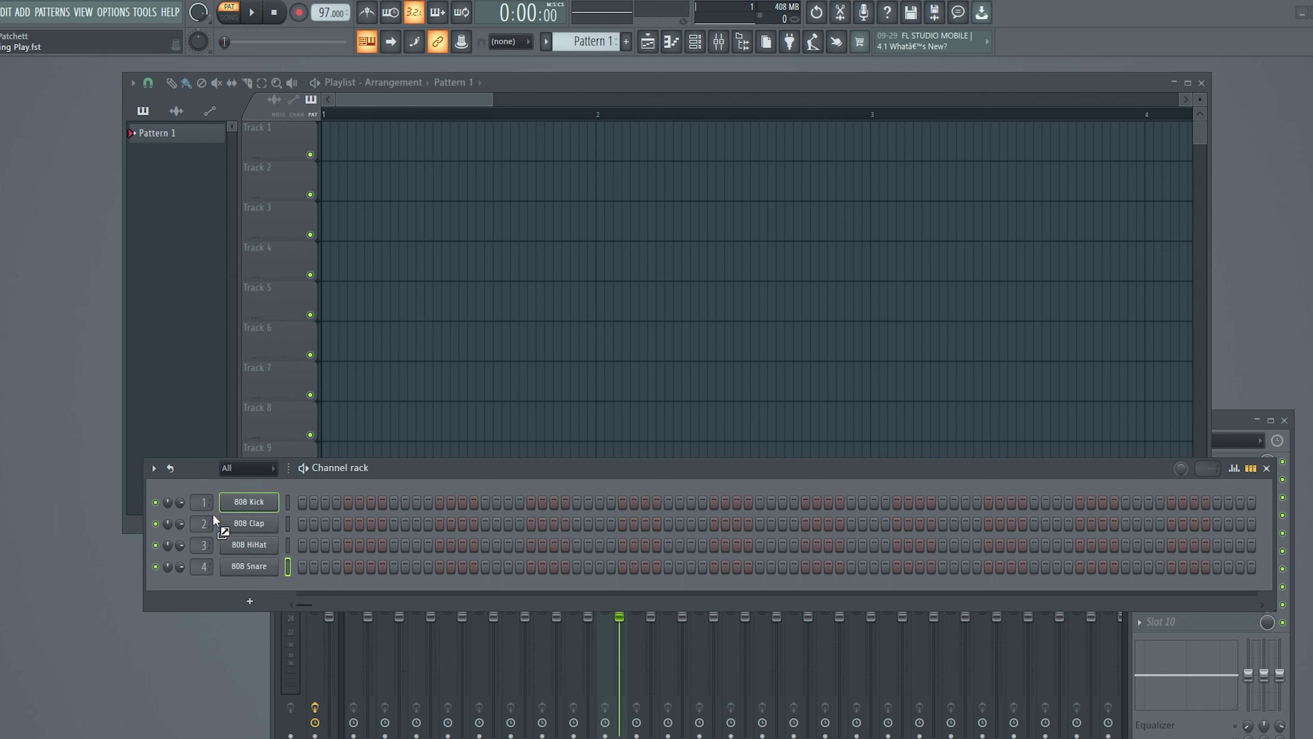
- Add a Play channel loaded with the bosi master full patch from EW Pianos Platinum Bosendorfer and route it to mixer track 5
drag(218, 576, 220, 578)
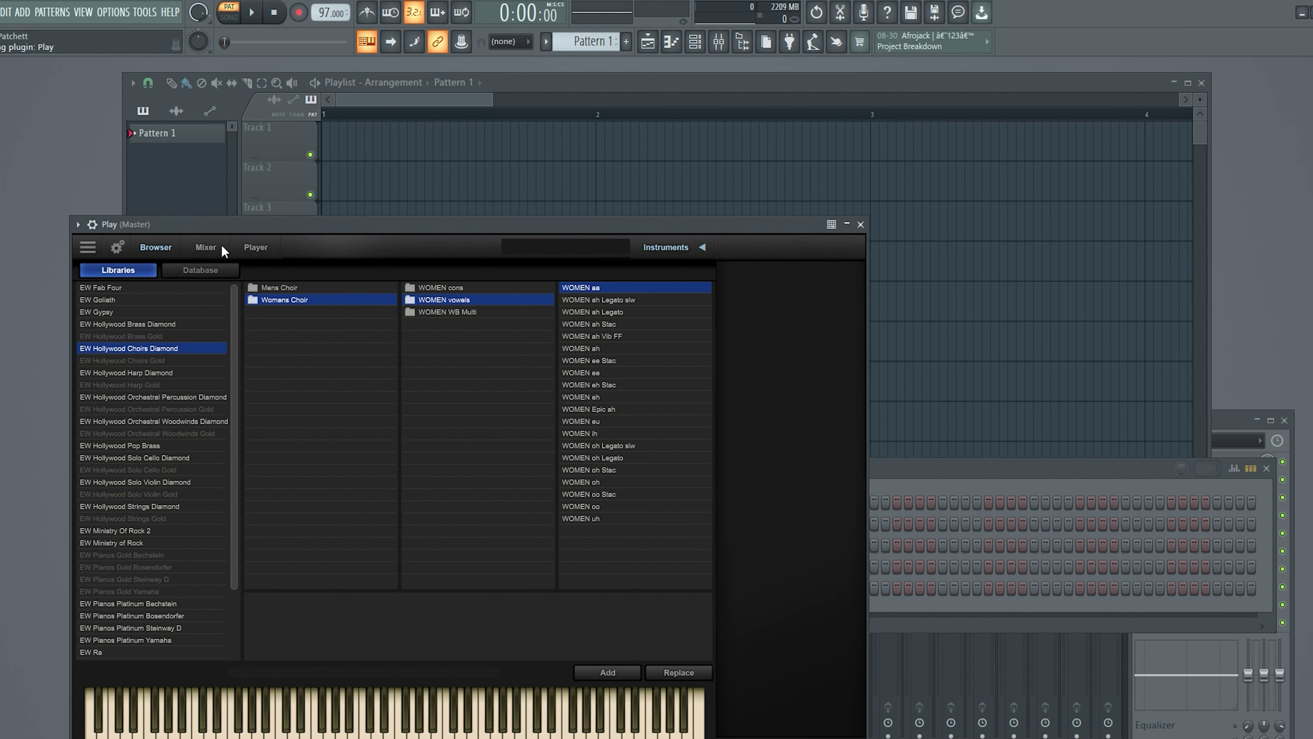
drag(217, 223, 345, 172)
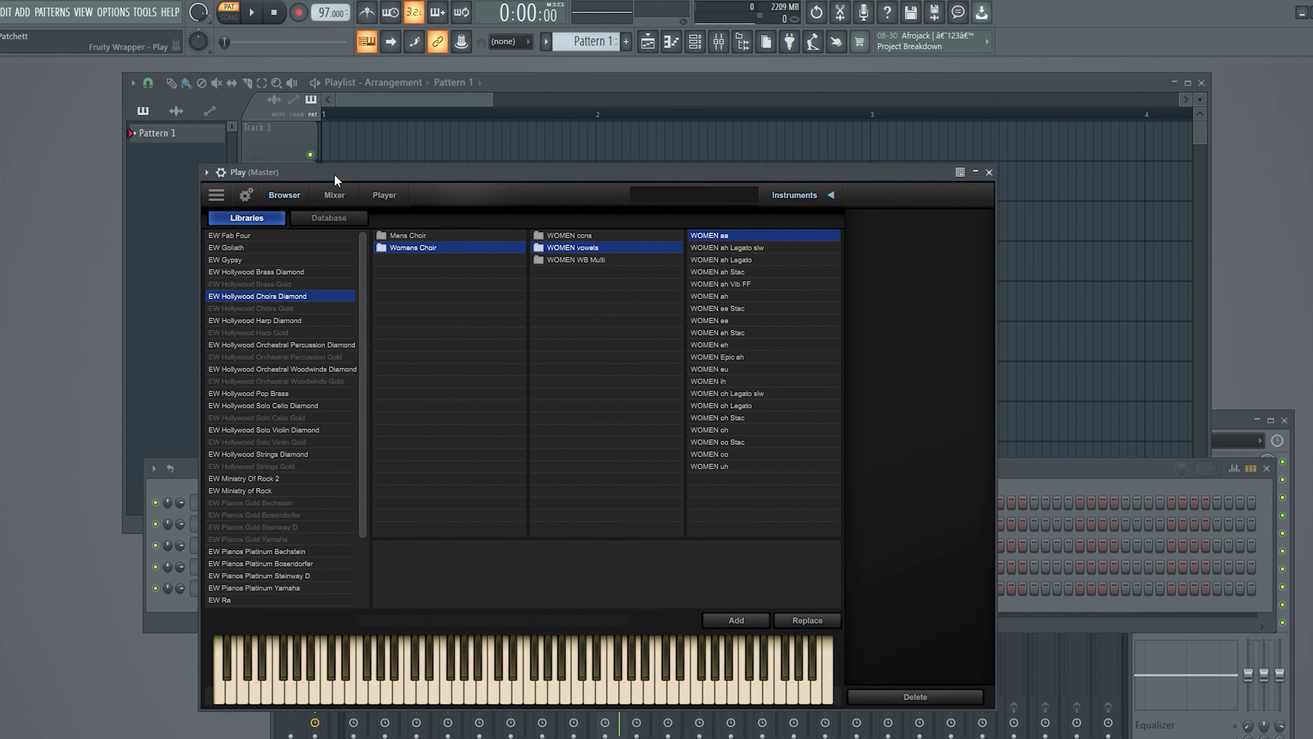
click(299, 564)
click(420, 246)
click(571, 248)
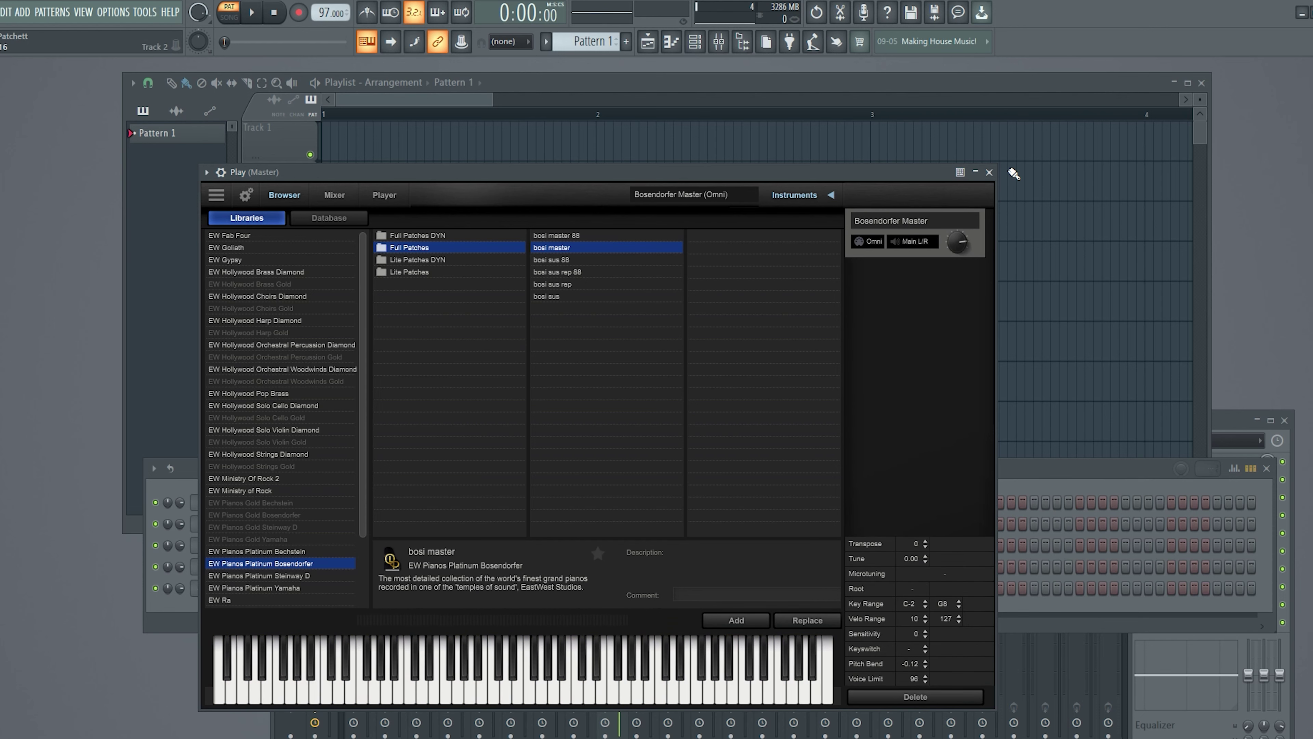
click(989, 172)
drag(205, 588, 204, 594)
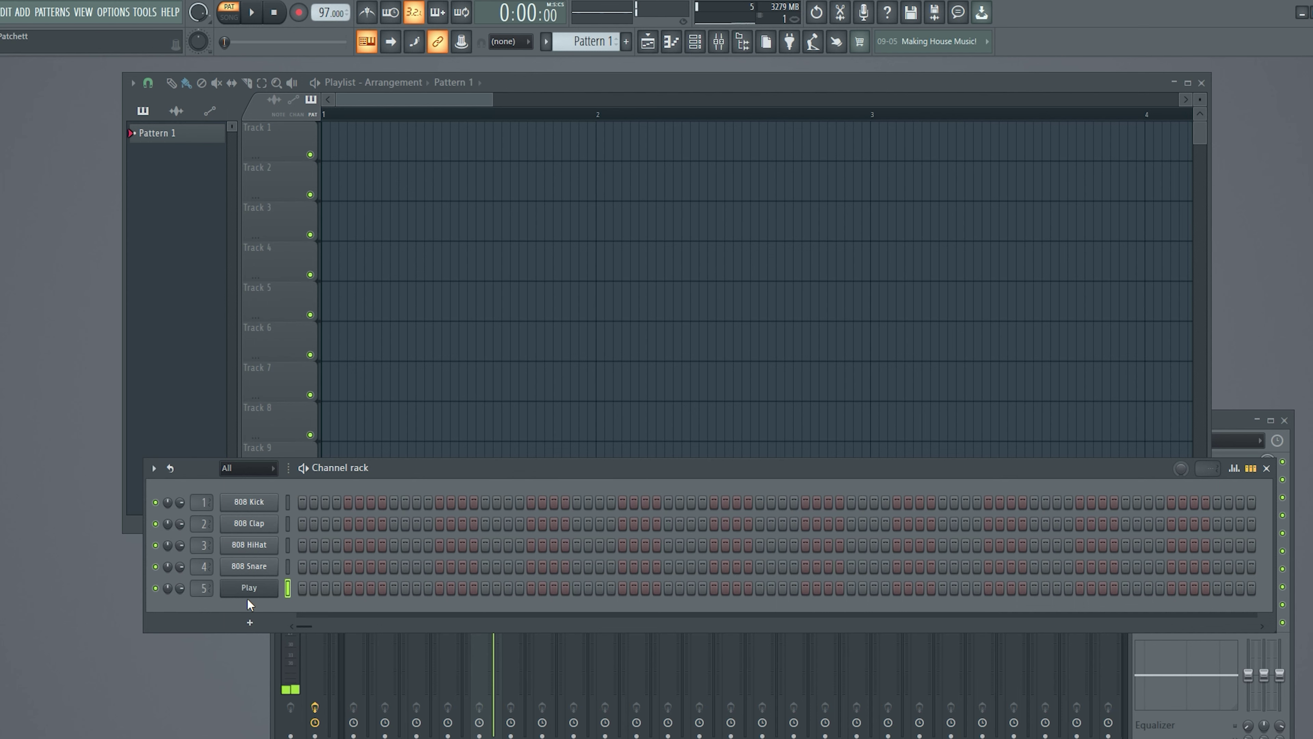
- Place stacked E4, B4 and E5 notes at the very start of the Play channel's piano roll
key(F7)
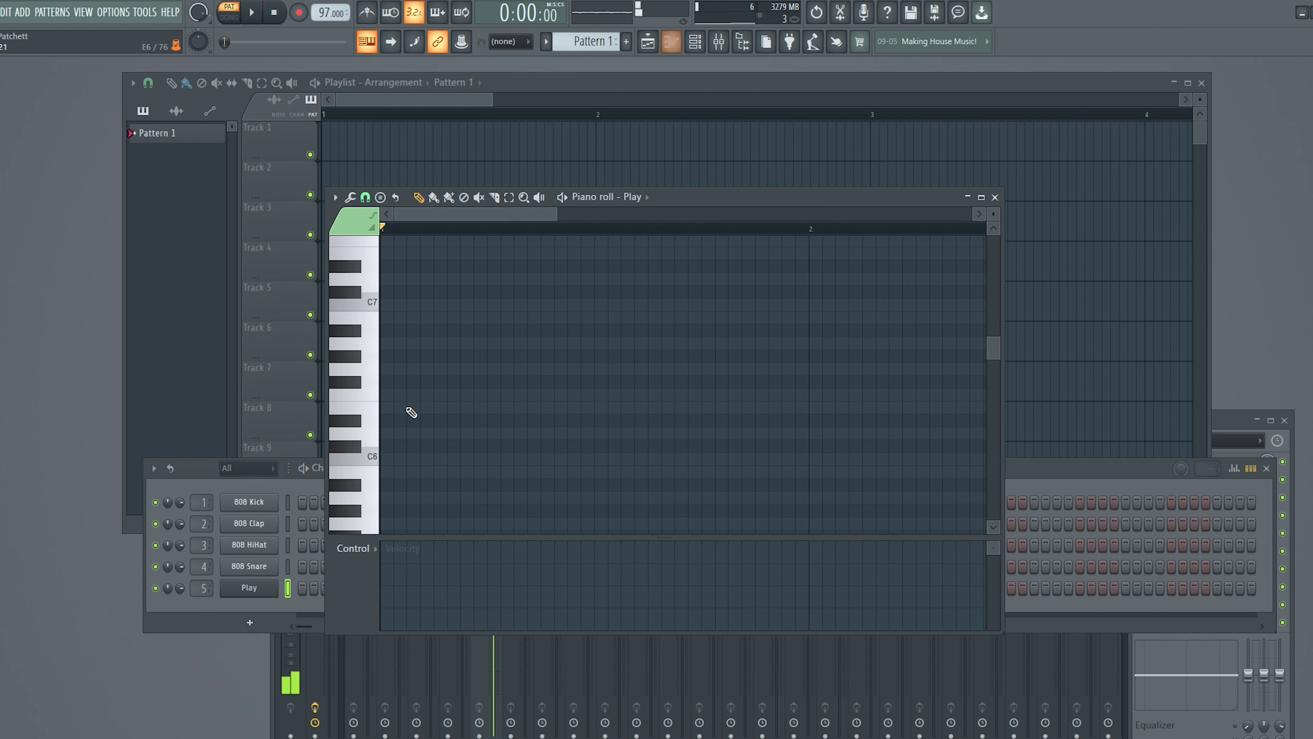
scroll(414, 458, up, 3)
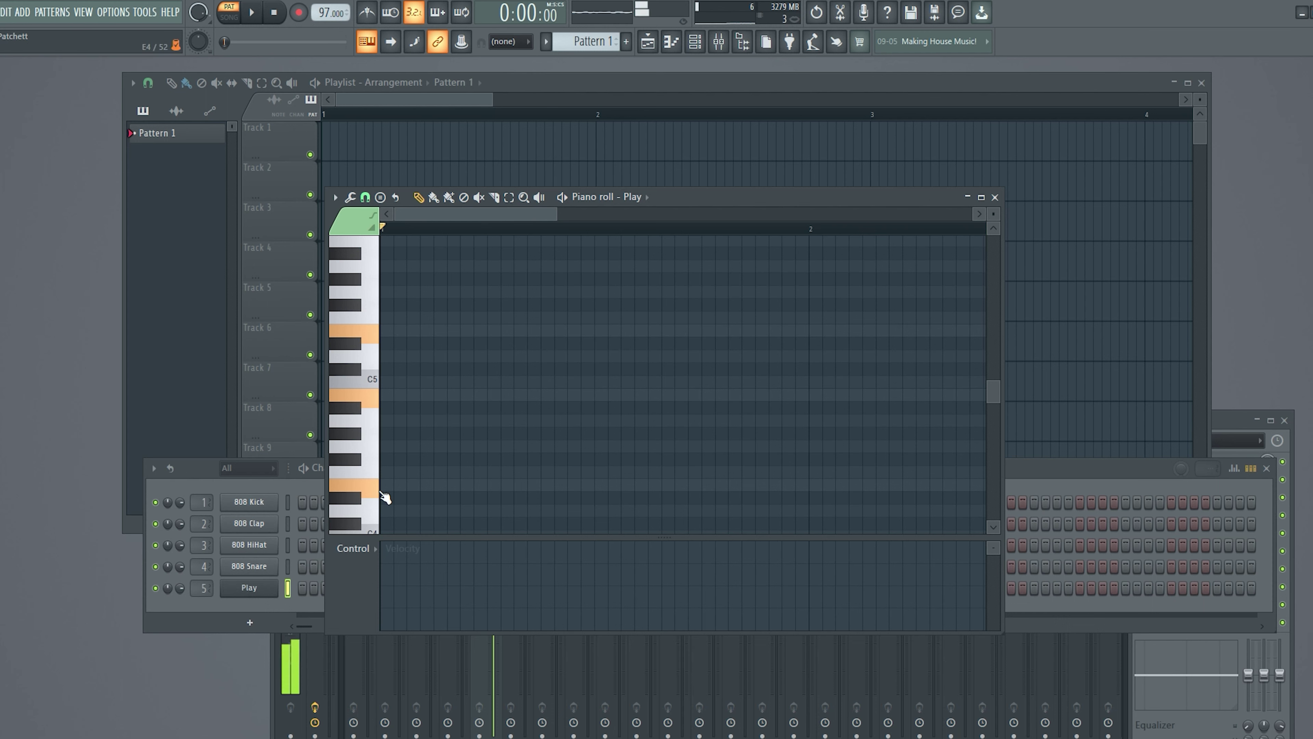
click(386, 486)
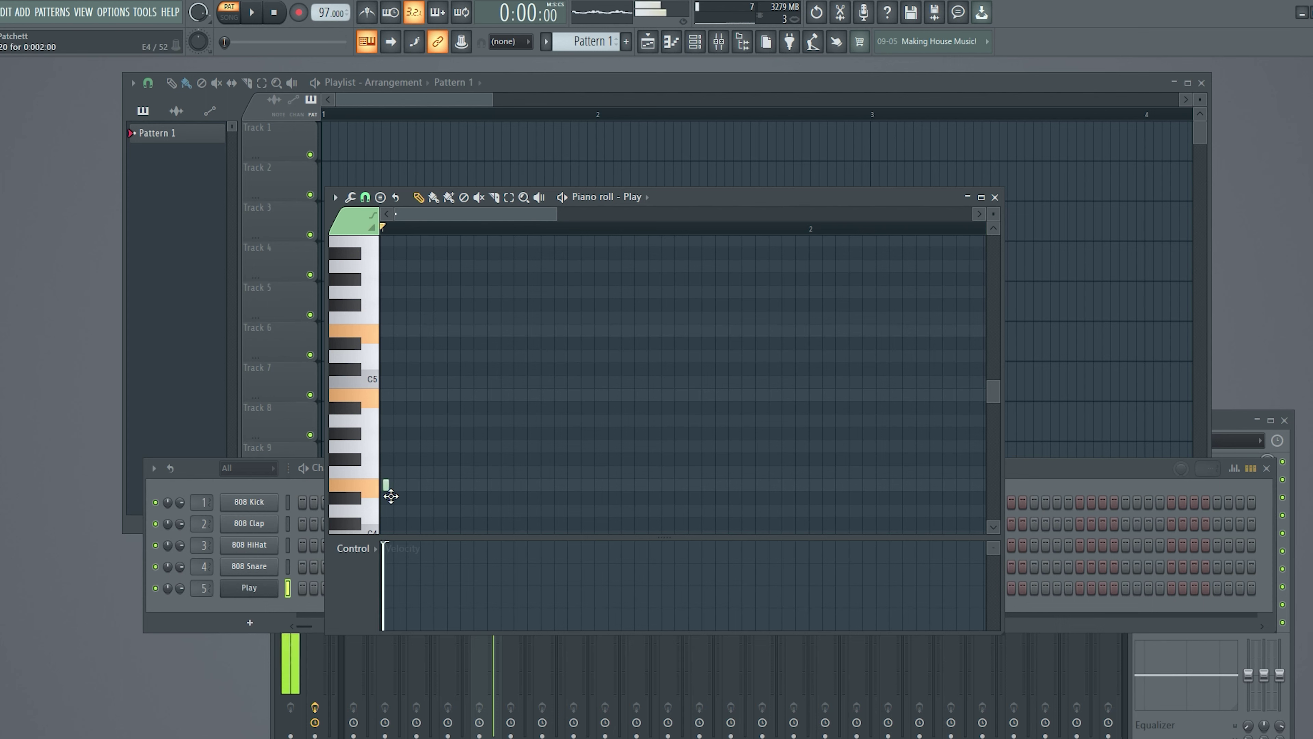
click(385, 396)
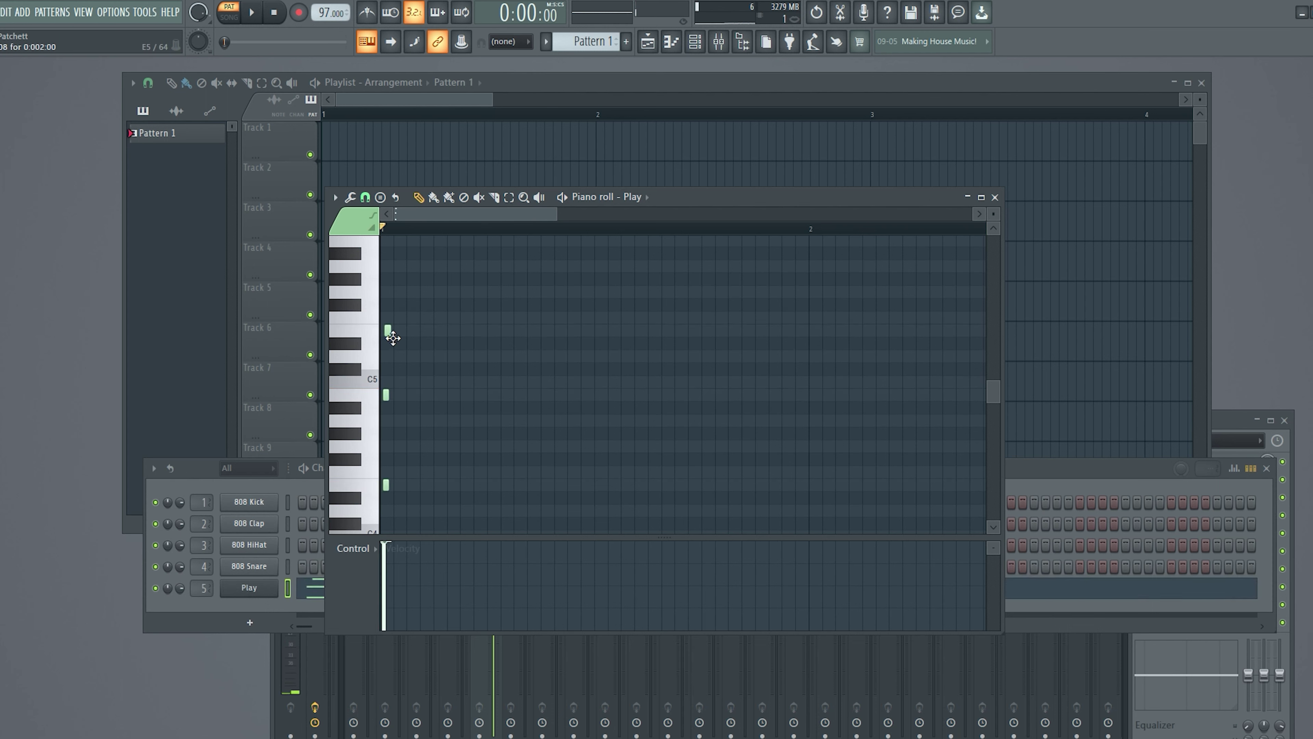
click(385, 331)
drag(386, 391, 361, 392)
drag(385, 483, 368, 483)
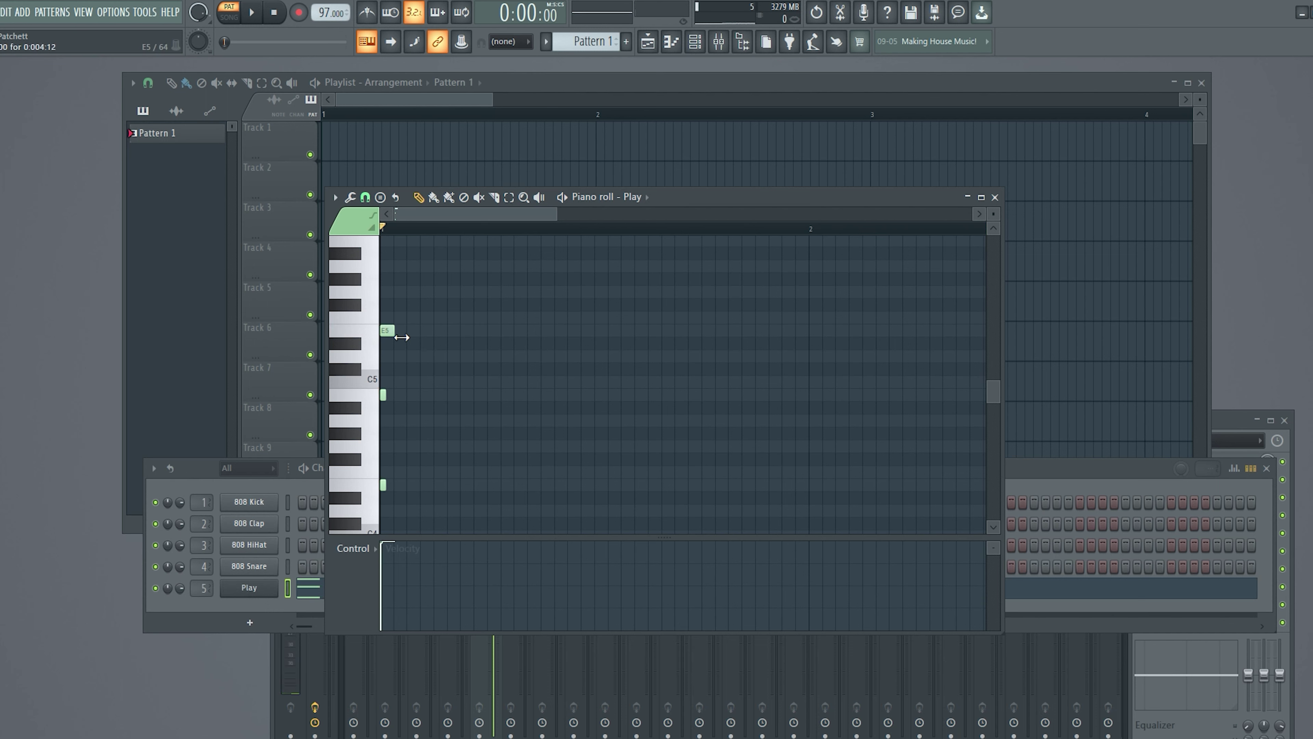
- Lengthen the E4, B4 and E5 notes to about four steps each and play back the chord
drag(395, 402, 397, 403)
scroll(414, 424, up, 2)
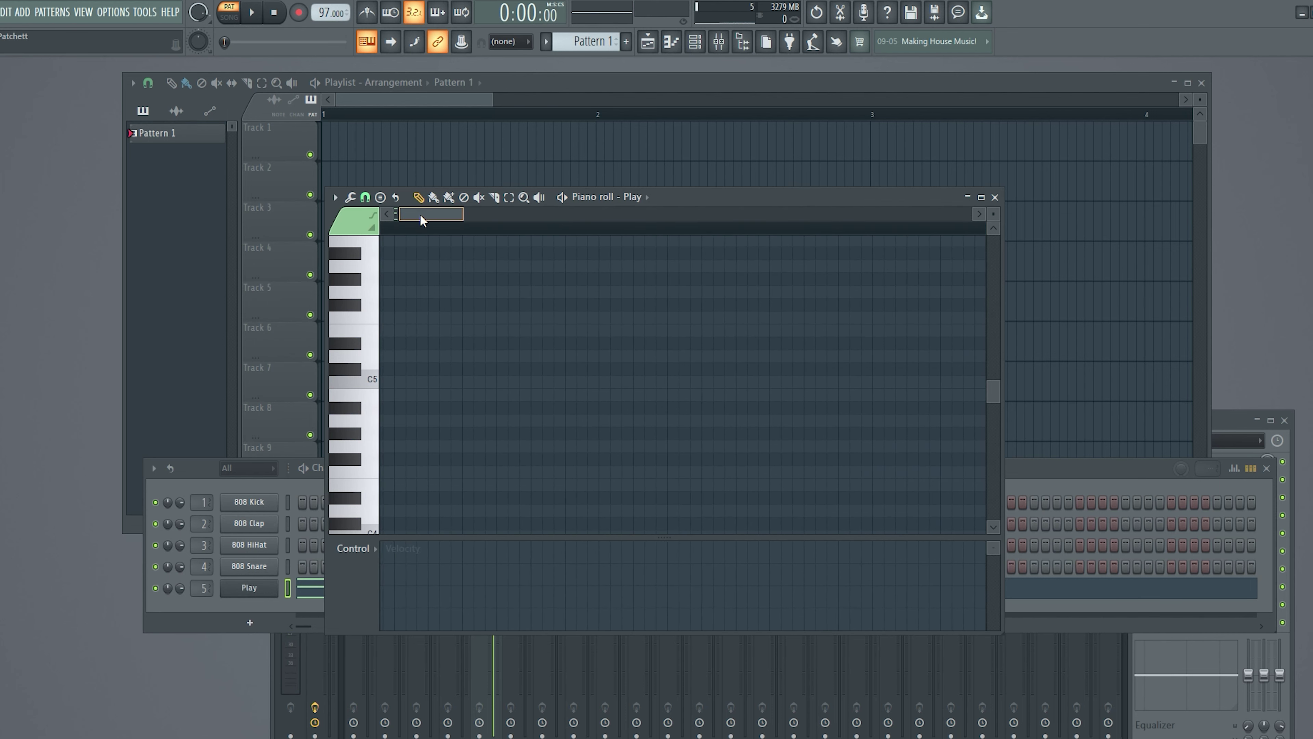
key(ctrl+z)
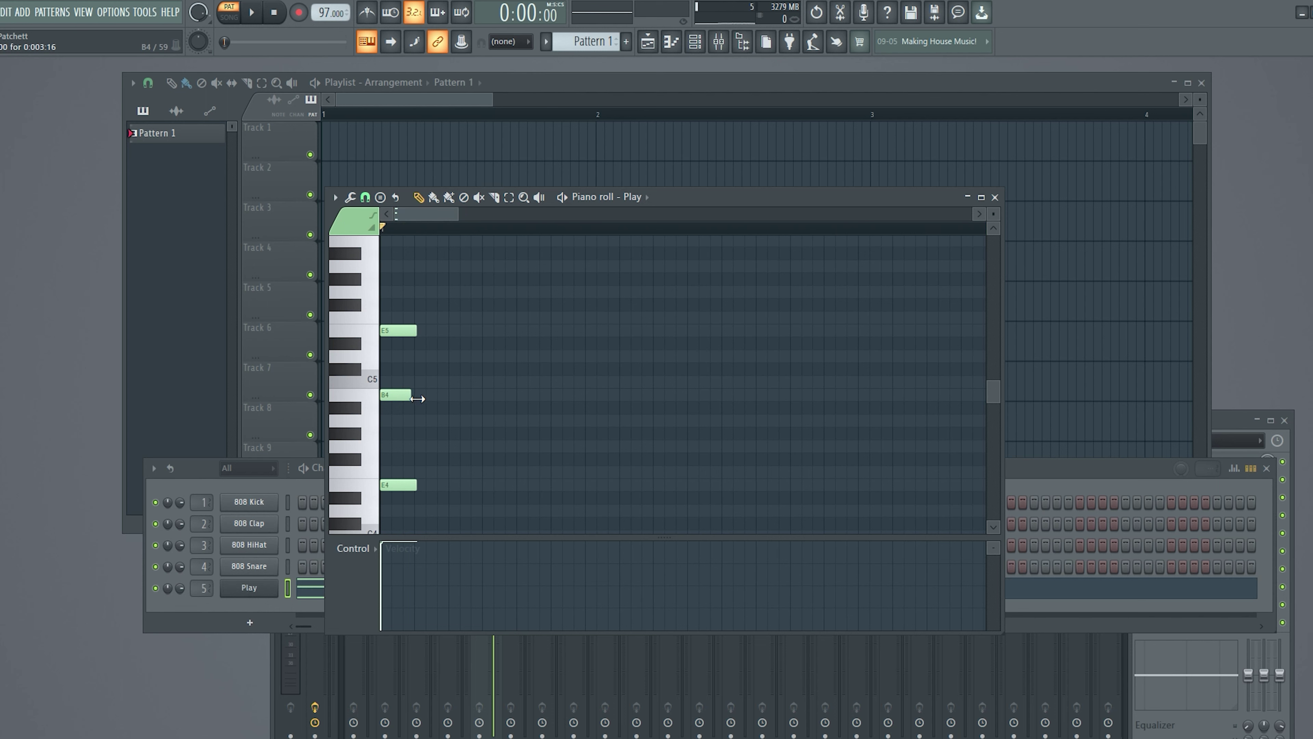
key(space)
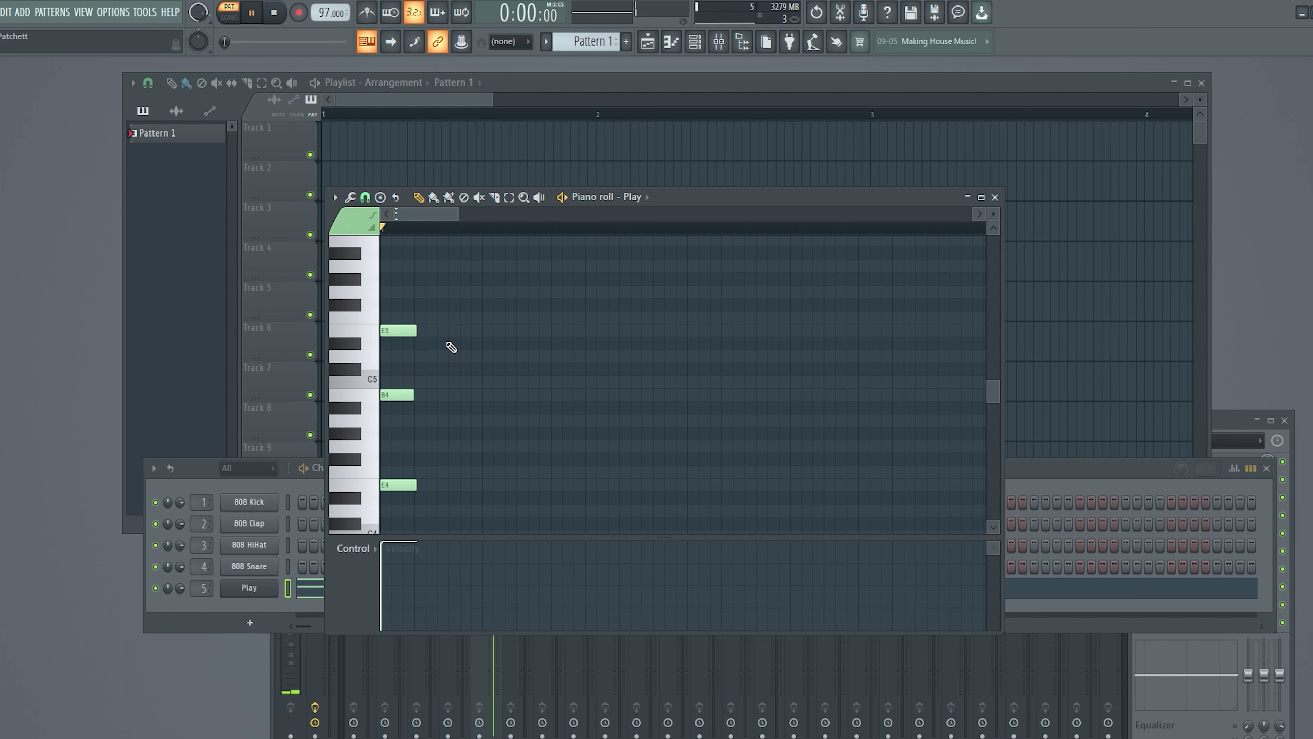
key(space)
key(space)
key(space)
- Add a second four-step chord of D5, A4 and E4 directly after the first chord
click(420, 292)
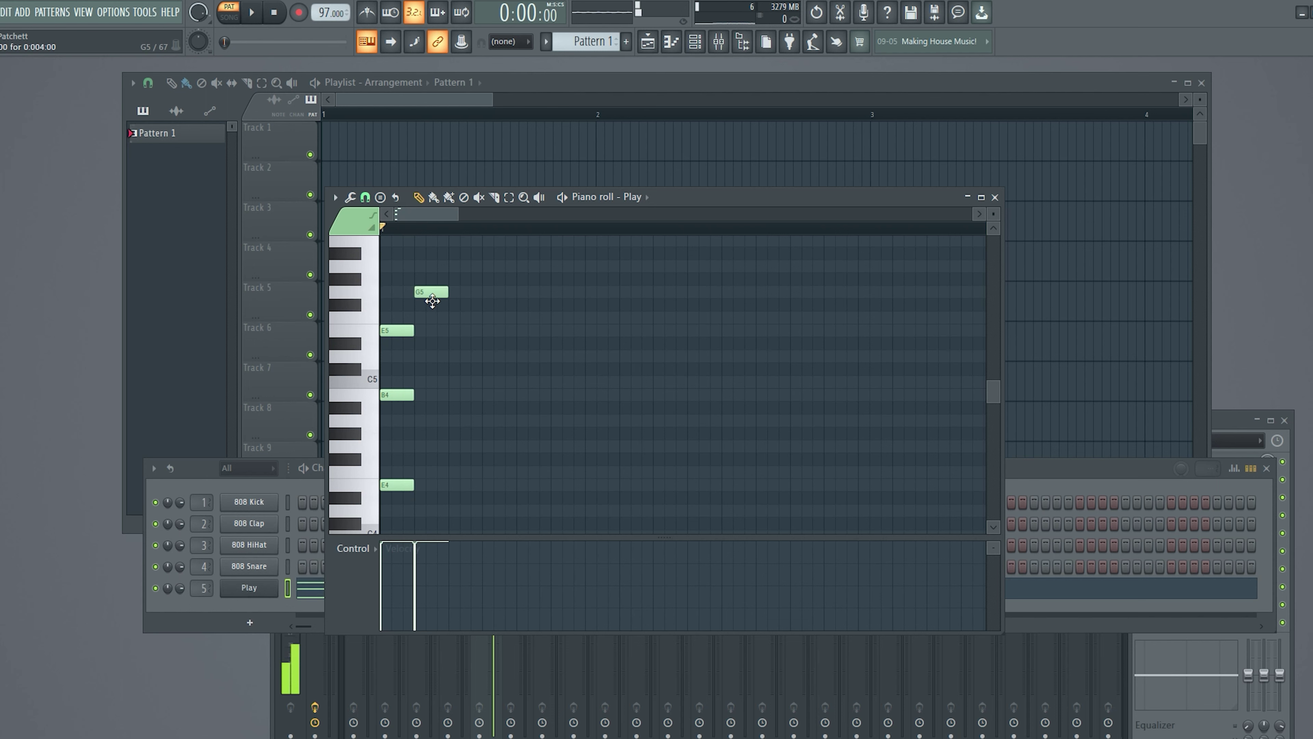
drag(438, 299, 434, 357)
click(429, 420)
drag(431, 422, 431, 427)
click(430, 490)
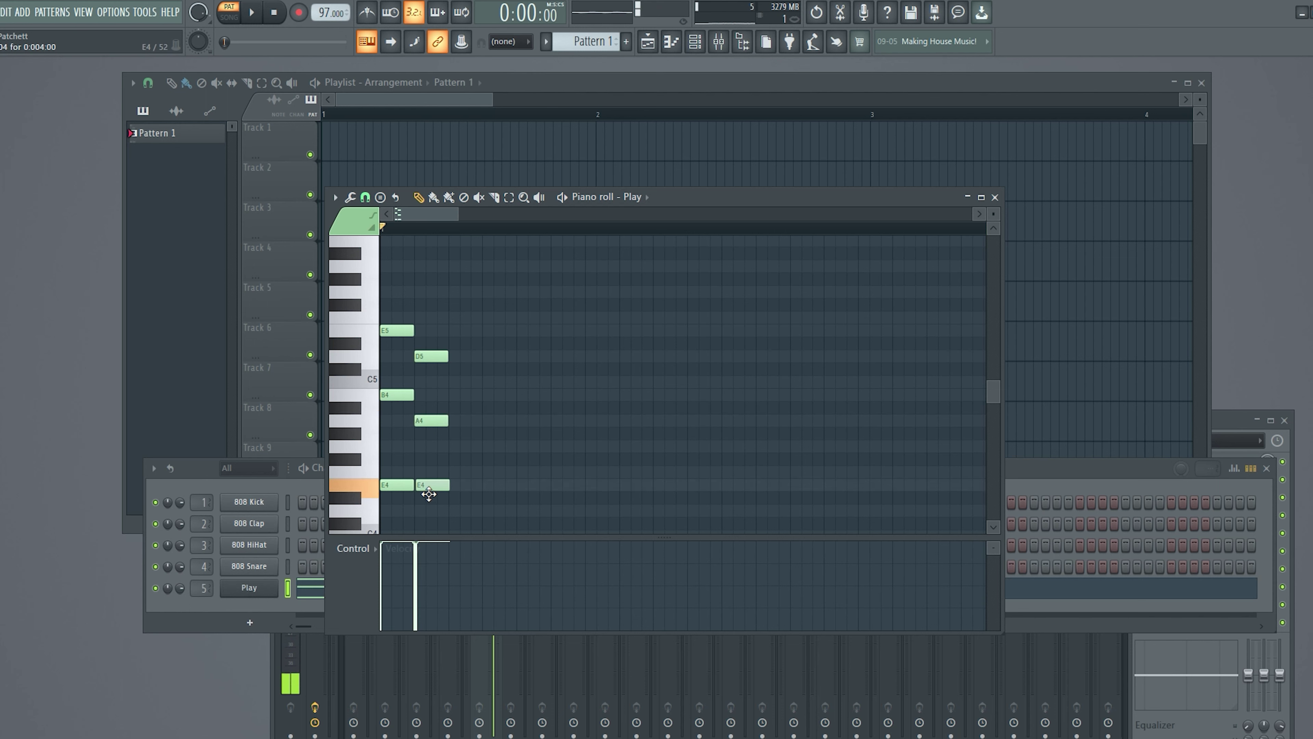
key(space)
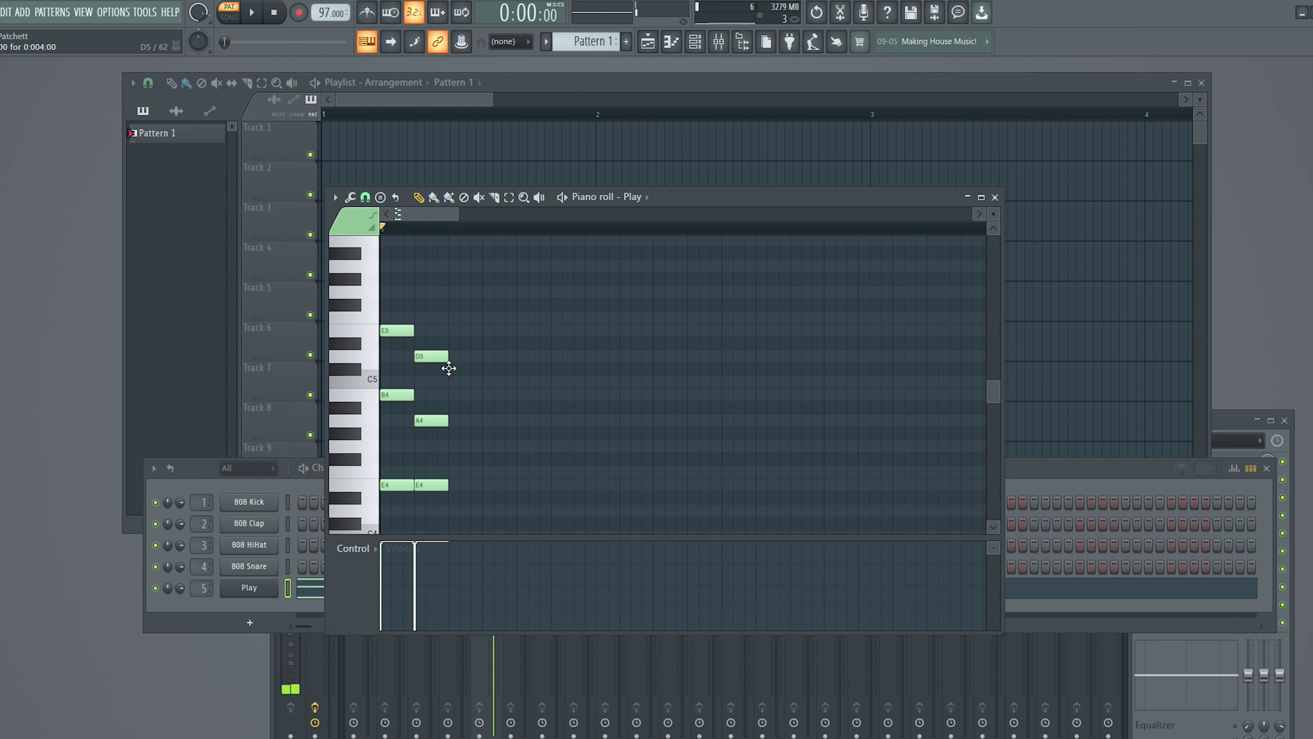
- Raise the second chord's D5 to F5 and its A4 to B4, auditioning the changes
click(441, 425)
drag(435, 357, 438, 327)
key(space)
key(space)
key(space)
key(space)
drag(443, 422, 445, 408)
key(space)
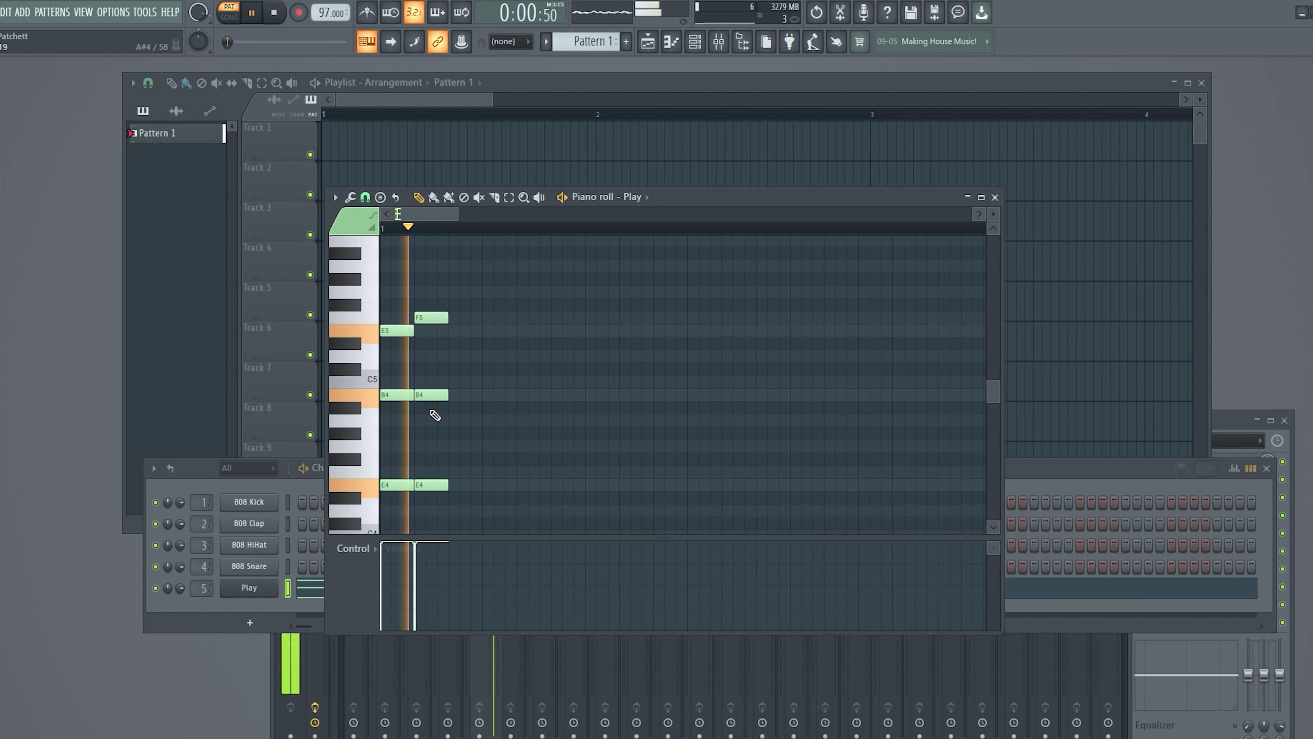
- Delete the top notes F5 and E5 from the two chords and play back the pattern
key(space)
right_click(434, 318)
key(space)
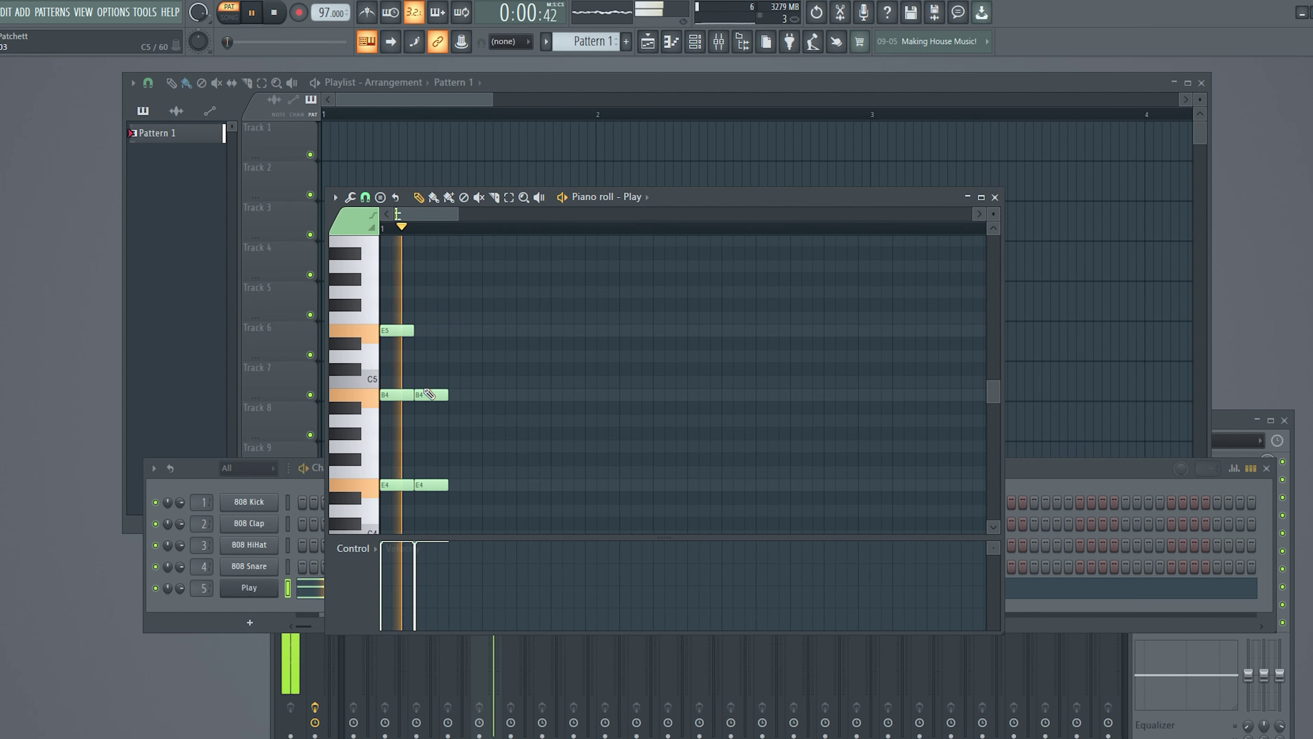
key(space)
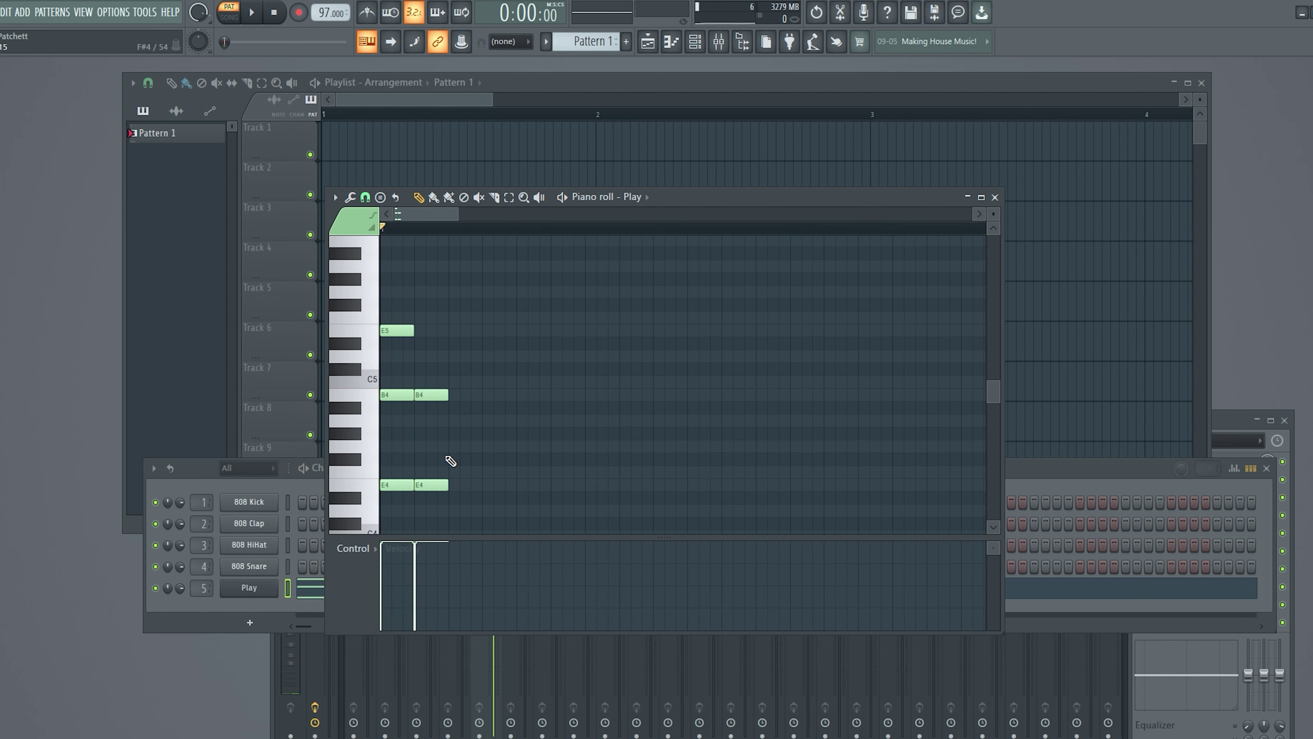
right_click(405, 336)
key(space)
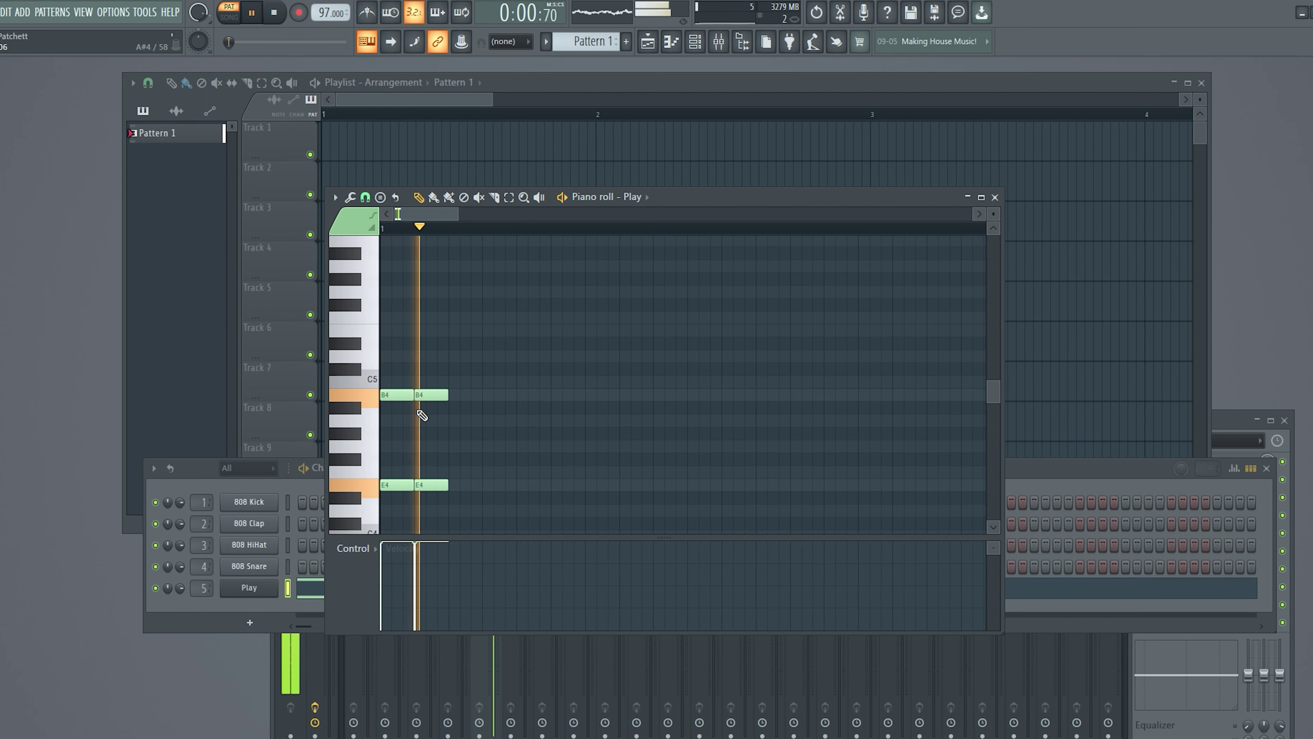
key(space)
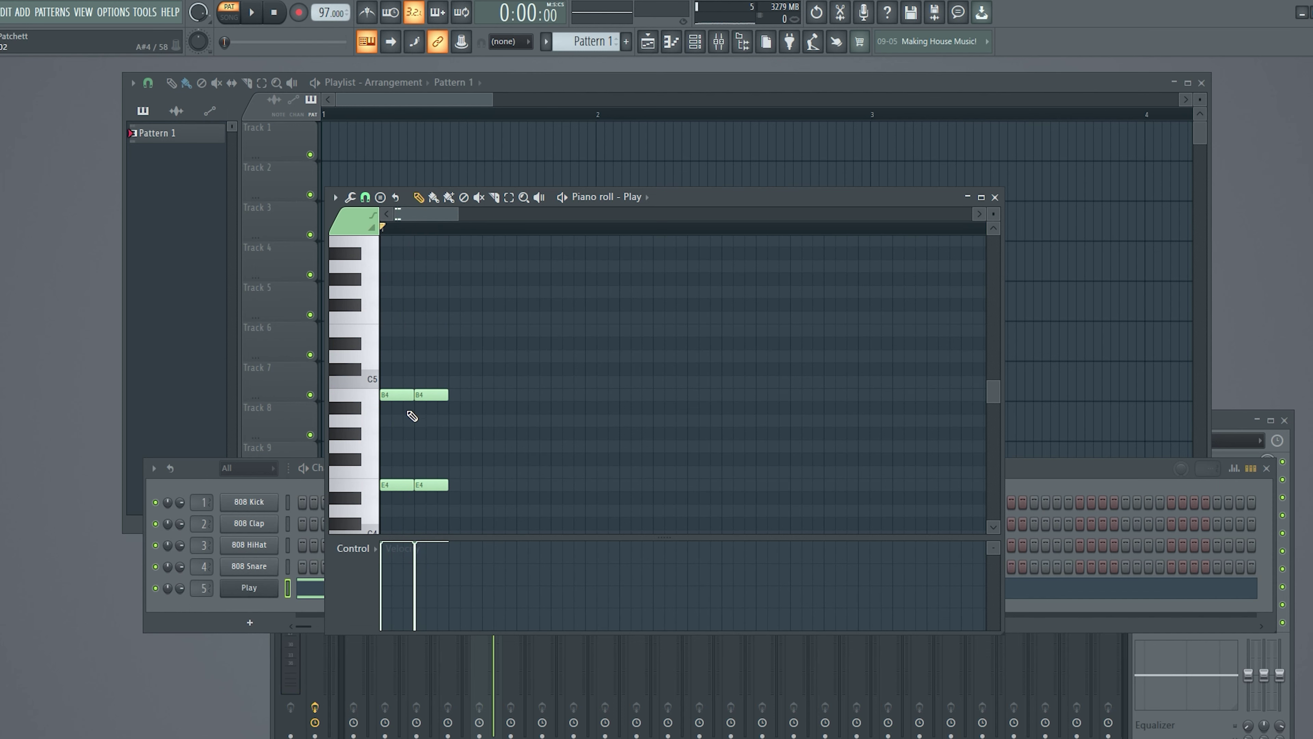
- Shorten the first B4 note to two steps and audition the pattern
scroll(407, 409, up, 4)
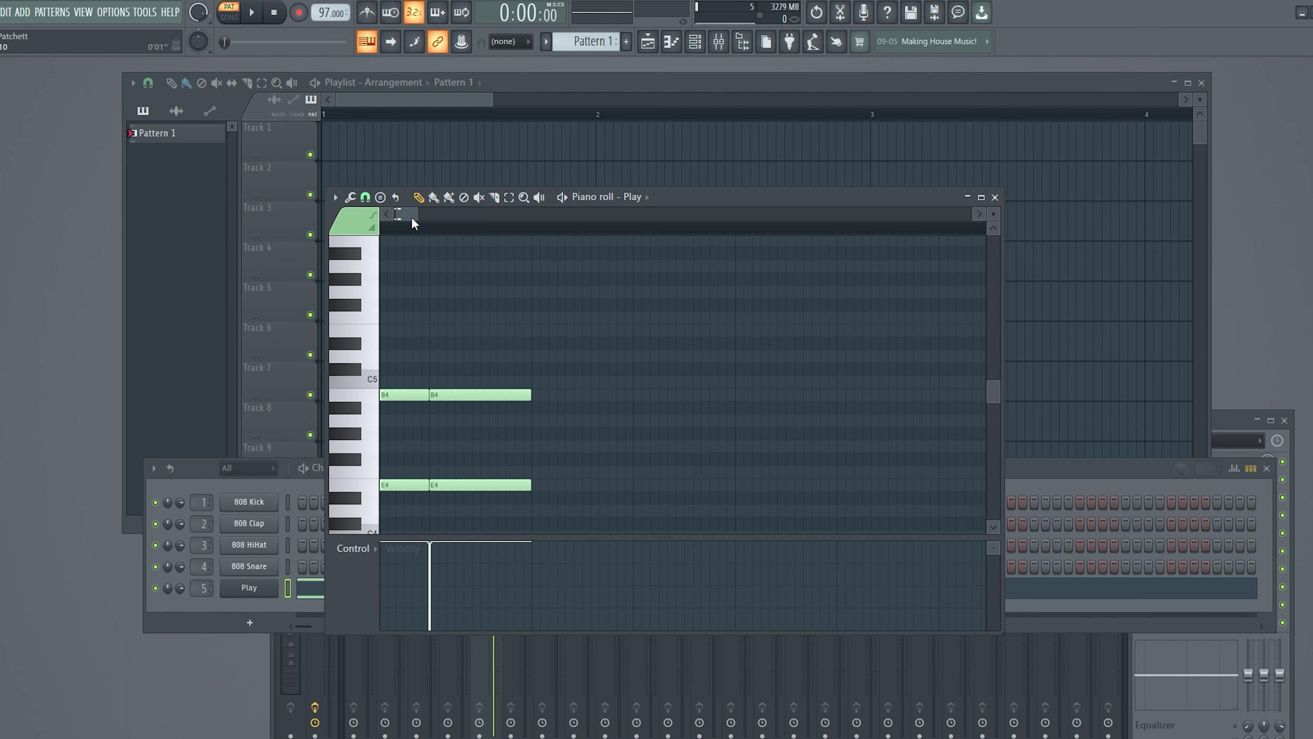
drag(412, 217, 302, 228)
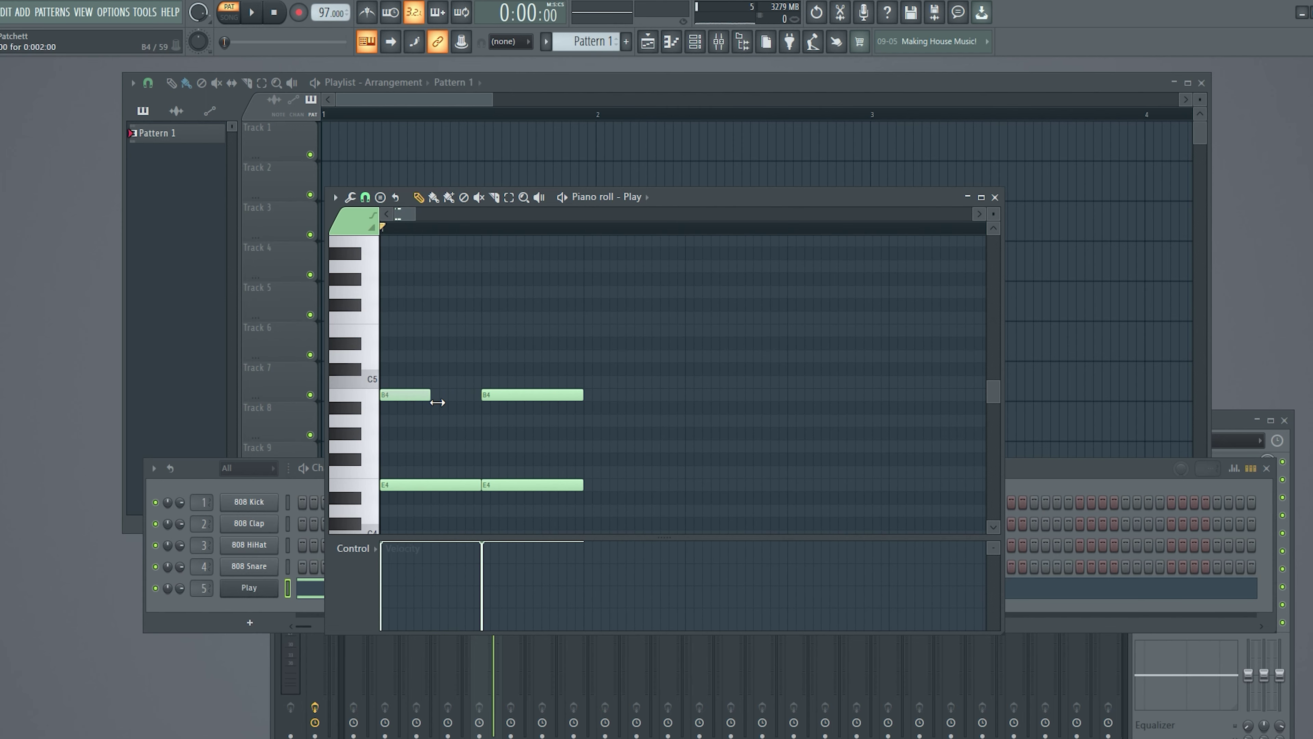
key(space)
key(space)
- Insert two-step E4 and B4 notes between the shortened first chord and the four-step chord, and play back the result
click(440, 486)
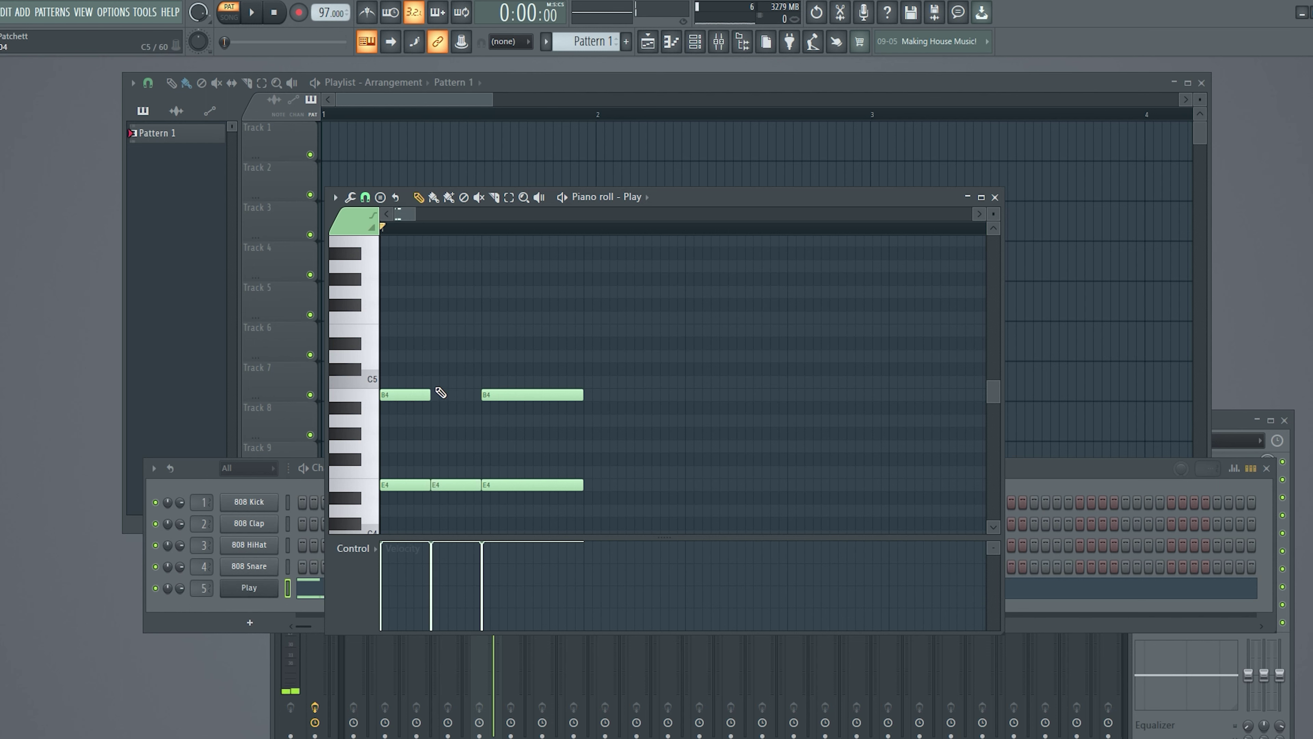
click(442, 396)
drag(448, 399, 444, 398)
key(space)
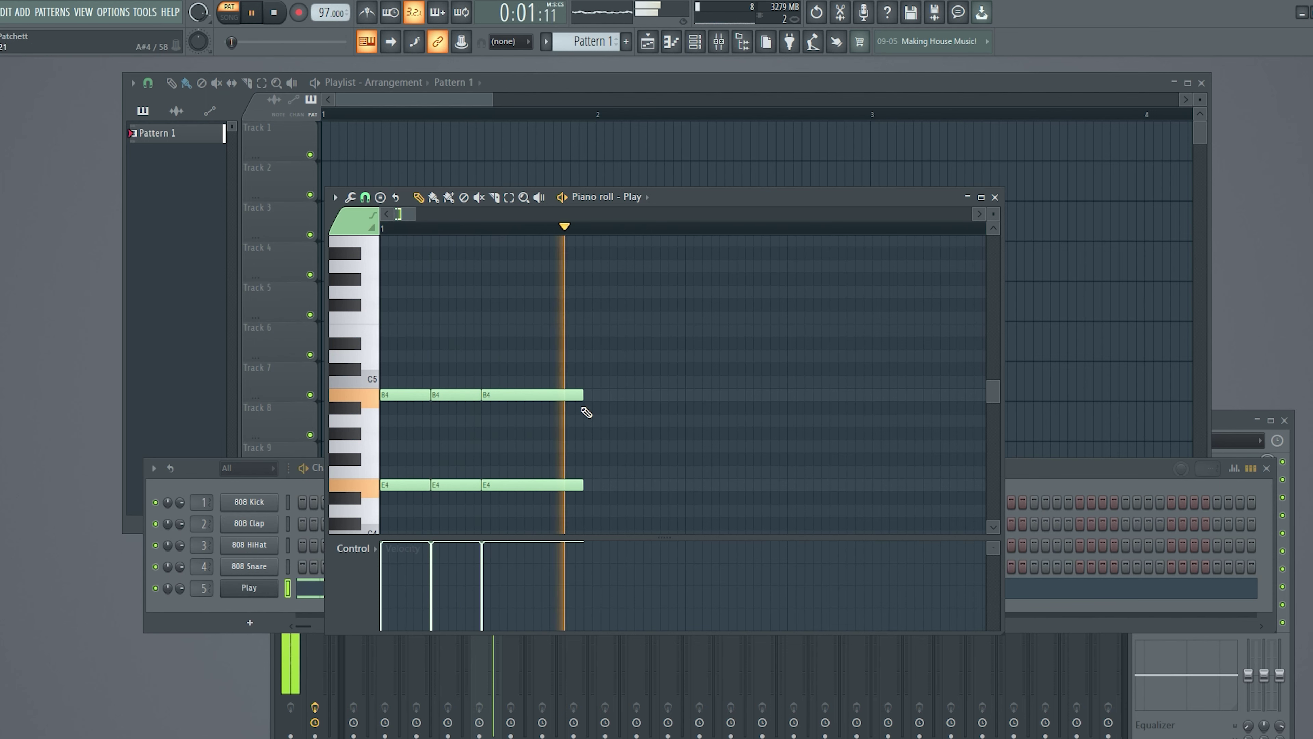
key(space)
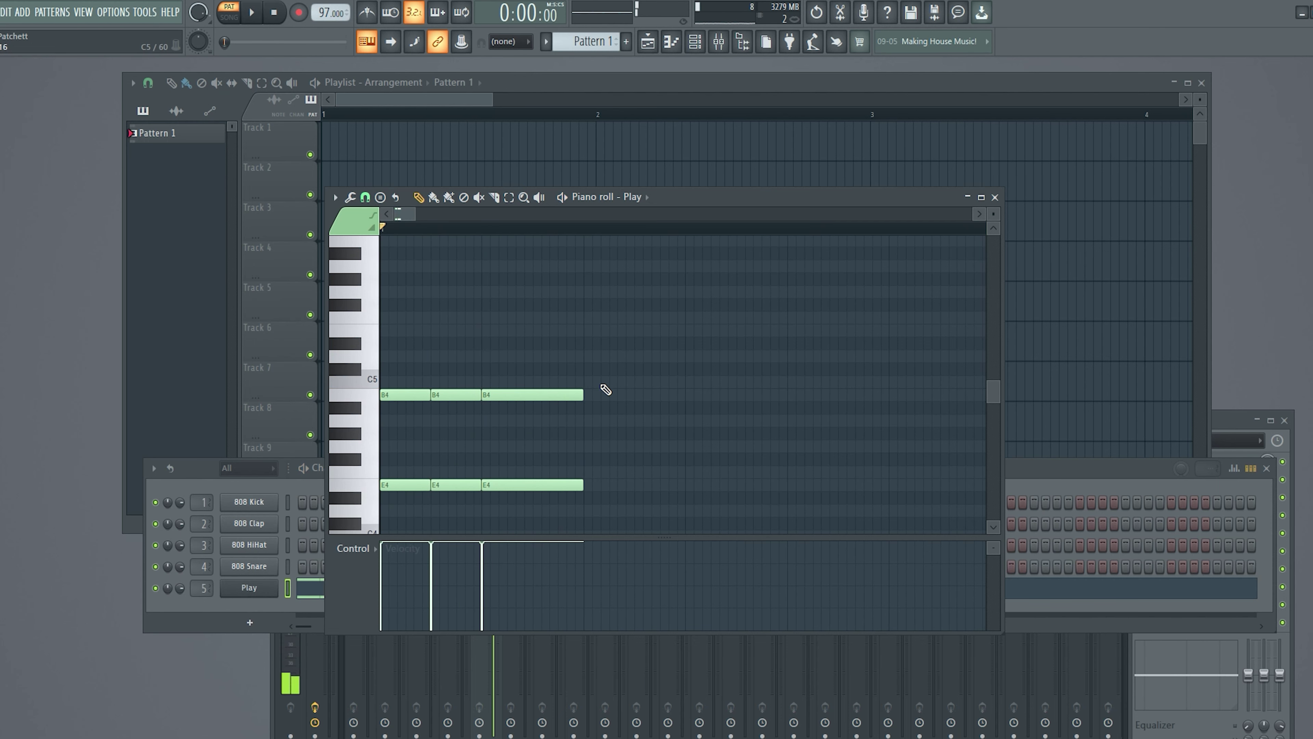
- Add a two-step chord of E5 over E4 directly after the four-step chord and play back the pattern
click(587, 319)
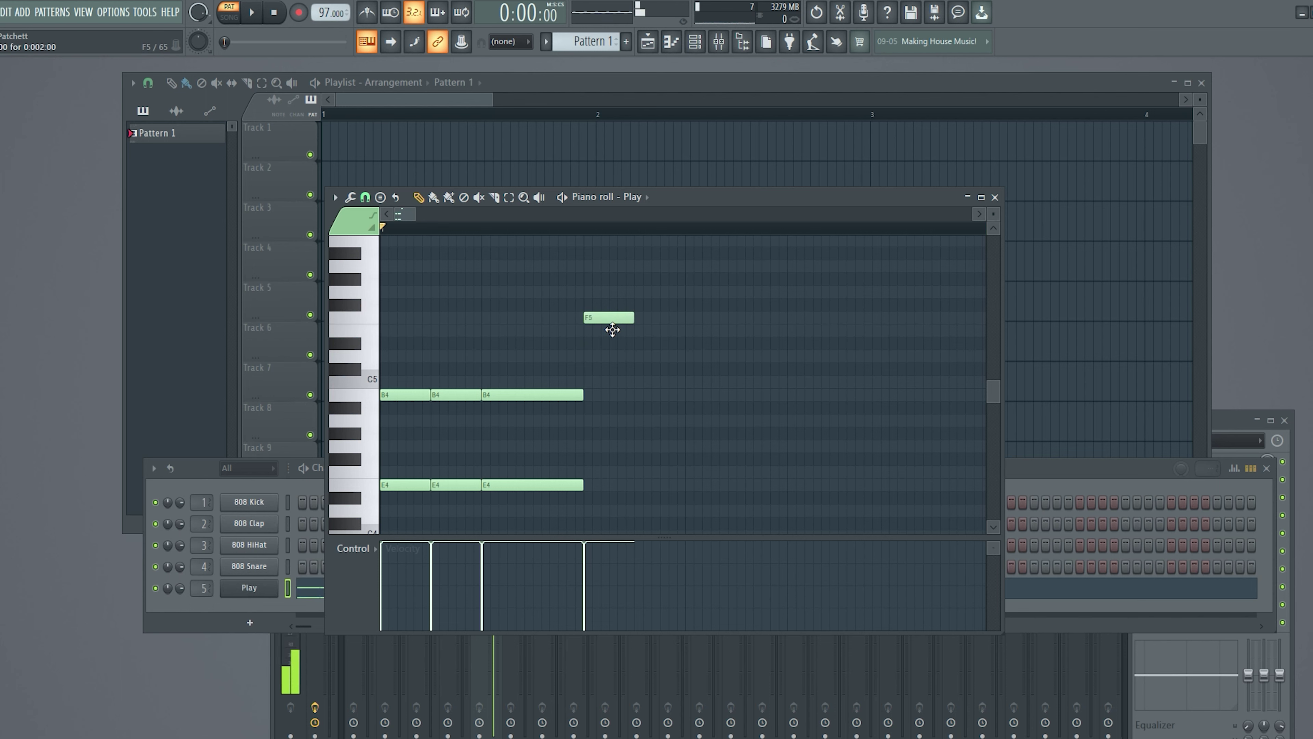
drag(616, 323, 619, 342)
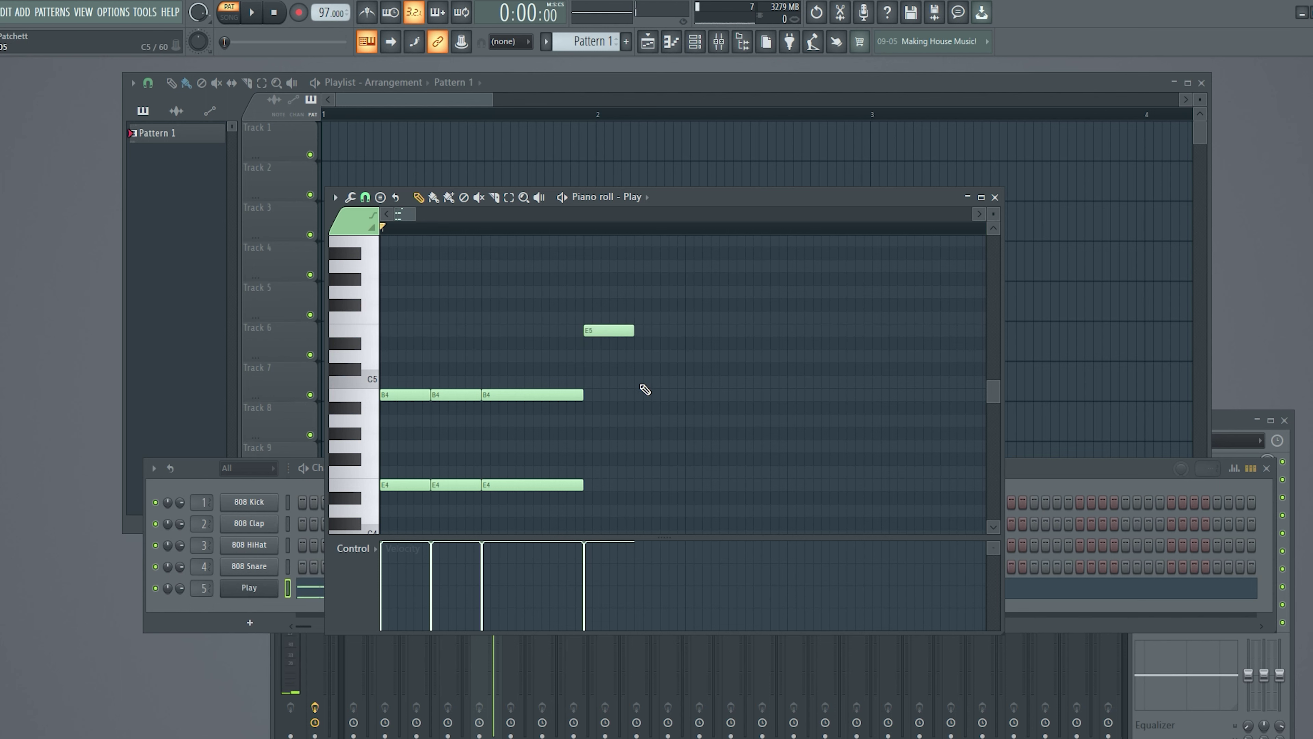
click(655, 489)
drag(679, 495, 672, 494)
key(space)
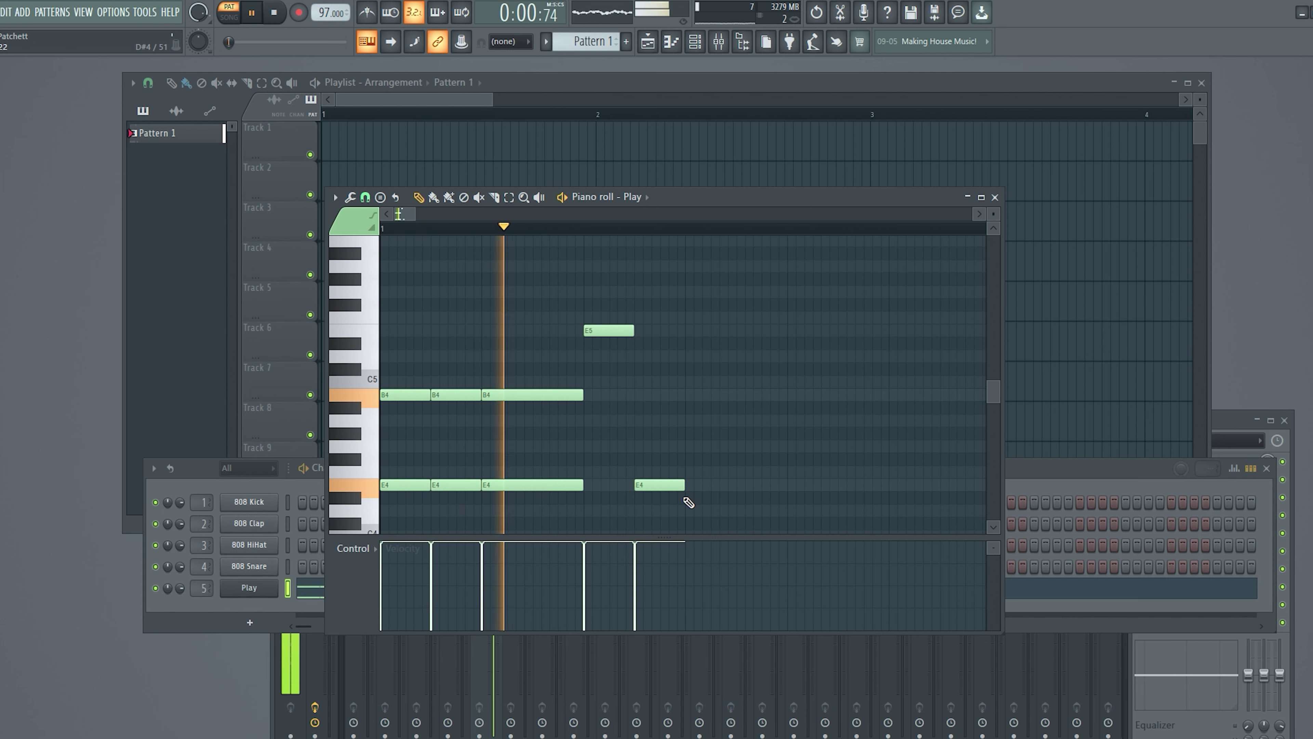
key(space)
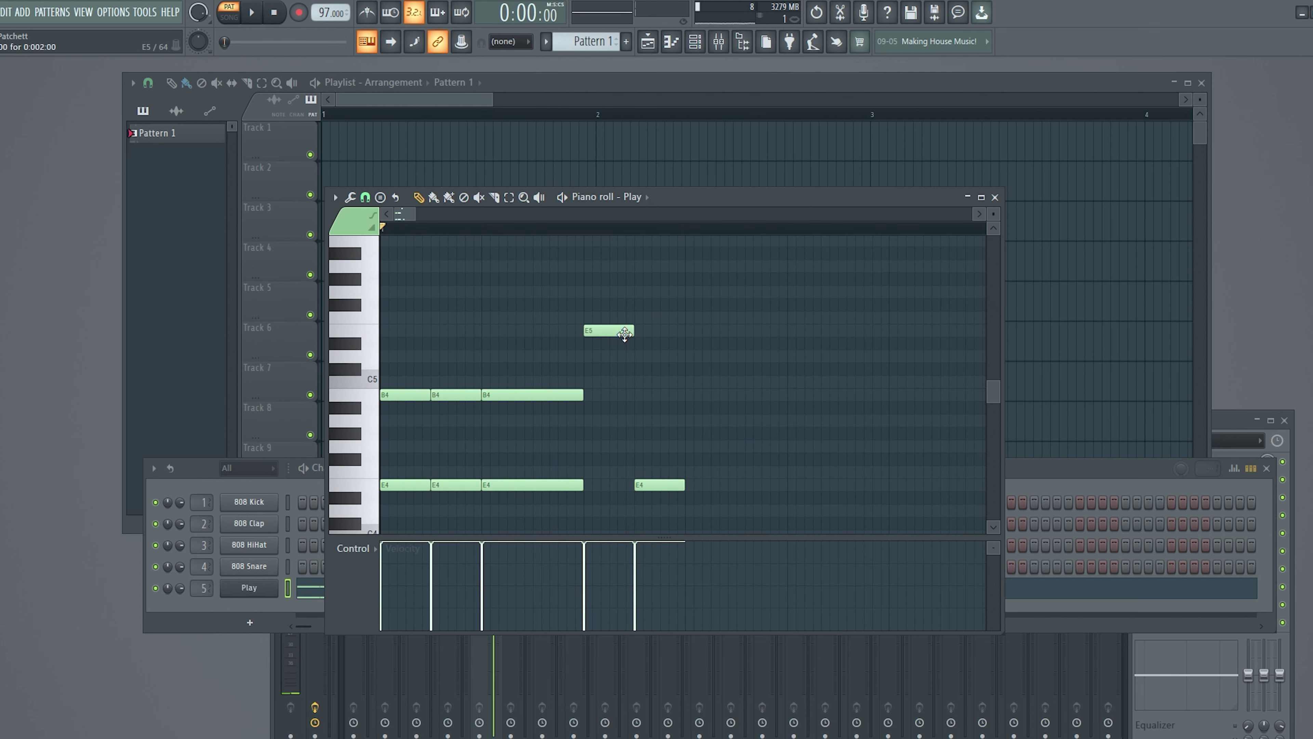
drag(655, 490, 617, 491)
key(space)
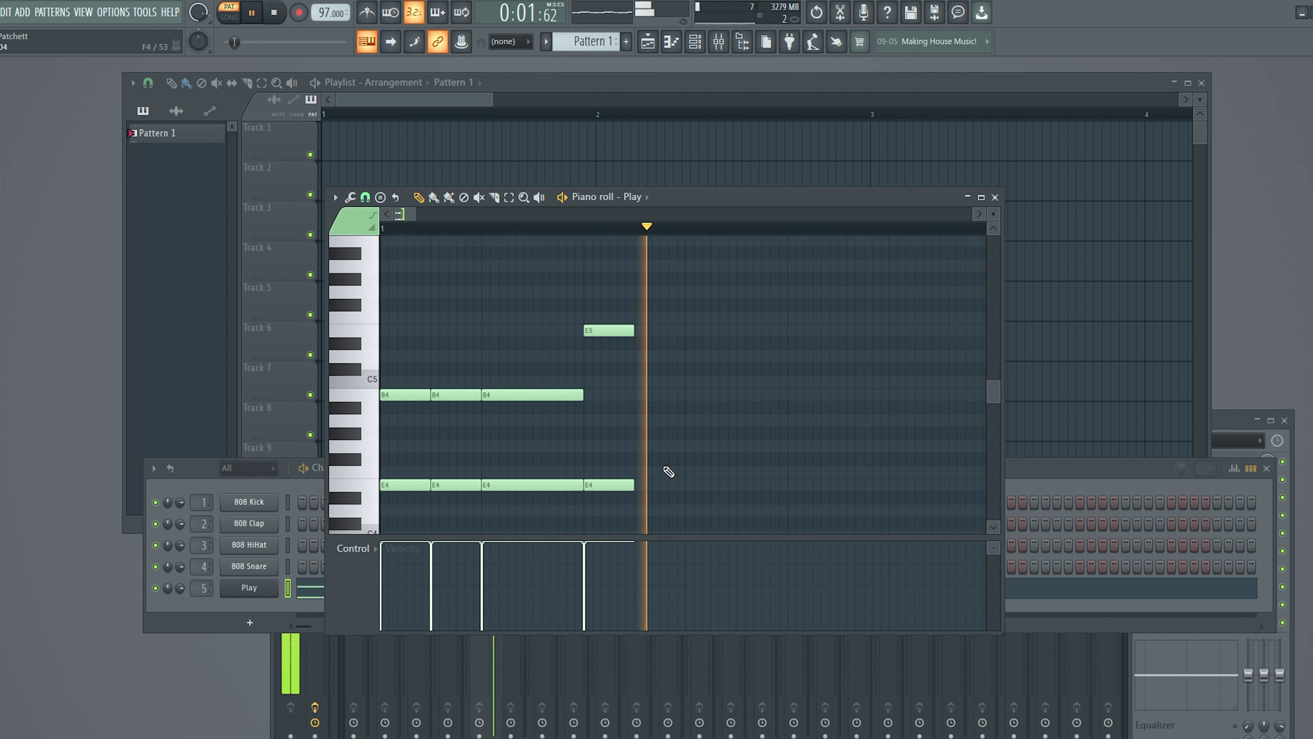
key(space)
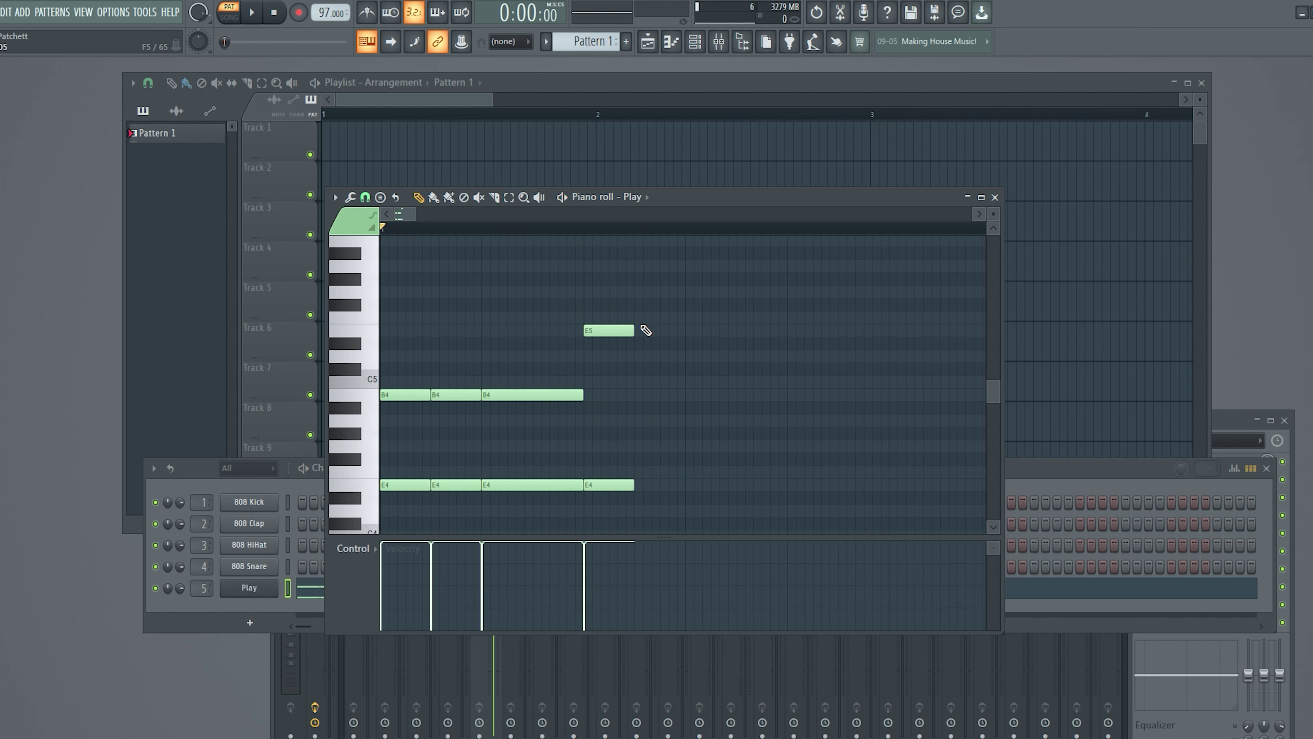
- Add two-step E4 and D5 notes at the end of the pattern, audition them, and raise the preceding E5 to F5
click(642, 487)
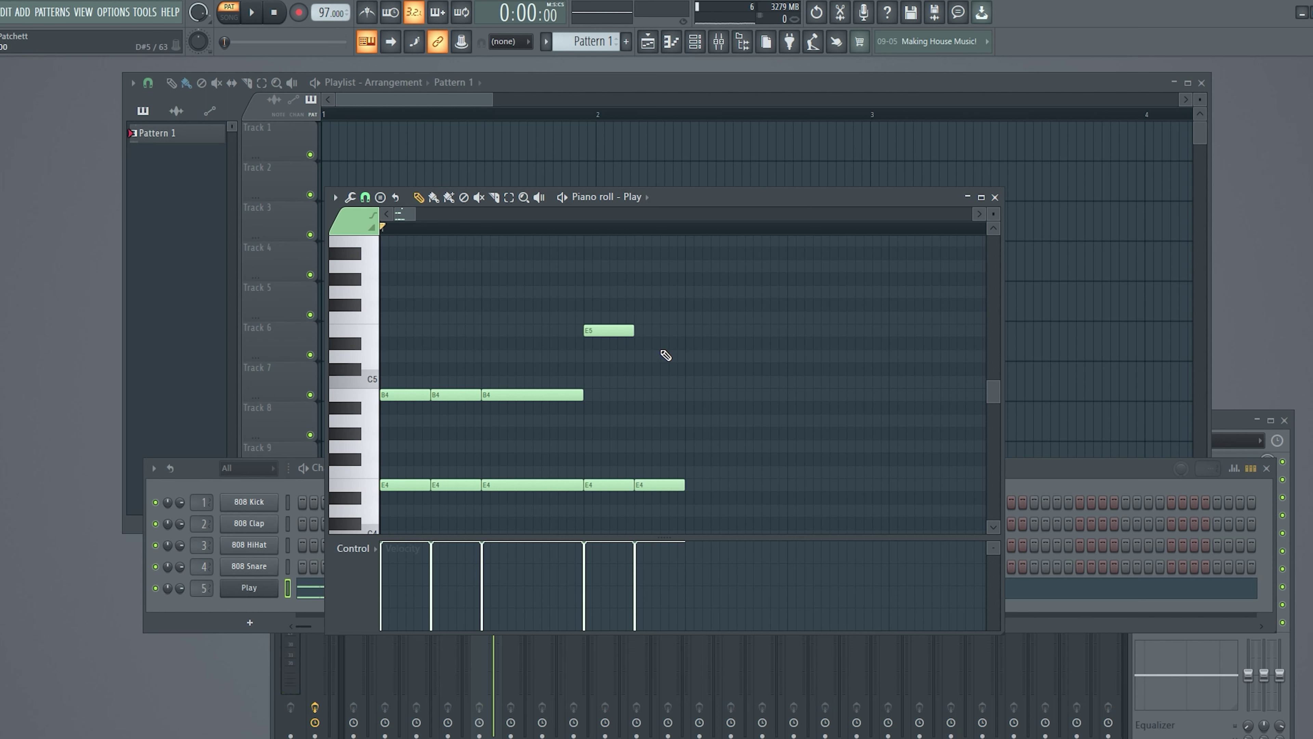
click(643, 358)
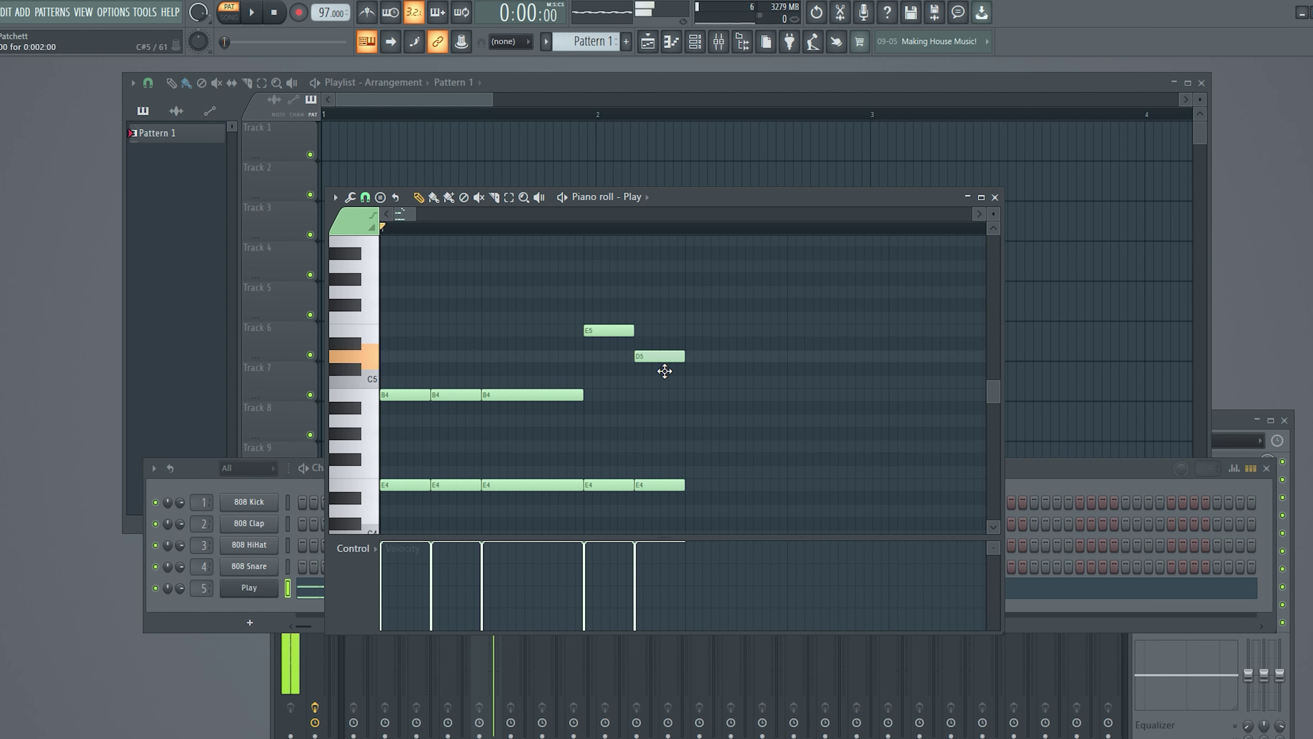
key(space)
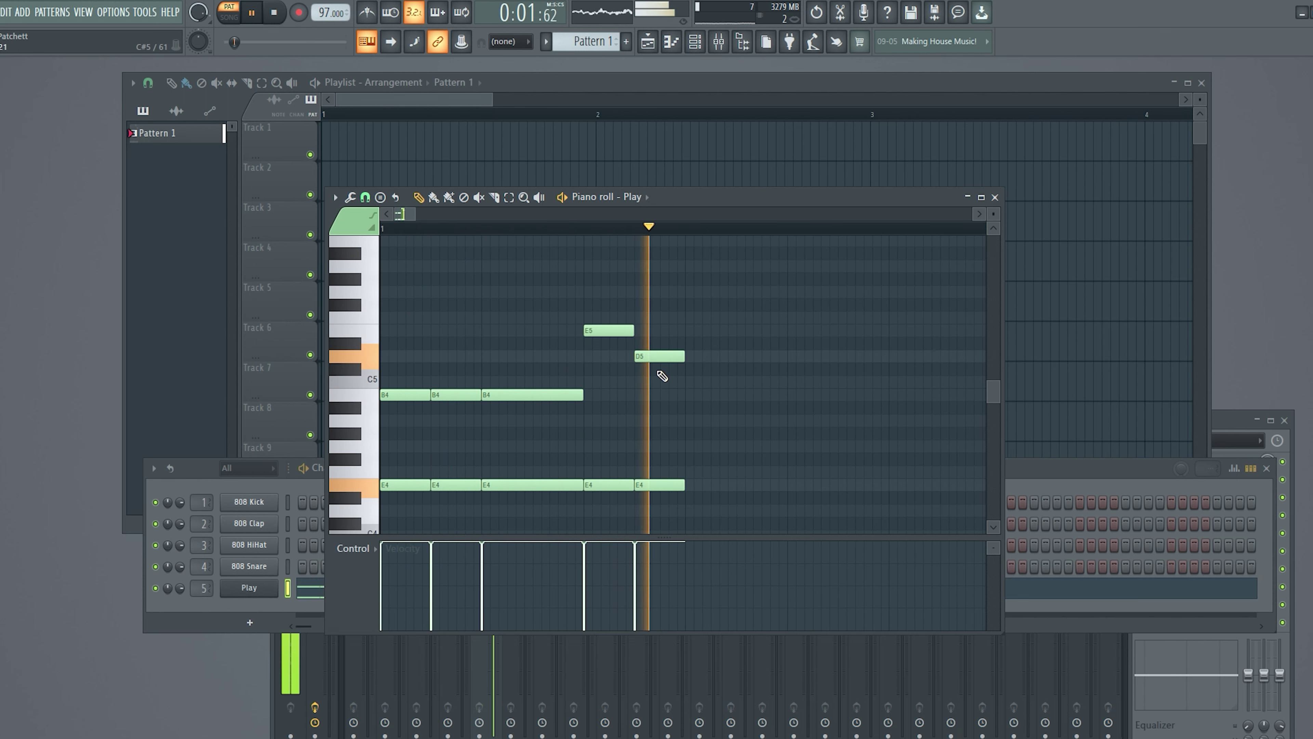
key(space)
drag(632, 339, 631, 326)
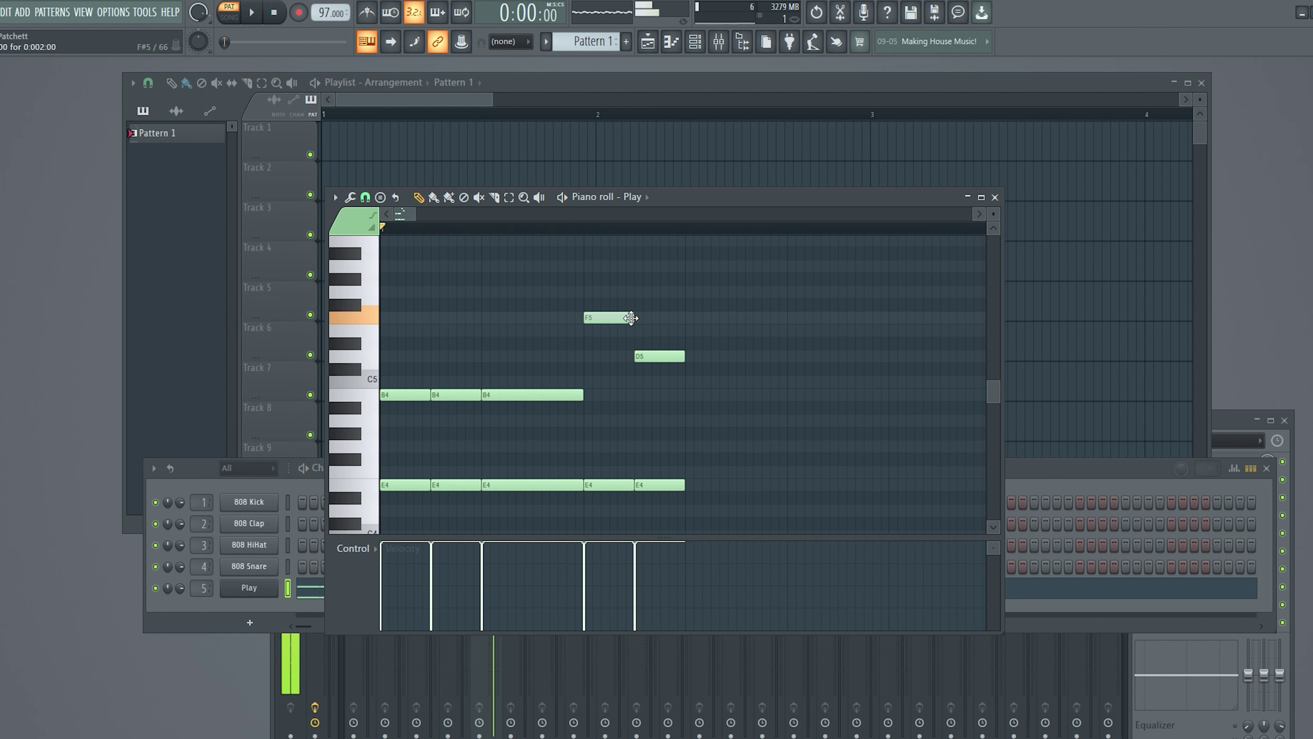
- Play back the pattern, lower the F5 note to E5, delete that note, and audition the result
key(space)
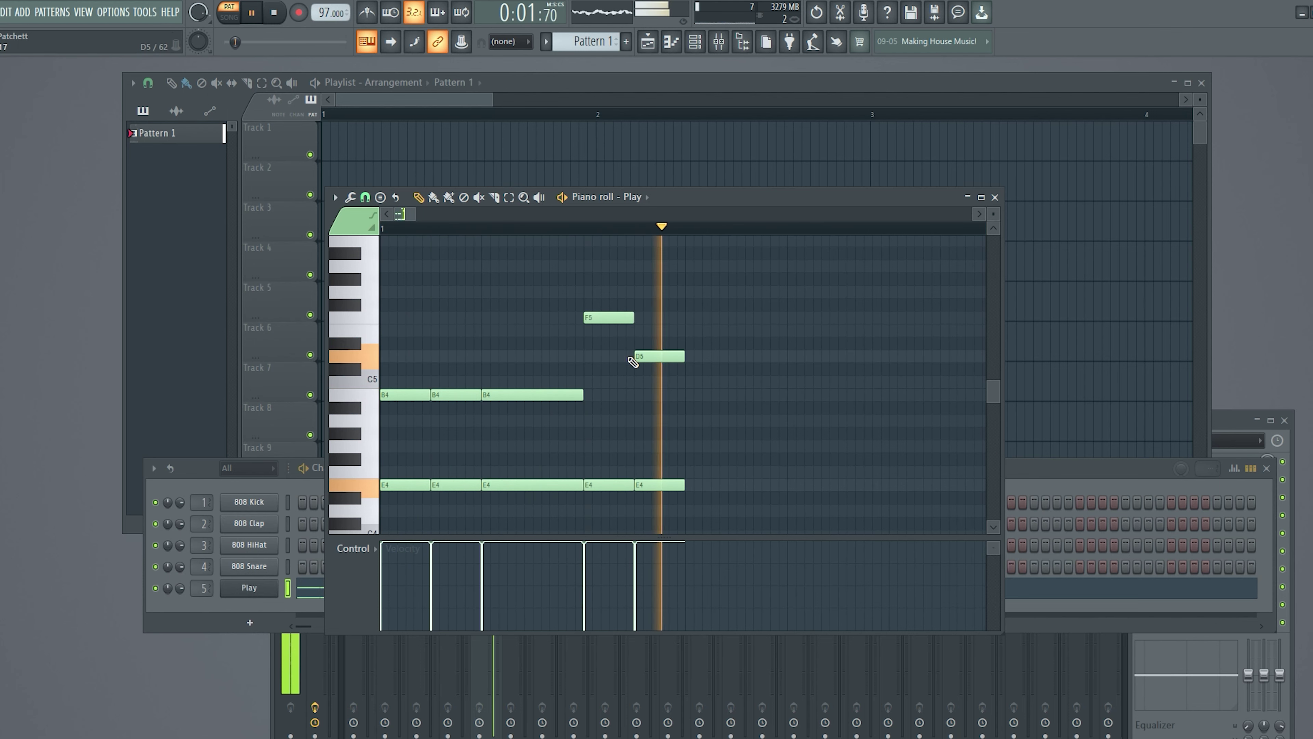
key(space)
mouse_move(622, 322)
mouse_down()
mouse_move(620, 291)
mouse_move(619, 334)
mouse_up()
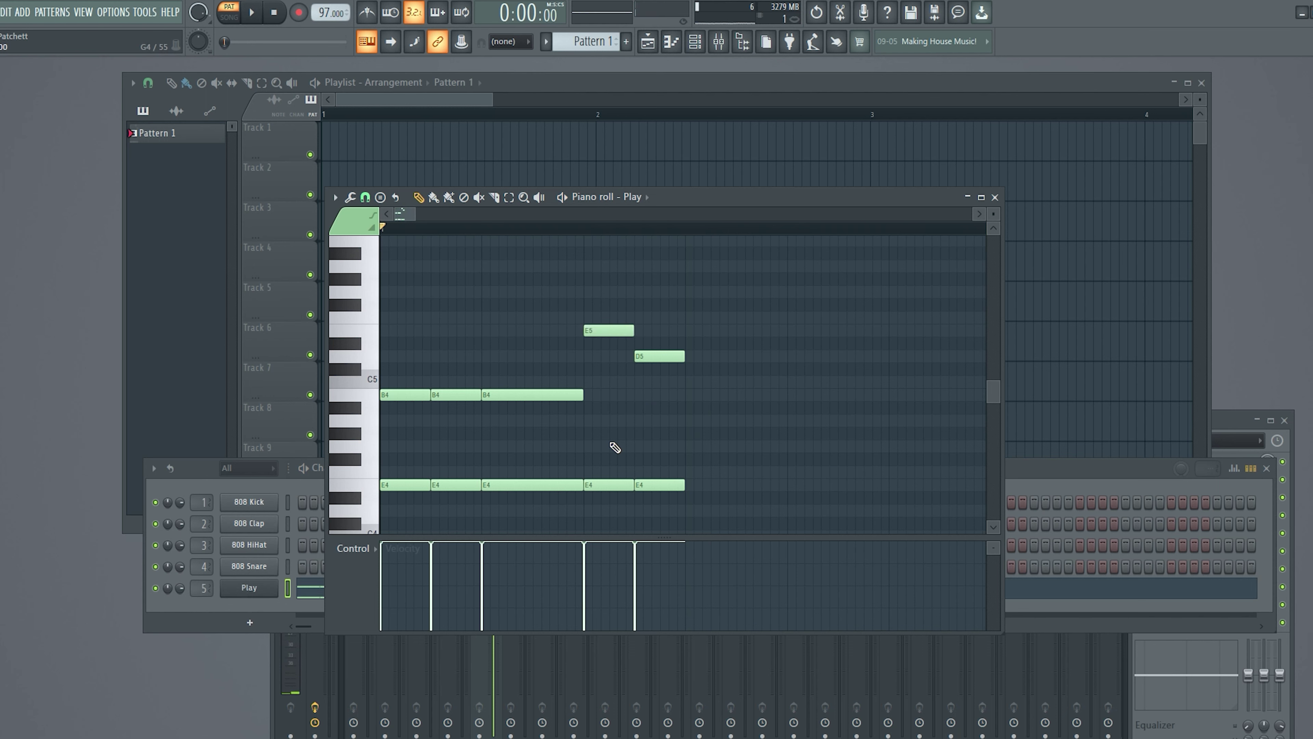
right_click(614, 334)
key(space)
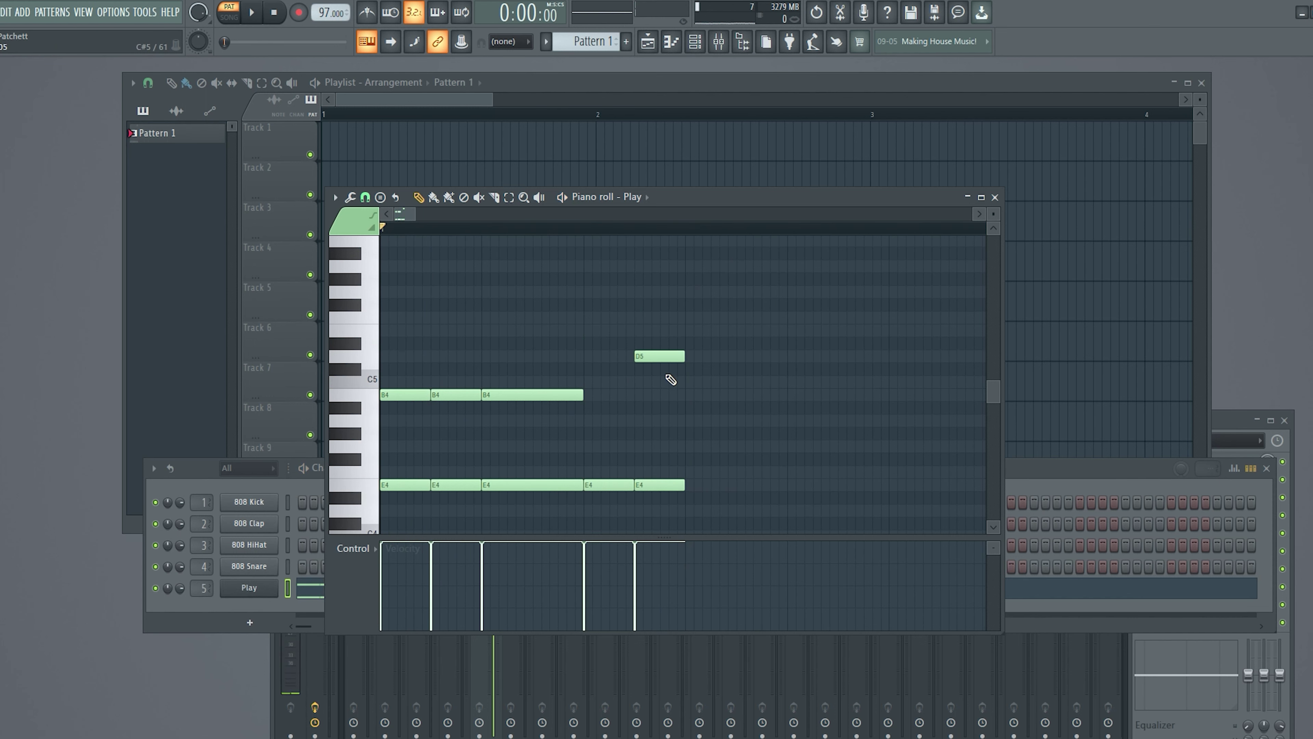
key(space)
- Add two-step C5 and B4 notes after the D5, with a two-step E4 beneath each, and play back the pattern
click(693, 382)
click(745, 395)
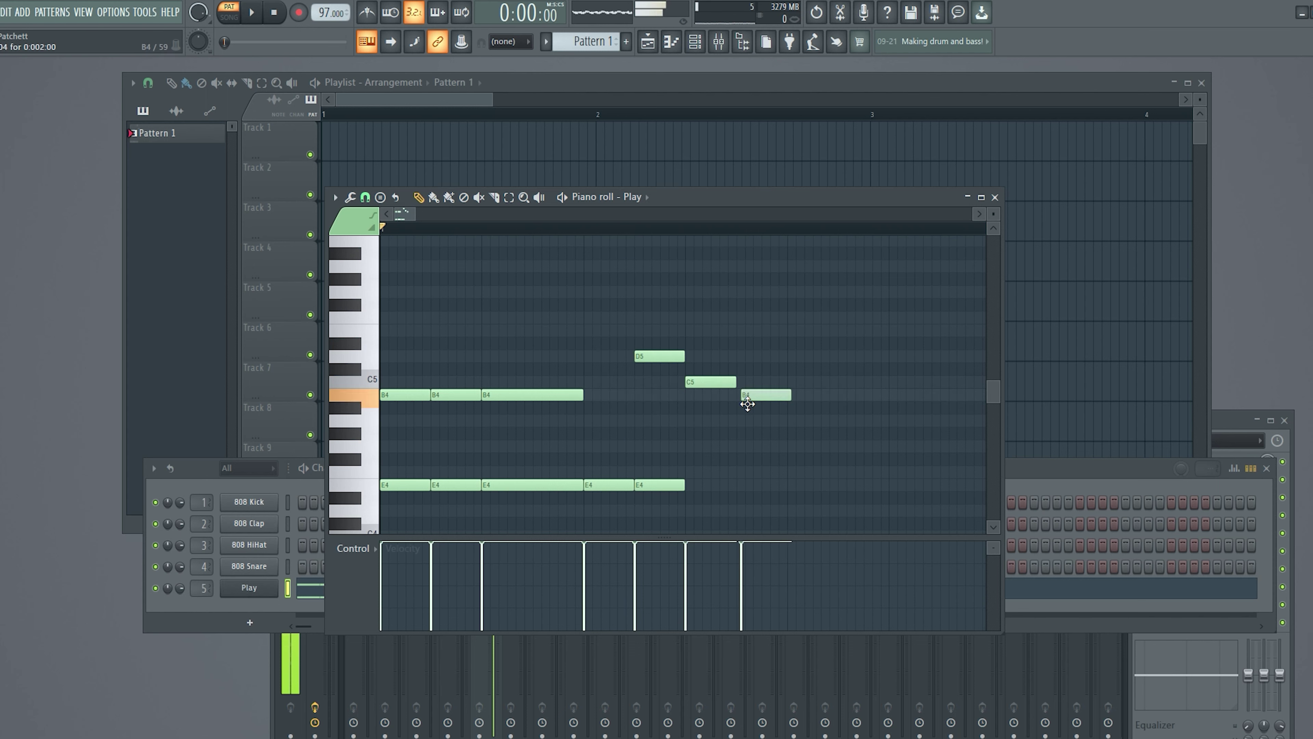
drag(767, 404, 762, 404)
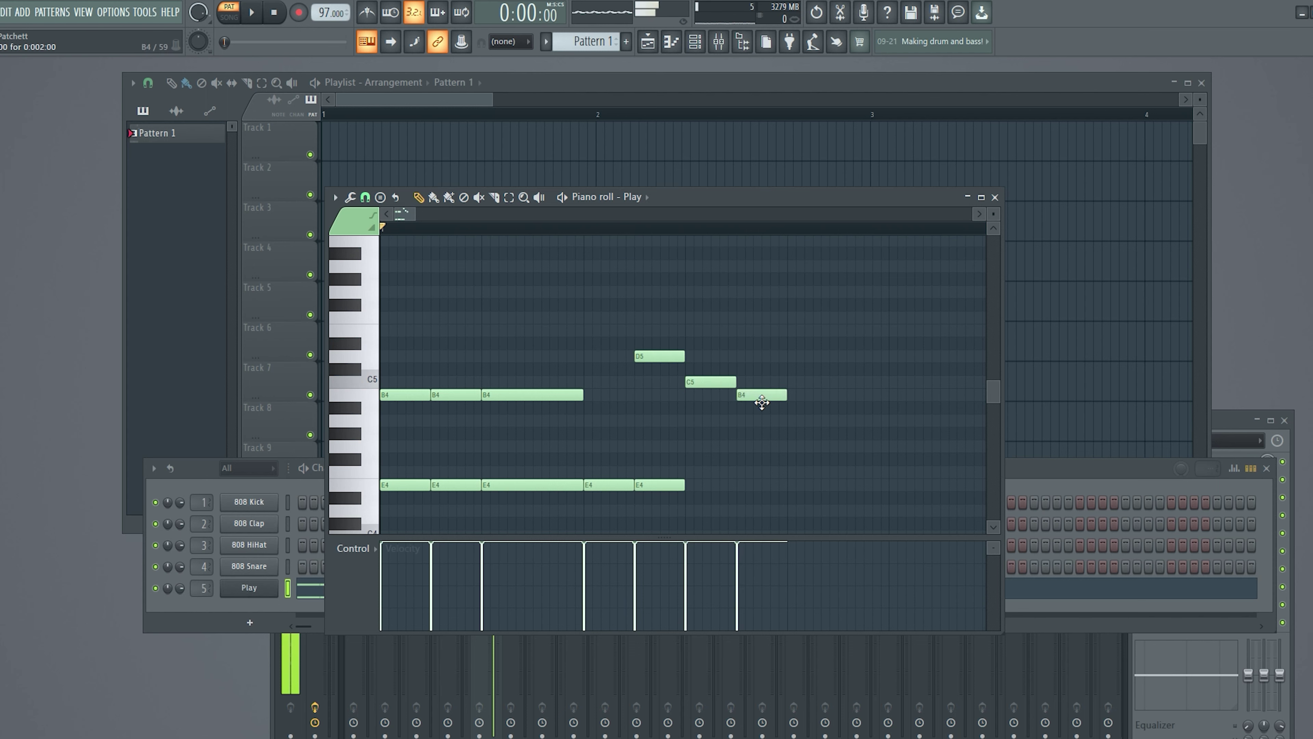
click(693, 487)
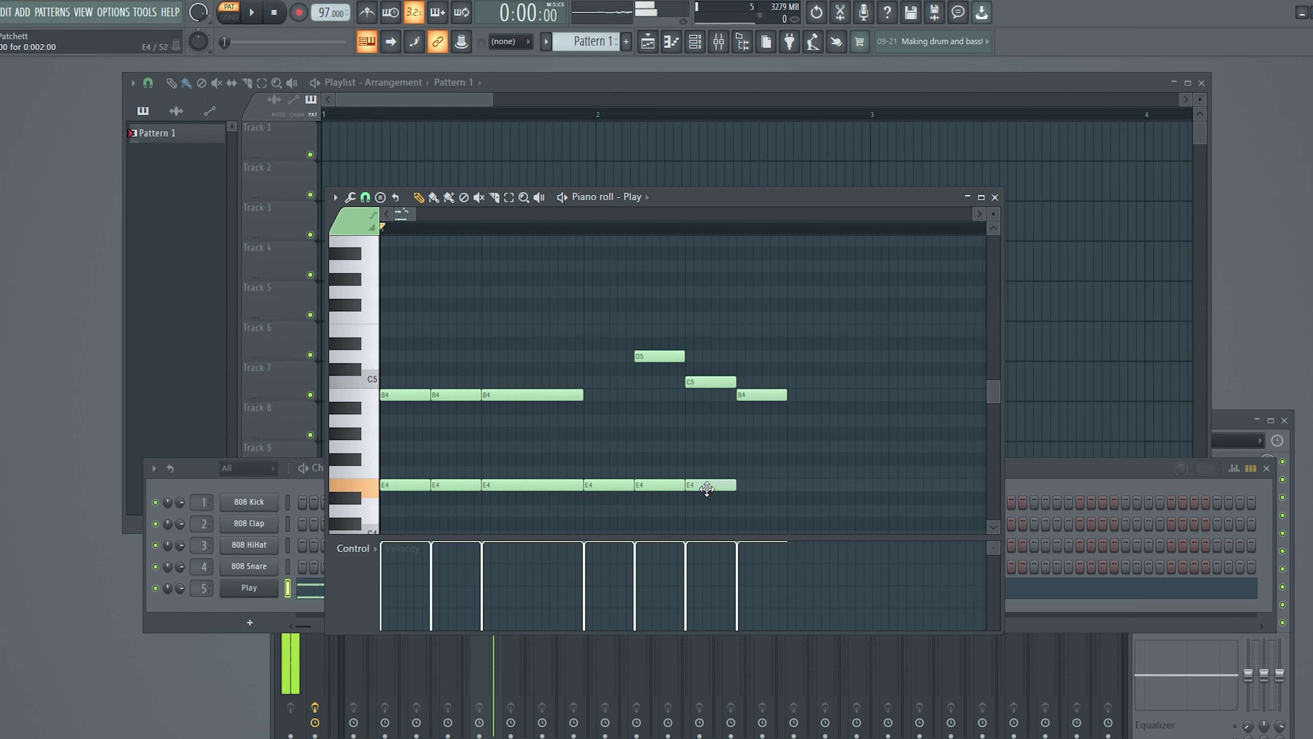
click(743, 486)
key(space)
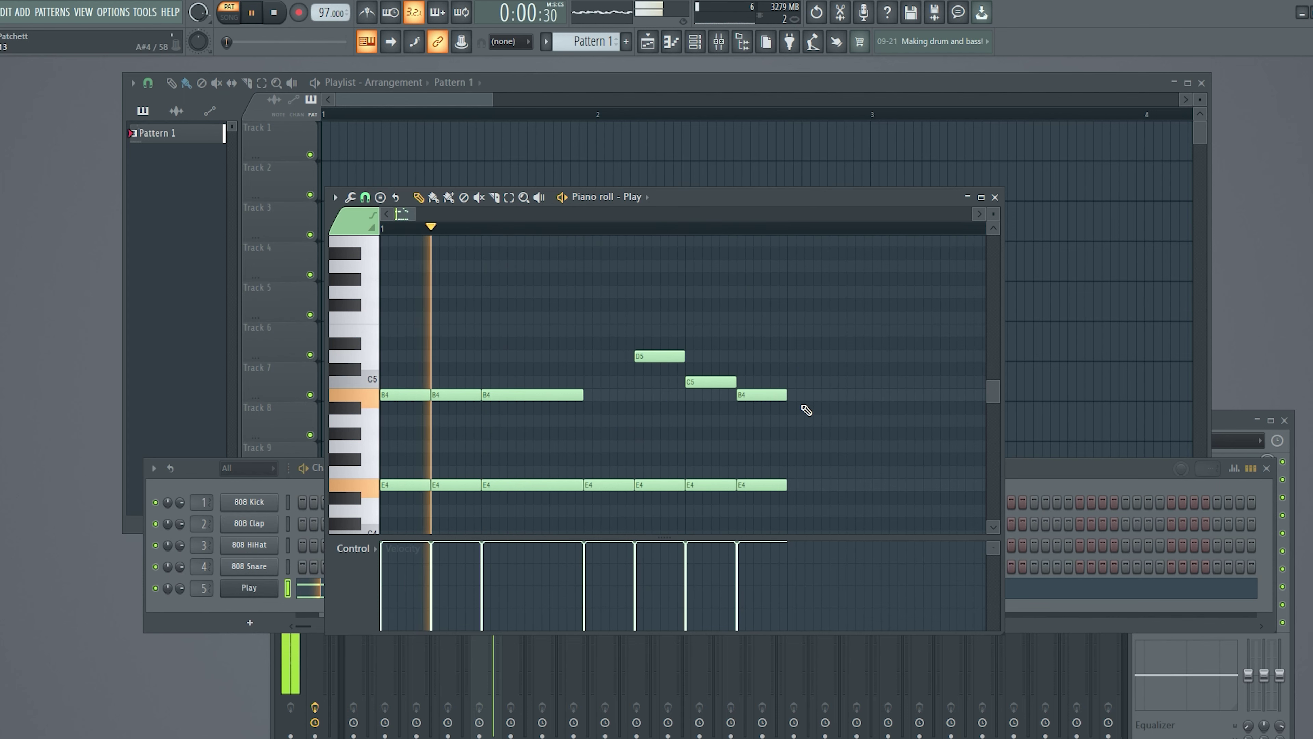
- Add a two-step D5 note, shift it to start two steps after the last B4, and audition the pattern
click(815, 357)
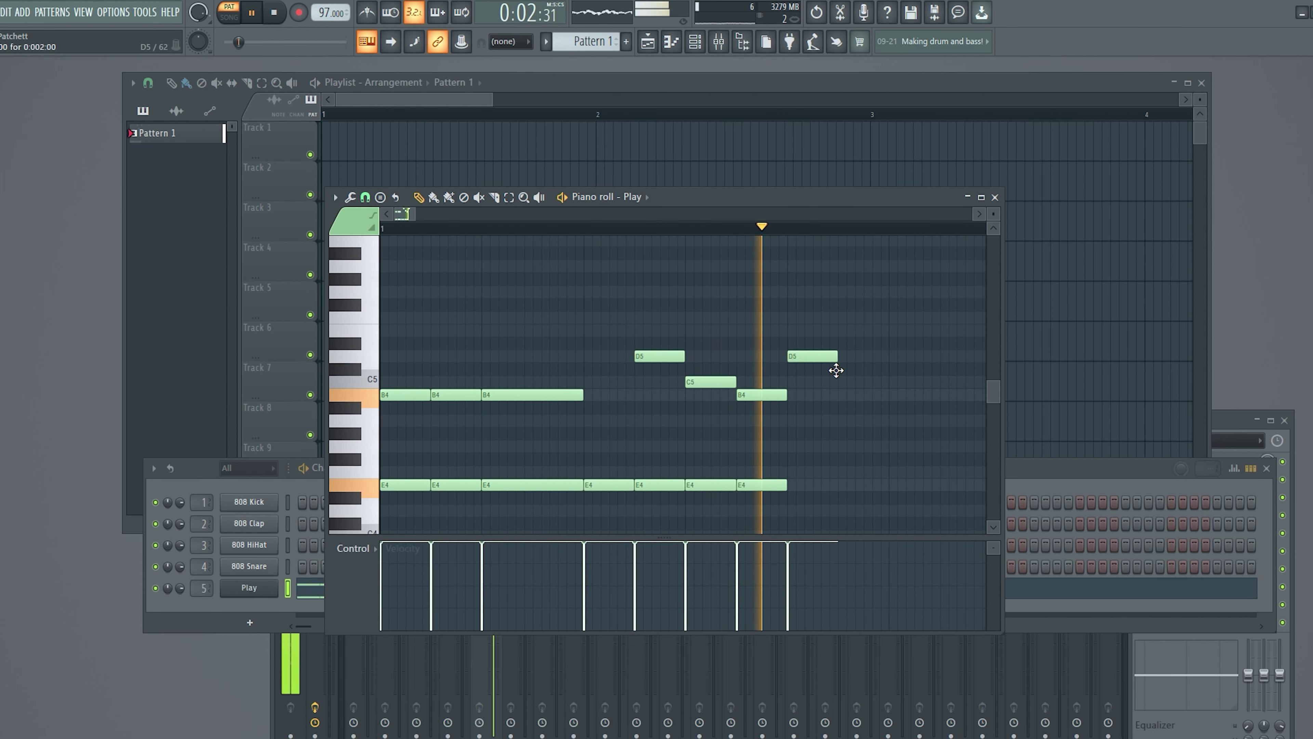
key(space)
drag(818, 362, 868, 356)
key(space)
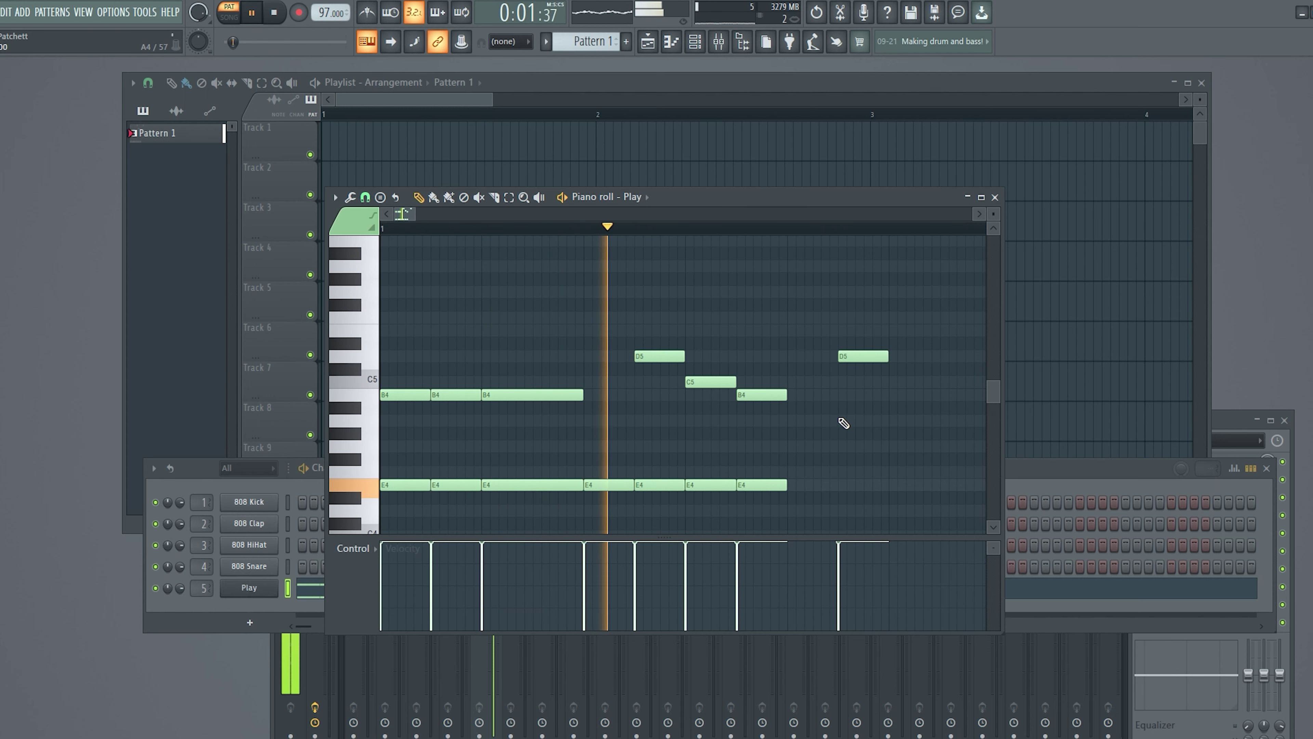
key(space)
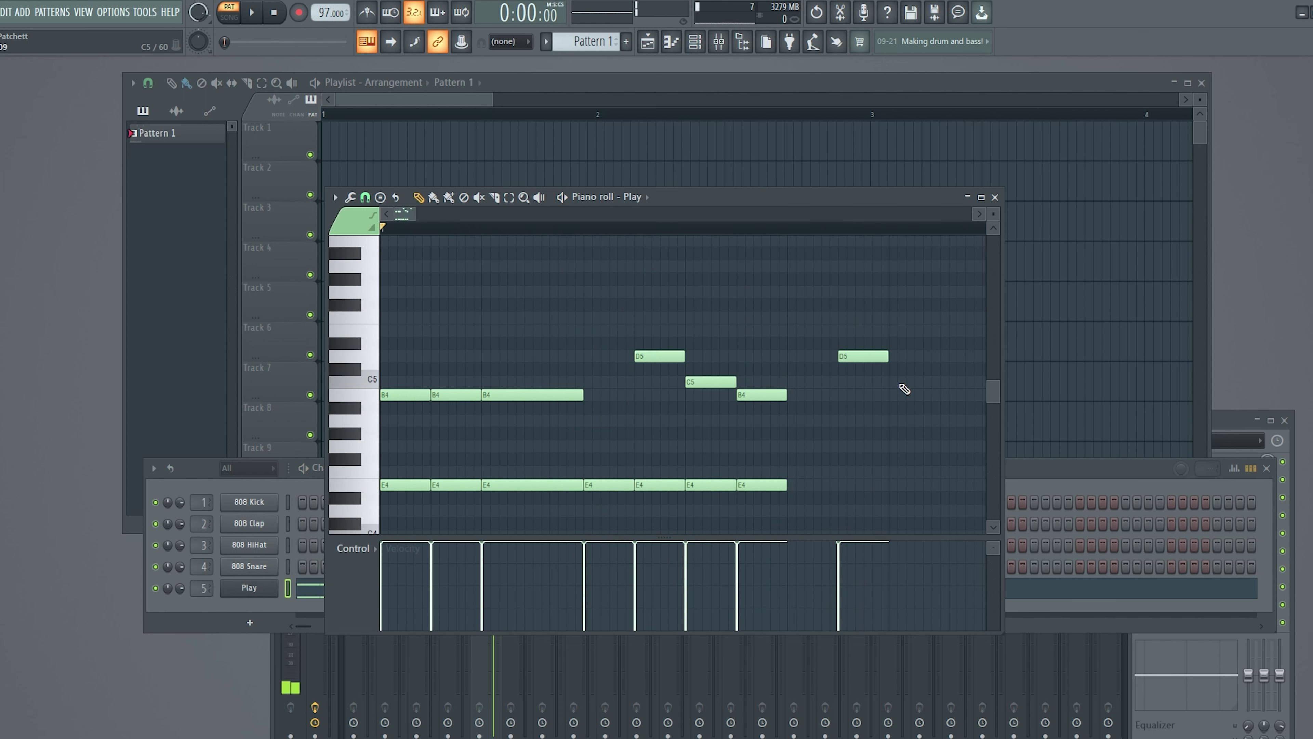
- Add two-step C5 and B4 notes after the second D5, place E4 notes beneath all three, and play back the pattern
click(898, 385)
click(946, 398)
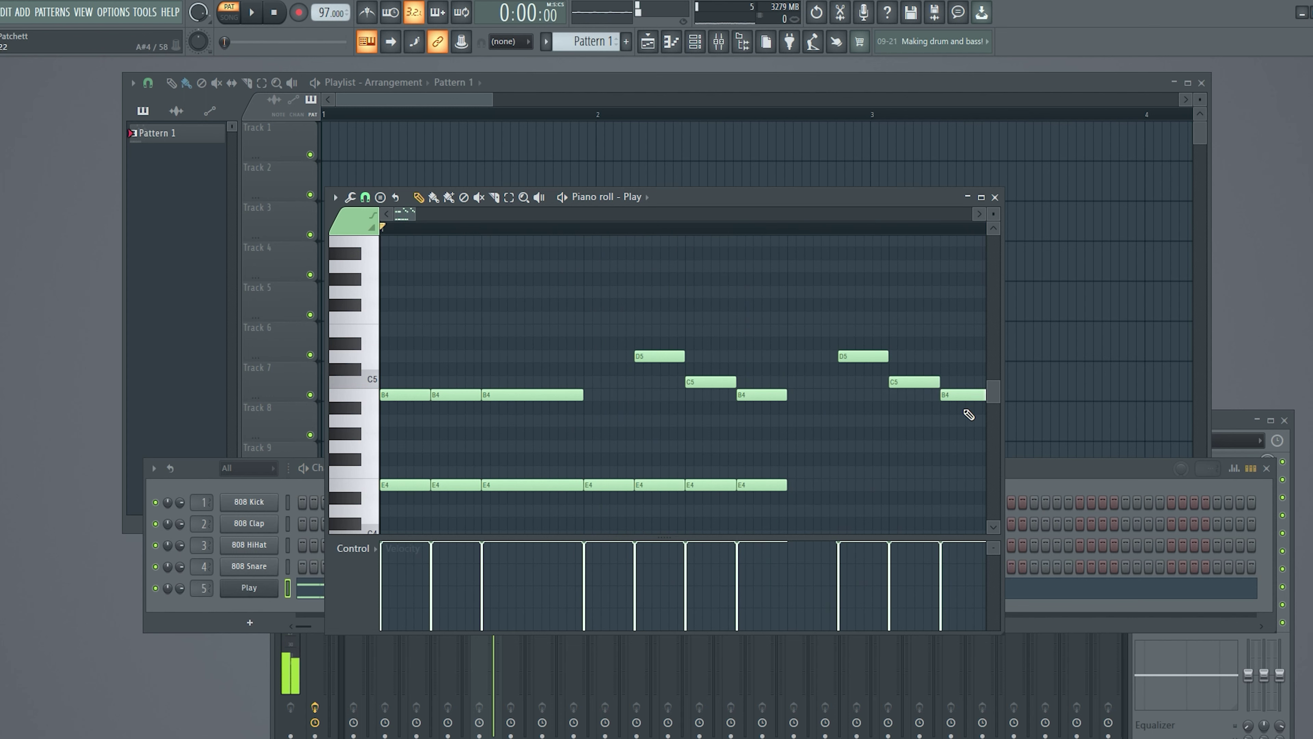
click(851, 486)
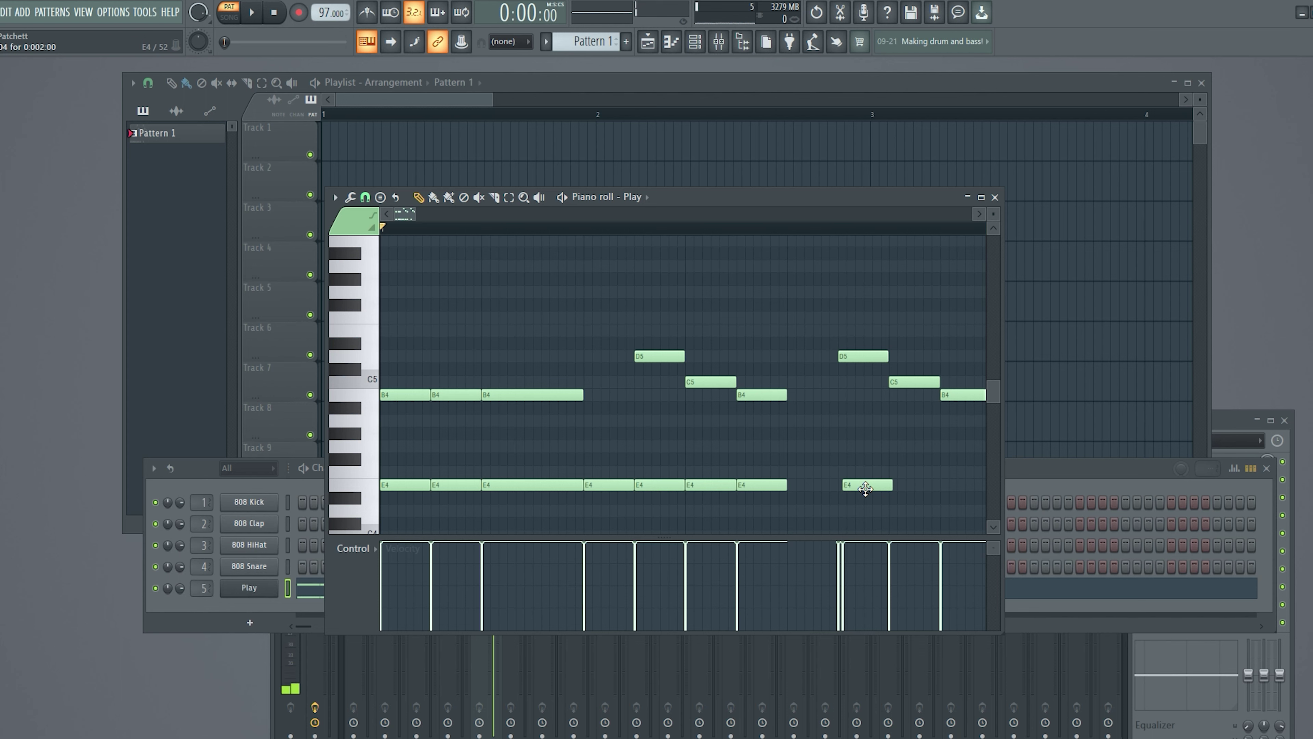
drag(864, 489, 859, 488)
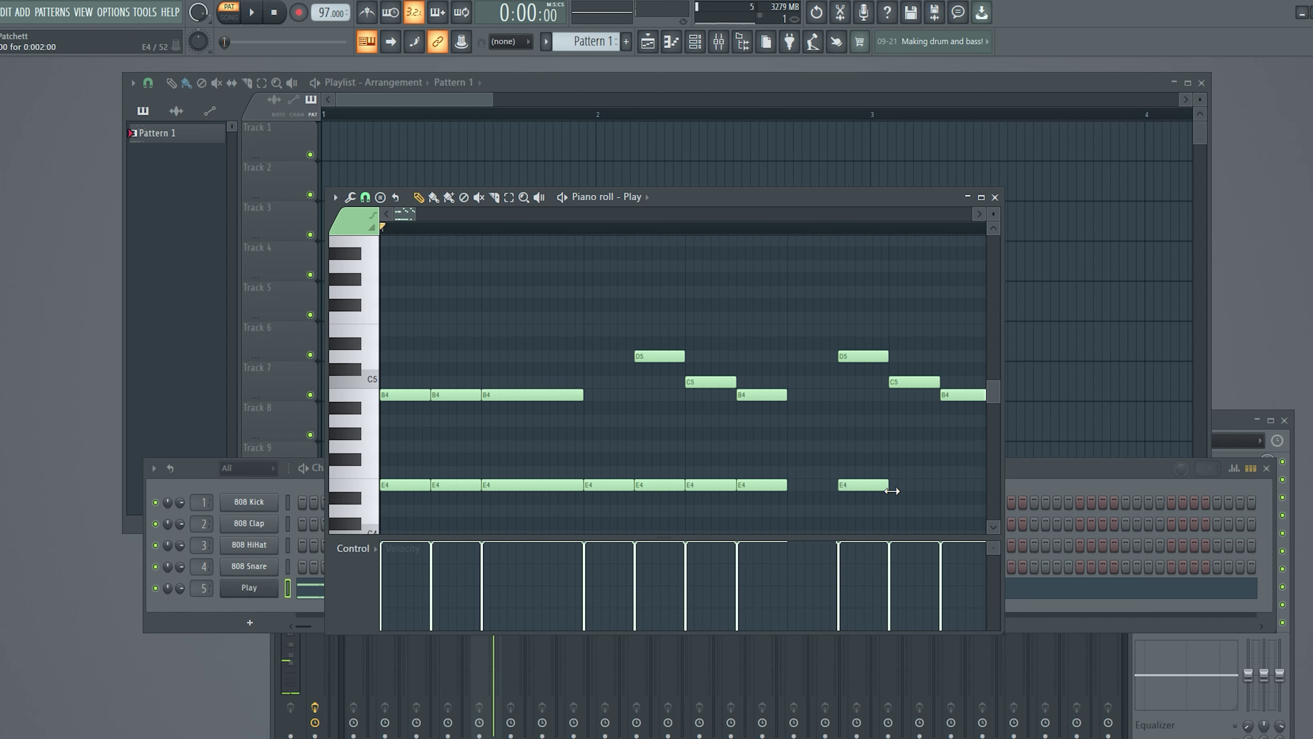
click(900, 488)
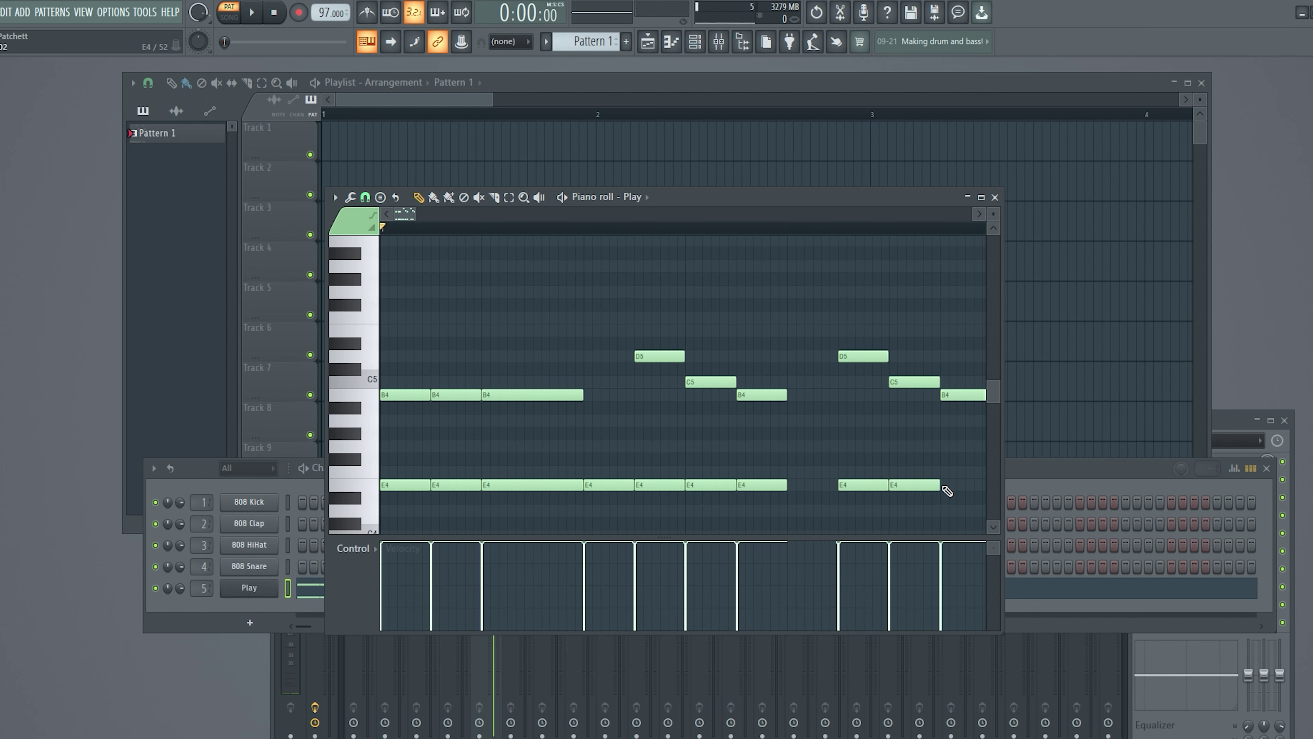
click(947, 487)
key(space)
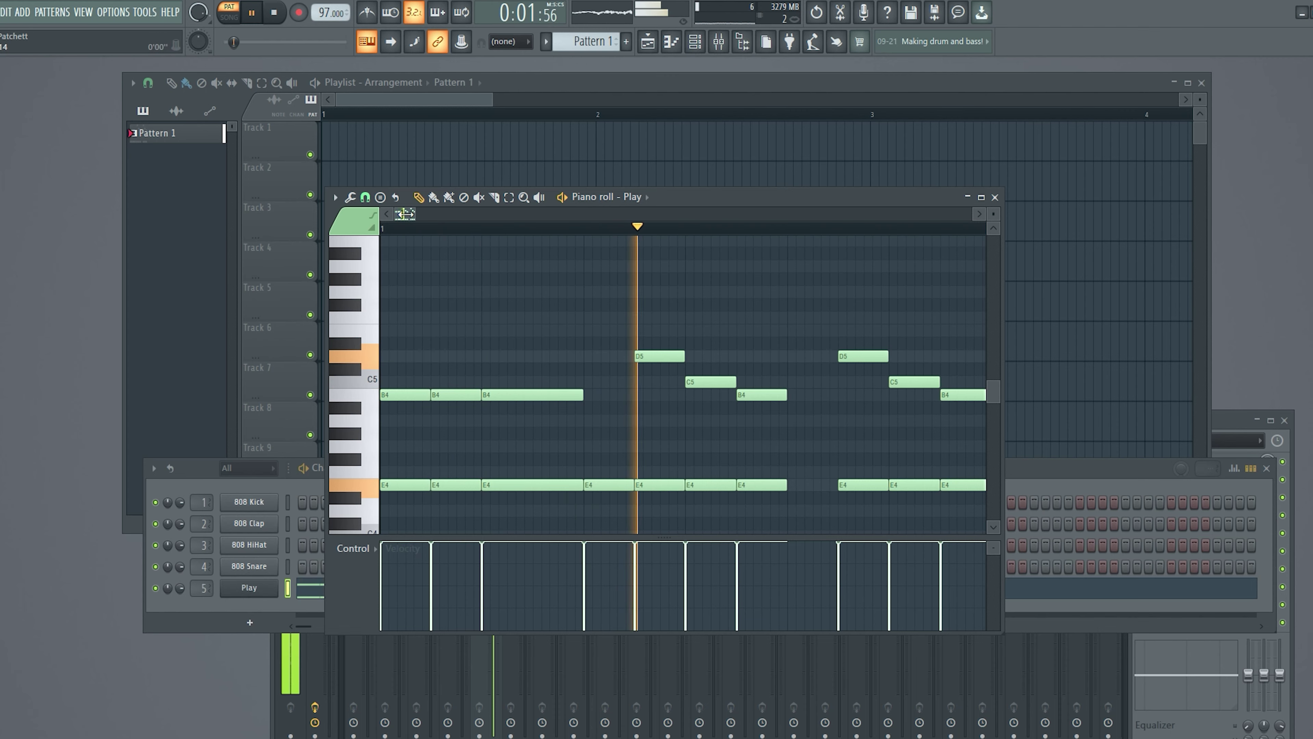
- Add a third descending run of two-step D5, C5 and B4 notes, starting two steps after the second run
drag(406, 214, 417, 213)
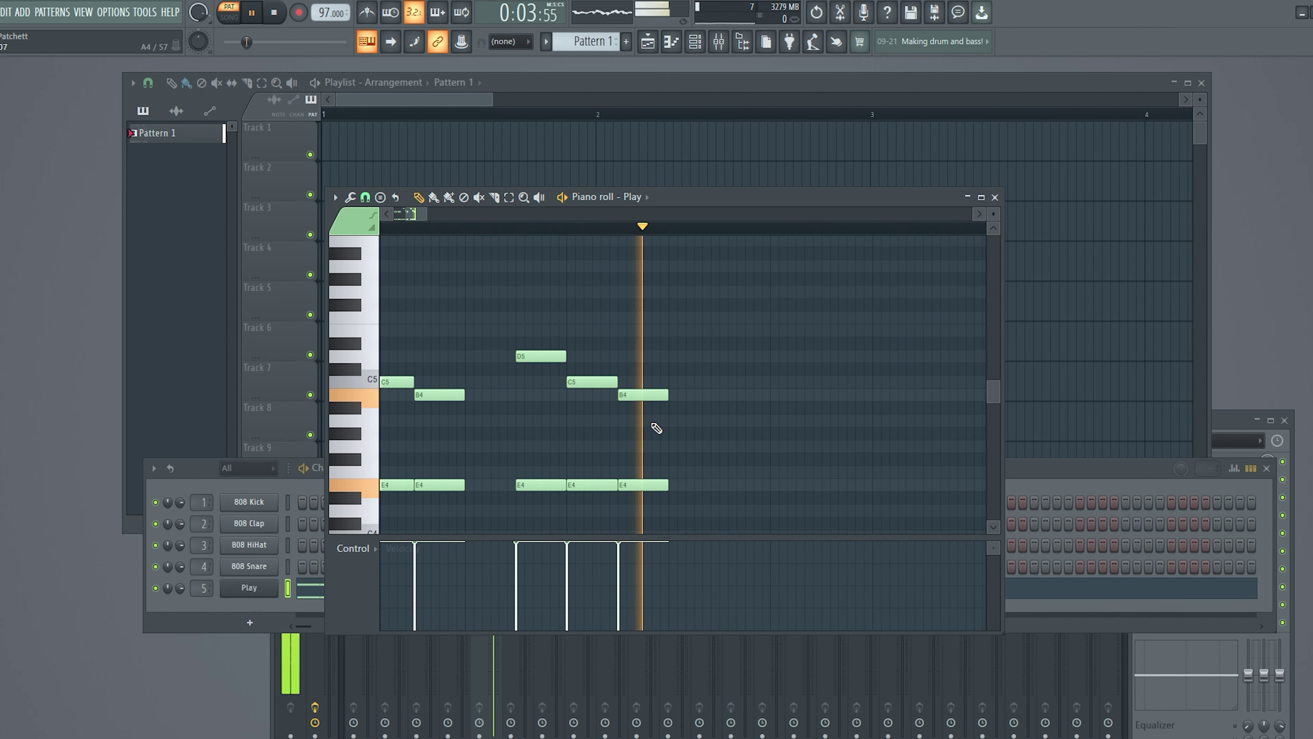
click(724, 356)
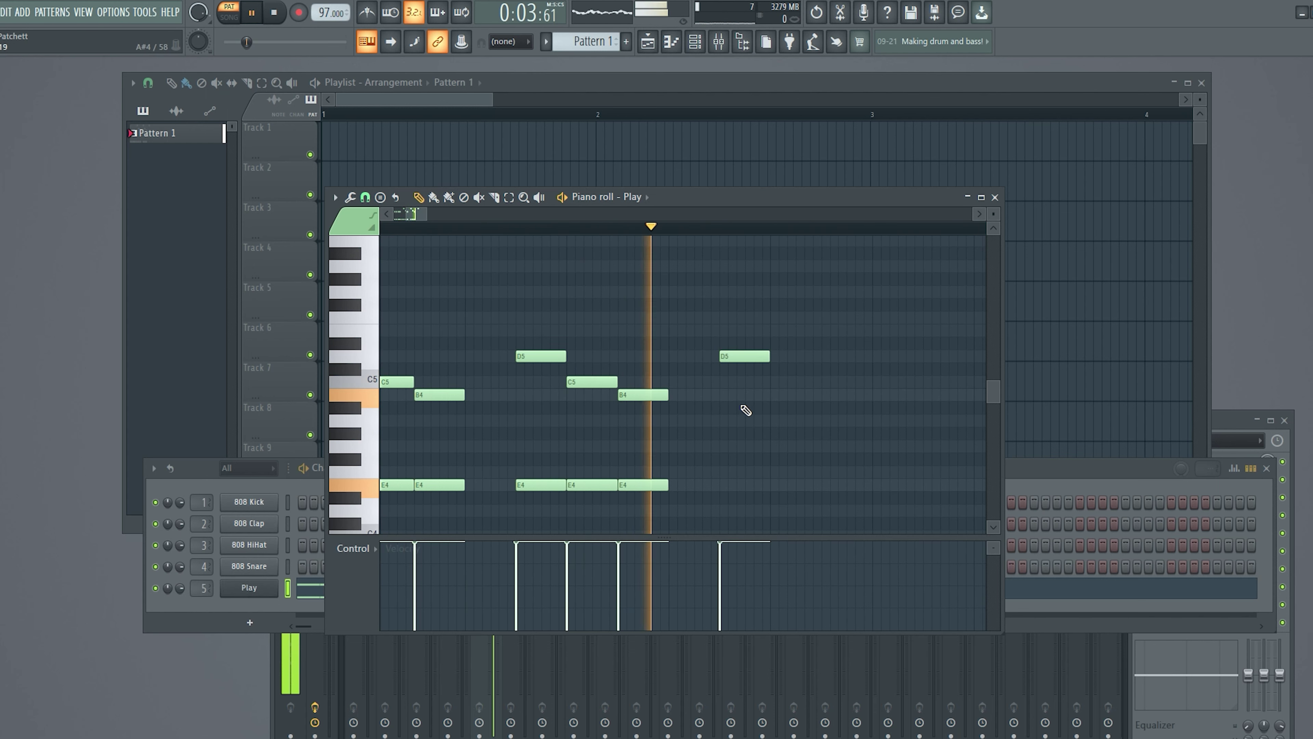
key(space)
click(779, 383)
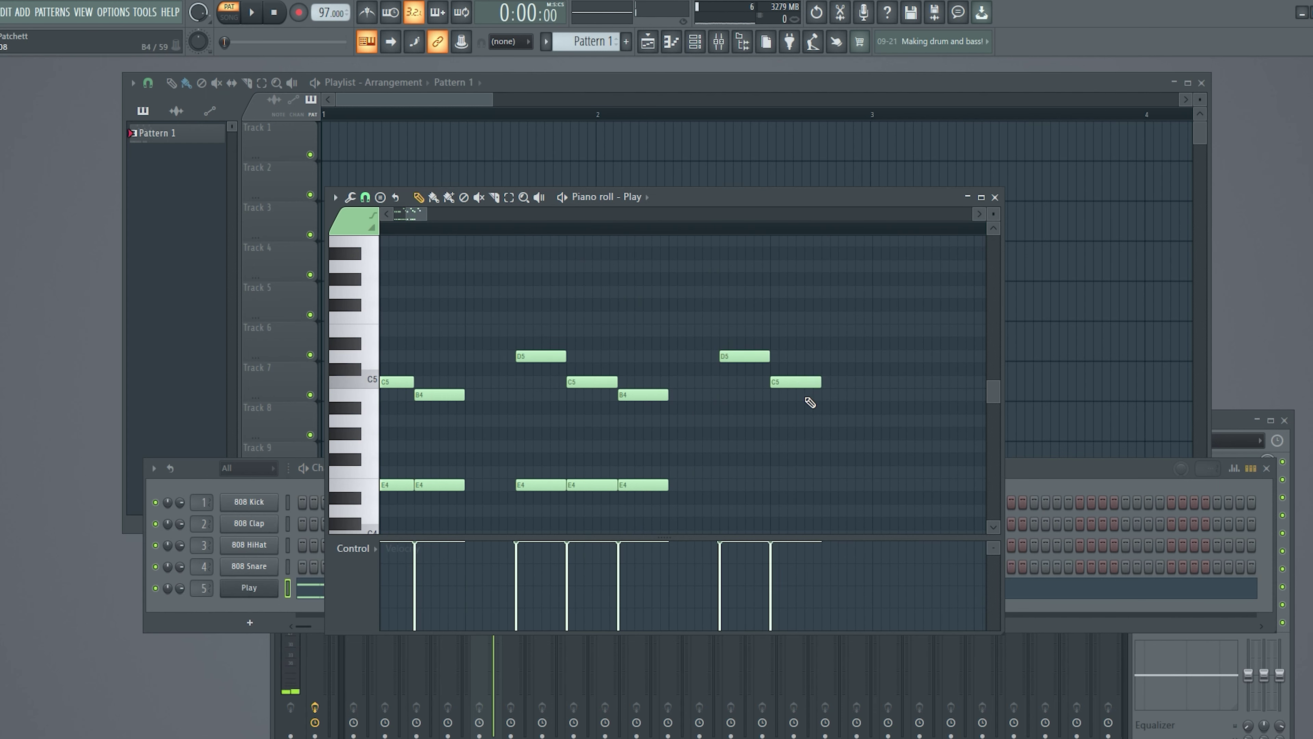
click(828, 394)
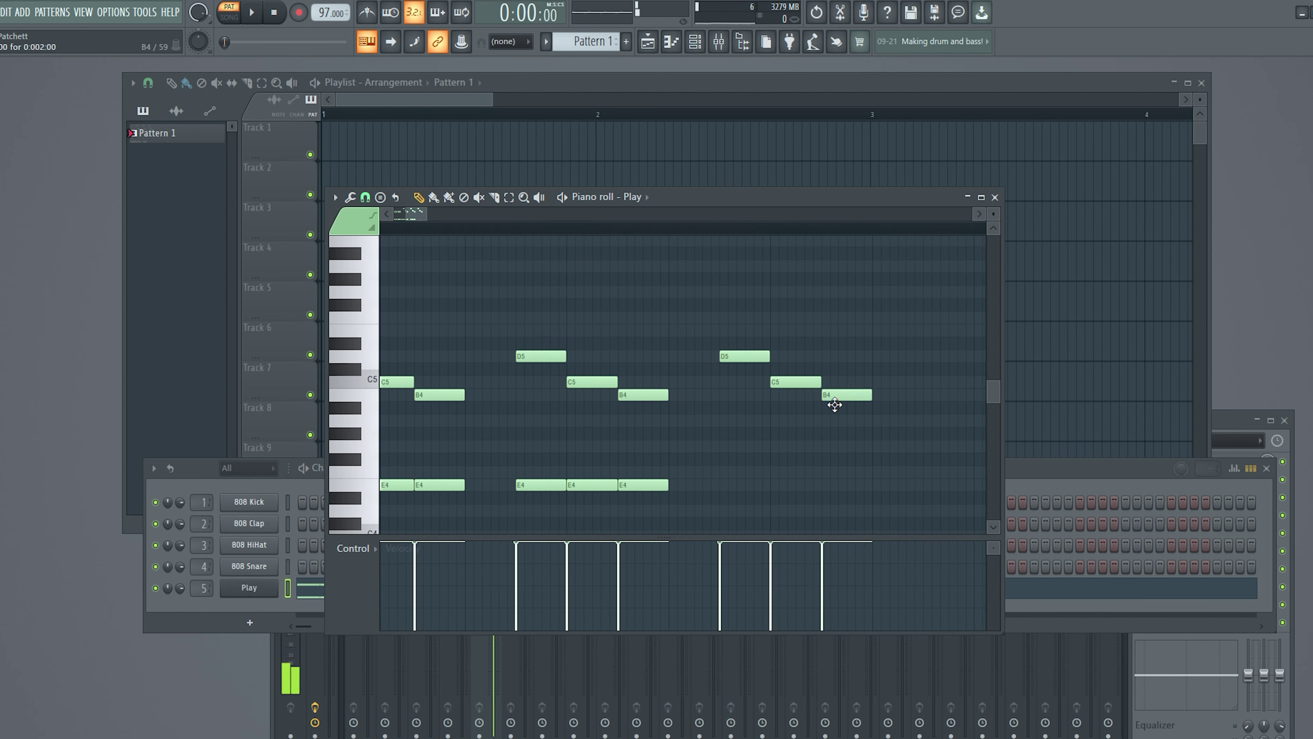
- Add a two-step closing note directly after the third run and lower it to B3
click(885, 475)
click(906, 462)
key(ctrl+z)
drag(917, 476, 919, 518)
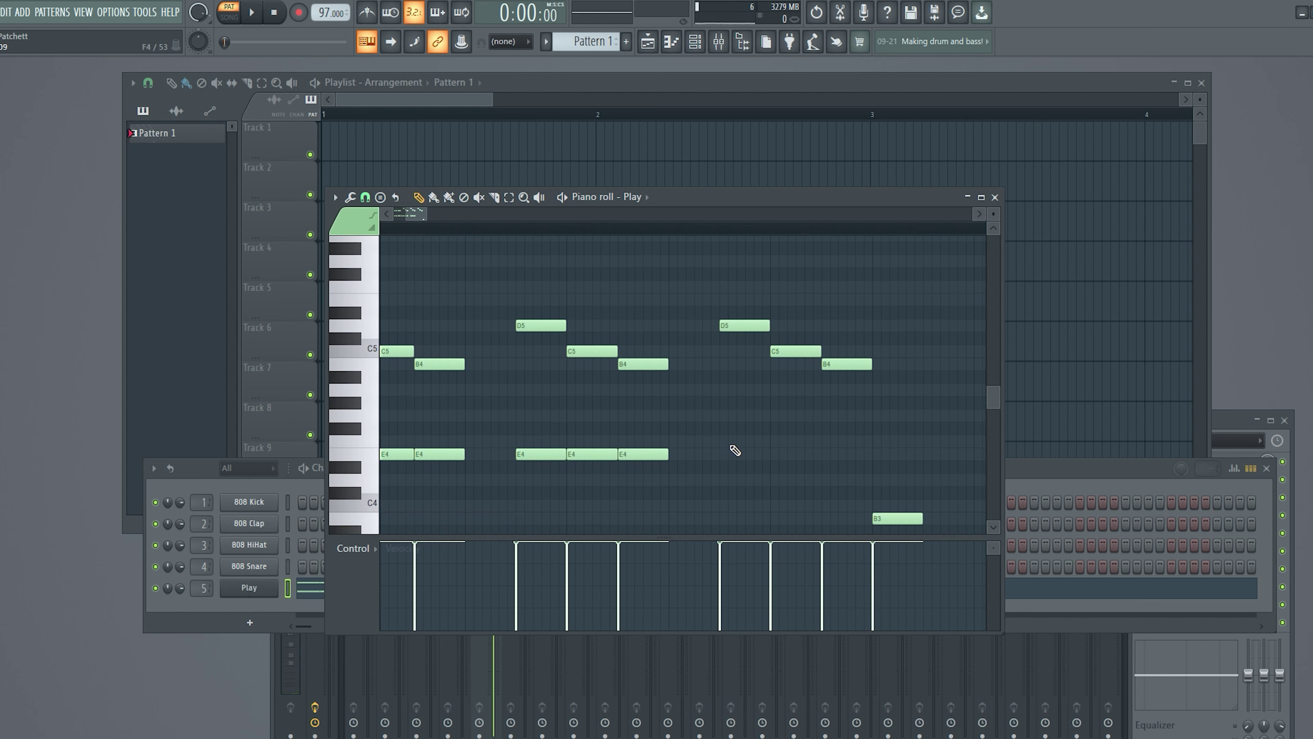
- Place two-step E4 notes beneath the third run and its closing note, replace the closing B3 with A4, and play back
click(878, 456)
click(831, 462)
drag(847, 461, 849, 464)
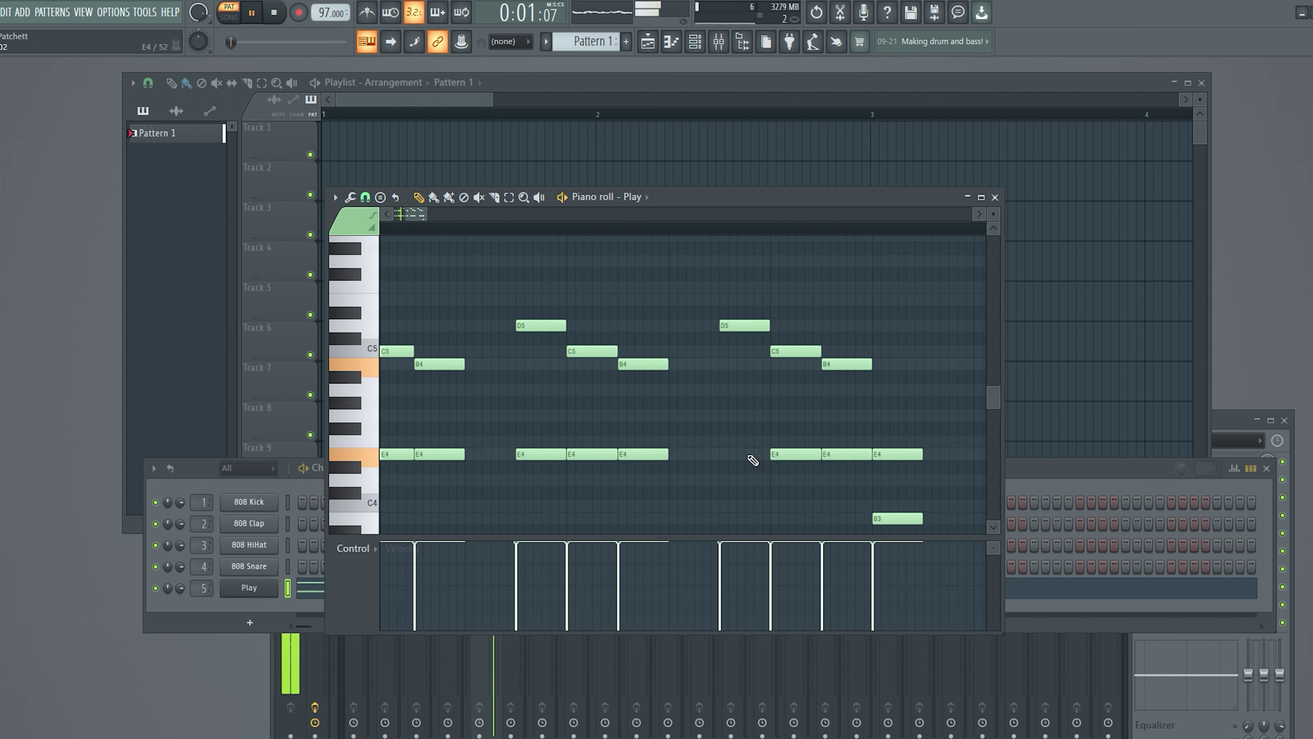
right_click(745, 456)
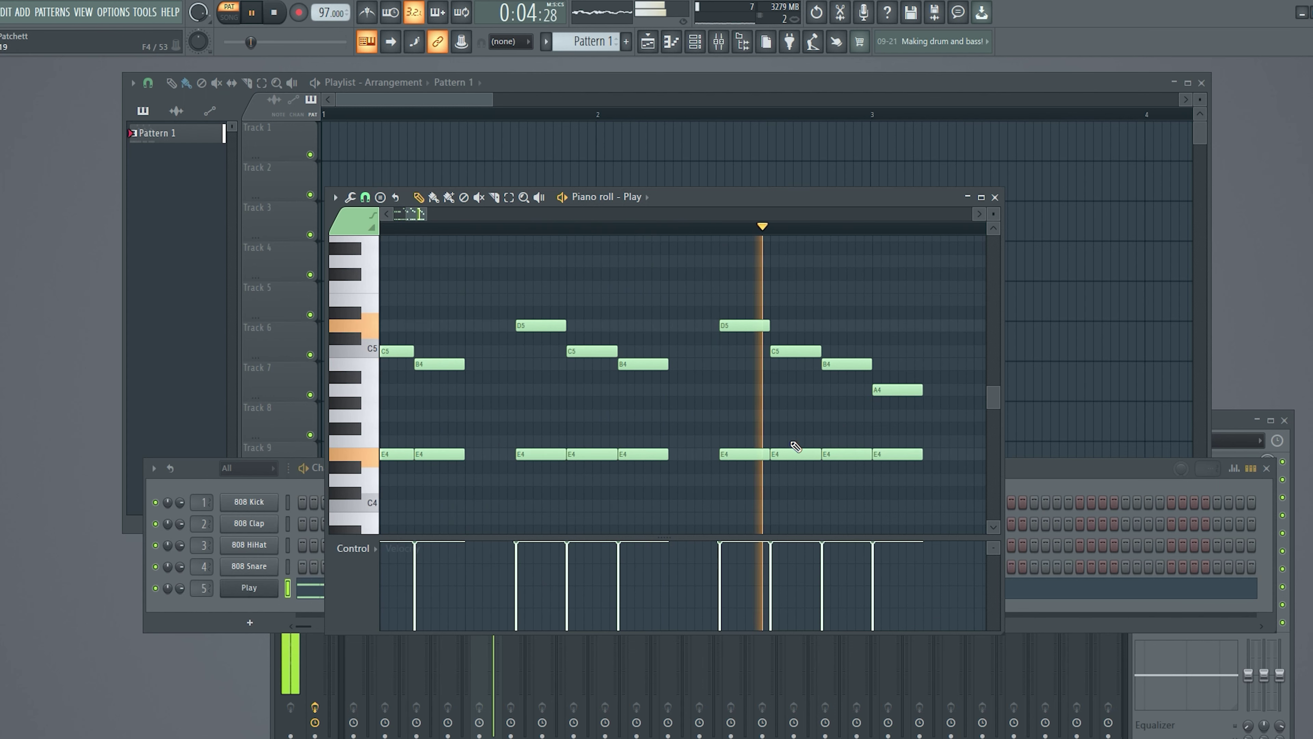
key(space)
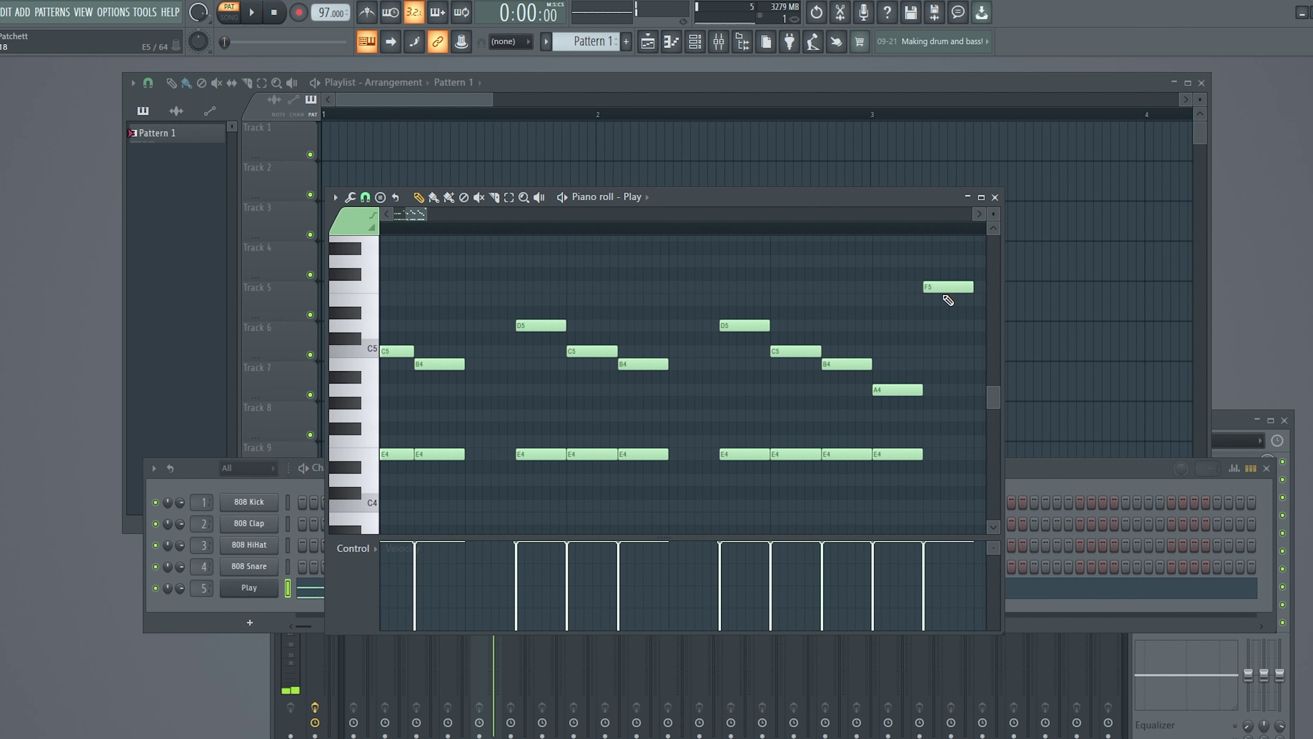
- Select the whole pattern, paste a copy of it, and place the copy two steps after the original's last note
scroll(672, 316, down, 3)
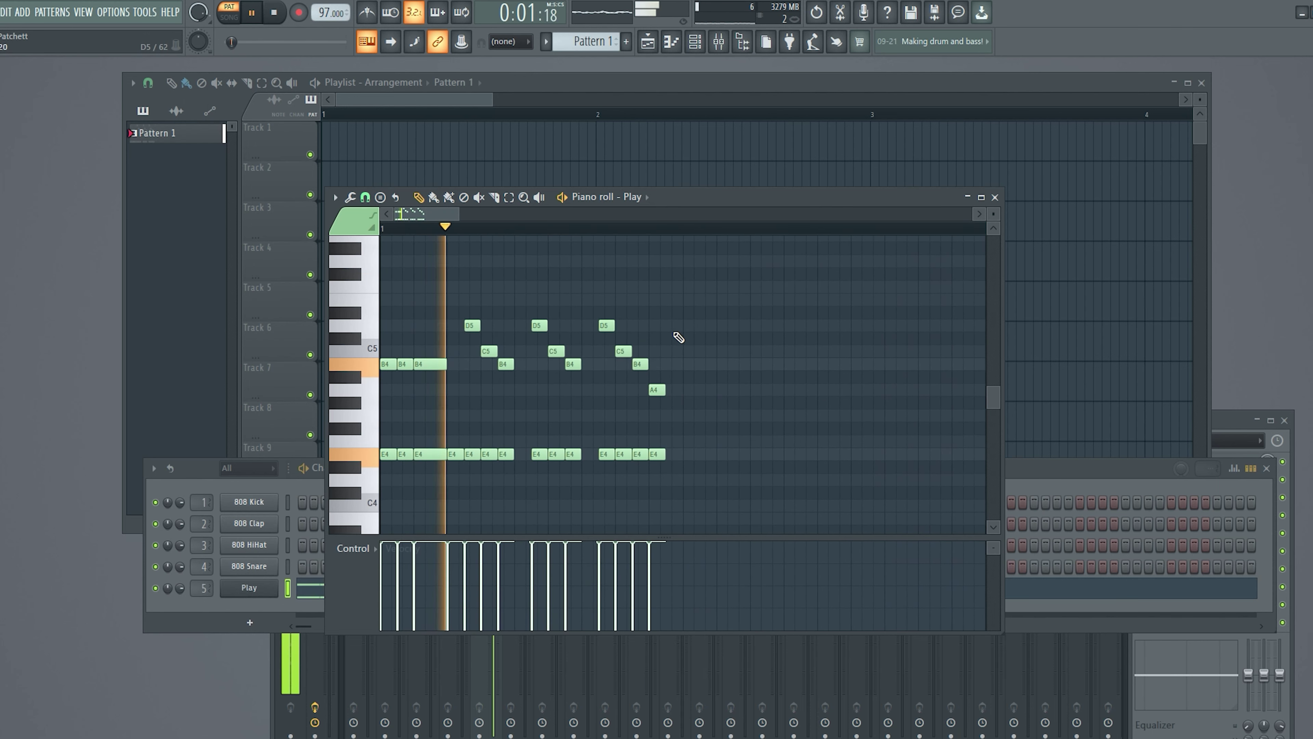
click(510, 197)
drag(777, 283, 380, 523)
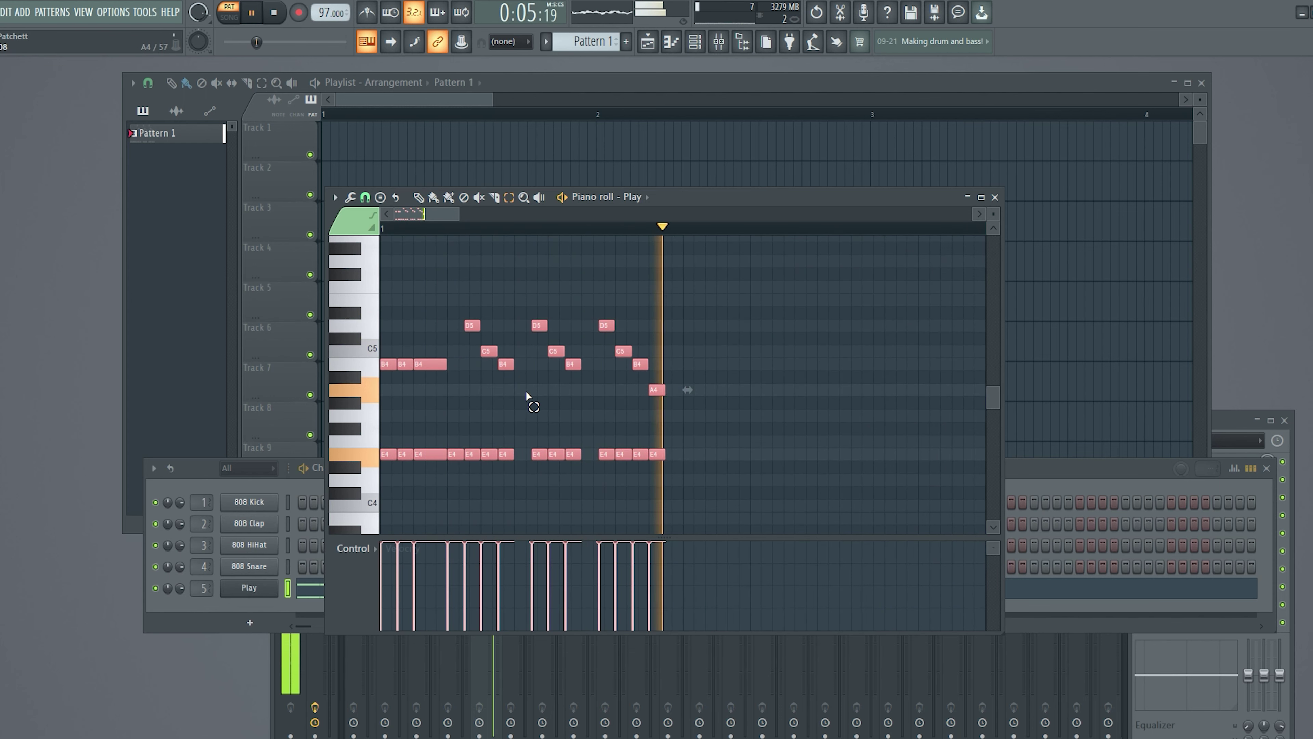
key(space)
key(ctrl+v)
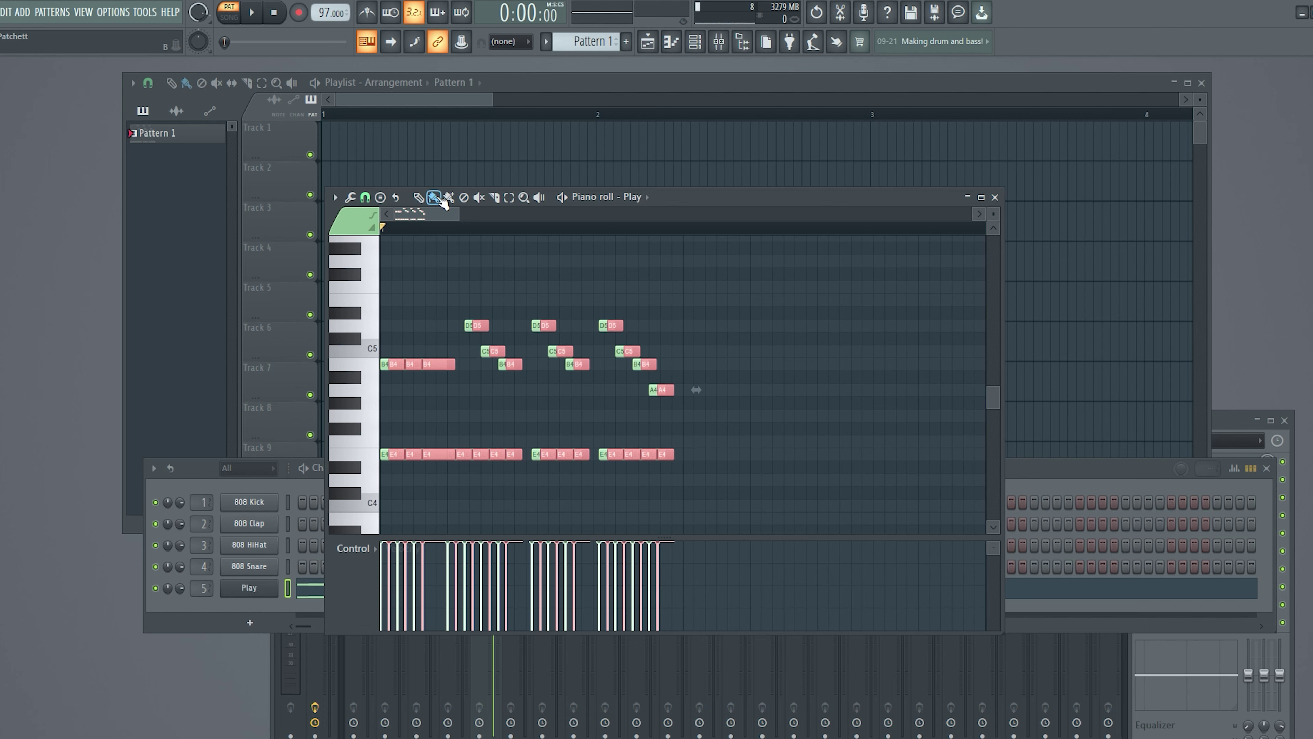
drag(405, 375, 697, 381)
scroll(698, 381, up, 3)
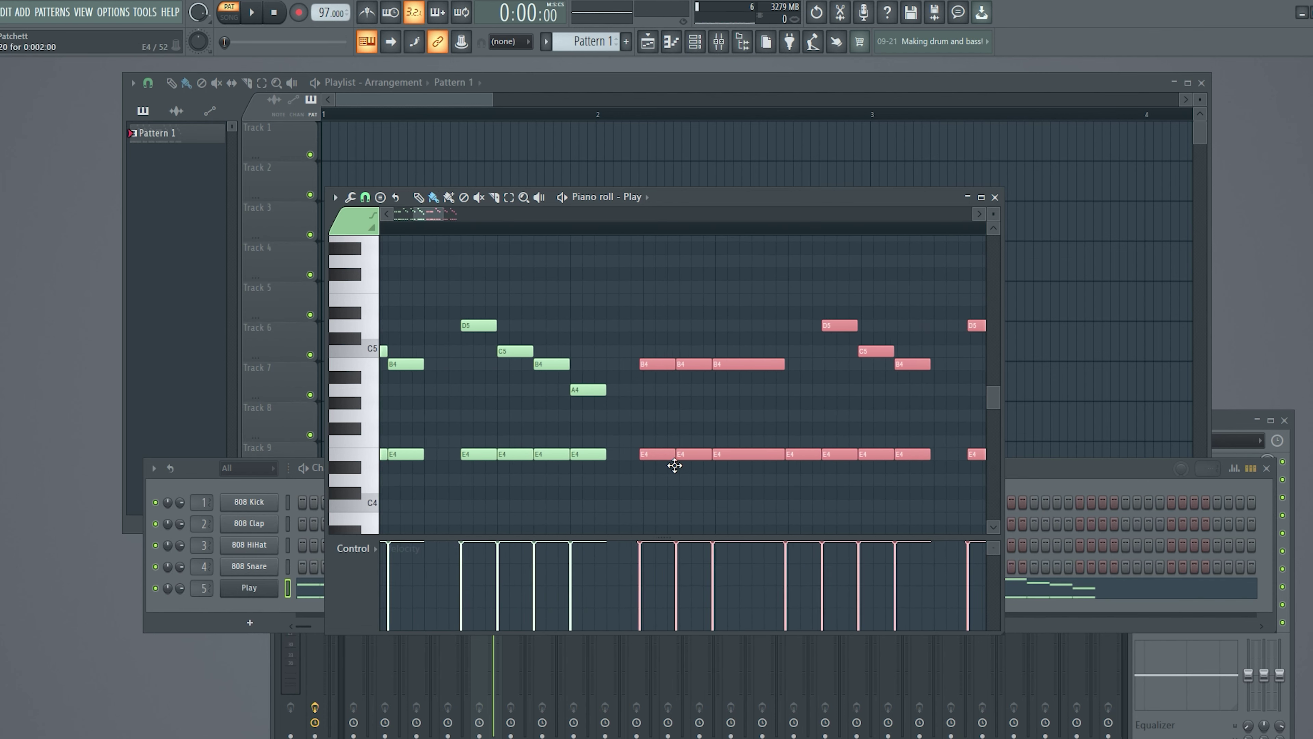
scroll(662, 457, down, 5)
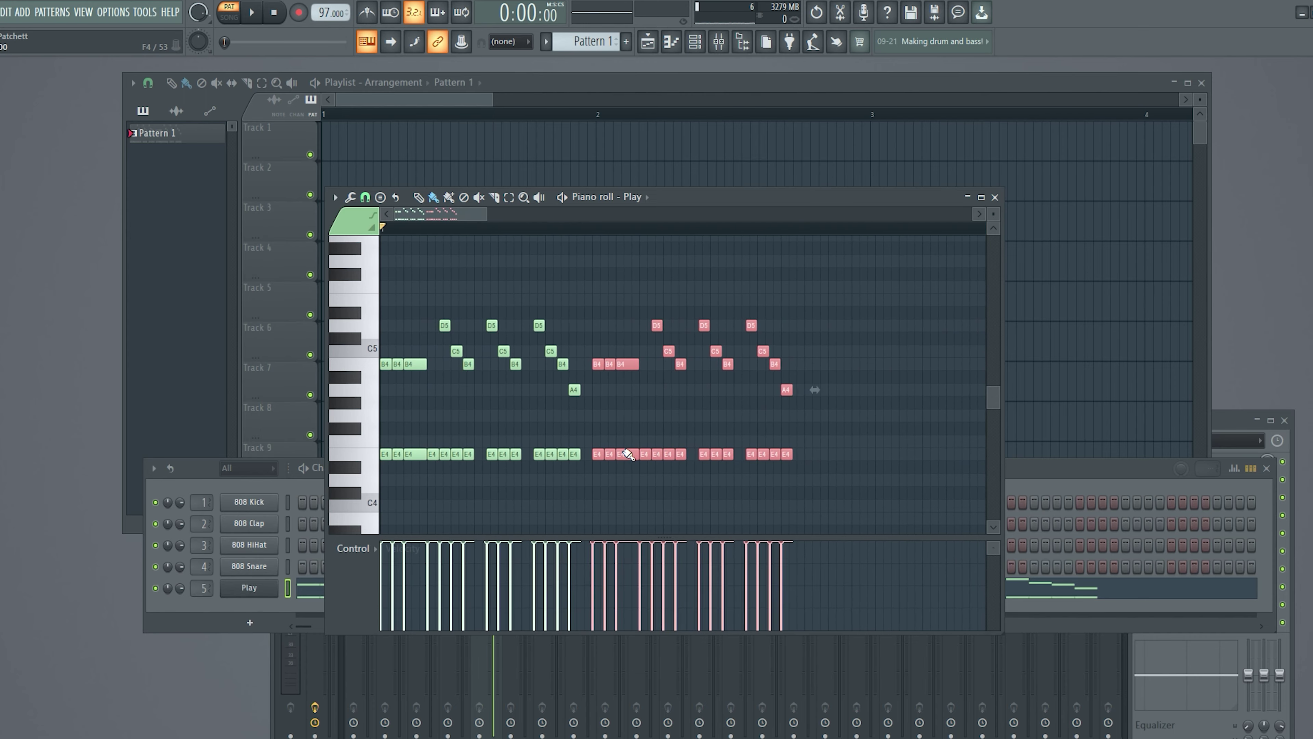
scroll(622, 457, down, 1)
- Play back the doubled pattern and change the upper notes of the copy's final run to D5, E5, C5 and B4
key(space)
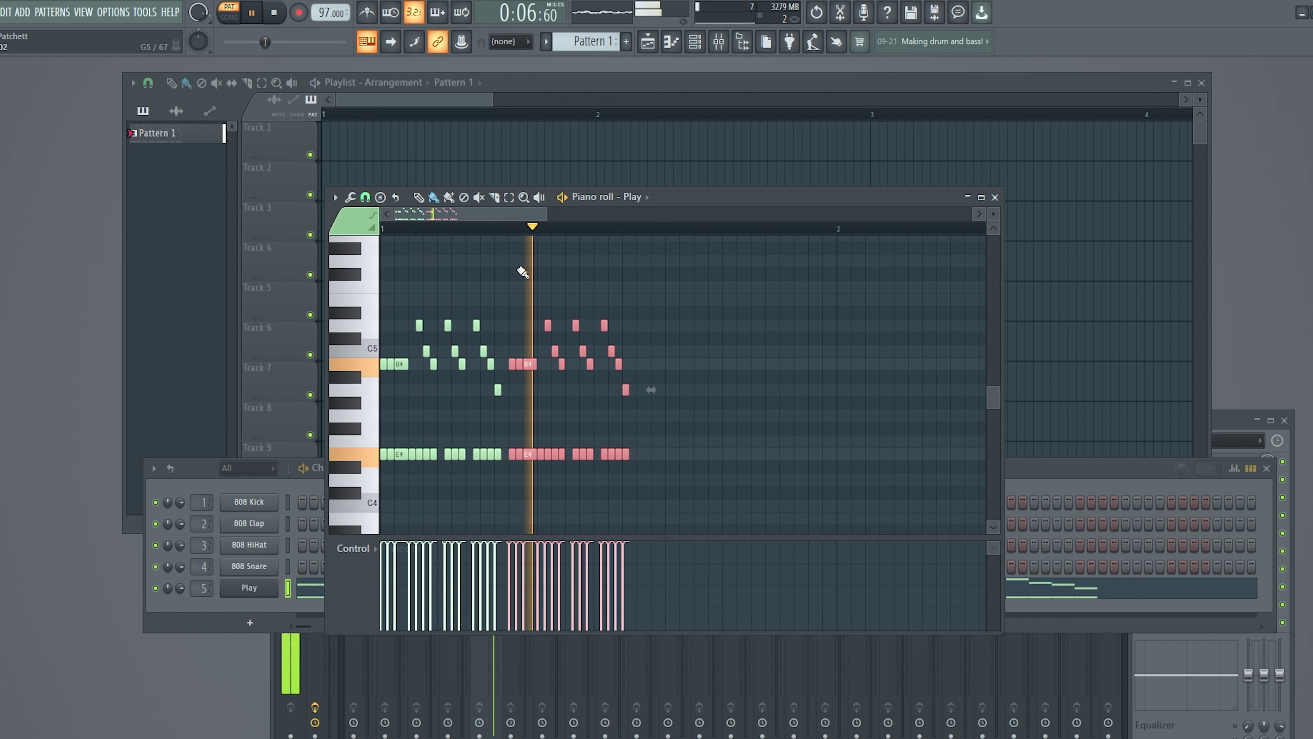
right_click(599, 340)
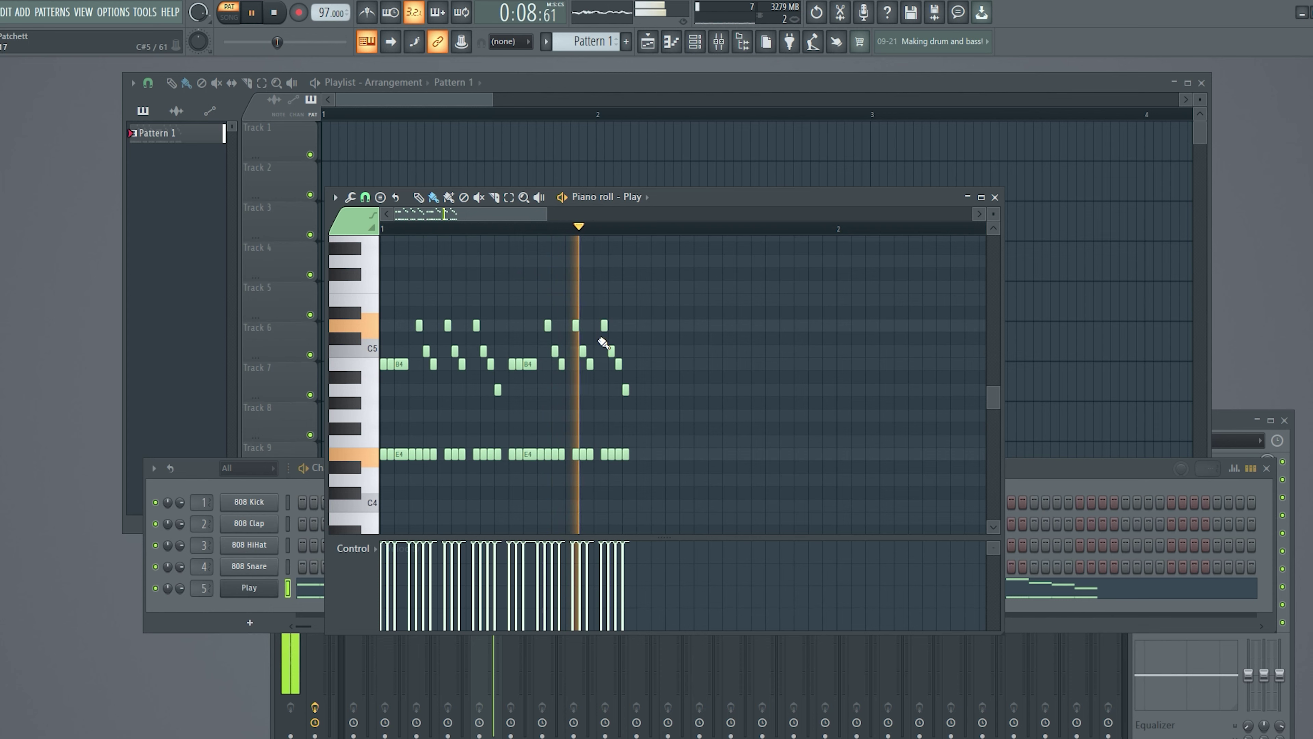
key(space)
key(ctrl+z)
key(ctrl+z)
key(ctrl+z)
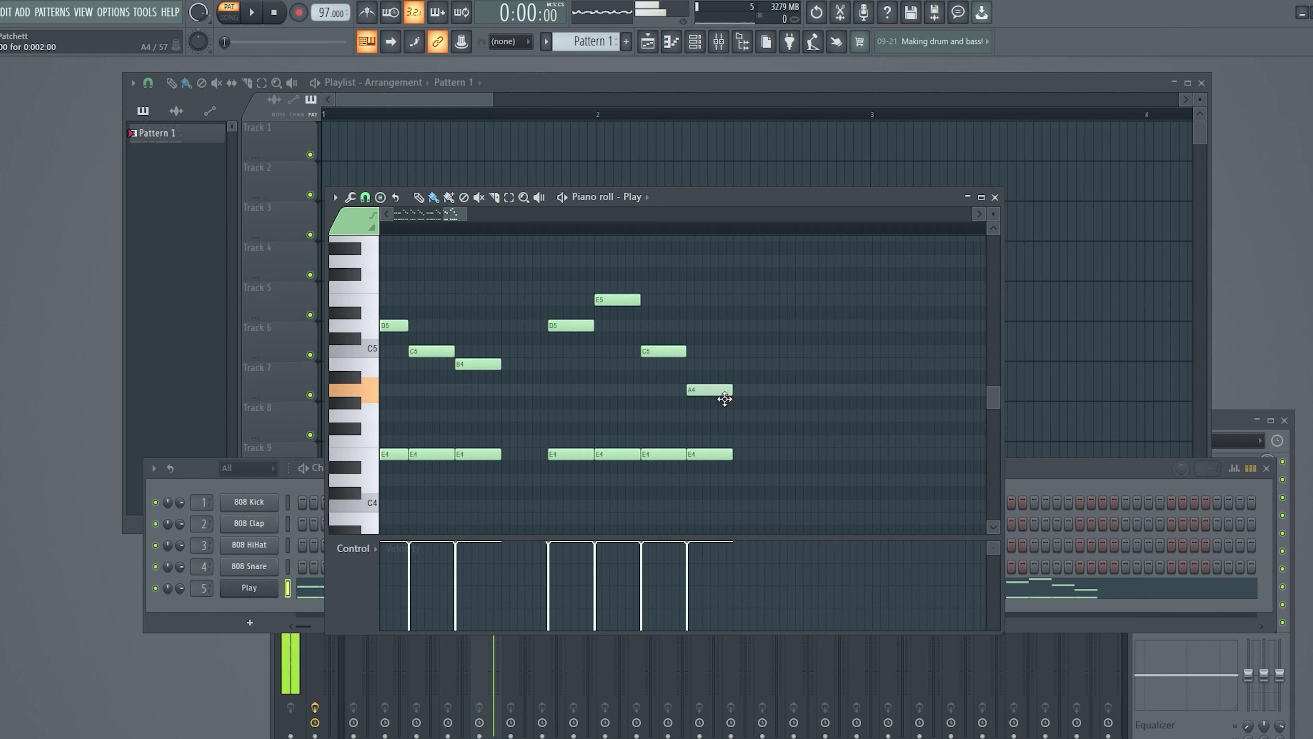
scroll(622, 425, down, 5)
- Select all notes of the extended pattern, copy and paste them, and place the copy two steps after the last note
drag(492, 216, 467, 216)
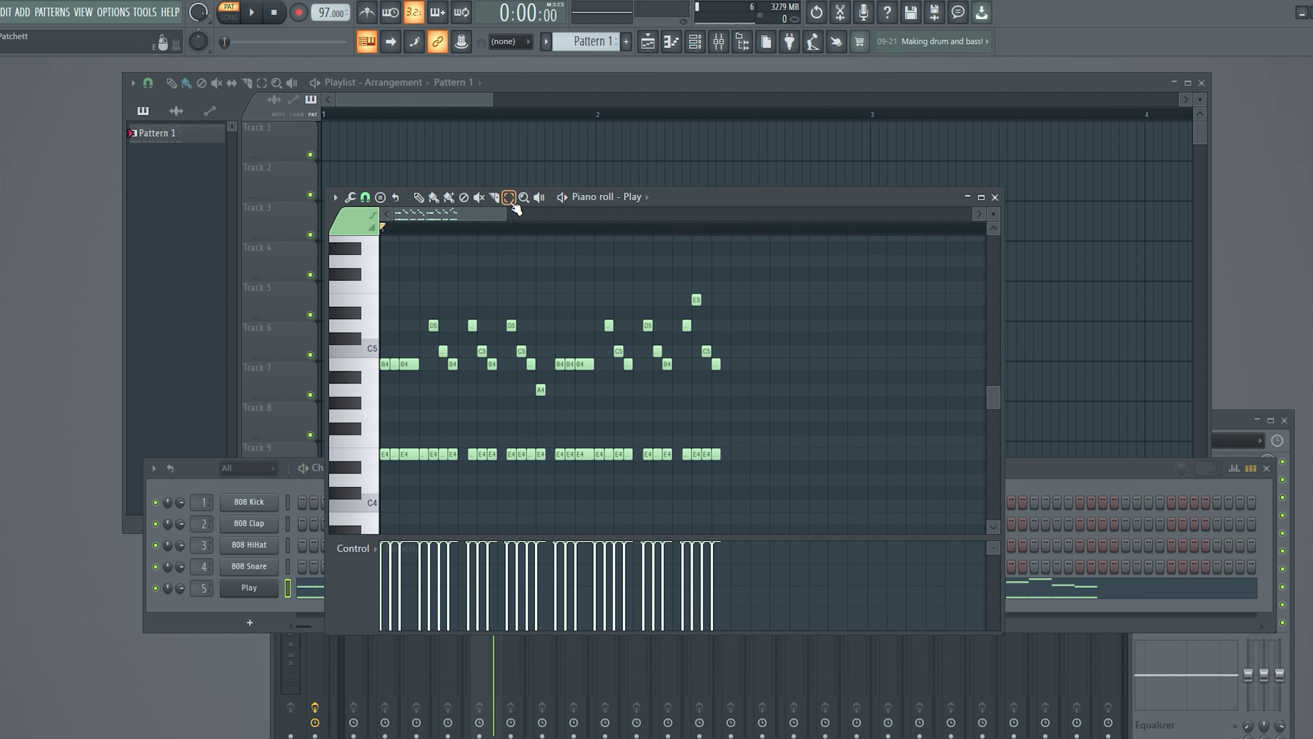
drag(761, 269, 348, 483)
key(ctrl+c)
key(ctrl+v)
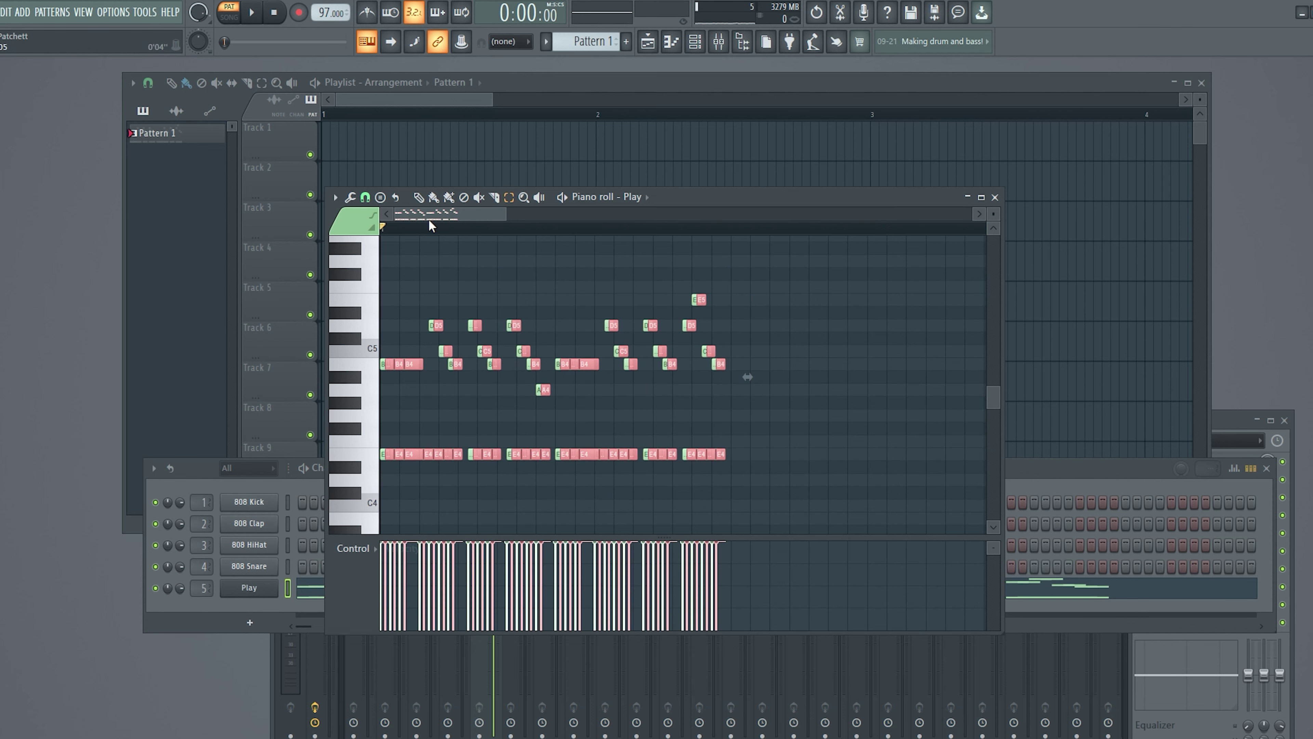
drag(425, 374, 771, 376)
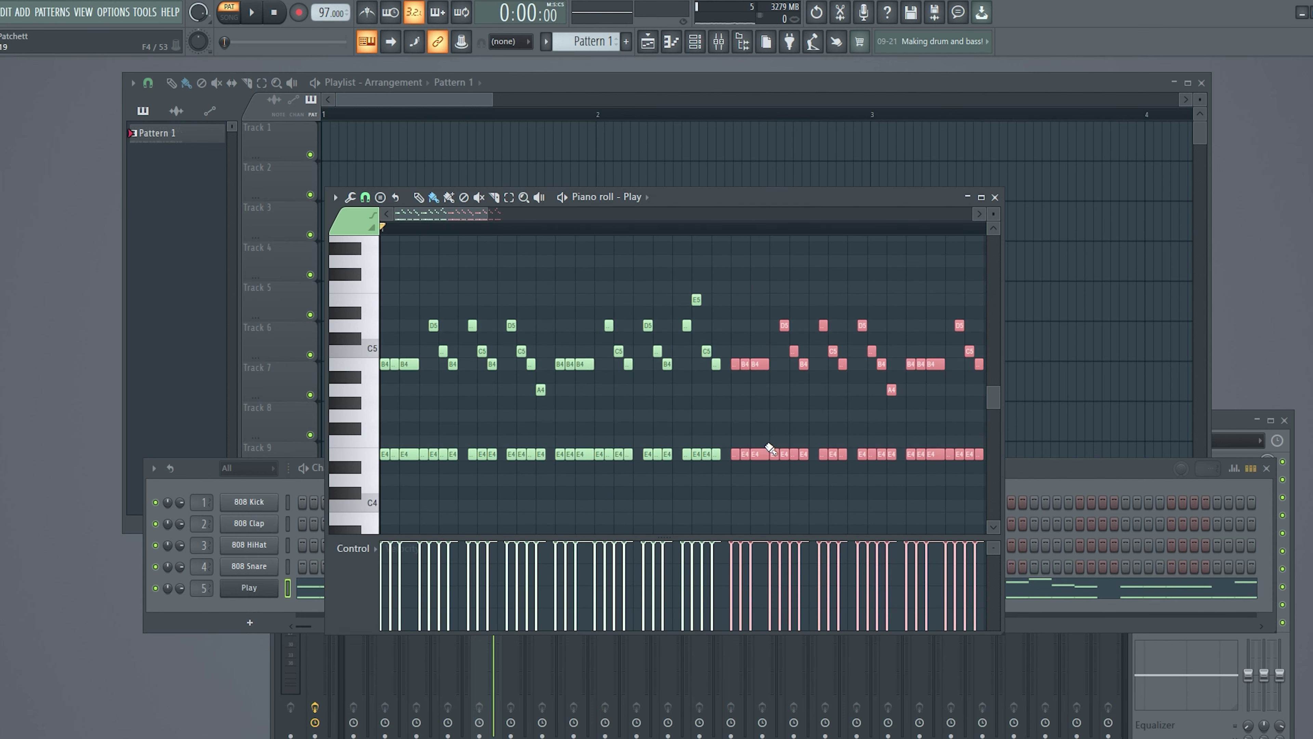
scroll(771, 449, up, 5)
scroll(616, 462, down, 6)
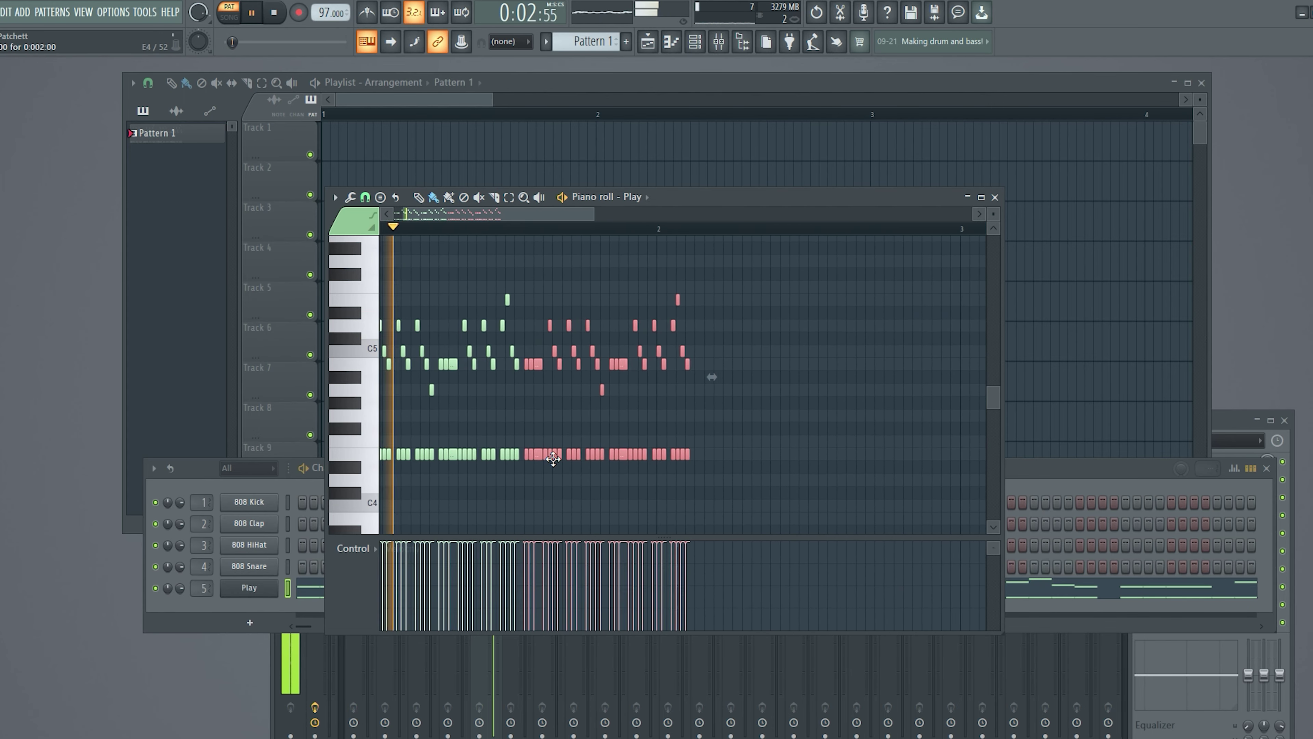
- Play back the extended pattern from its start, examine the pasted copy, and clear the note selection
scroll(552, 459, up, 6)
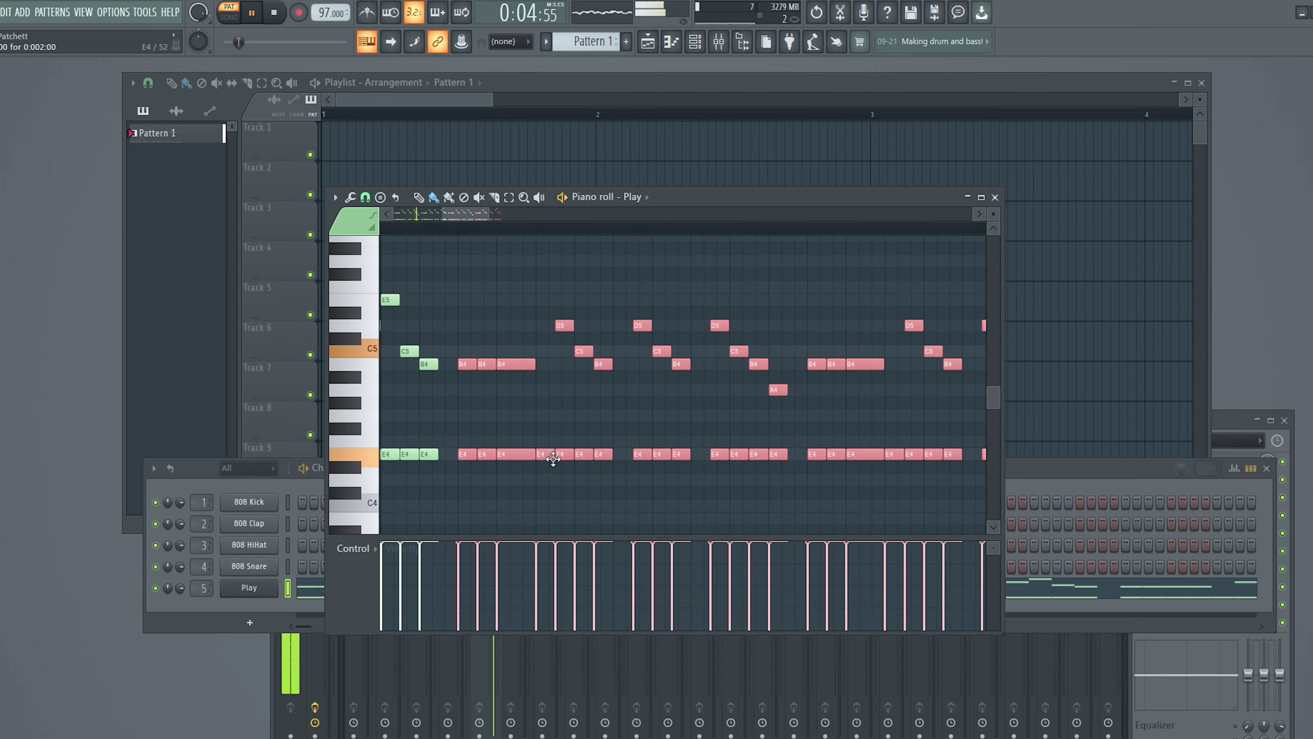
scroll(552, 459, down, 2)
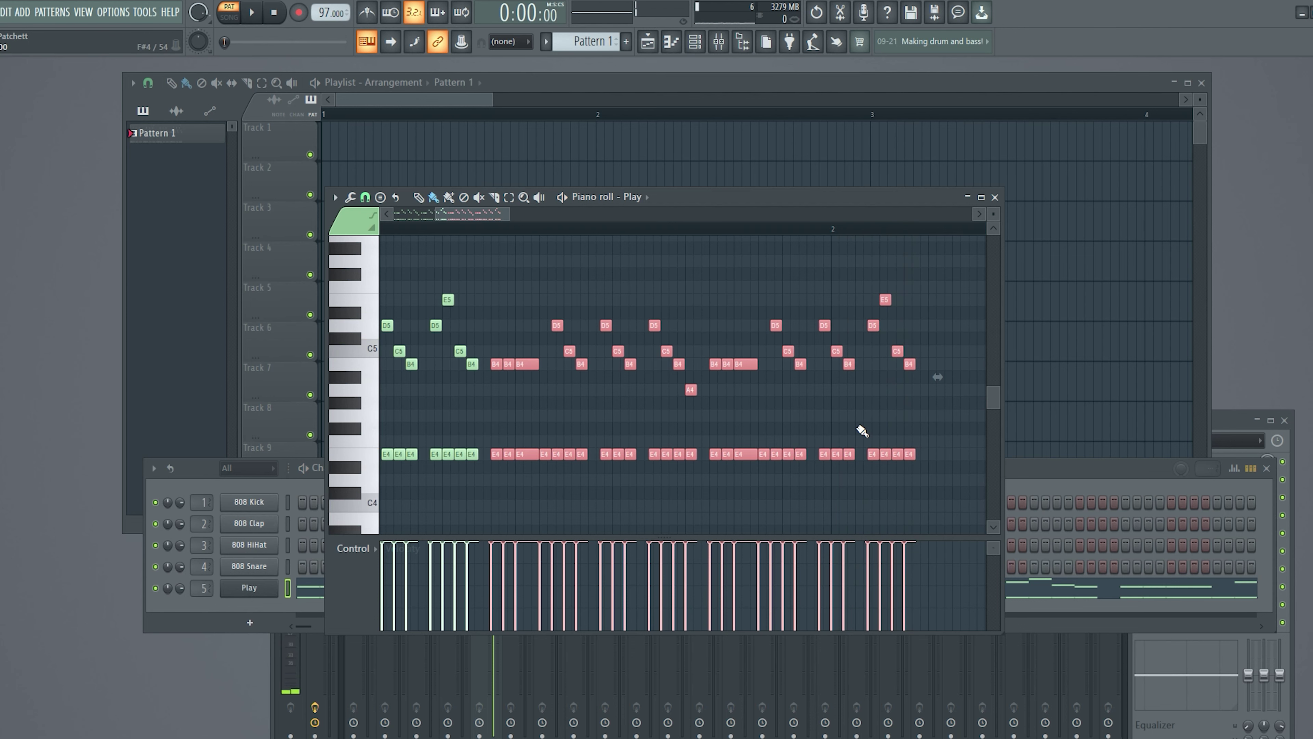
scroll(532, 333, down, 3)
drag(531, 220, 368, 246)
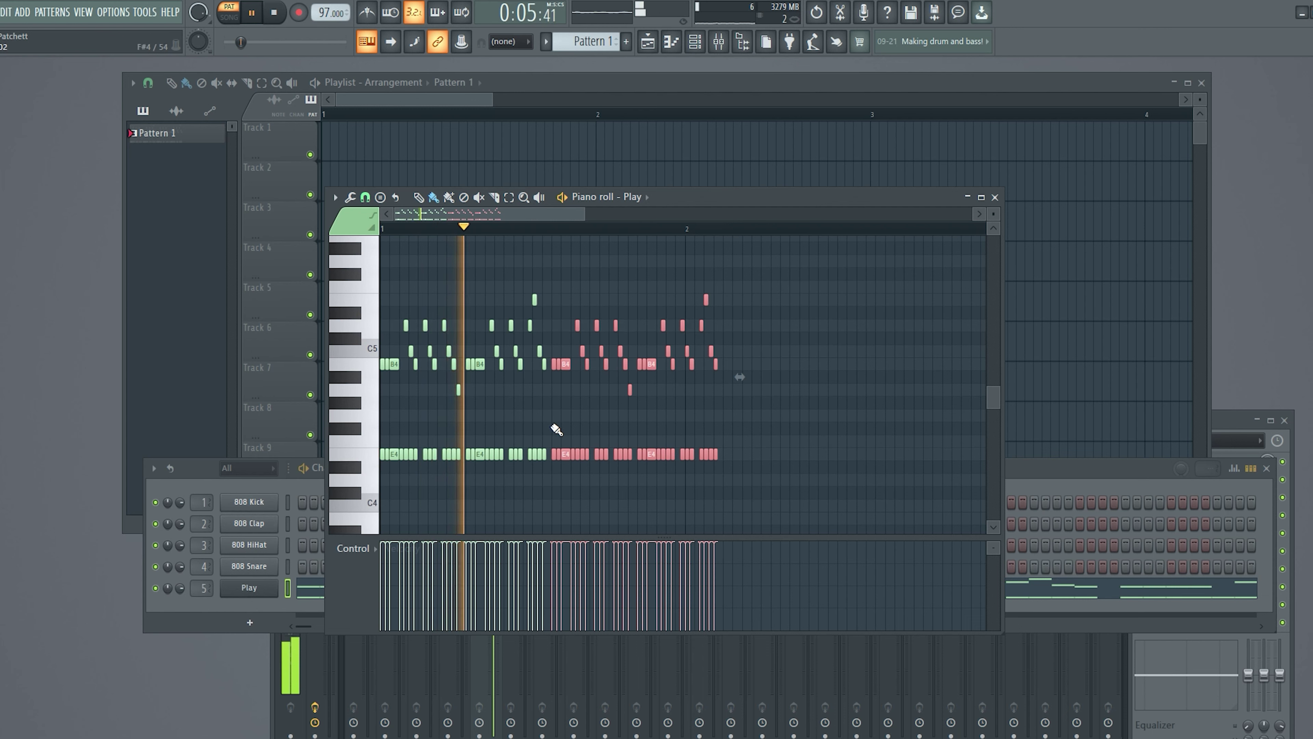
right_click(503, 390)
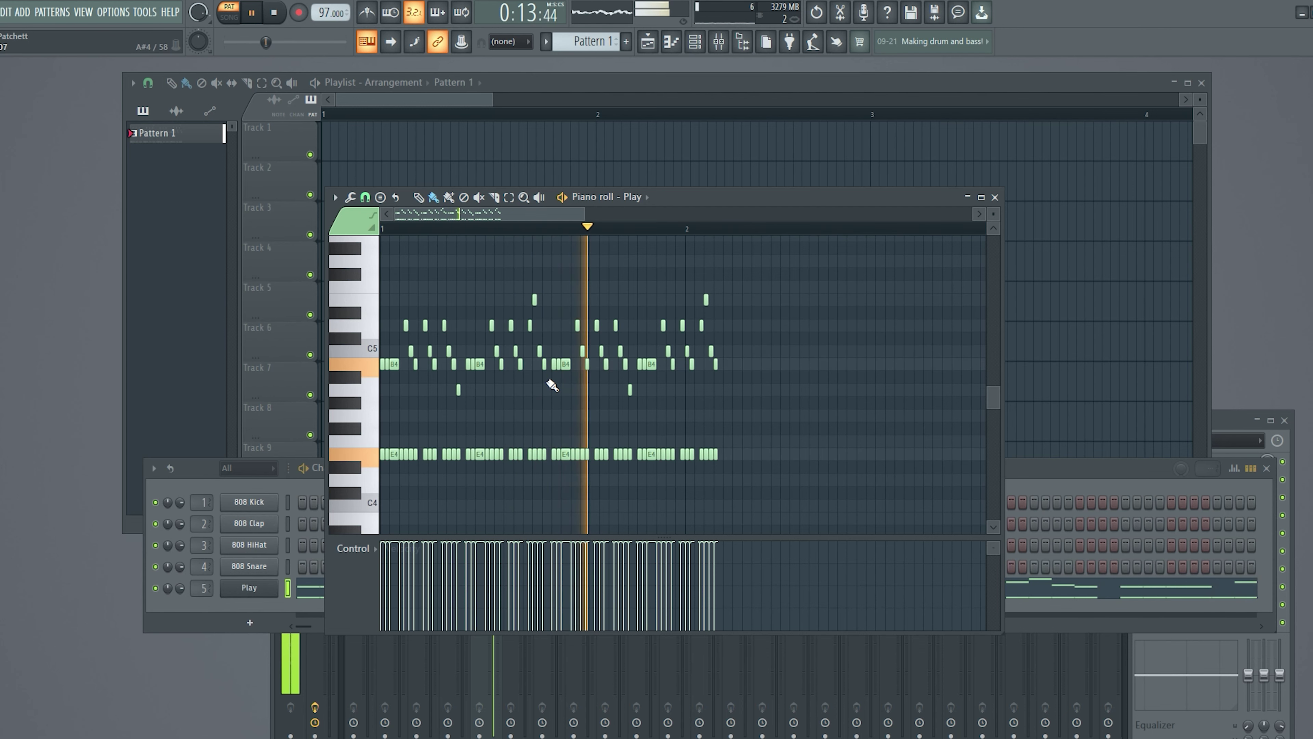
scroll(548, 394, up, 4)
key(space)
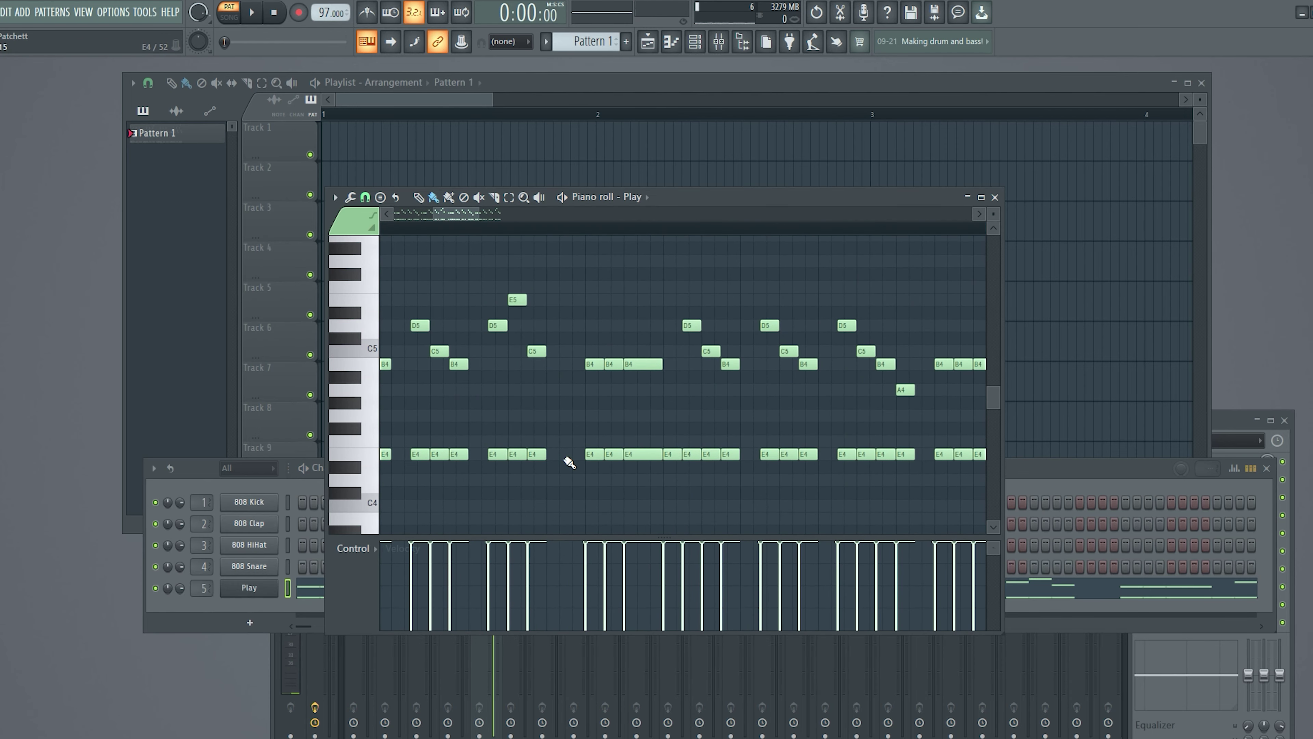
- Select all notes following the first phrase's closing A4 and move them one step earlier
drag(467, 214, 412, 216)
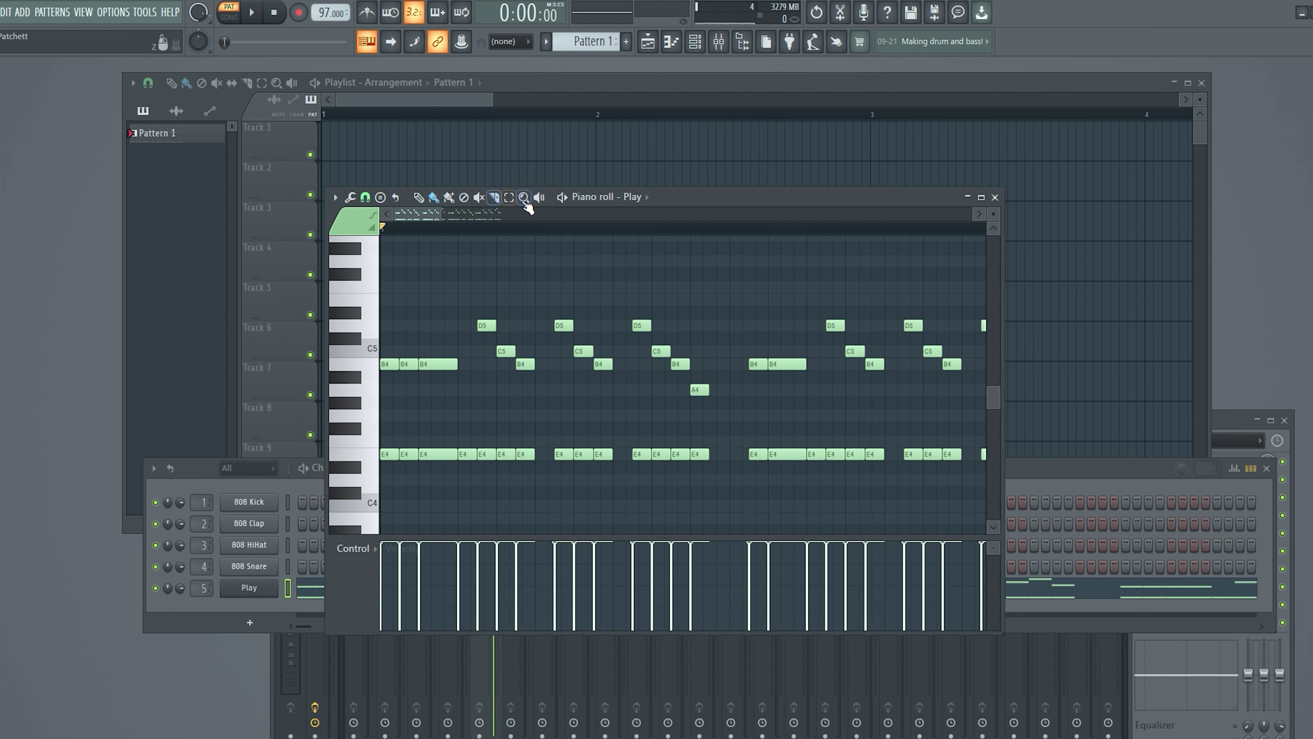
drag(705, 276, 894, 481)
drag(779, 328, 852, 490)
key(ctrl+b)
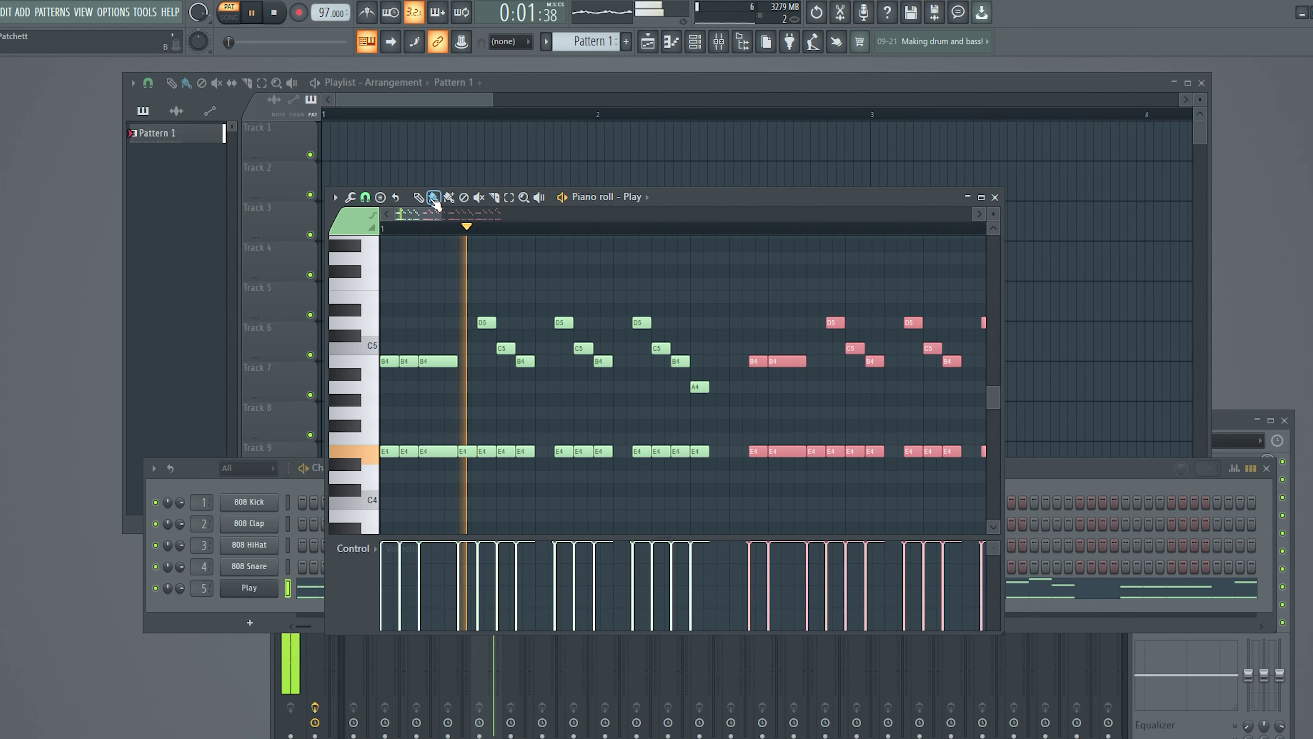
drag(767, 456, 746, 450)
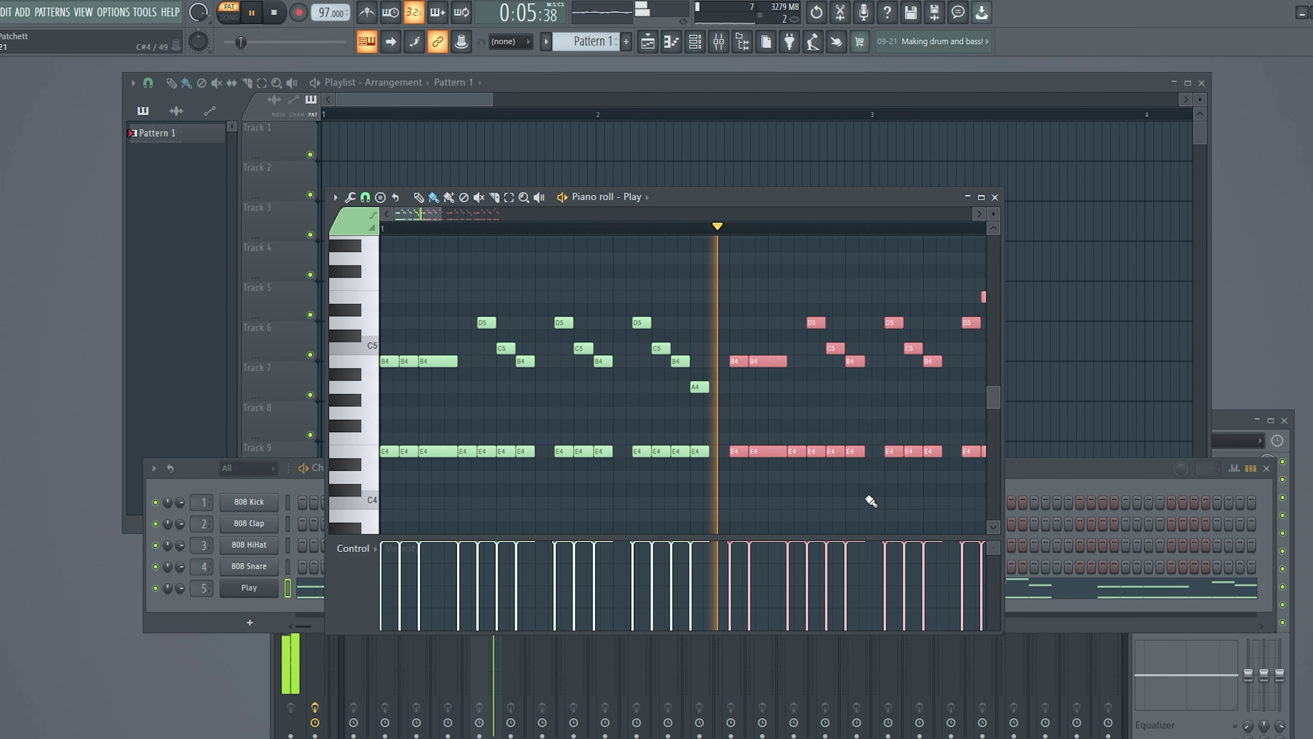
- Listen to the shifted phrases, restore their previous positions with the second phrase's opening B4 and E4, and deselect the notes
scroll(779, 459, down, 1)
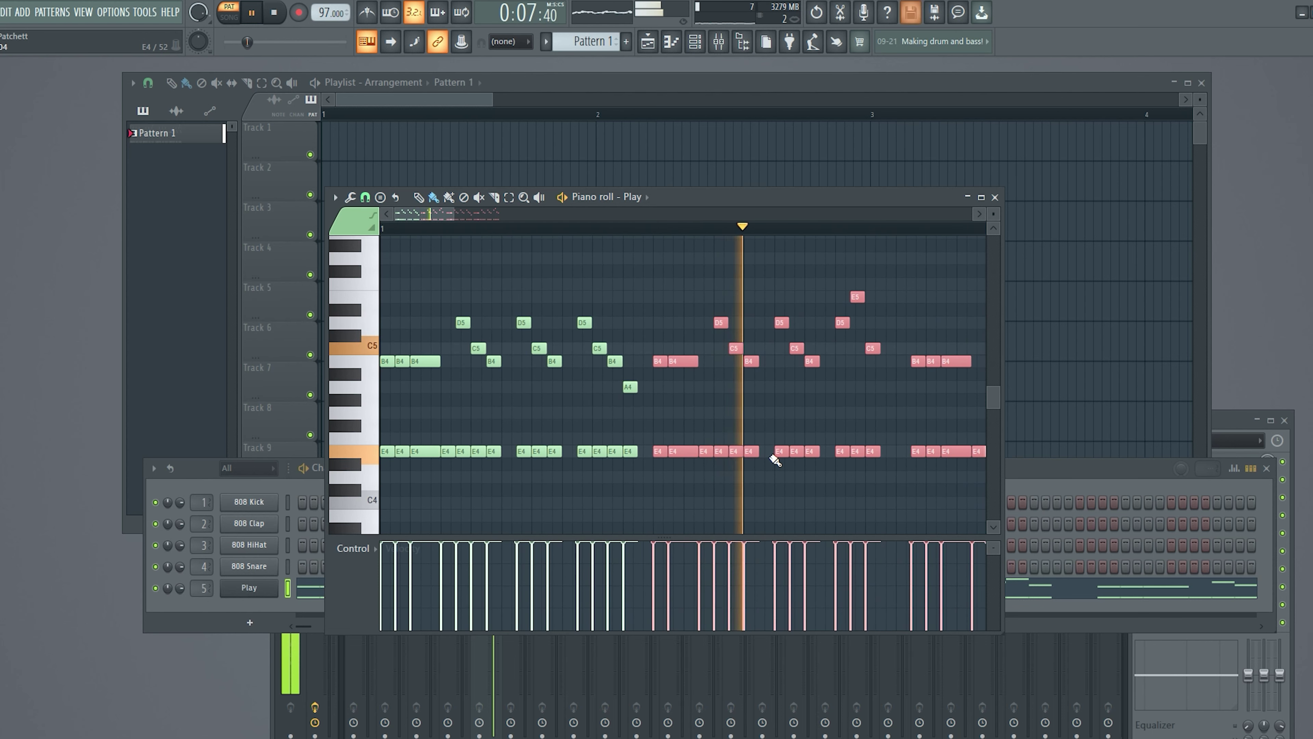
scroll(770, 455, down, 2)
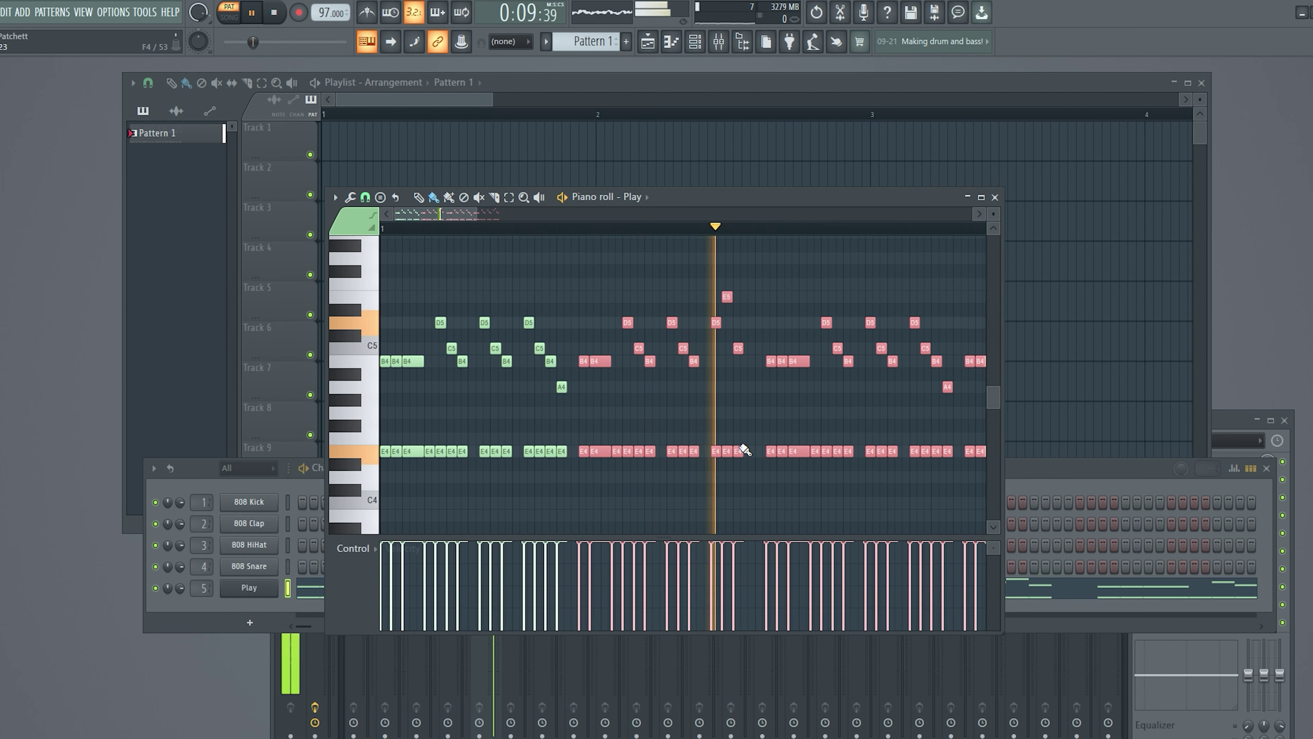
scroll(768, 448, down, 1)
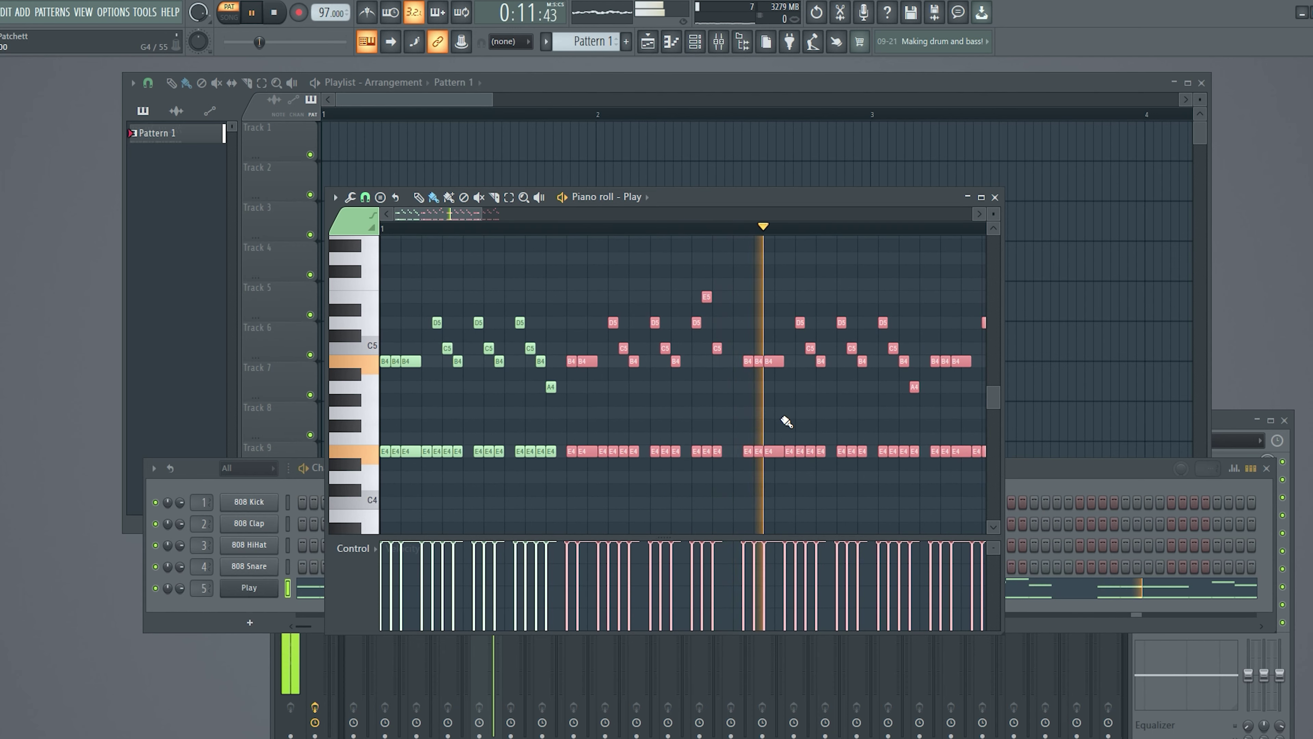
key(shift+Right)
key(ctrl+d)
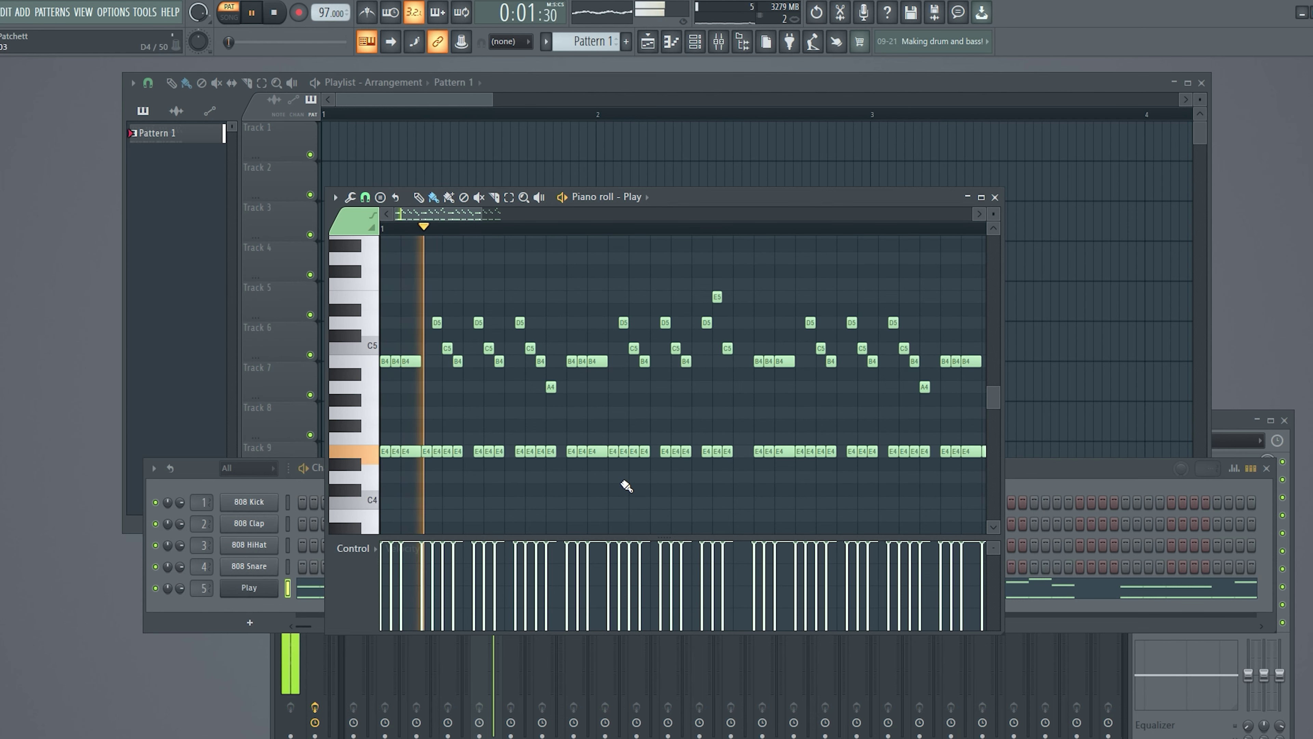
- Delete the last two runs at the pattern's end except for one E4, and start playback
click(433, 197)
drag(434, 216, 486, 213)
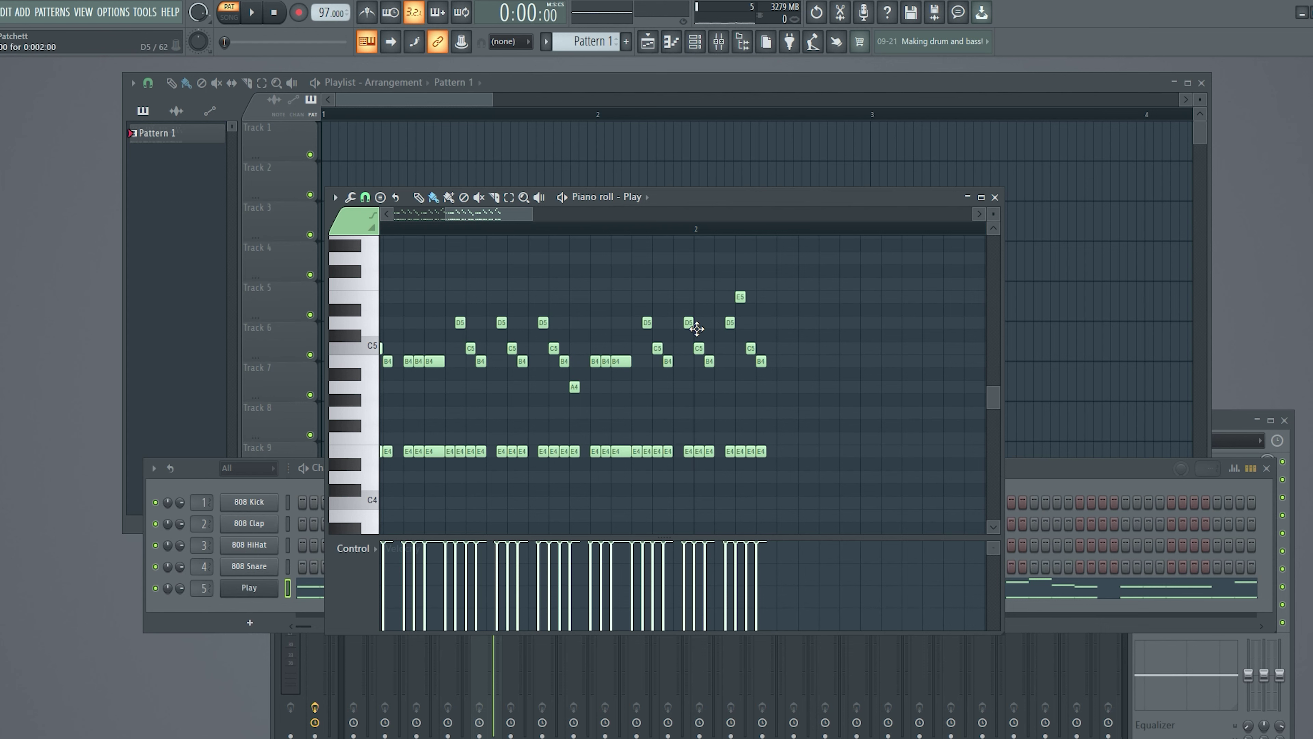
mouse_move(771, 456)
mouse_down()
mouse_move(791, 403)
mouse_move(740, 295)
mouse_up()
key(space)
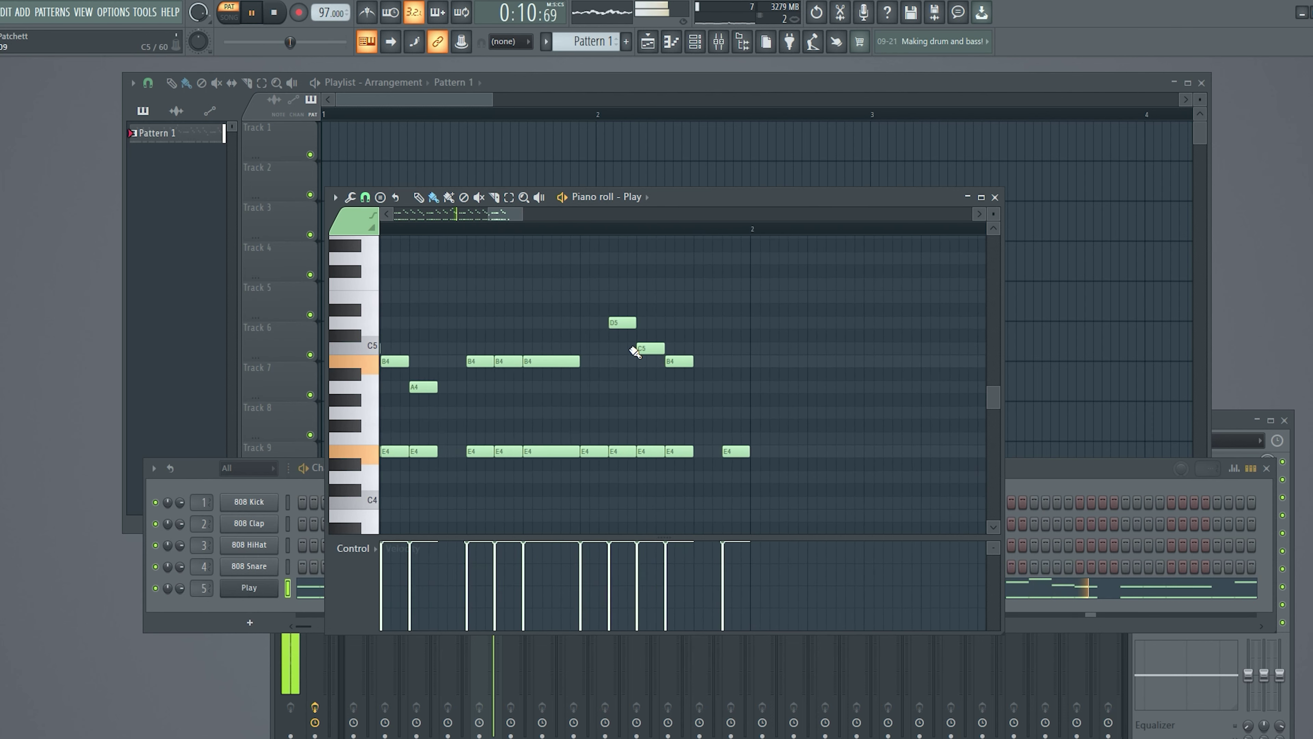
- Raise the final run's upper notes to A5, F5 and D5, and add a C5 directly after them
drag(633, 330, 631, 270)
drag(639, 374, 660, 312)
drag(692, 393, 692, 354)
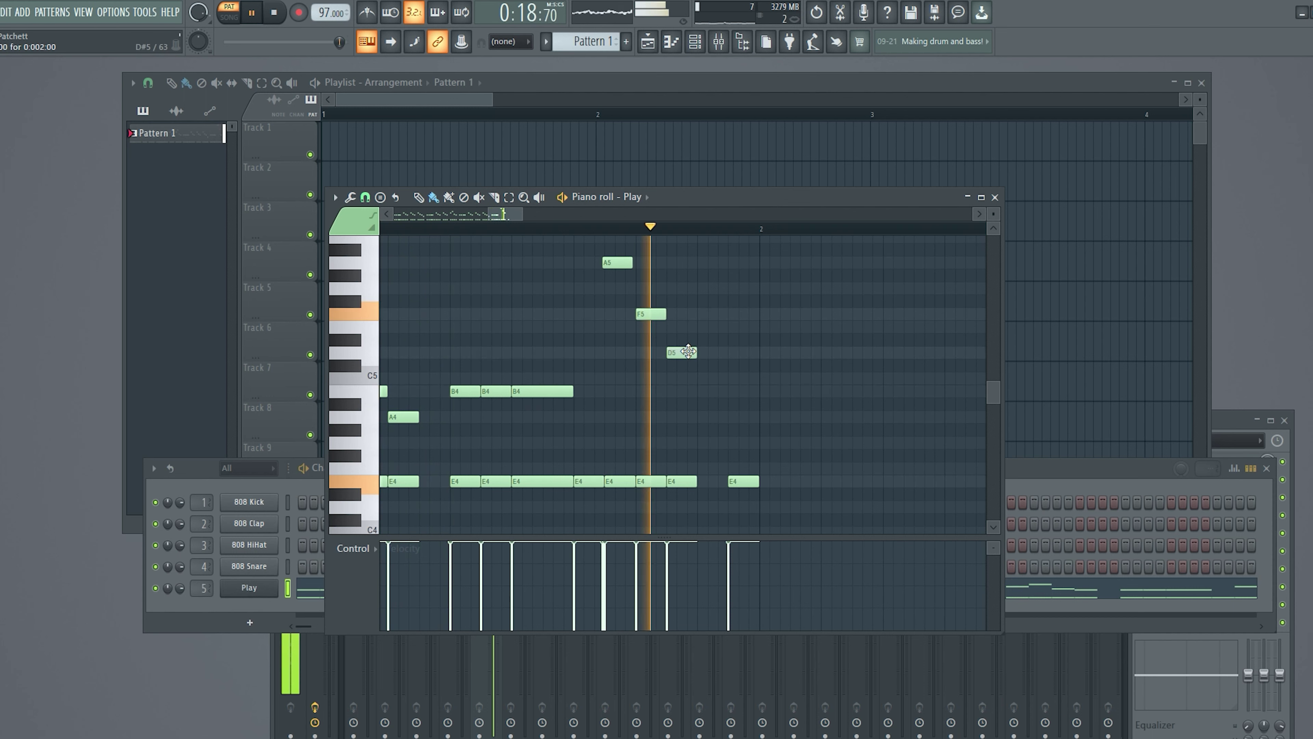
key(space)
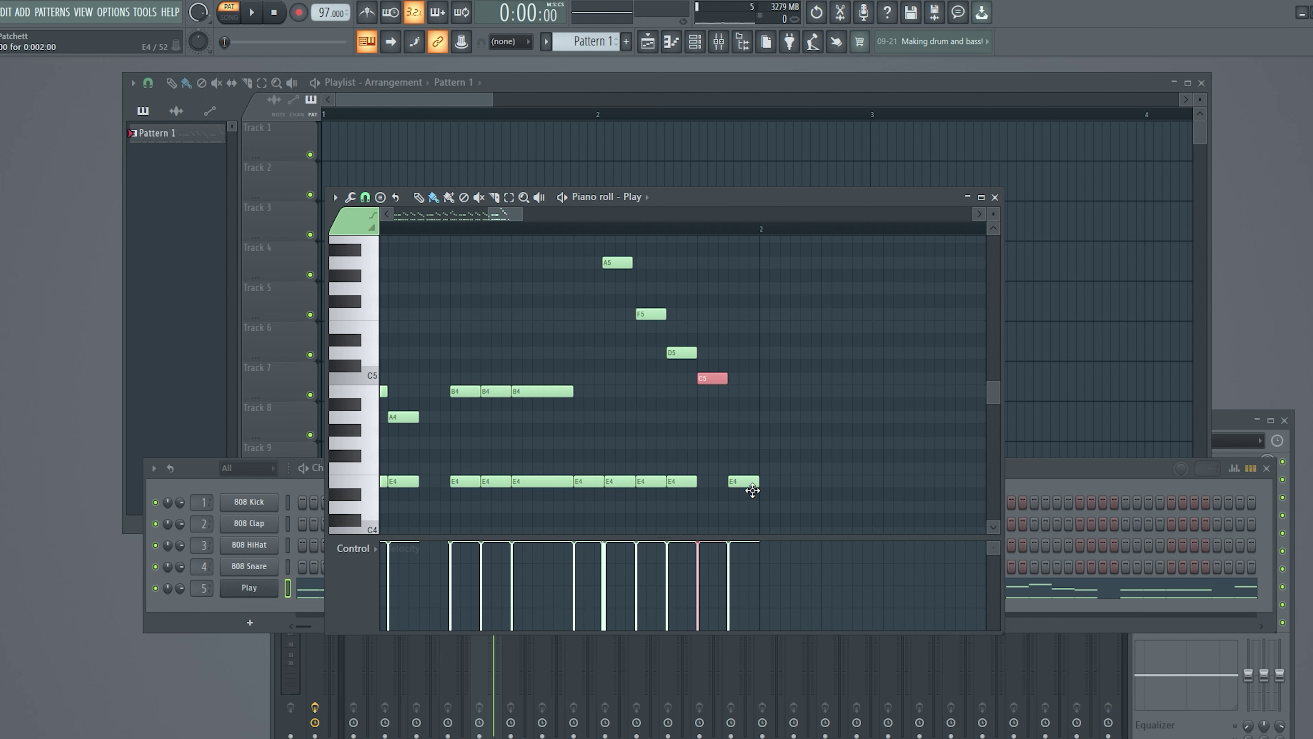
- Remove the stray last E4, place an E4 beneath the final C5, and add a closing B4 with an E4 beneath it
right_click(744, 483)
key(space)
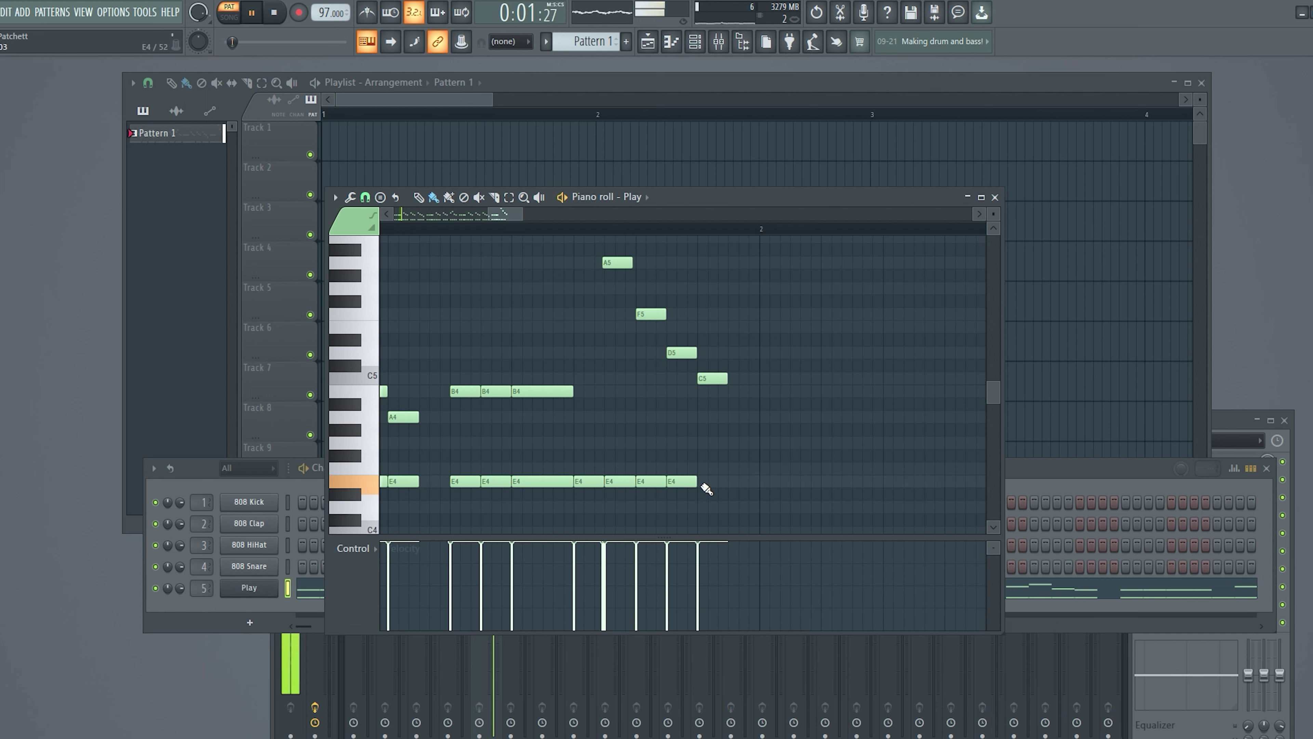
click(706, 485)
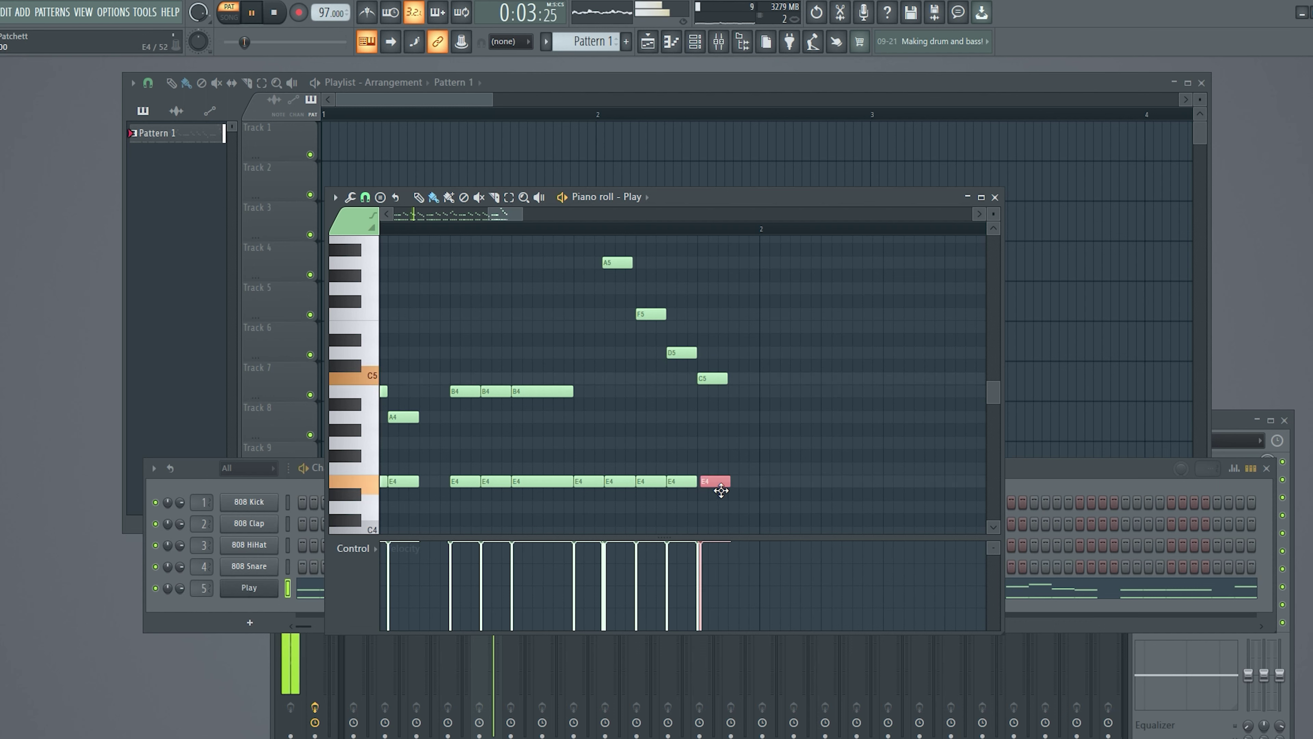
drag(721, 490, 718, 488)
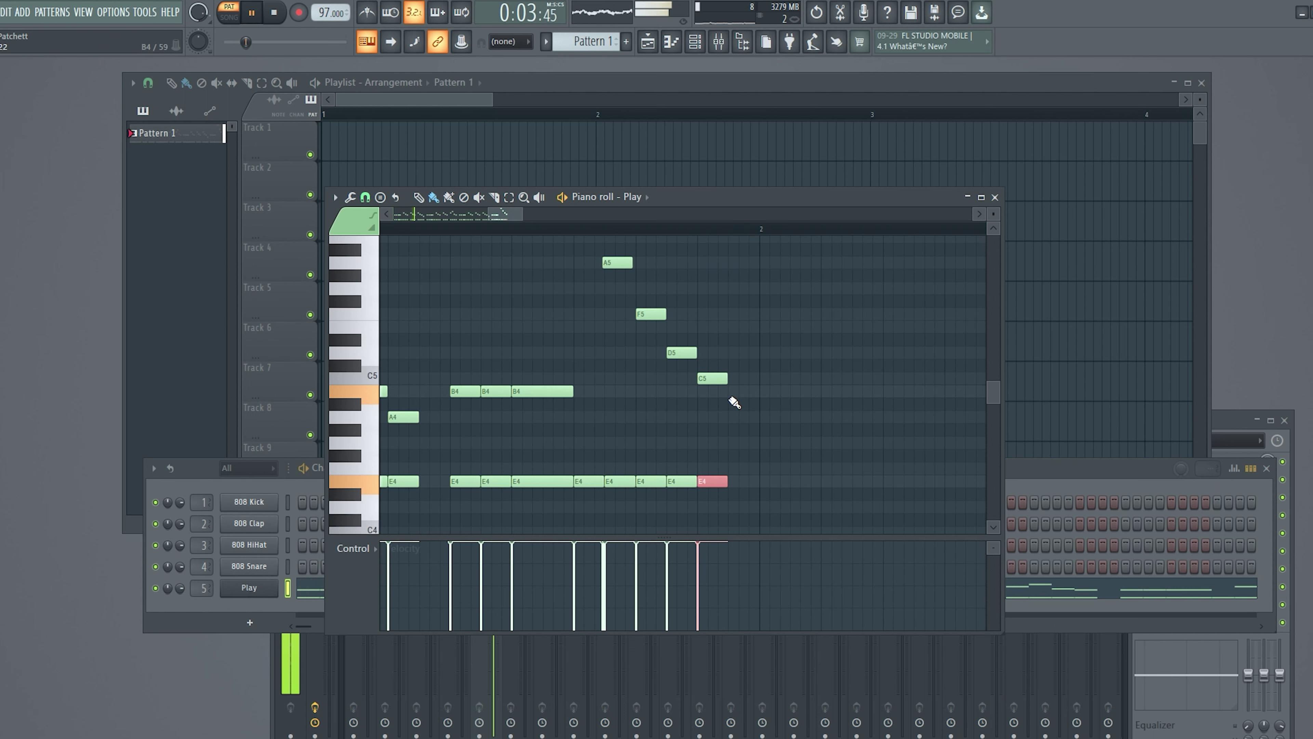
click(744, 393)
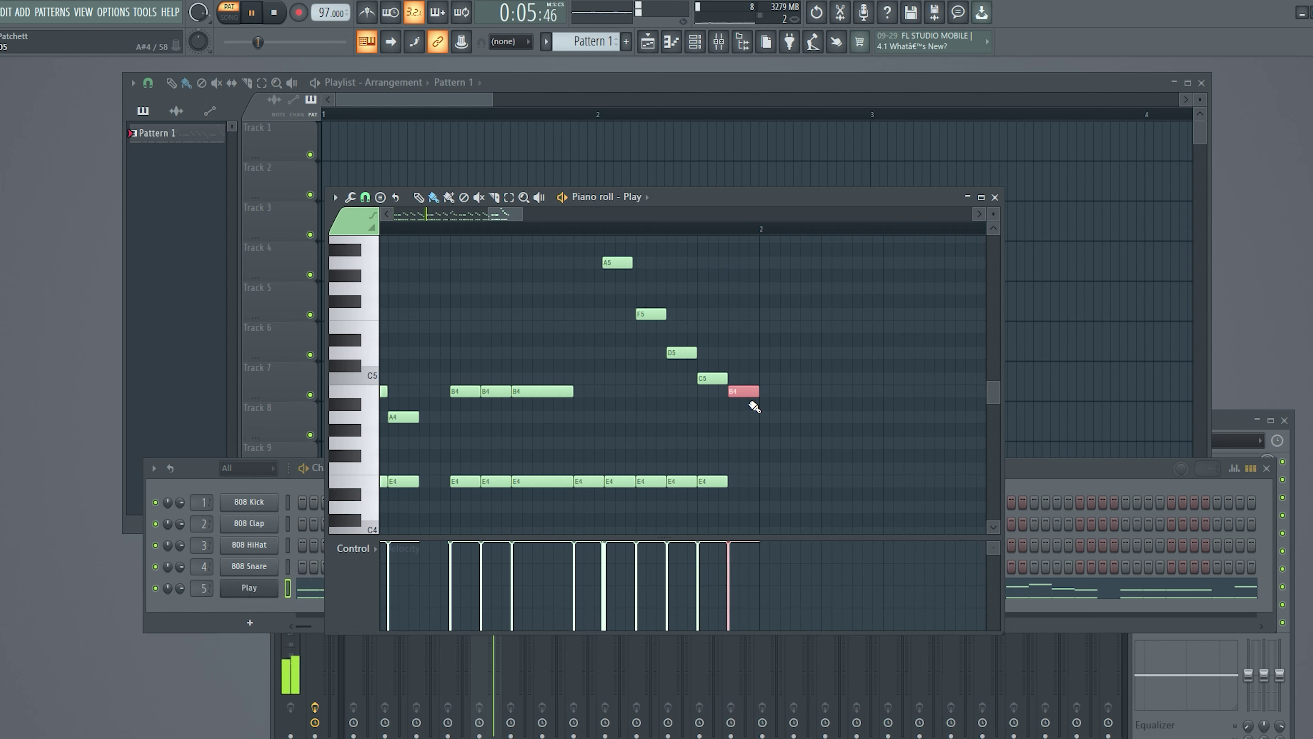
click(743, 482)
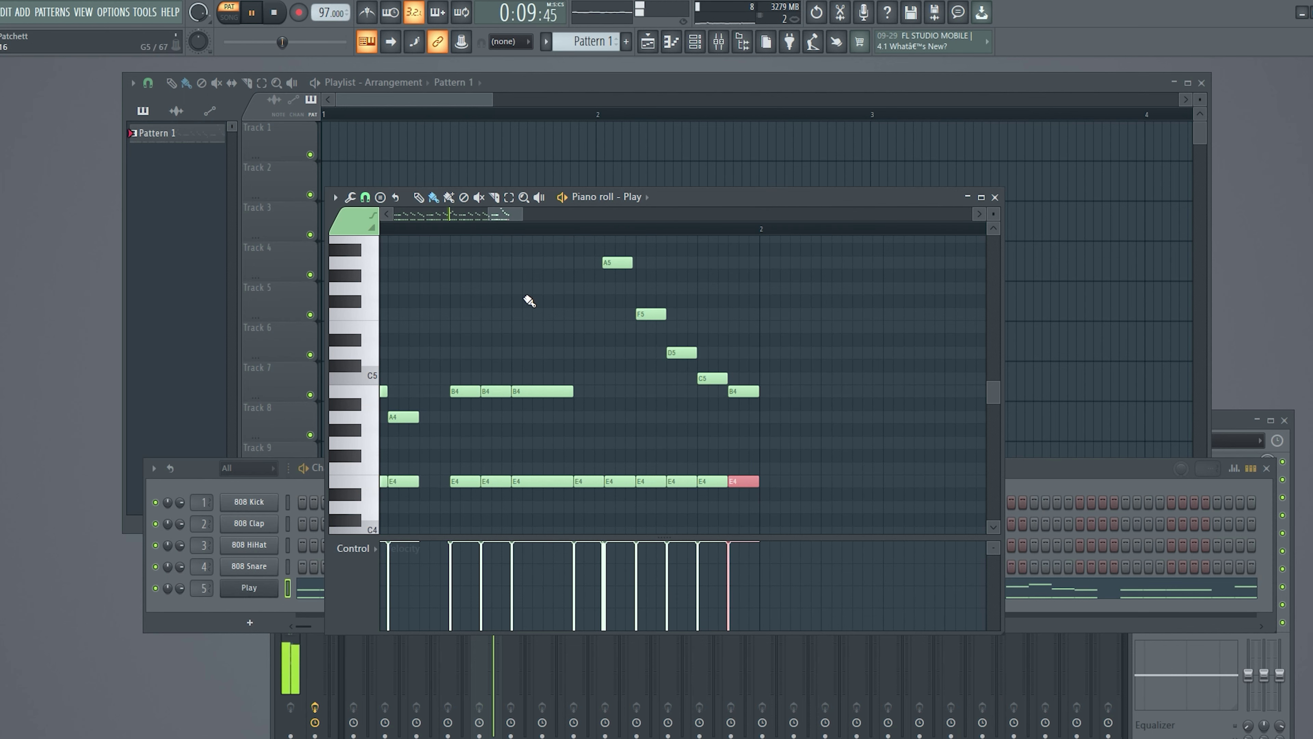
- Place a high E6 note at the very start of the pattern and audition it
drag(504, 214, 389, 223)
scroll(420, 366, up, 3)
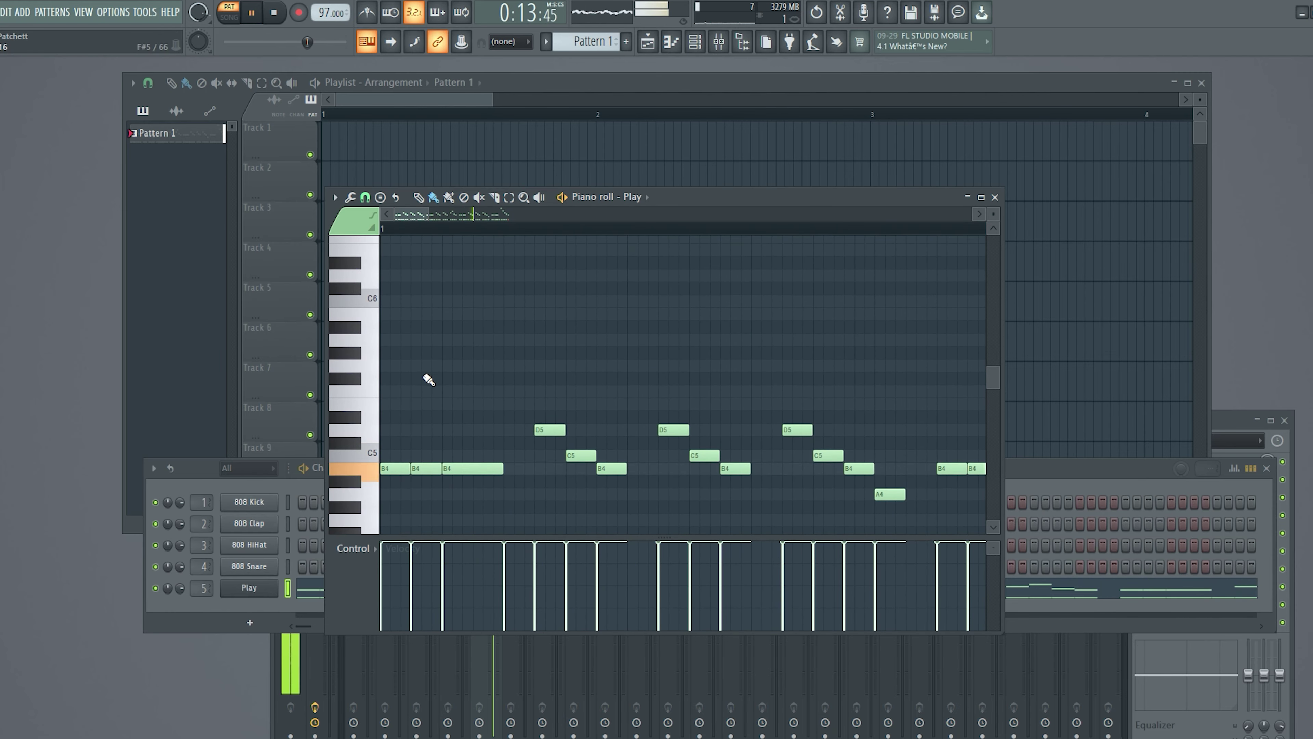
click(388, 341)
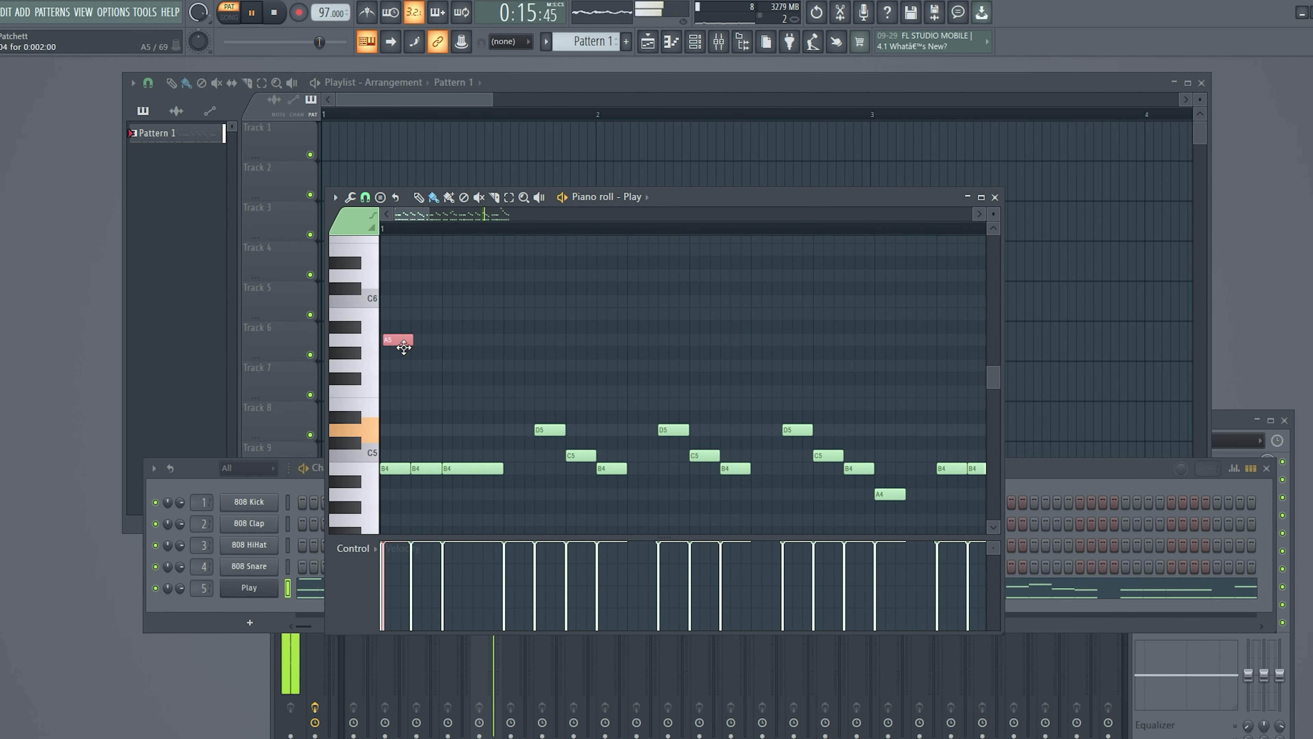
drag(389, 341, 259, 371)
key(space)
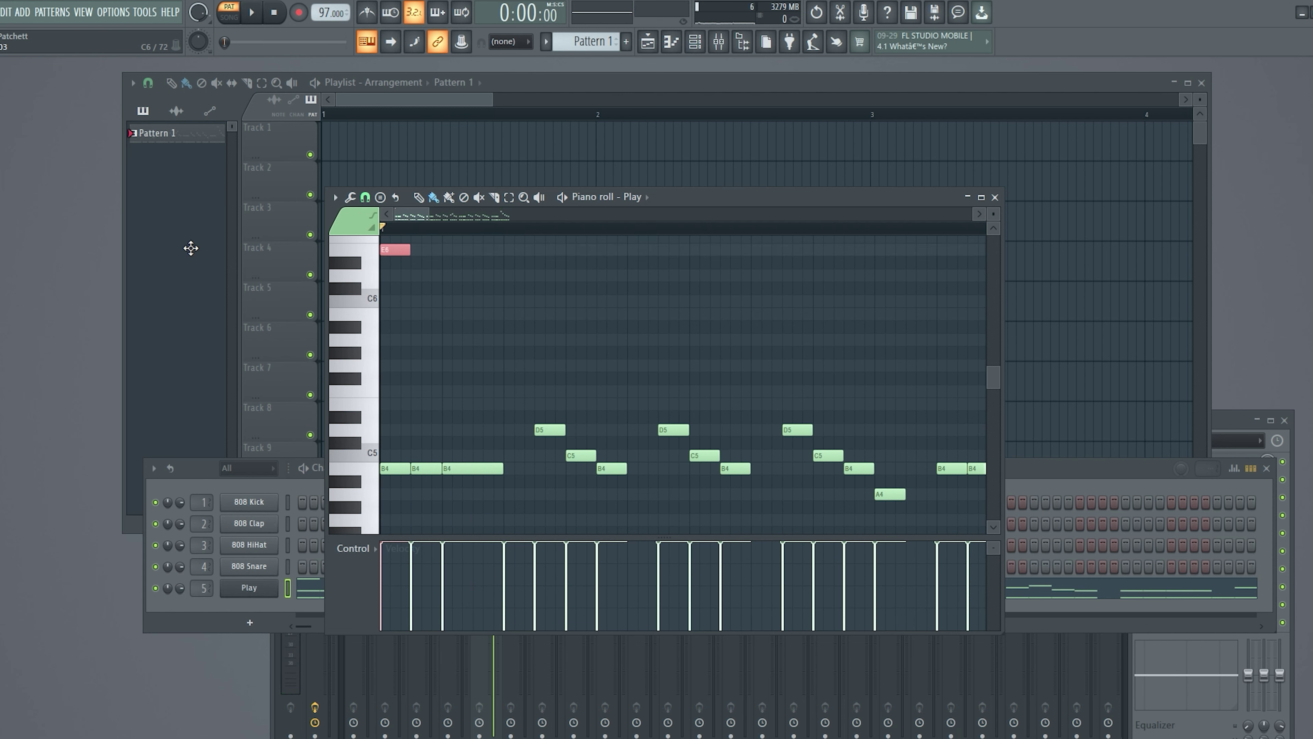
key(space)
scroll(492, 341, up, 3)
key(space)
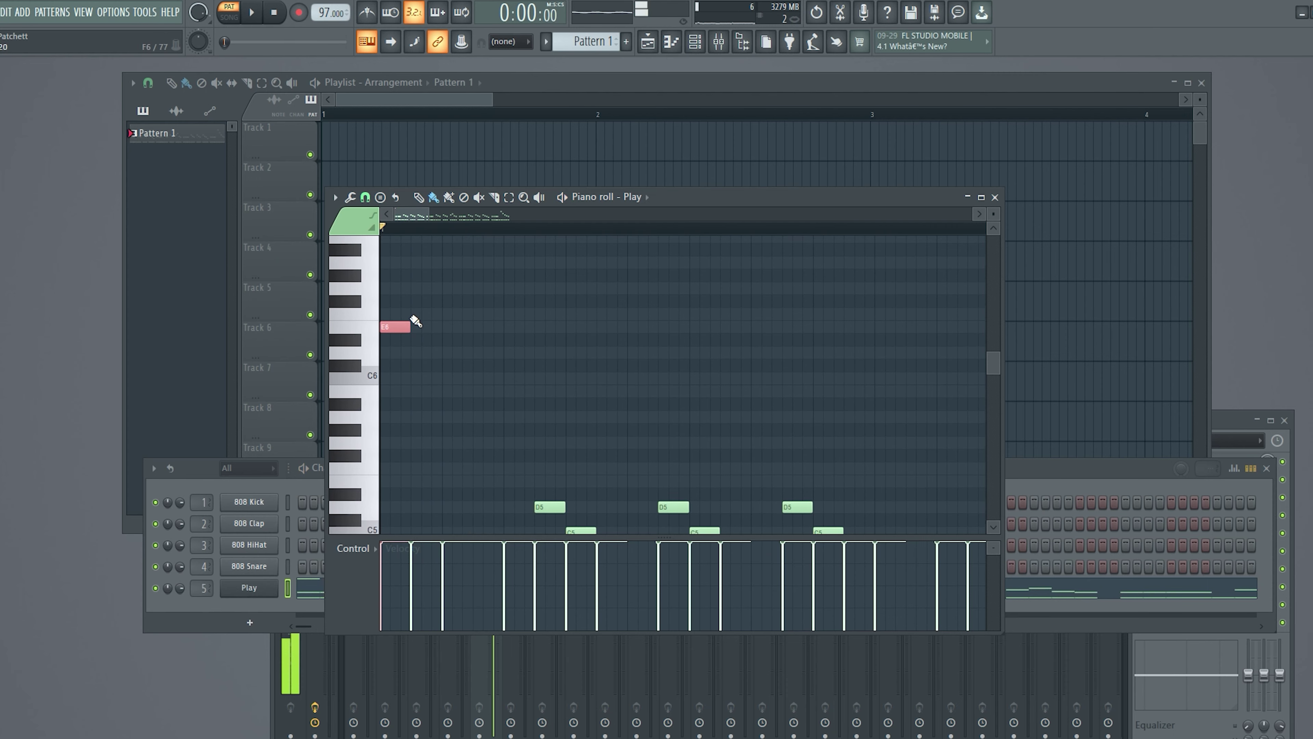
- Add a second E6 directly after the first, place another E6 pair around the first D5's start, and play back
click(420, 328)
key(space)
key(space)
key(space)
key(space)
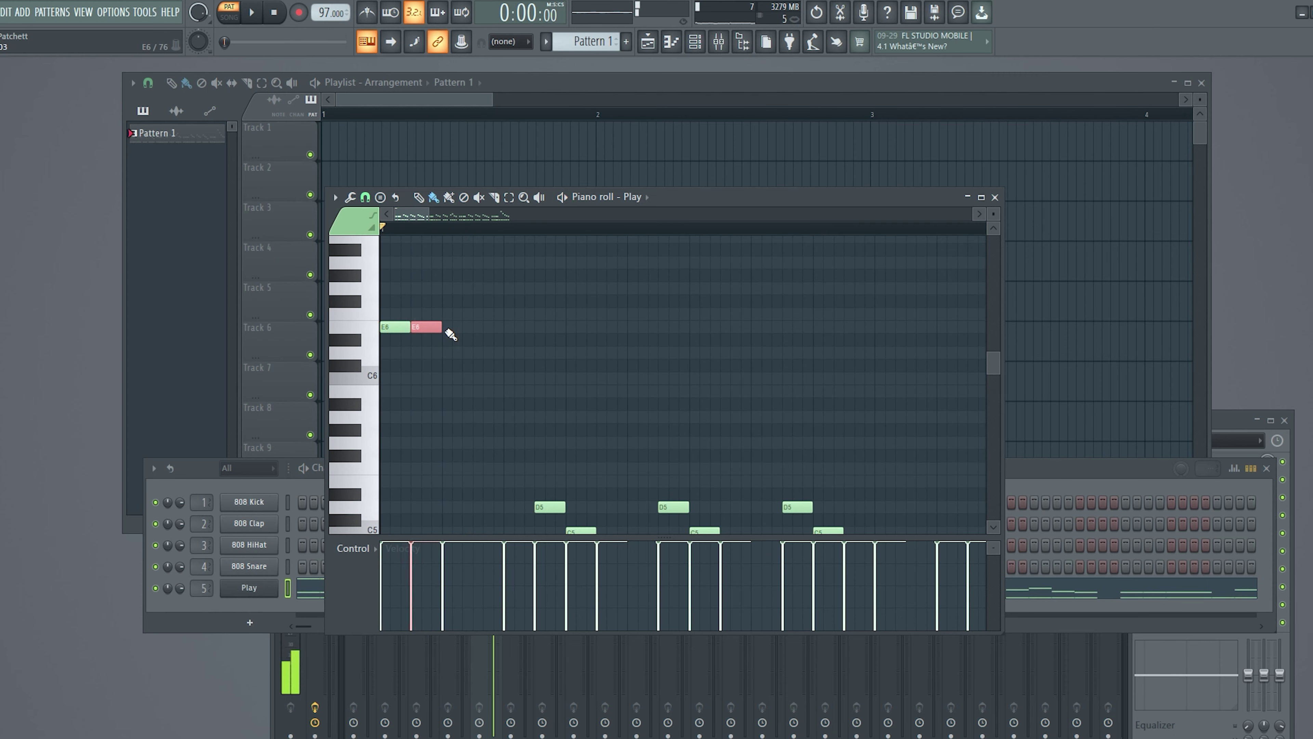
key(space)
click(511, 333)
click(543, 333)
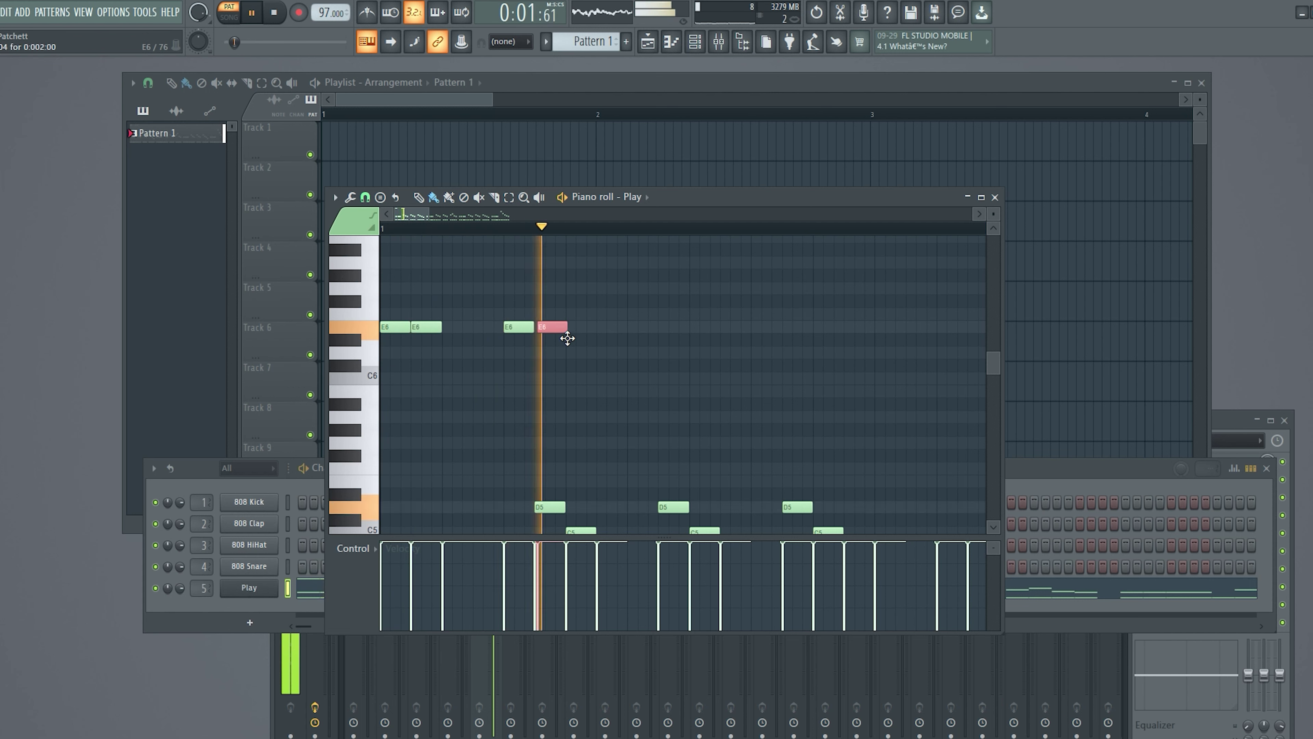
drag(566, 337, 564, 335)
key(space)
key(space)
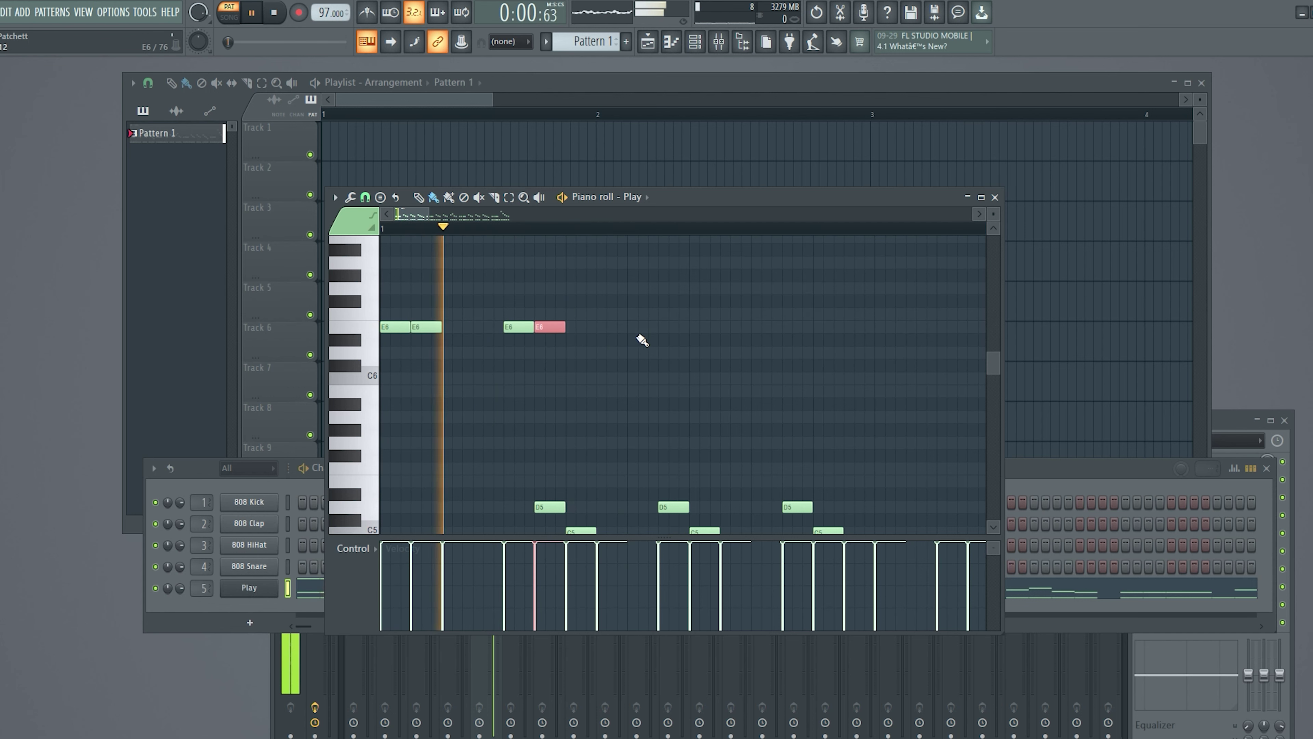
- Add two more pairs of E6 notes at the same spacing, around the starts of the second and third D5 notes
key(space)
key(space)
click(639, 331)
click(670, 334)
click(763, 334)
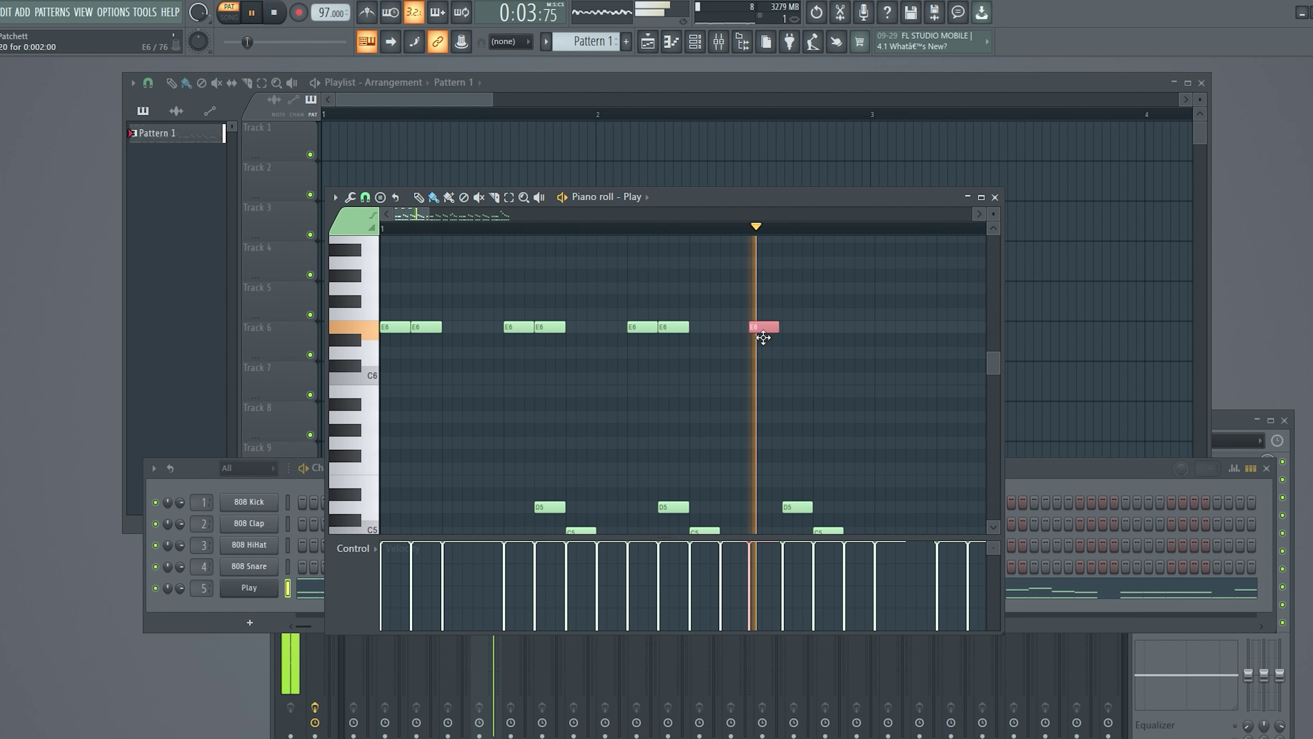
click(796, 335)
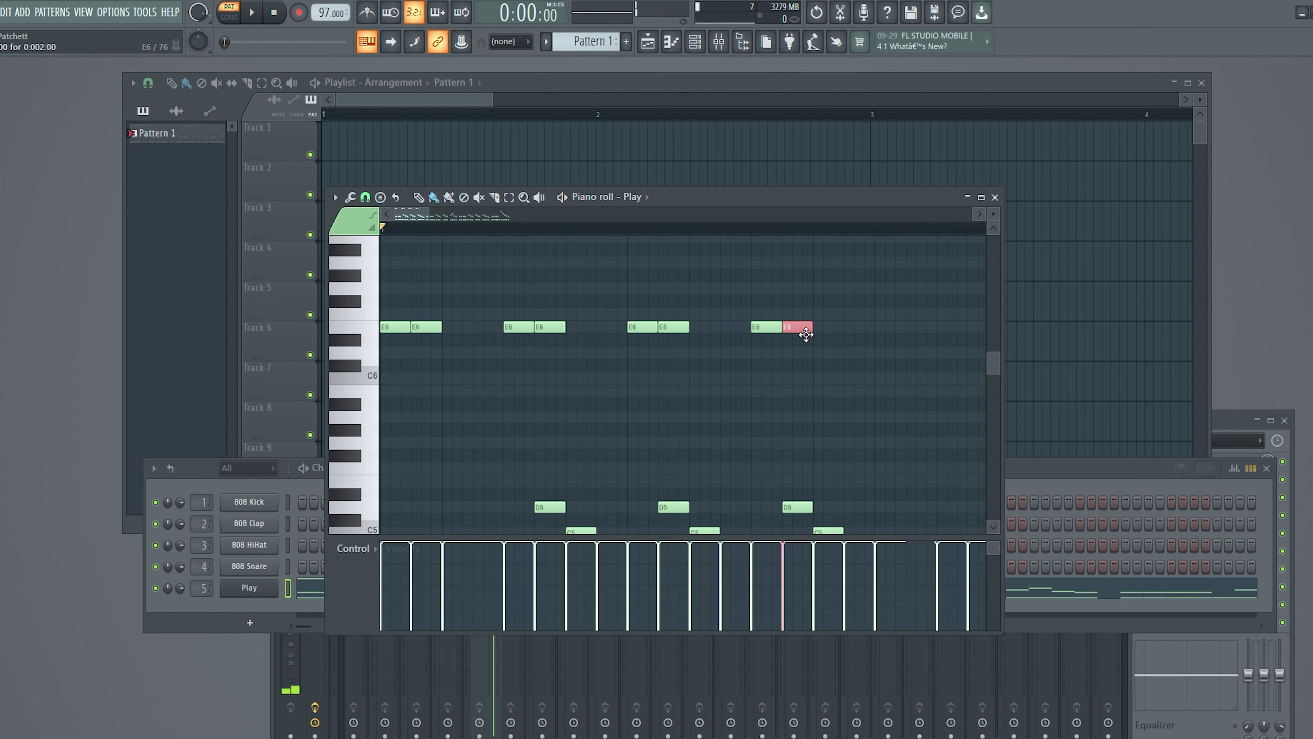
- Delete all eight E6 notes above the first phrase
right_click(805, 331)
right_click(768, 331)
right_click(550, 331)
right_click(520, 331)
right_click(645, 331)
right_click(666, 332)
right_click(425, 329)
right_click(395, 327)
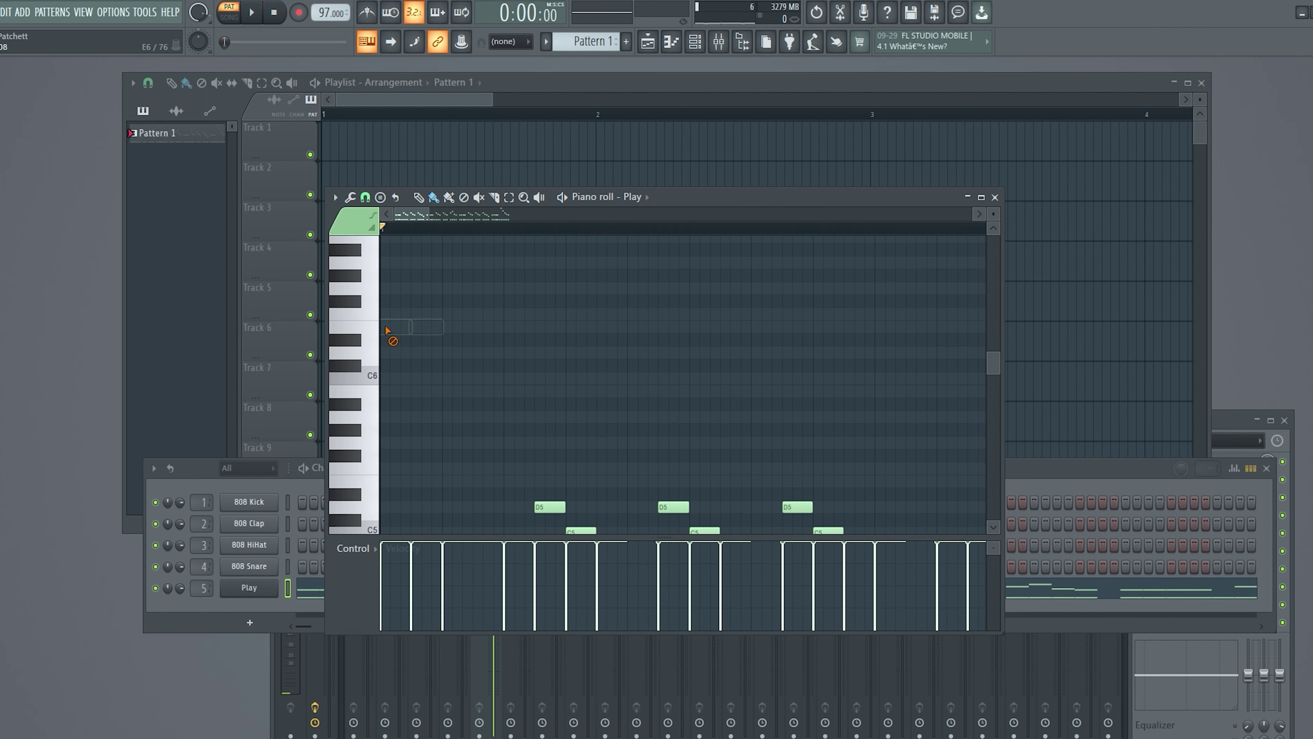
- Play back the whole pattern and check all four phrases in the piano roll
key(space)
scroll(461, 363, down, 6)
scroll(457, 397, down, 3)
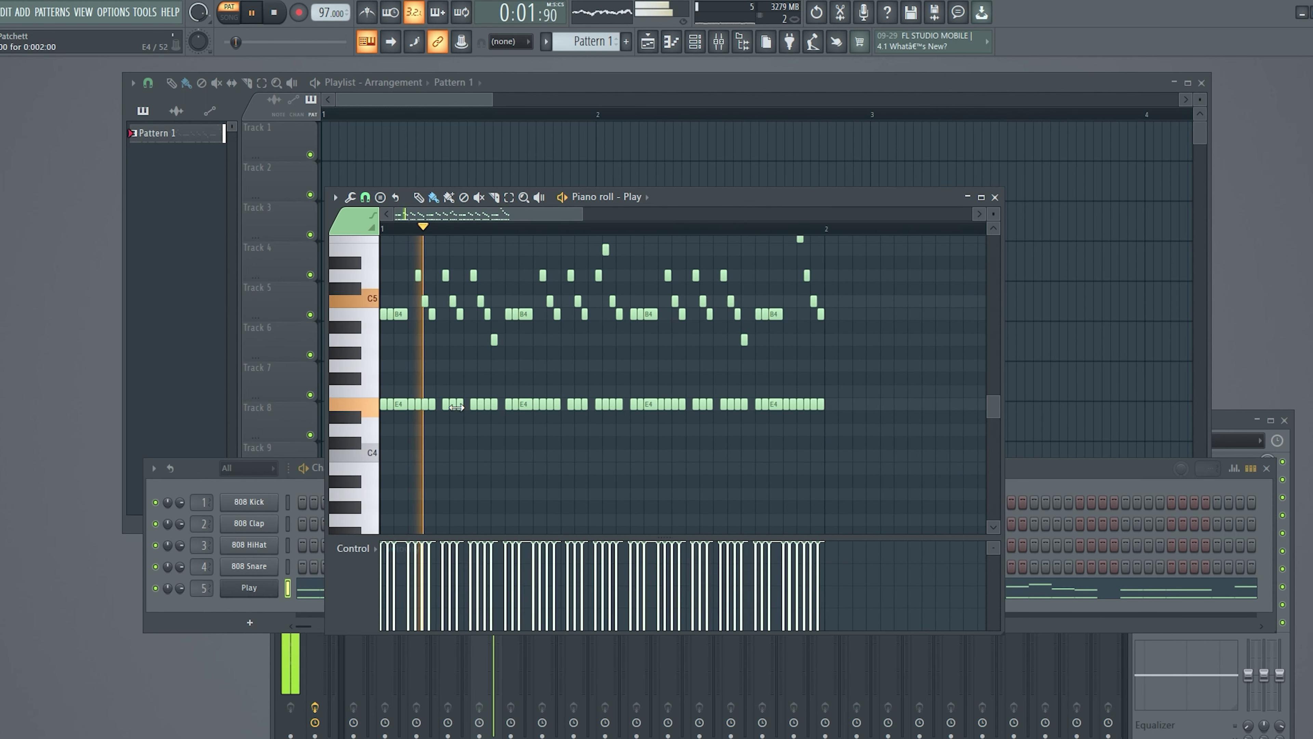
ctrl+scroll(465, 414, down, 3)
scroll(468, 429, up, 1)
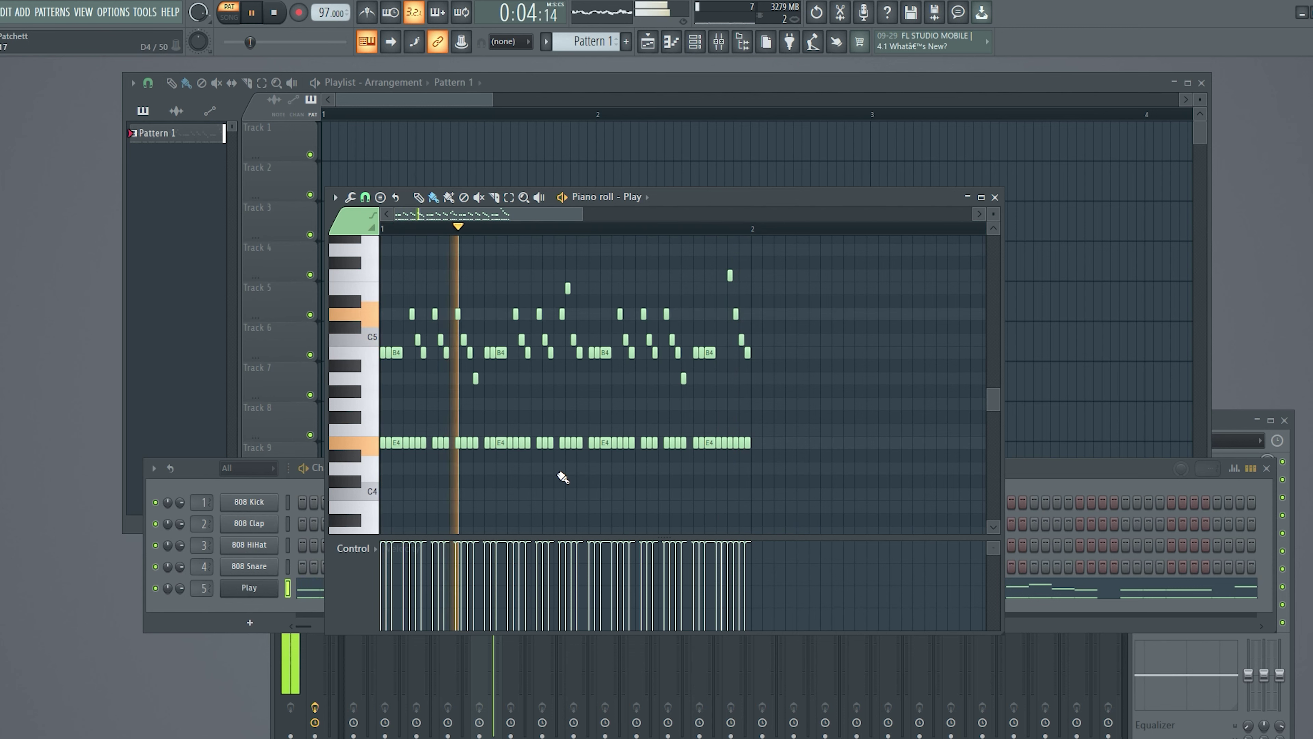
- Close the piano roll and load the dhh2_k..p_hop sample into the 808 Kick channel
click(995, 198)
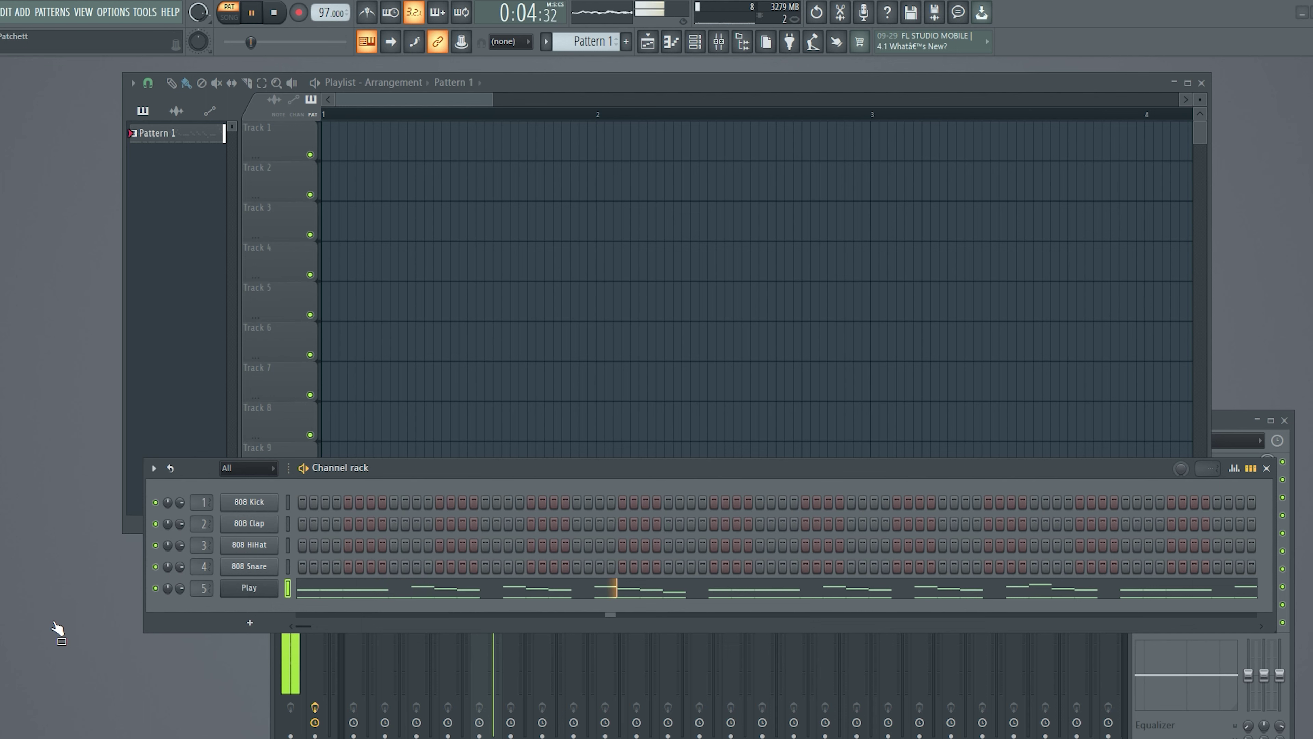
drag(54, 510, 277, 512)
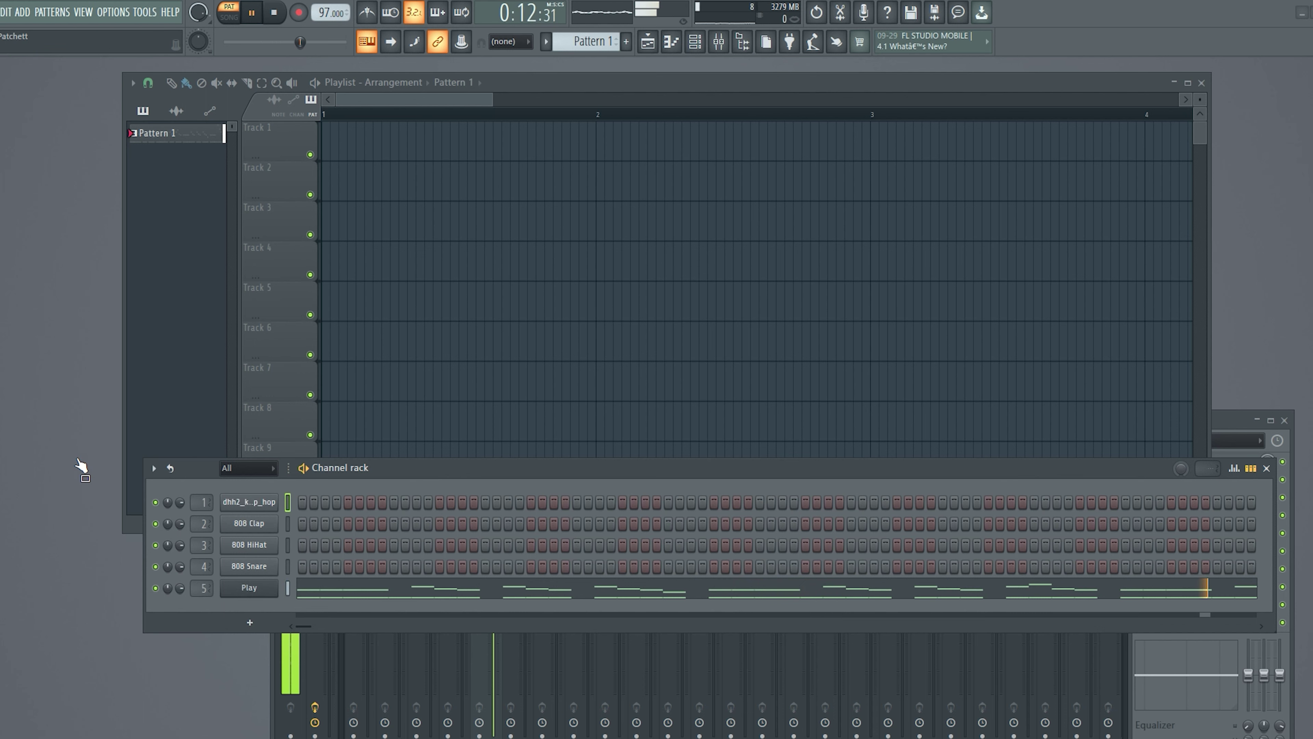
- Load dhh2_h.._neat into the 808 HiHat channel and dhh2_s..e_edit into the 808 Snare channel, and delete the 808 Clap channel
drag(82, 450, 252, 552)
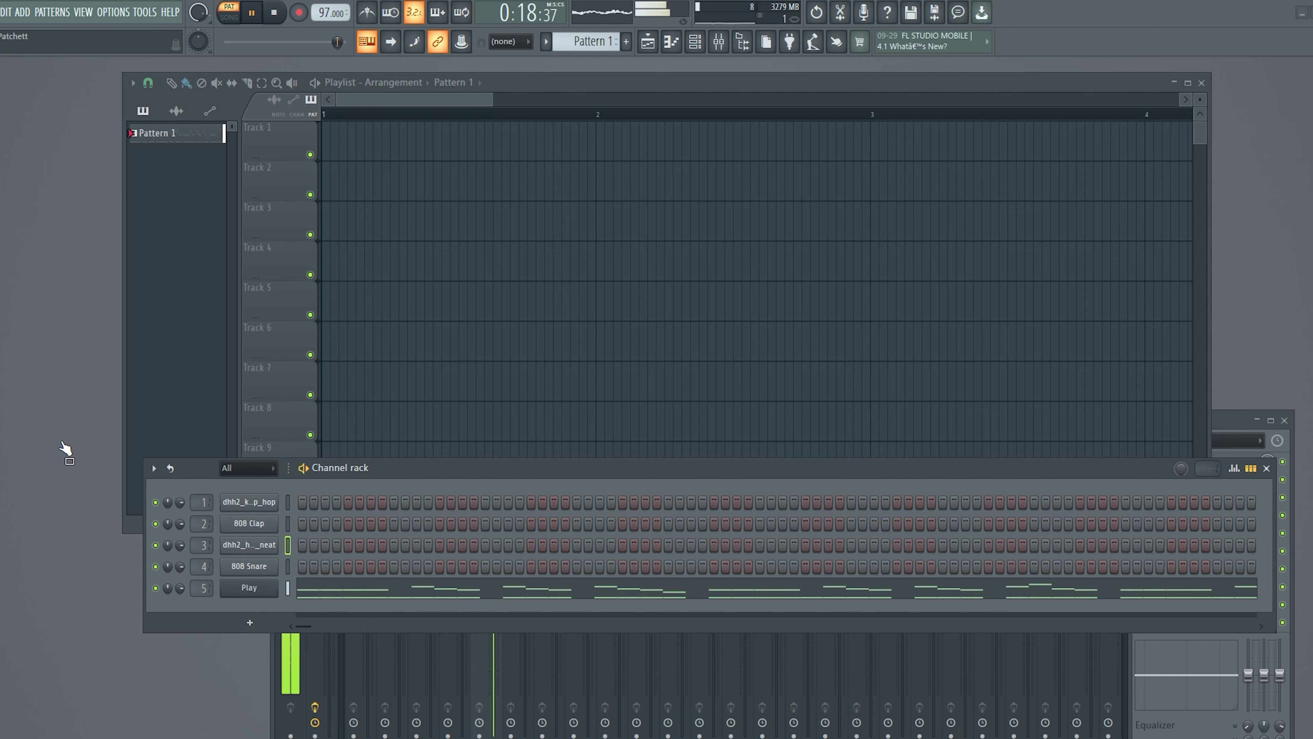
drag(85, 513, 260, 560)
click(390, 679)
click(747, 429)
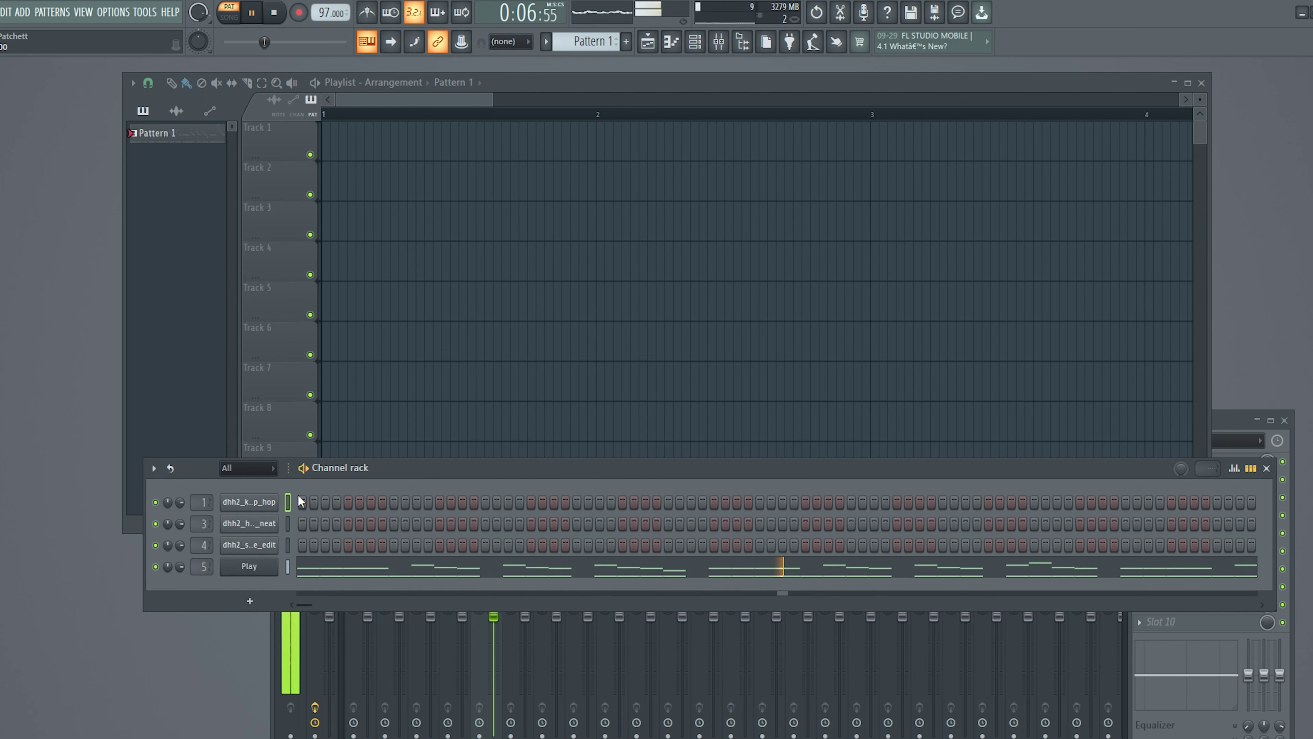
- Place snare hits on every eighth step of the dhh2_s..e_edit row, starting on step 5
click(348, 545)
click(439, 545)
click(623, 545)
click(806, 546)
click(897, 545)
click(987, 546)
click(1080, 545)
click(1172, 545)
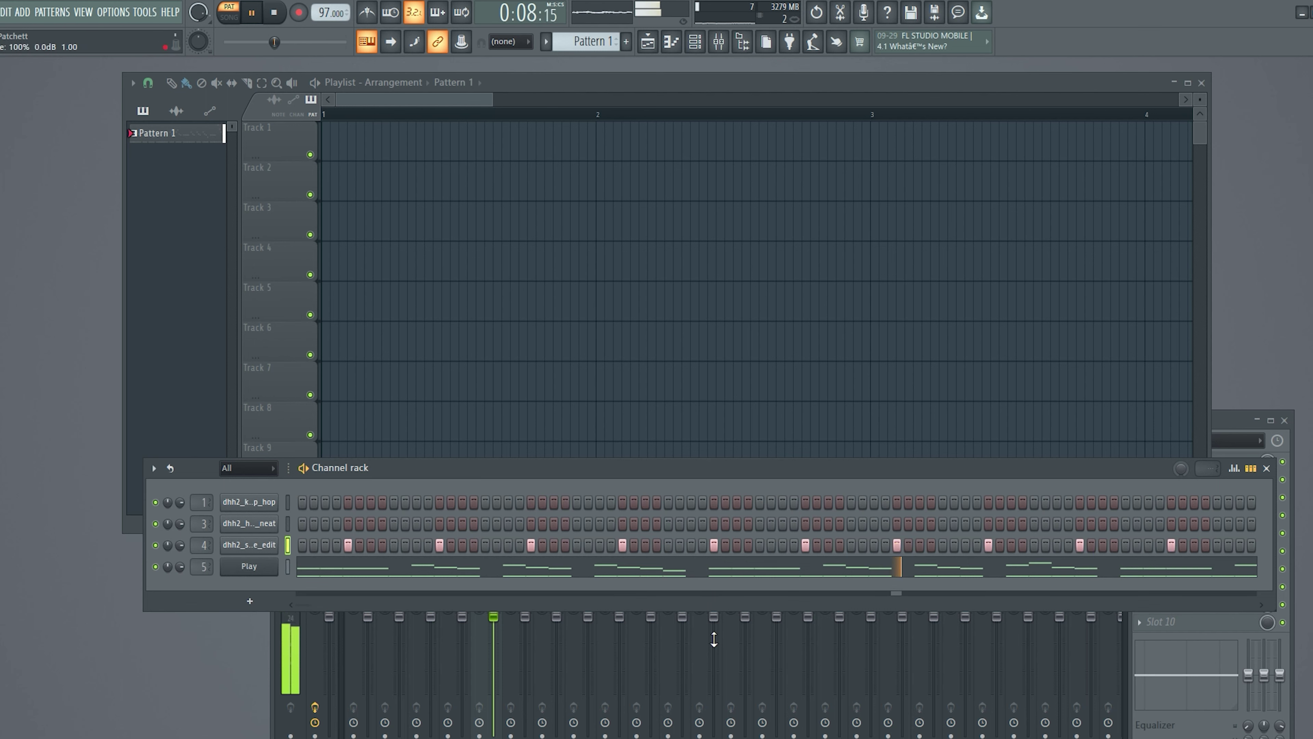
- Continue the snare hits every eight steps to the pattern's end, adding extras four steps before and two steps after the final one
drag(303, 598, 343, 613)
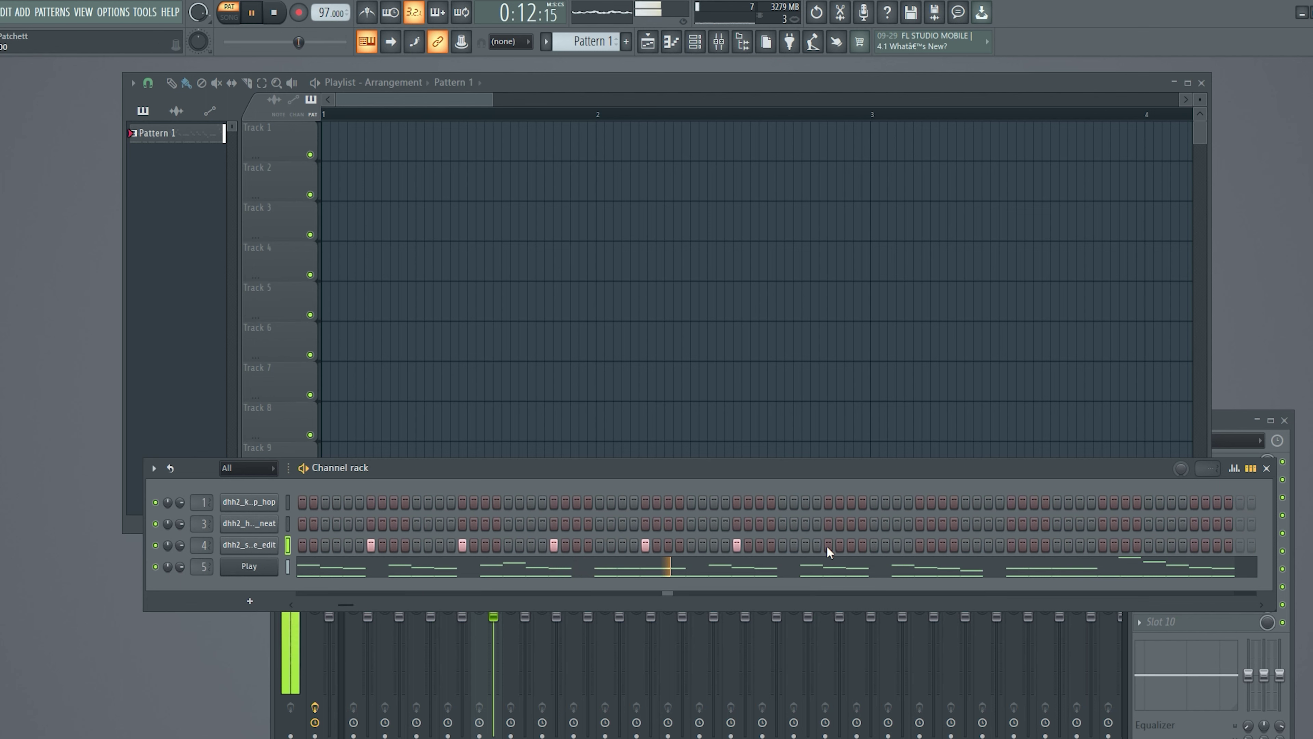
click(919, 546)
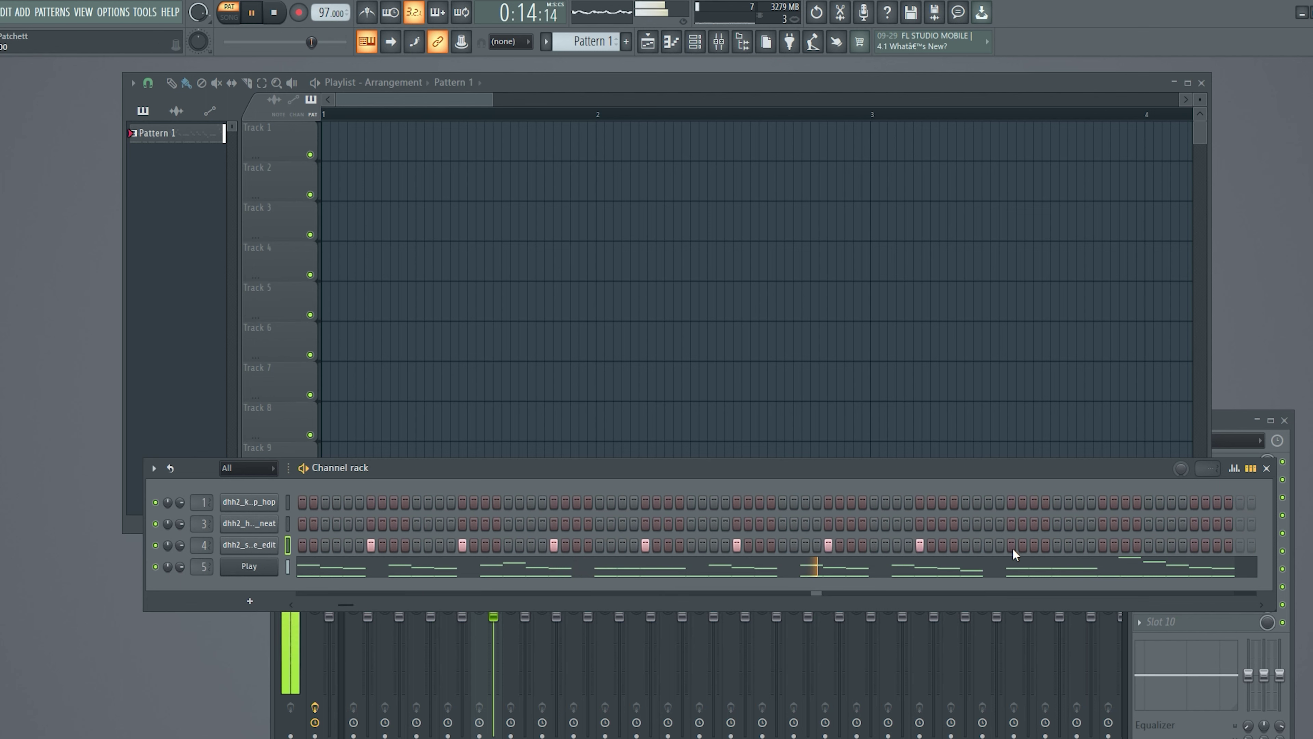
click(1103, 546)
click(1194, 545)
click(1148, 545)
click(1219, 546)
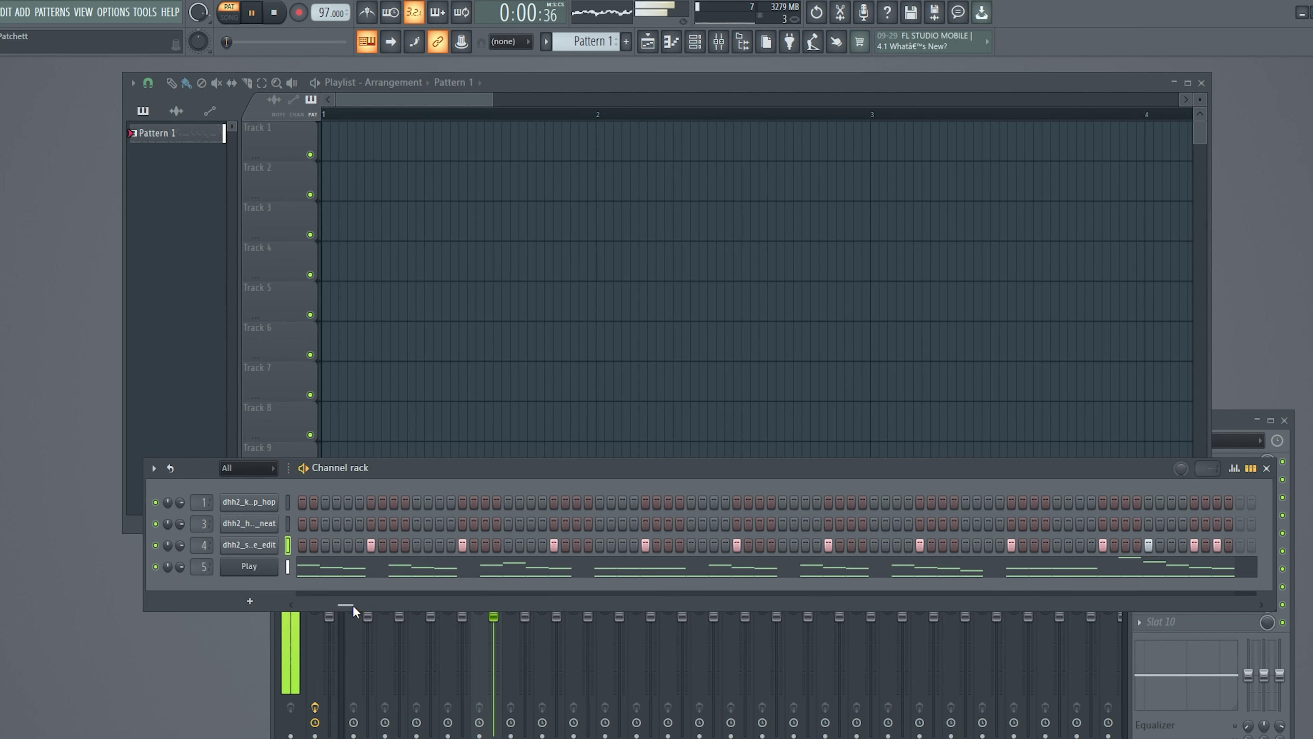
- Add snare hits three steps after the fourth and eighth regular hits, and remove the extra one after the ninth
drag(353, 605, 291, 602)
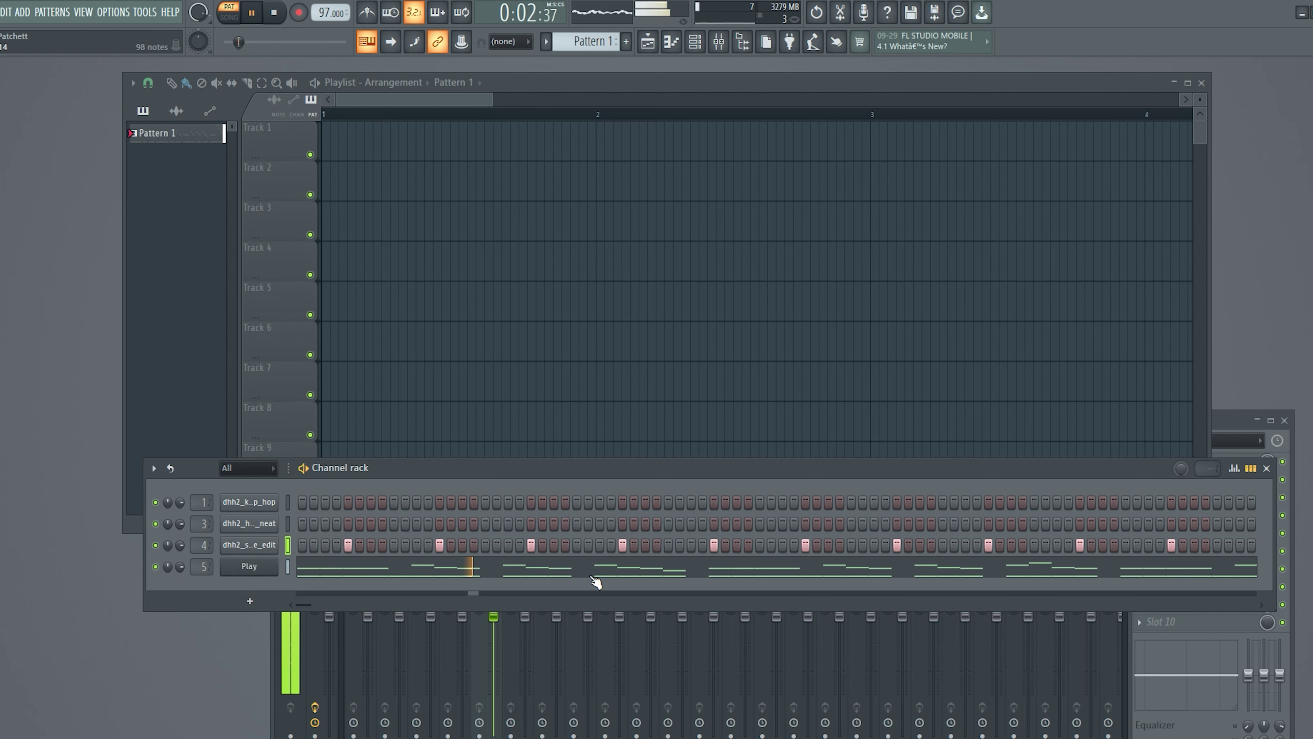
click(657, 546)
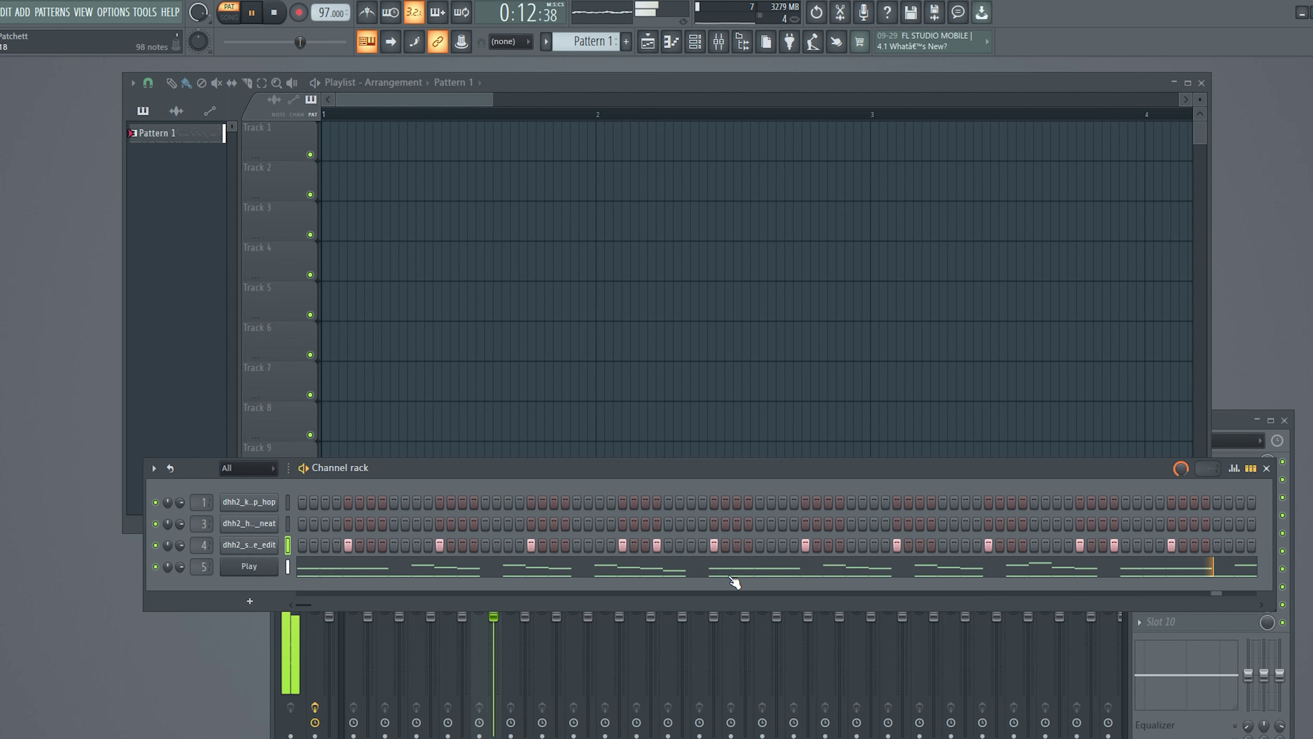
click(1023, 545)
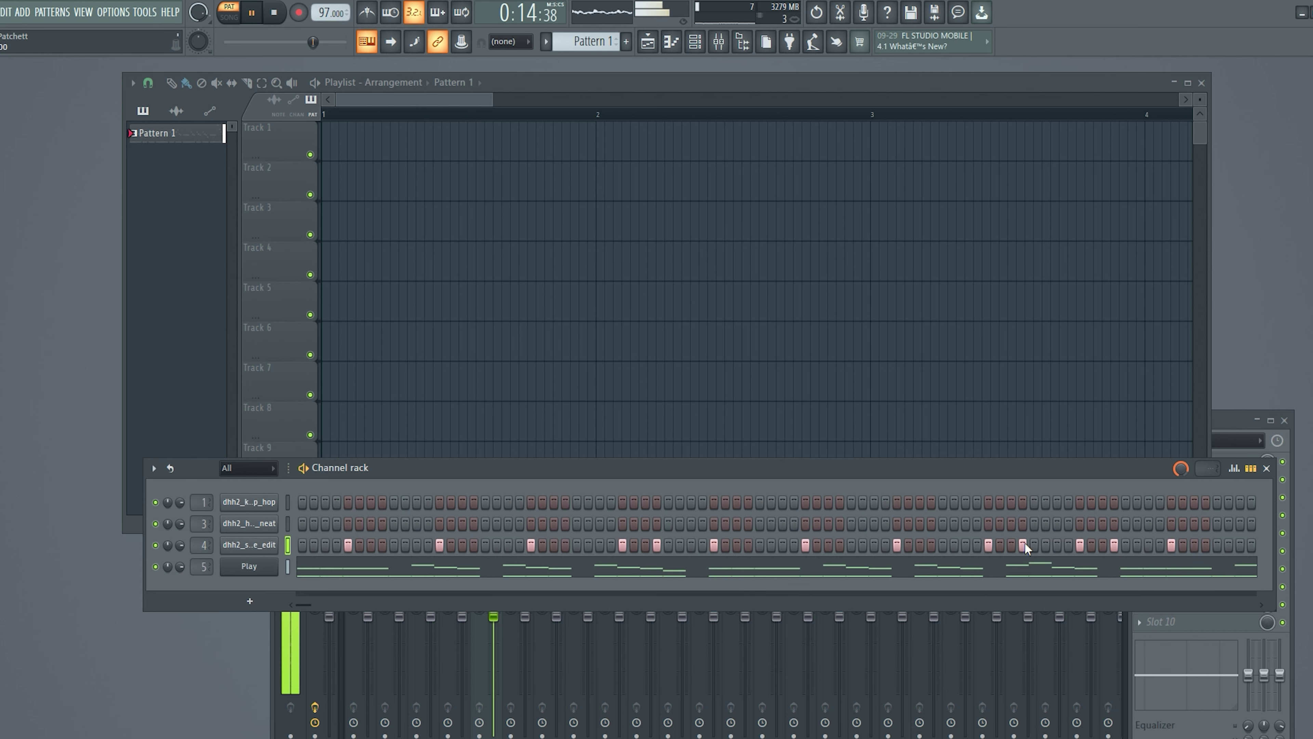
click(1114, 544)
mouse_move(302, 604)
mouse_down()
mouse_move(368, 602)
mouse_move(310, 603)
mouse_up()
- Fill the hi-hat row on every second step and add a snare hit three steps after the twelfth regular one
click(312, 530)
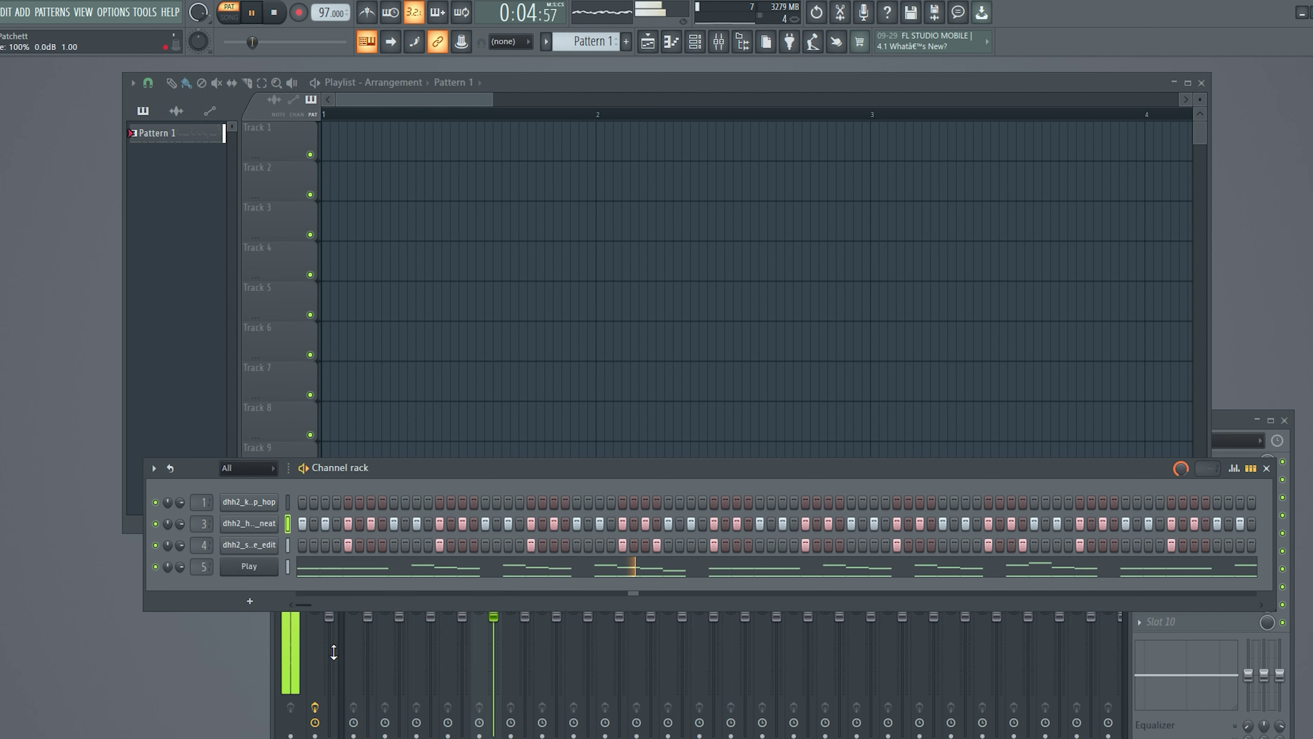
drag(307, 601, 361, 611)
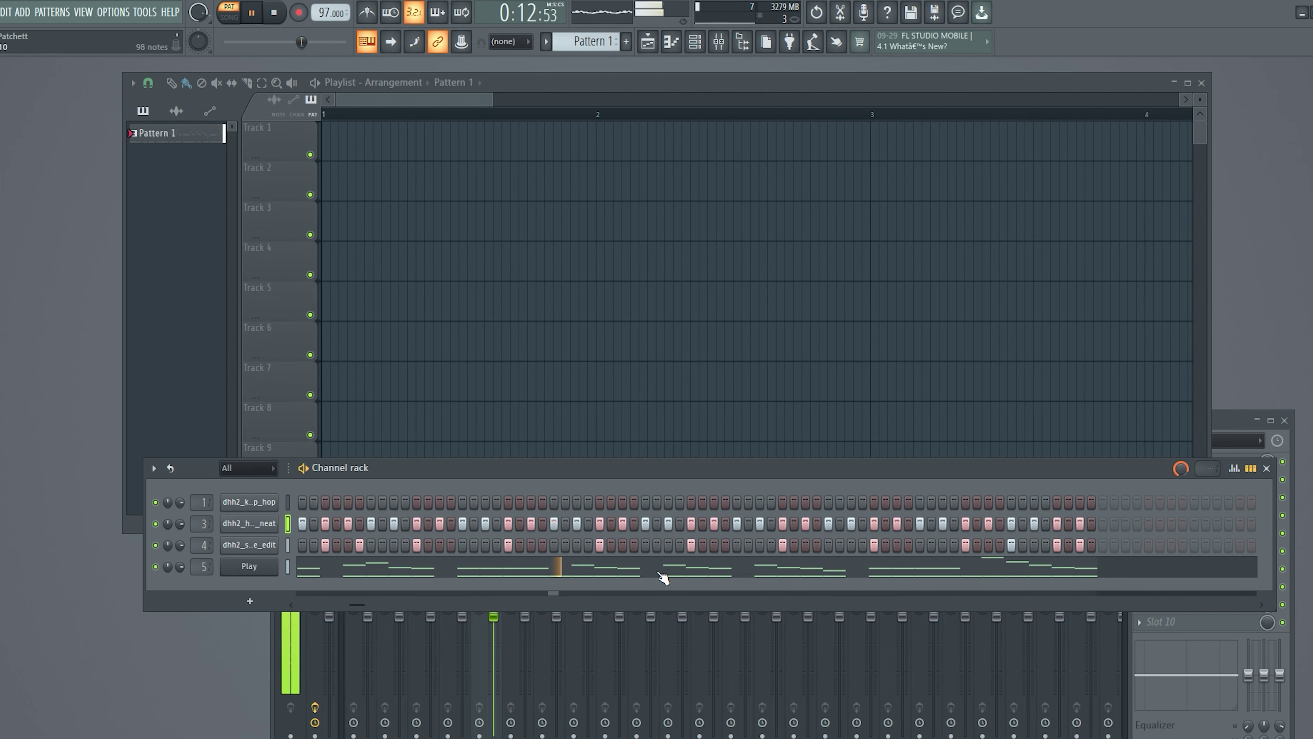
click(723, 544)
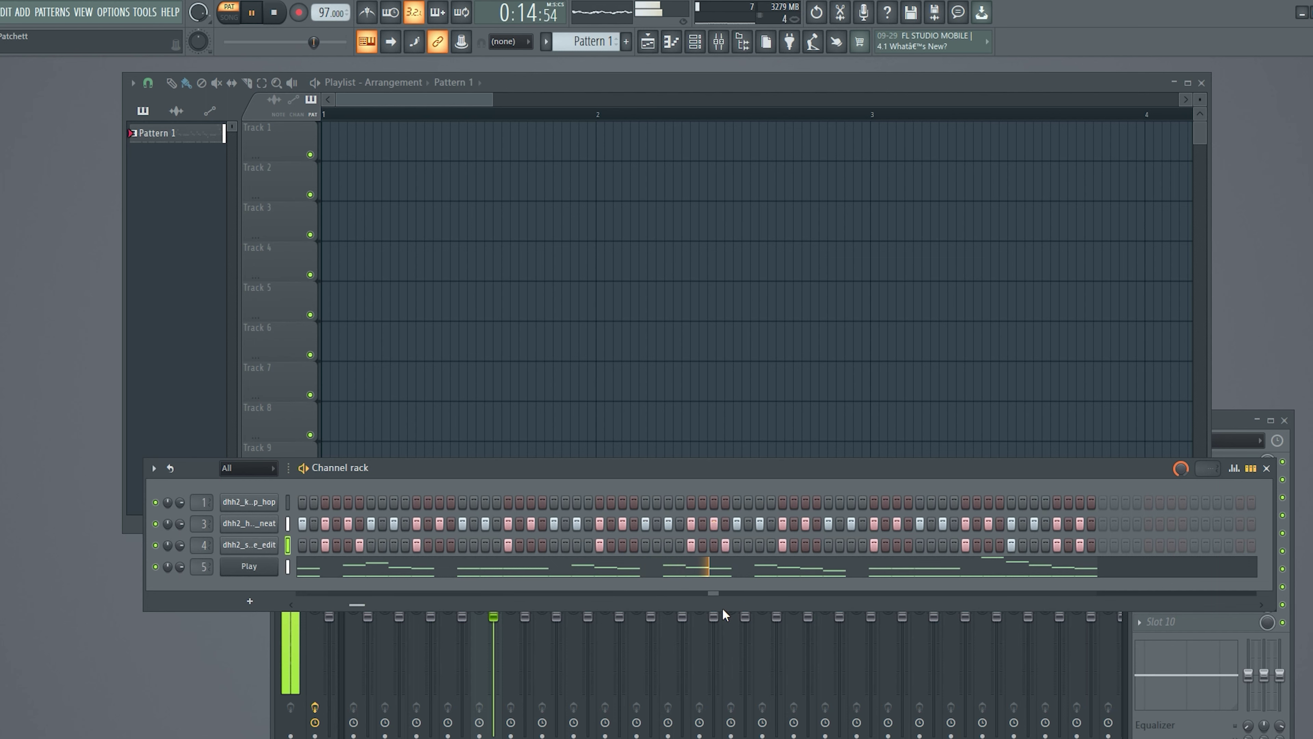
drag(351, 607, 305, 605)
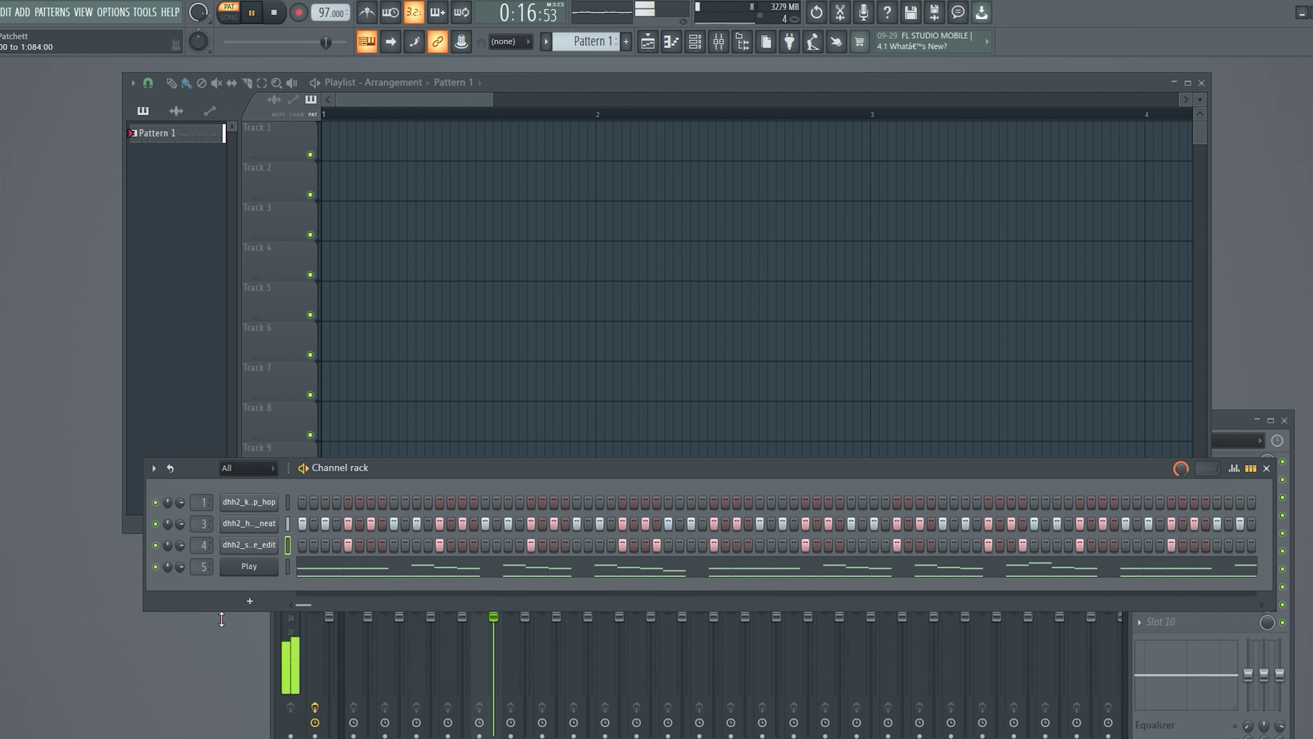
- Place kick hits on steps 1, 3, 9, 11, 17, 19, 20, 25, 27, 33 and 35 of the dhh2_k..p_hop row
click(325, 501)
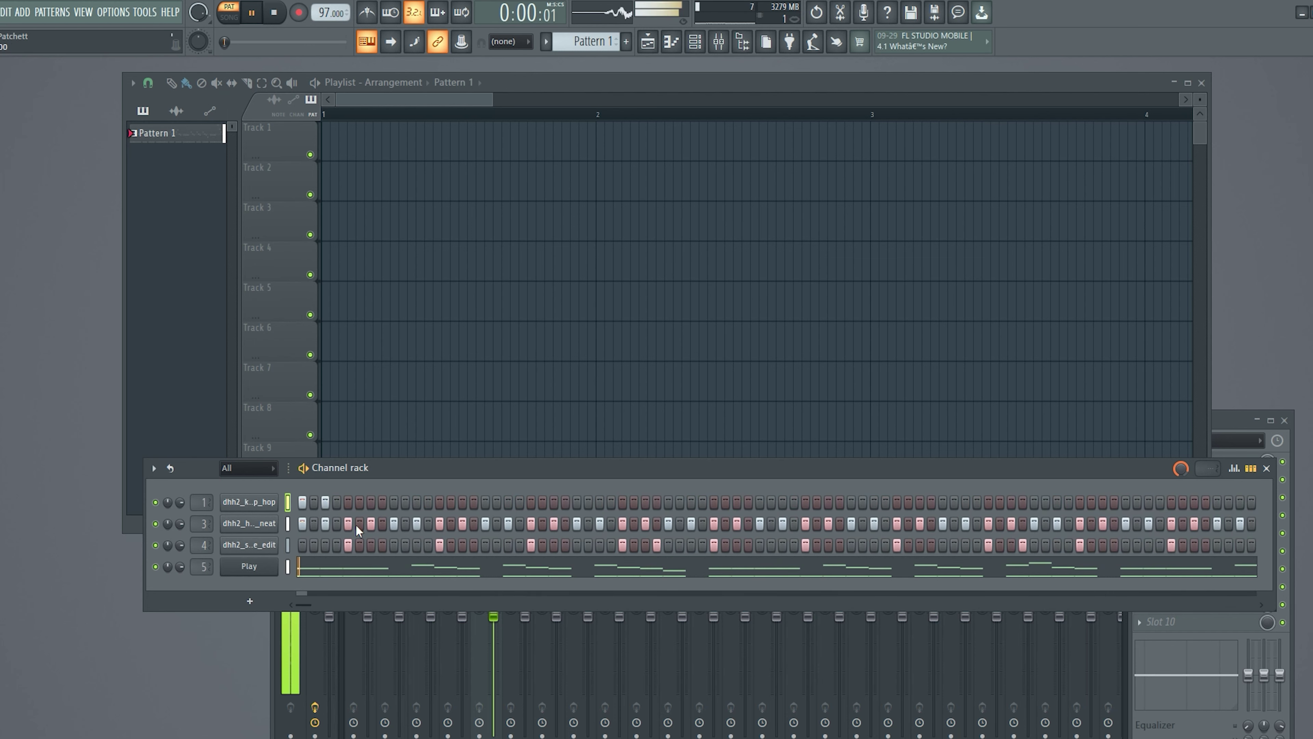
click(394, 503)
click(417, 502)
click(486, 501)
click(508, 501)
click(519, 502)
click(577, 502)
click(600, 502)
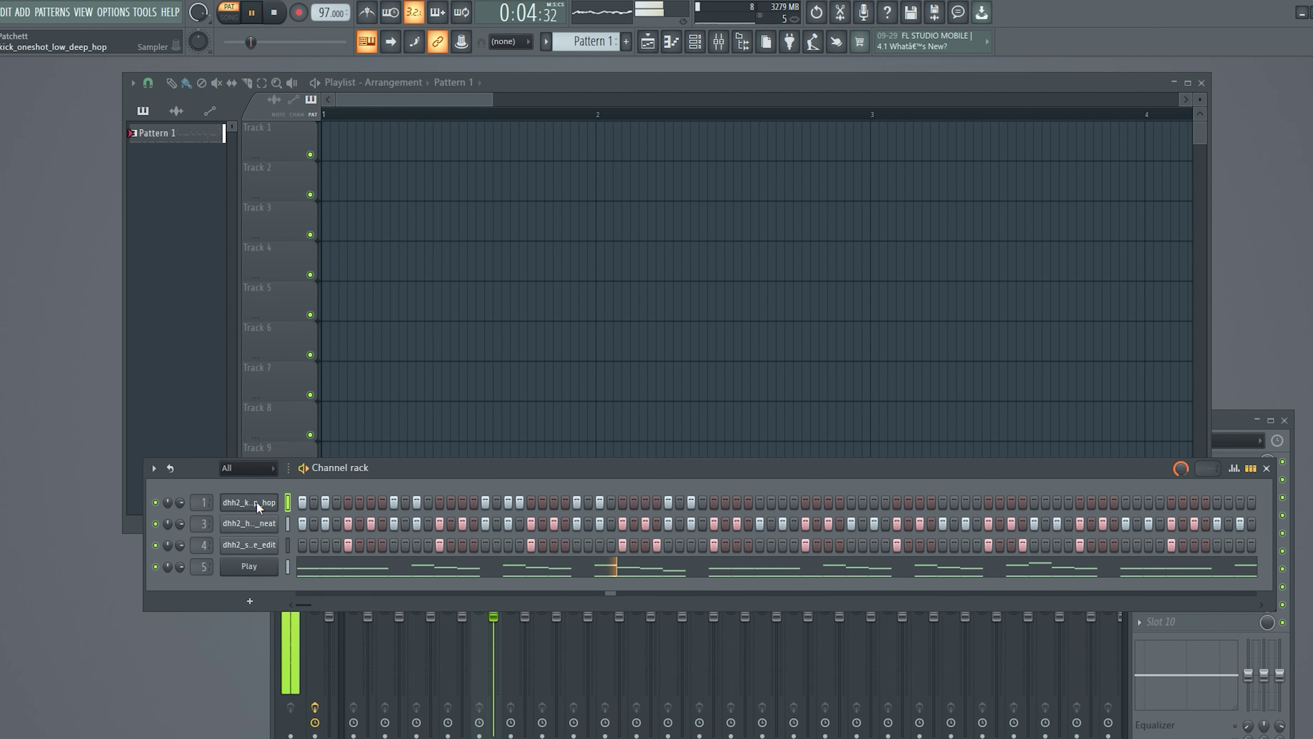
- In the kick's piano roll, duplicate the C5 hits and start the copy eight steps after the last original pair begins
key(F7)
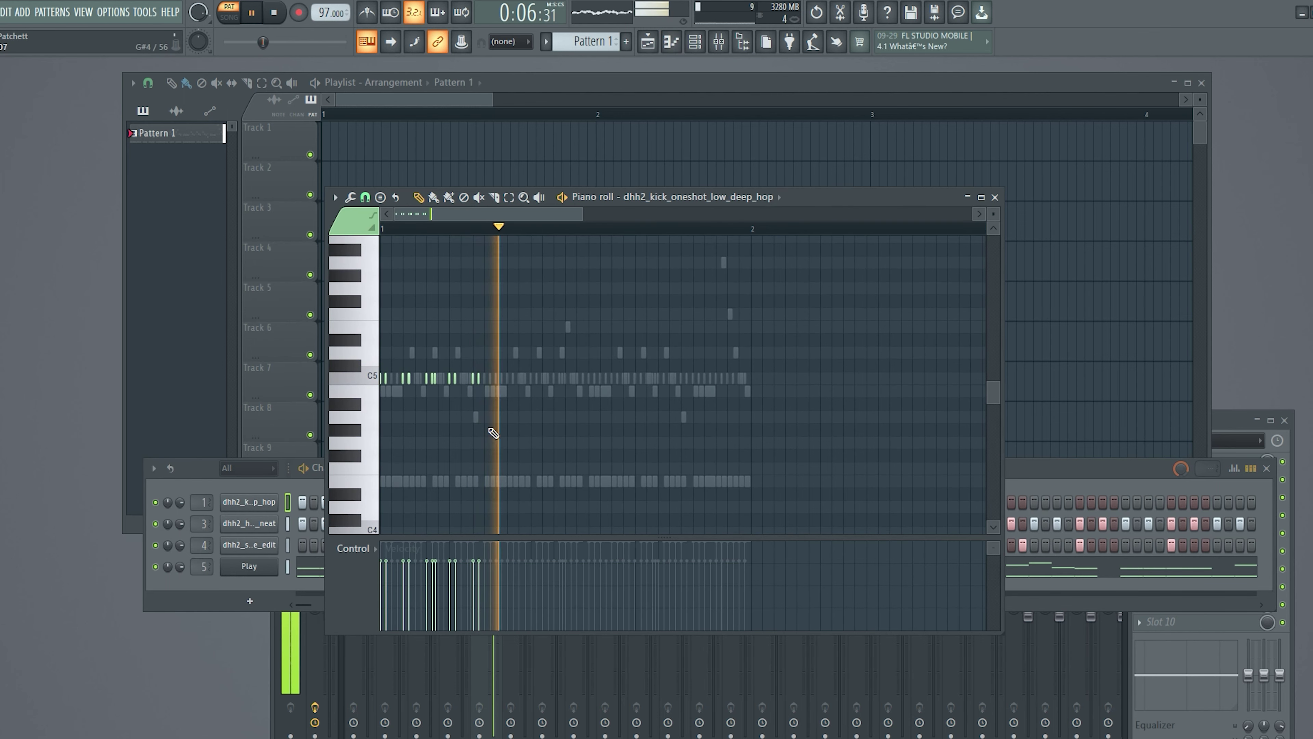
key(space)
drag(539, 340, 380, 434)
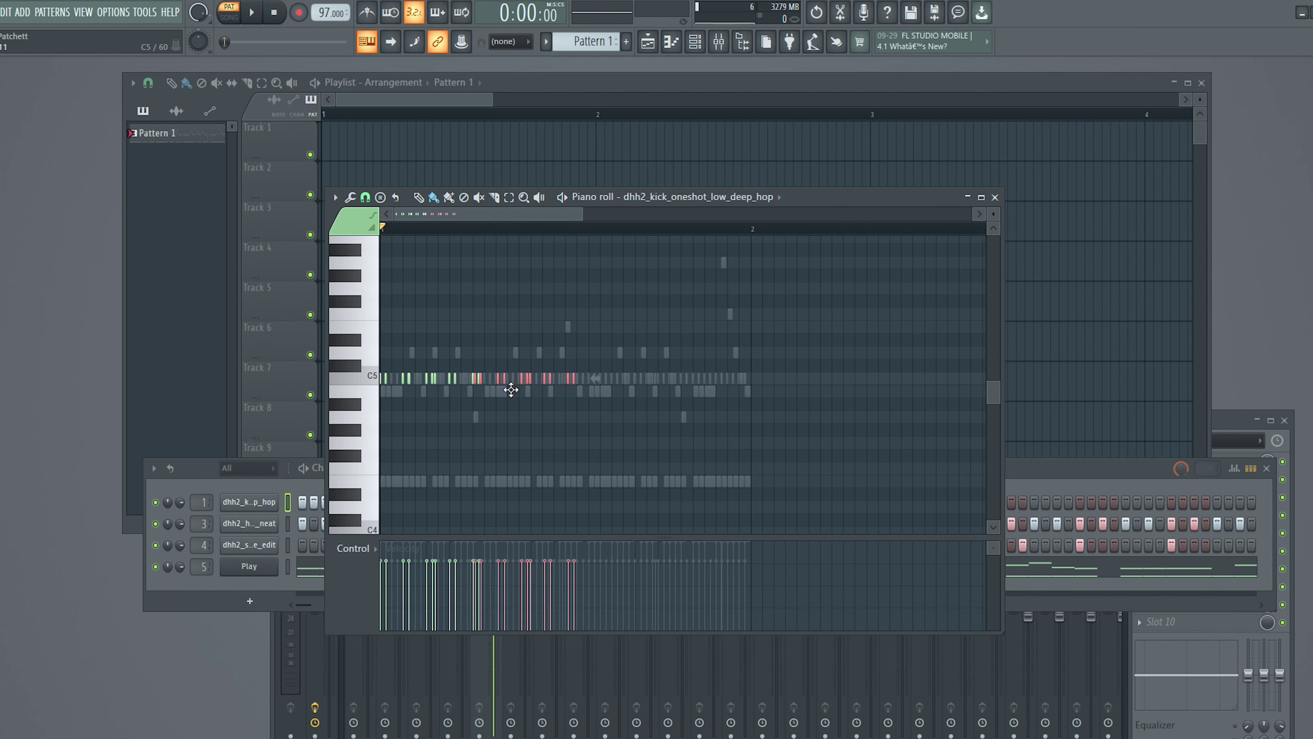
scroll(489, 423, up, 2)
scroll(489, 423, up, 3)
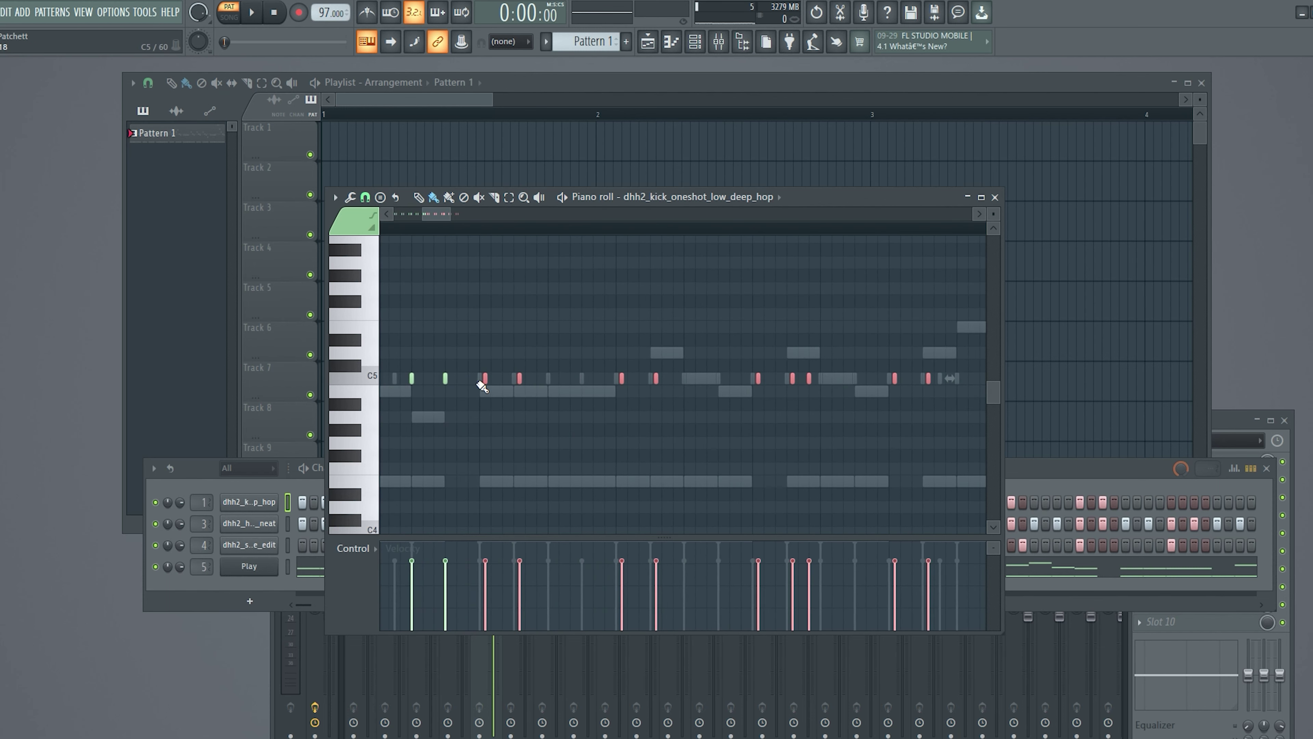
drag(492, 387, 486, 387)
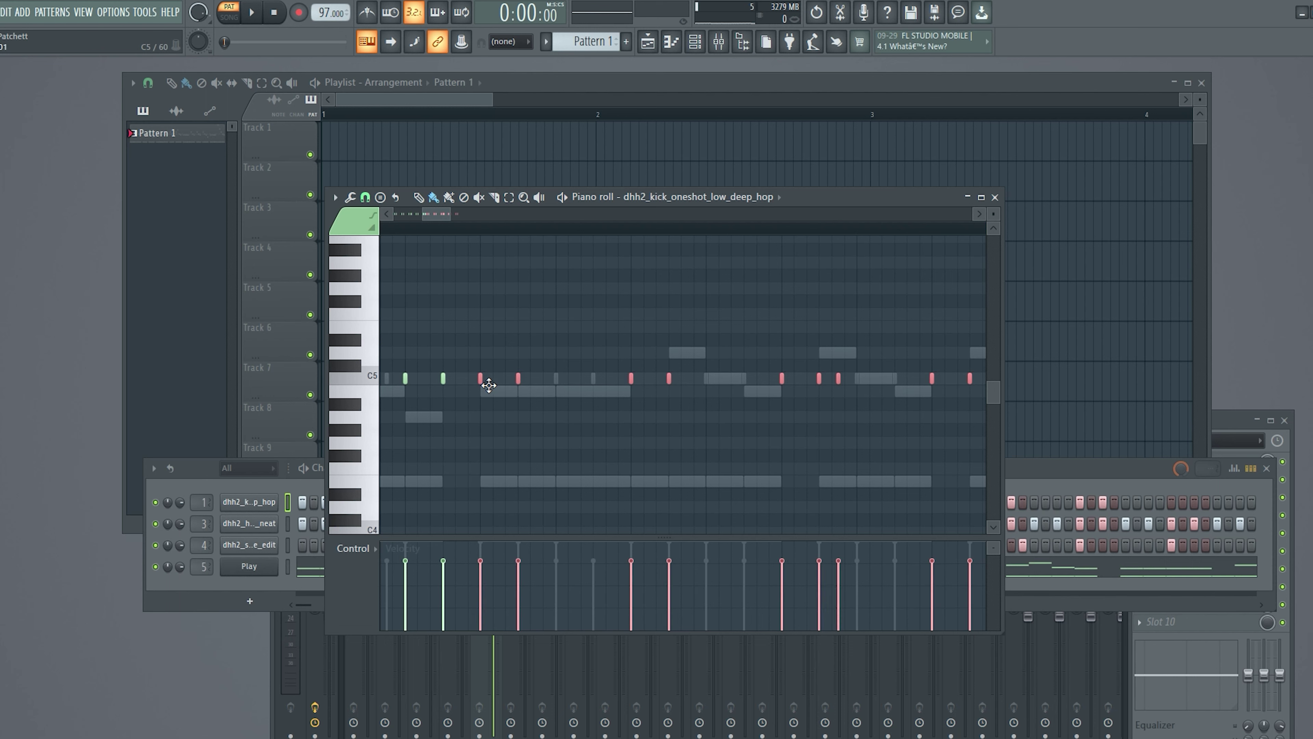
key(space)
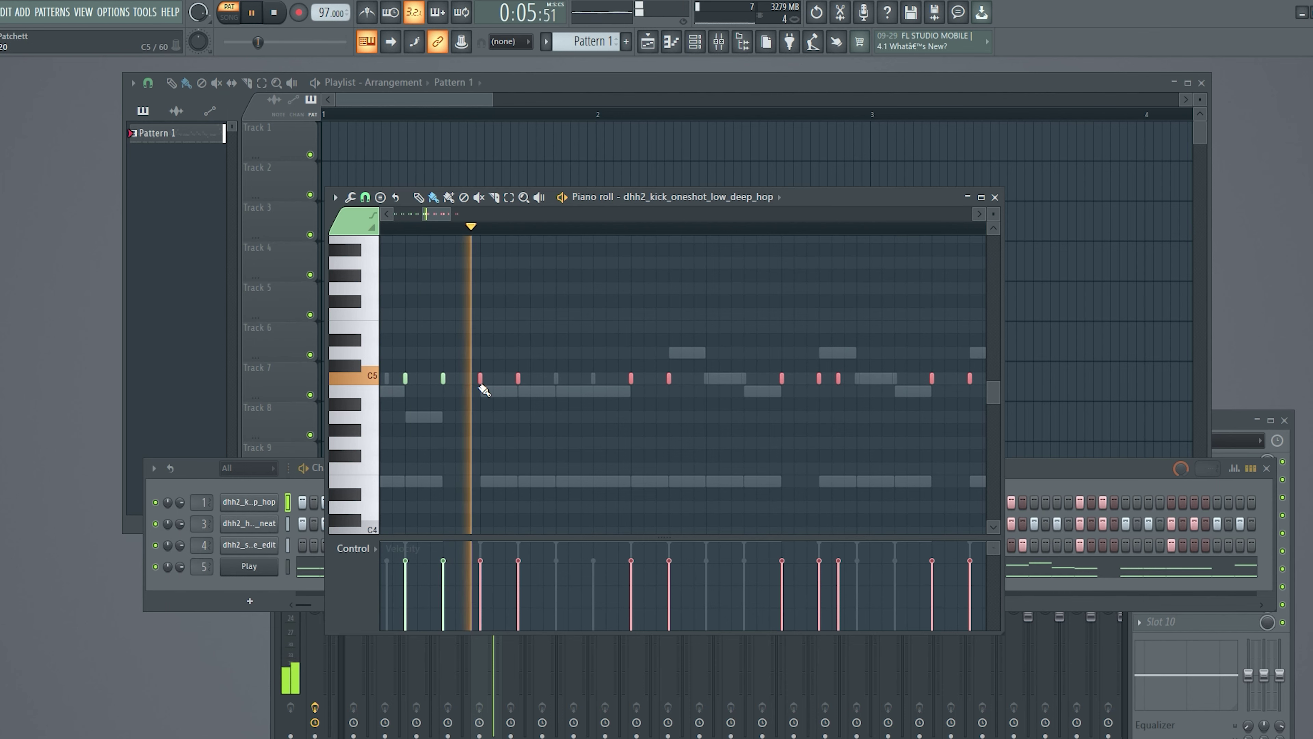
drag(481, 382, 564, 390)
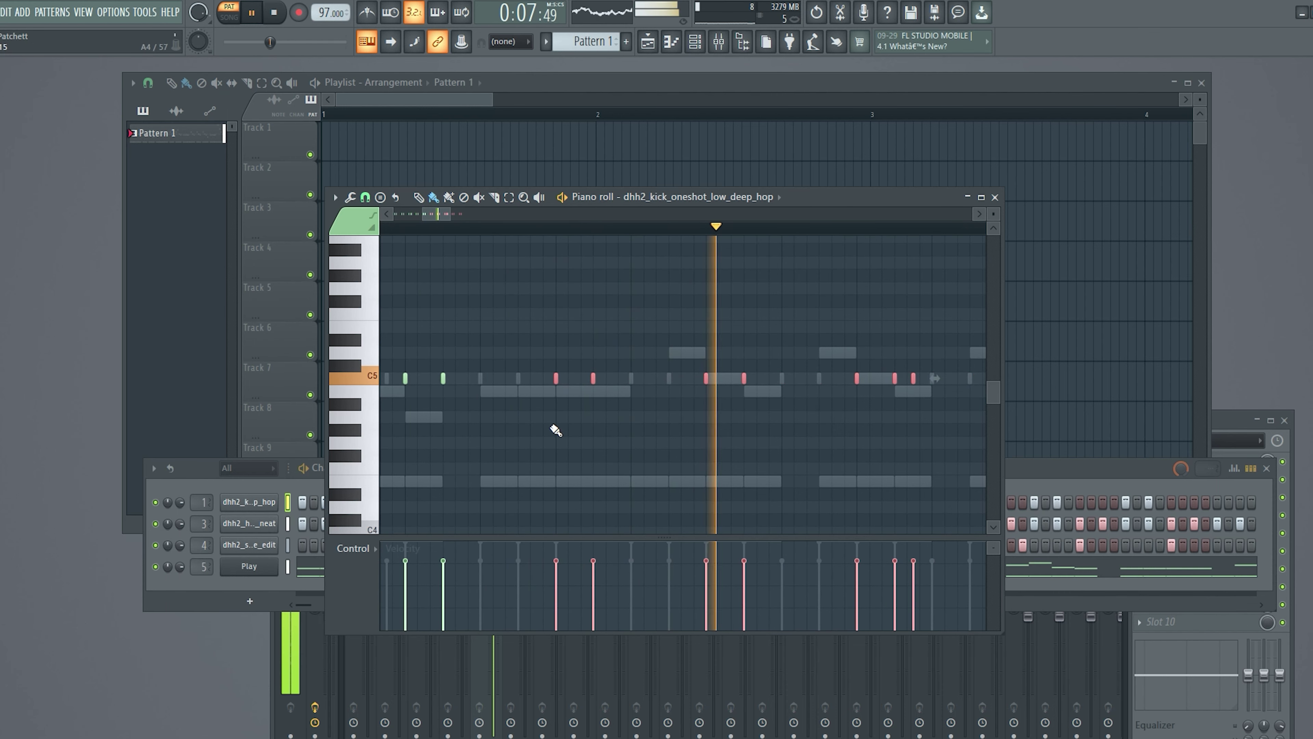
- Delete the final pair of C5 notes from the duplicated kick phrase and restart playback
scroll(537, 474, down, 3)
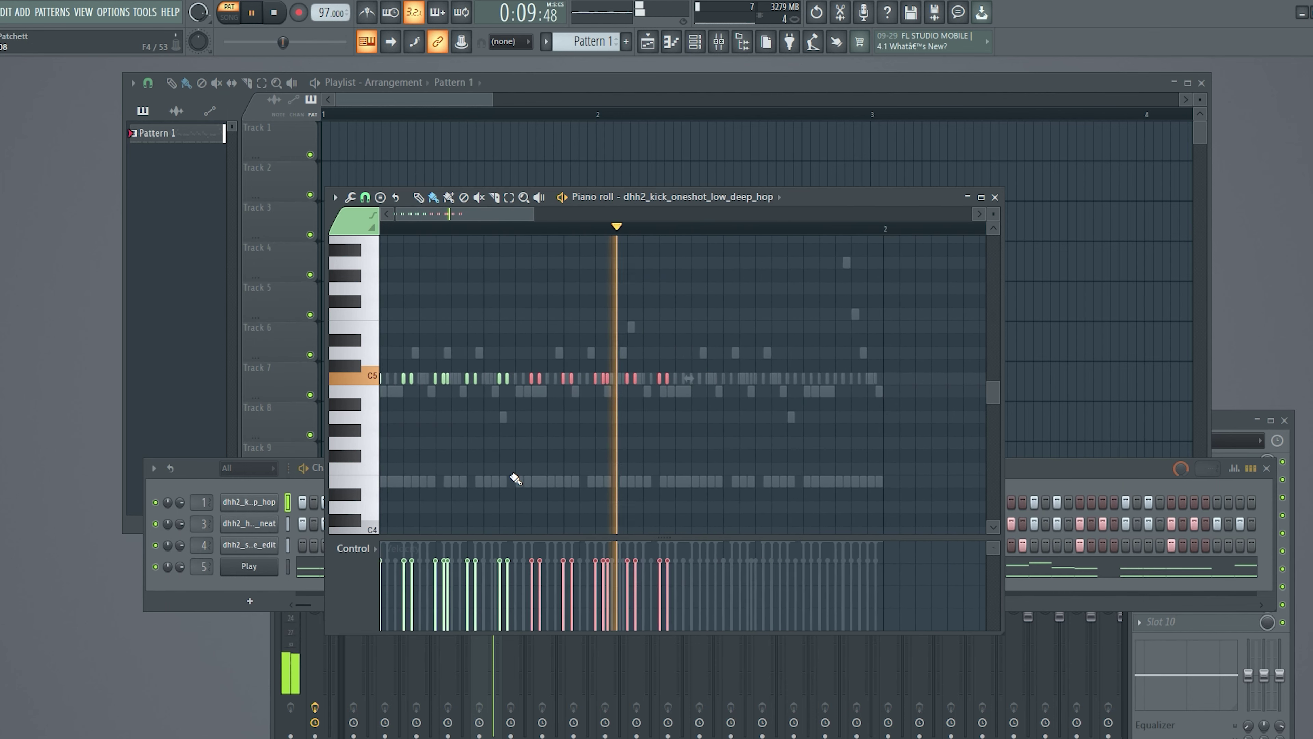
scroll(520, 464, down, 2)
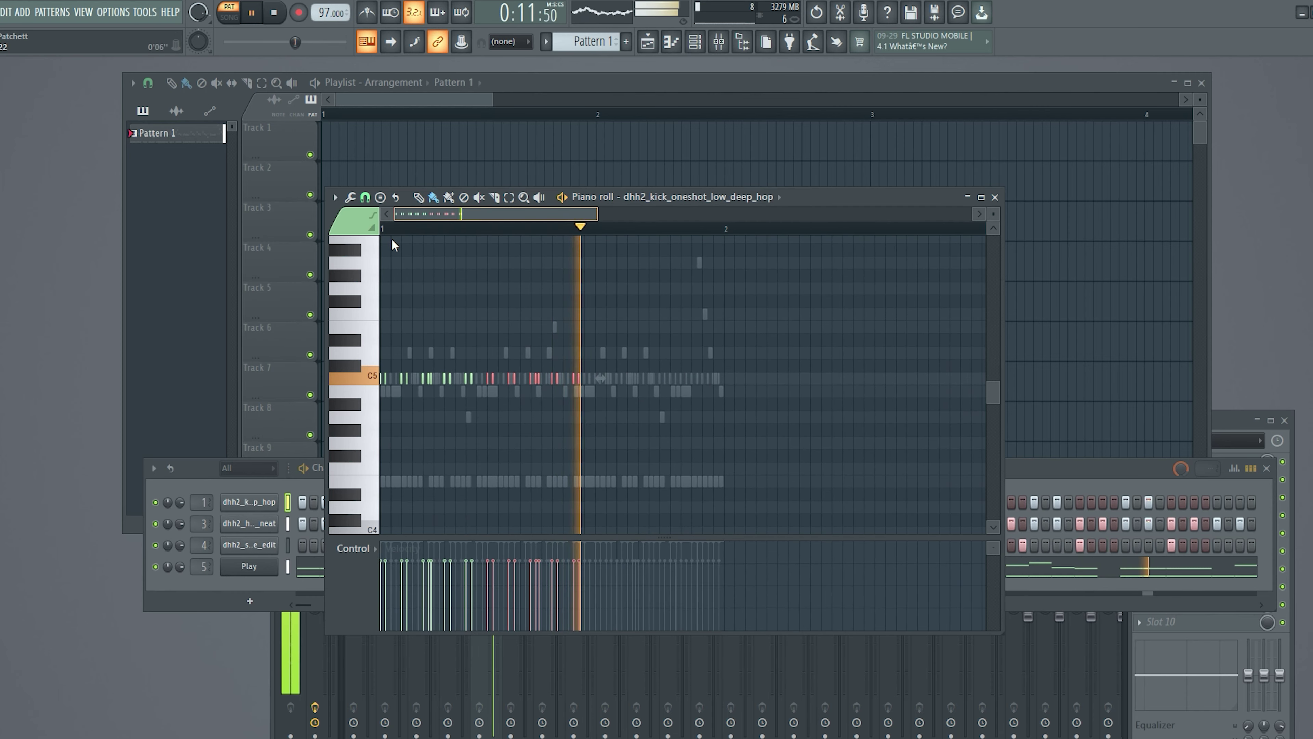
ctrl+click(548, 309)
right_click(579, 377)
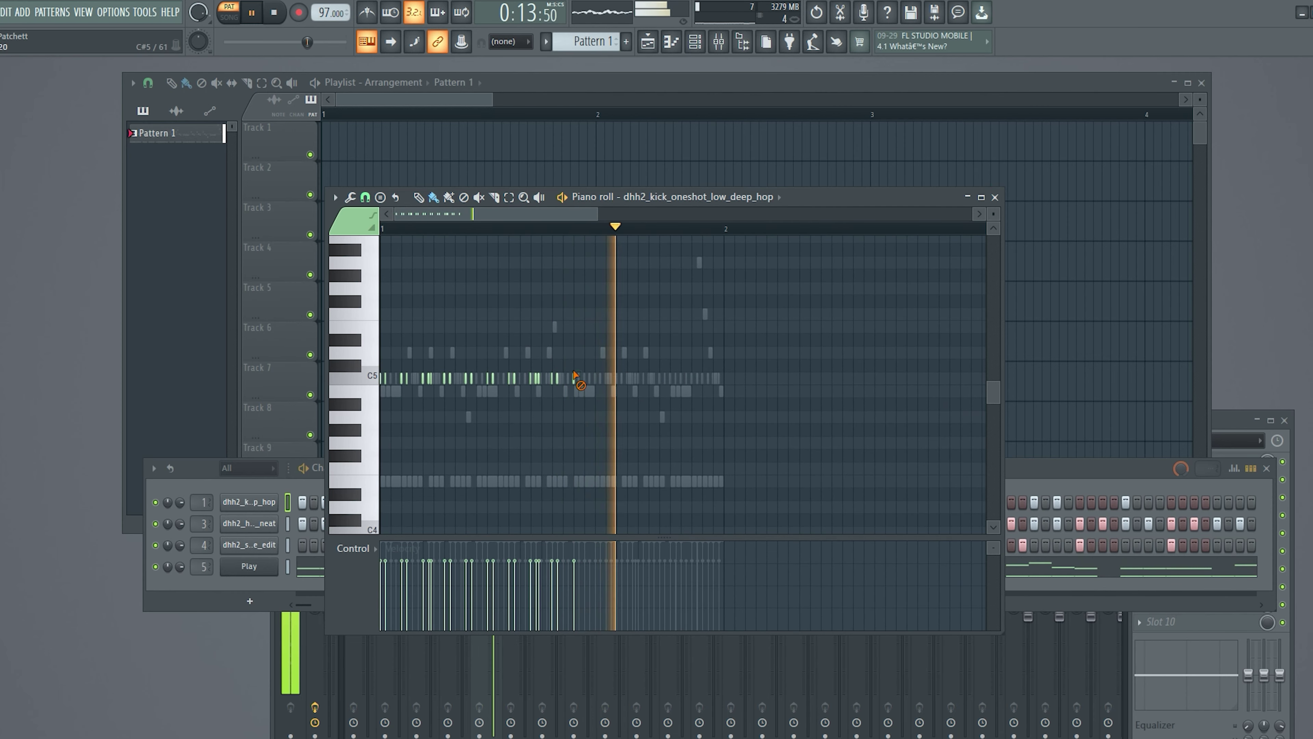
key(space)
key(space)
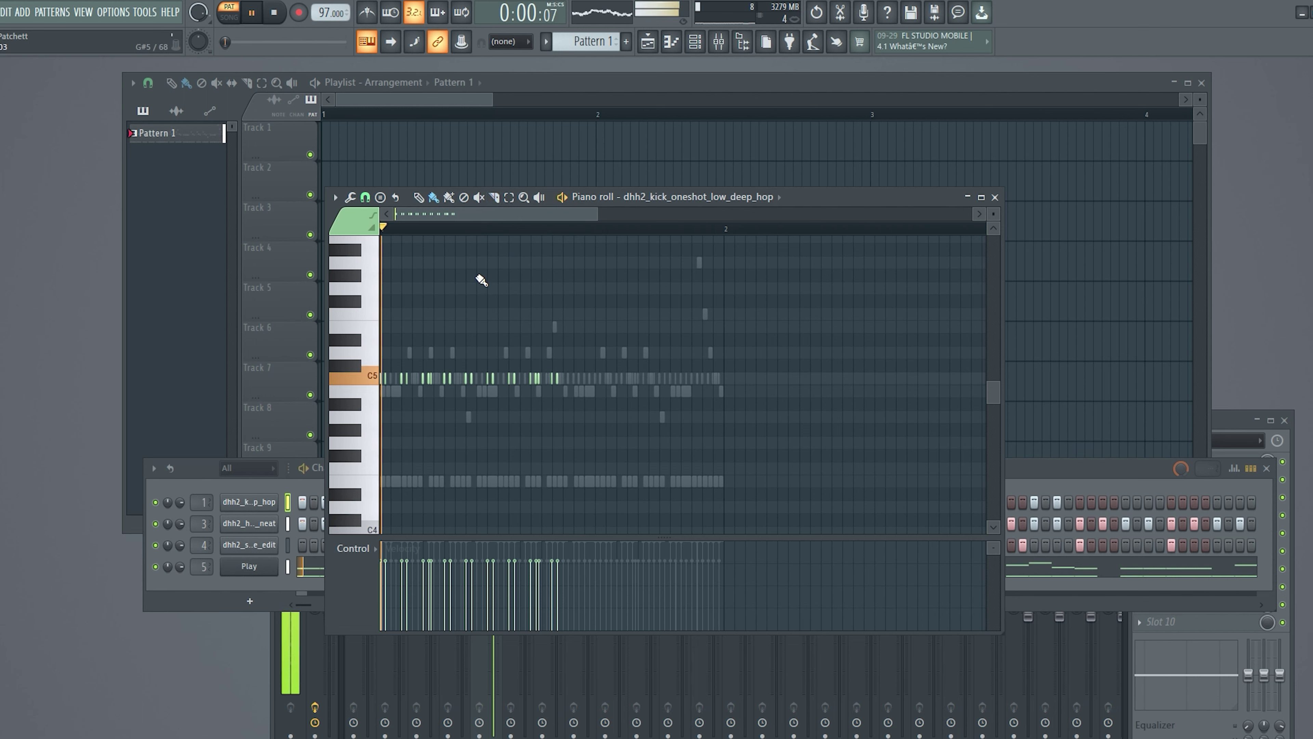
drag(639, 335, 522, 381)
key(ctrl+a)
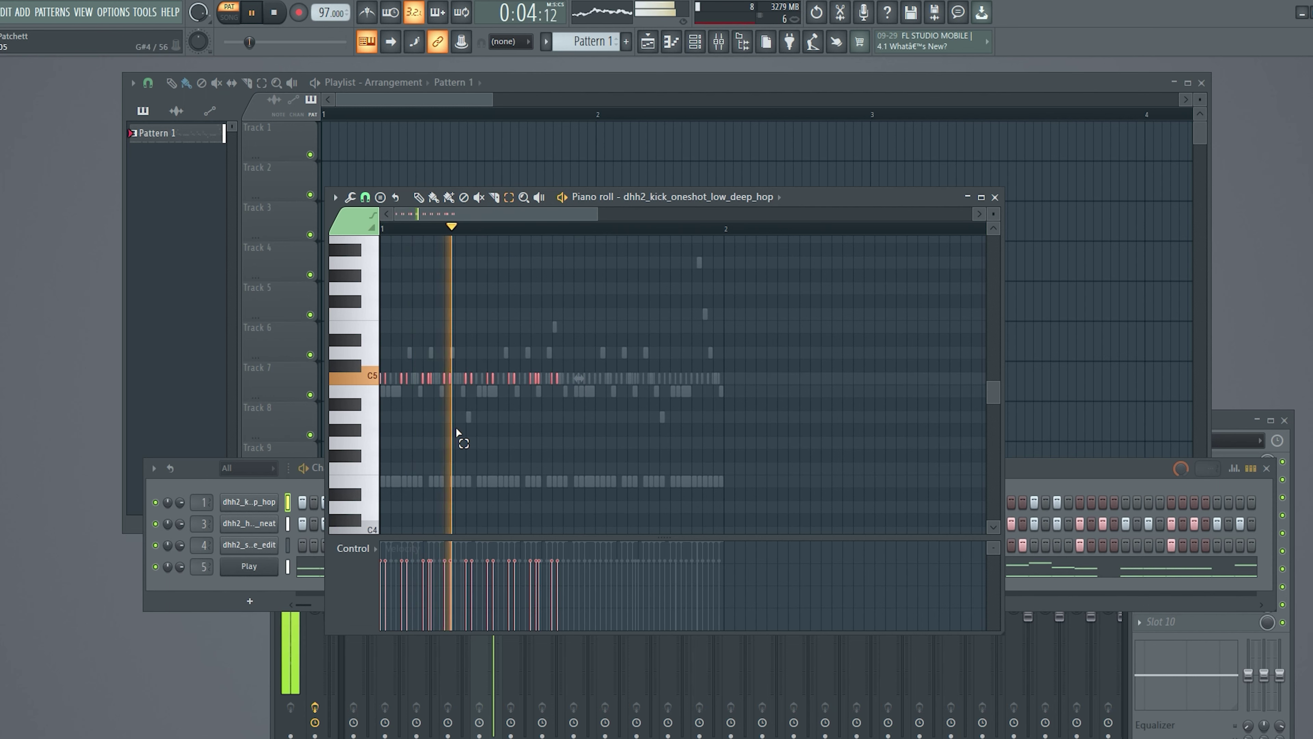
click(476, 412)
click(433, 197)
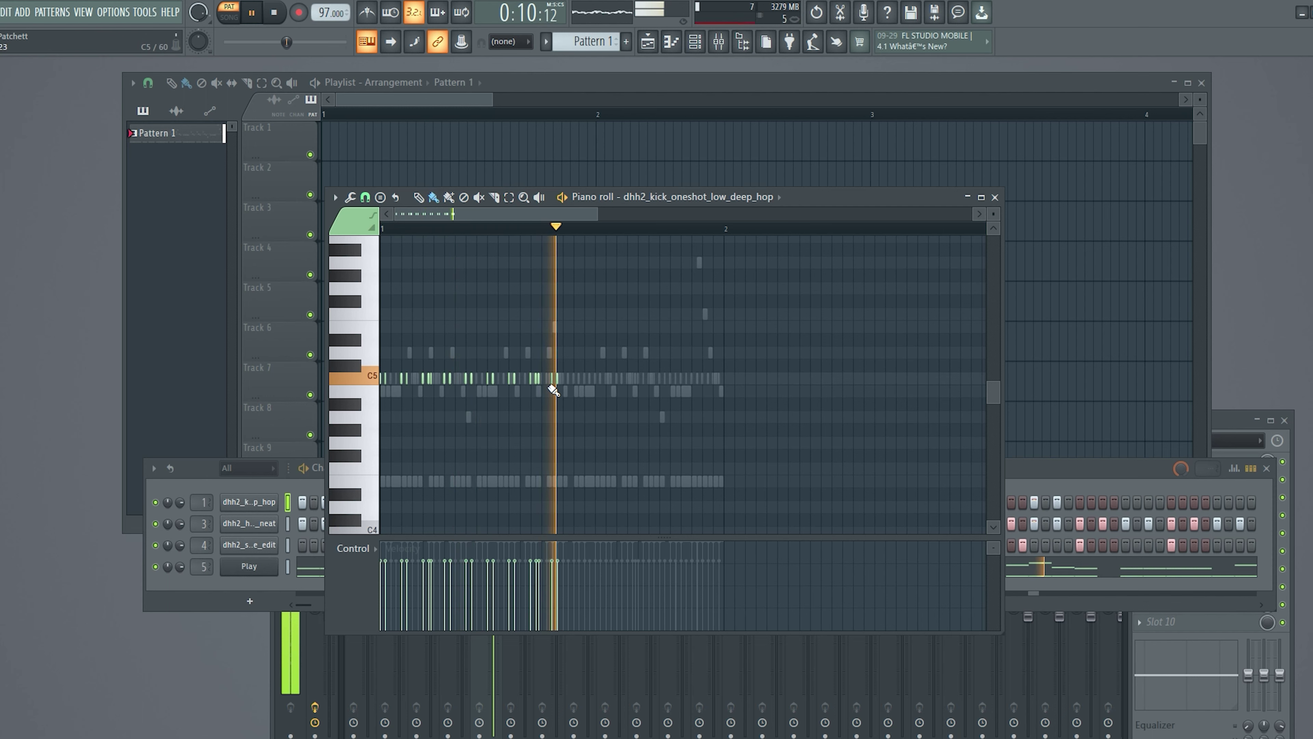
- Delete the last remaining pair of kick notes after the second triple hit, restoring any earlier notes erased along with it
key(space)
drag(561, 384, 462, 383)
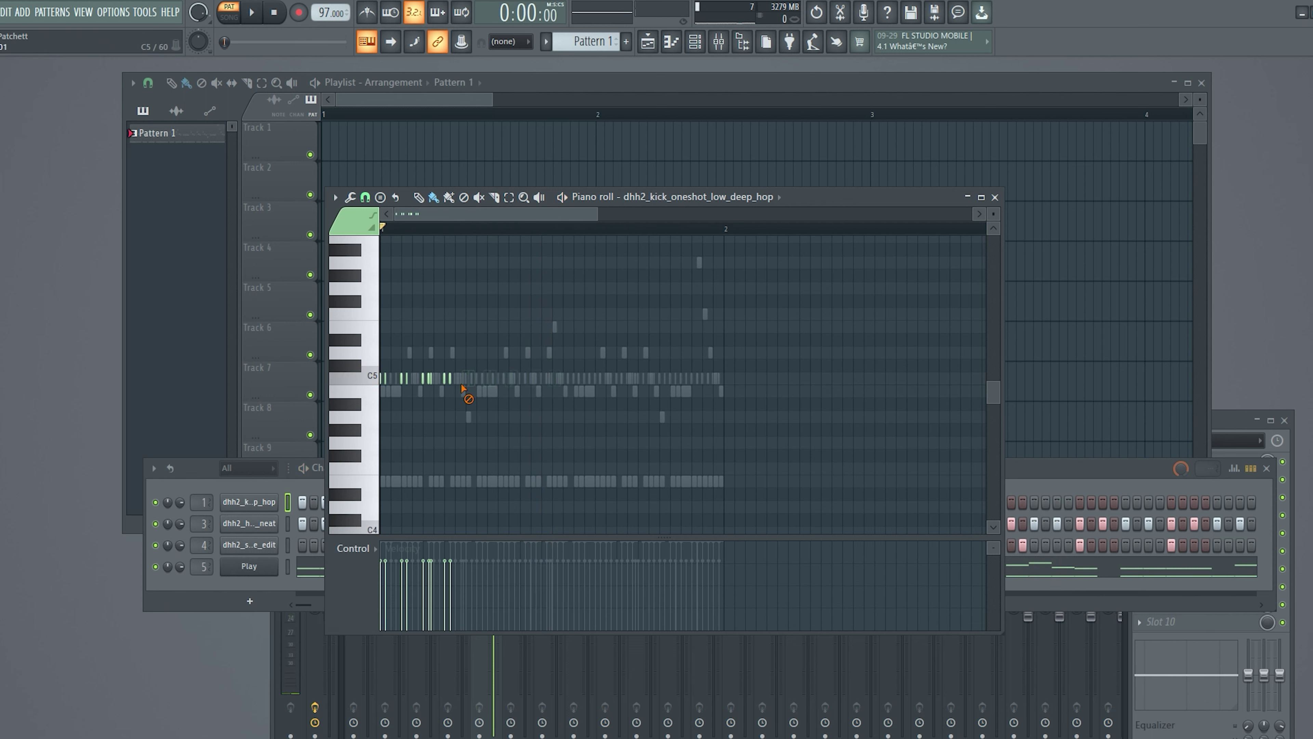
key(ctrl+z)
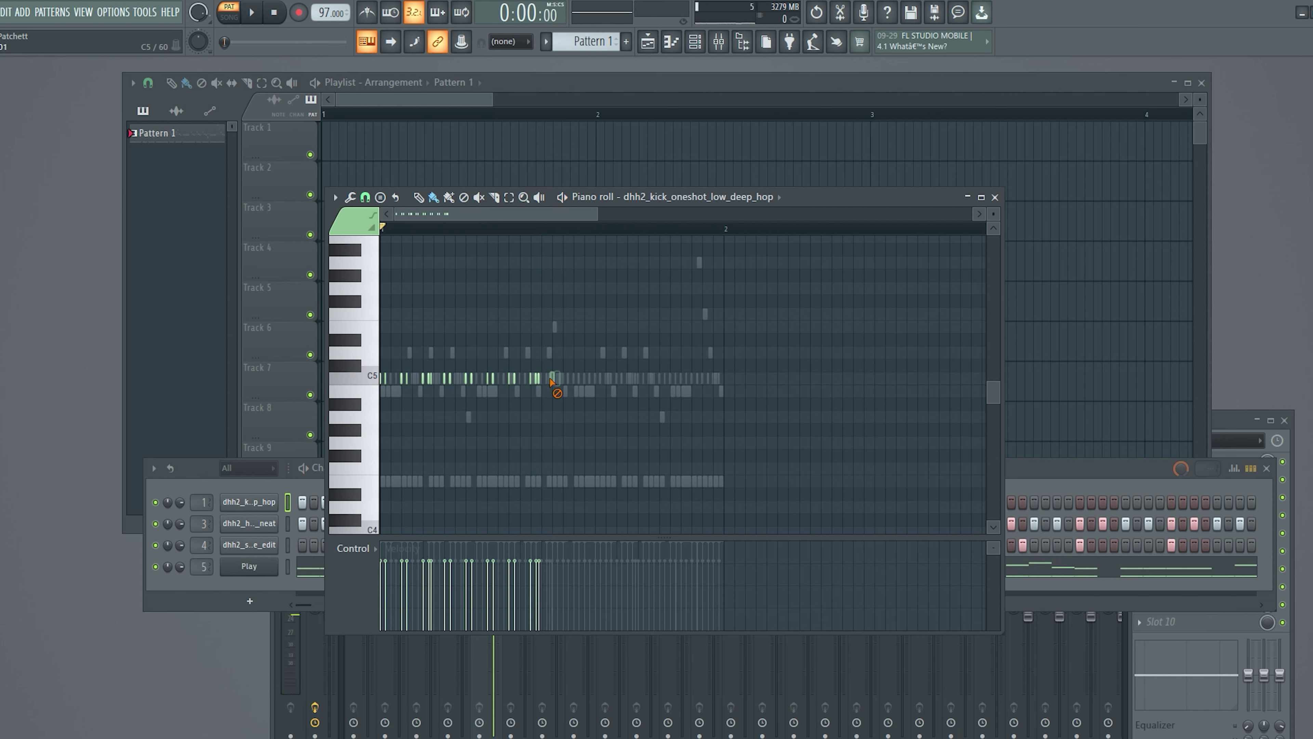
- Duplicate all the kick notes and align the copy with the start of the pattern's second half, at step 65
drag(589, 333, 313, 411)
key(ctrl+b)
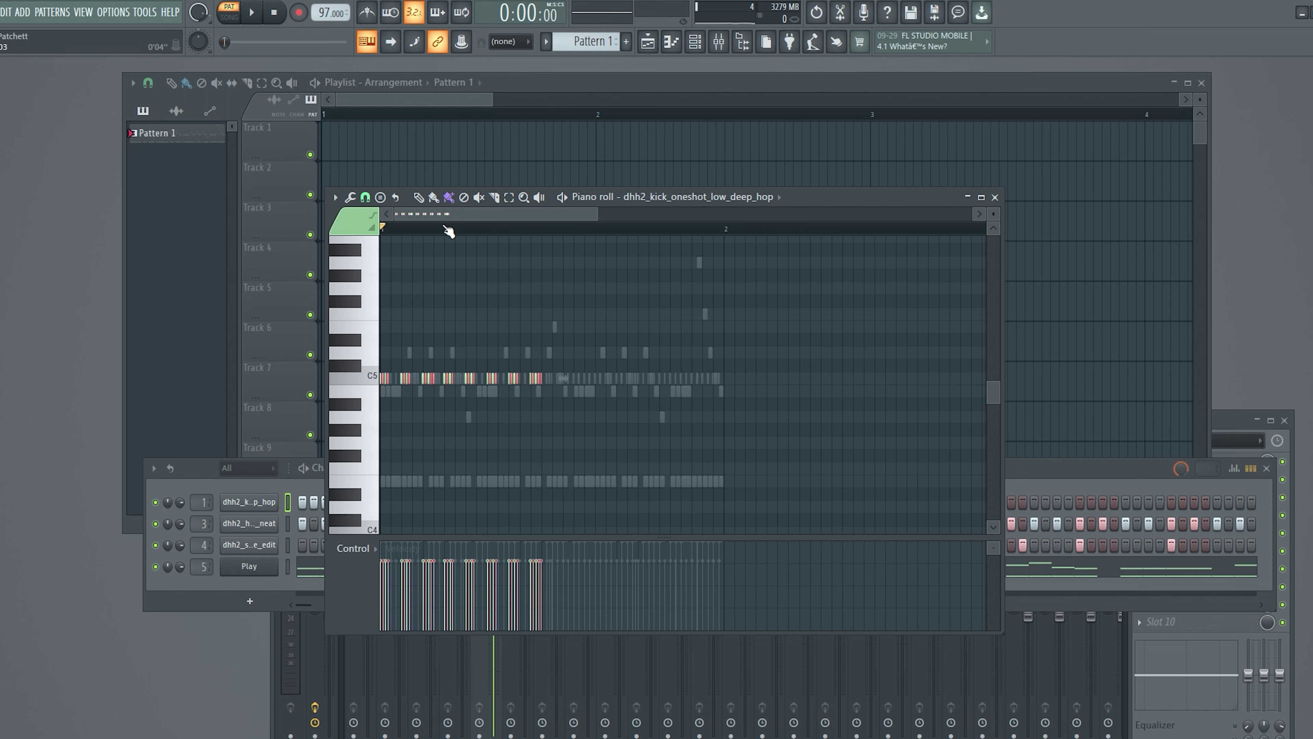
drag(460, 392, 631, 400)
scroll(581, 412, up, 6)
drag(461, 388, 458, 388)
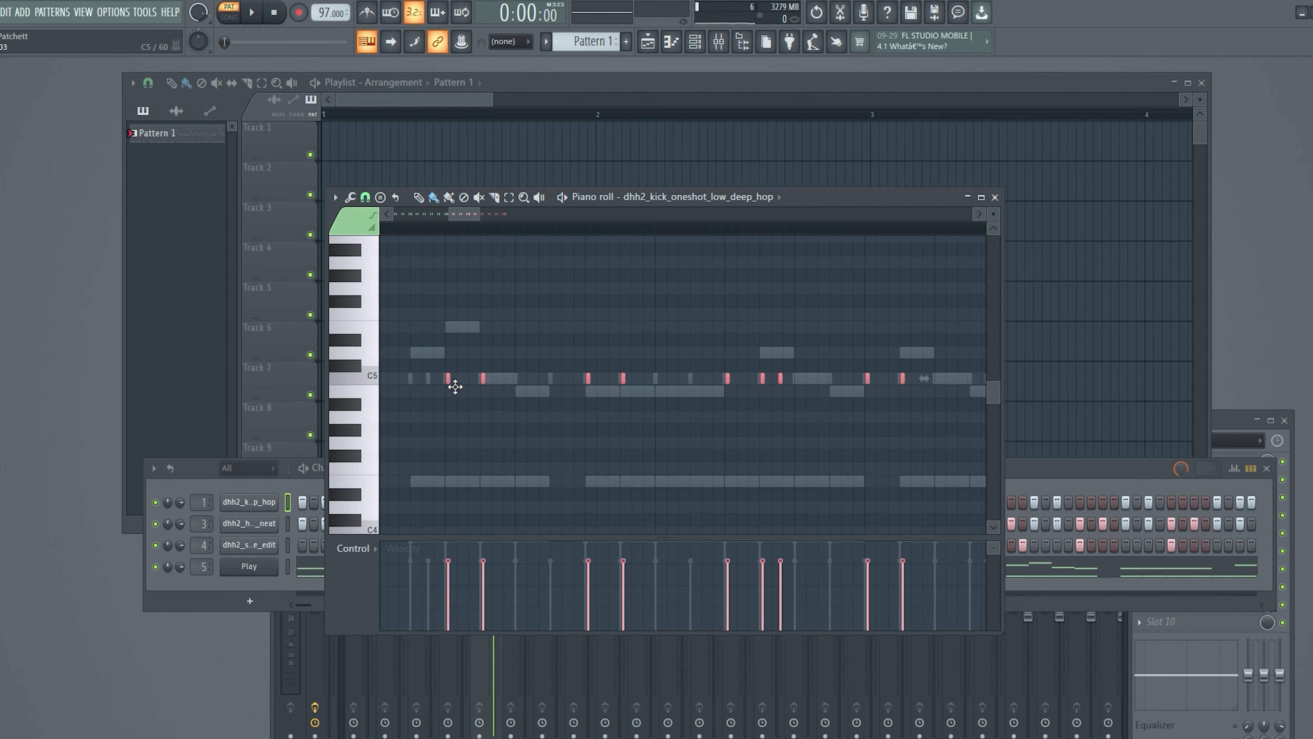
- Play back the pattern, close the kick's piano roll and review the drum rows through the end of the pattern
key(space)
scroll(545, 463, down, 3)
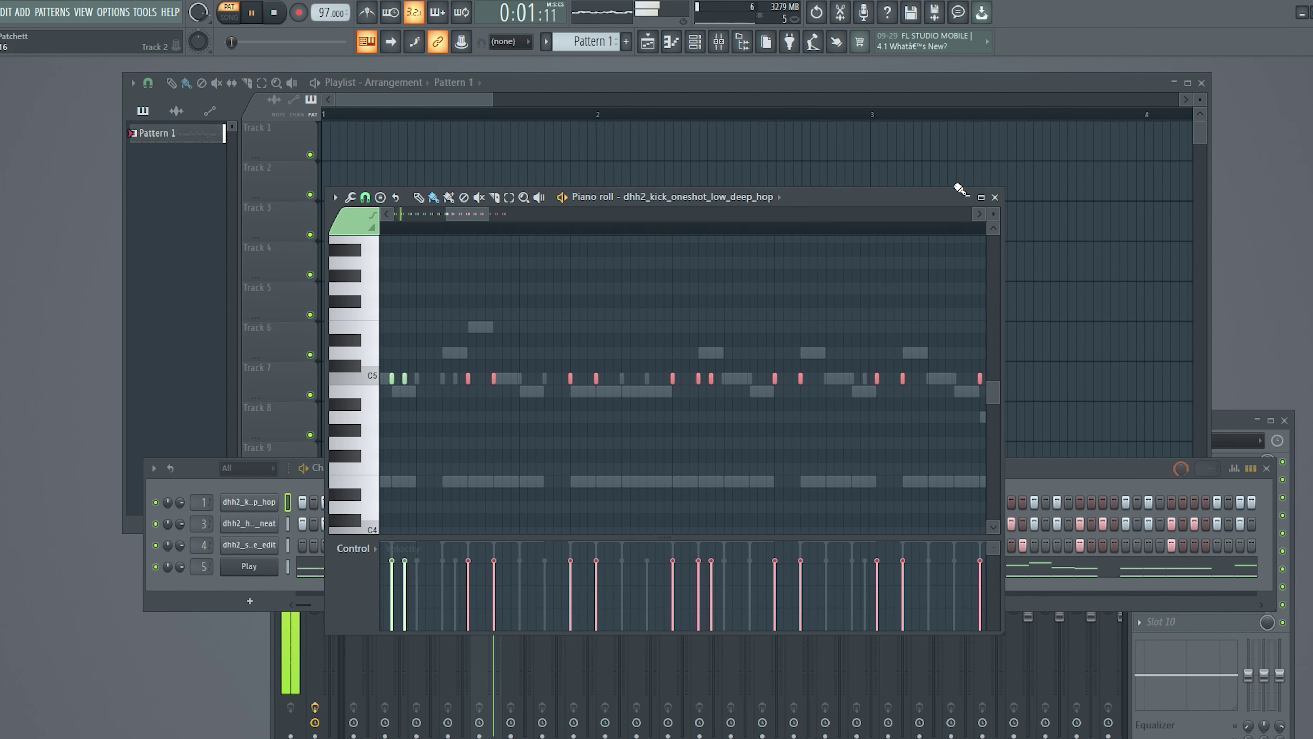
click(995, 197)
drag(309, 605, 359, 612)
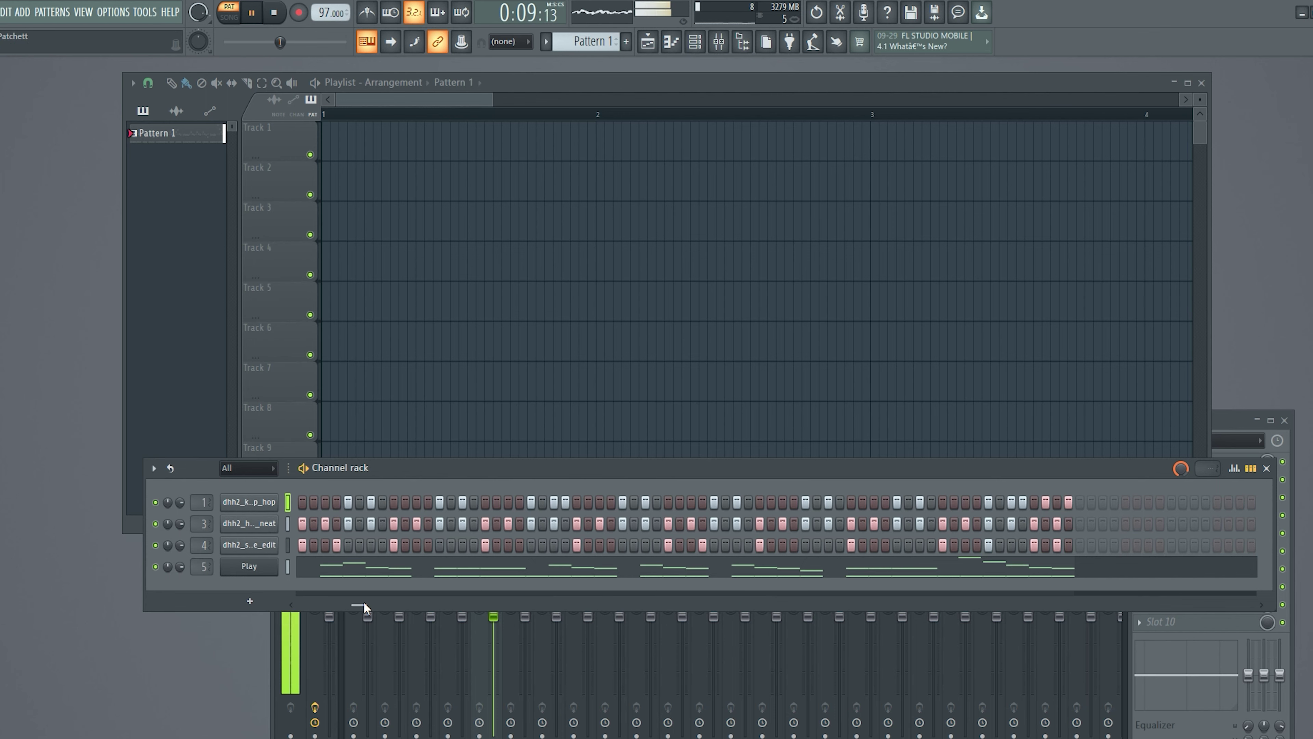
drag(363, 601, 355, 602)
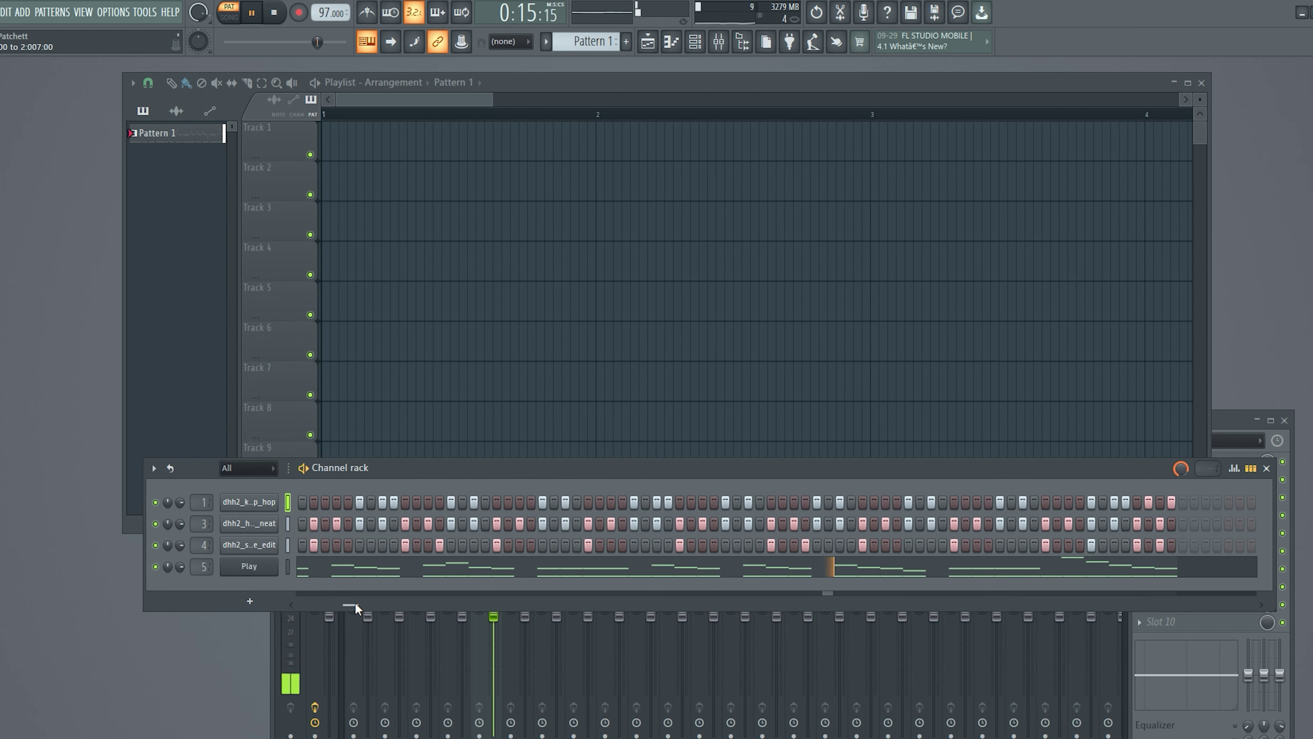
drag(355, 604, 354, 604)
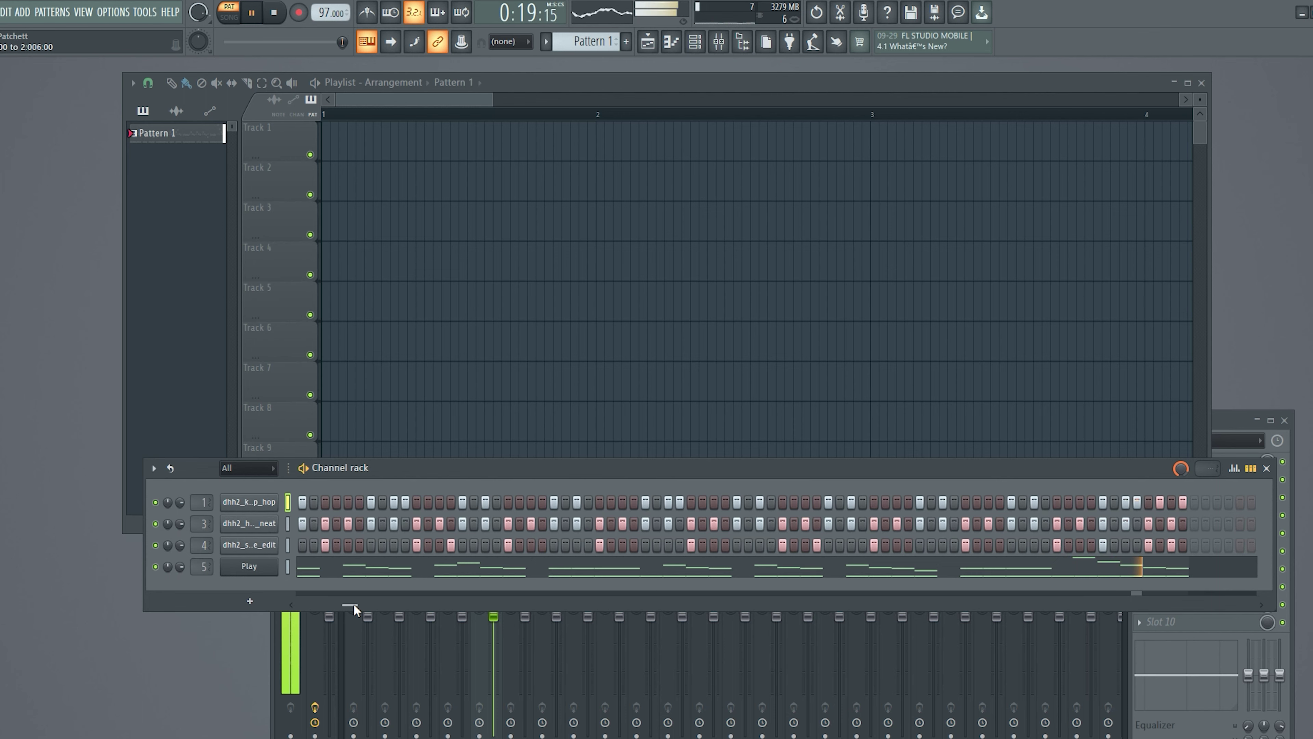
- On the piano instrument's player page, raise the ambience and master levels and move the lid position partway toward Closed
drag(353, 603, 313, 600)
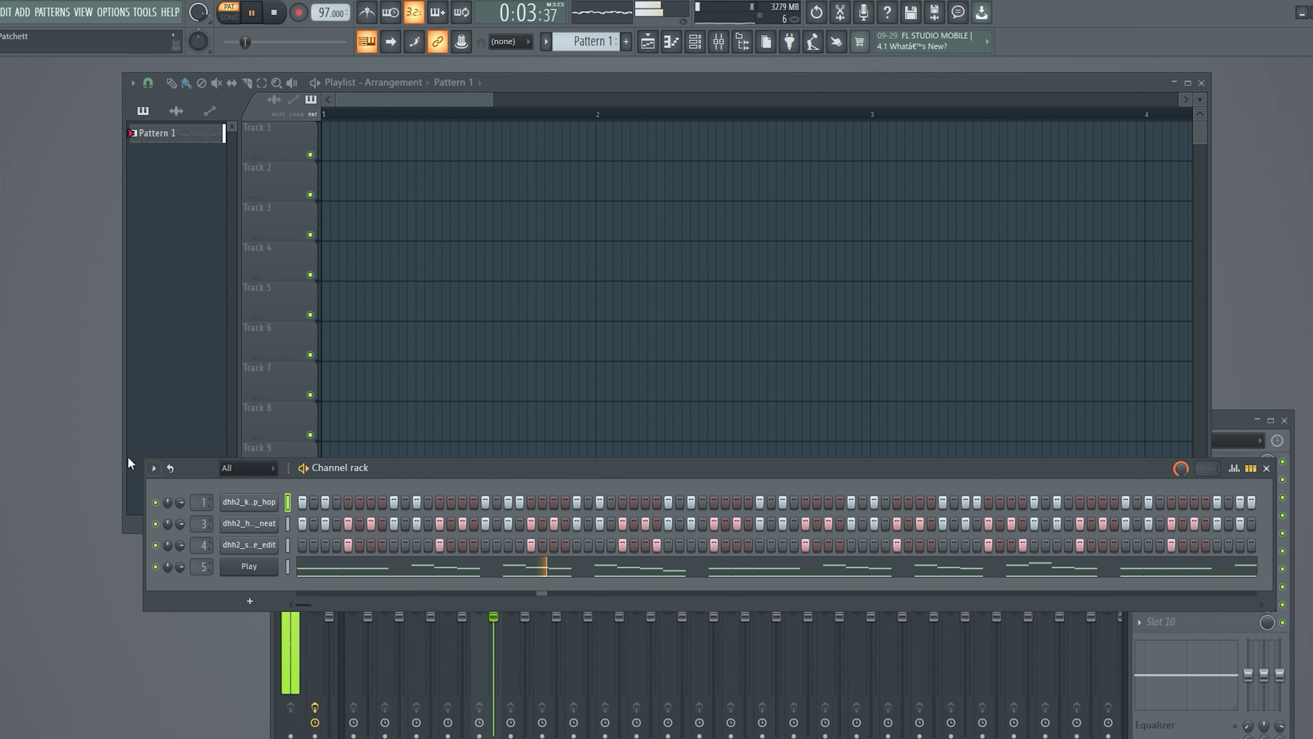
click(266, 568)
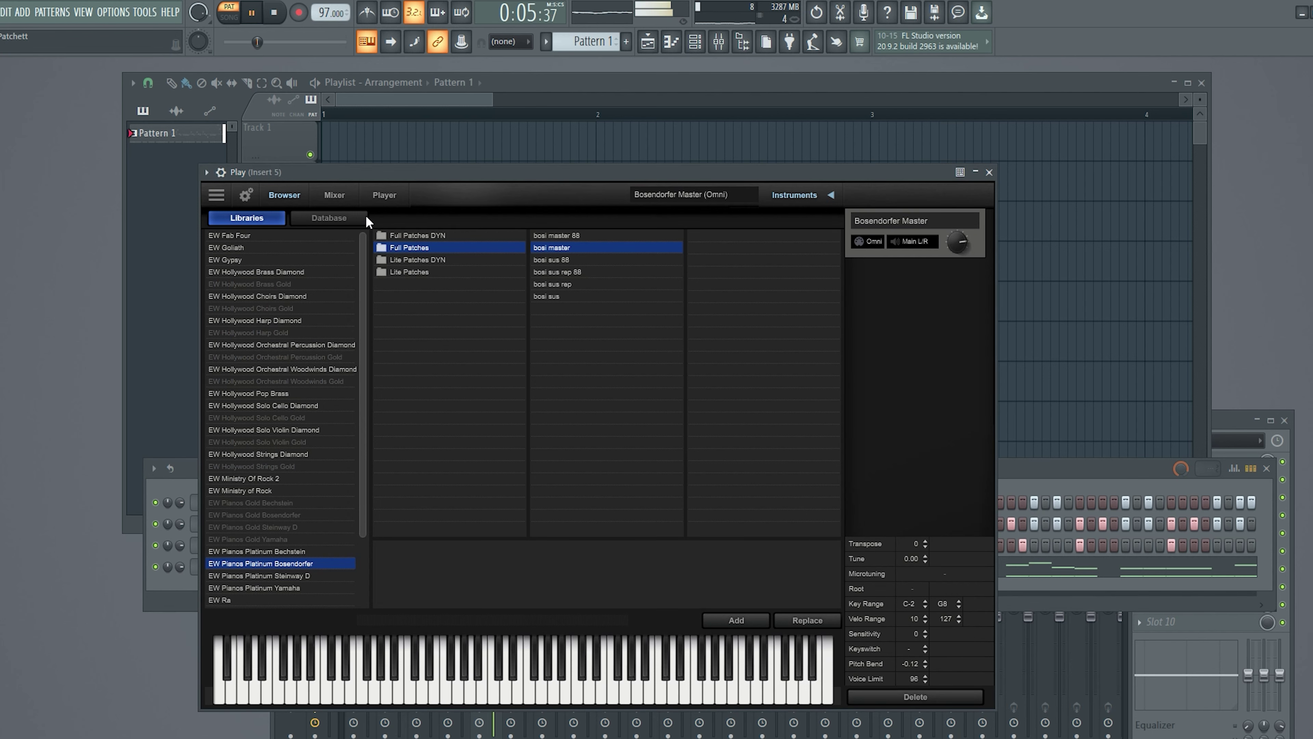
click(384, 196)
drag(806, 255, 805, 225)
drag(786, 455, 785, 420)
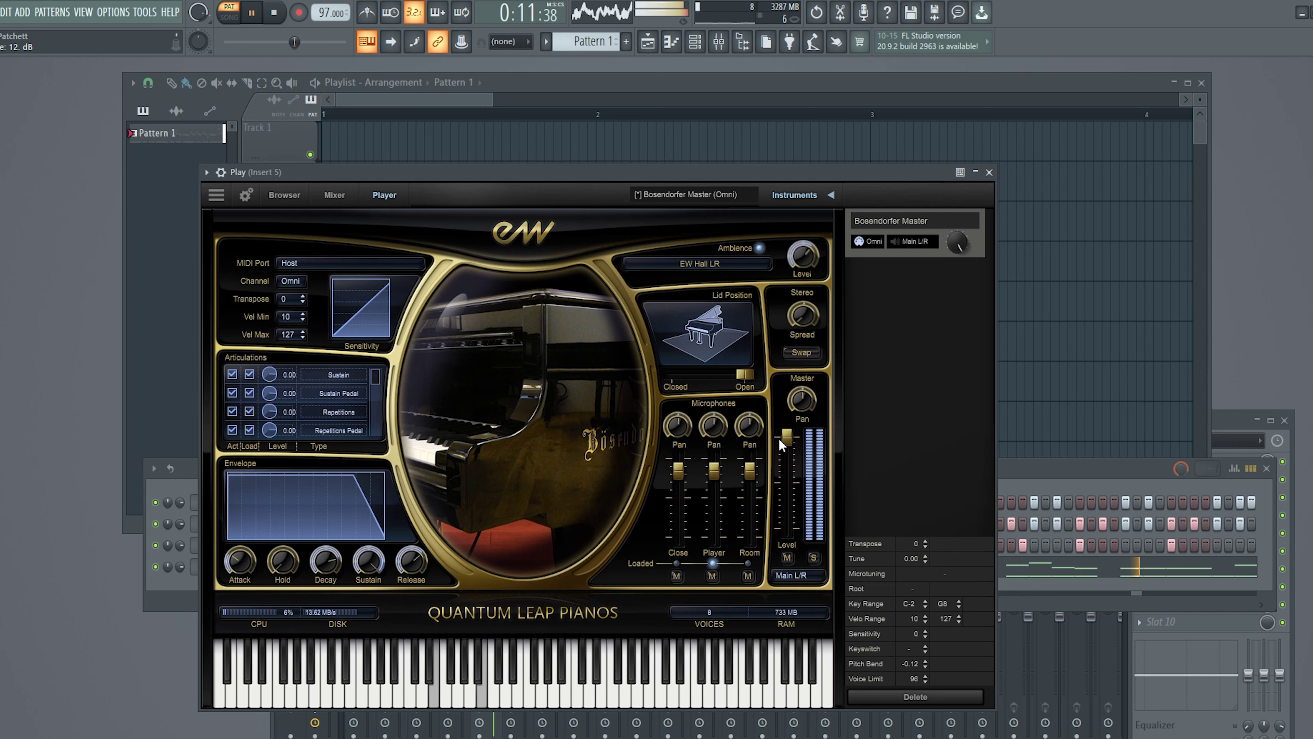
drag(744, 371, 717, 377)
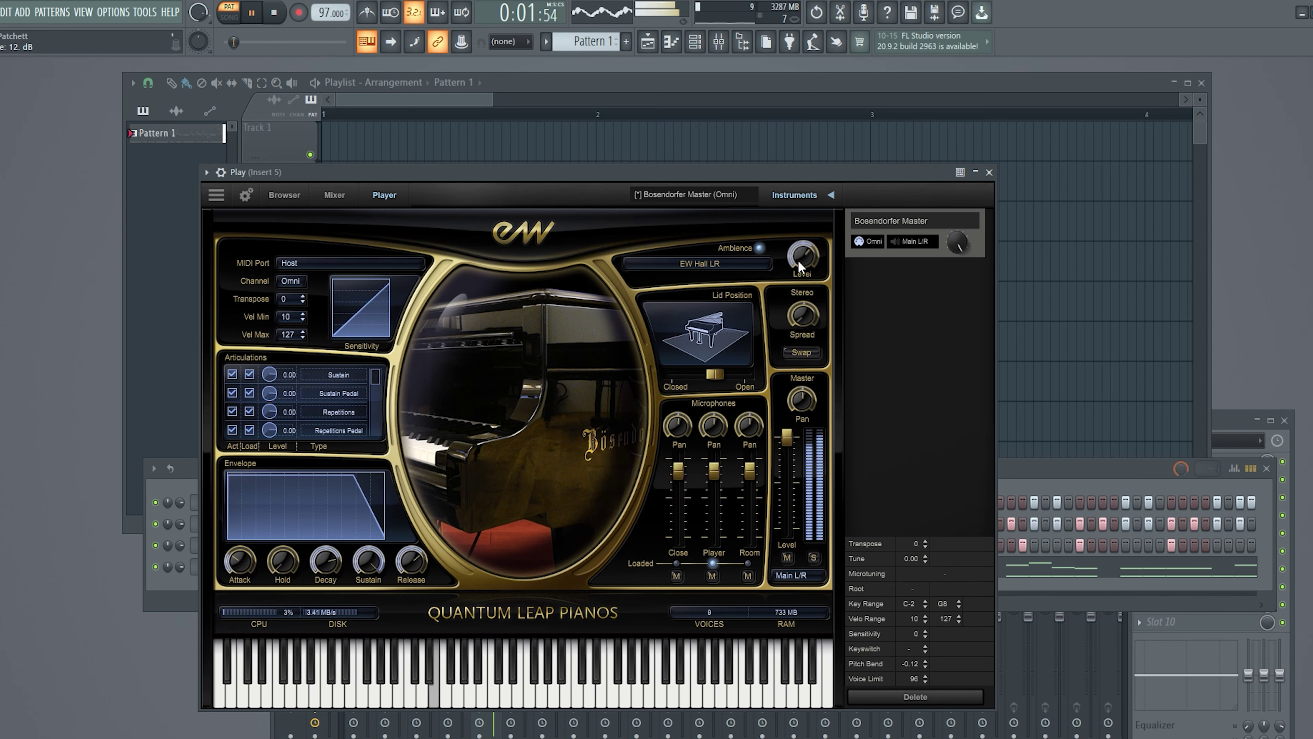
click(990, 172)
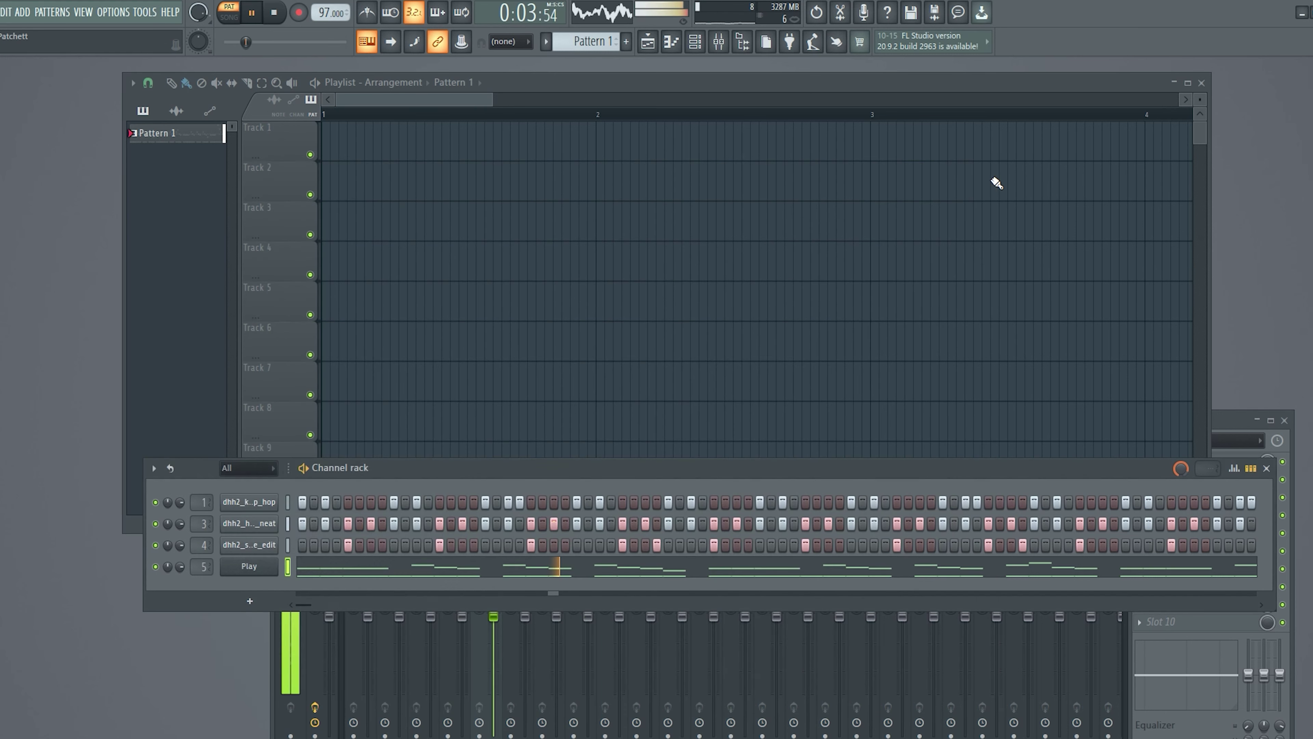
- Reopen the piano instrument to adjust its stereo spread and slightly lower the master level, and close it
click(250, 567)
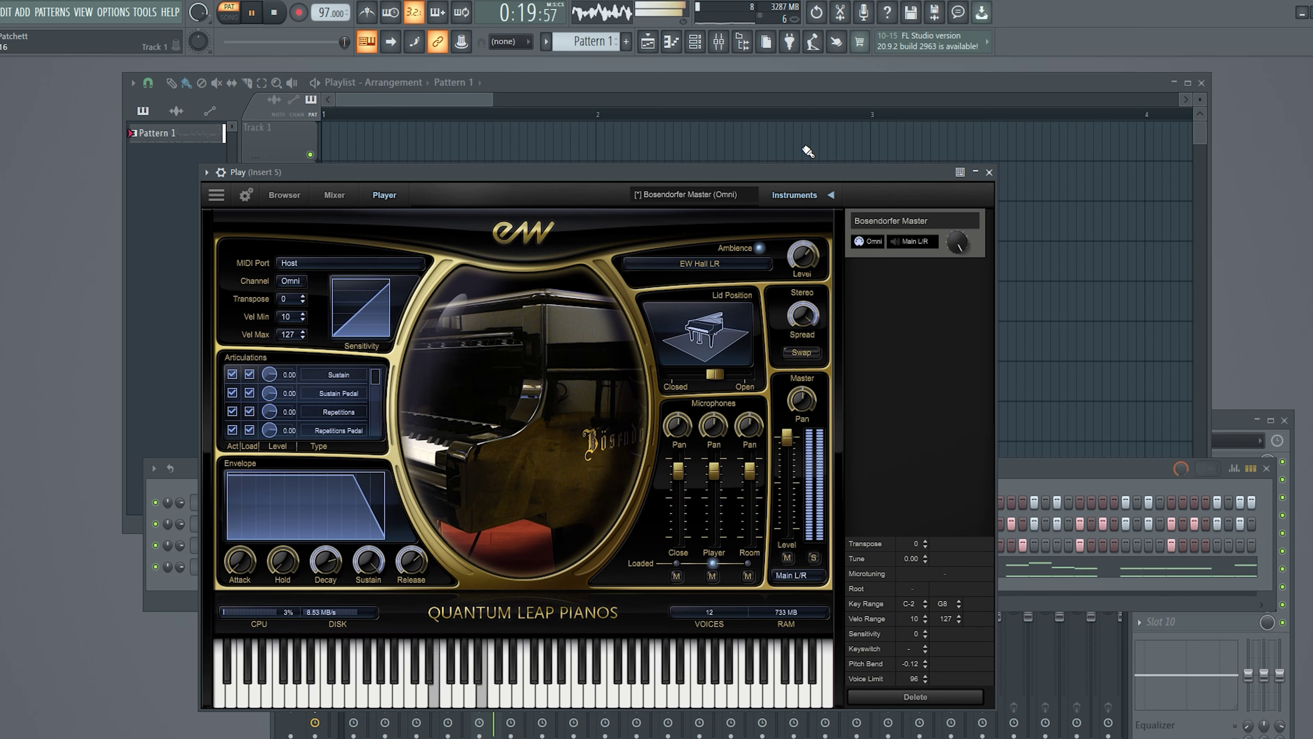
drag(801, 321, 828, 483)
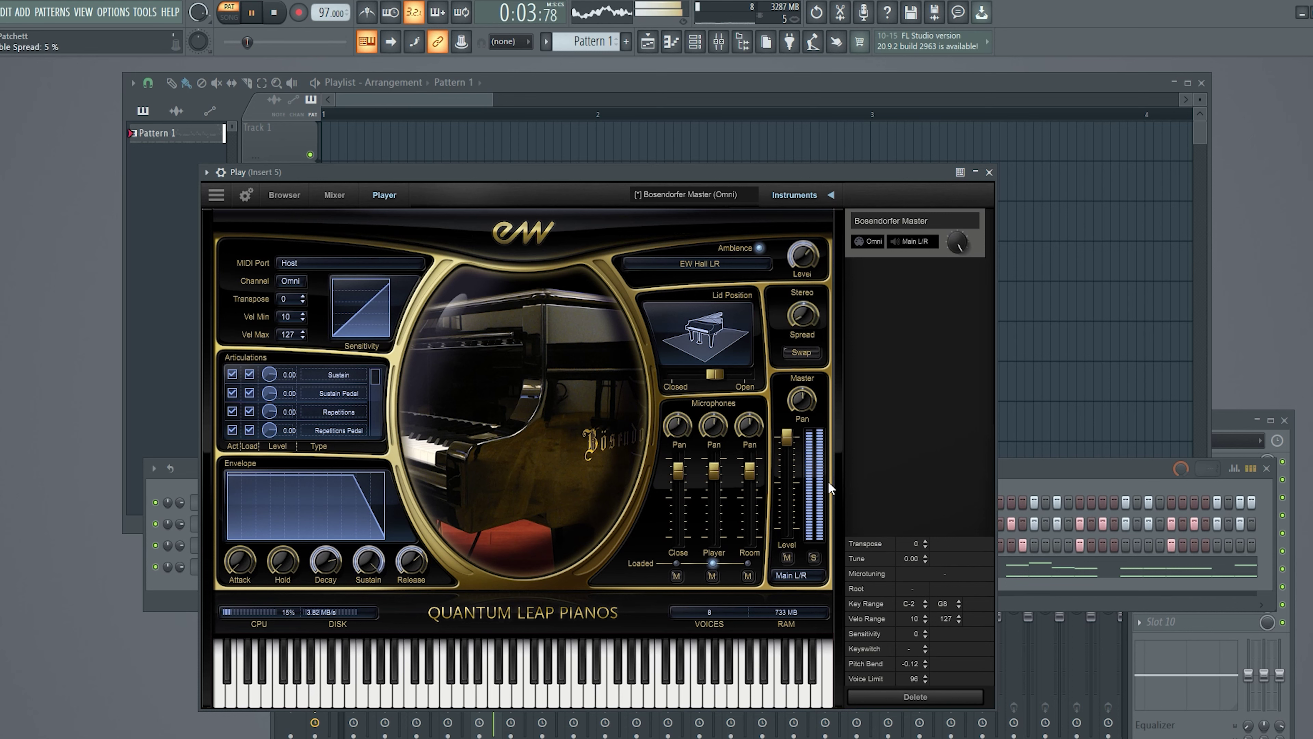
drag(806, 273, 753, 202)
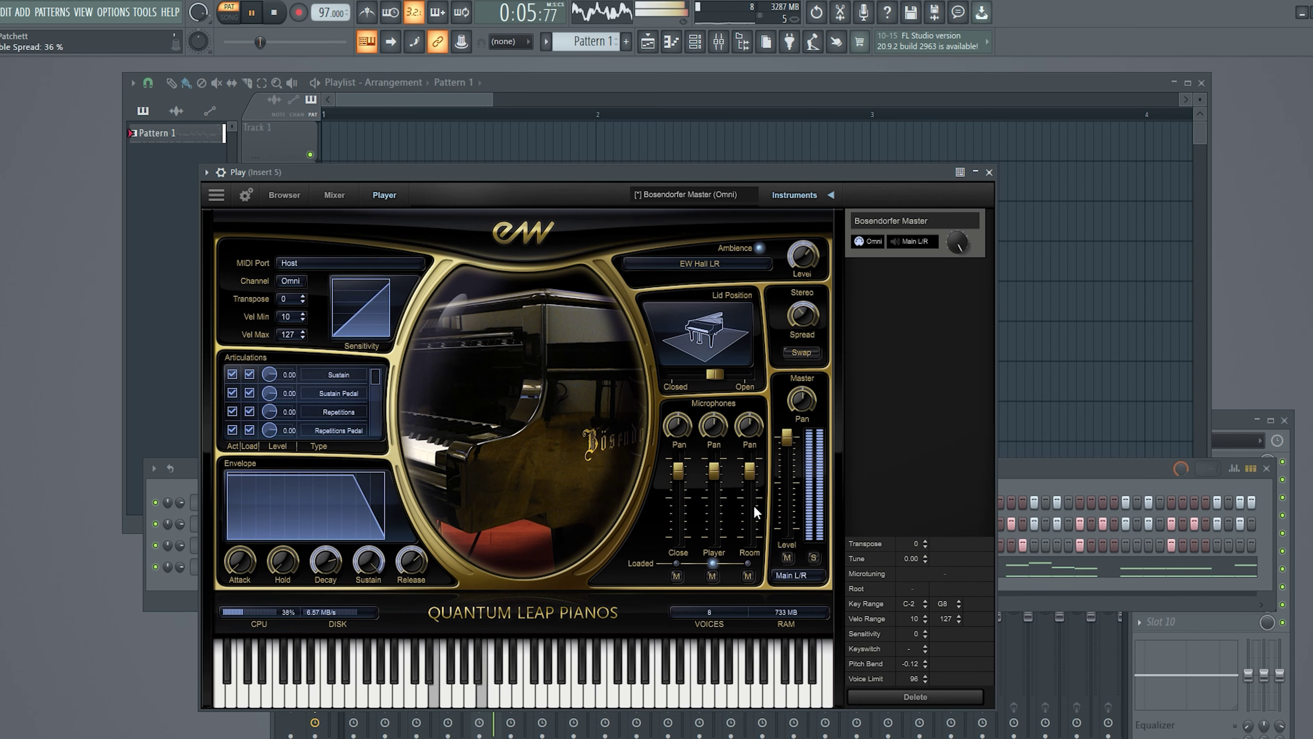
mouse_move(787, 439)
mouse_down()
mouse_move(790, 457)
mouse_move(787, 445)
mouse_up()
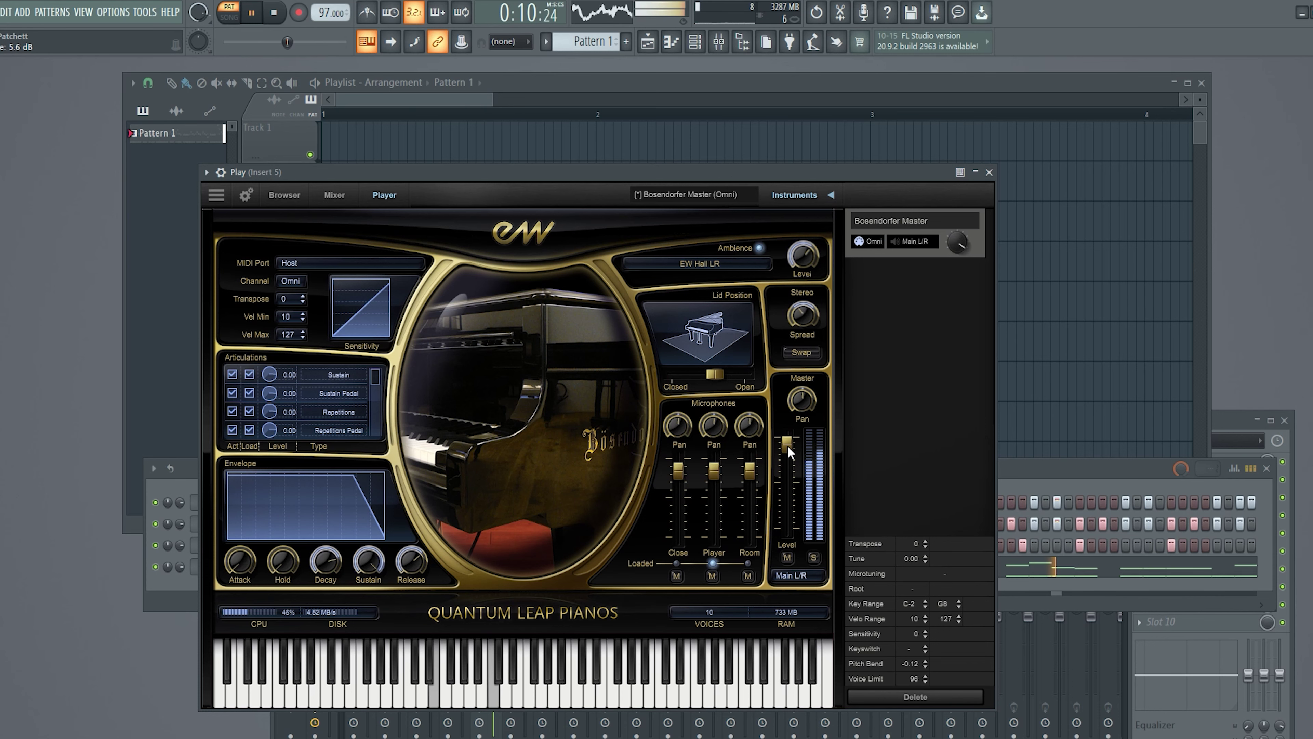
click(989, 172)
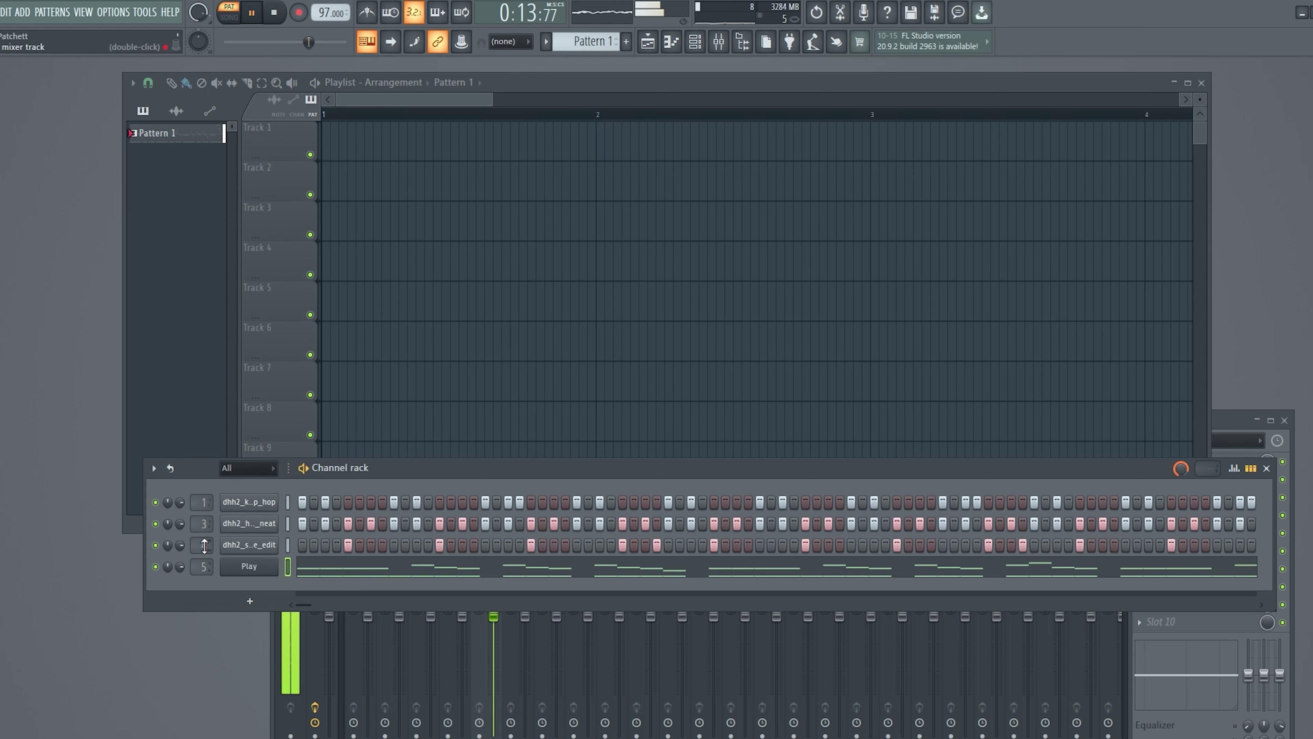
- Route the hi-hat, snare and piano channels to mixer tracks 2, 3 and 4, and add Fruity Parametric EQ 2 to Insert 4
drag(207, 536, 209, 575)
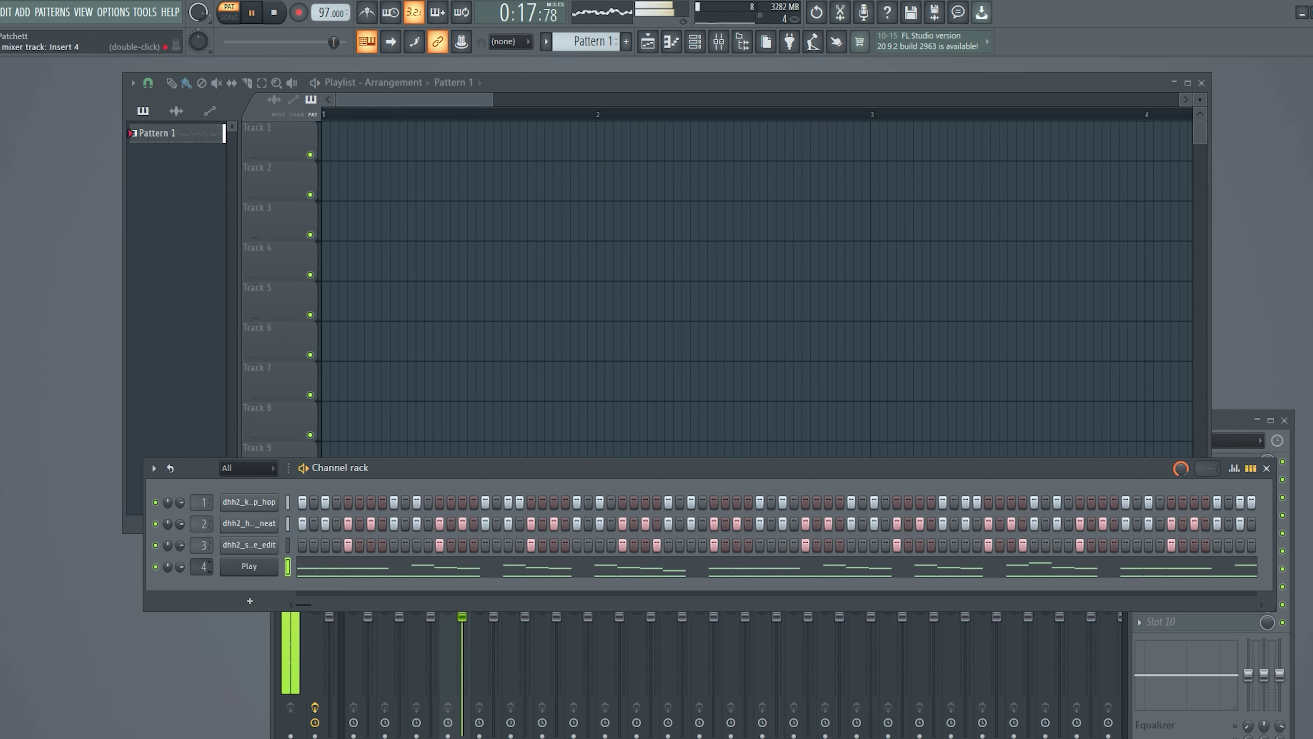
click(278, 705)
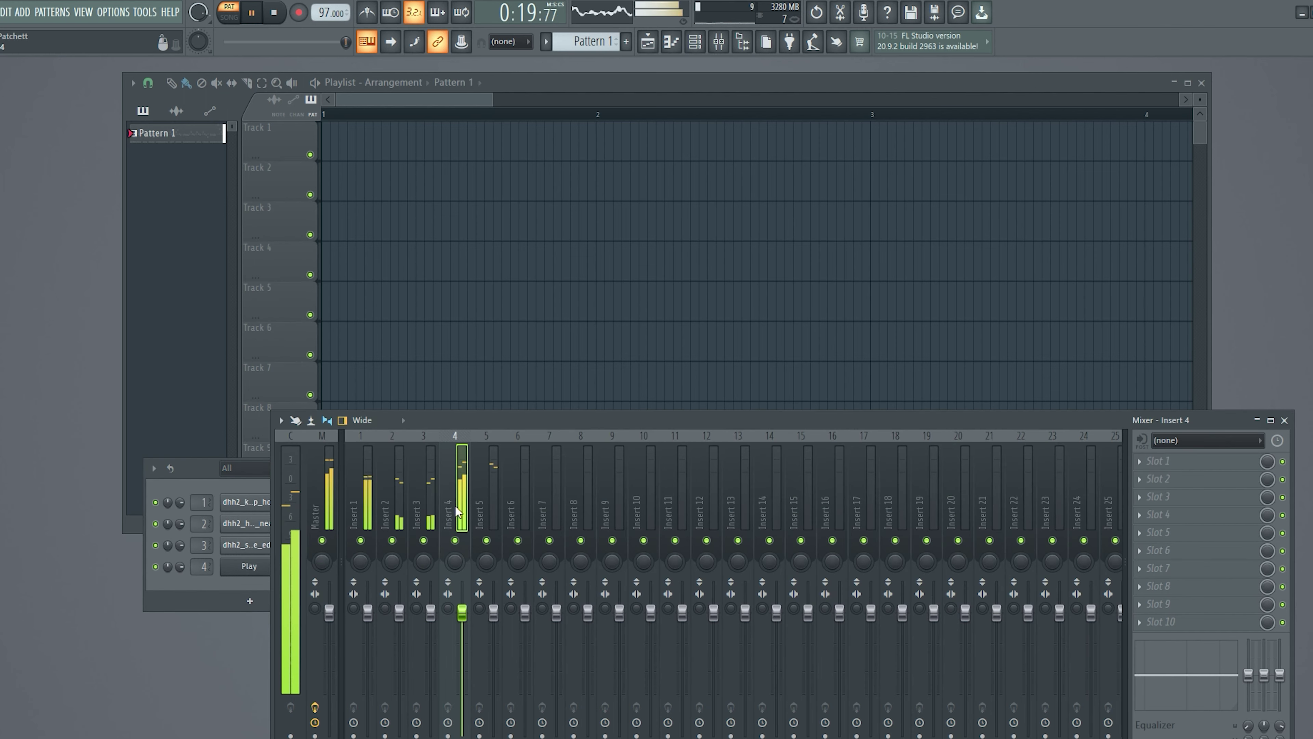
click(1140, 461)
click(737, 340)
- Cut two lower bands and boost a higher band in the piano's equalizer, and close the EQ and mixer
drag(275, 173, 524, 168)
mouse_move(402, 293)
mouse_down()
mouse_move(395, 233)
mouse_move(394, 317)
mouse_up()
drag(331, 284, 334, 323)
drag(521, 282, 503, 252)
click(712, 167)
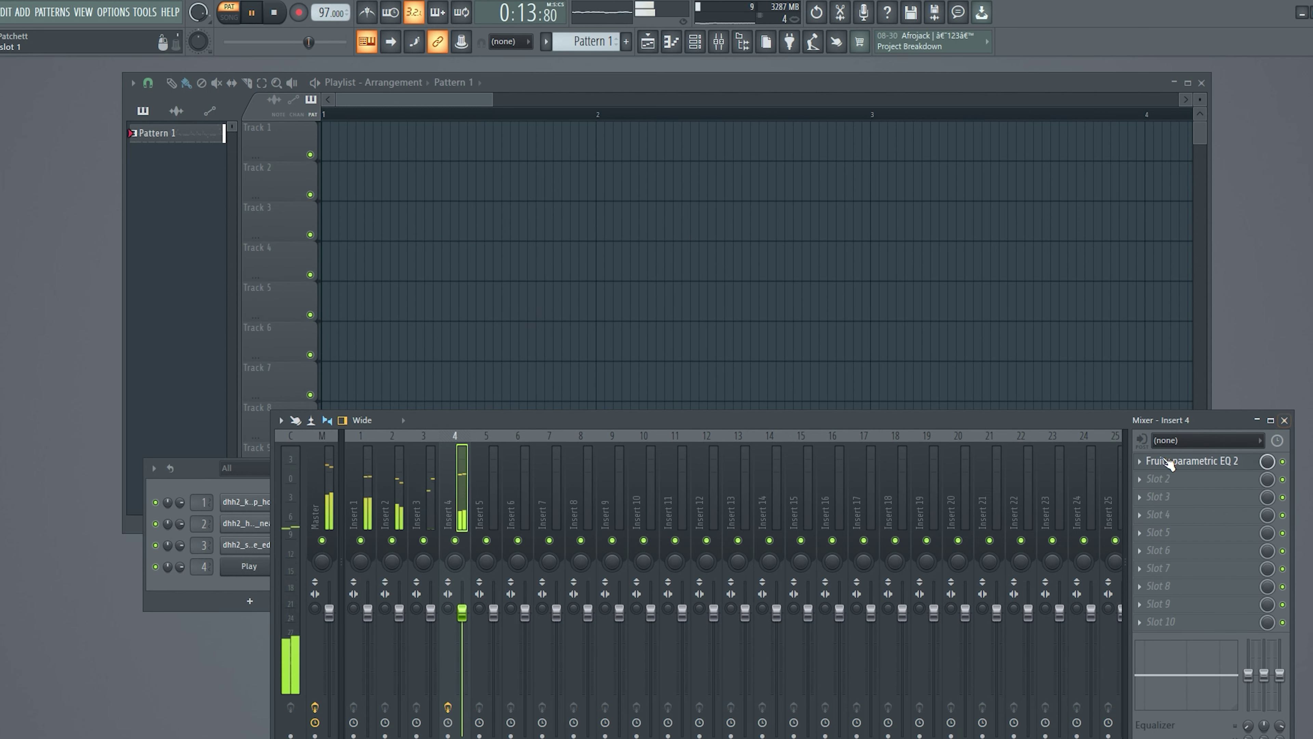
click(1285, 420)
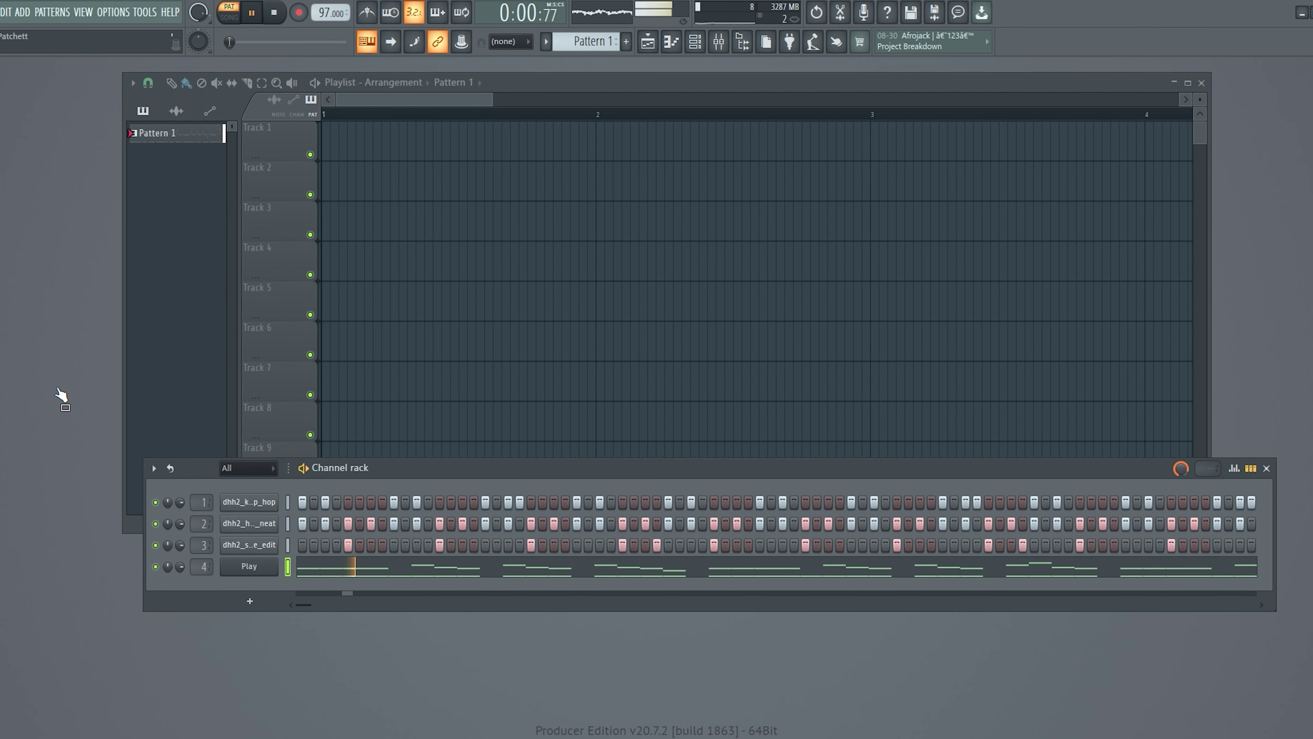
- Stop playback, add a second Play instrument below the piano and show its library browser
key(space)
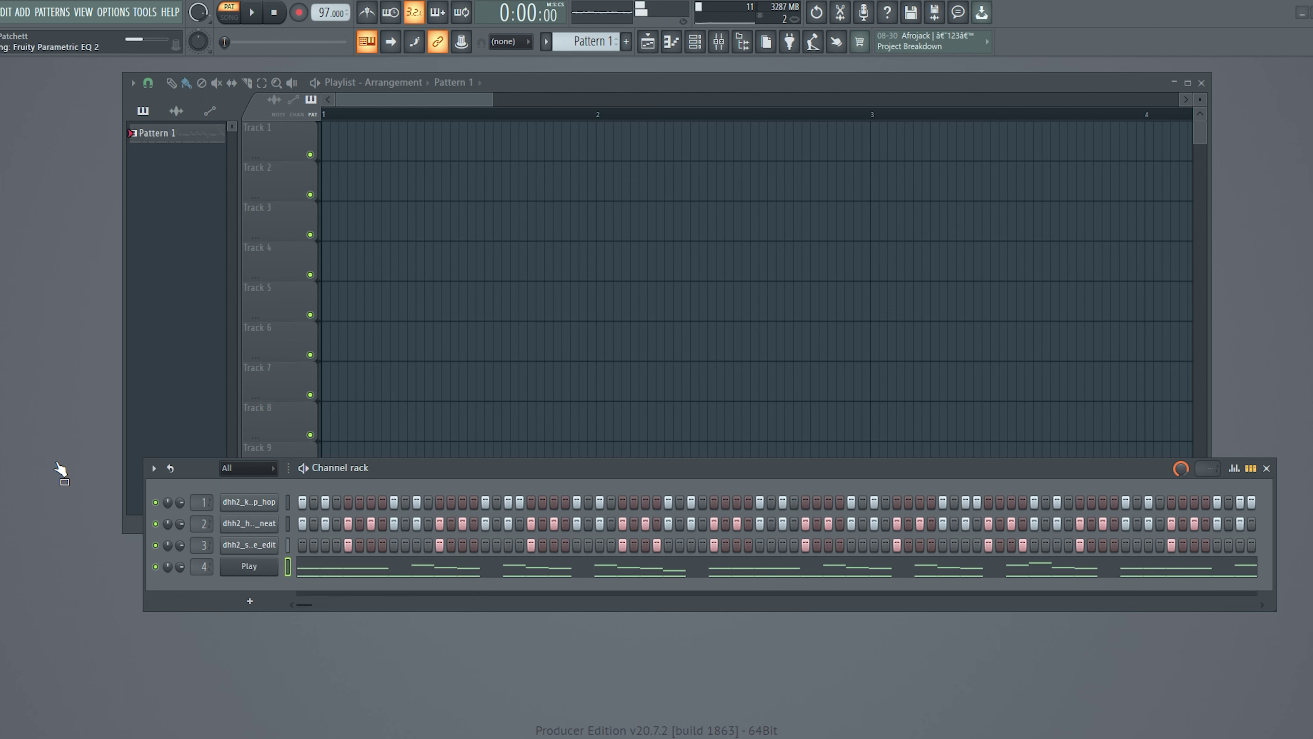
drag(288, 581, 262, 594)
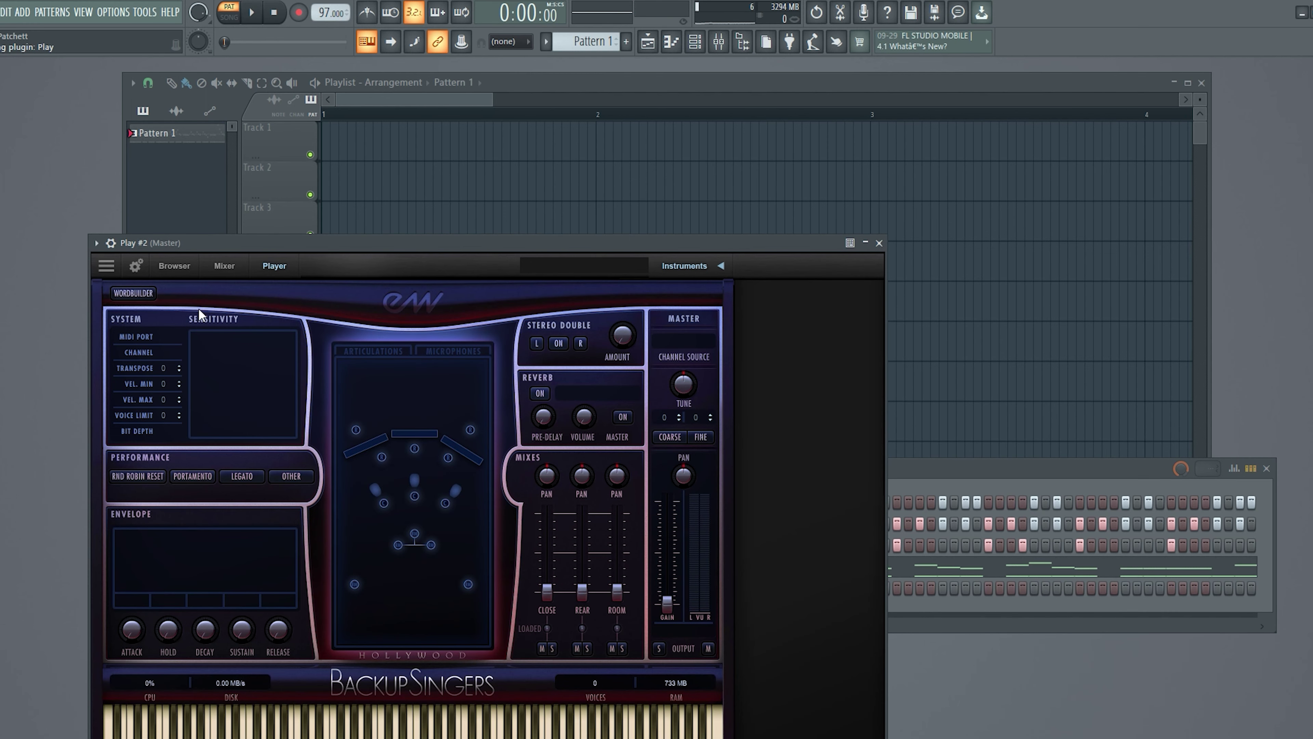
click(173, 266)
drag(202, 239, 343, 208)
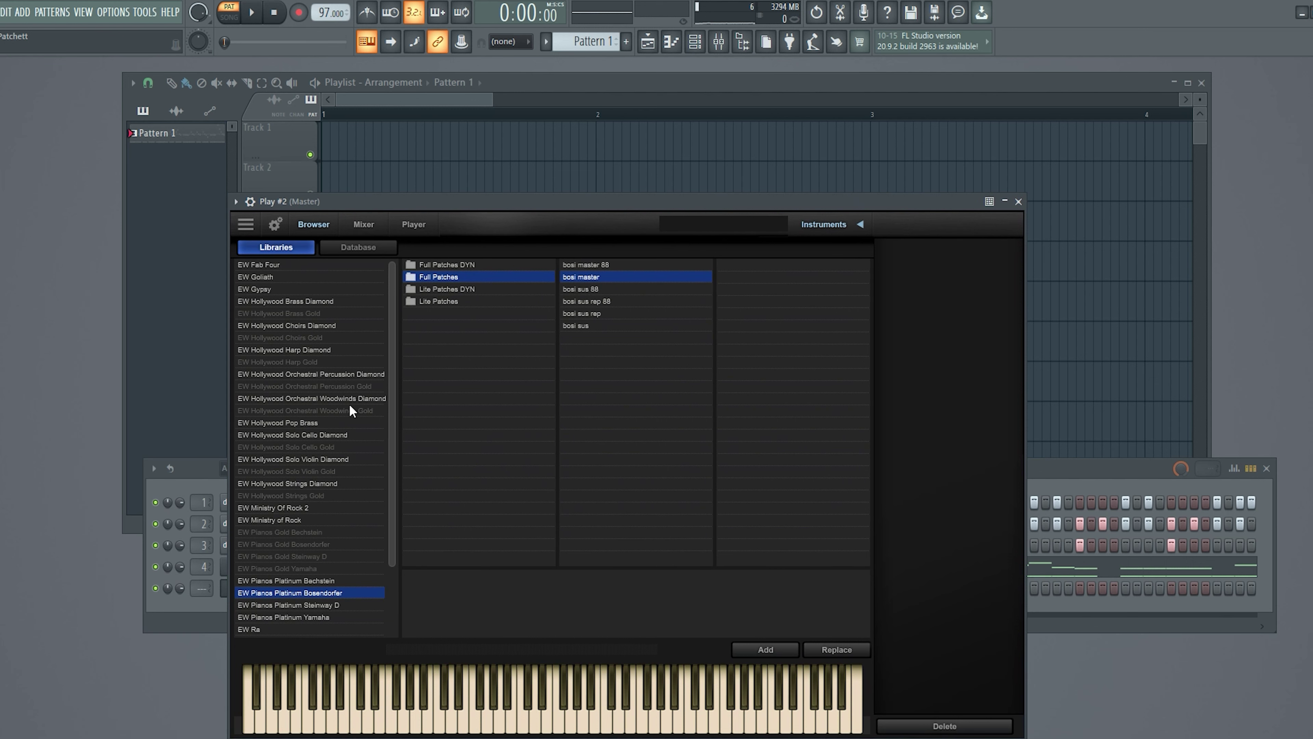
- Load Full STR 3 NV NV VB MV RR from EW Hollywood Strings Diamond, Full Strings, 03 Legacy, and close the instrument
click(305, 483)
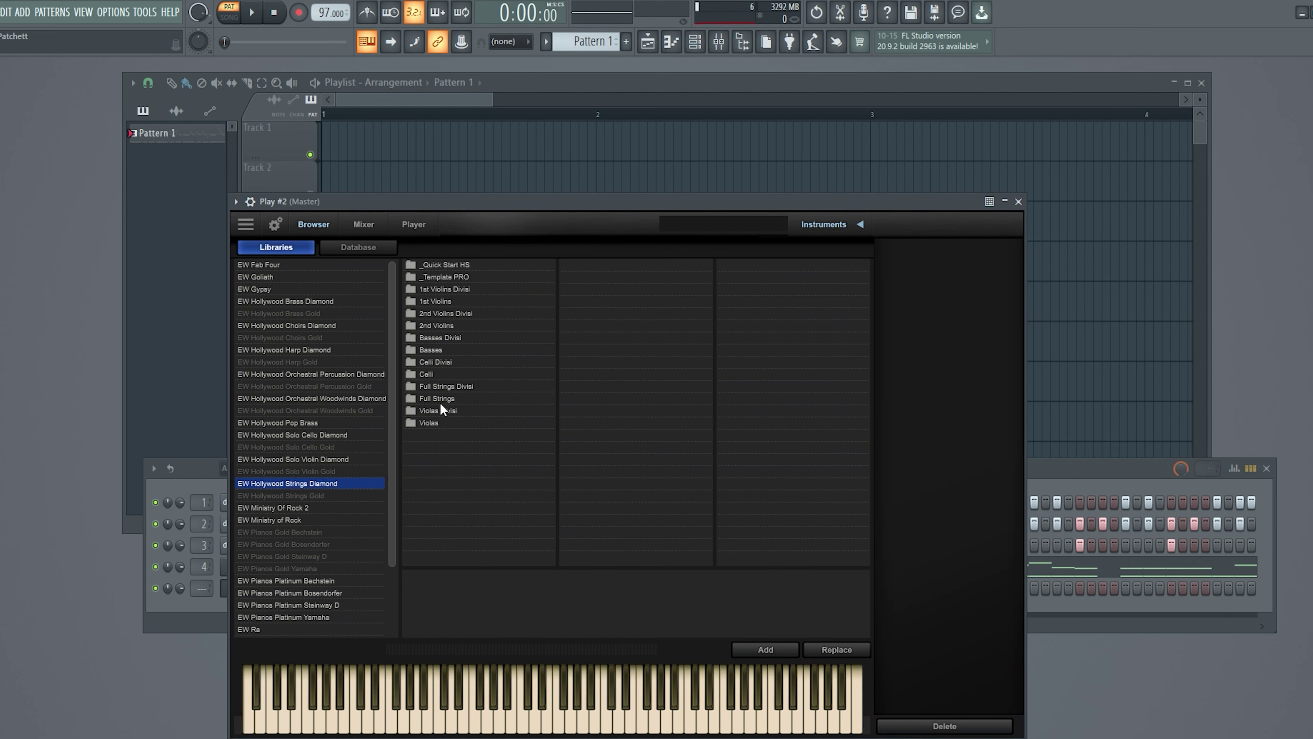
click(600, 290)
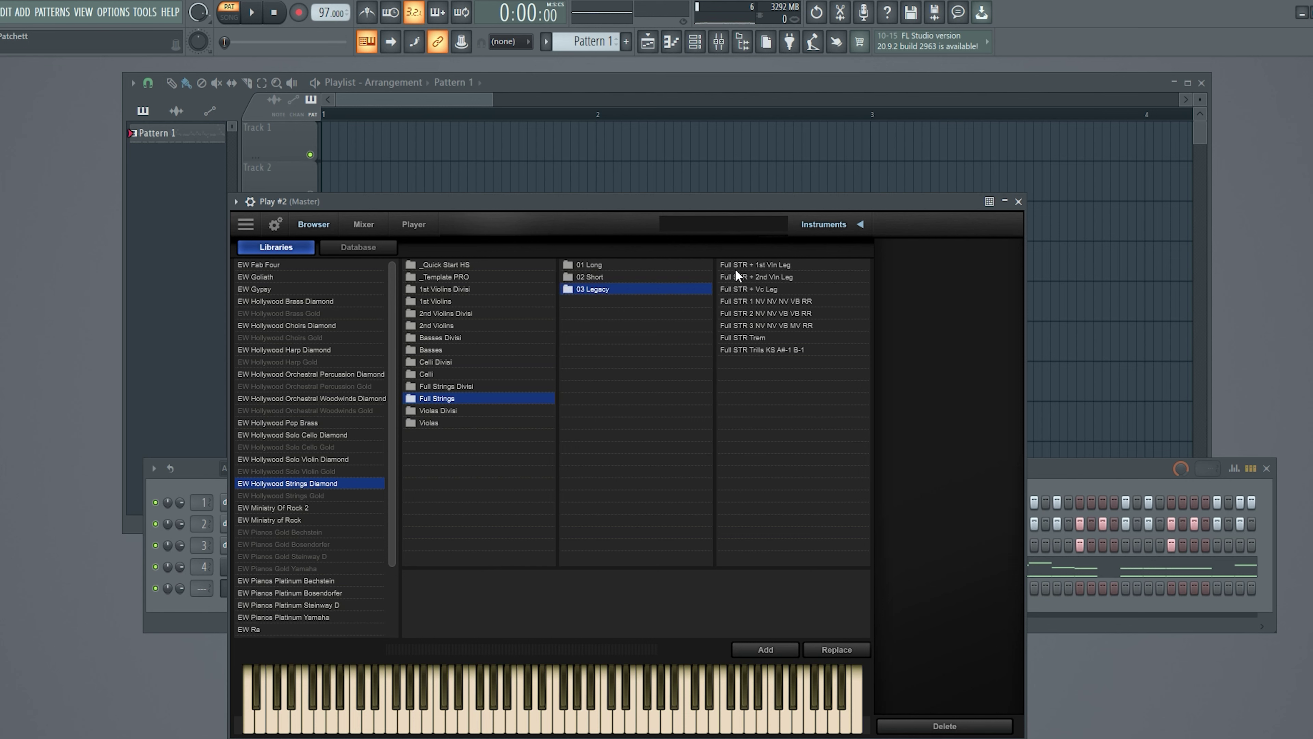
double_click(782, 326)
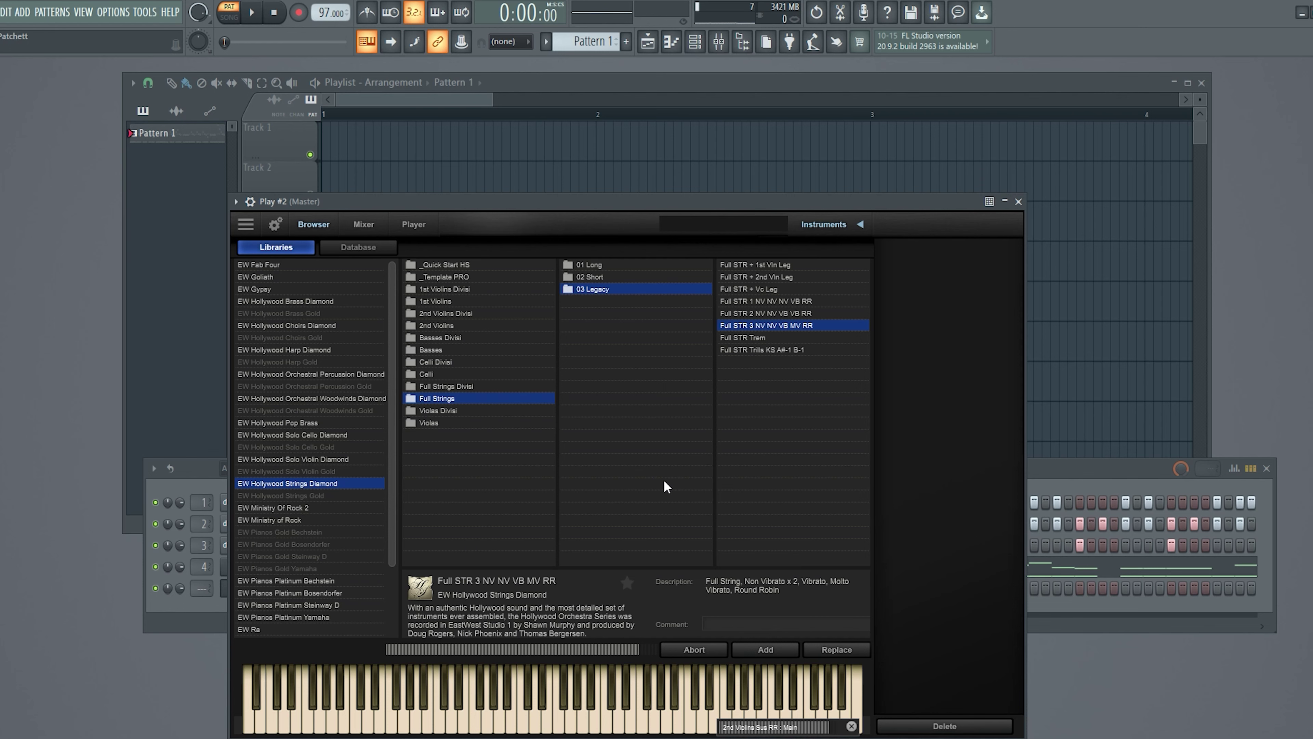
click(1018, 202)
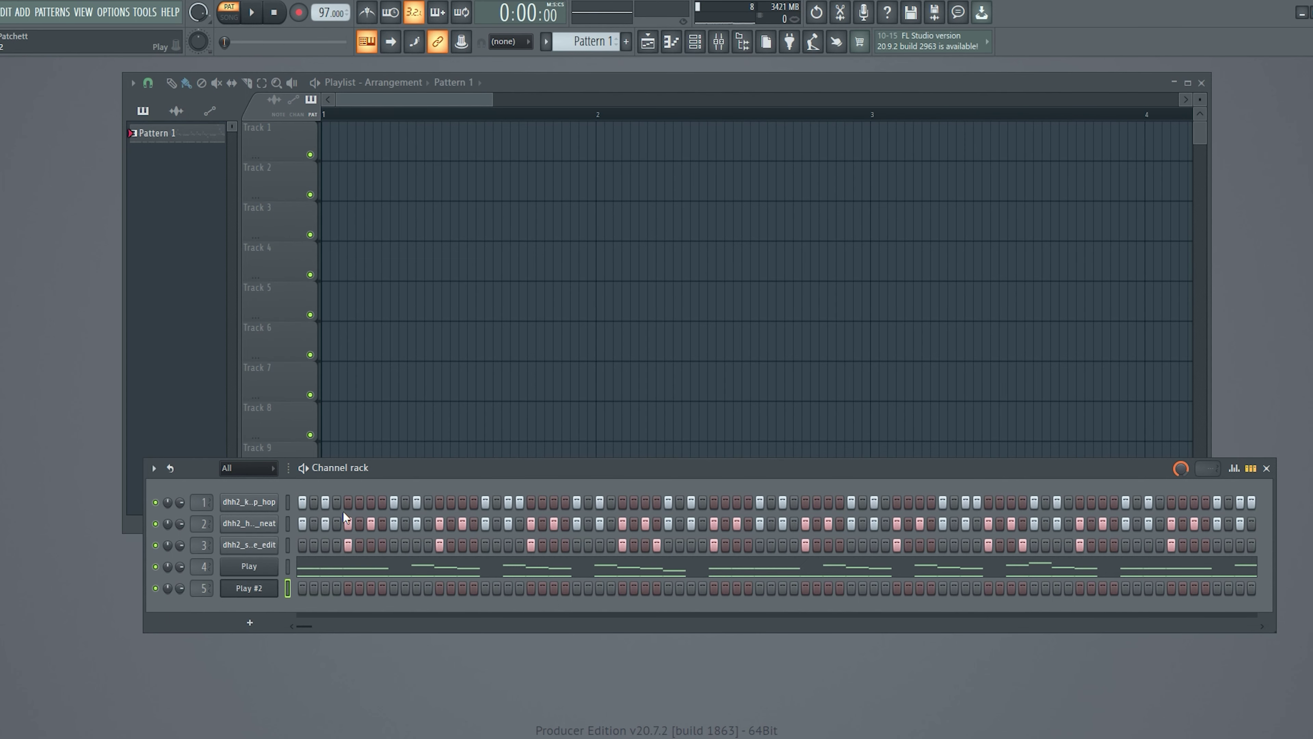
- Draw a four-note strings phrase of E4, B4, C5 and B4 from the pattern's start and play it back
key(F7)
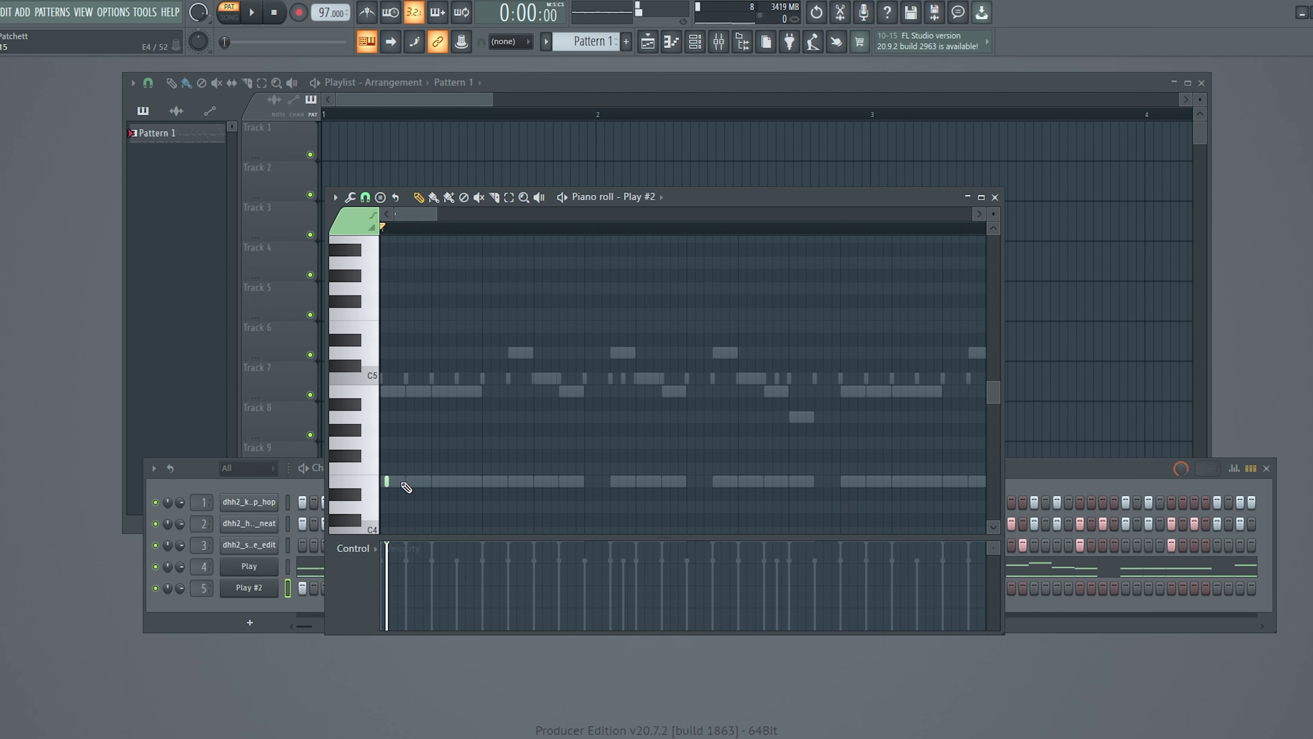
drag(395, 490, 339, 502)
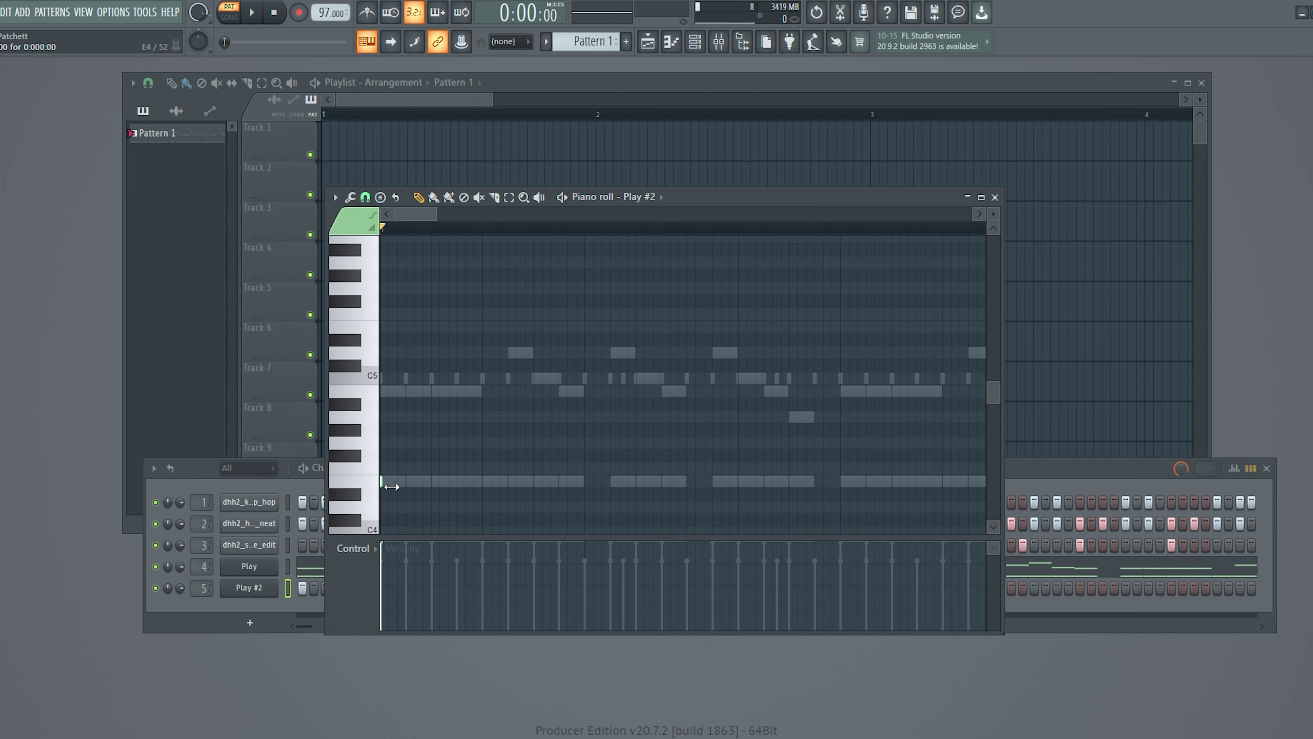
drag(417, 496, 417, 496)
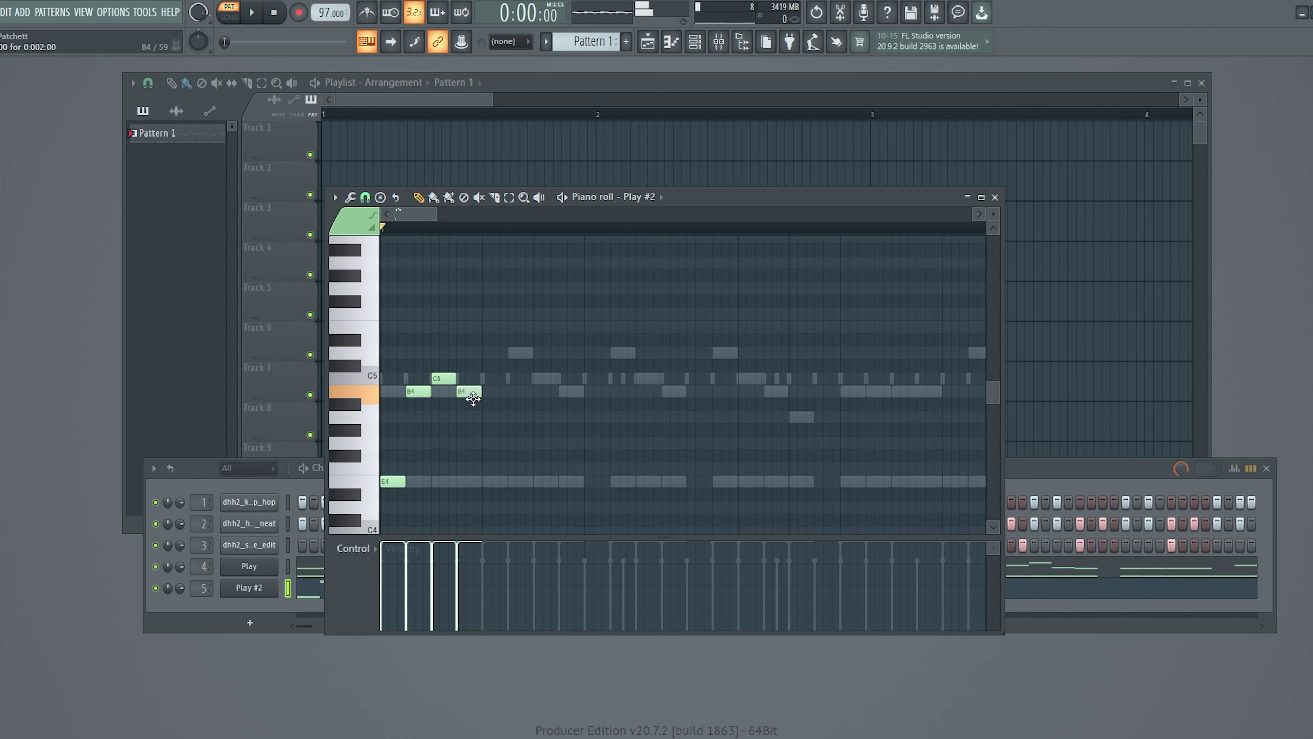
key(ctrl+z)
scroll(481, 419, up, 3)
key(space)
scroll(449, 447, down, 1)
key(space)
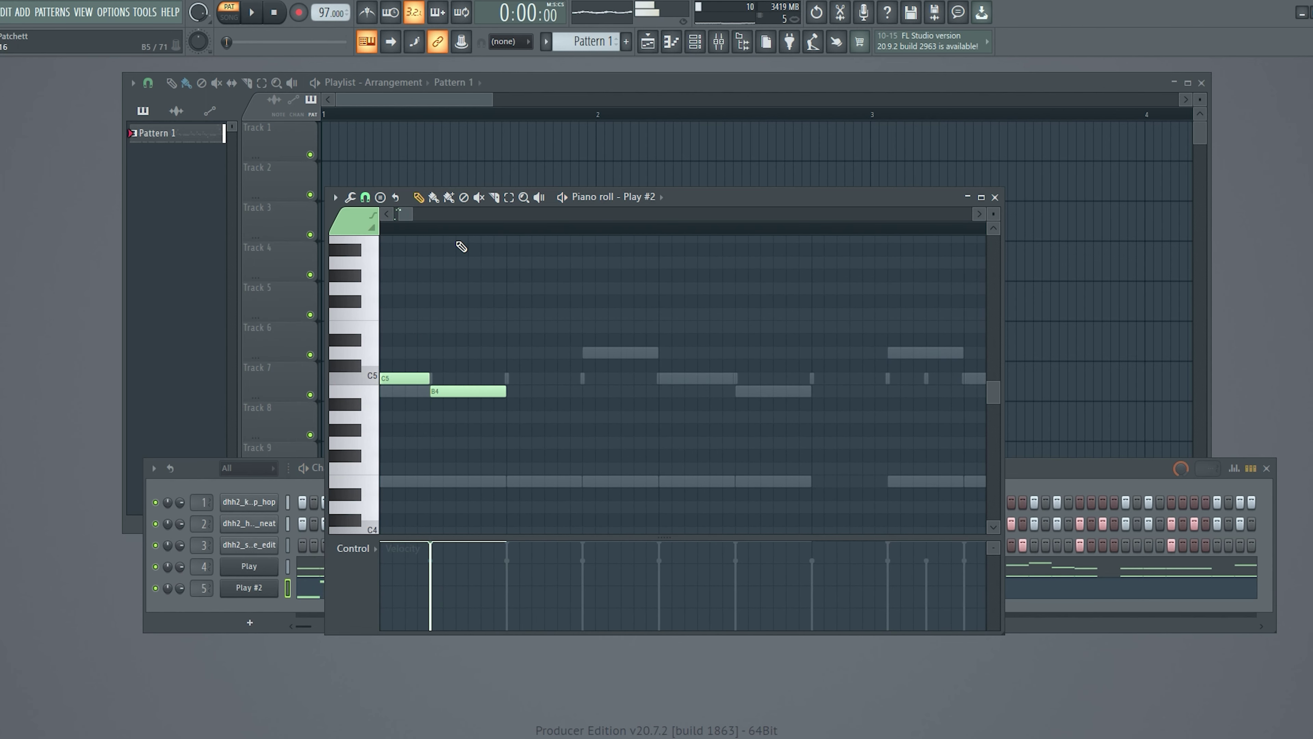
key(space)
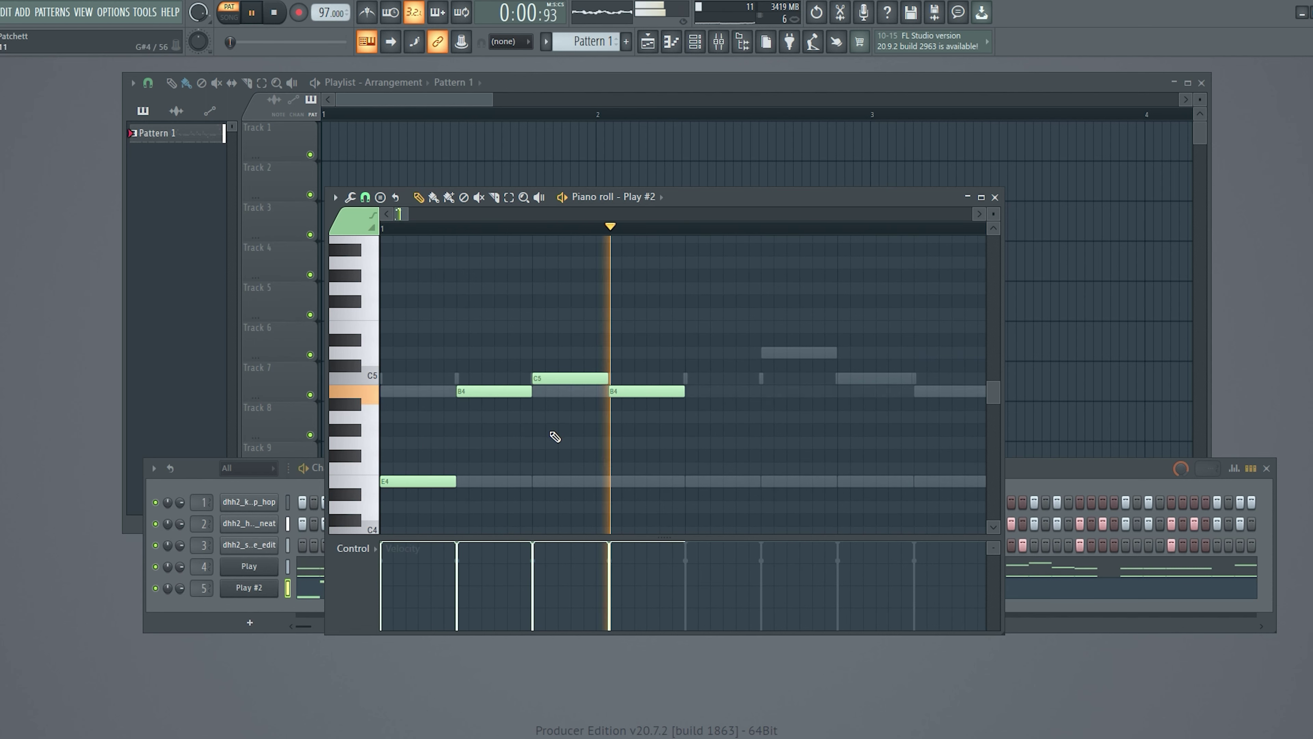
key(space)
- Transpose all four strings notes up two octaves, starting on E6, and audition the phrase after each octave shift
drag(713, 295, 259, 490)
key(ctrl+Up)
key(space)
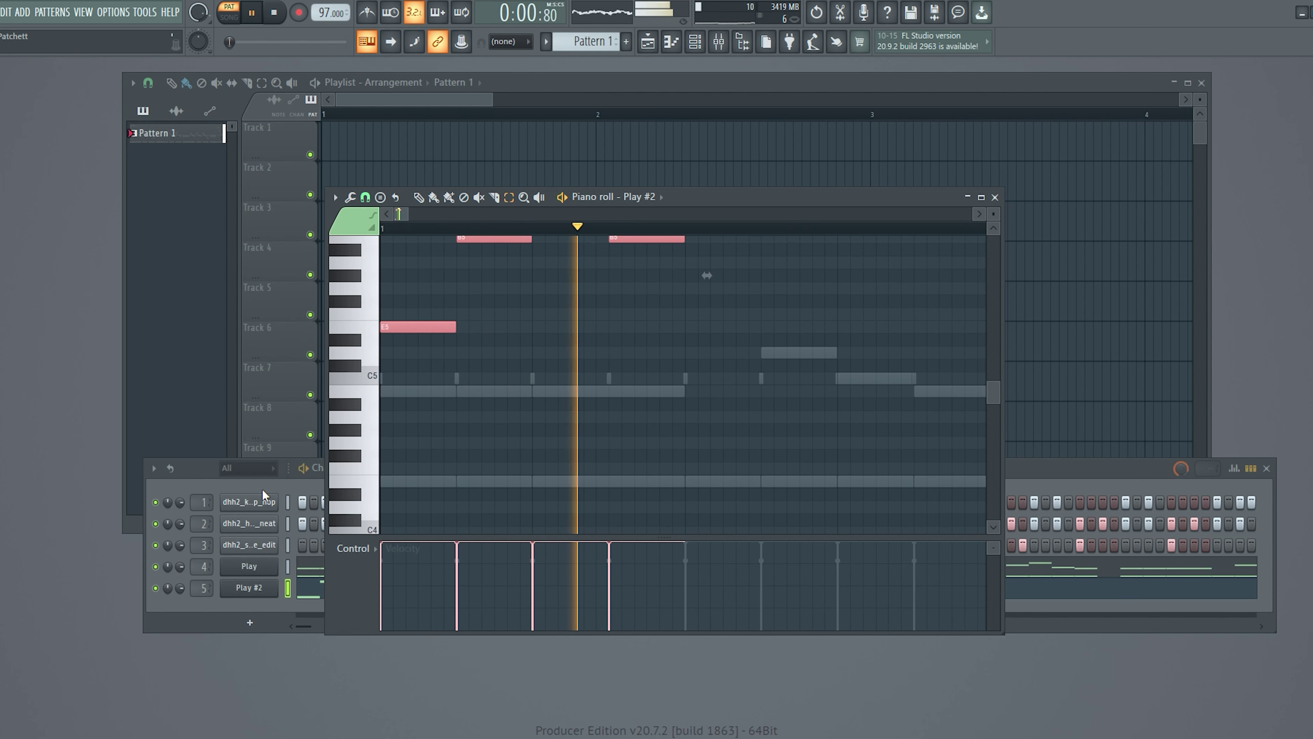
key(space)
scroll(437, 468, up, 3)
key(ctrl+Up)
key(space)
scroll(496, 406, up, 4)
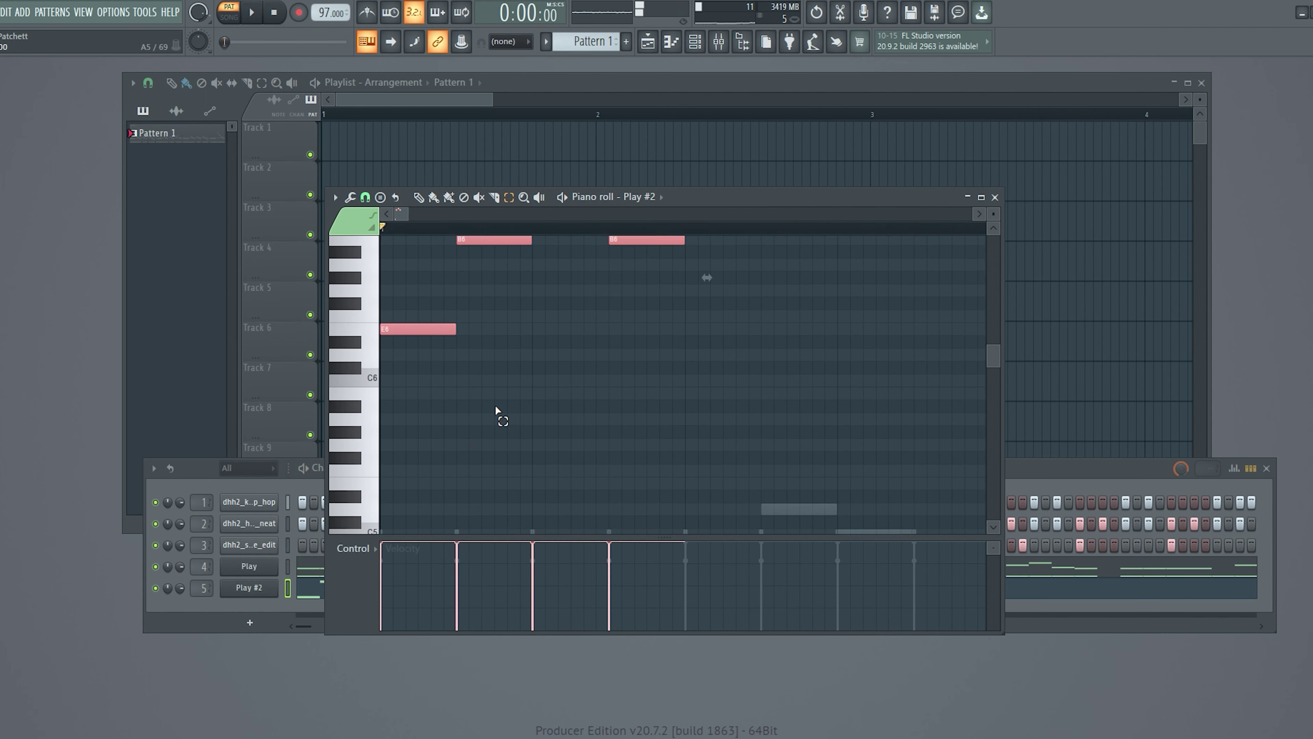
key(space)
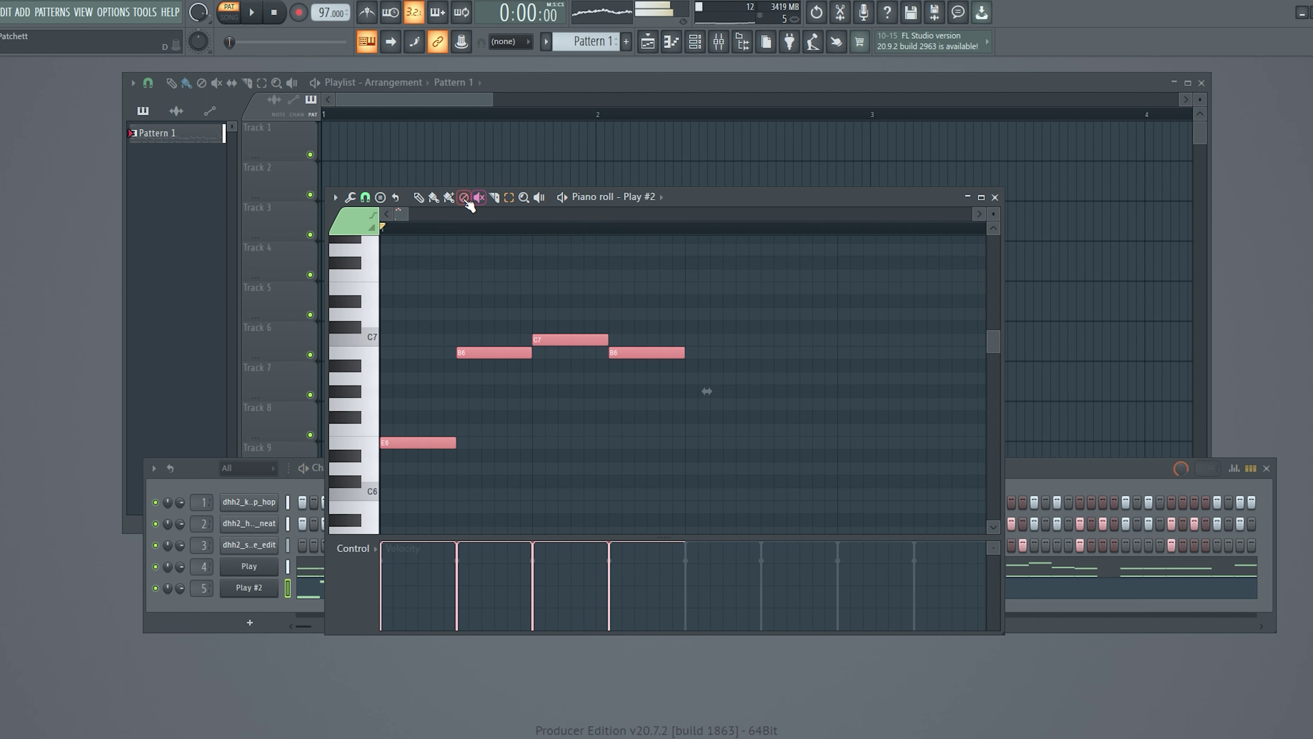
- Extend the strings phrase with the notes D7, E7, D7 and B6, playing it back while adding them
ctrl+click(743, 401)
key(space)
key(space)
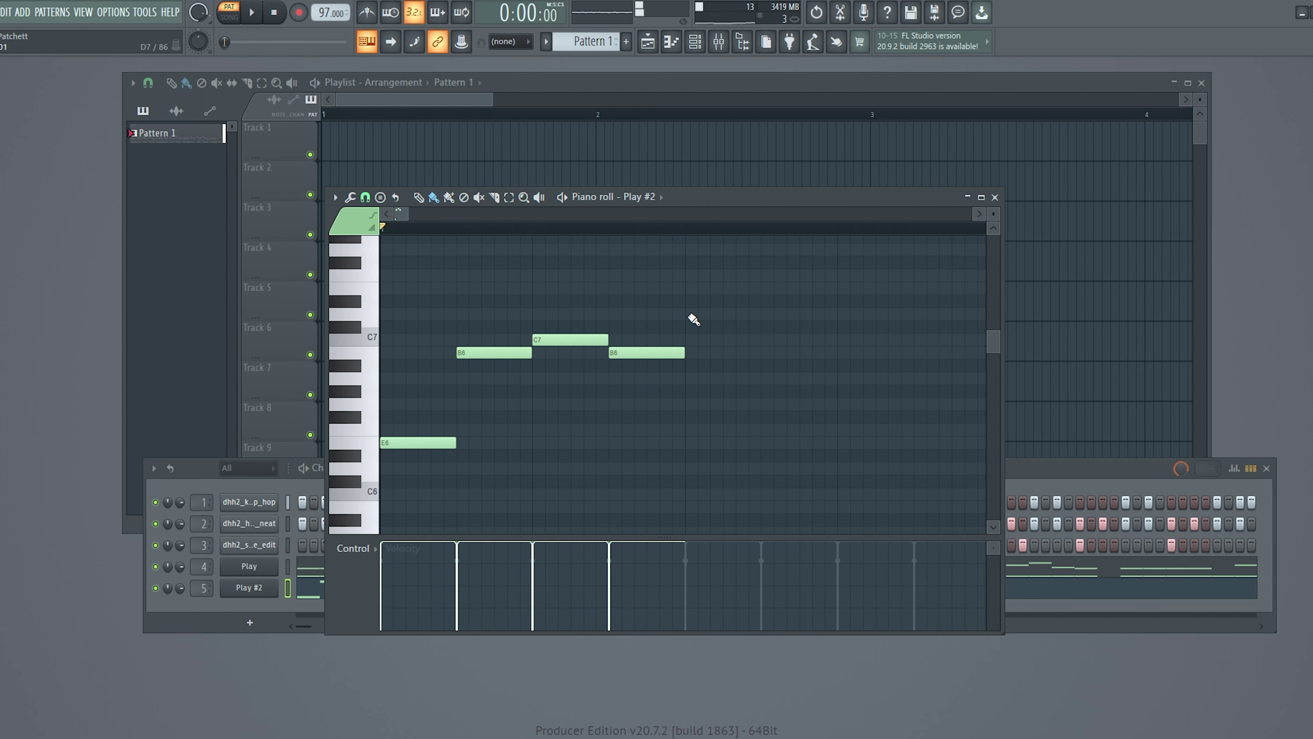
key(space)
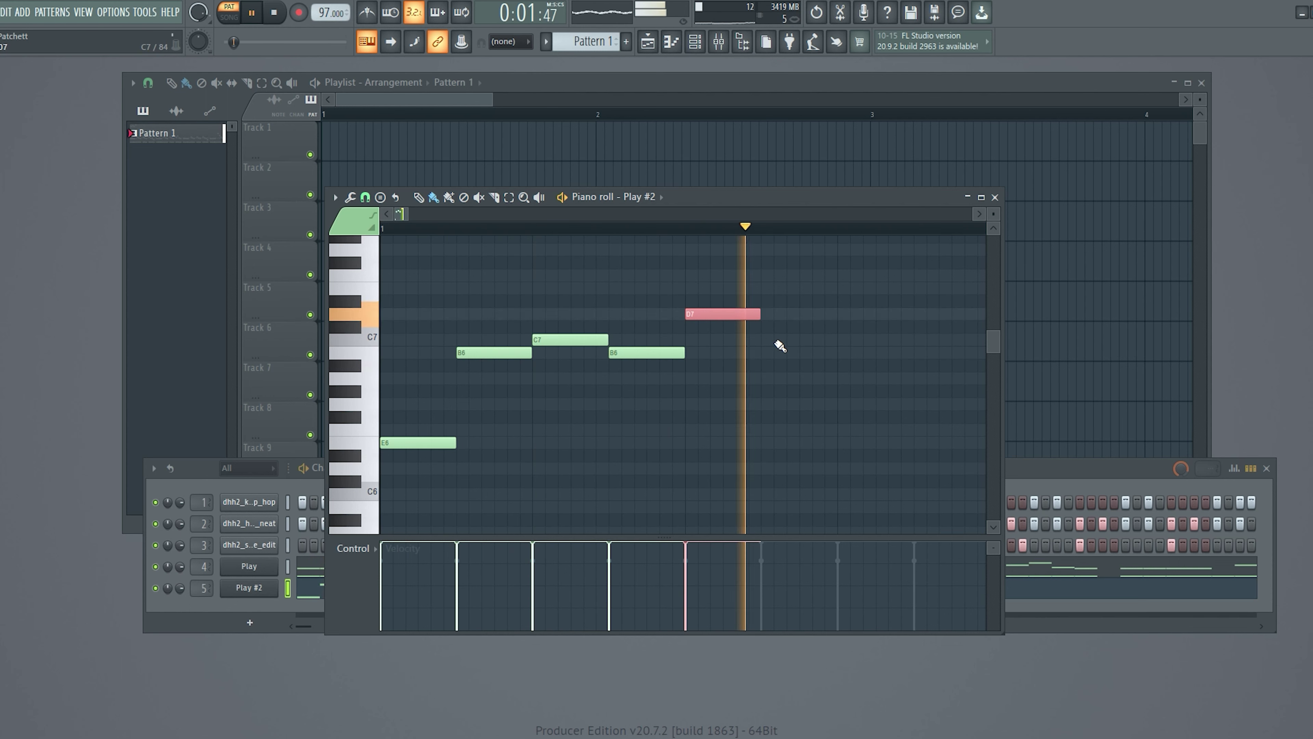
key(space)
click(770, 288)
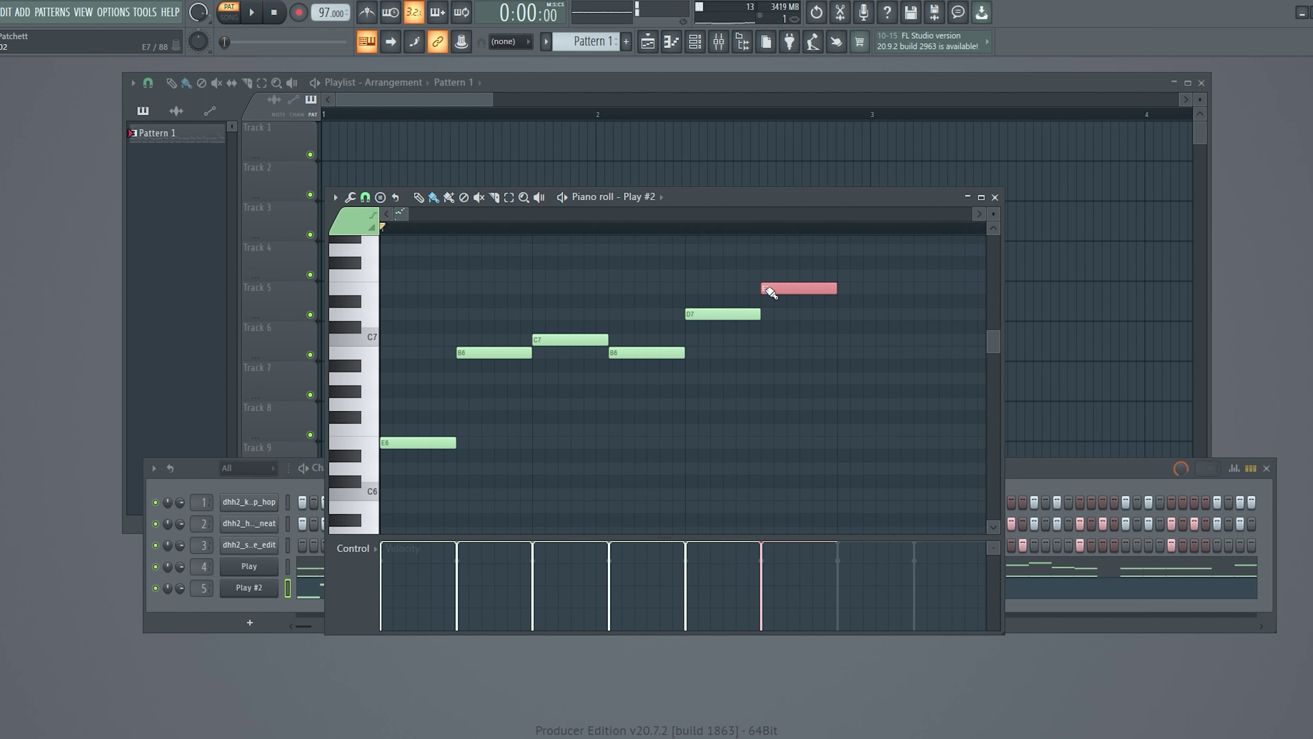
click(848, 322)
click(929, 354)
key(space)
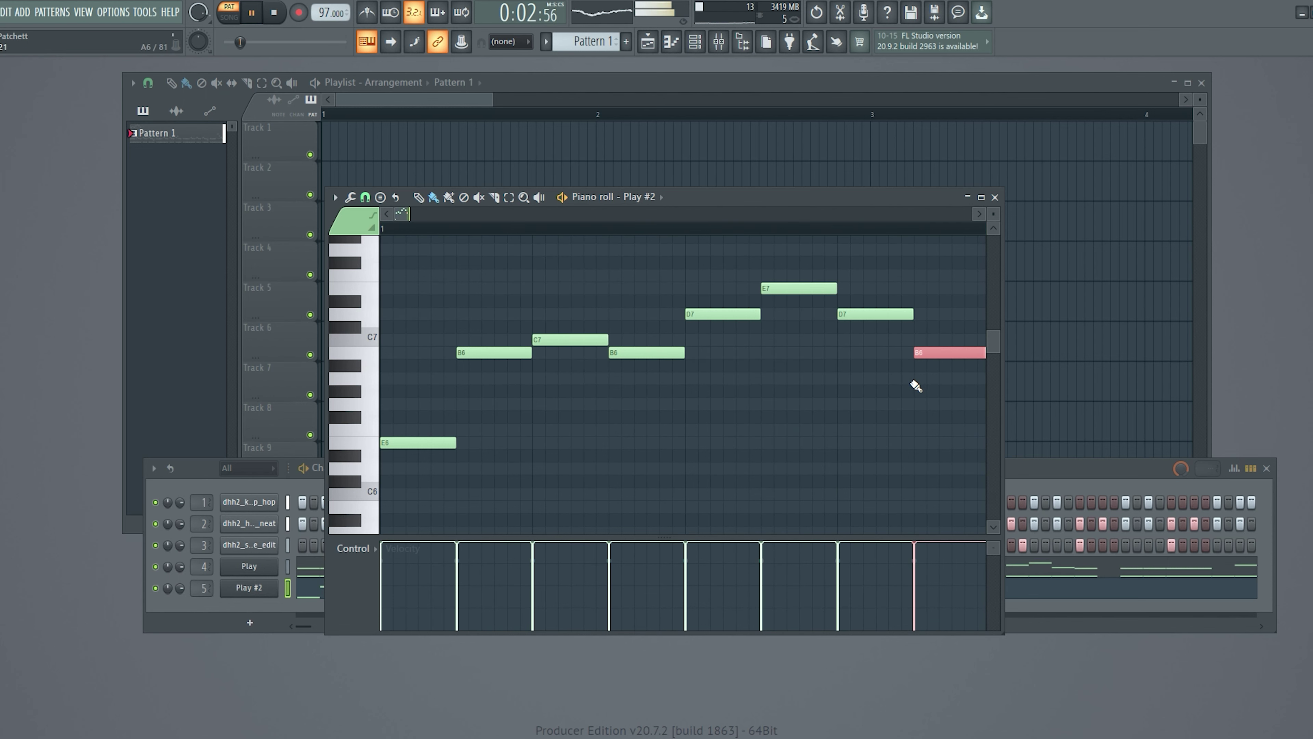
- Try the seventh strings note at F7, settle it on C7 and play the phrase back
drag(881, 314, 880, 286)
key(space)
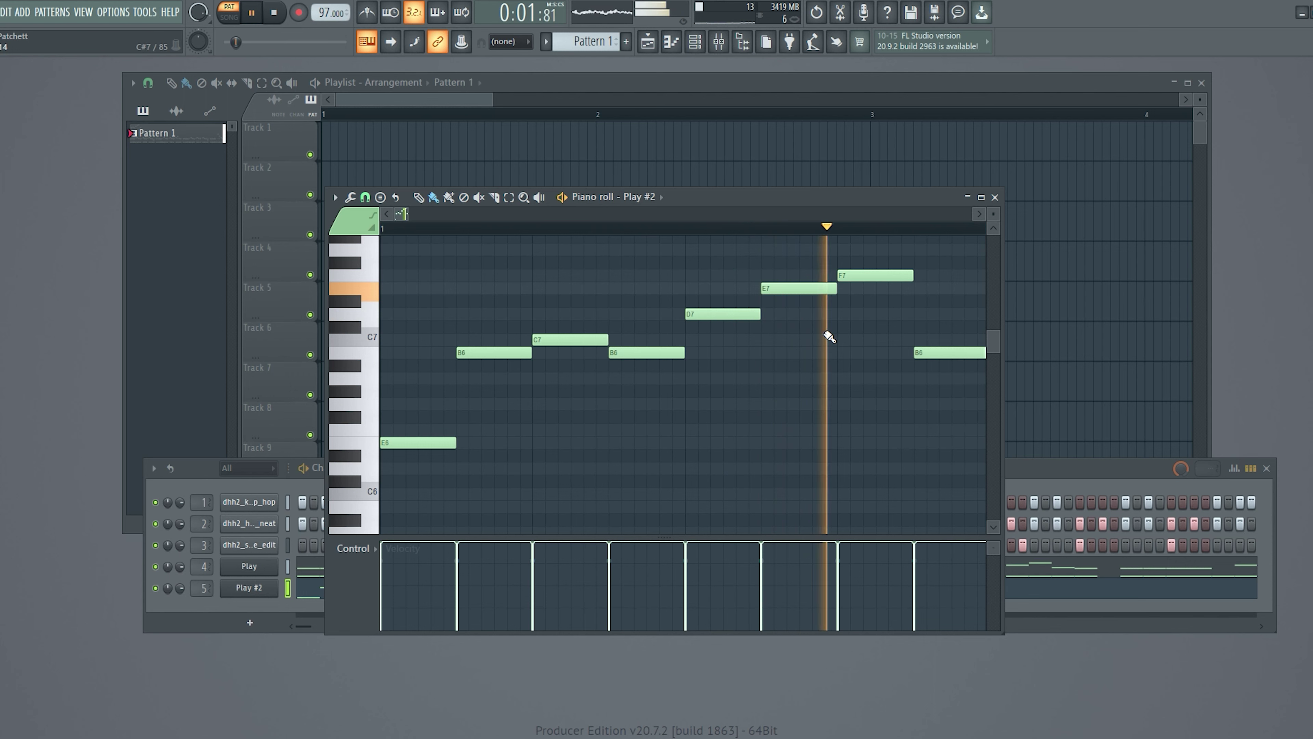
drag(885, 285, 887, 357)
scroll(647, 408, down, 3)
key(space)
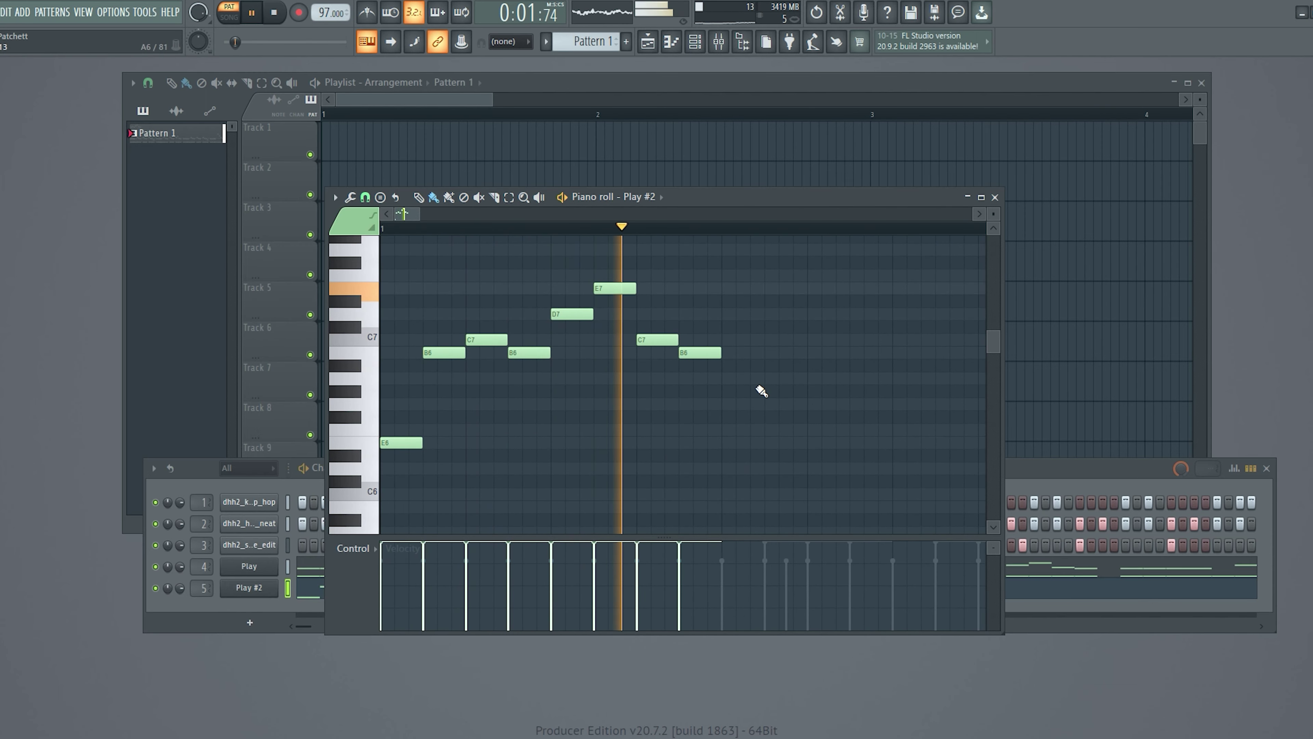
- Extend the strings phrase with E6, A6, G6 and E6, then lower the G6 note to F6 during playback
key(space)
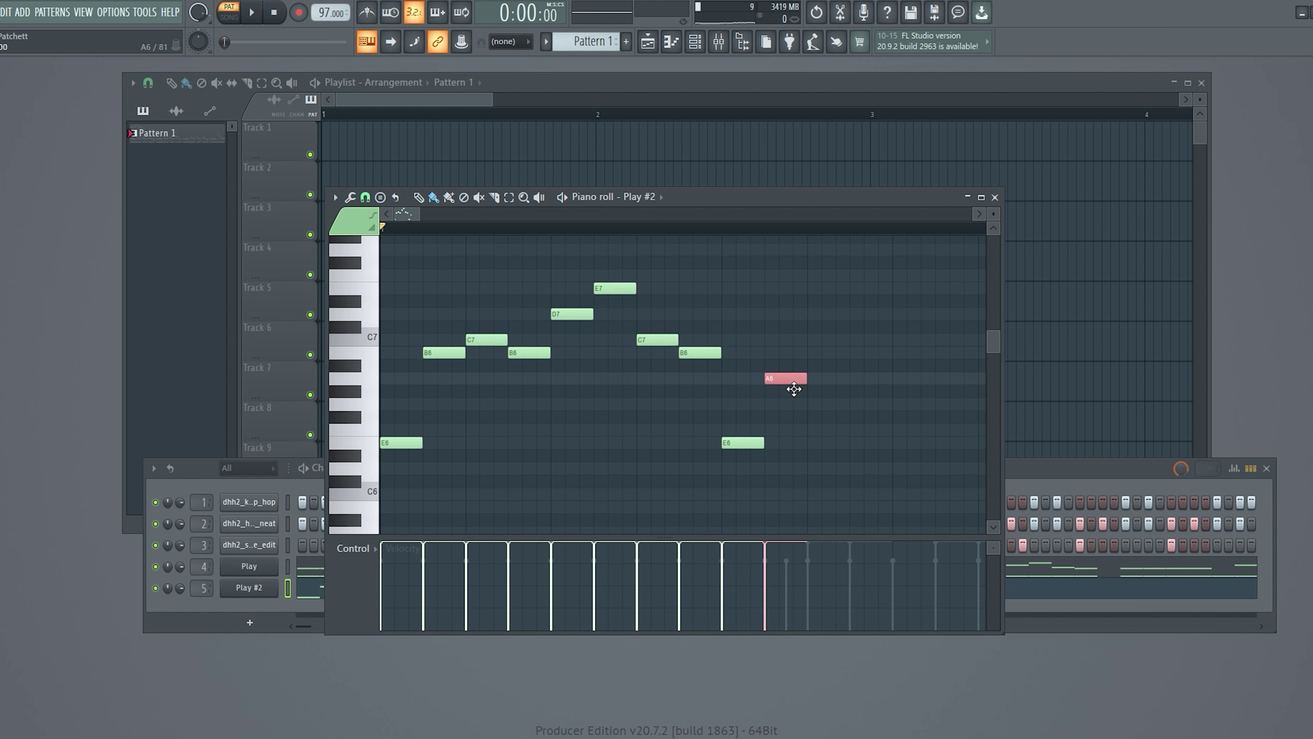
click(814, 407)
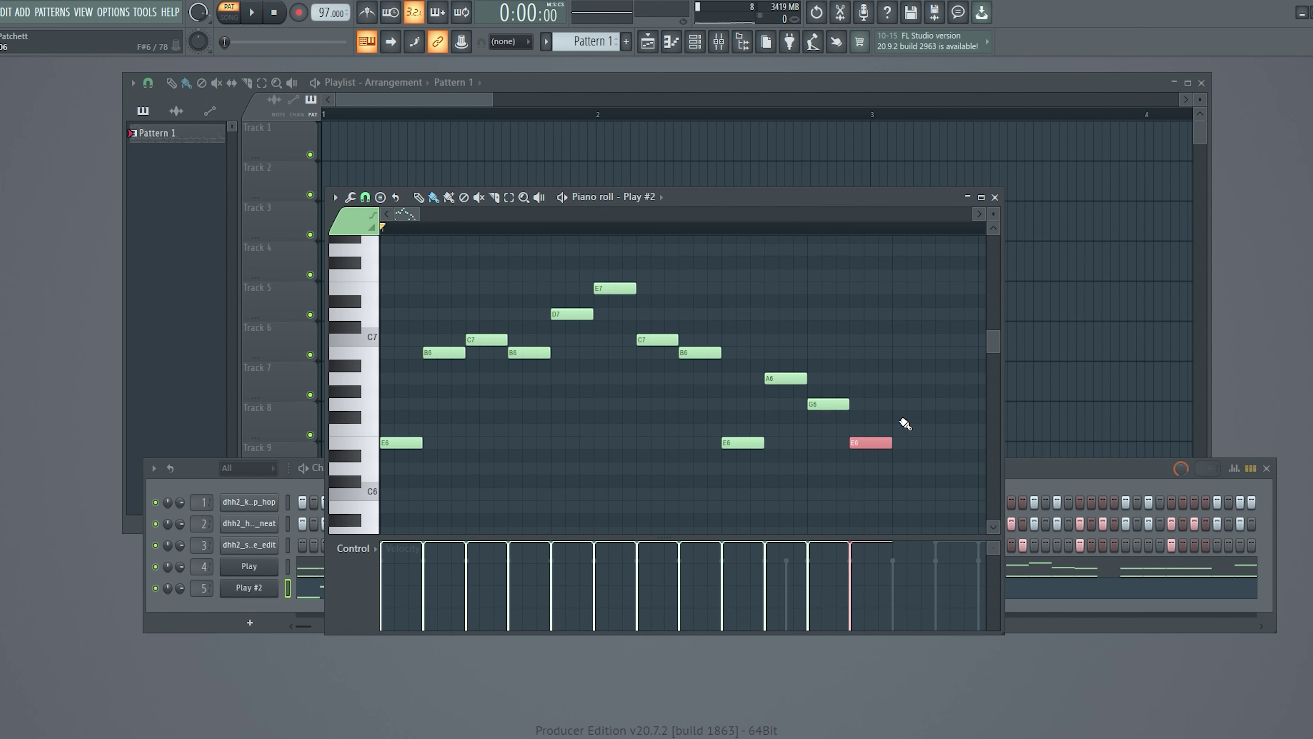
key(space)
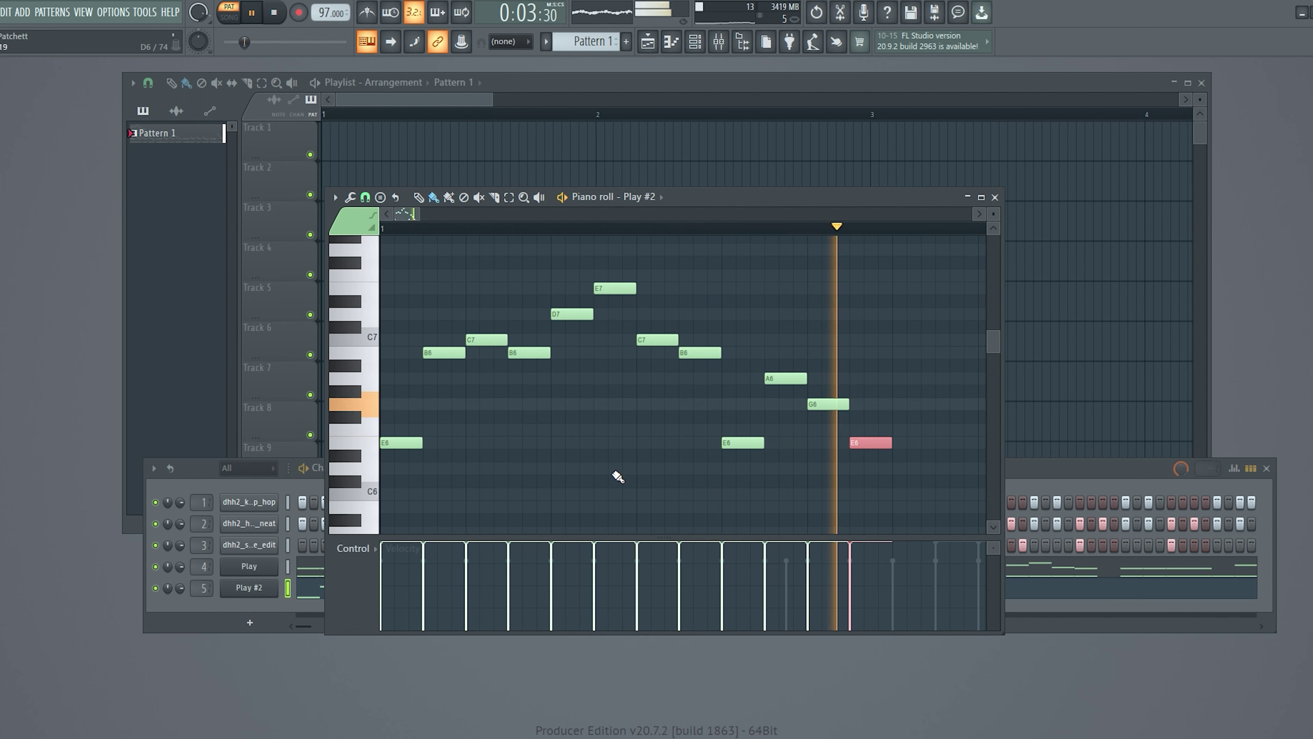
drag(843, 405, 843, 430)
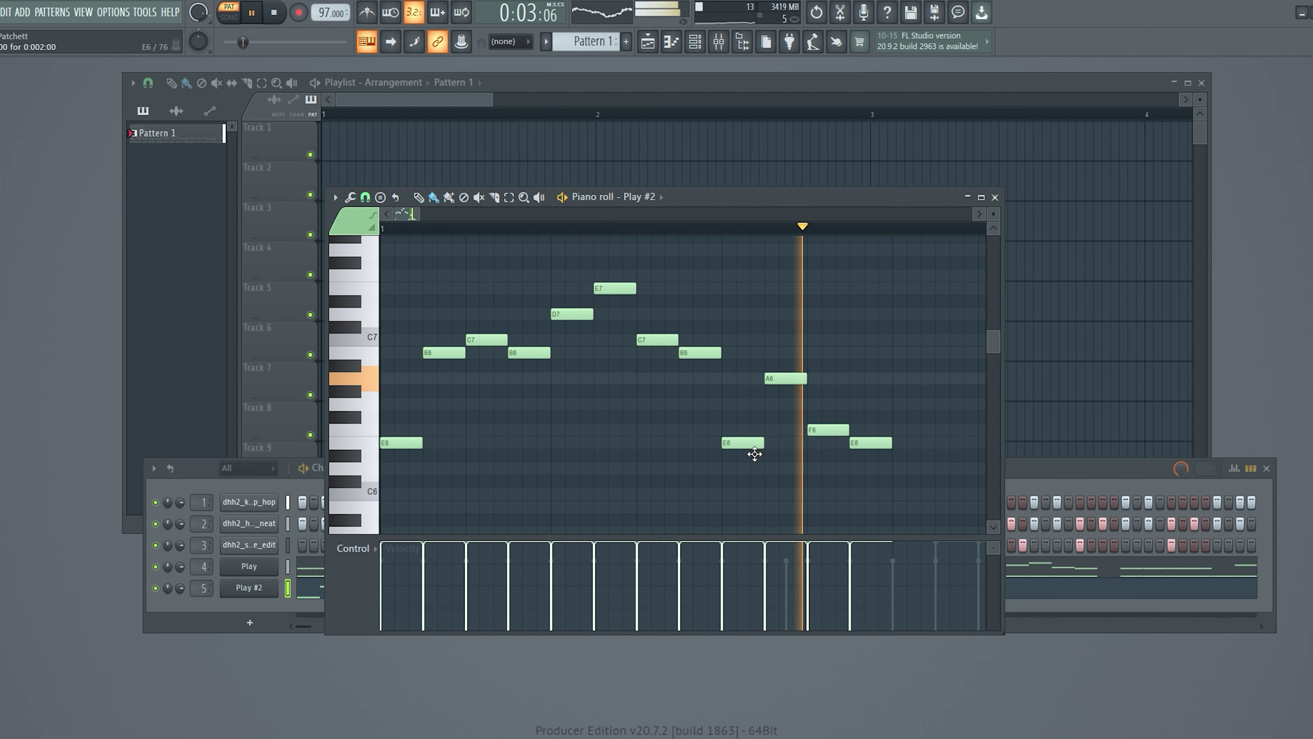
- Finish the strings phrase with the notes D6, C6 and E6, playing it back while adding them
click(903, 470)
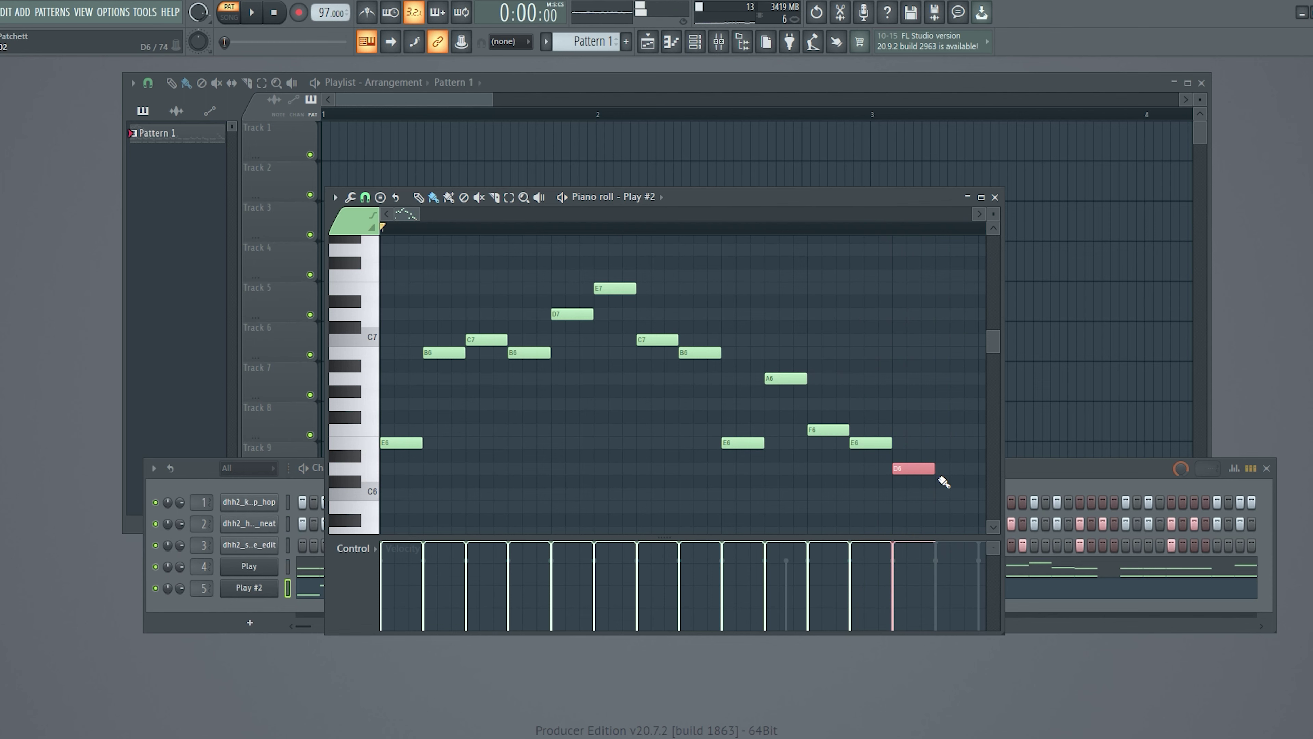
click(944, 497)
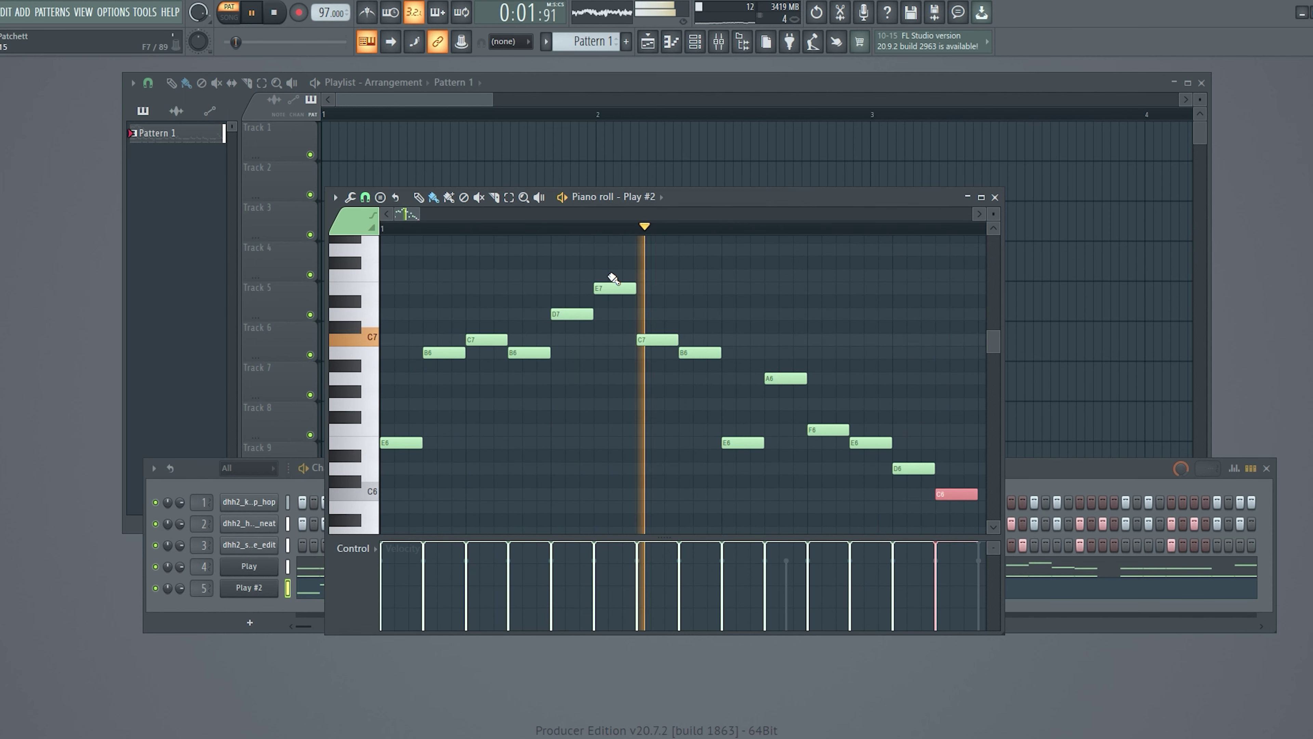
drag(404, 215, 412, 214)
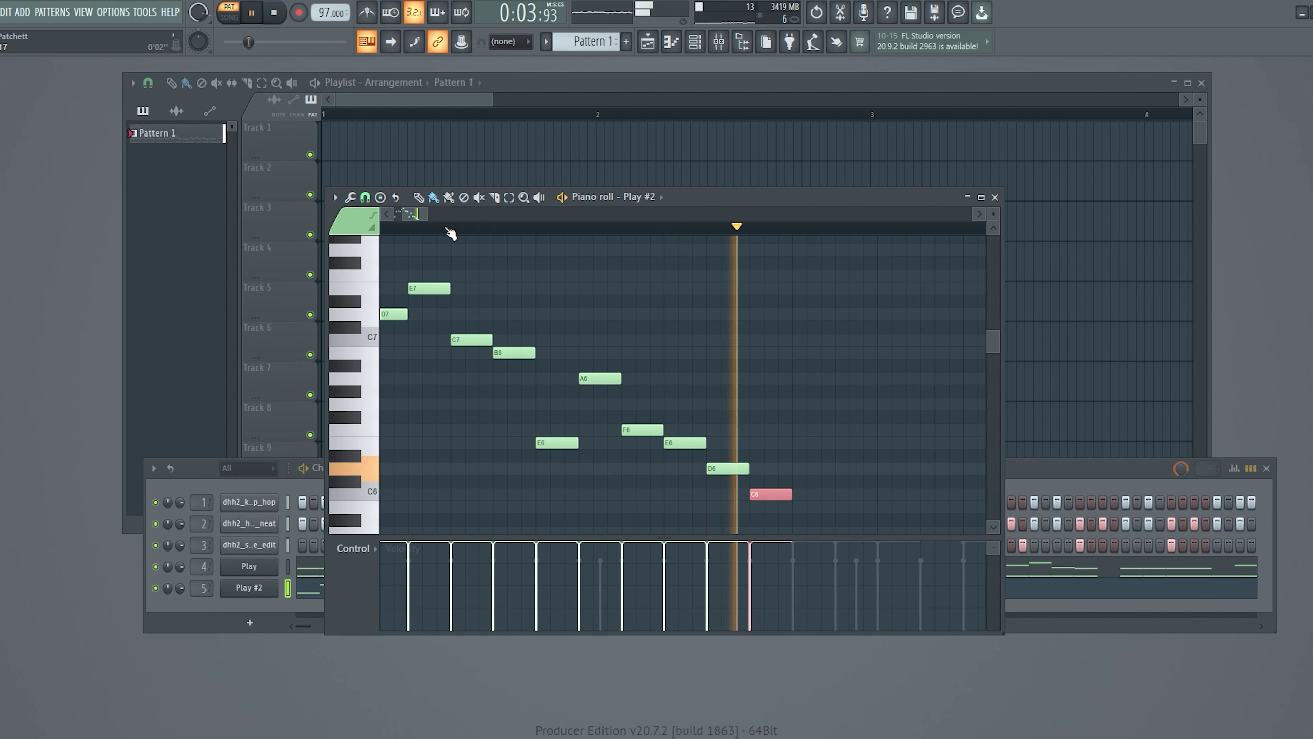
key(space)
key(space)
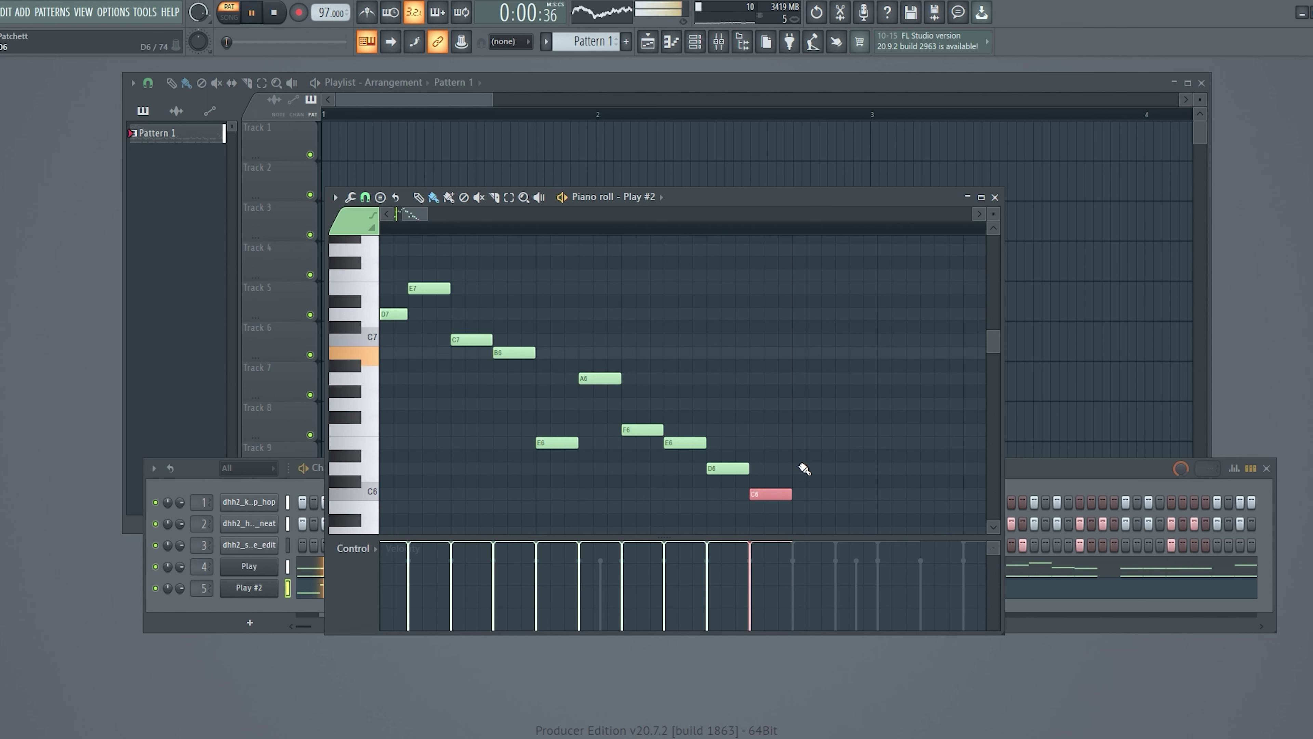
click(801, 443)
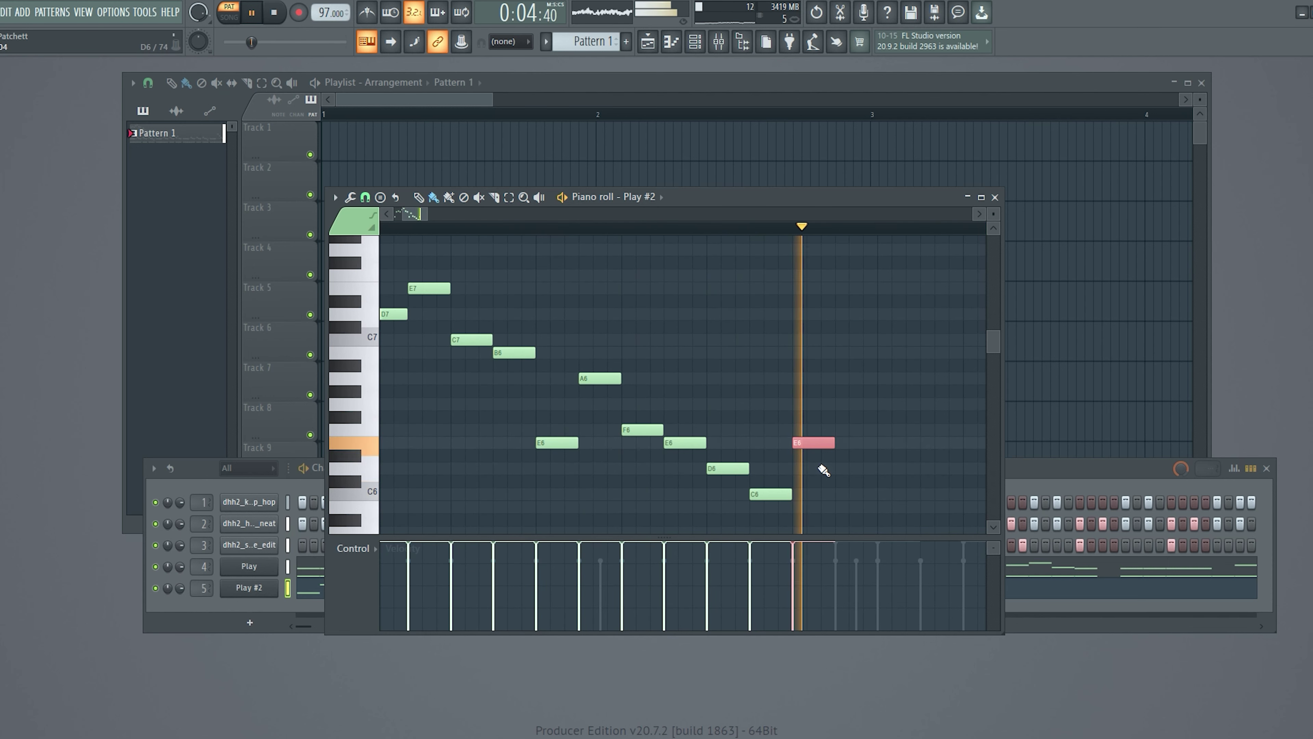
key(space)
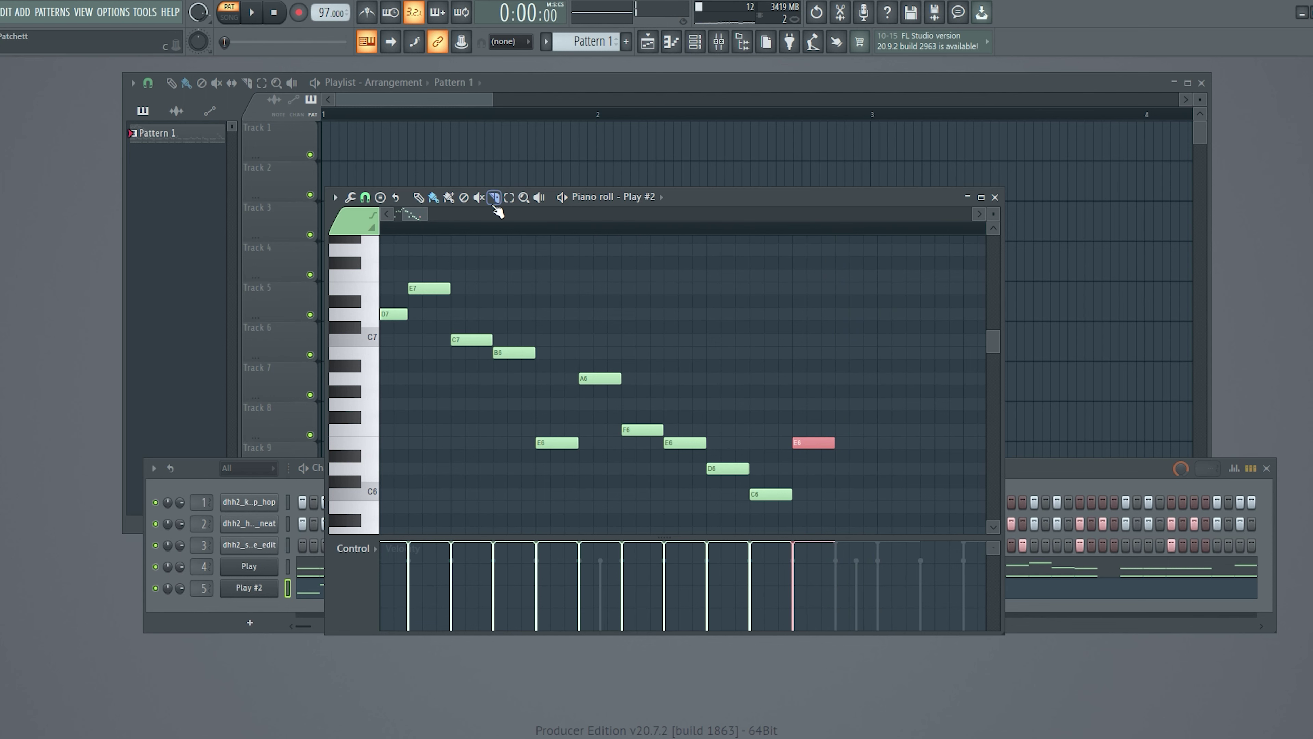
- Duplicate the whole strings phrase, place the copy one note length after the original and play it back
drag(871, 294, 101, 584)
scroll(544, 456, up, 2)
scroll(537, 456, up, 1)
key(ctrl+b)
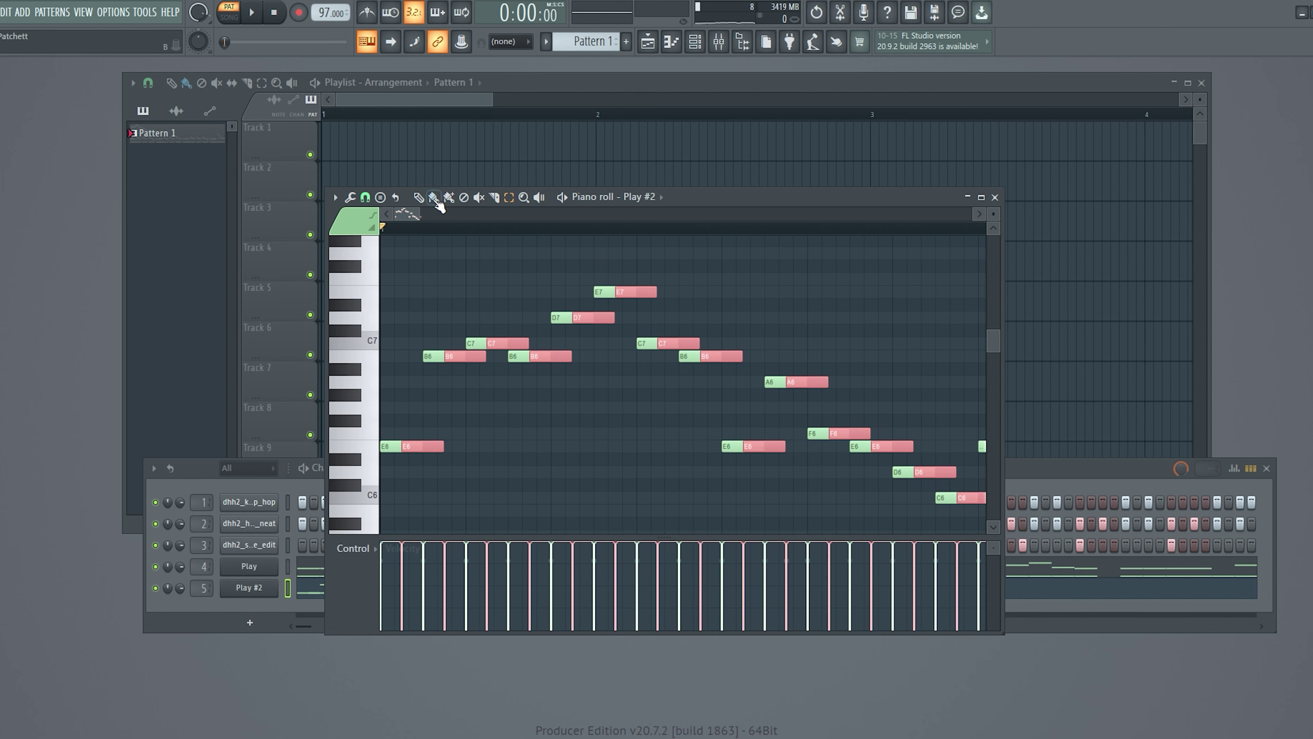
drag(424, 458, 739, 454)
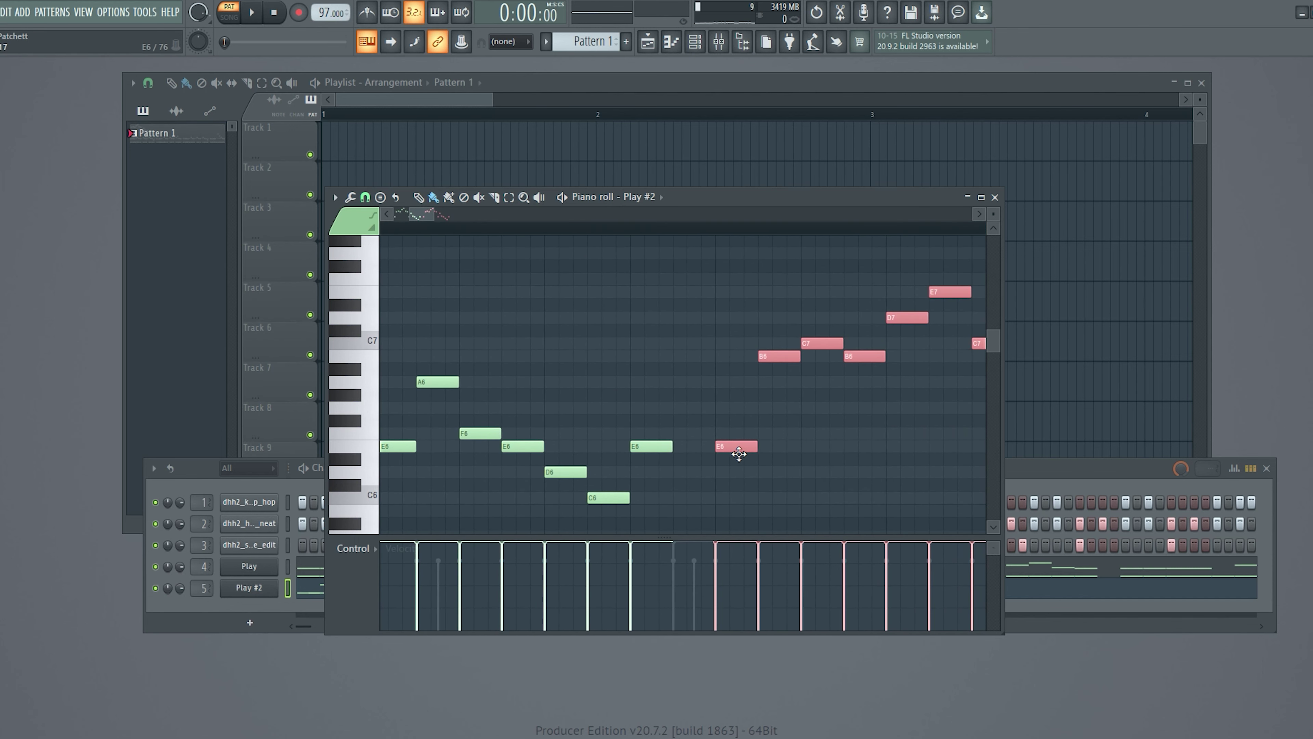
ctrl+scroll(754, 481, up, 5)
ctrl+scroll(731, 460, down, 4)
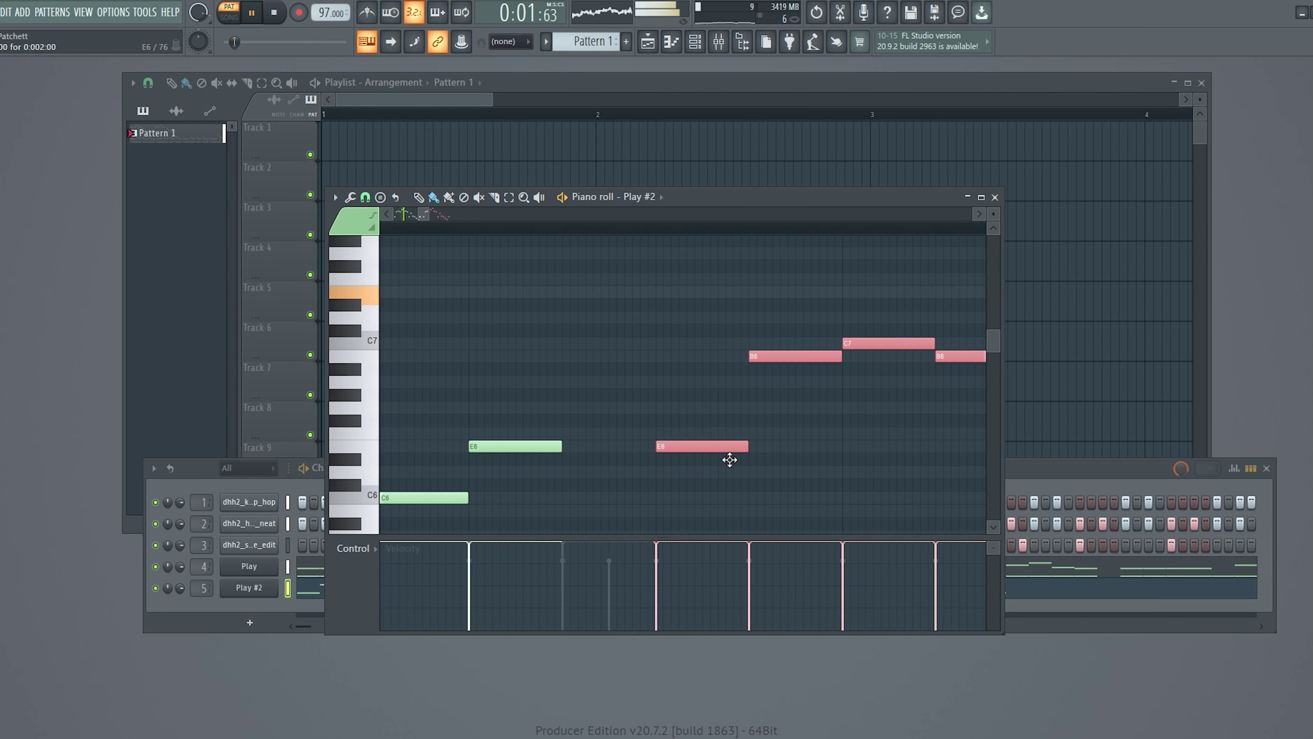
ctrl+scroll(642, 440, down, 6)
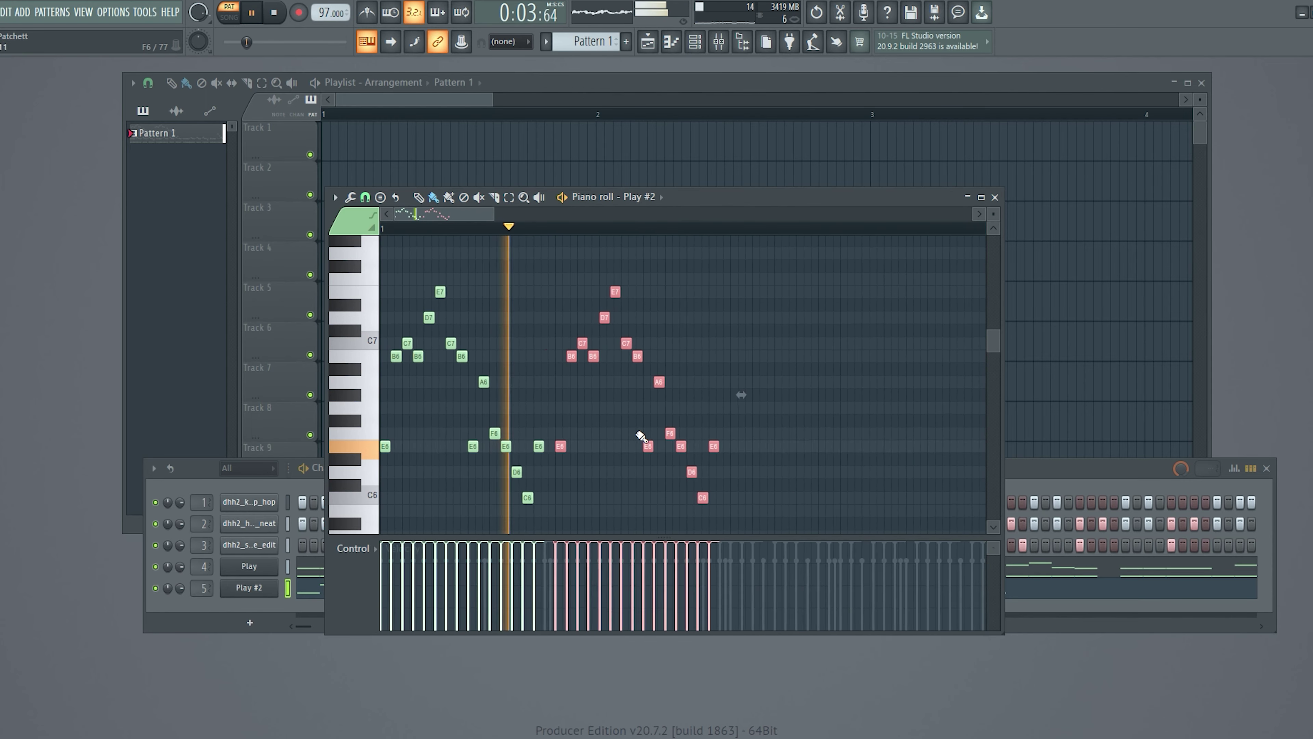
ctrl+scroll(642, 437, down, 1)
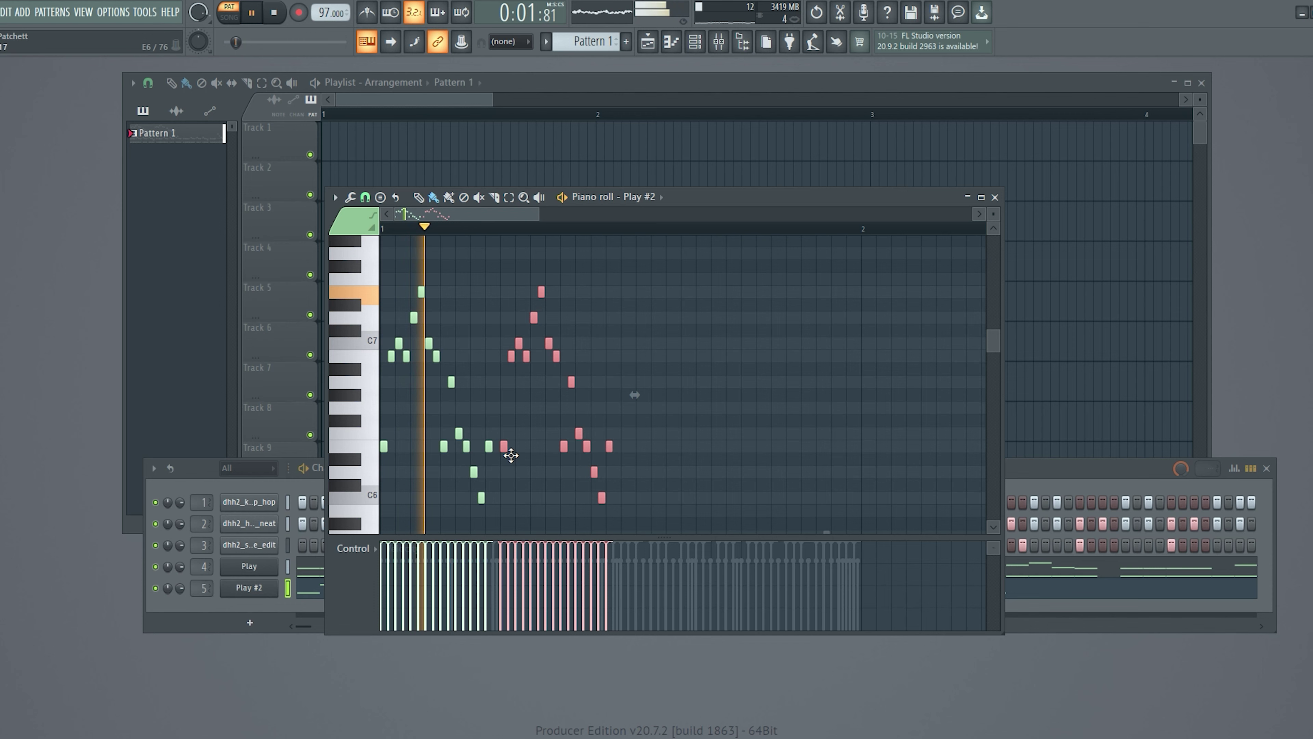
- Shift the copied strings phrase to start three note lengths after the original and play both phrases
drag(511, 456, 531, 463)
scroll(531, 460, up, 3)
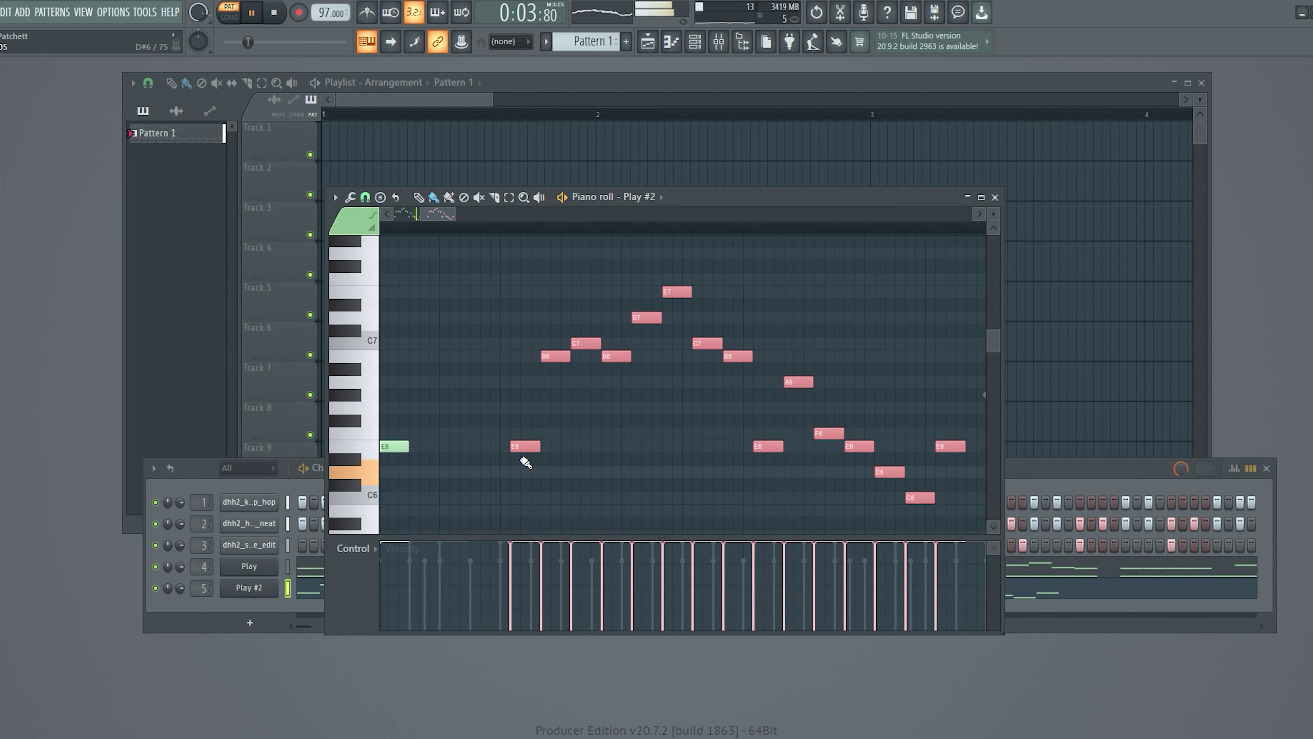
drag(533, 453, 525, 453)
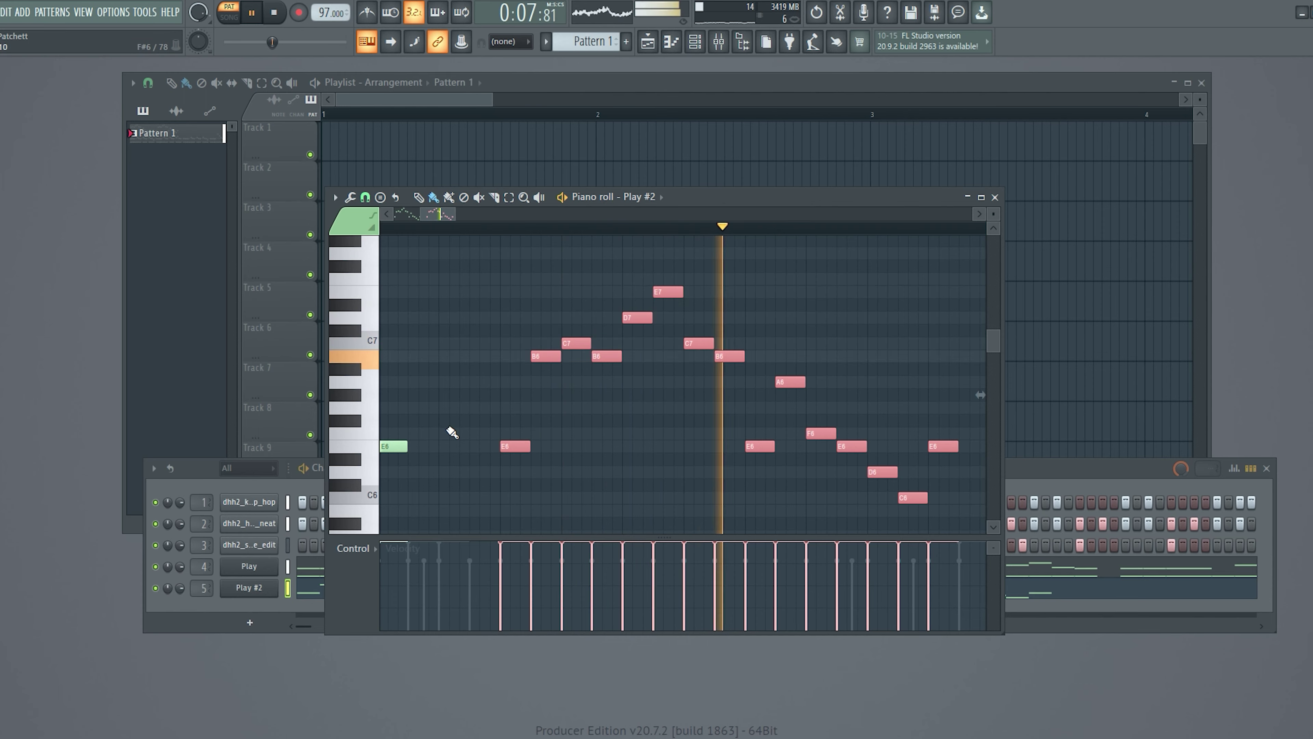
scroll(440, 427, down, 2)
scroll(440, 427, down, 1)
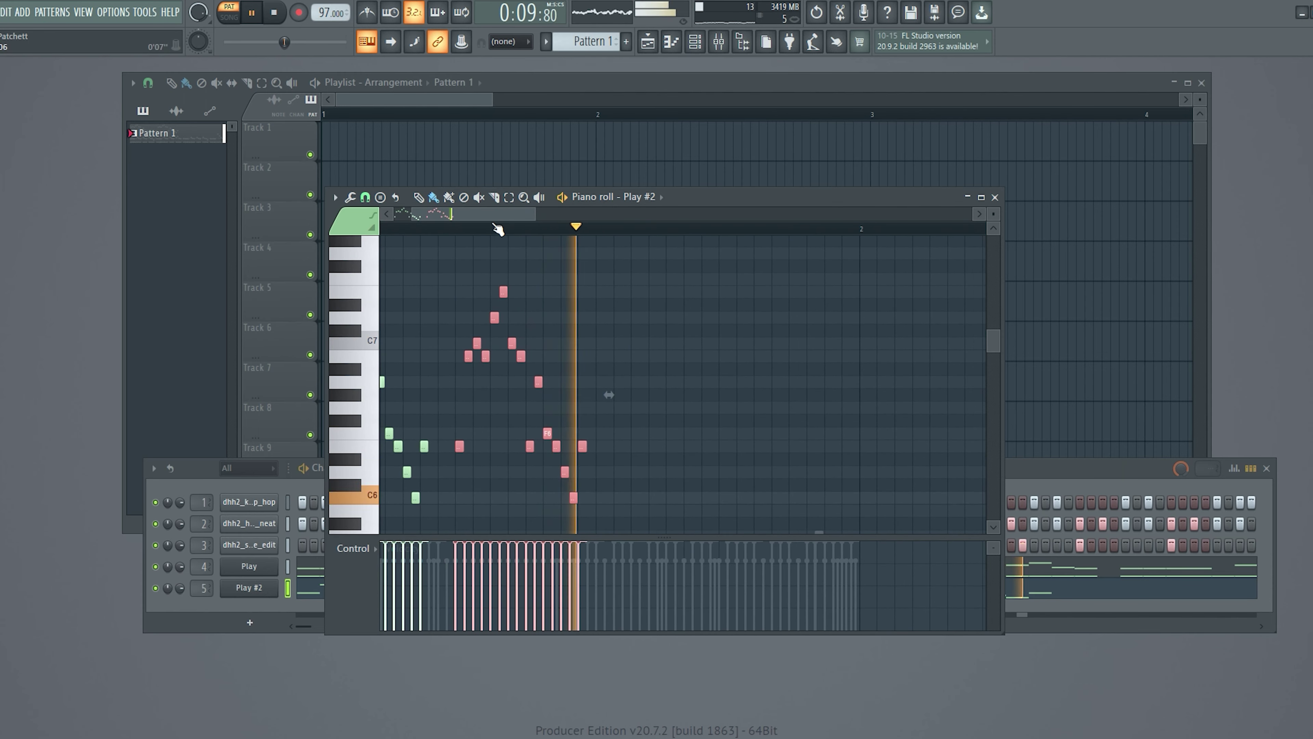
drag(481, 217, 447, 217)
key(space)
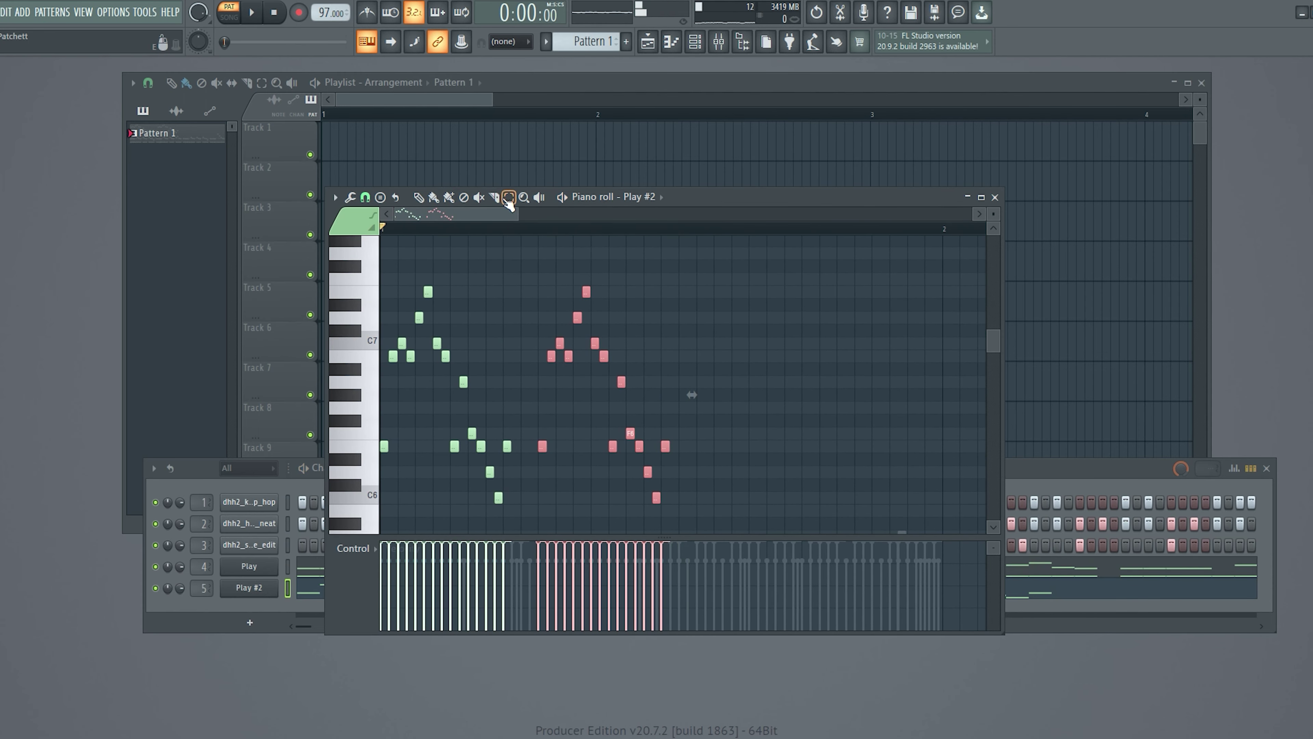
- Try duplicating both strings phrases into the second half of the pattern, then undo the duplication
drag(763, 260, 380, 523)
key(ctrl+b)
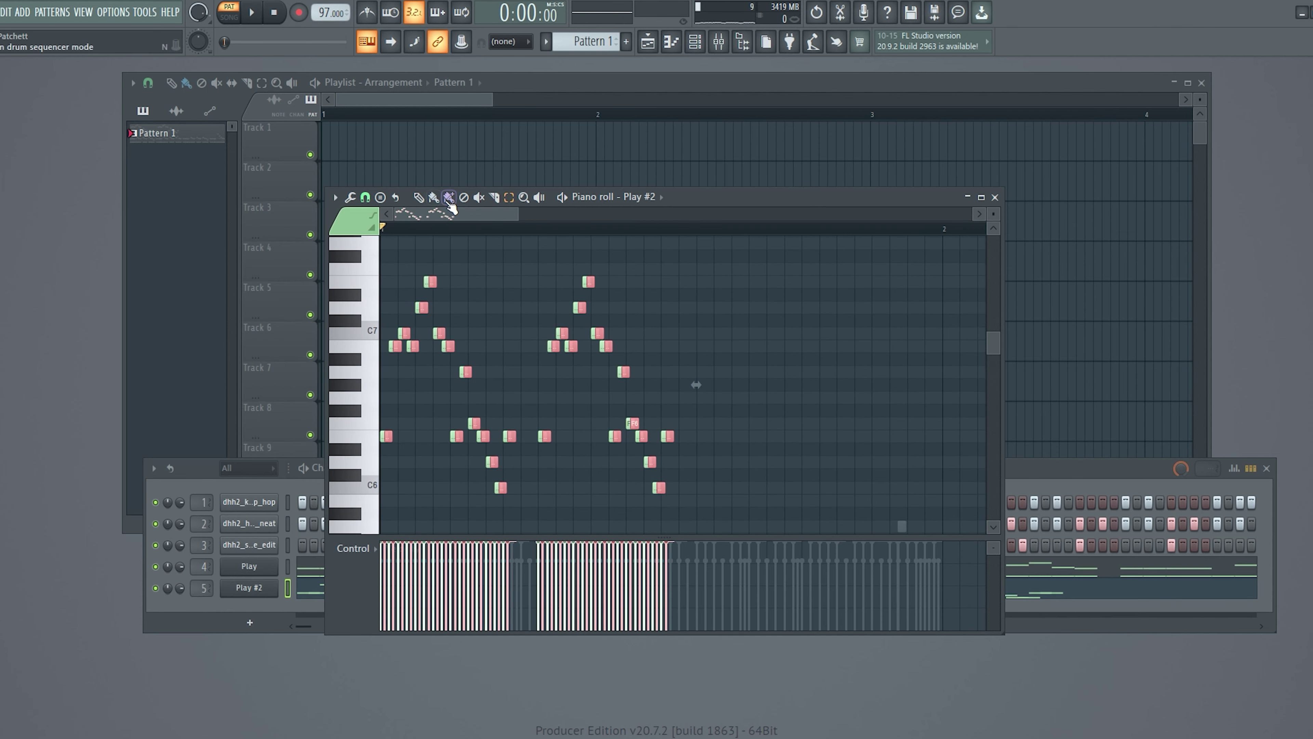
drag(510, 500, 805, 493)
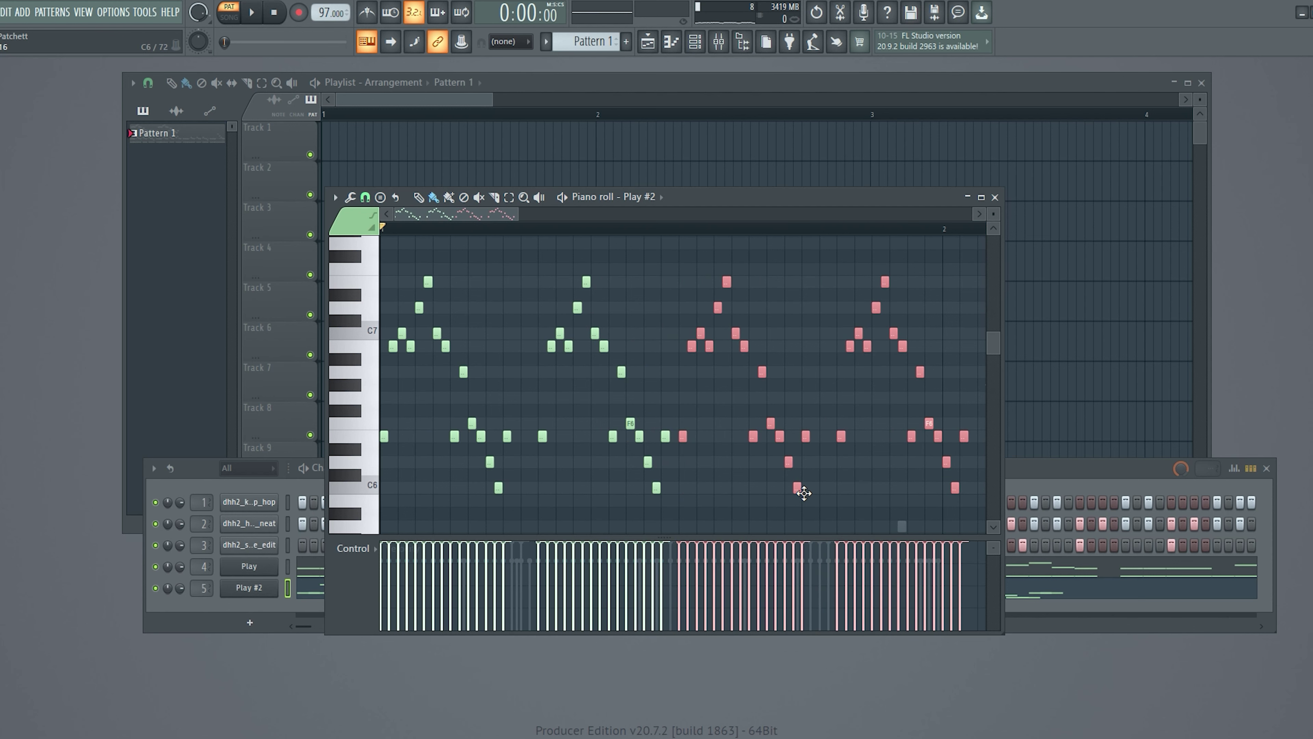
key(ctrl+z)
key(ctrl+z)
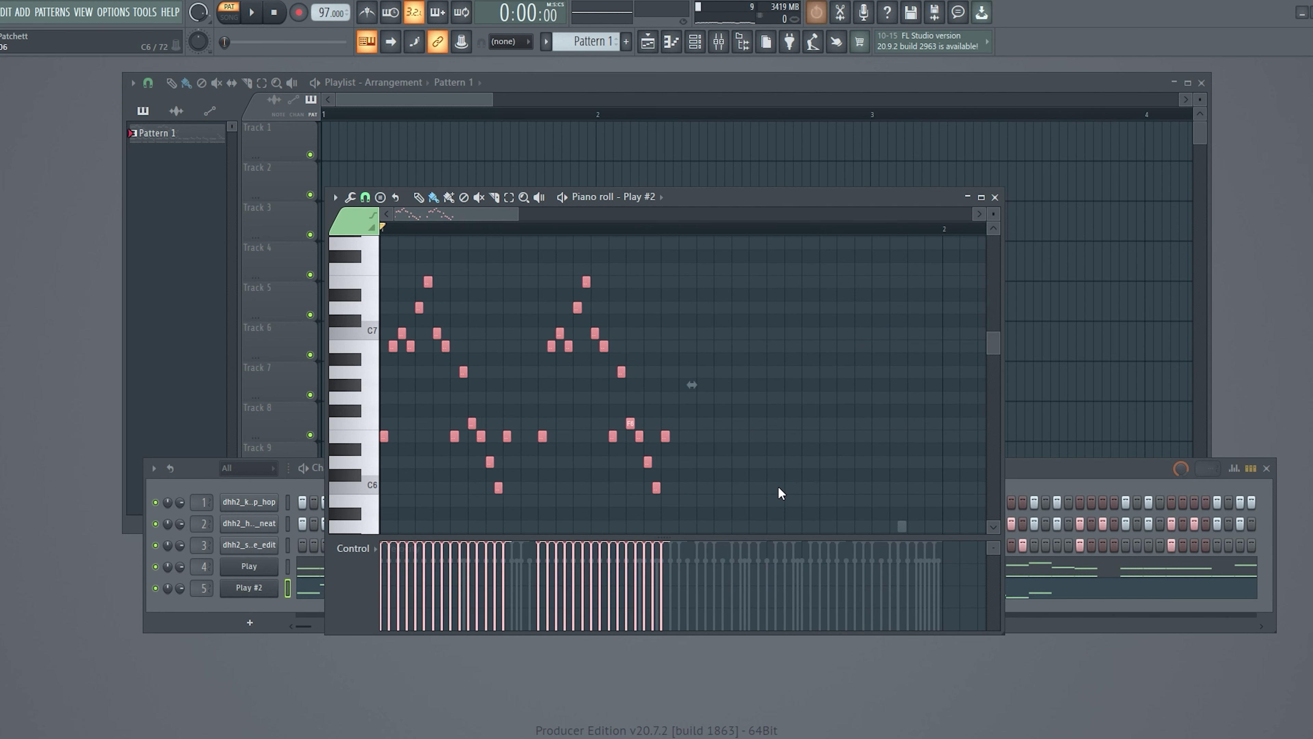
- Deselect the strings notes and listen to both phrases with the beat
key(space)
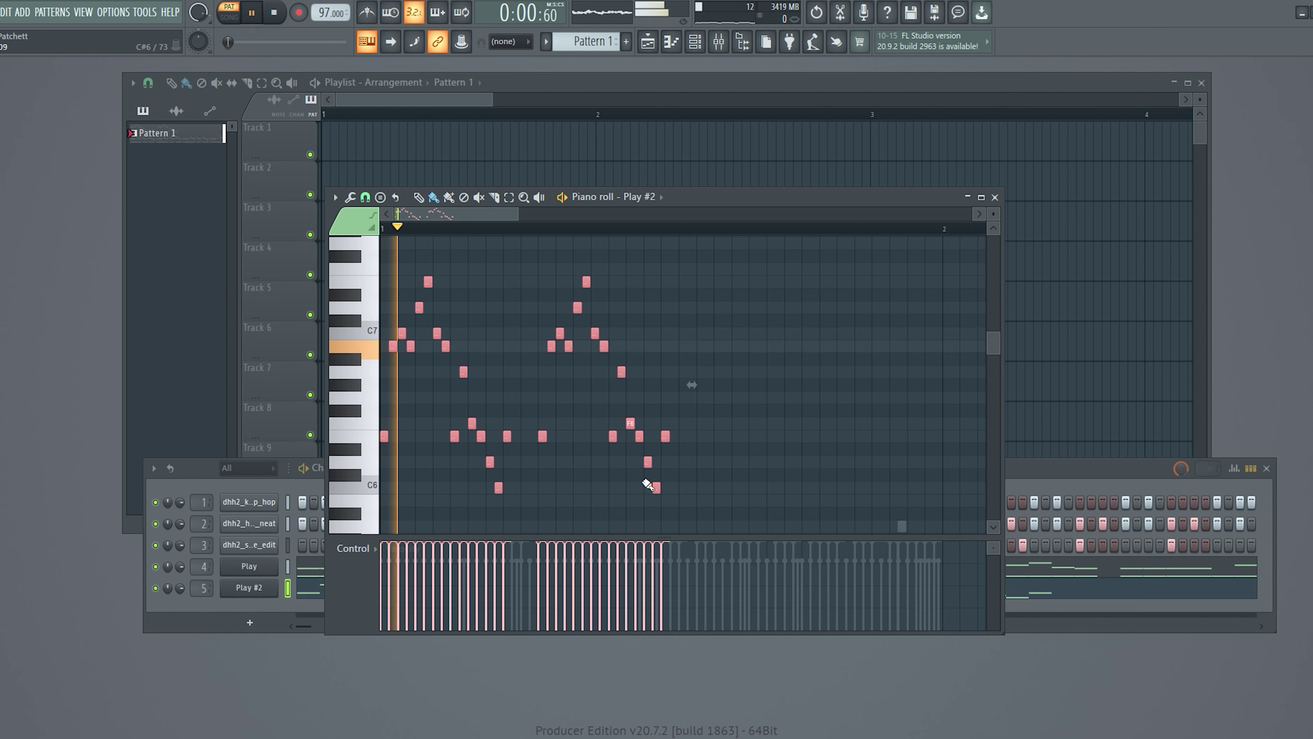
ctrl+click(560, 493)
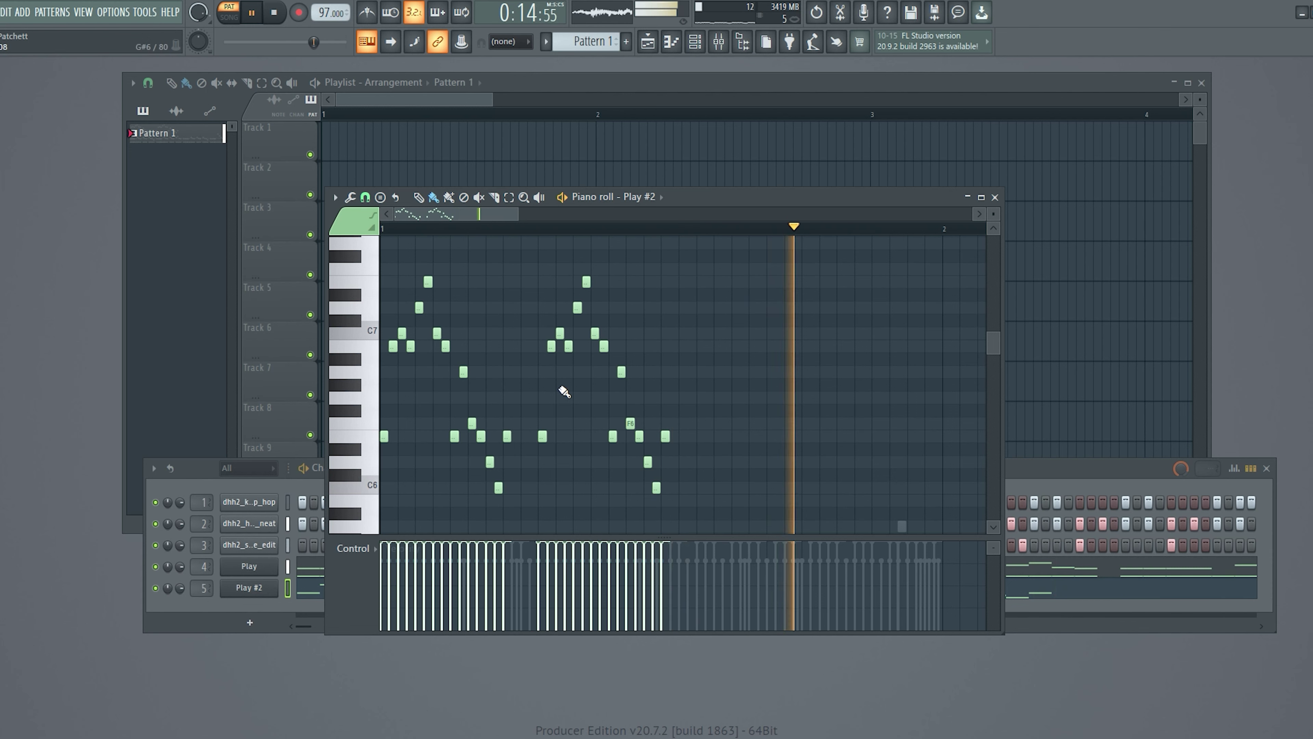
key(space)
key(space)
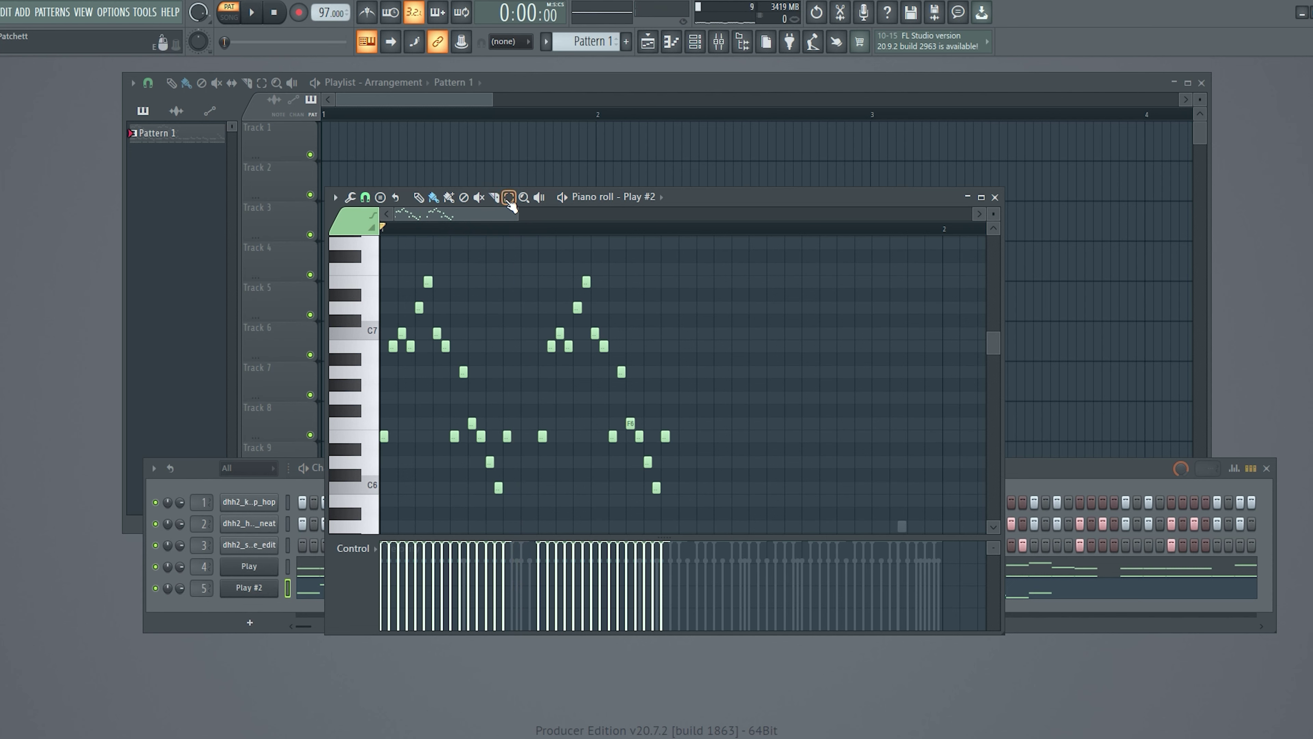
- Move the second strings phrase earlier so it starts one note length after the first, and play it back
drag(523, 269, 710, 534)
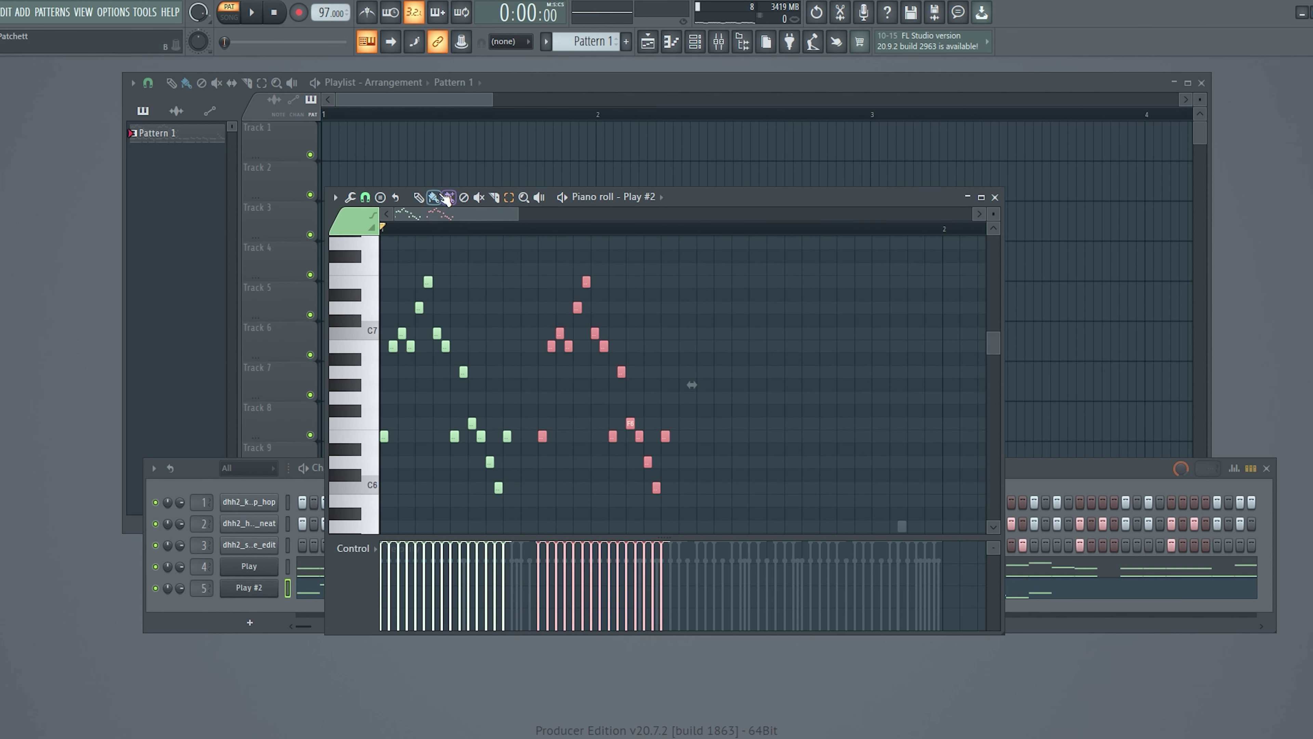
drag(548, 448, 531, 448)
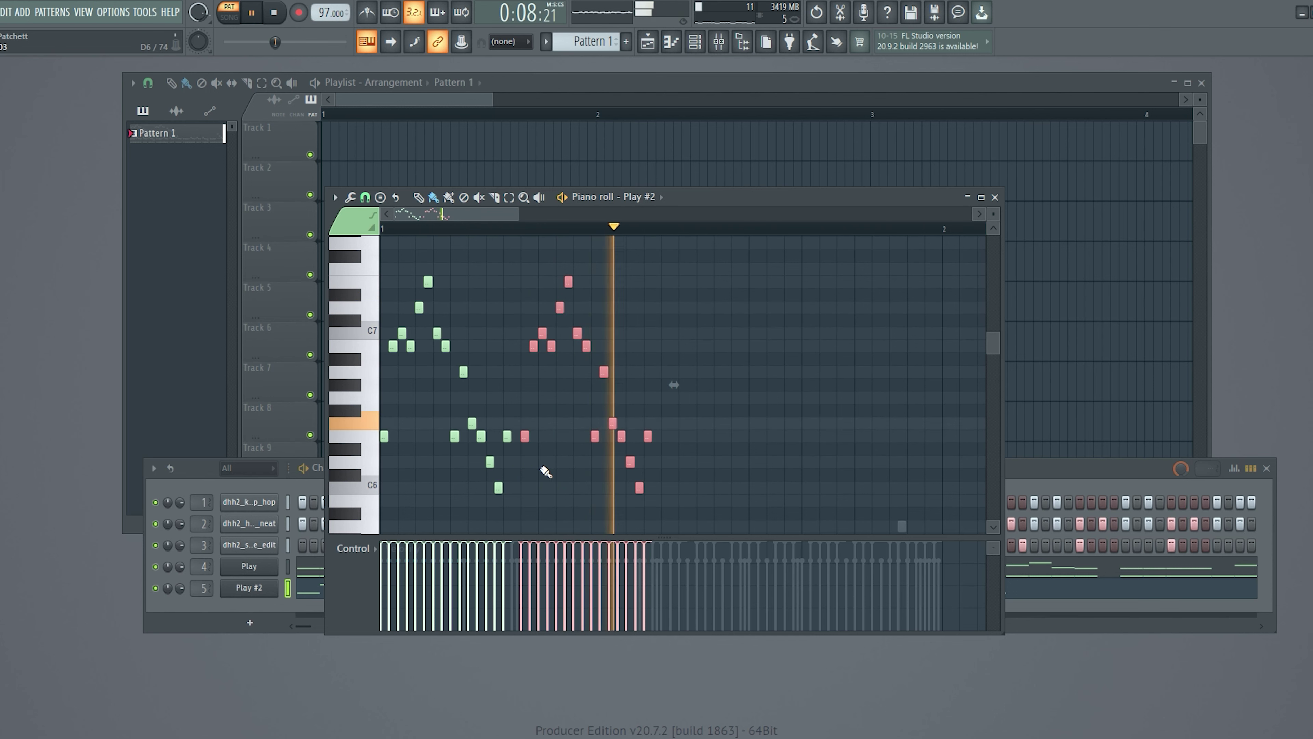
ctrl+click(677, 449)
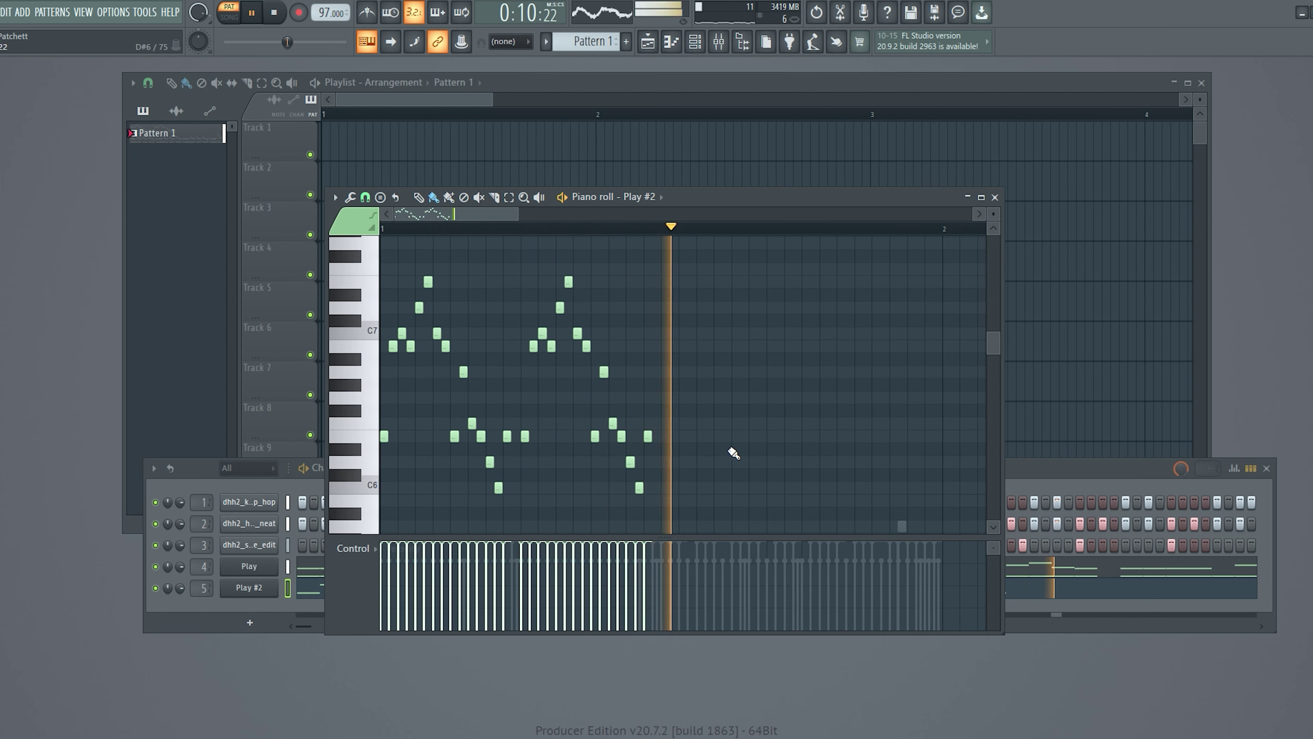
- Duplicate both strings phrases, place the copies one note length after them to fill the pattern, and play it back
key(space)
drag(728, 275, 399, 462)
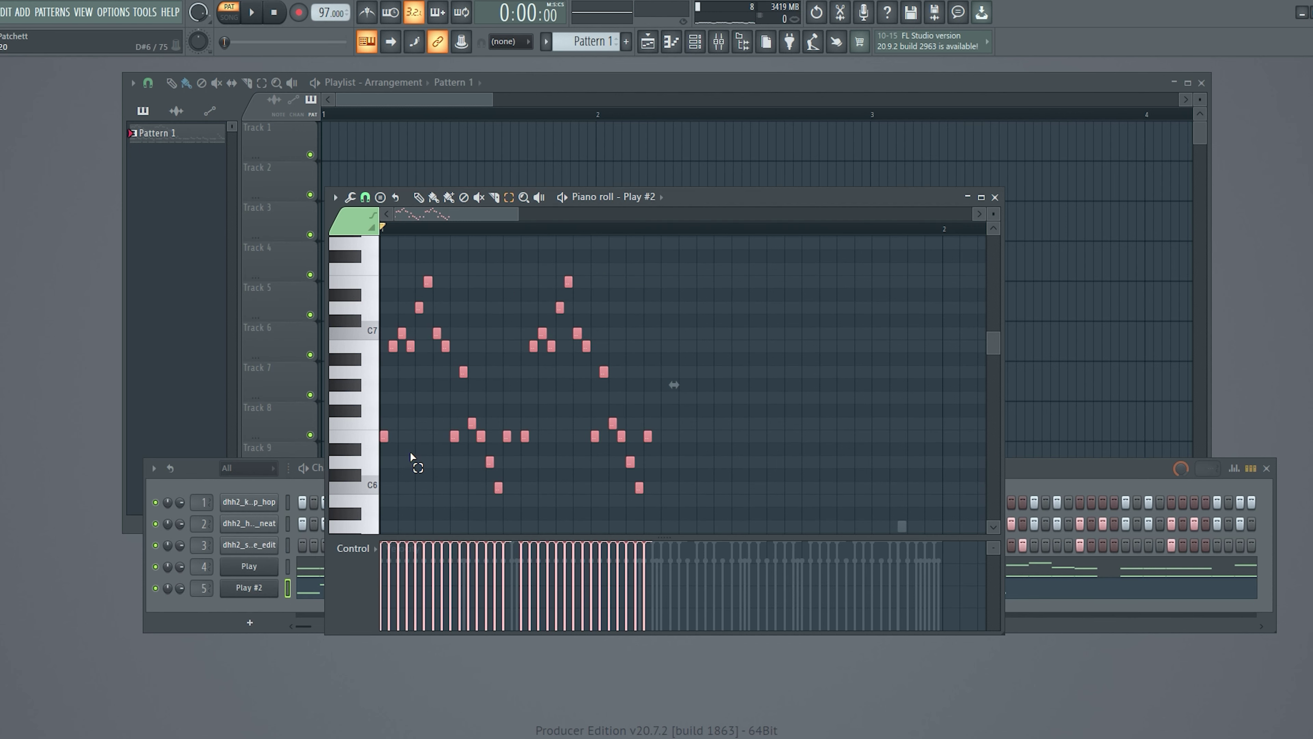
key(ctrl+b)
drag(390, 436, 670, 438)
key(space)
scroll(678, 467, up, 4)
scroll(676, 468, down, 3)
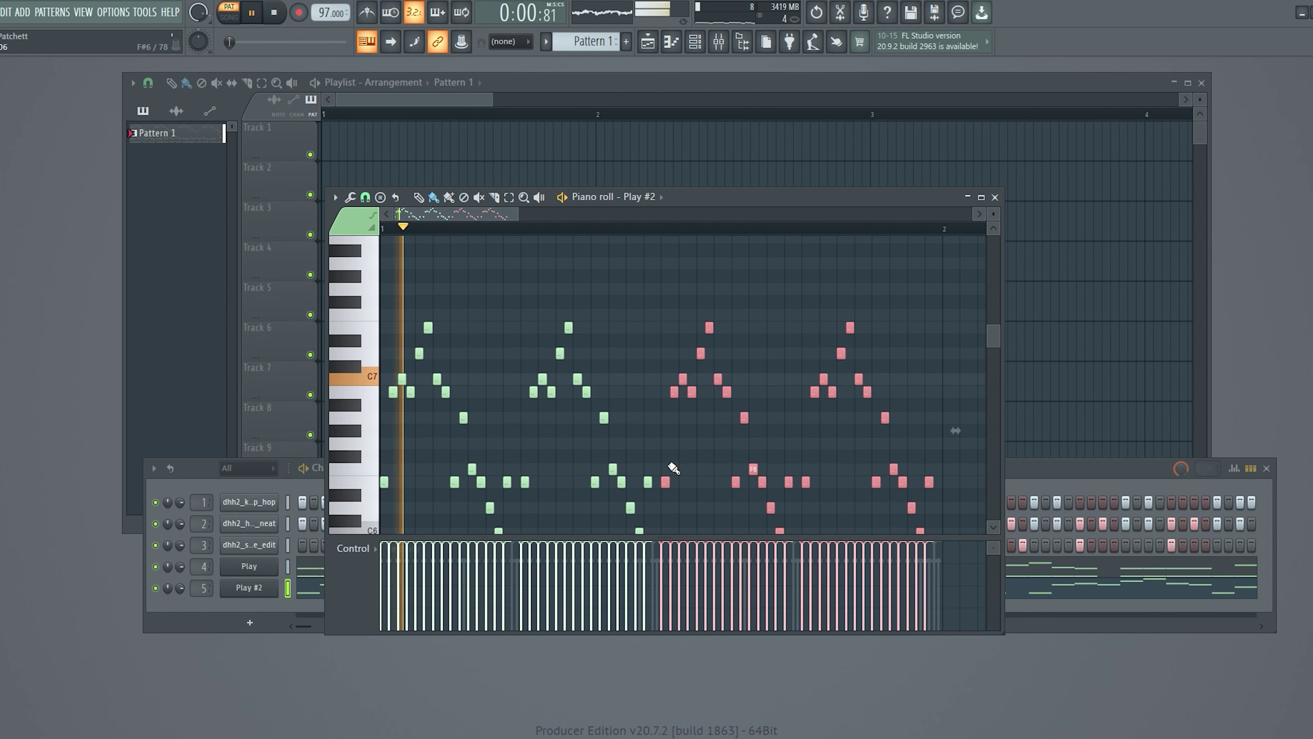
scroll(668, 472, up, 5)
scroll(614, 477, down, 5)
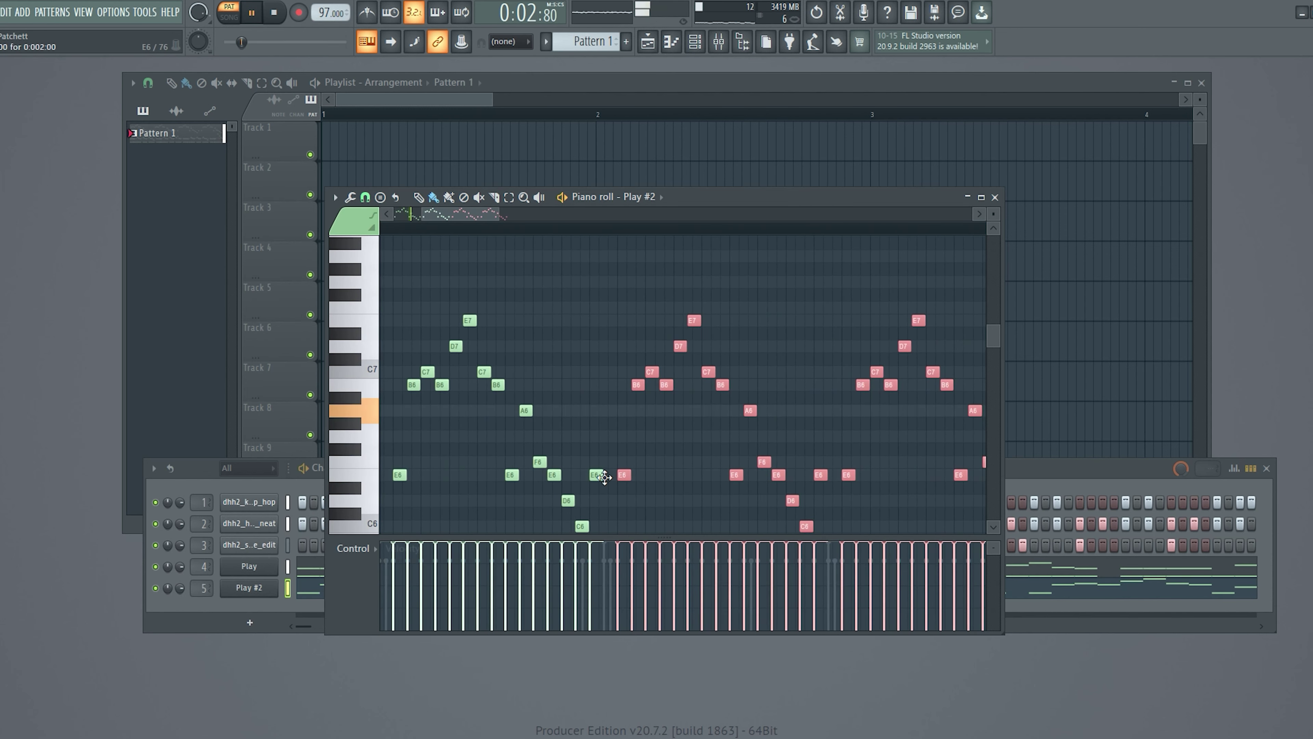
scroll(572, 463, down, 3)
scroll(571, 463, up, 1)
drag(448, 215, 428, 215)
- Close the strings notes, open the Play channel's piano notes and play the pattern from its start
click(995, 197)
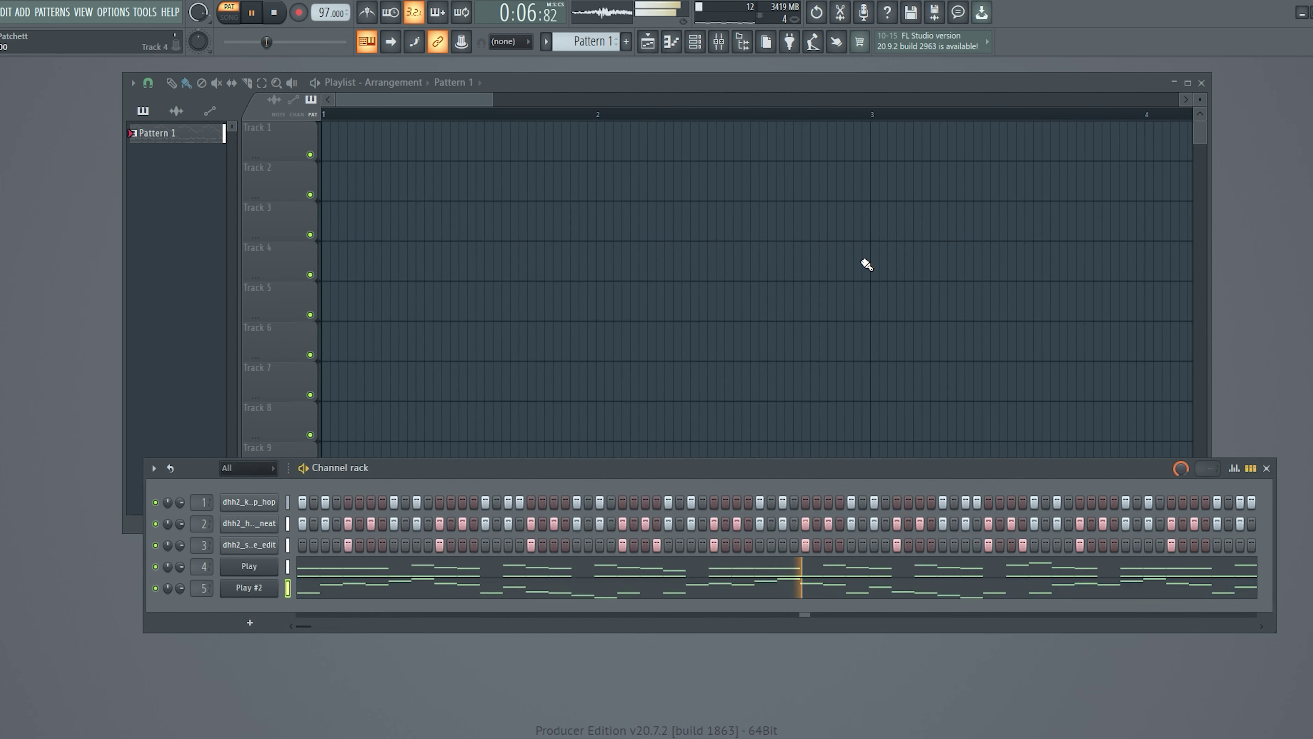
key(F7)
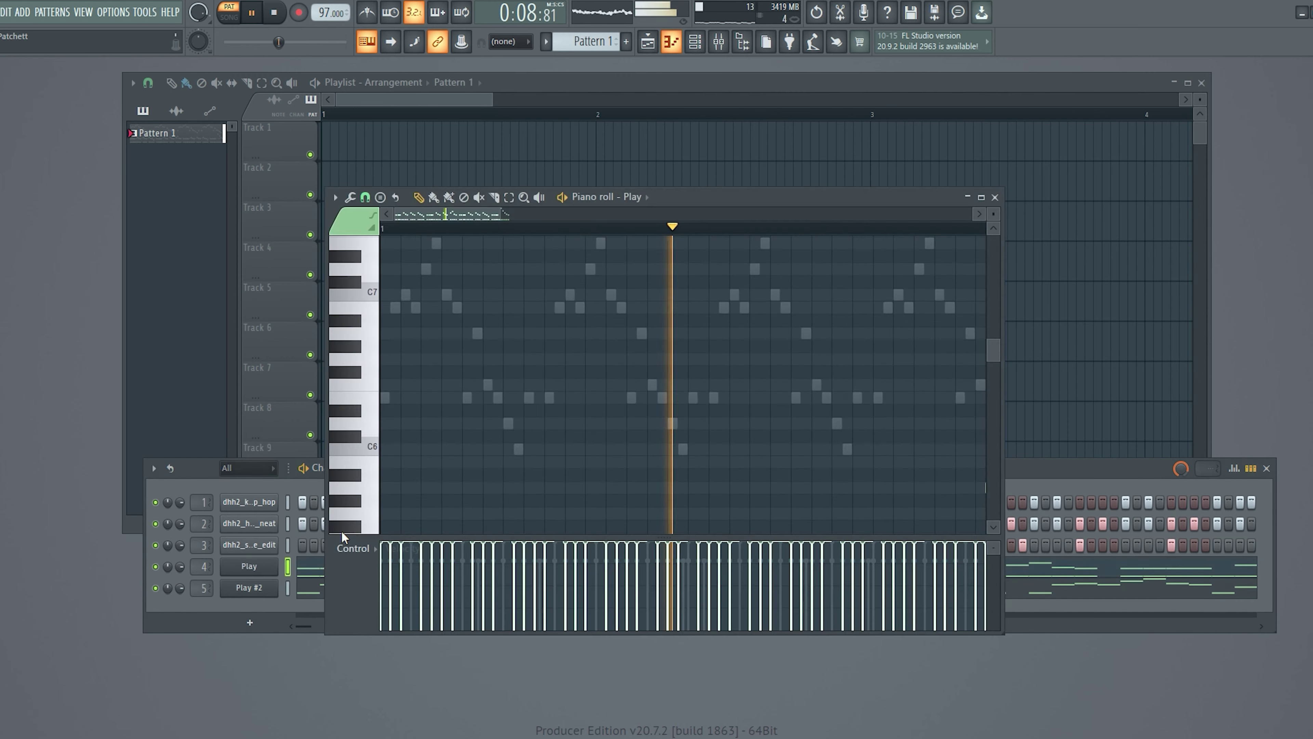
scroll(496, 406, up, 3)
scroll(477, 440, down, 6)
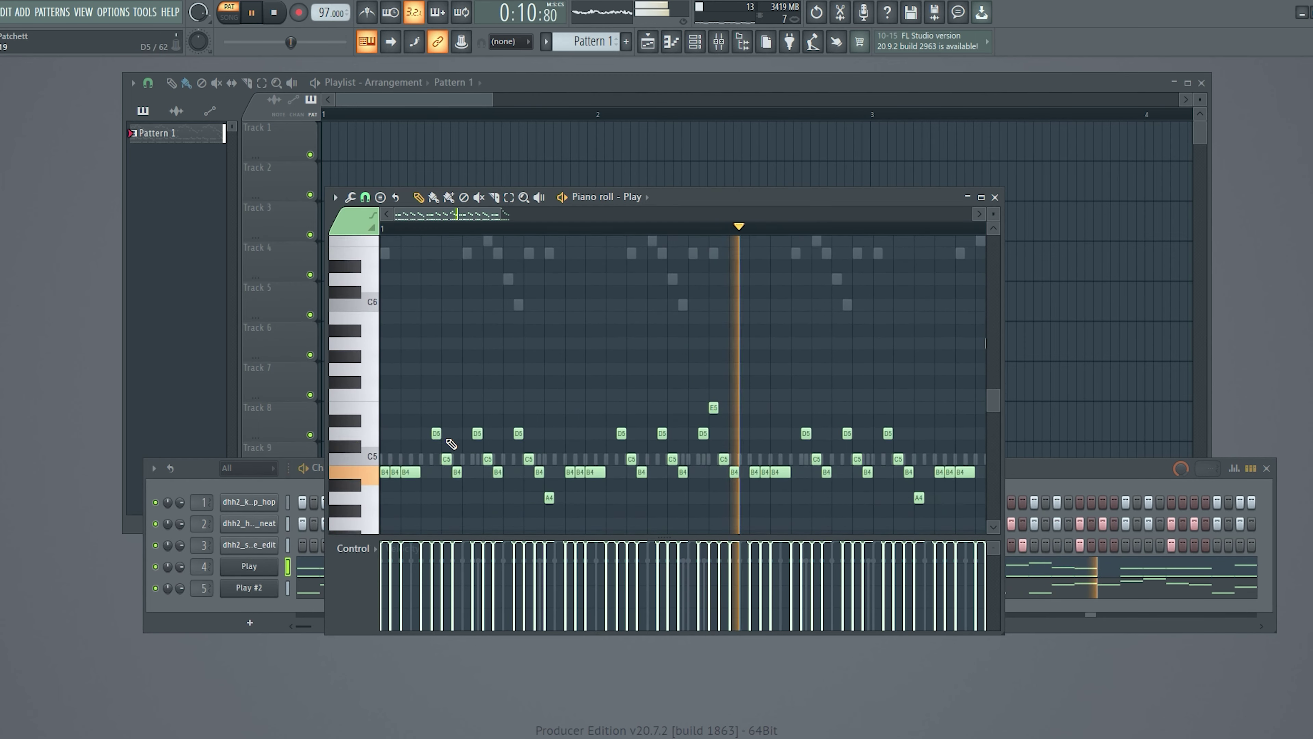
key(space)
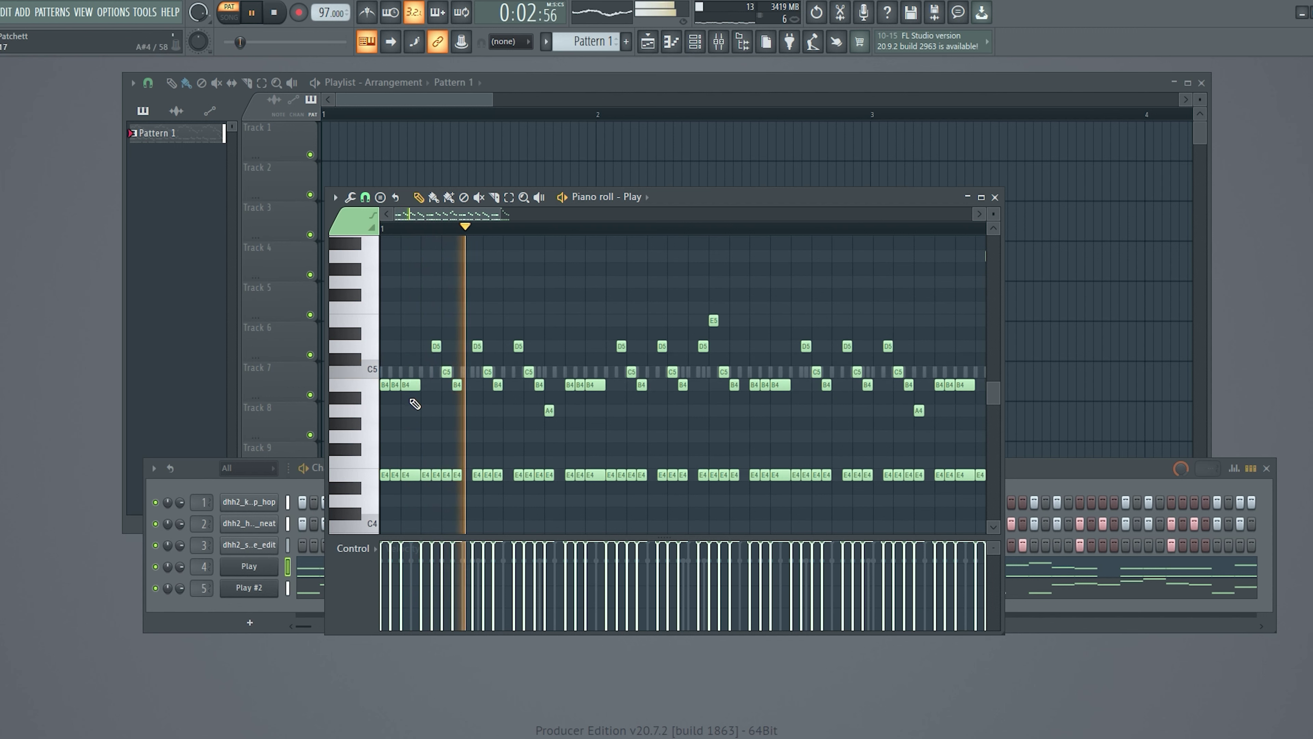
- Move the first phrase's second group of descending notes earlier, to one note length after the first group, and play it back
key(space)
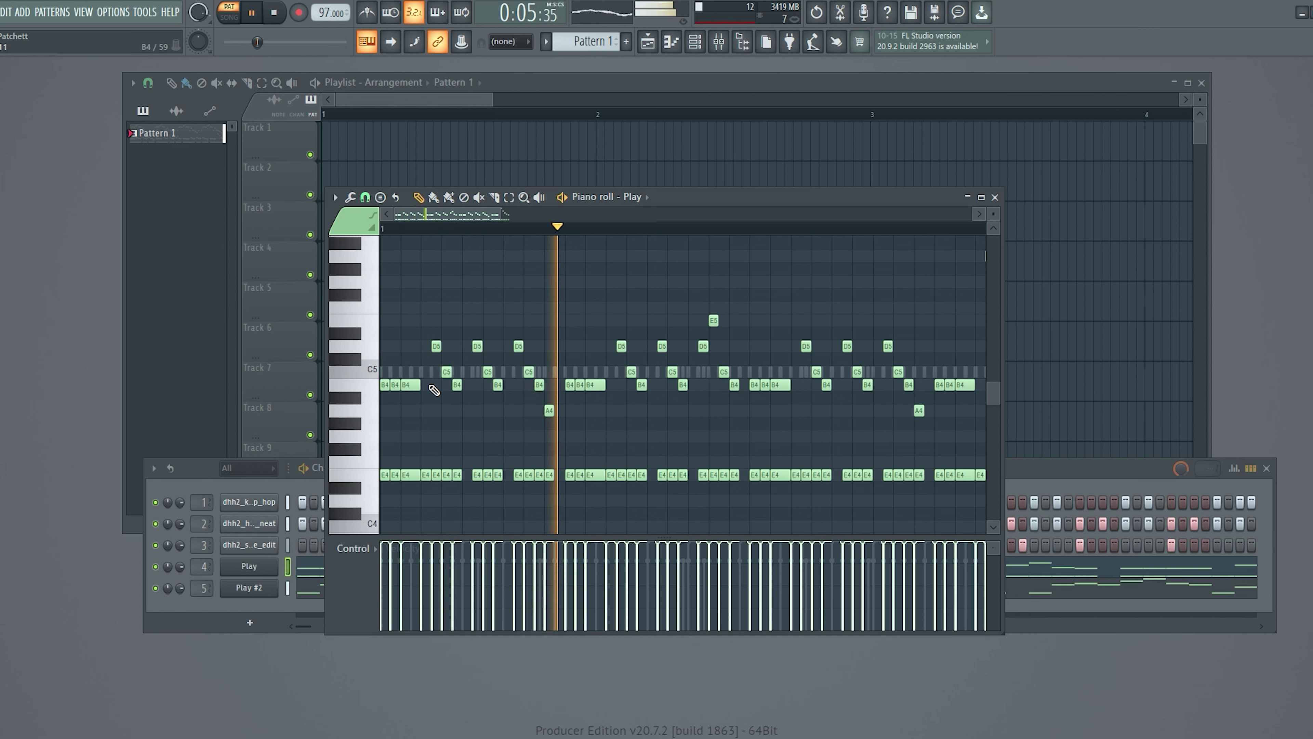
key(space)
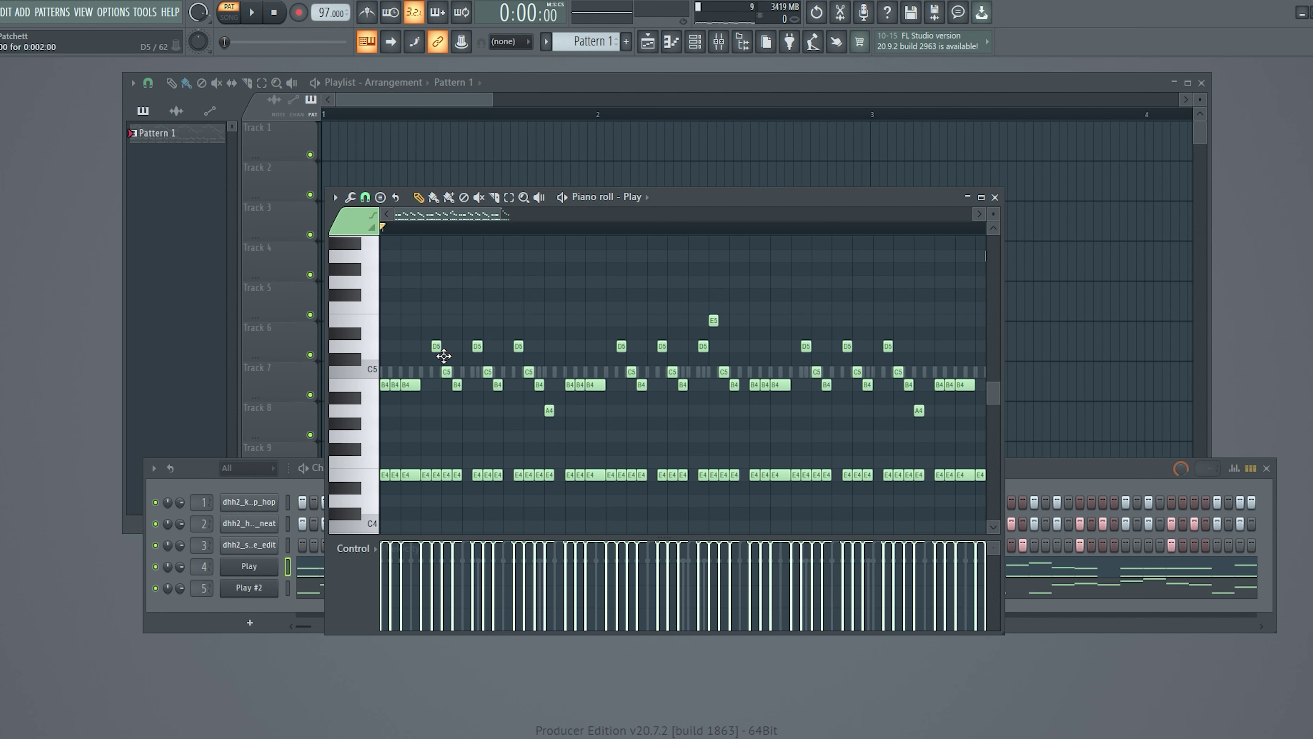
scroll(433, 407, up, 3)
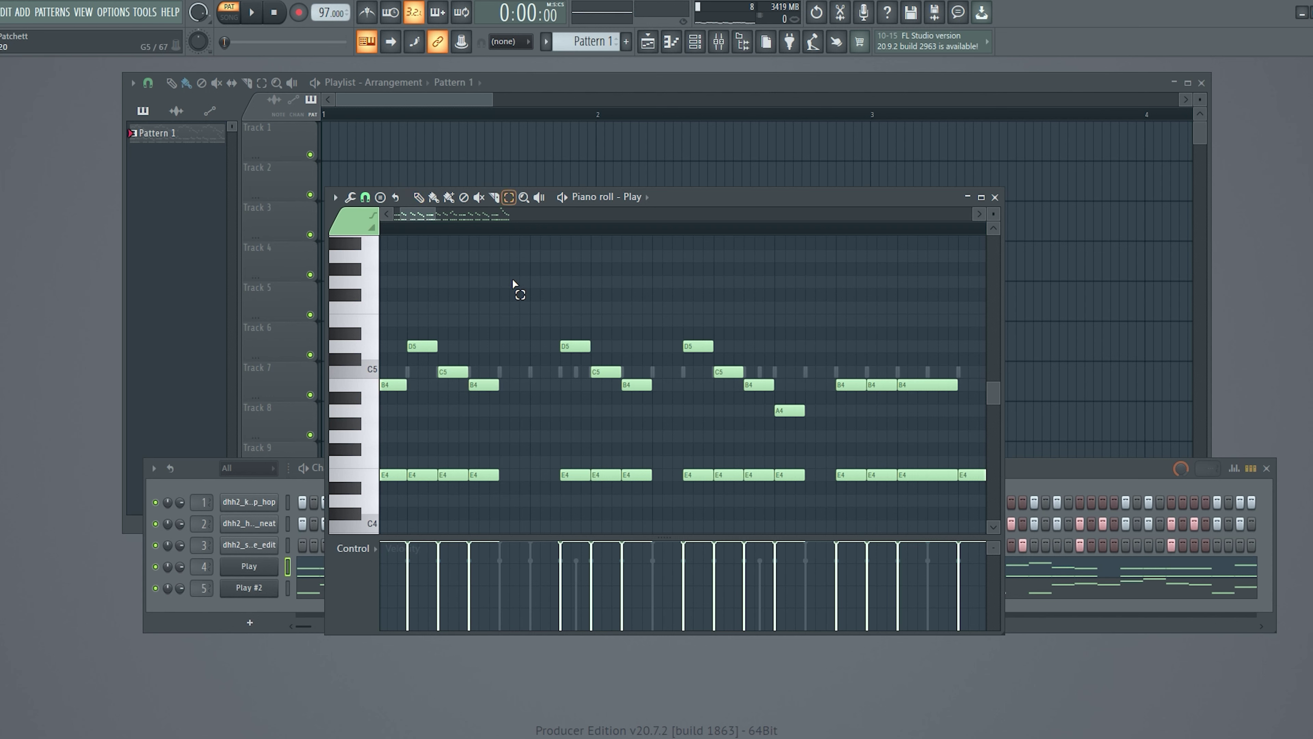
drag(585, 393, 653, 522)
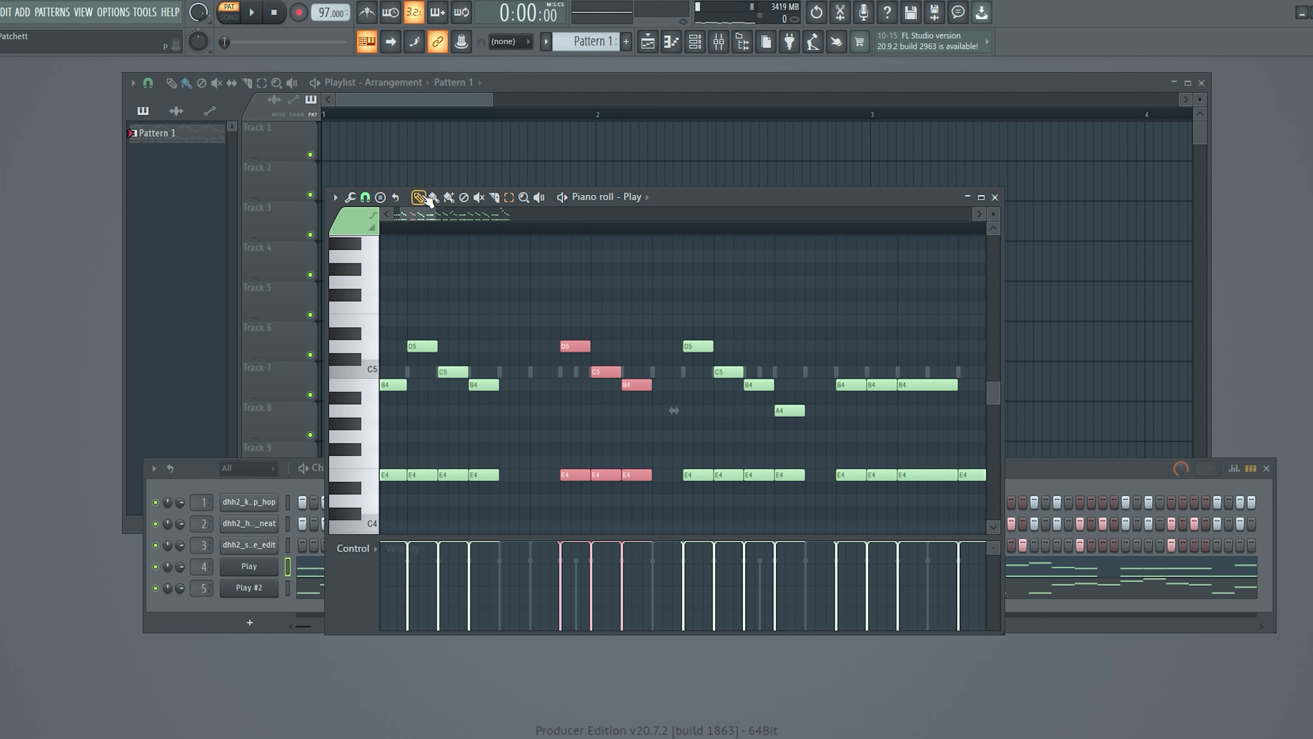
drag(576, 355, 546, 352)
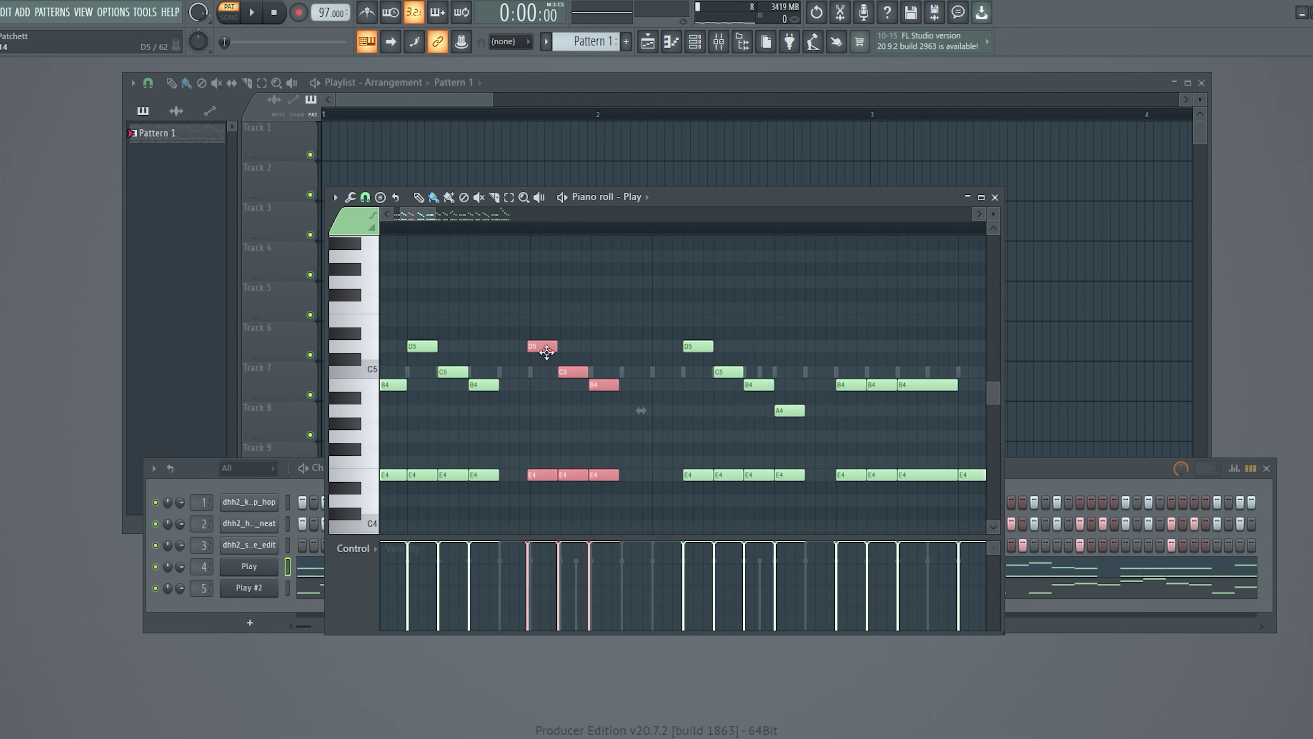
key(space)
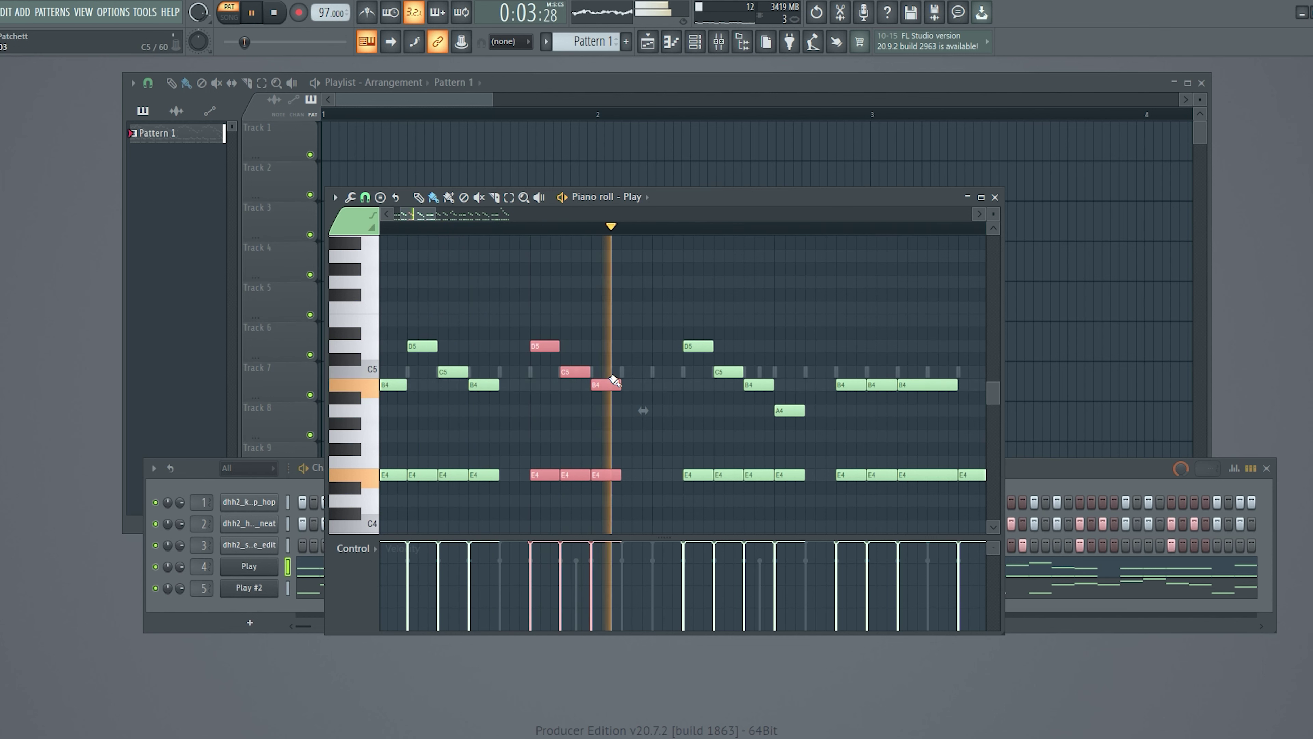
key(space)
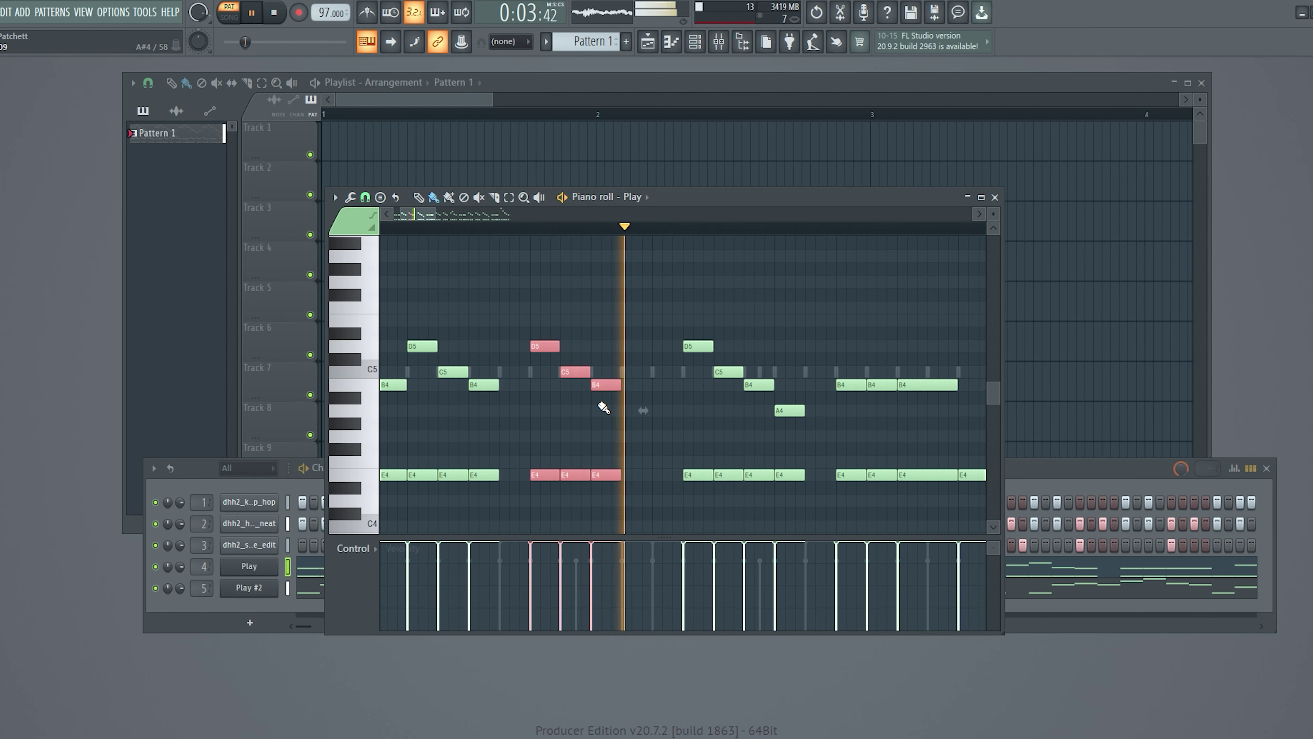
key(space)
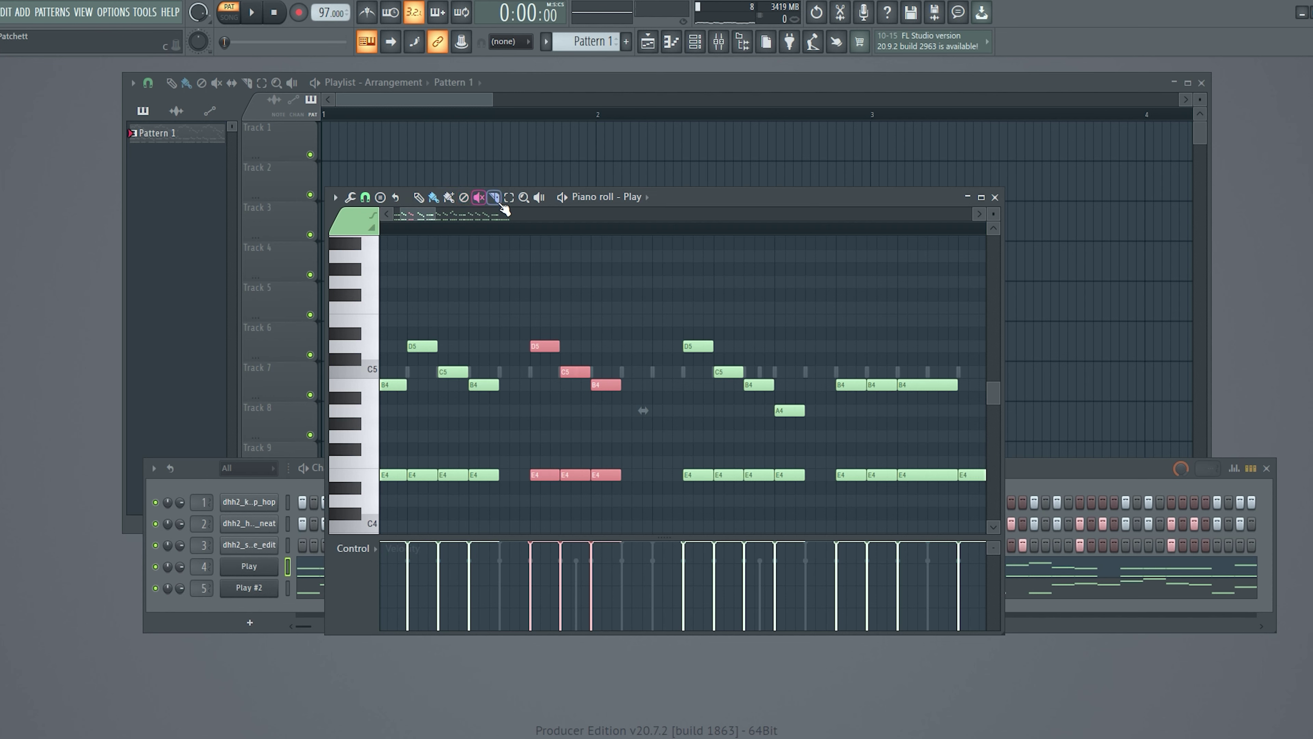
- Move the first phrase's third note group earlier, to one note length after the second group, and listen to the result
drag(652, 325, 820, 519)
drag(712, 352, 684, 353)
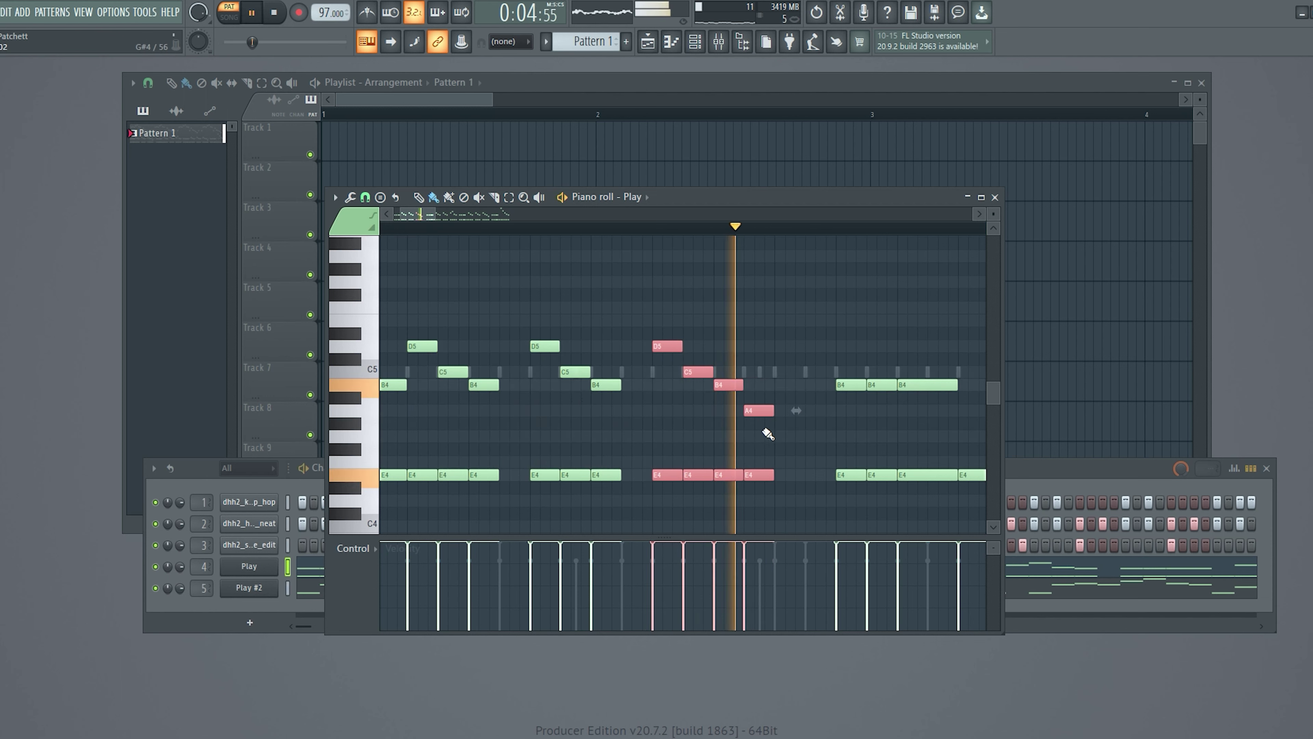
key(space)
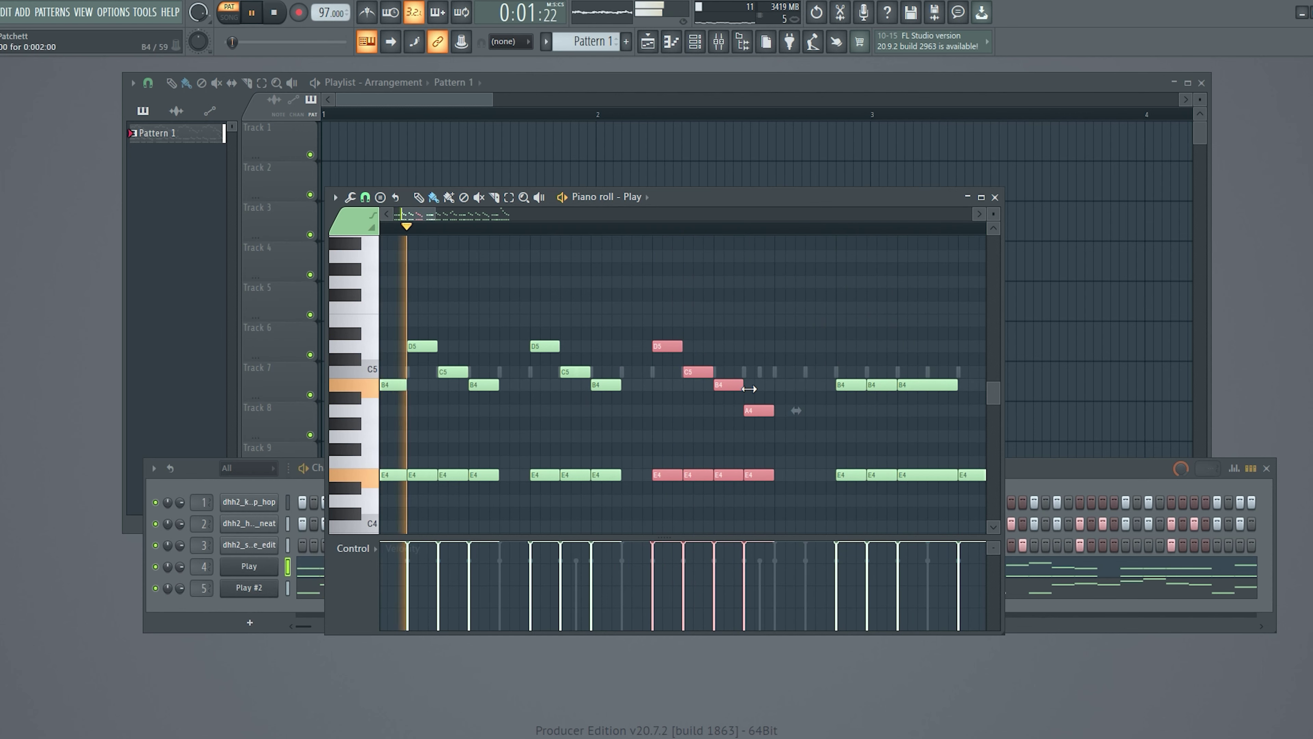
- Delete all piano notes that come after the first phrase
scroll(736, 384, down, 8)
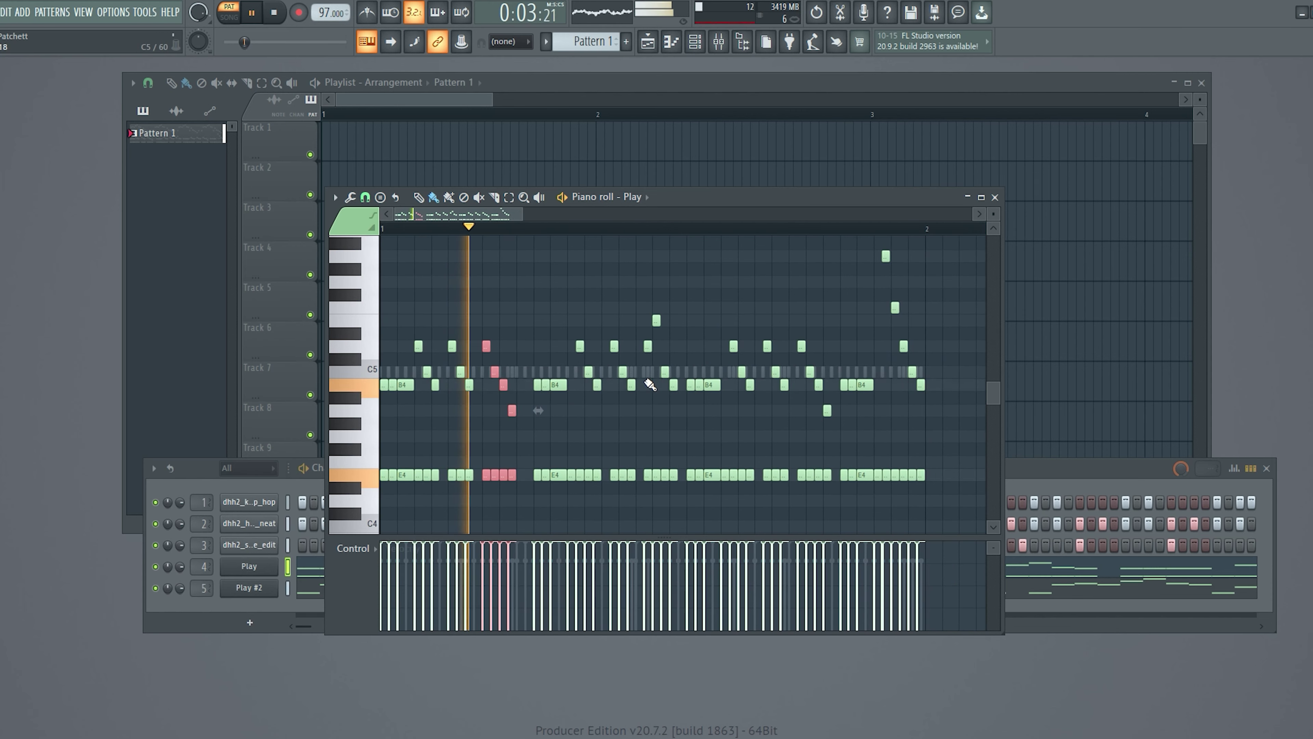
right_click(539, 386)
right_click(539, 474)
mouse_move(548, 474)
mouse_down()
mouse_move(649, 461)
mouse_move(708, 469)
mouse_move(629, 479)
mouse_move(784, 493)
mouse_move(819, 473)
mouse_move(919, 465)
mouse_up()
right_click(899, 475)
right_click(775, 475)
right_click(729, 475)
right_click(692, 384)
mouse_move(699, 355)
mouse_down()
mouse_move(682, 376)
mouse_move(606, 373)
mouse_move(579, 393)
mouse_move(667, 383)
mouse_move(627, 376)
mouse_move(687, 382)
mouse_move(578, 353)
mouse_up()
right_click(579, 346)
right_click(614, 346)
right_click(648, 346)
right_click(656, 320)
right_click(734, 346)
right_click(767, 346)
right_click(819, 385)
right_click(827, 410)
right_click(801, 346)
right_click(785, 385)
right_click(776, 372)
right_click(742, 372)
right_click(844, 385)
right_click(866, 385)
right_click(912, 372)
right_click(921, 385)
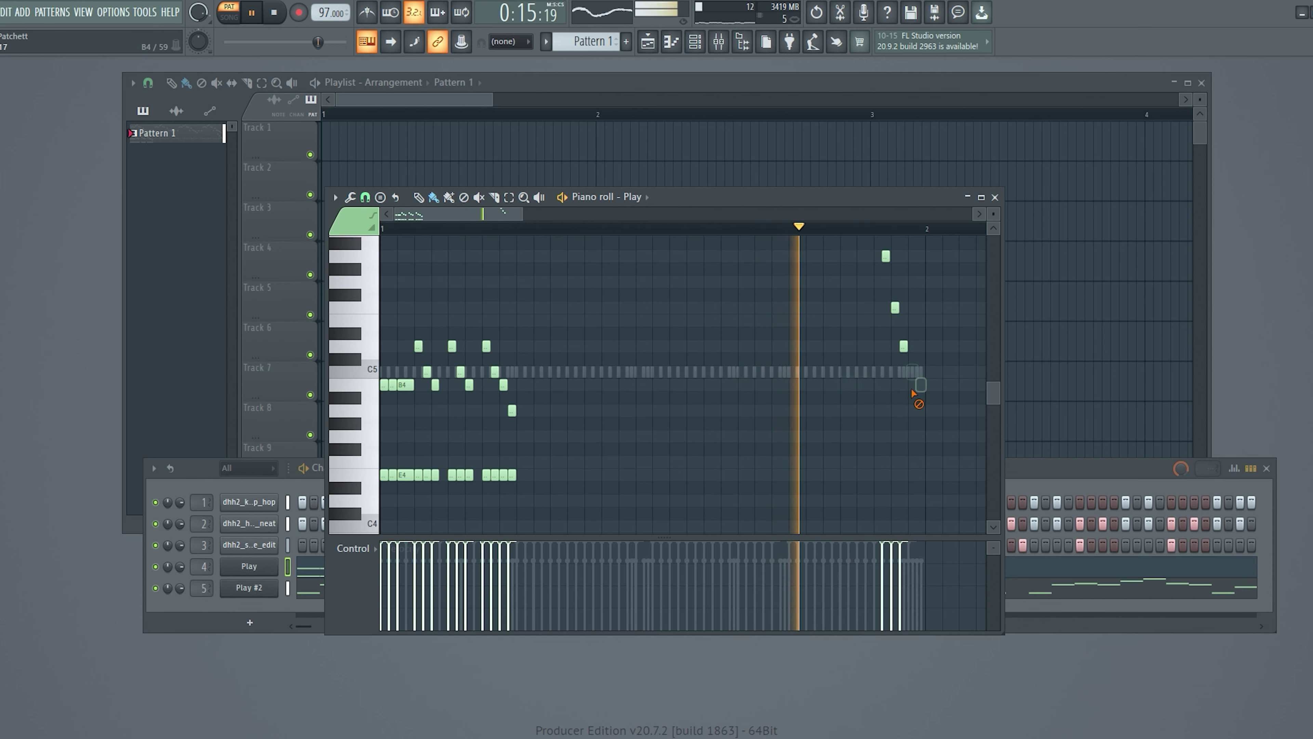
right_click(895, 307)
right_click(904, 346)
right_click(887, 255)
key(space)
- Duplicate the entire first piano phrase, place the copy directly after the original, and play it back
click(510, 198)
key(space)
drag(588, 303, 489, 444)
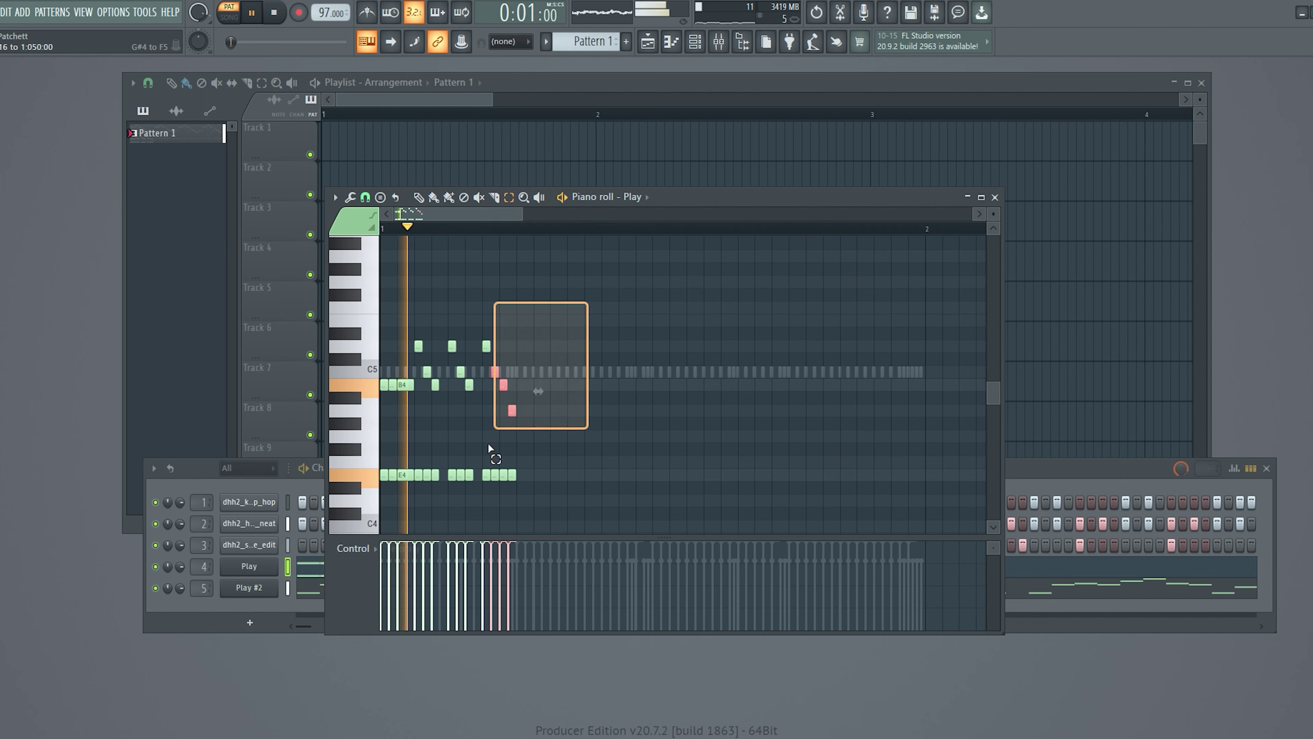
key(ctrl+a)
scroll(387, 357, down, 1)
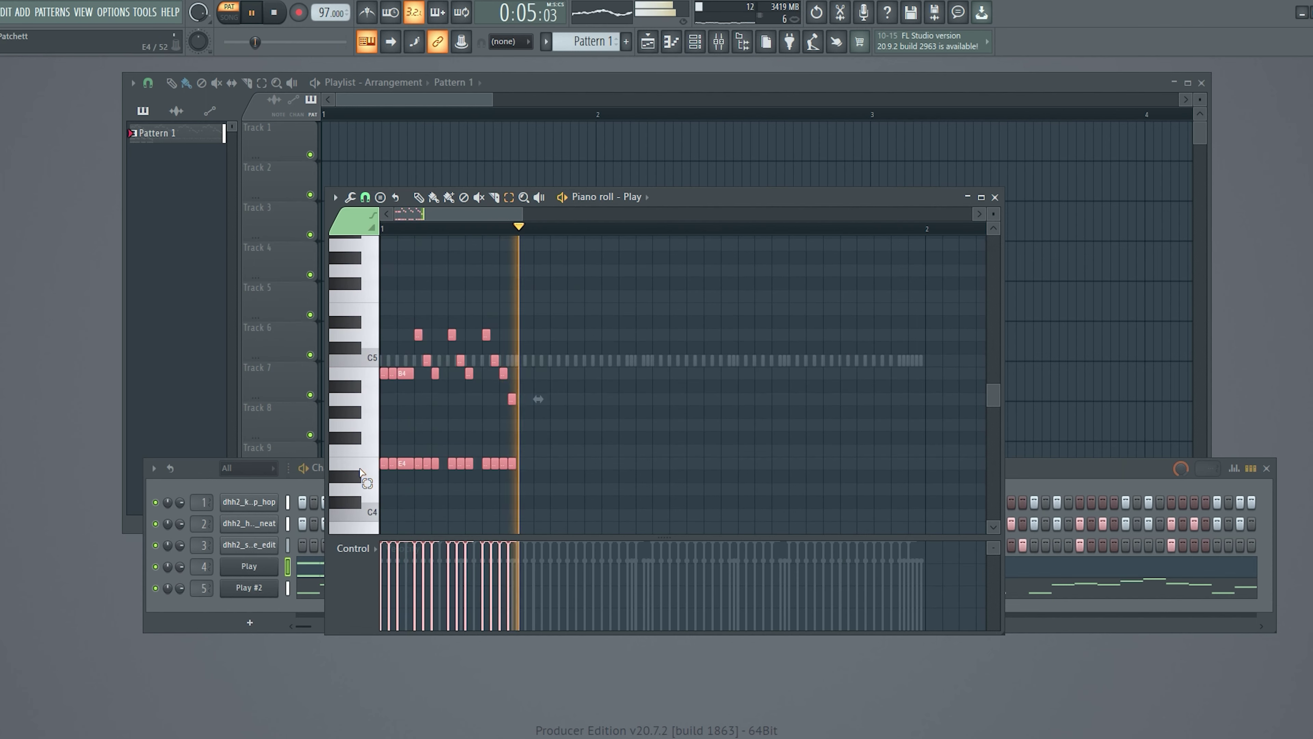
key(ctrl+v)
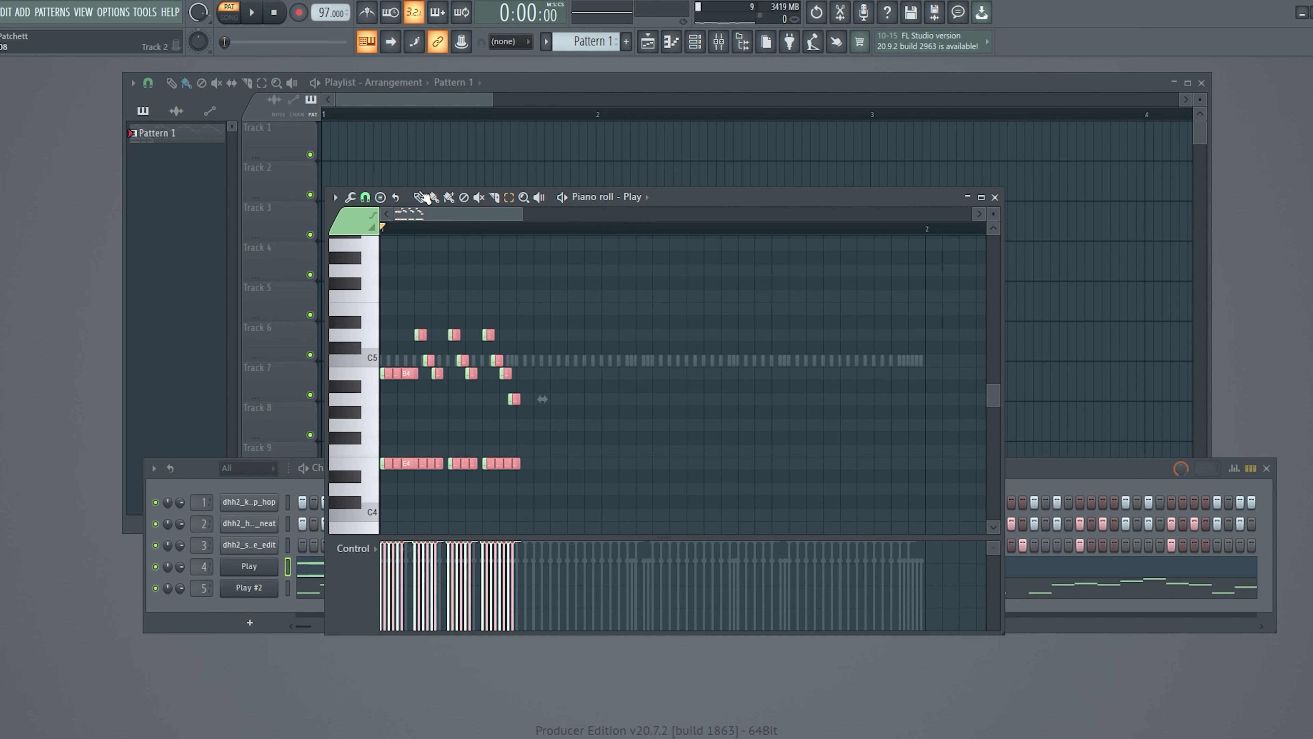
drag(418, 467, 552, 463)
ctrl+scroll(553, 464, up, 6)
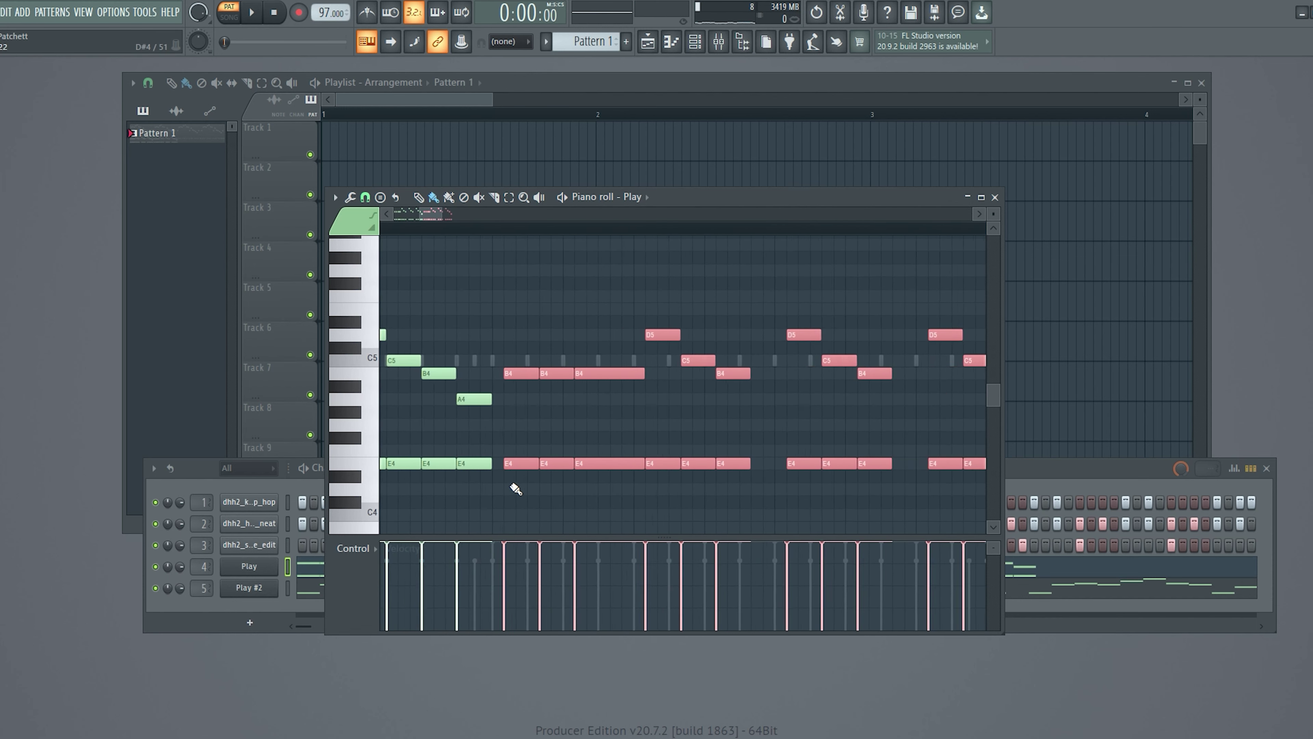
drag(512, 470, 512, 468)
key(space)
- Duplicate both piano phrases, place the copies directly after them to fill the pattern, and play it with the notes deselected
ctrl+scroll(525, 447, down, 6)
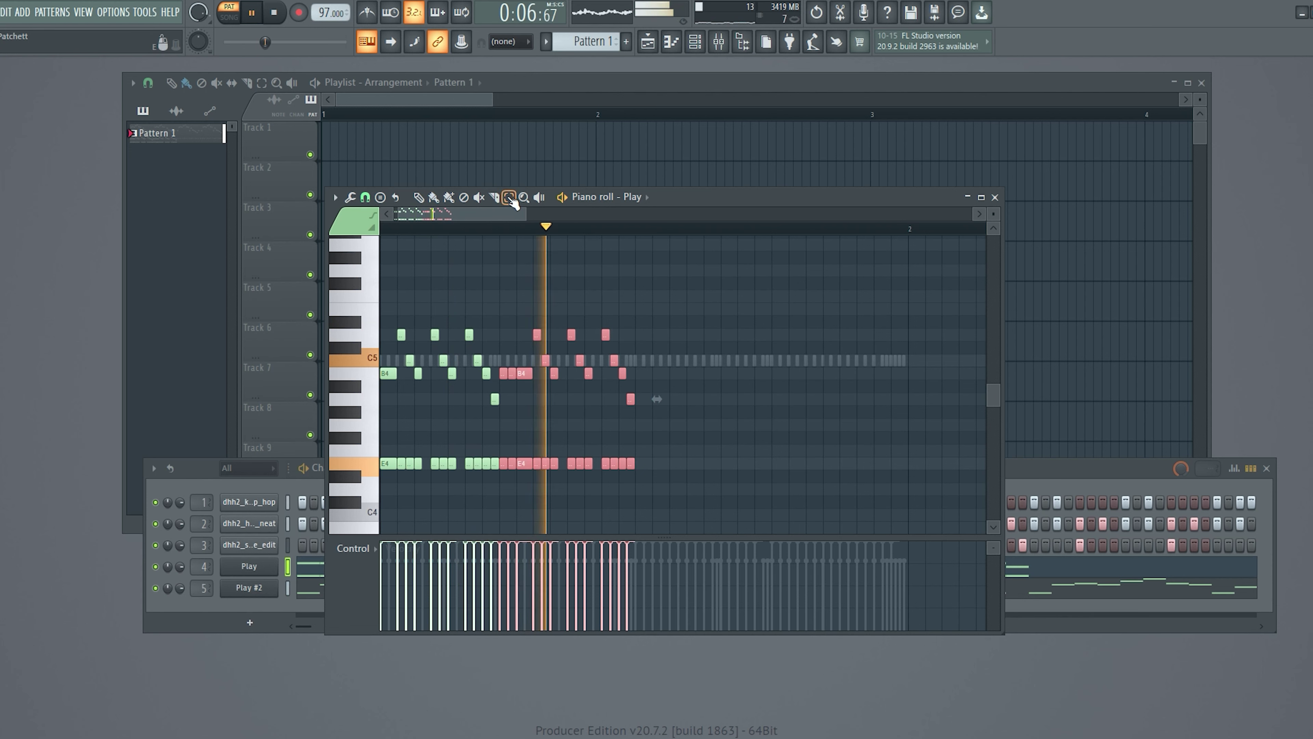
drag(728, 304, 373, 491)
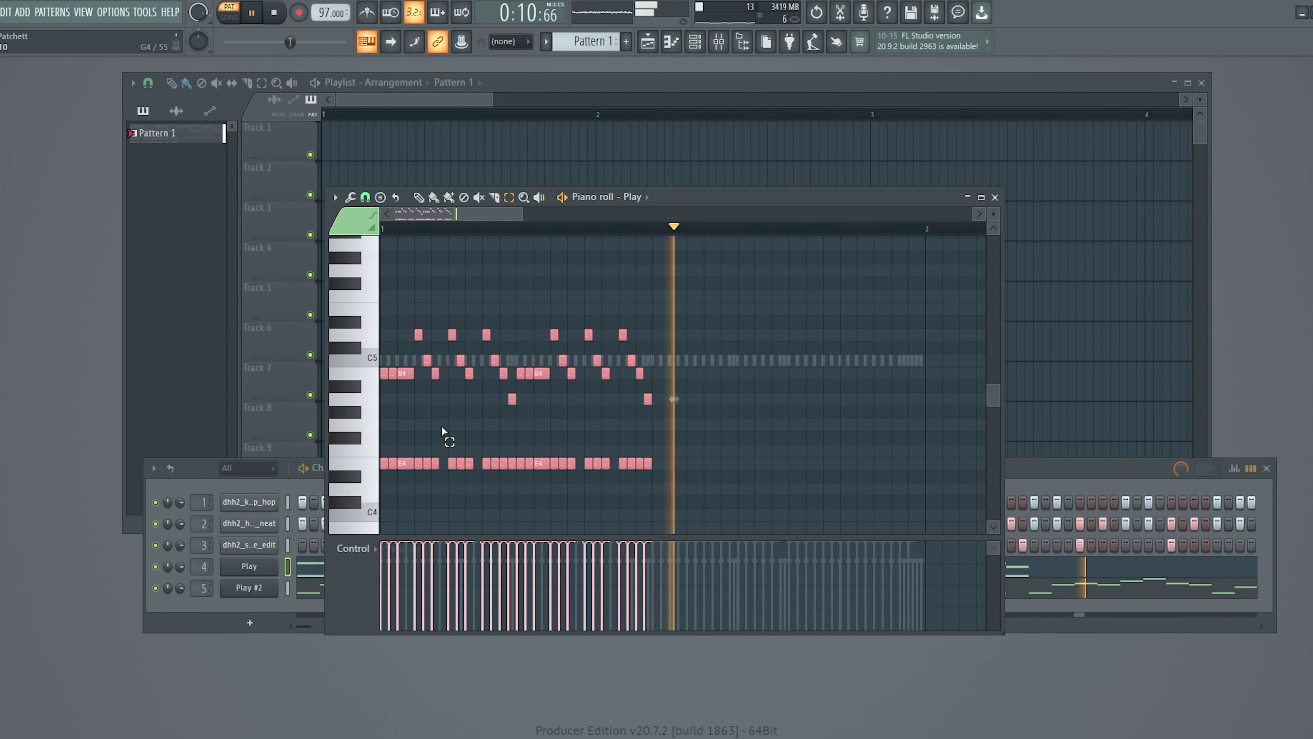
key(ctrl+v)
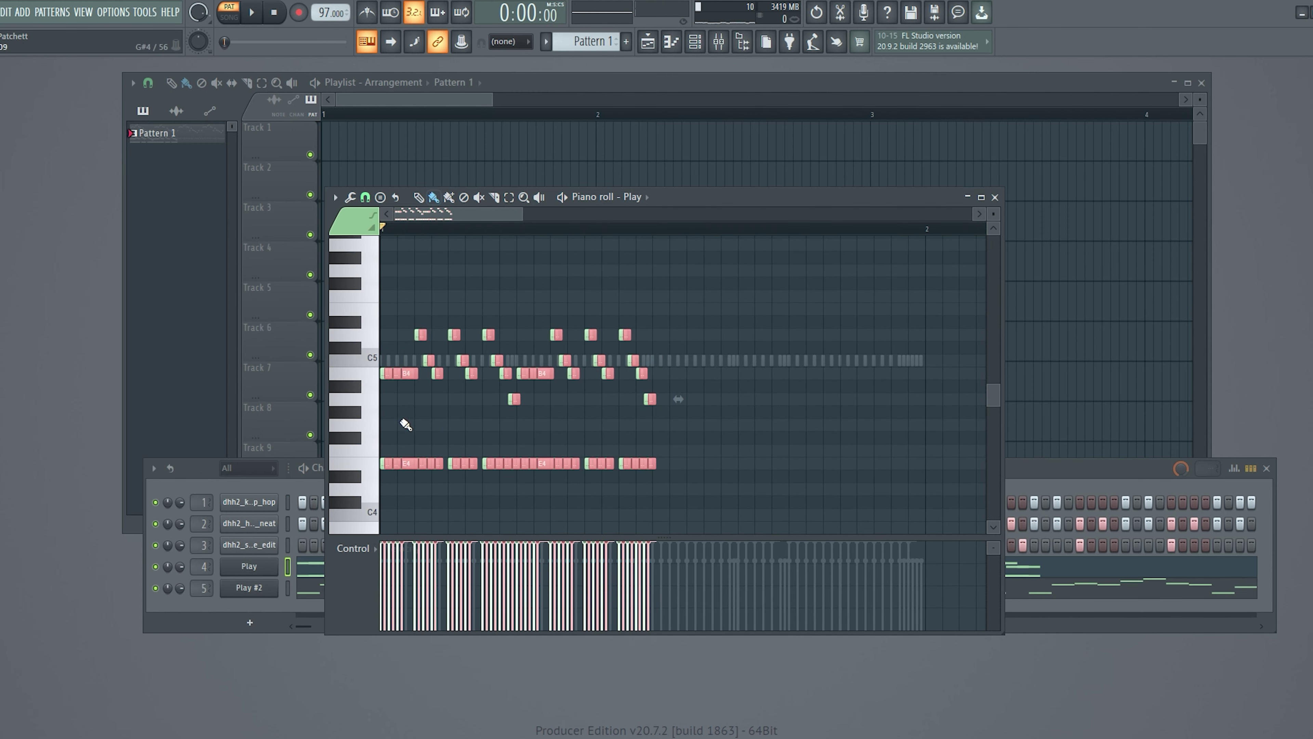
drag(415, 383, 683, 383)
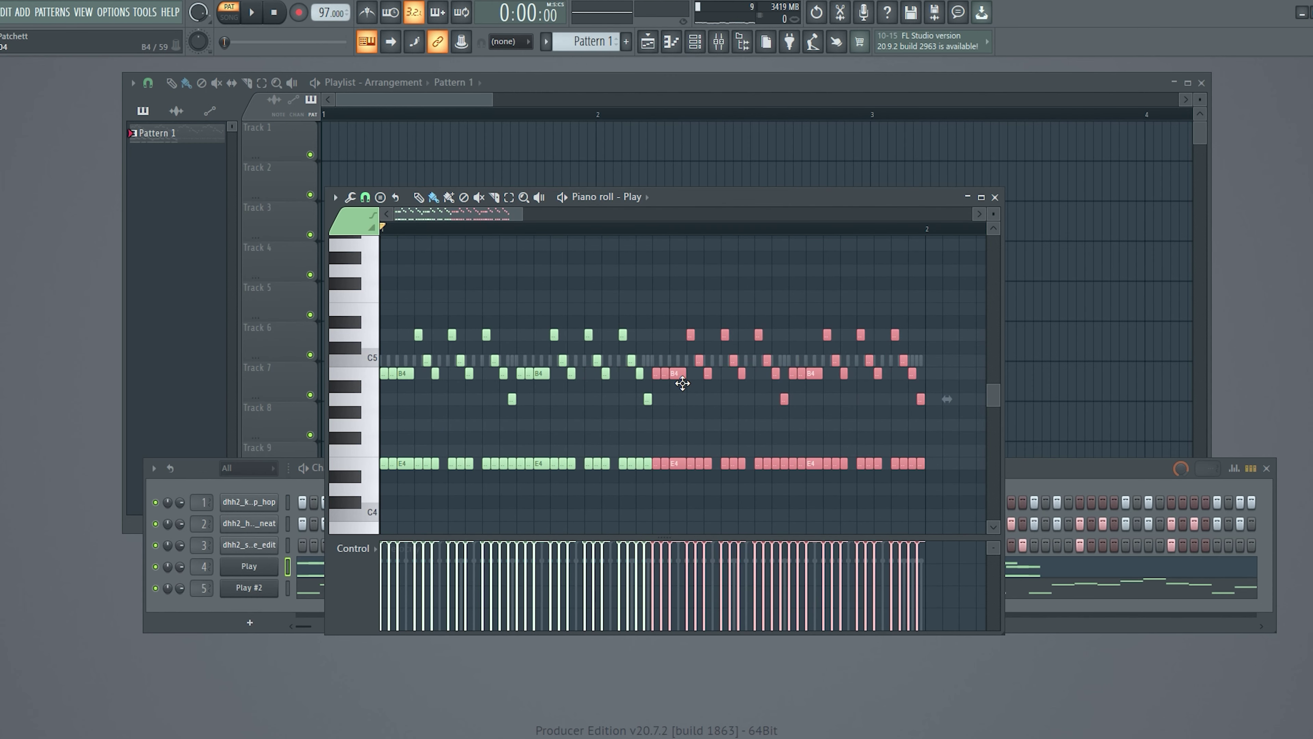
scroll(660, 440, up, 6)
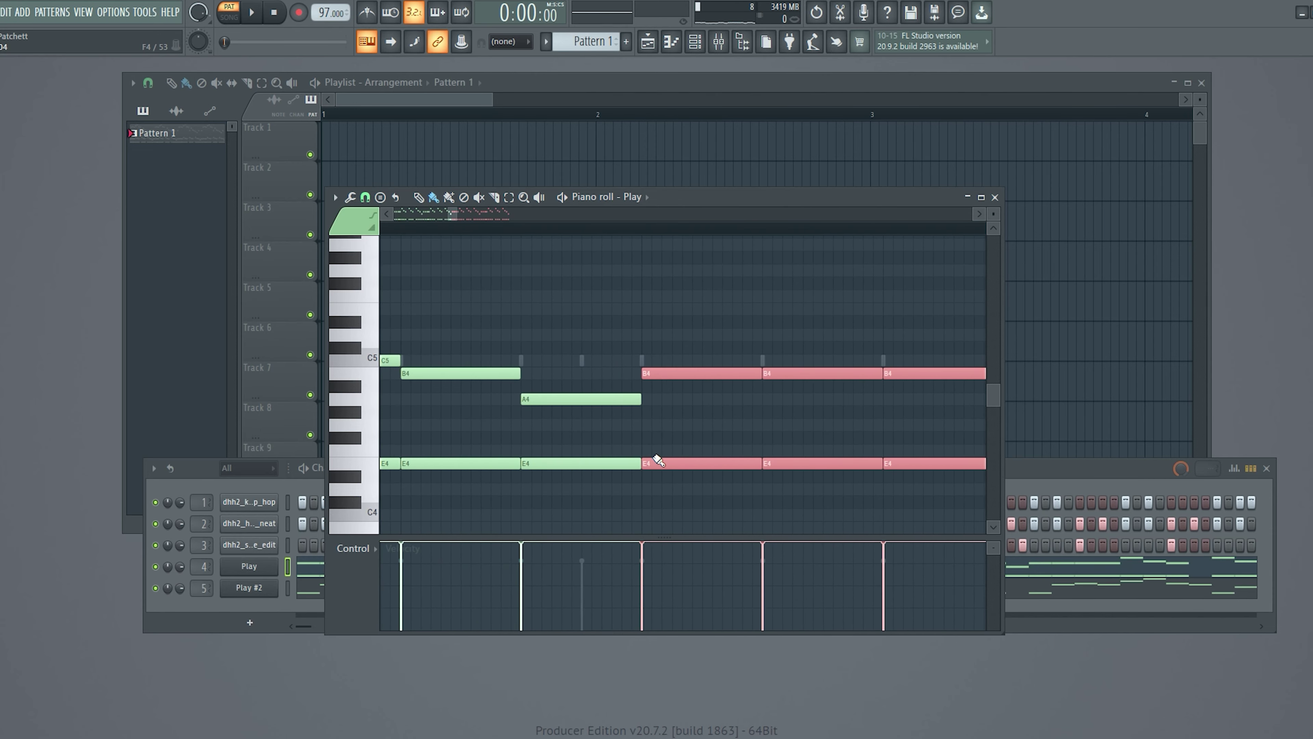
scroll(462, 418, down, 5)
scroll(492, 220, up, 1)
key(space)
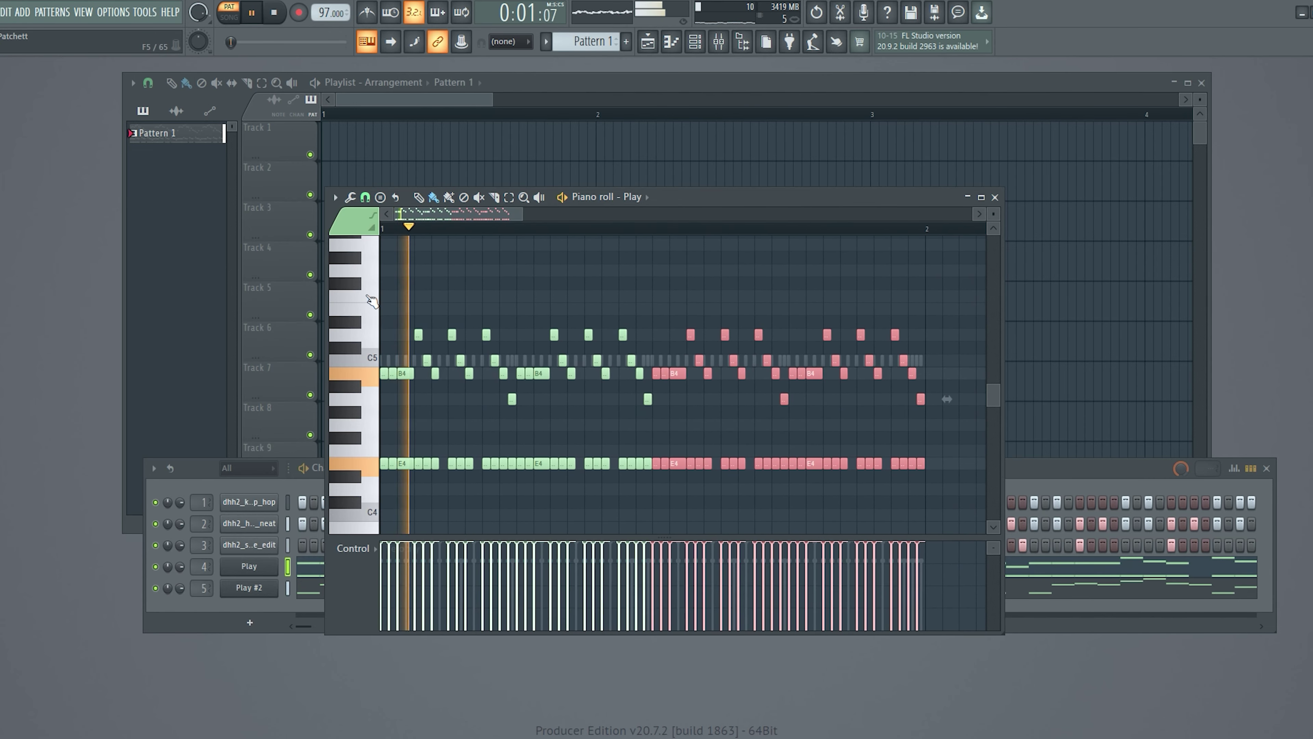
key(ctrl+d)
key(space)
key(space)
key(space)
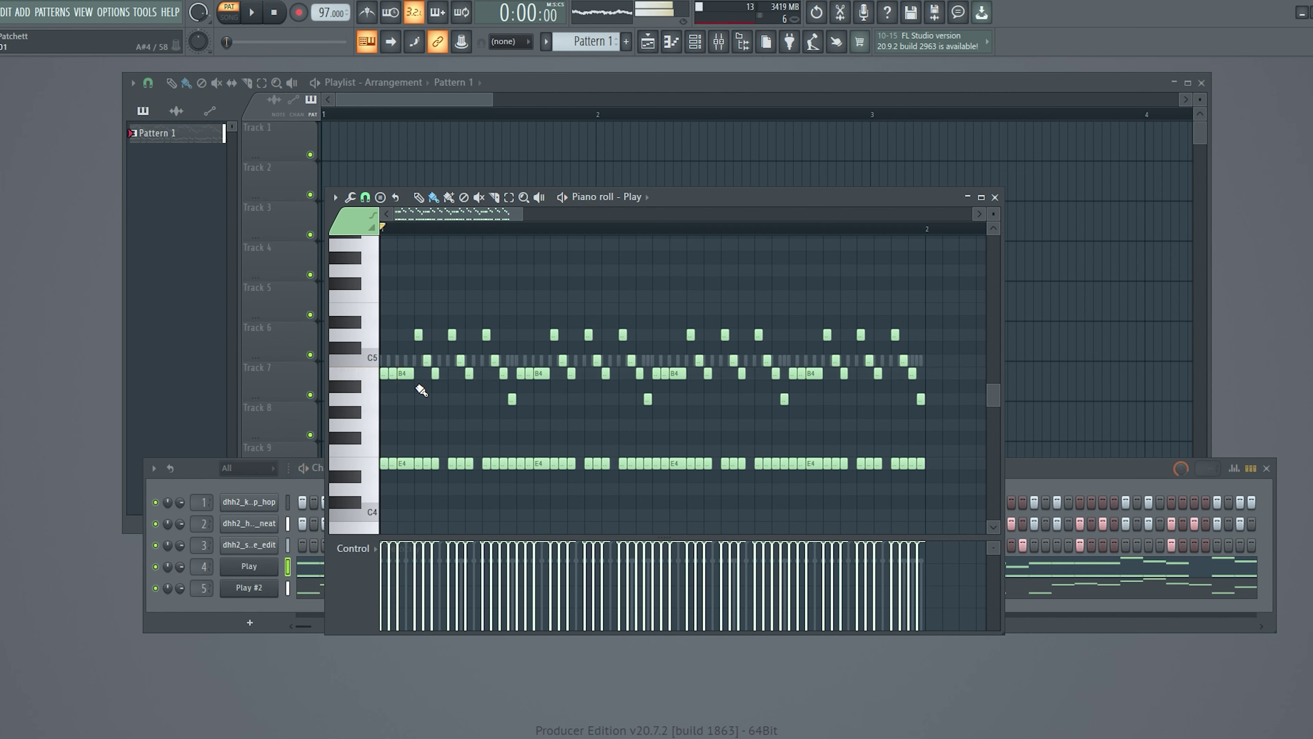
- Halve the first phrase's long B4 and E4 notes, add an E5 and an E4 in the freed space, and play it back
scroll(420, 395, up, 6)
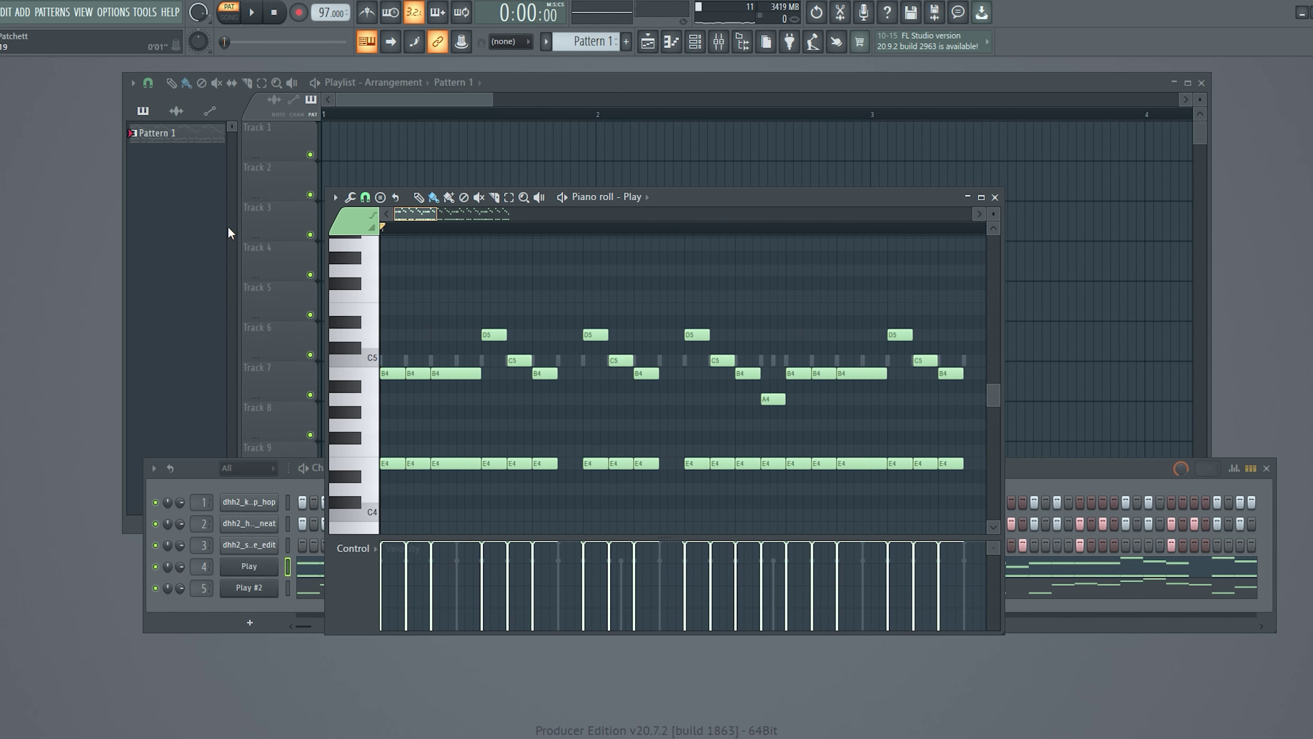
key(space)
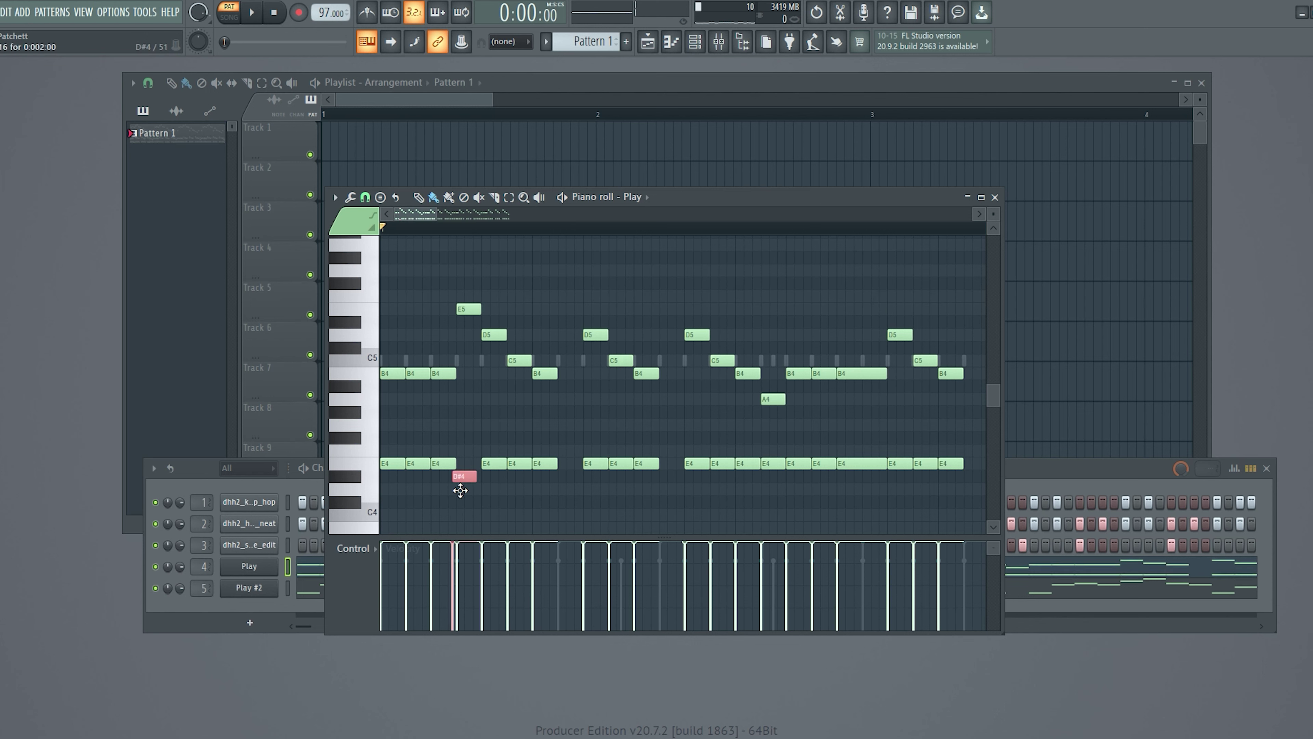
key(space)
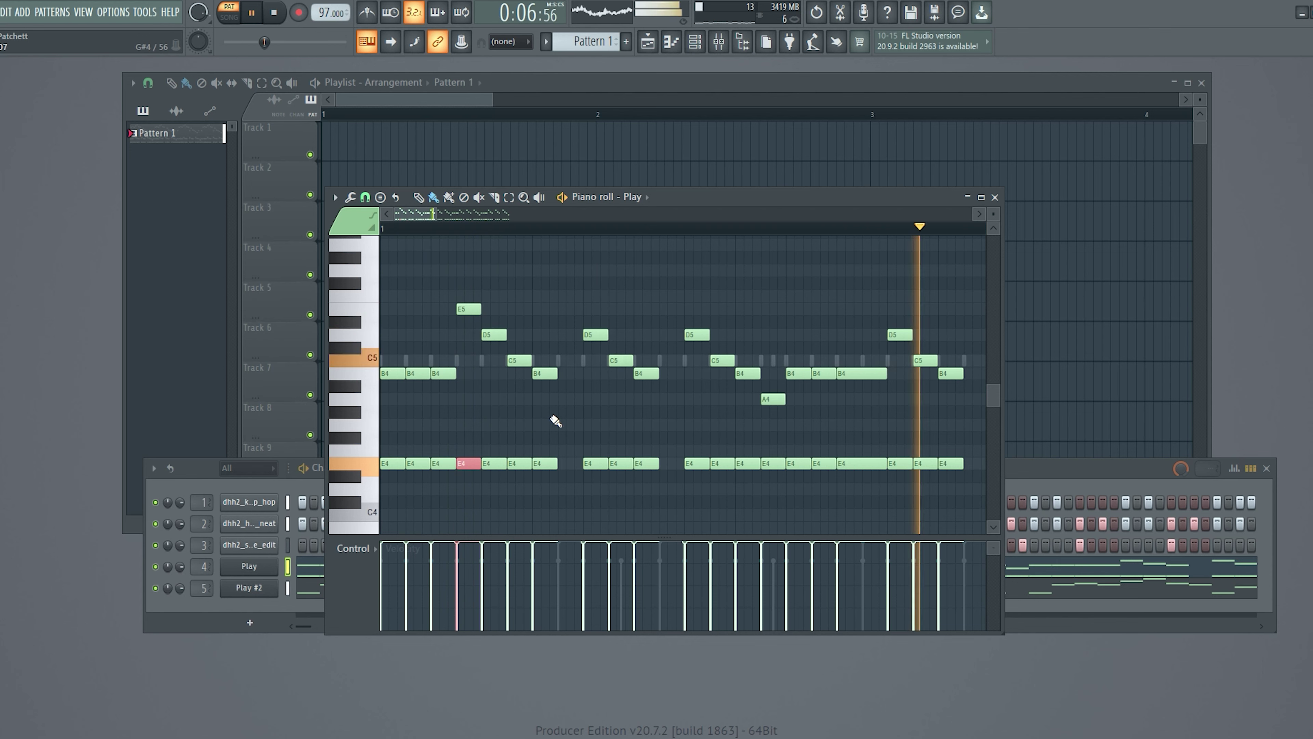
- Halve the third phrase's long B4 and E4, adding E5 and E4 in the gap, and raise the second phrase's last D5 to E5
drag(422, 212, 471, 222)
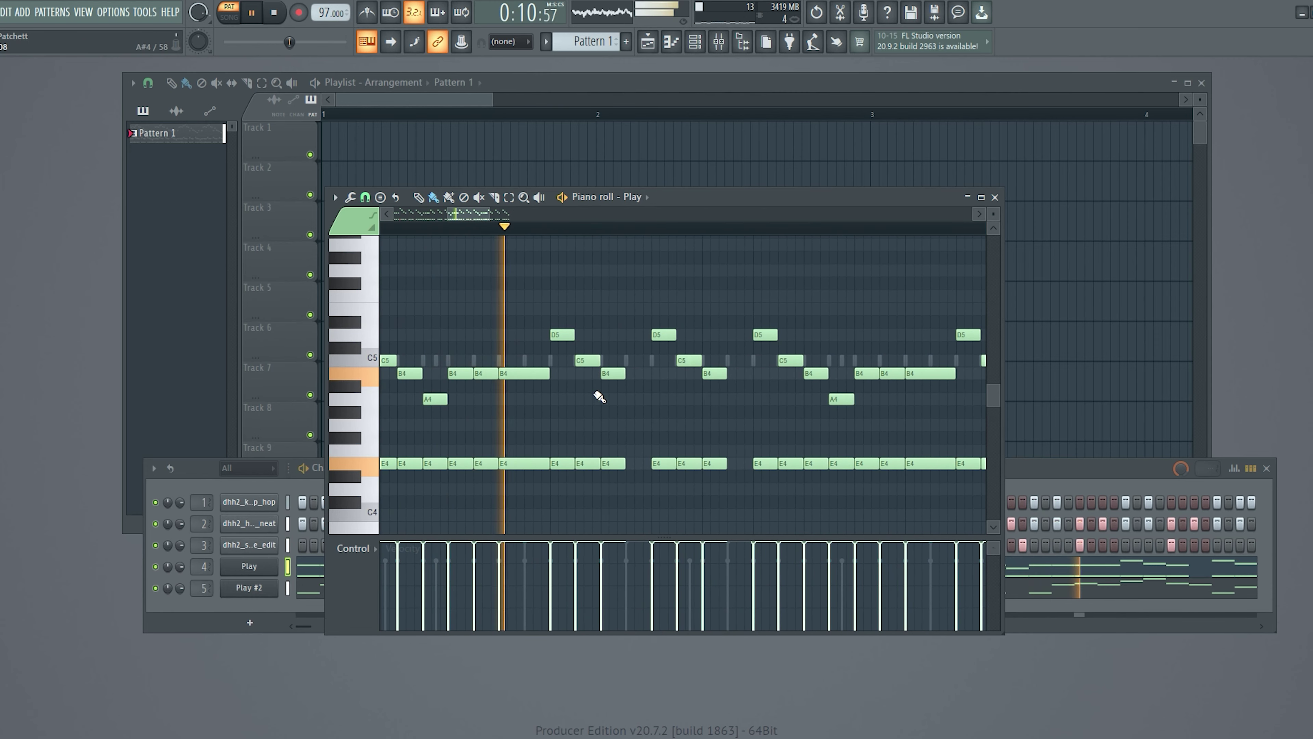
key(space)
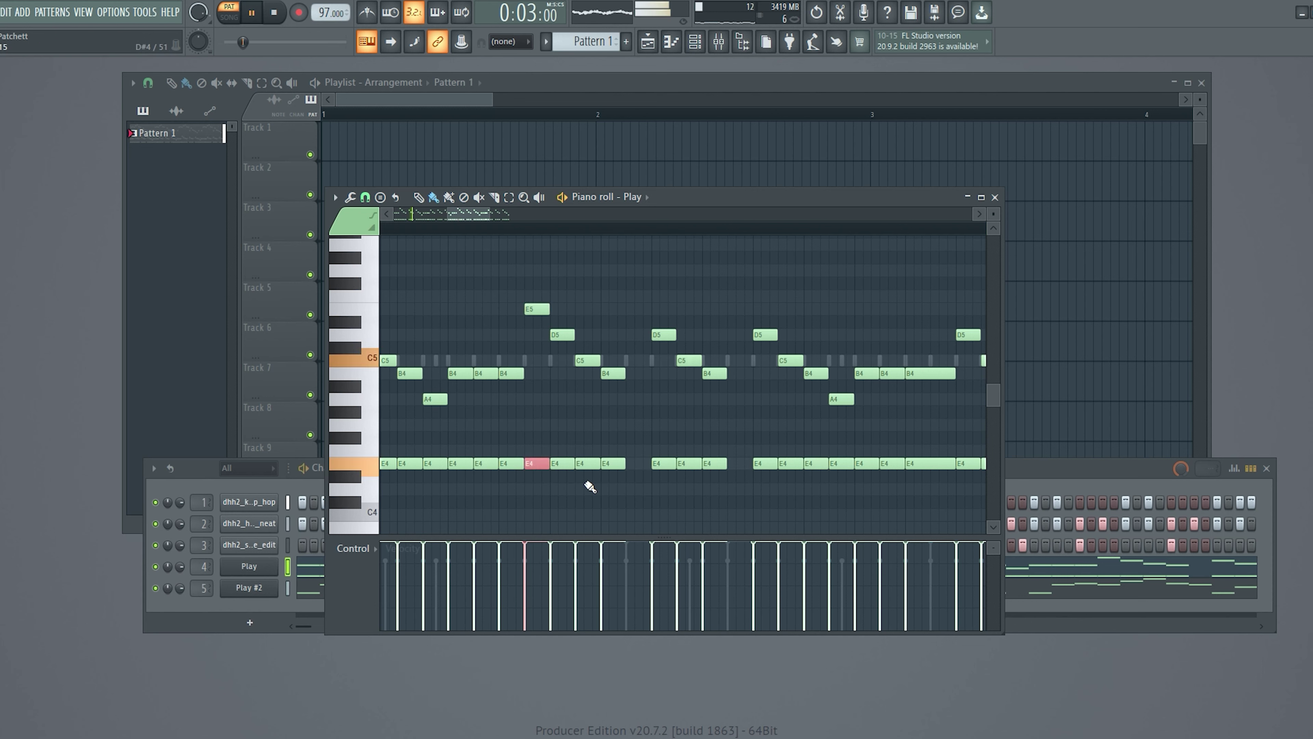
mouse_move(480, 213)
mouse_down()
mouse_move(491, 216)
mouse_move(459, 212)
mouse_up()
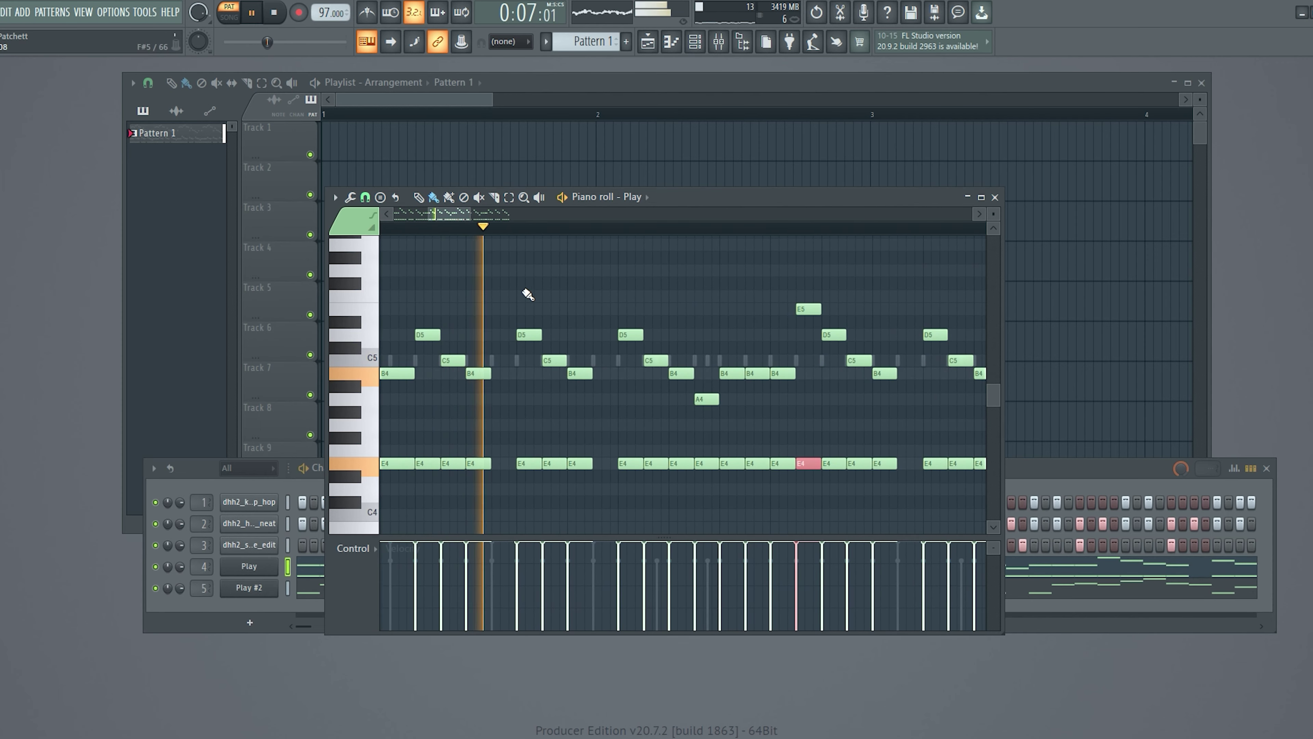
click(641, 309)
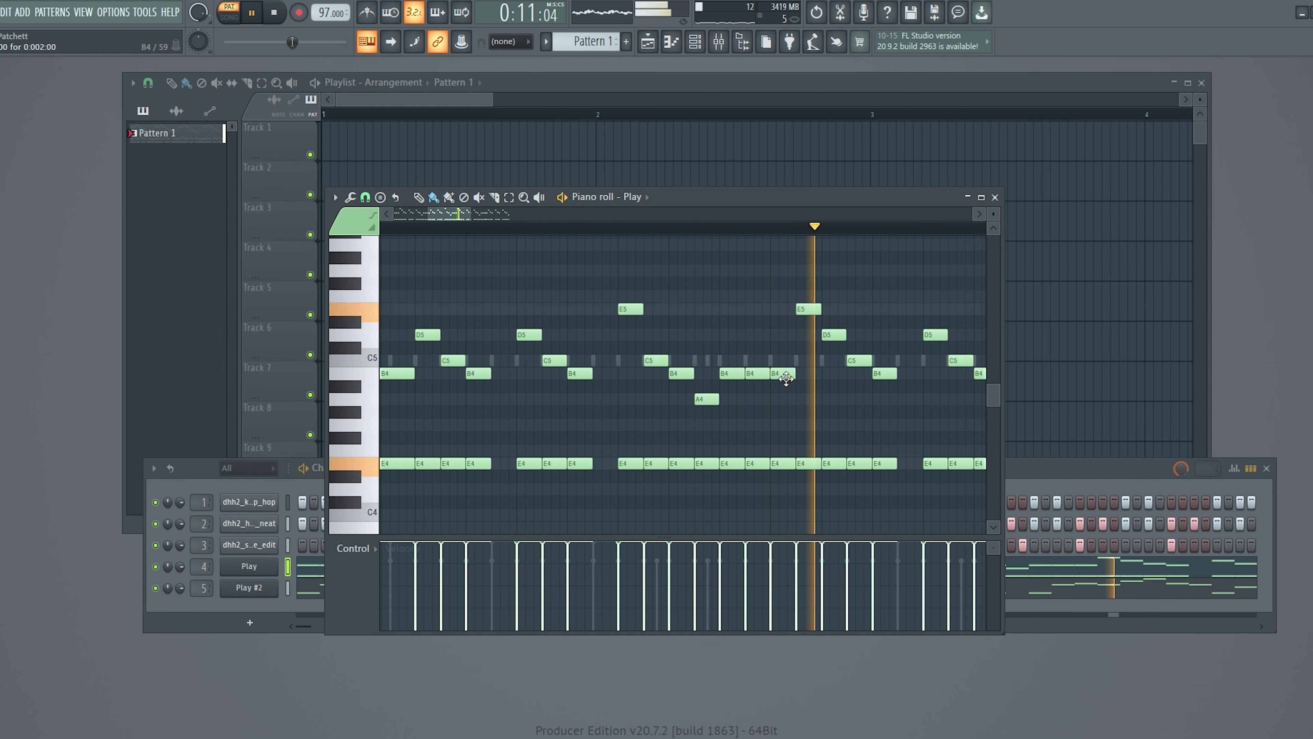
- In the fourth phrase, change the second group's upper notes to E5, A5 and F5, and raise the third group's D5 to E5
drag(443, 212, 501, 220)
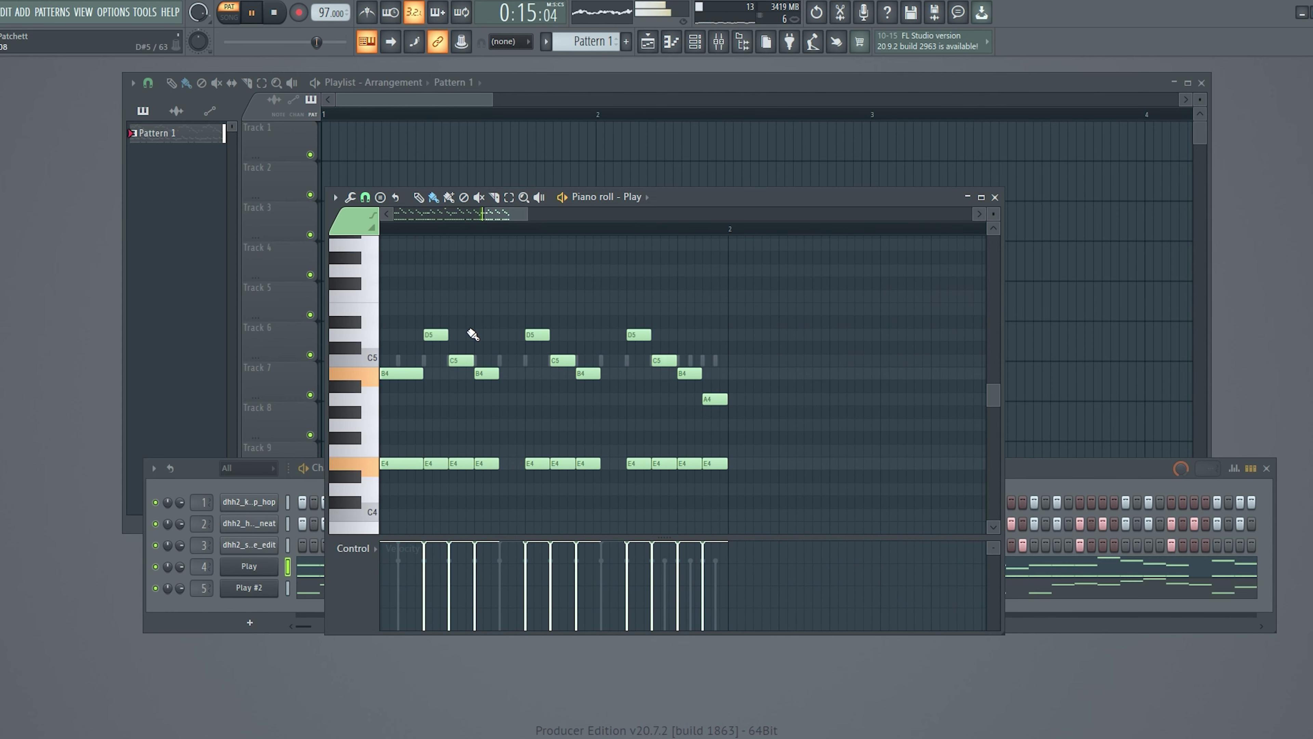
key(space)
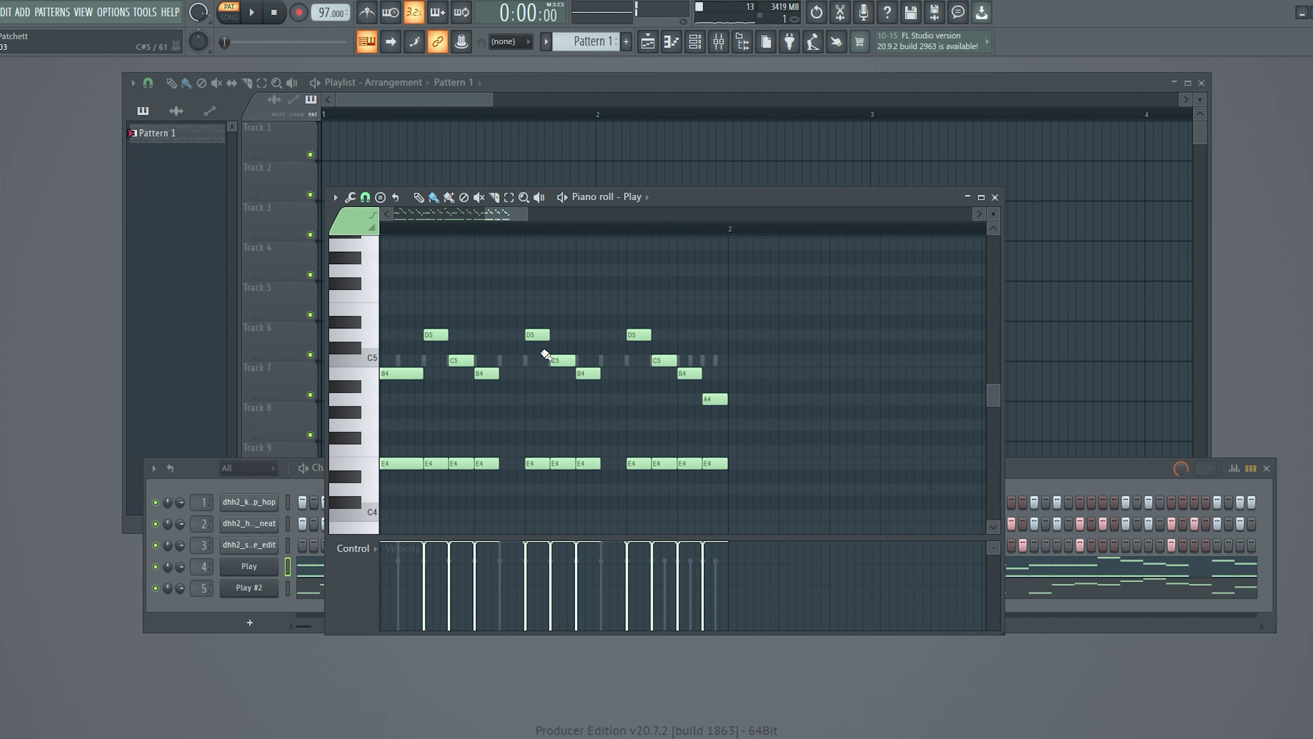
drag(550, 346, 545, 314)
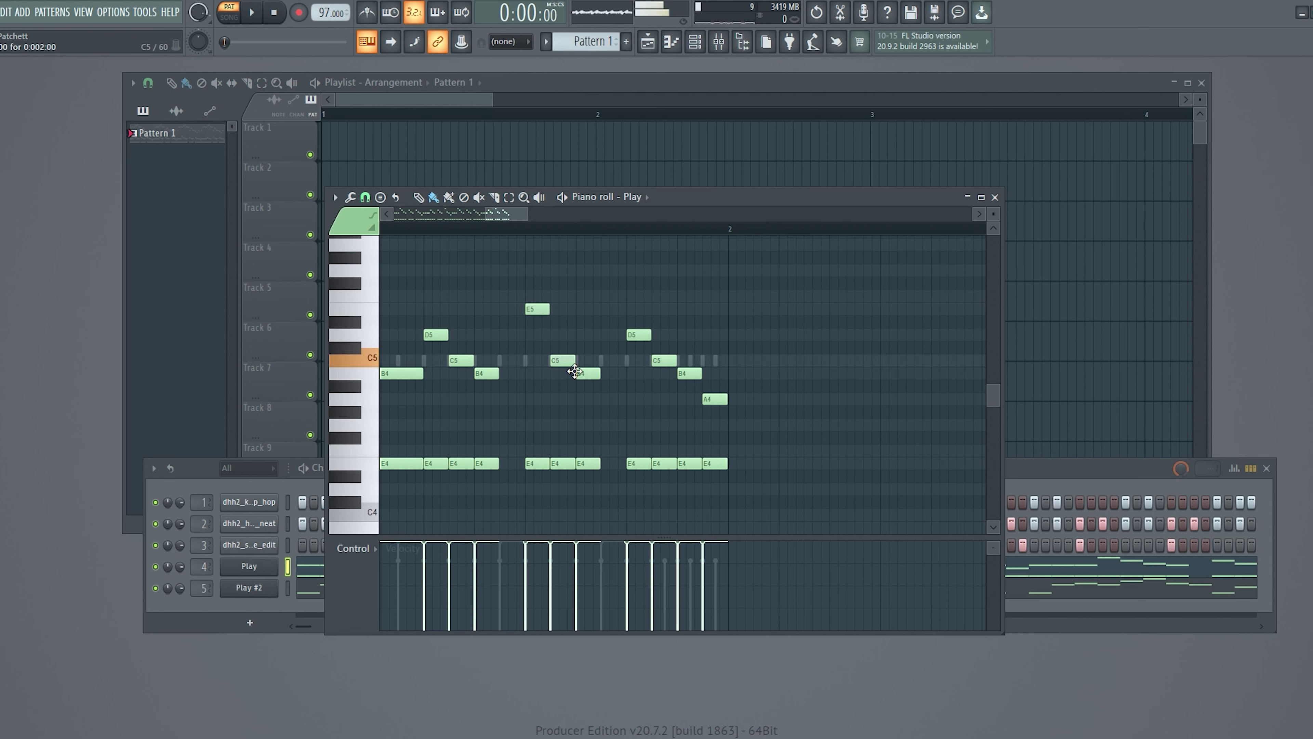
drag(575, 371, 575, 244)
drag(597, 377, 595, 295)
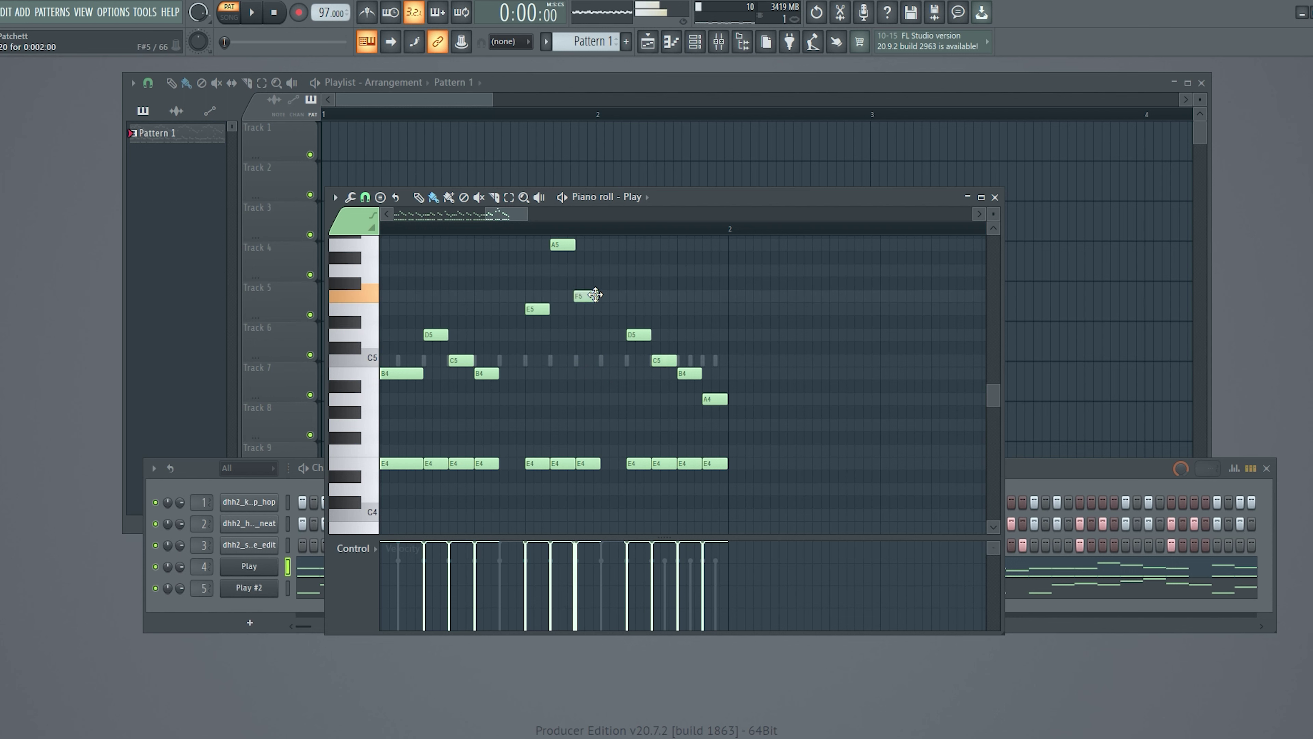
drag(647, 334, 647, 316)
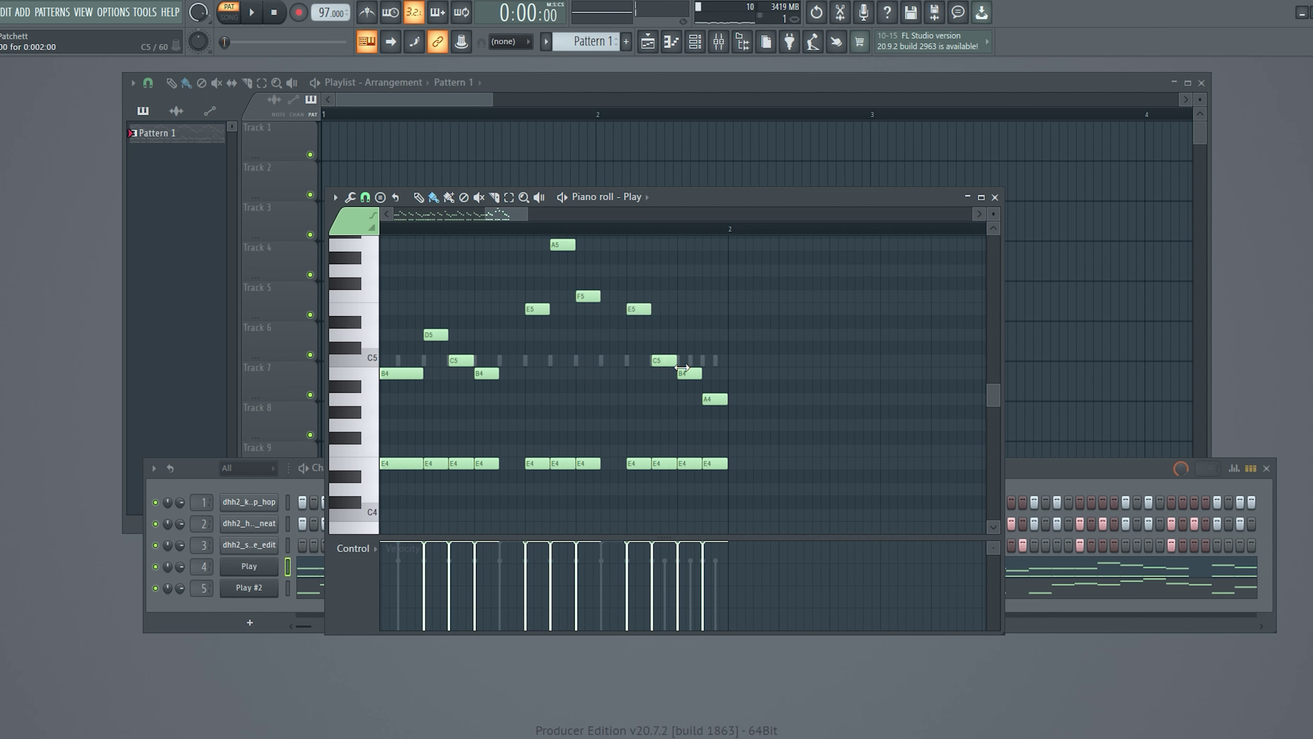
- Play the pattern from its start and review the whole piano part
key(space)
scroll(520, 430, down, 7)
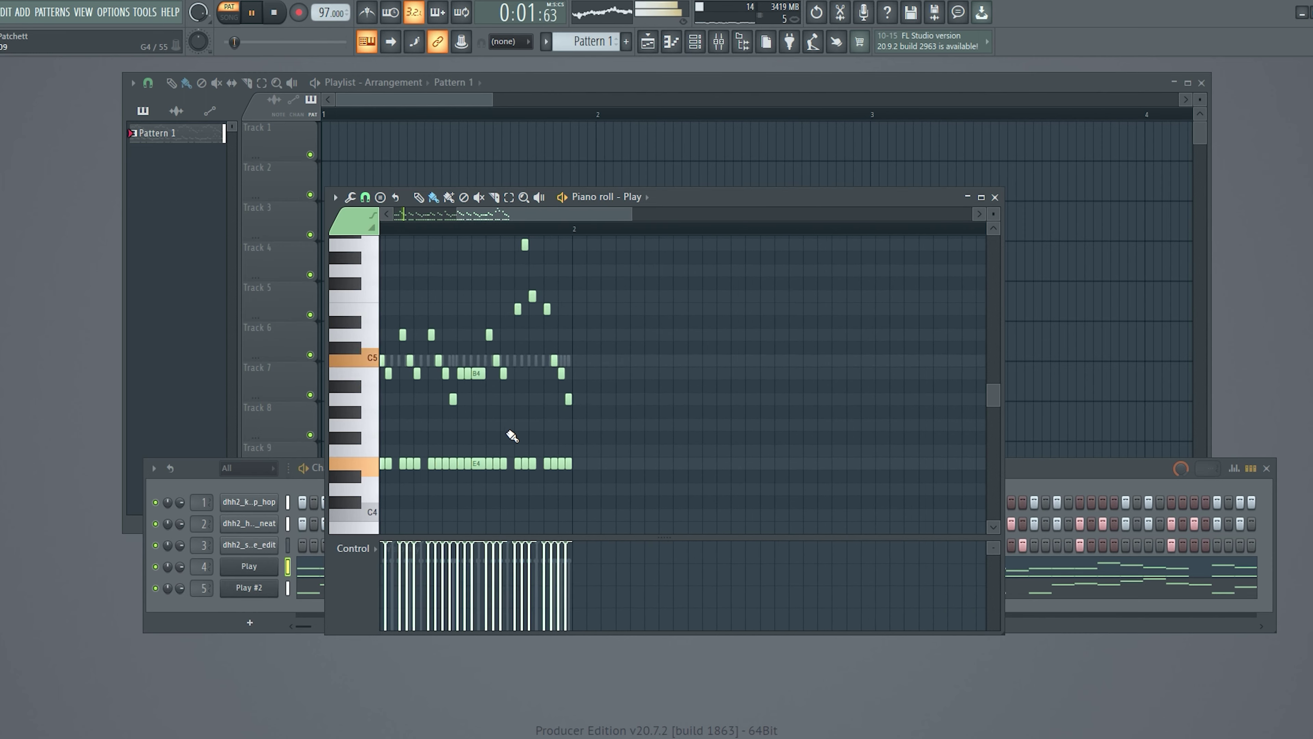
drag(593, 216, 486, 215)
scroll(563, 406, up, 3)
scroll(489, 220, up, 2)
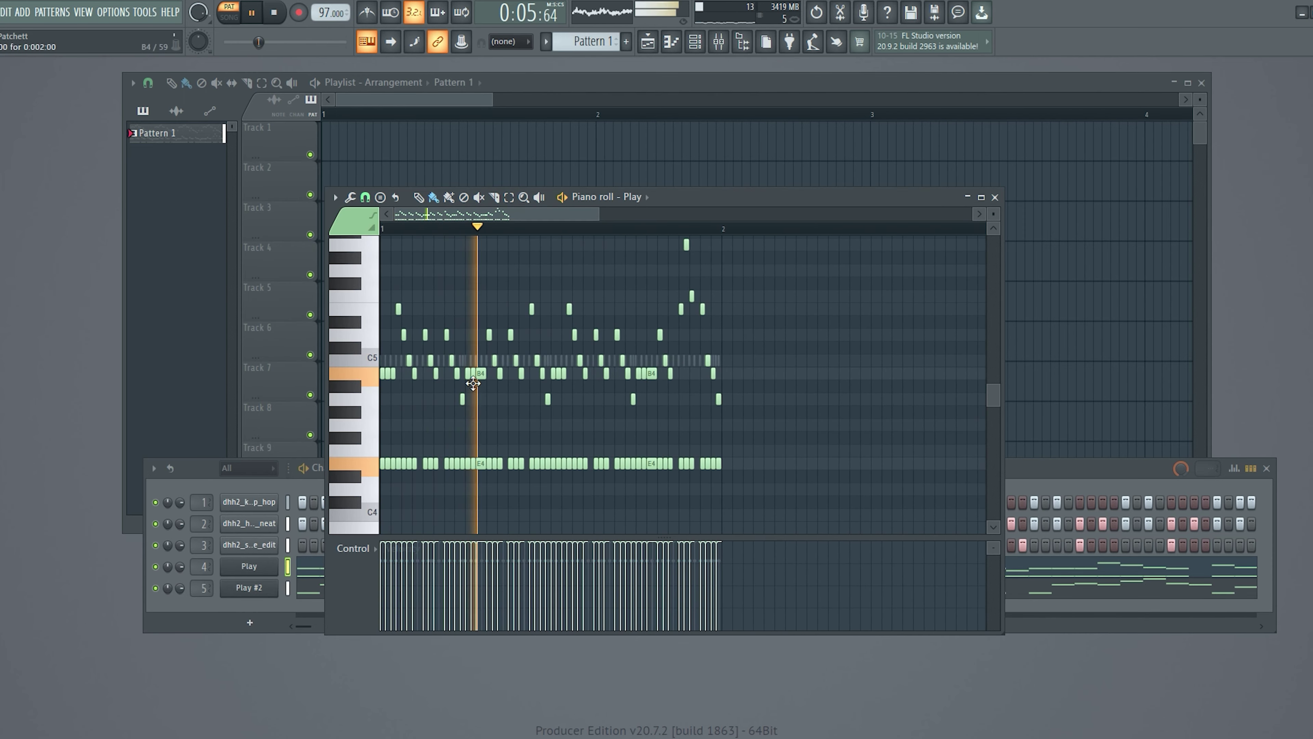
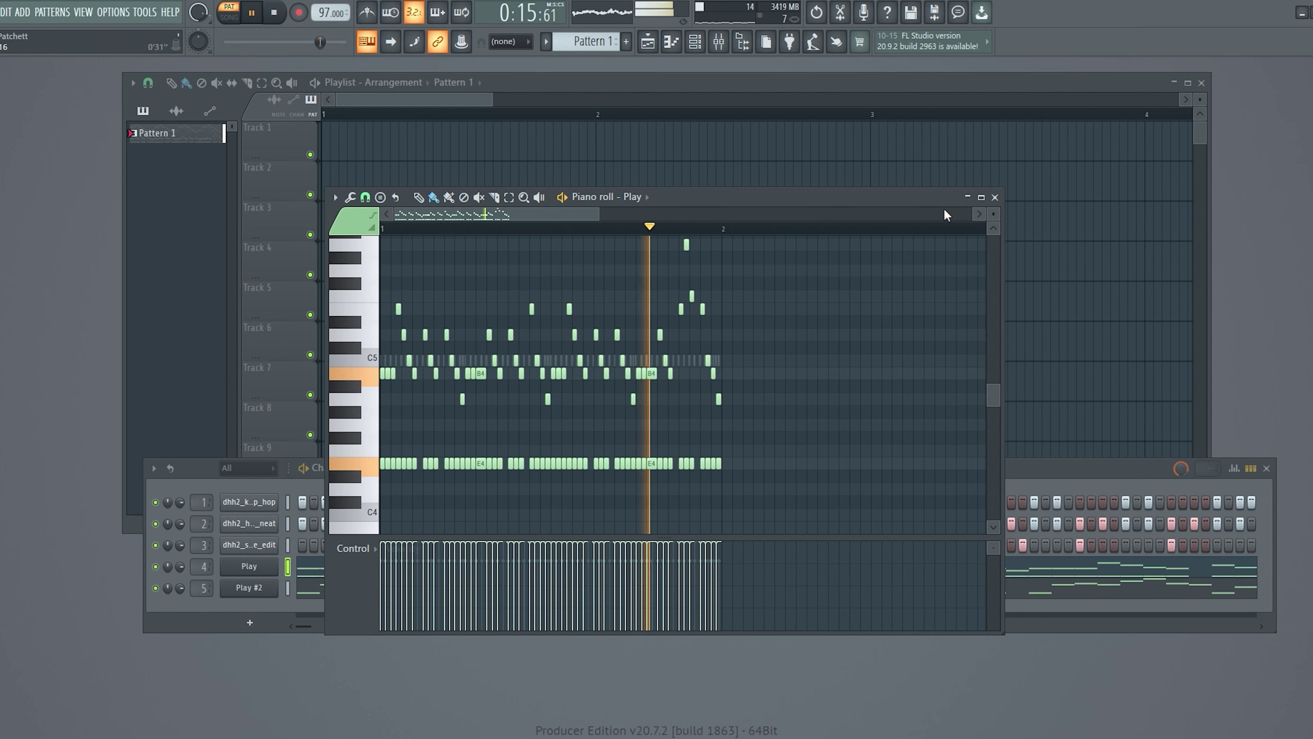
- Add a Play instrument and load the bass patch Stingray 5 Finger Sus Long RR from EW Ministry Of Rock 2
click(996, 197)
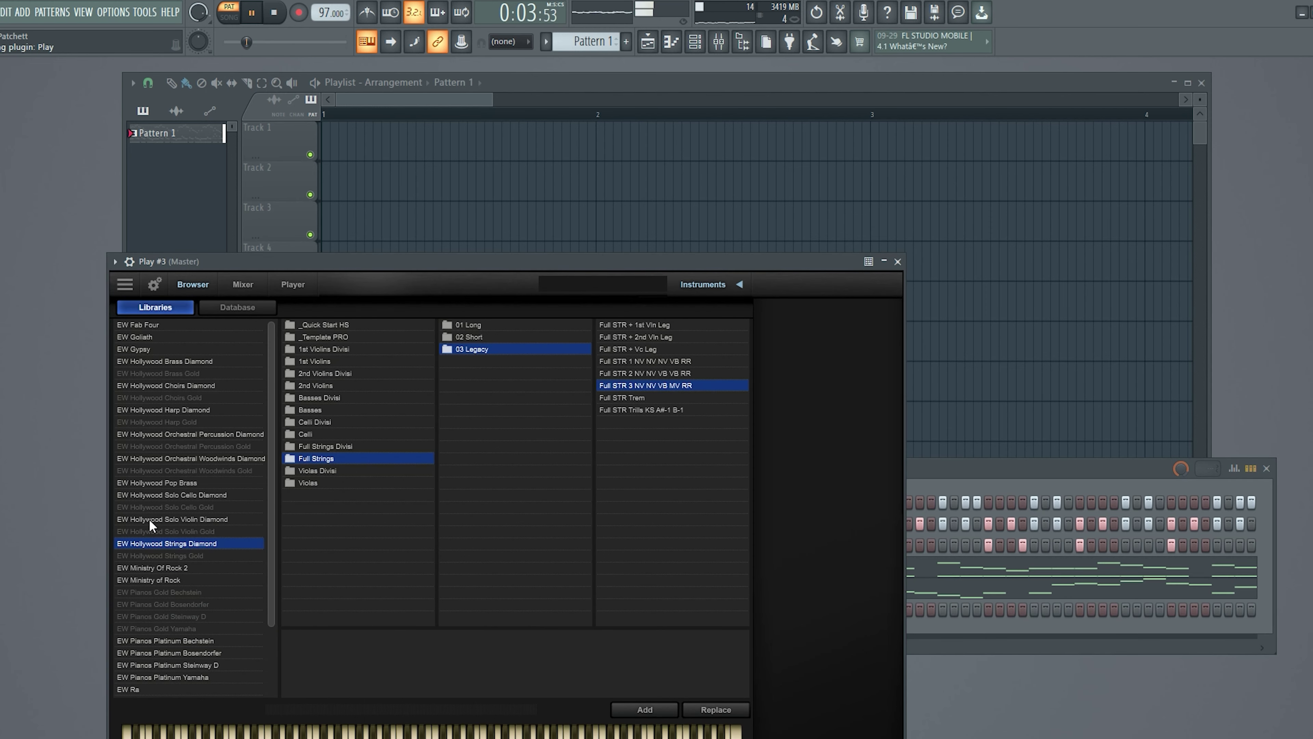
click(176, 568)
click(314, 324)
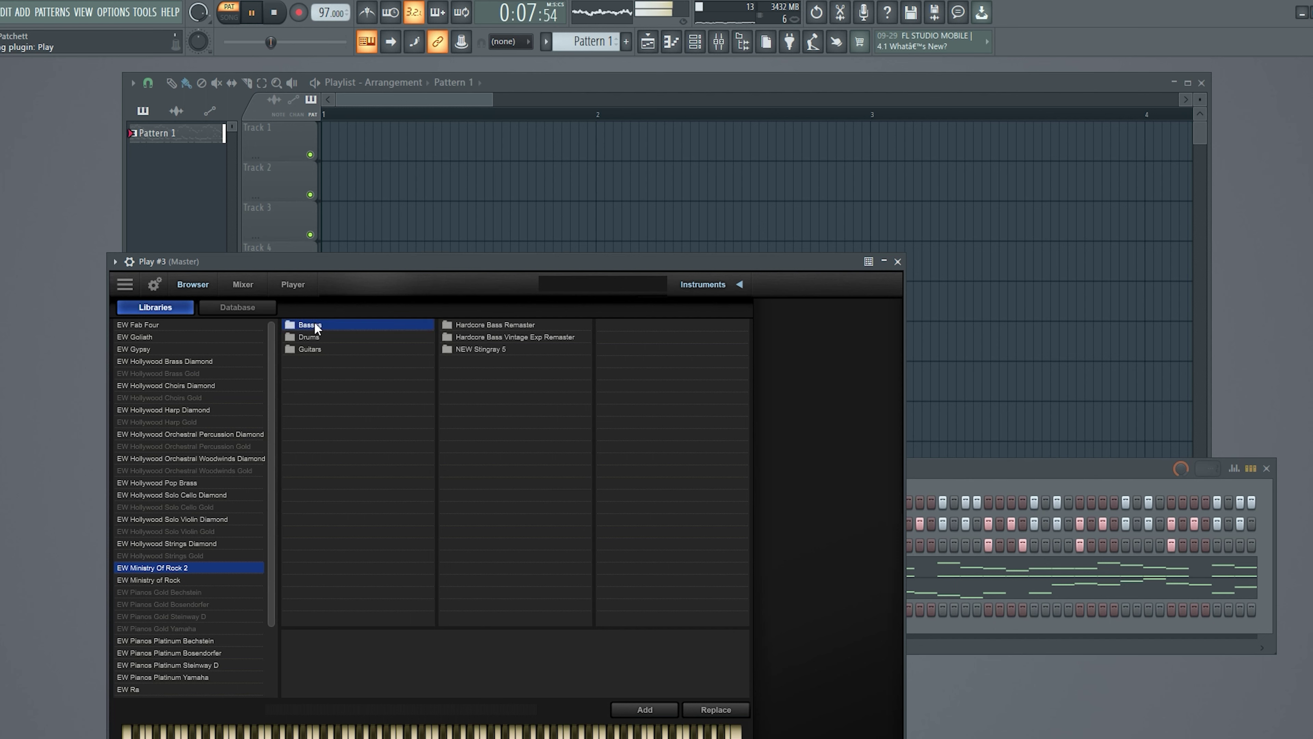
click(450, 350)
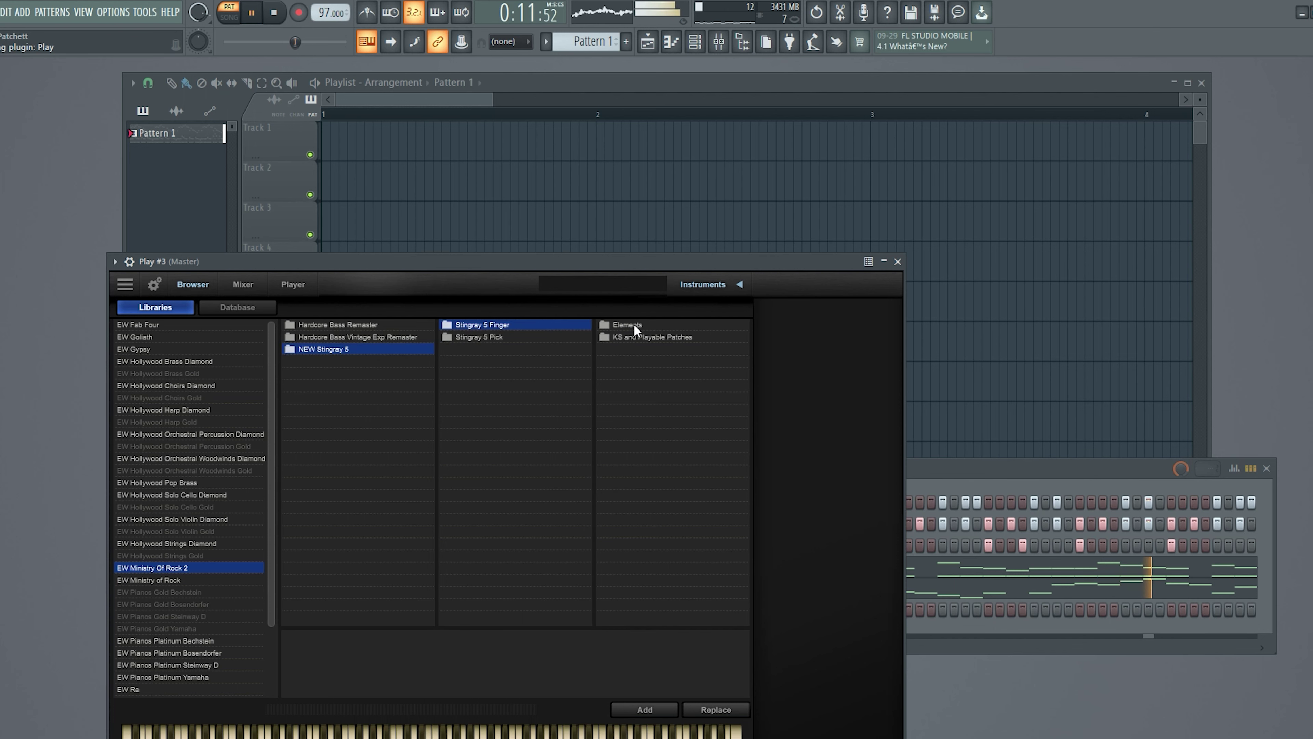
click(644, 325)
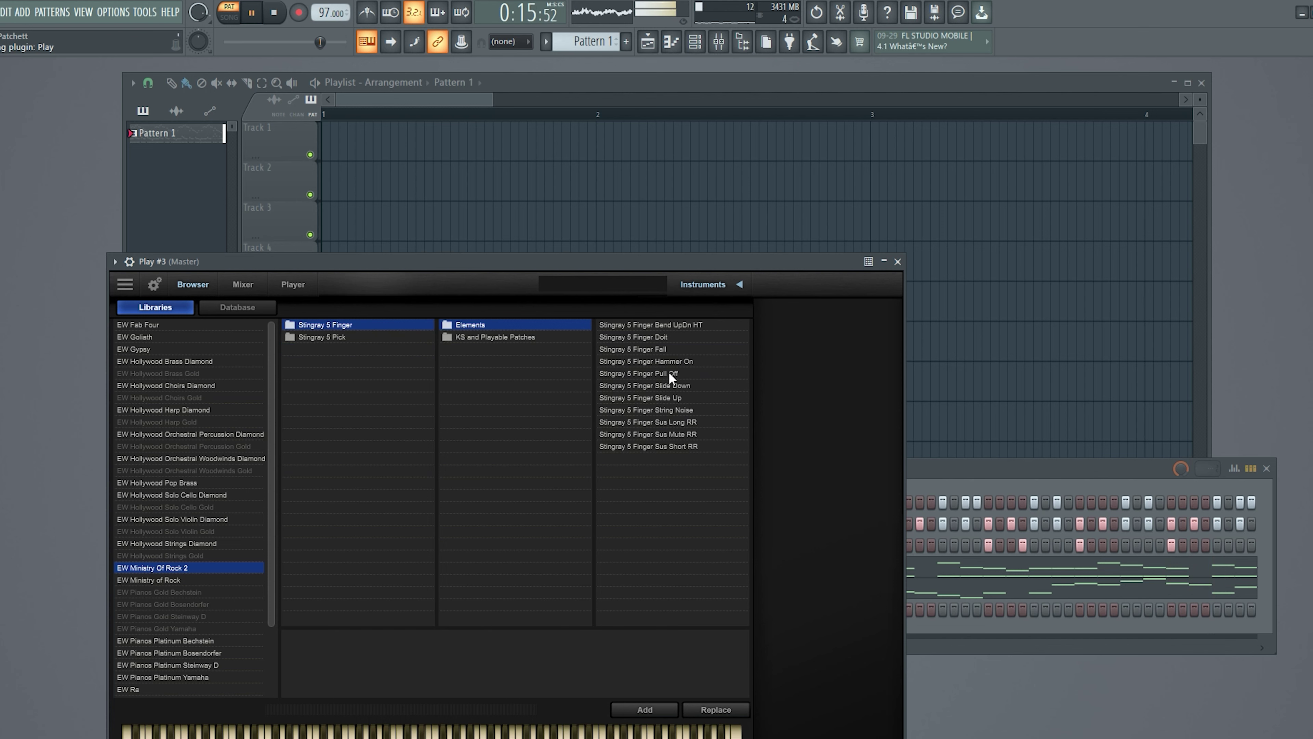
click(674, 420)
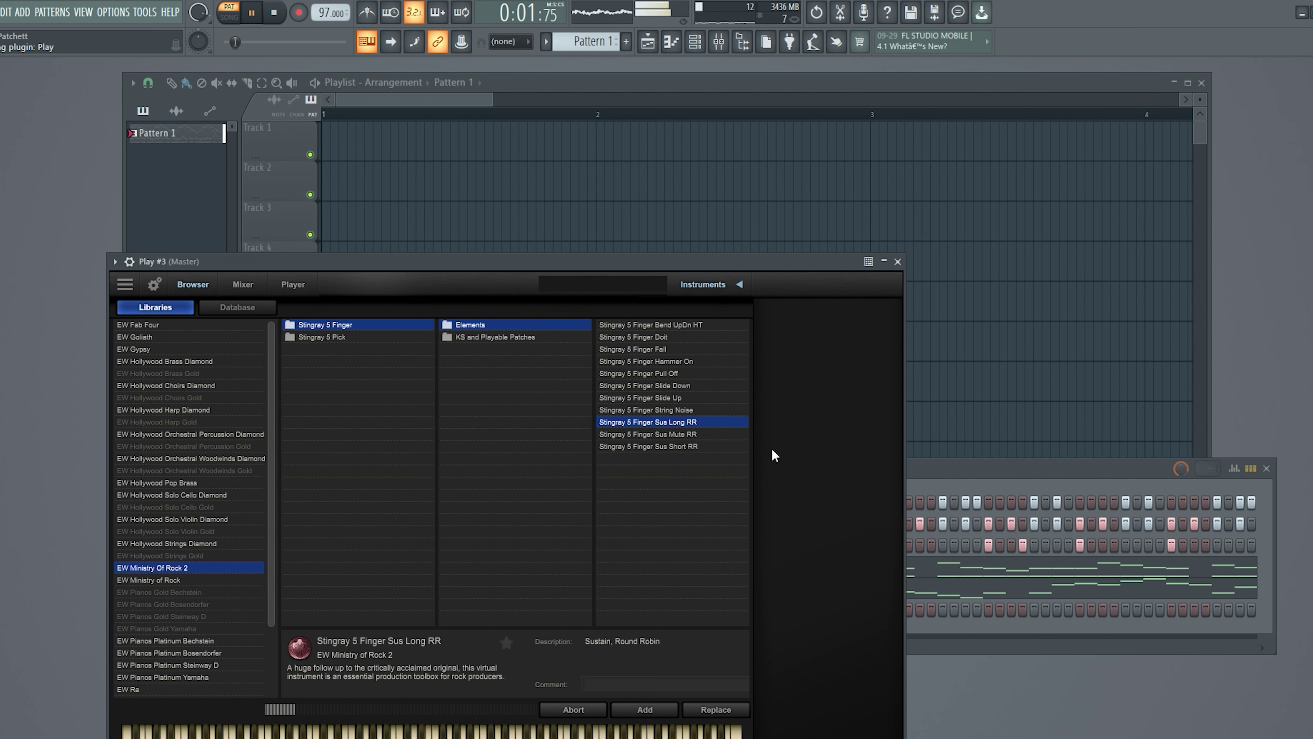
click(898, 262)
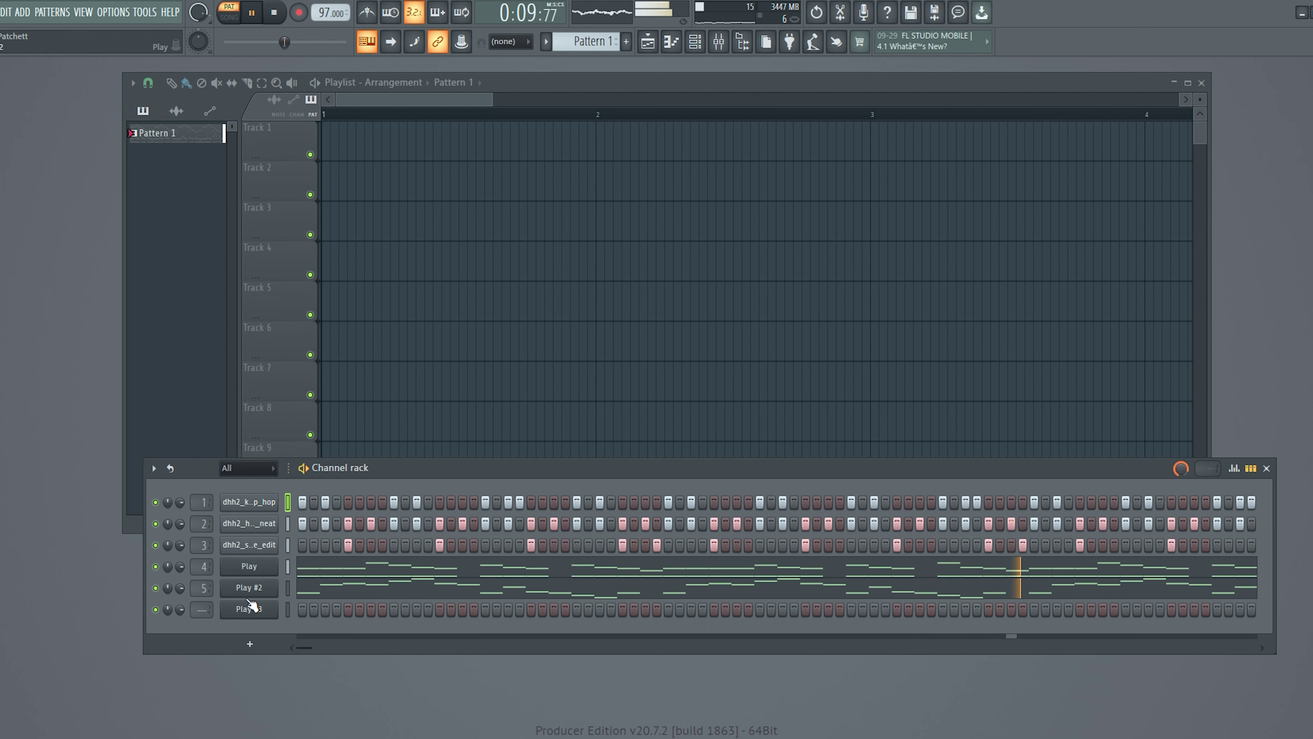
- Paste the kick pattern into the Play #3 channel and open its notes at the pattern's start in the piano roll
key(ctrl+v)
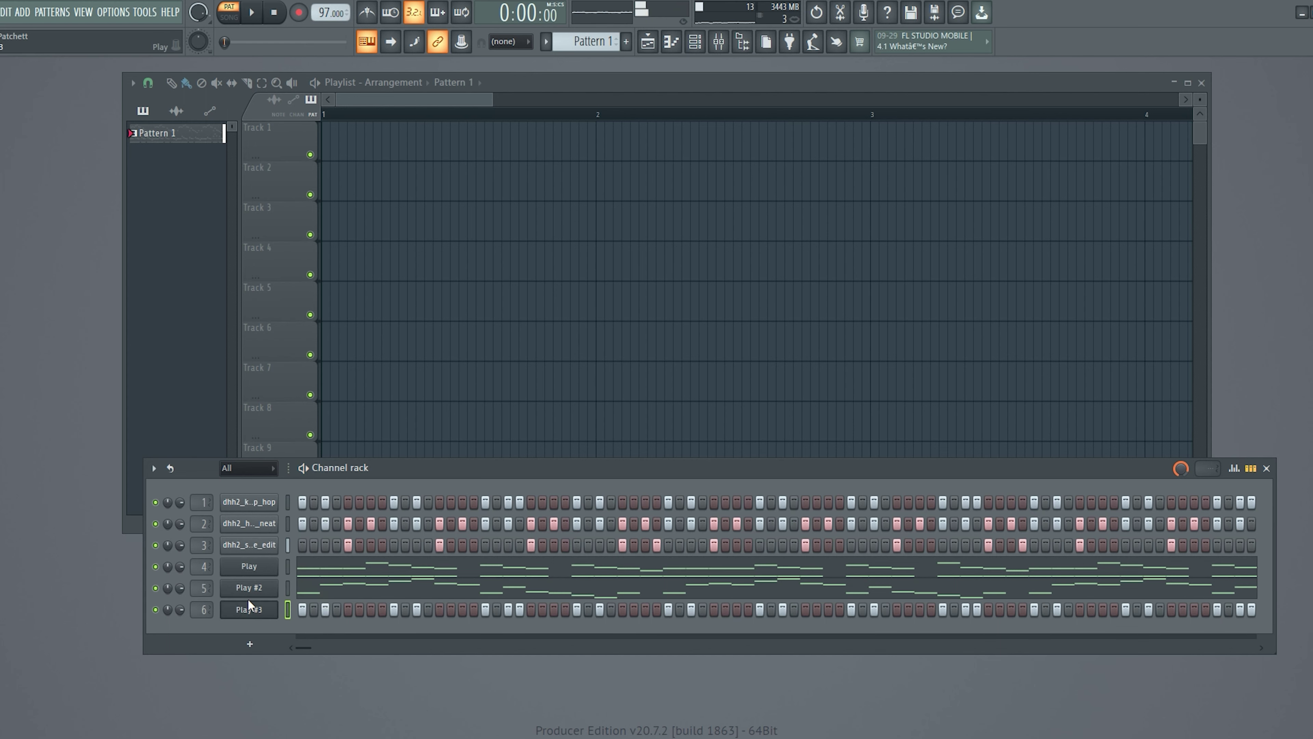
key(F7)
scroll(433, 280, up, 4)
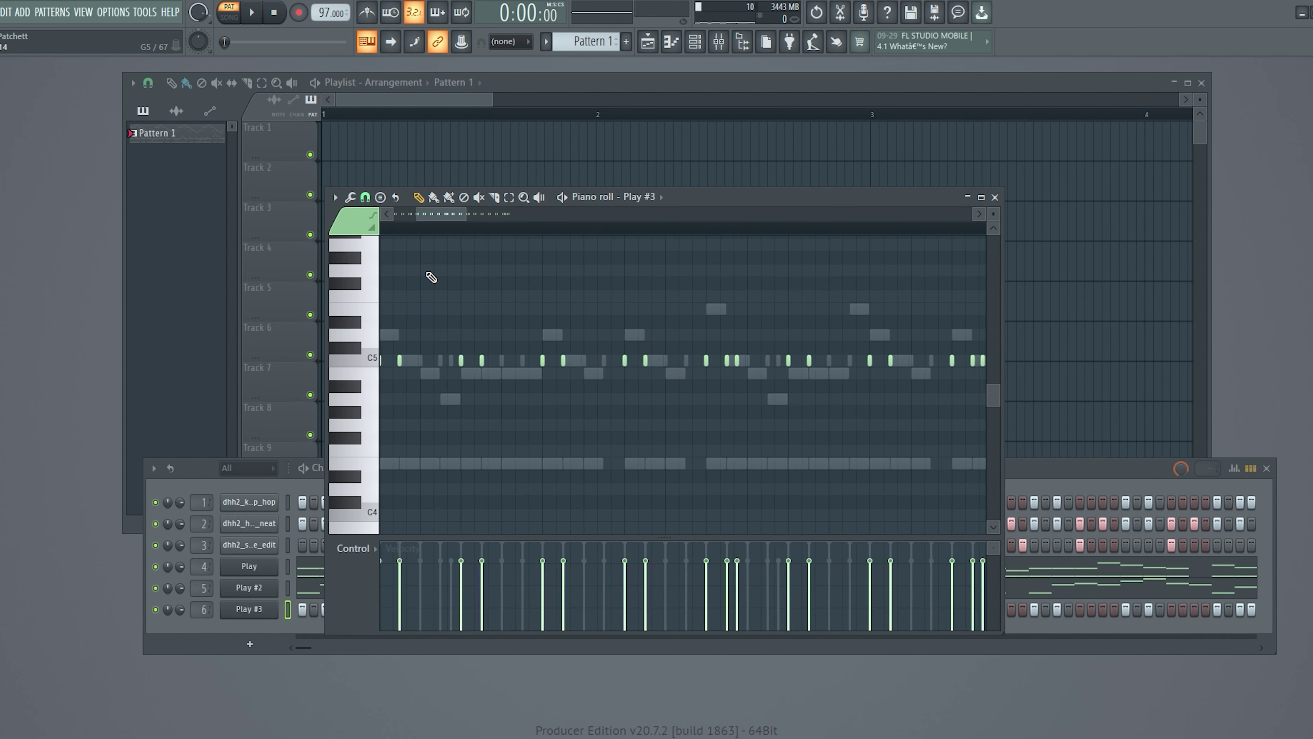
drag(435, 214, 296, 225)
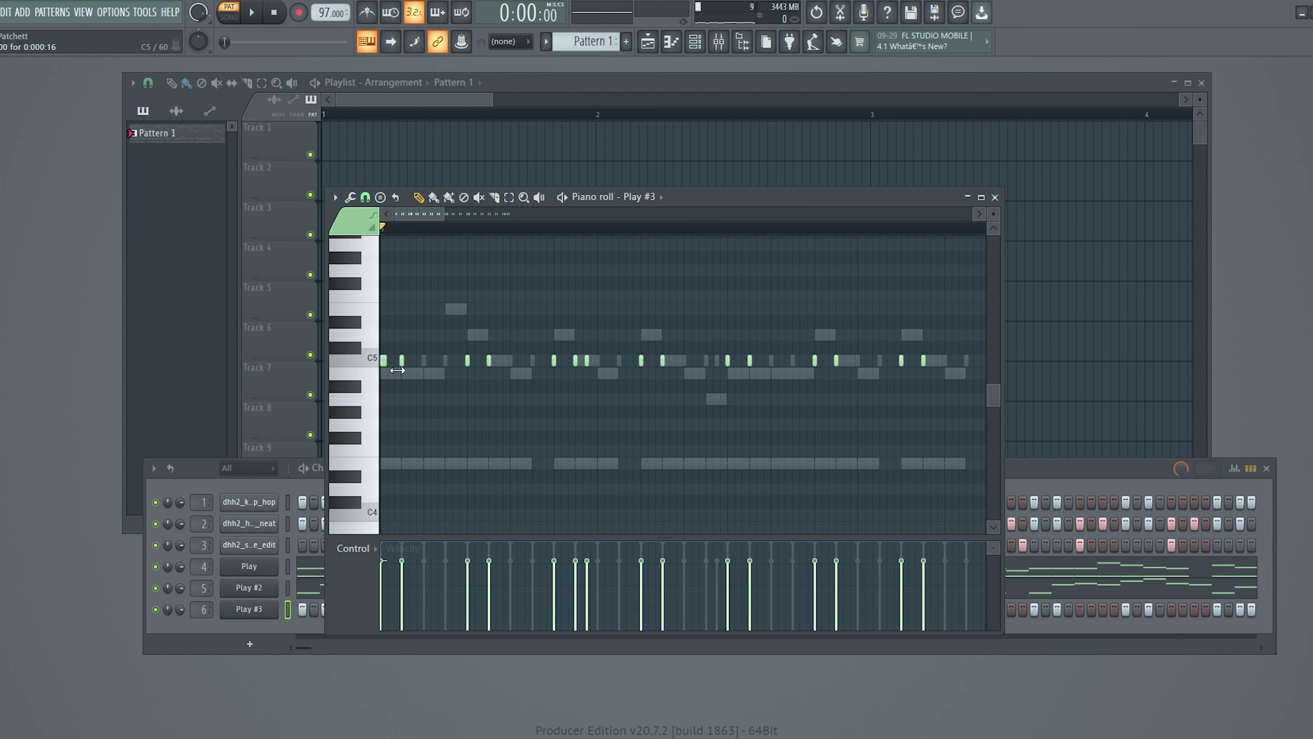
- Lengthen the first two C5 bass notes, making the second longer than the first, and check them by playback
drag(399, 369, 399, 370)
key(space)
key(space)
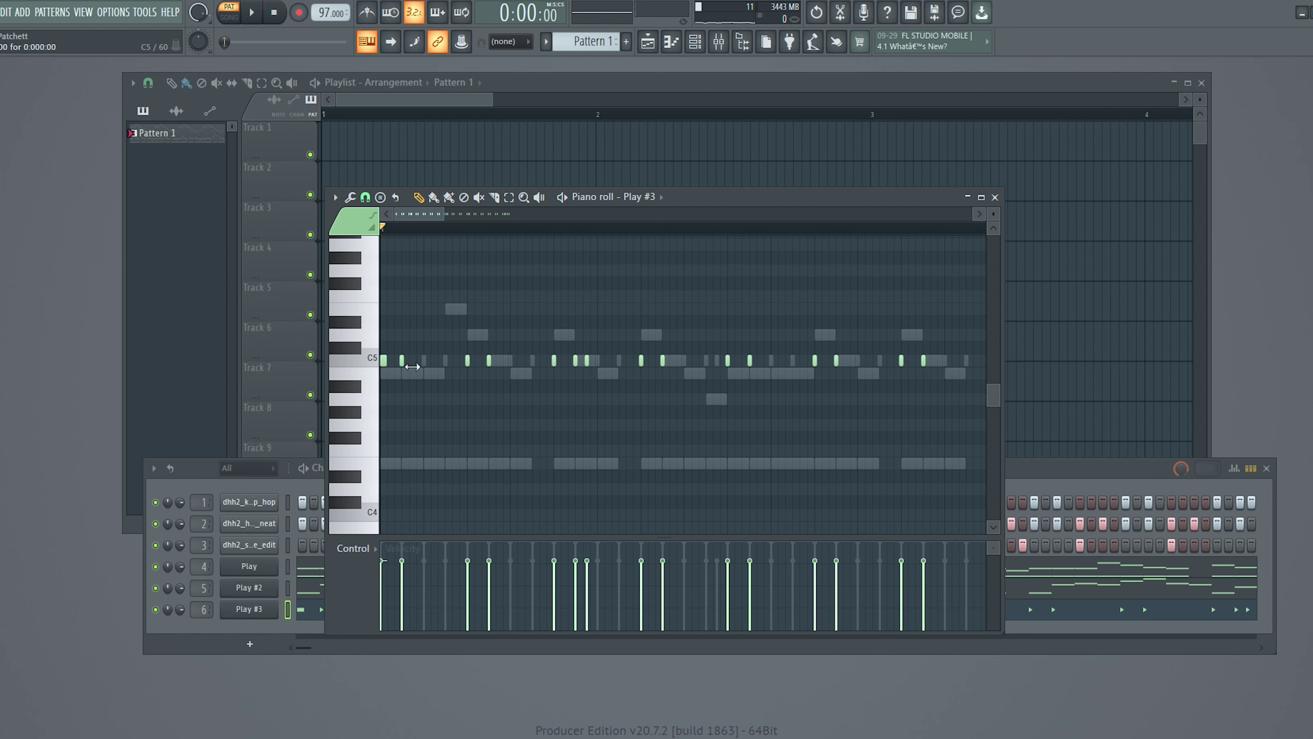
drag(420, 370, 417, 370)
key(space)
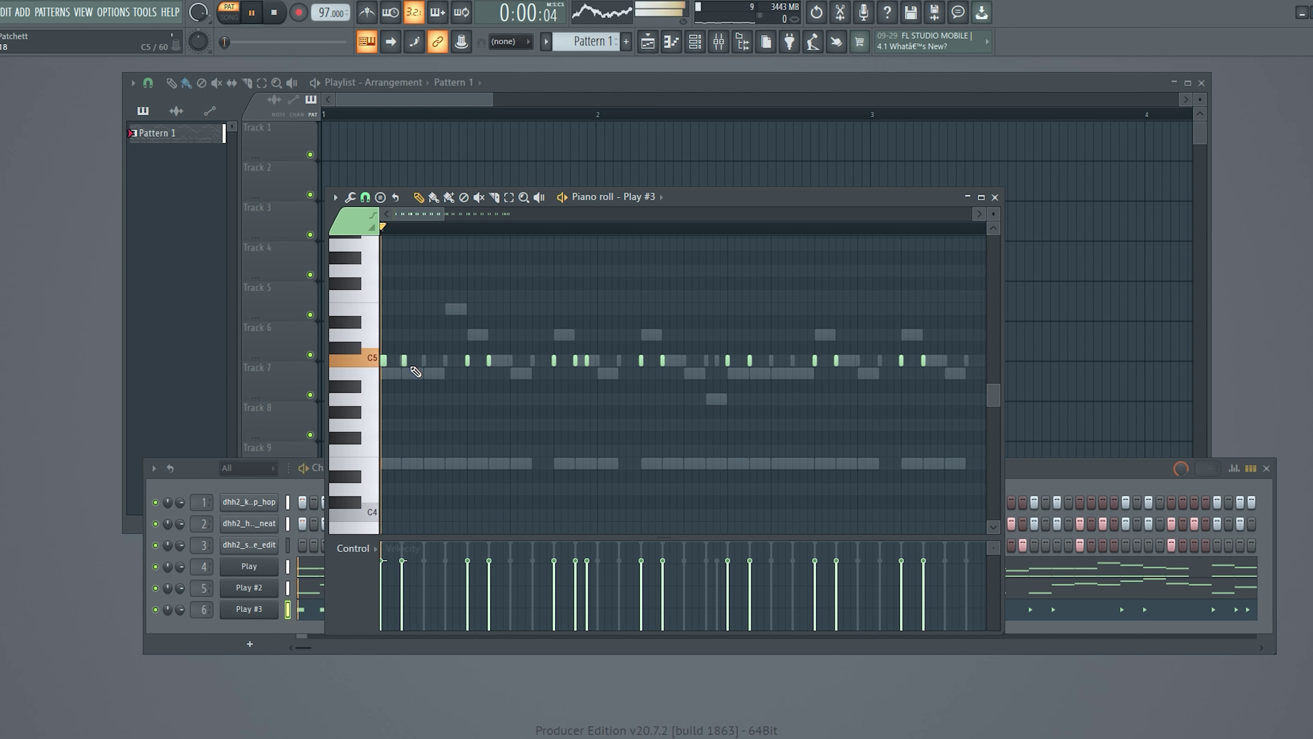
key(space)
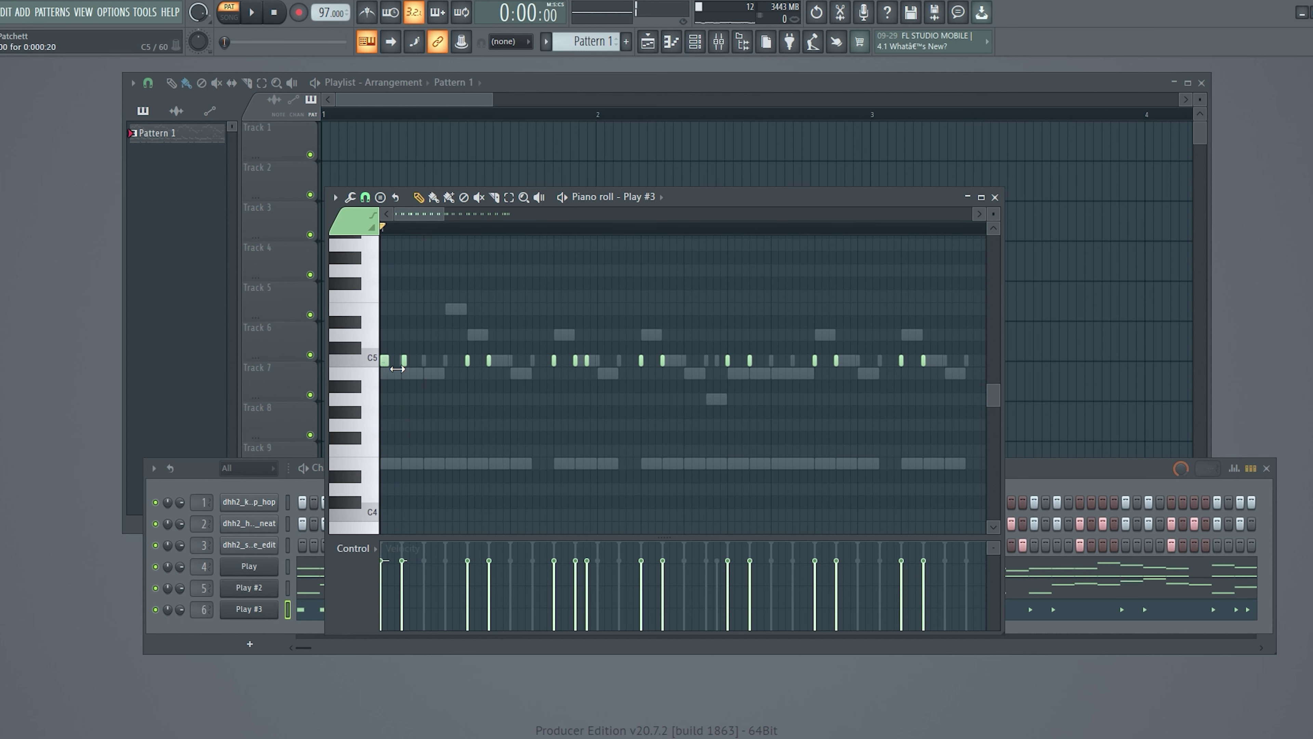
drag(402, 371, 403, 371)
key(space)
key(space)
drag(433, 373, 428, 372)
key(space)
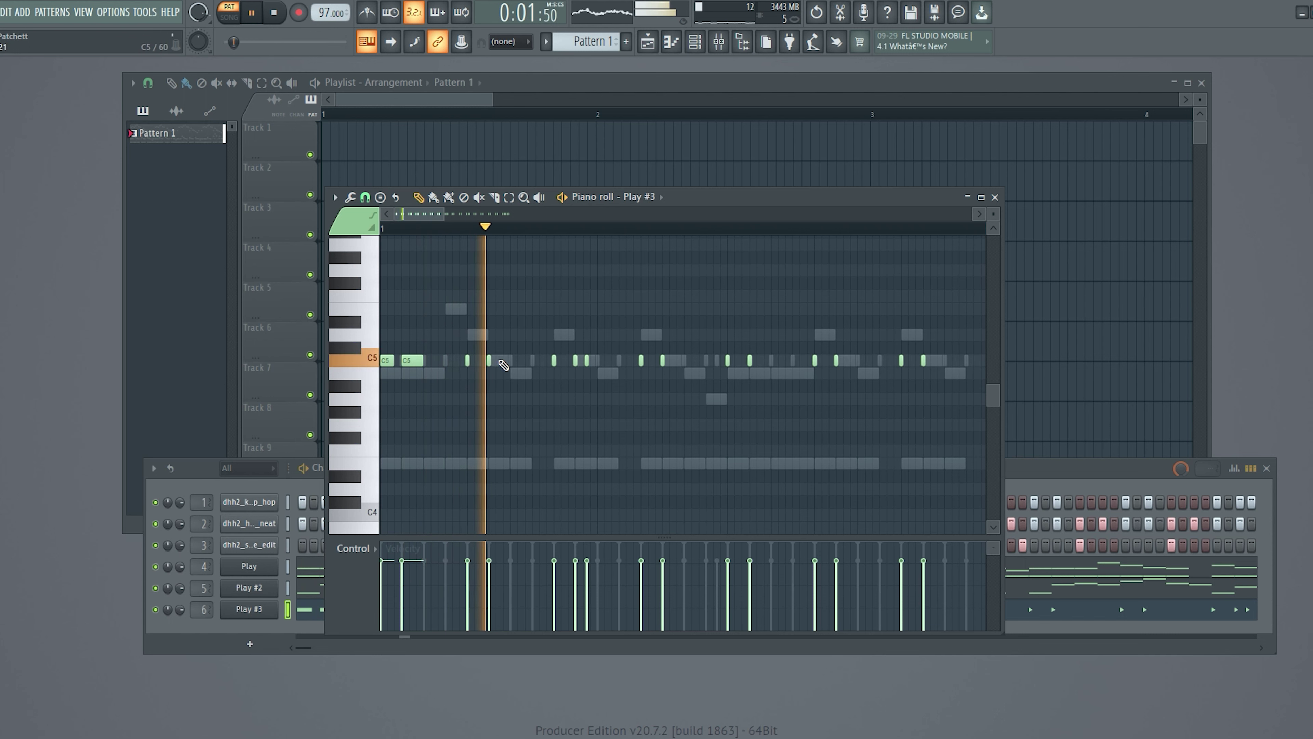
- Lengthen the third, fourth and fifth C5 bass notes to sustain like the opening pair
key(space)
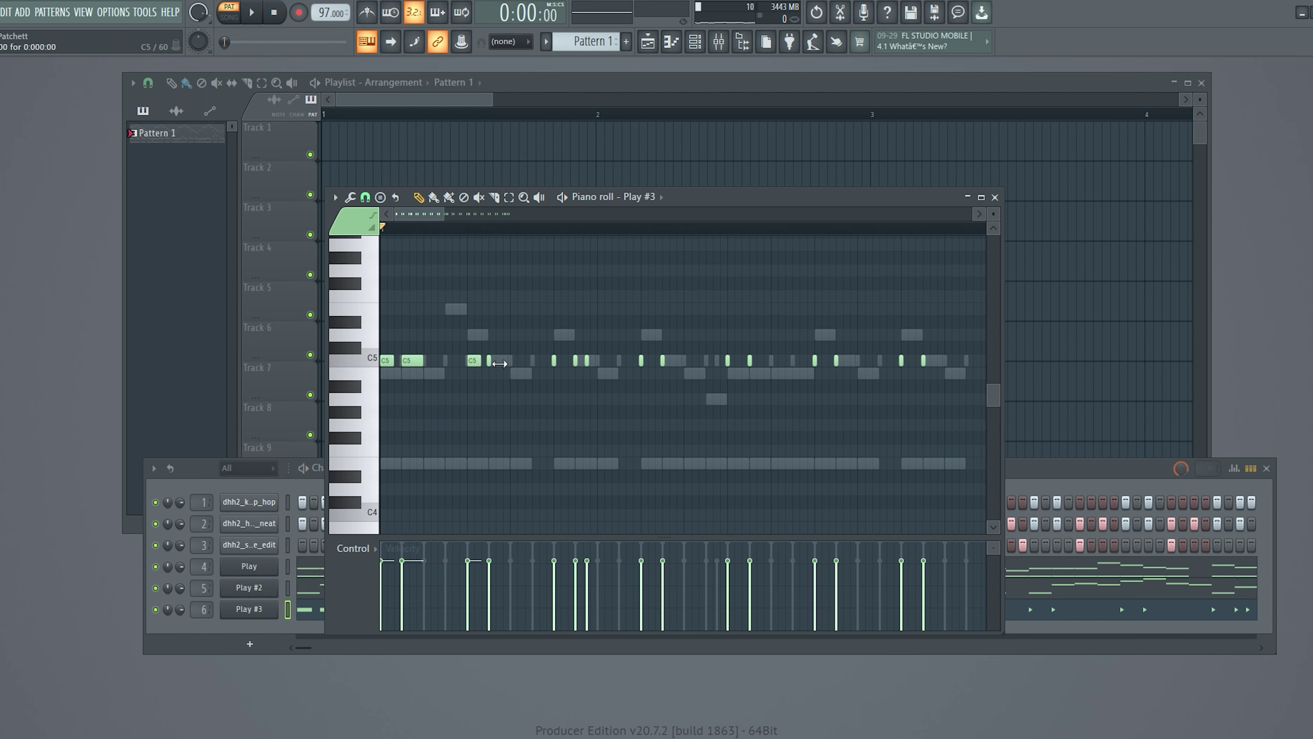
key(space)
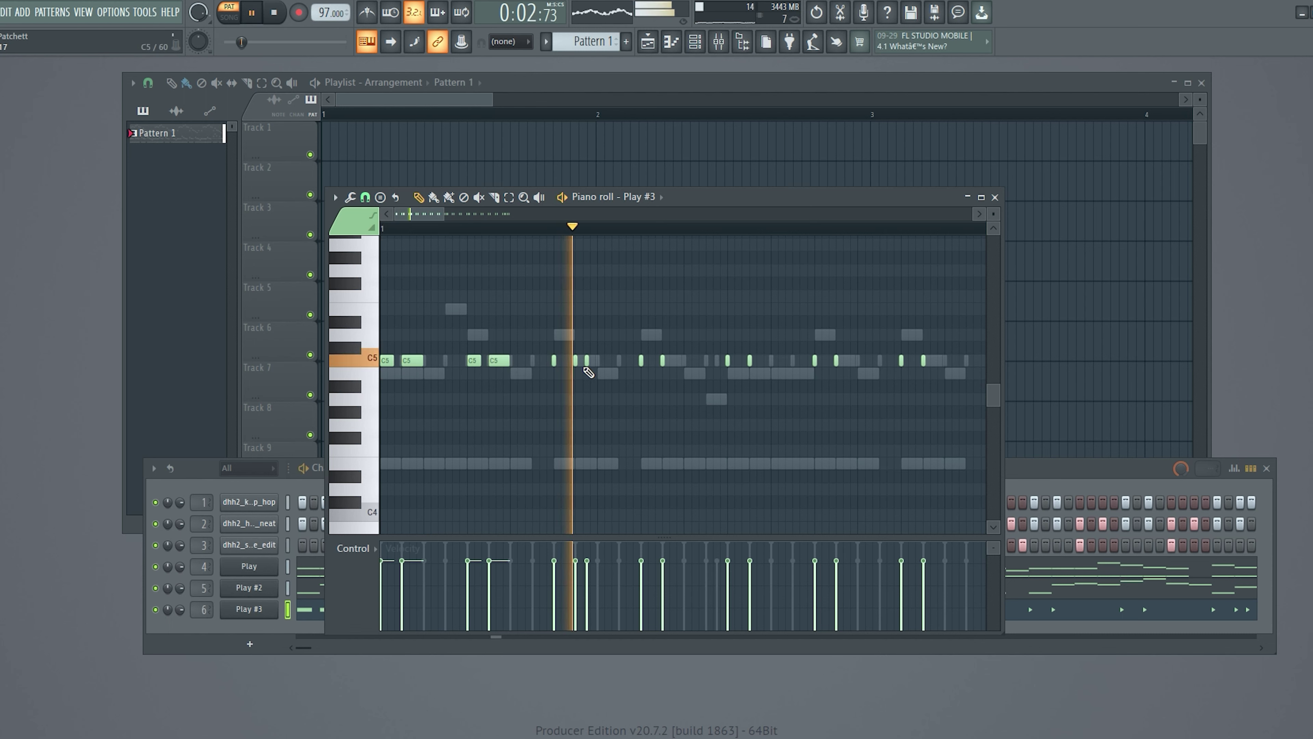
key(space)
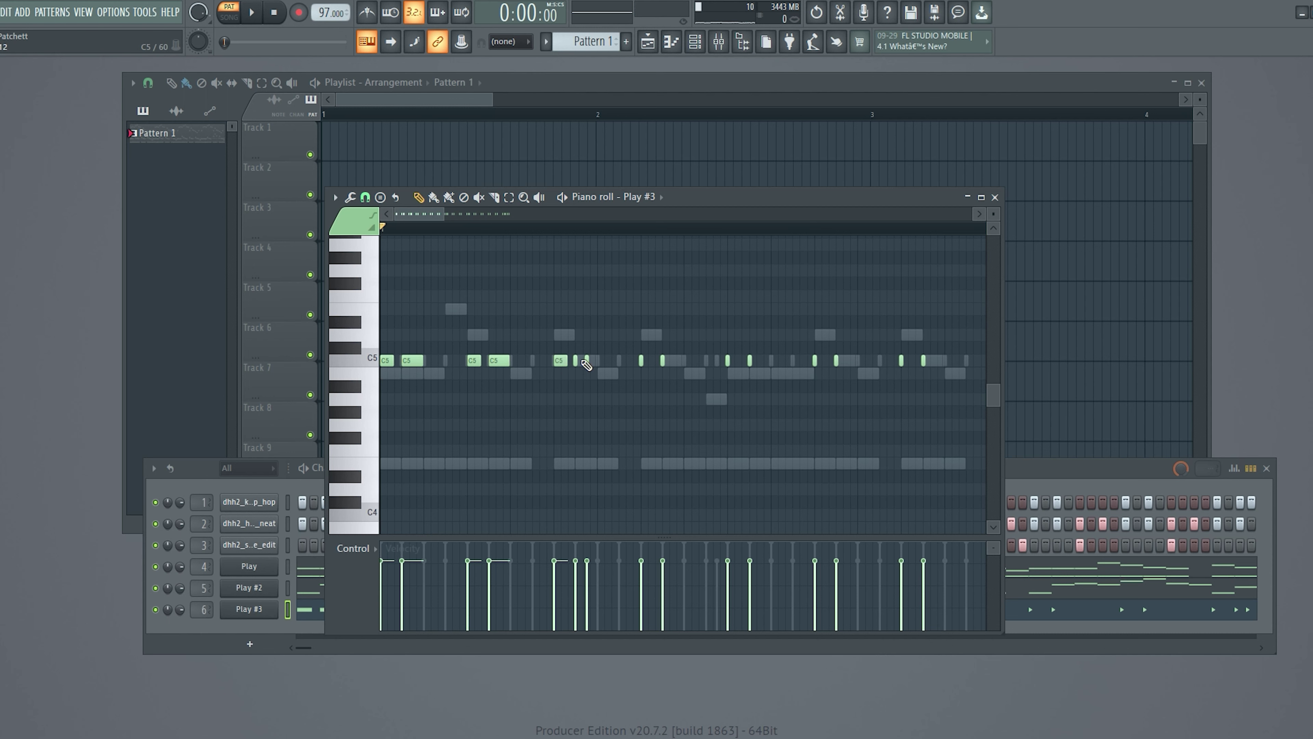
- Lower the sixth and seventh bass notes from C5 to B4 and lengthen both slightly
key(space)
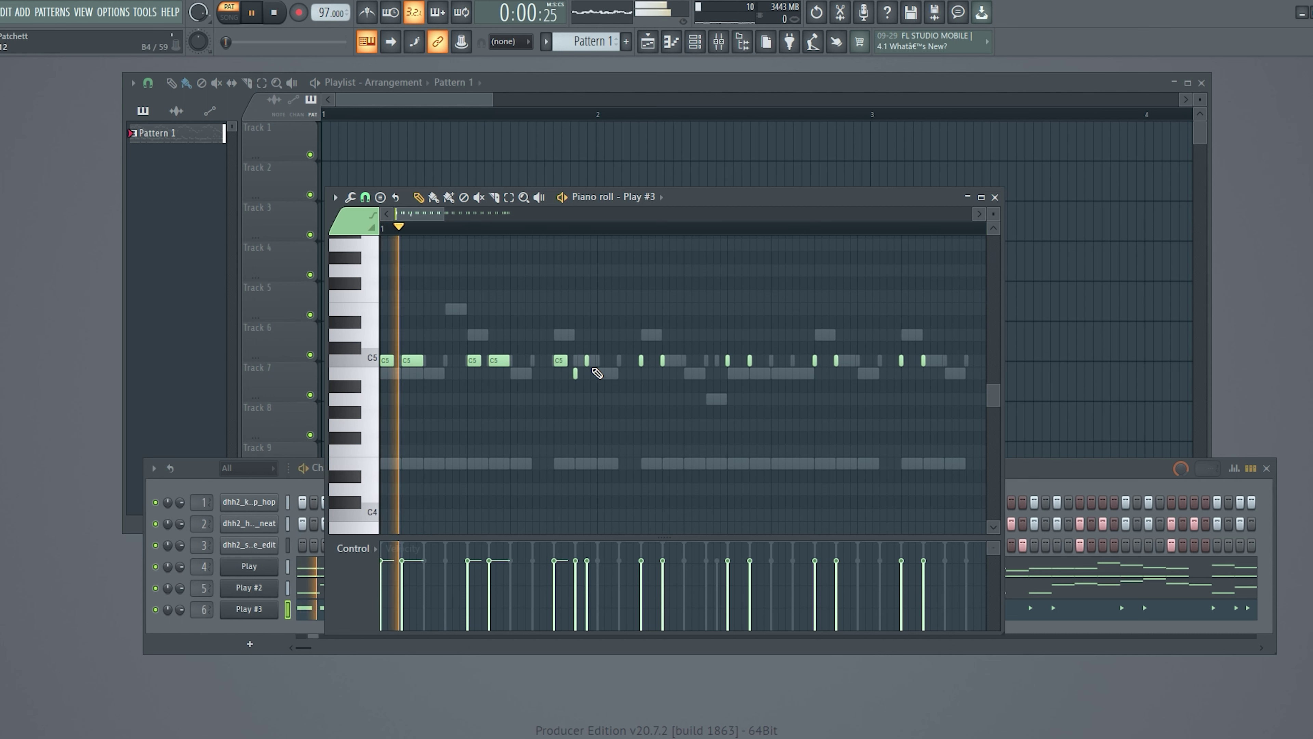
drag(587, 361, 589, 374)
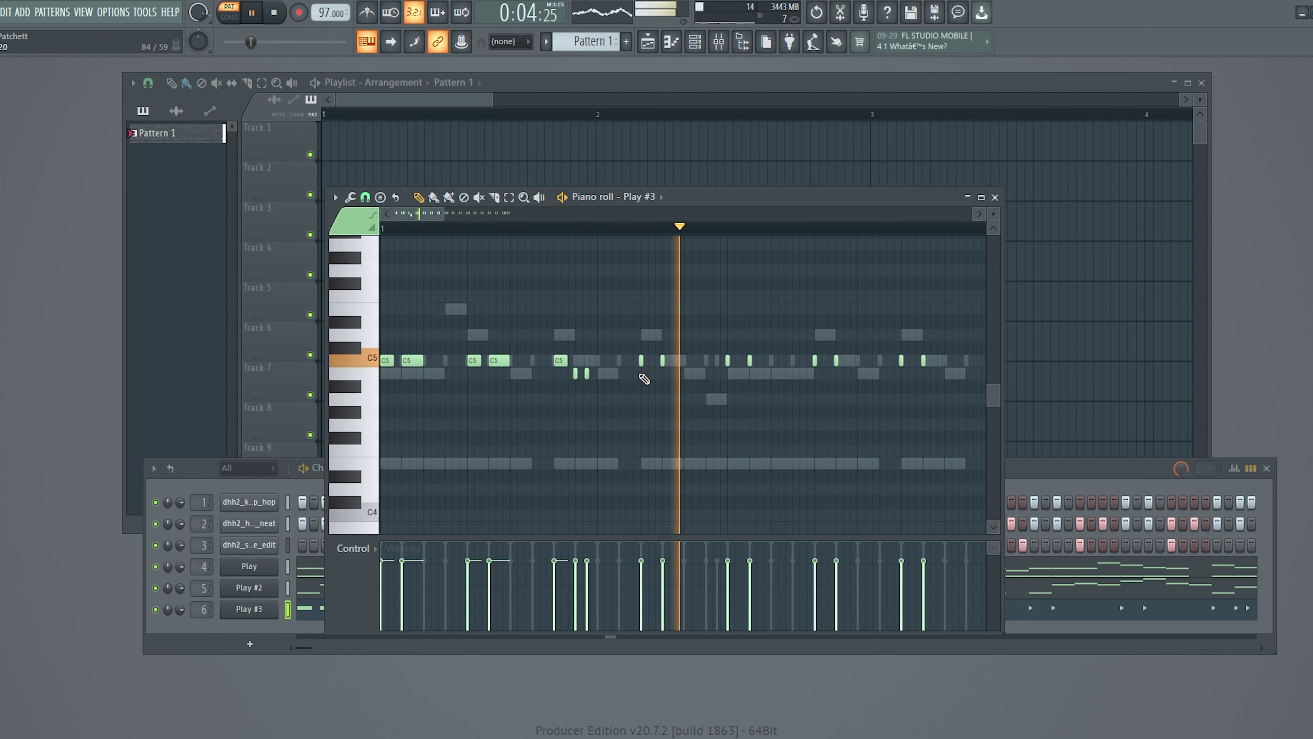
key(space)
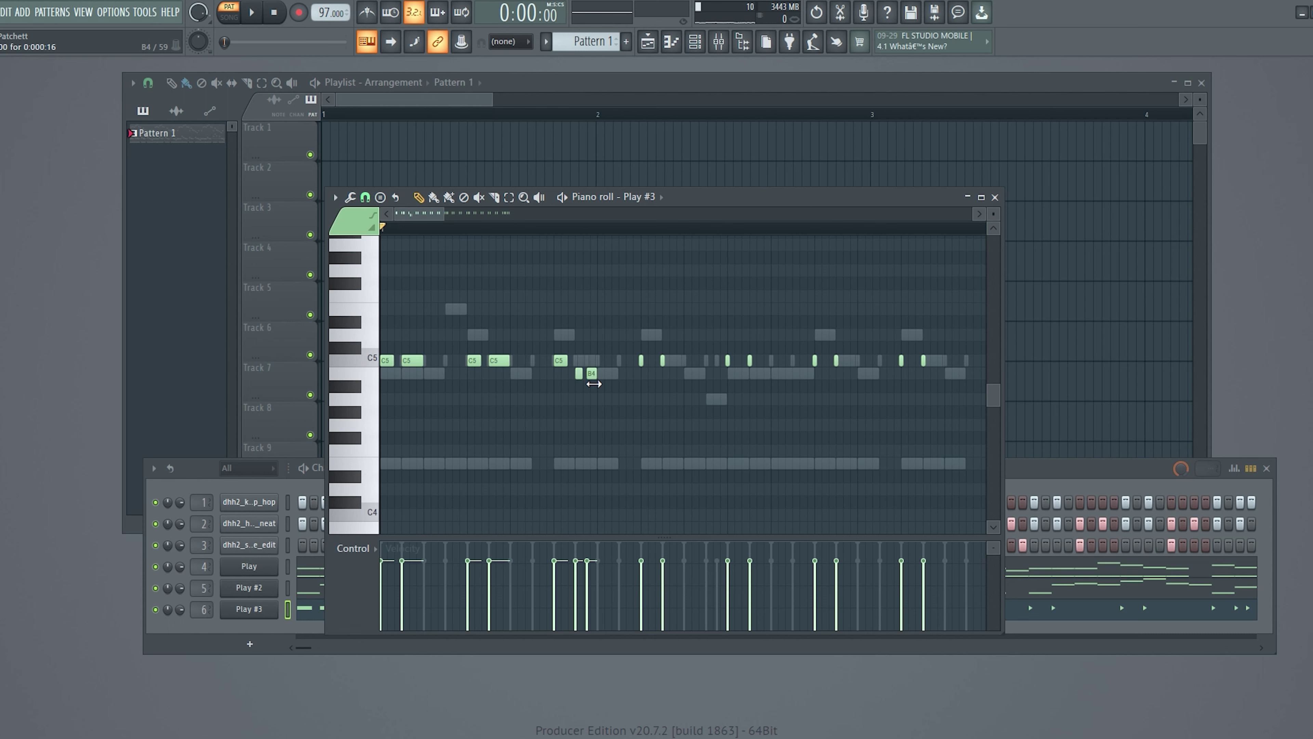
- Lengthen the two C5 notes following the B4 pair, check by playback, and delete all remaining bass notes after them
key(space)
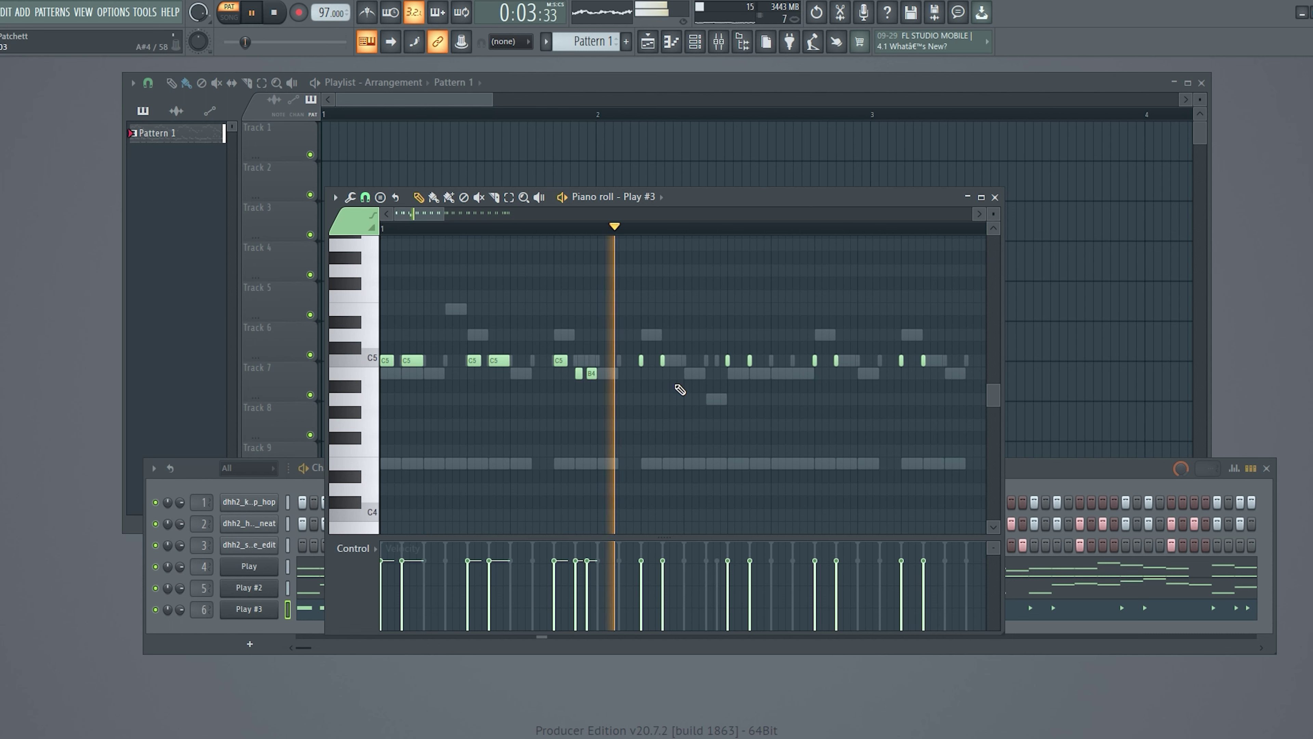
key(space)
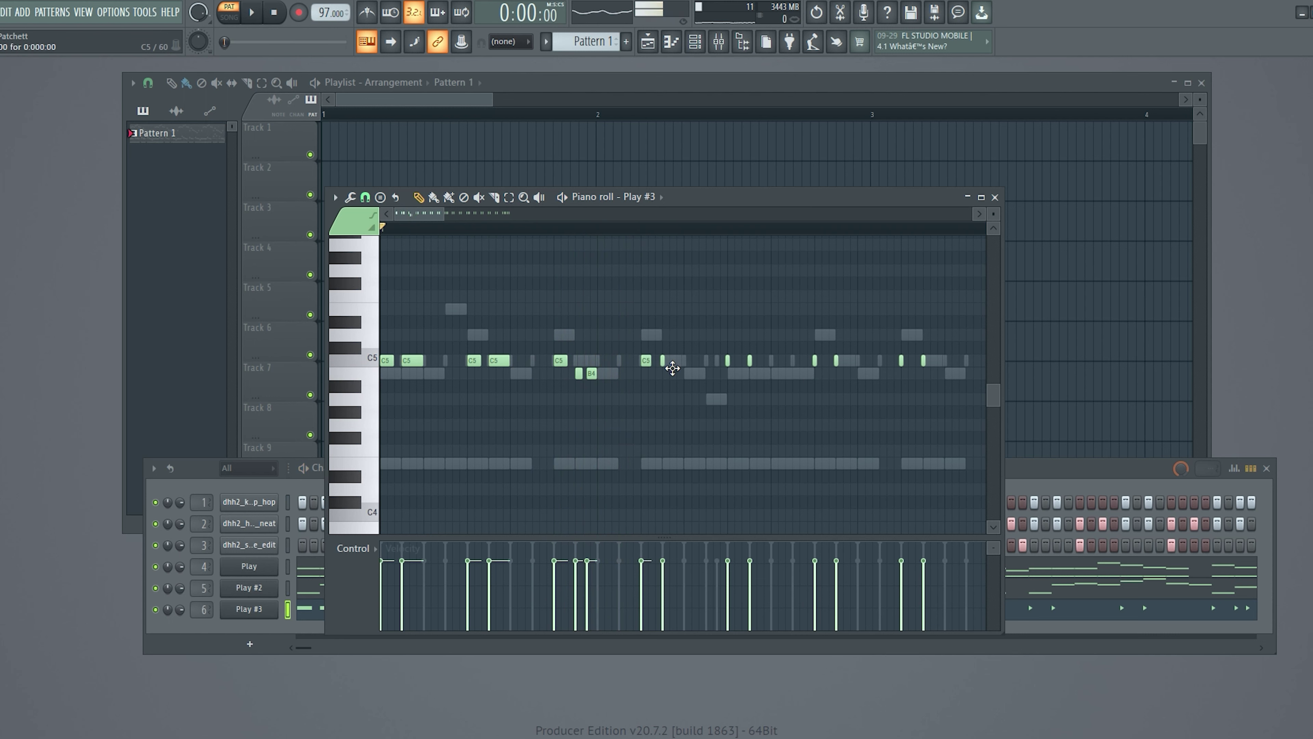
key(space)
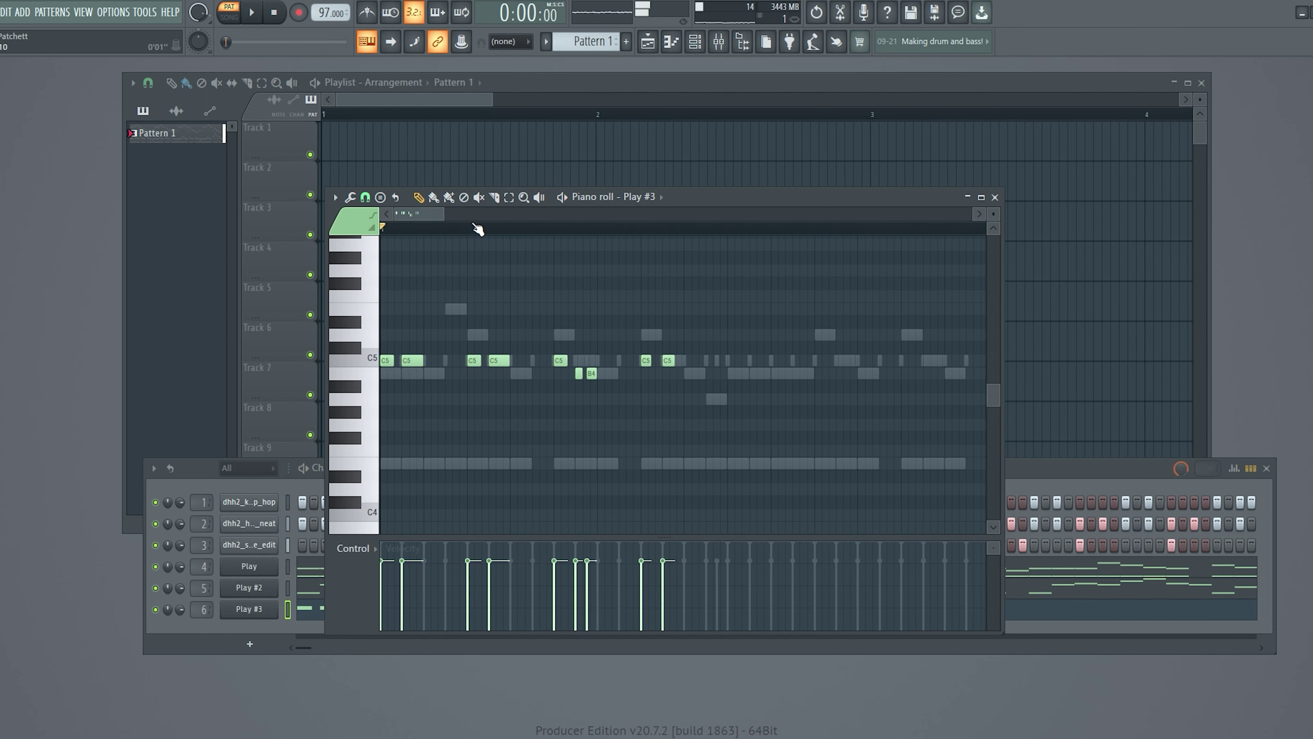
- Duplicate the finished bass phrase directly after the original and play both phrases back
drag(810, 302, 378, 483)
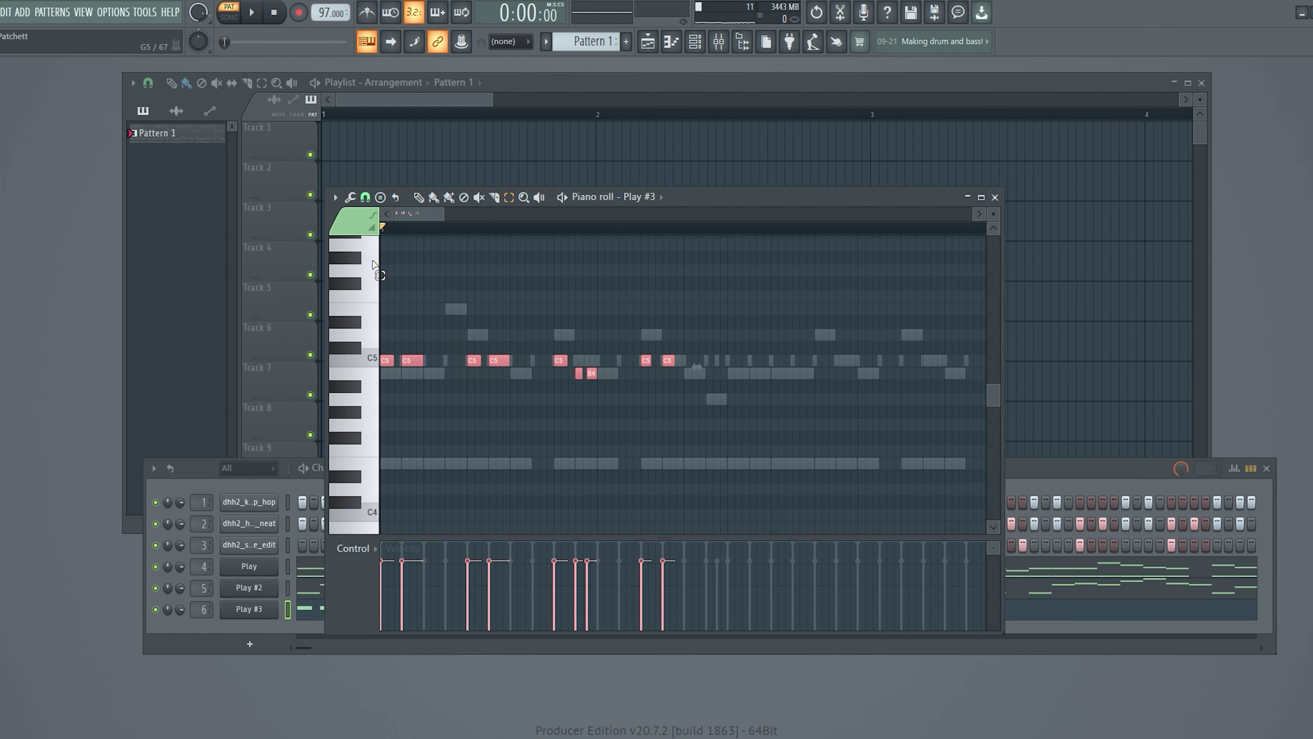
mouse_move(514, 371)
mouse_down()
mouse_move(789, 375)
mouse_move(813, 360)
mouse_up()
key(space)
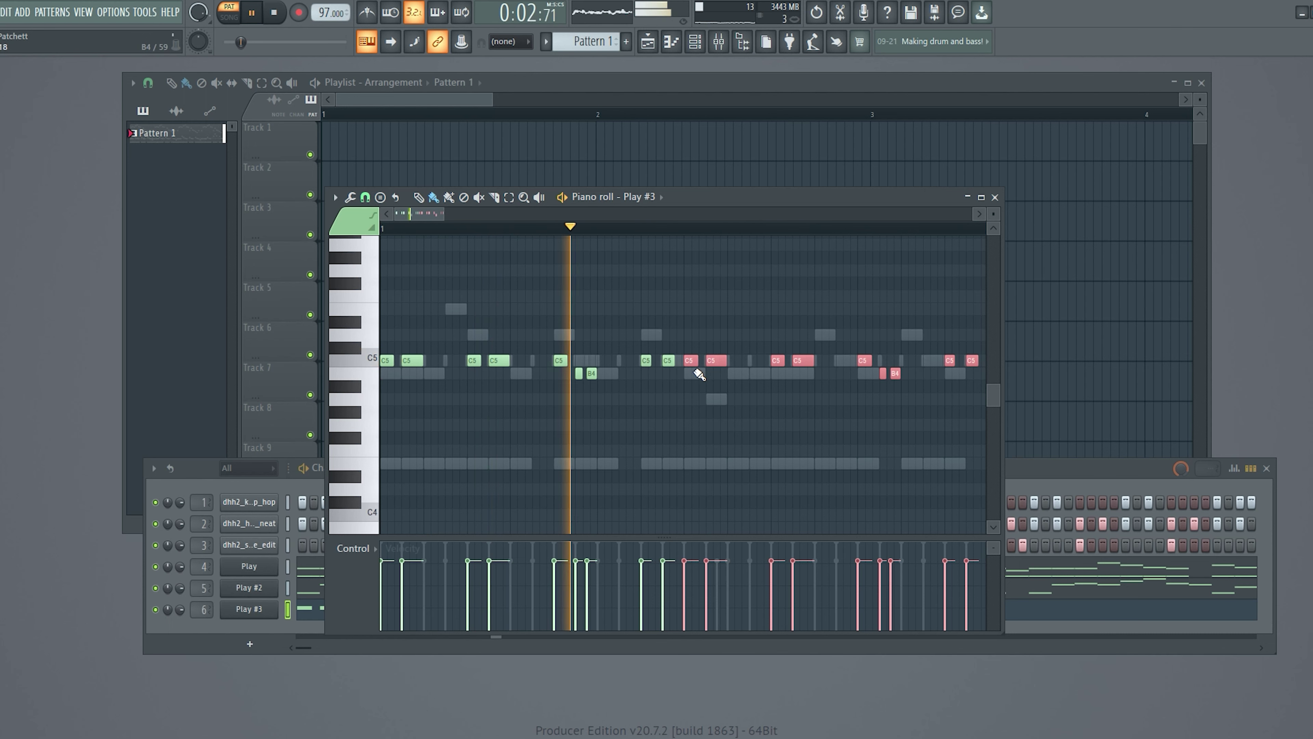
drag(699, 375, 742, 372)
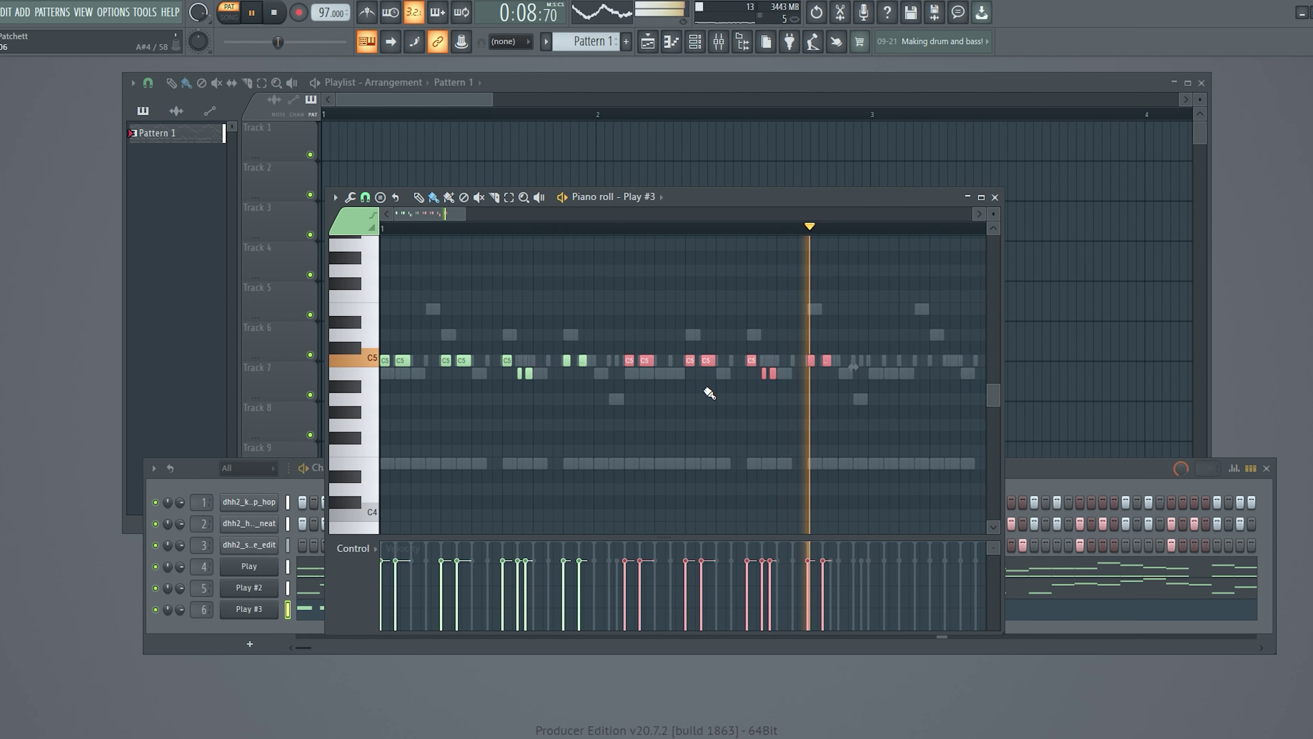
key(space)
- Duplicate both bass phrases and place the copies directly after them to fill the whole pattern
drag(833, 290, 333, 432)
key(ctrl+c)
key(ctrl+v)
key(shift+Right)
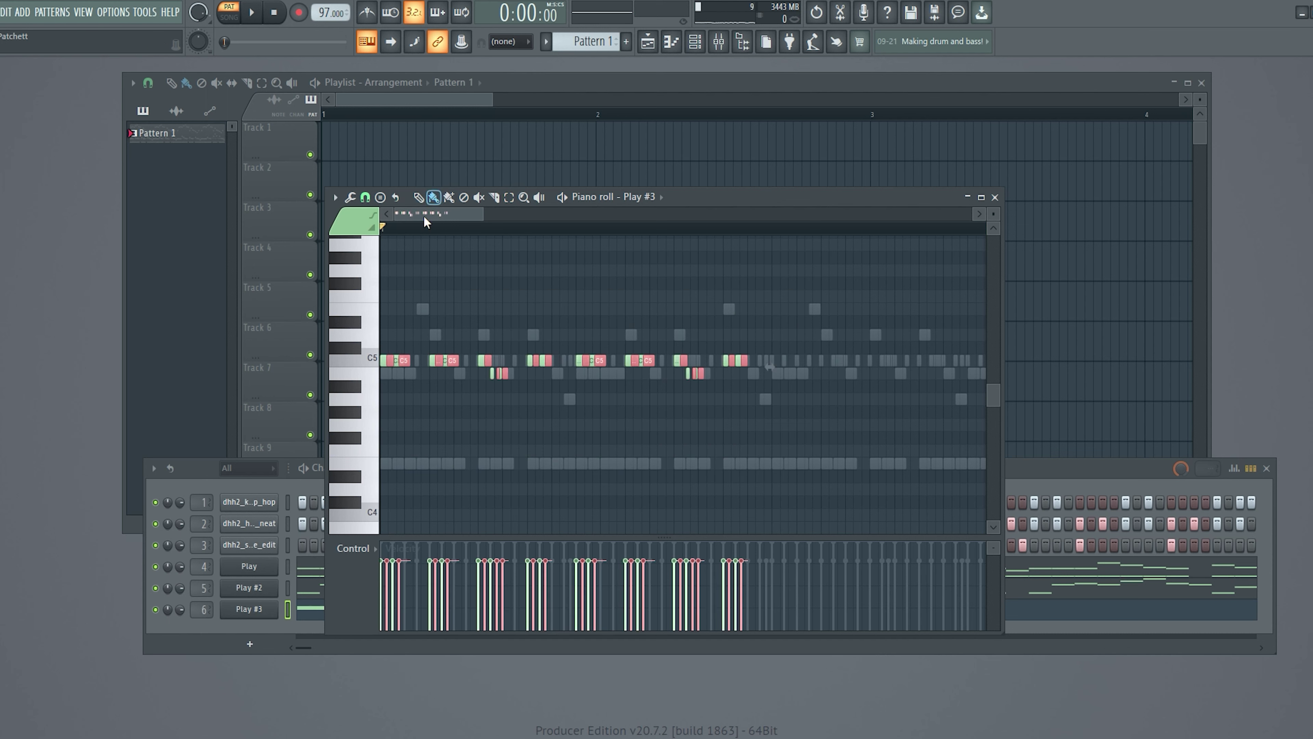
drag(462, 371, 847, 380)
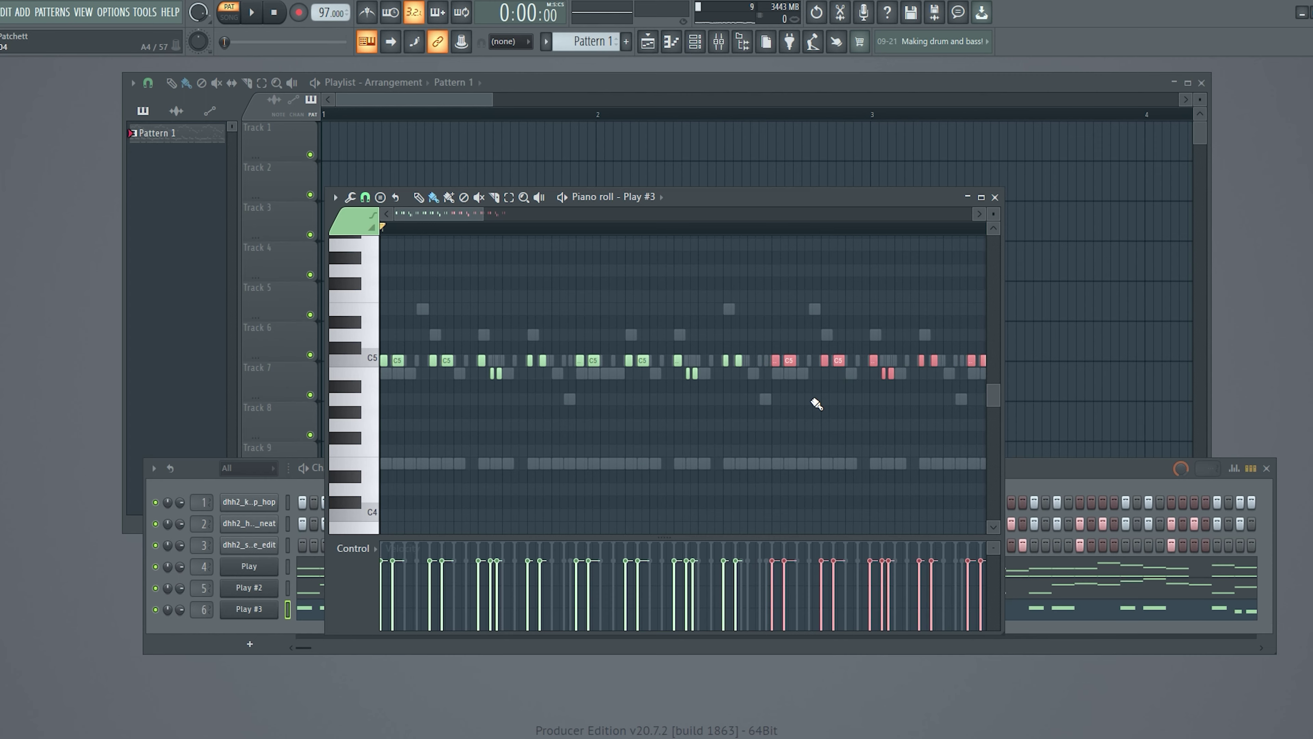
scroll(816, 403, up, 3)
scroll(622, 385, down, 6)
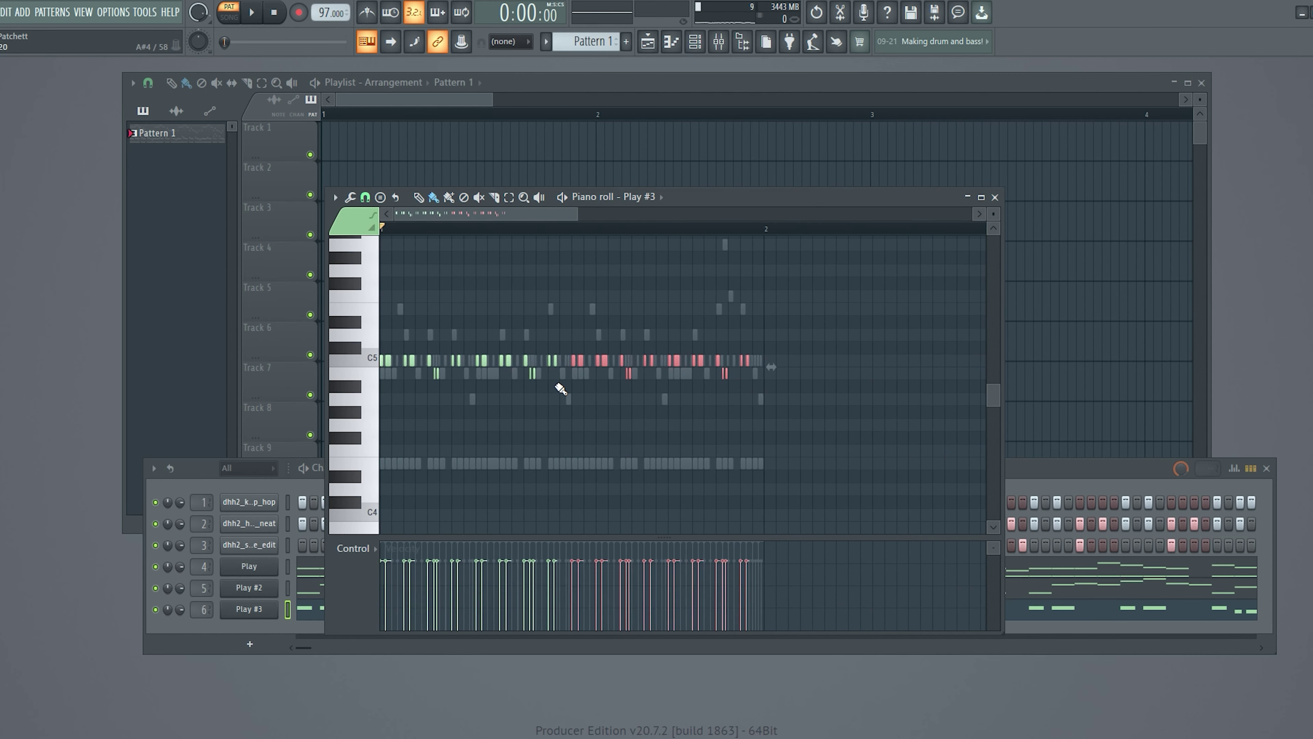
- Transpose all the bass notes down one octave while the pattern plays
key(space)
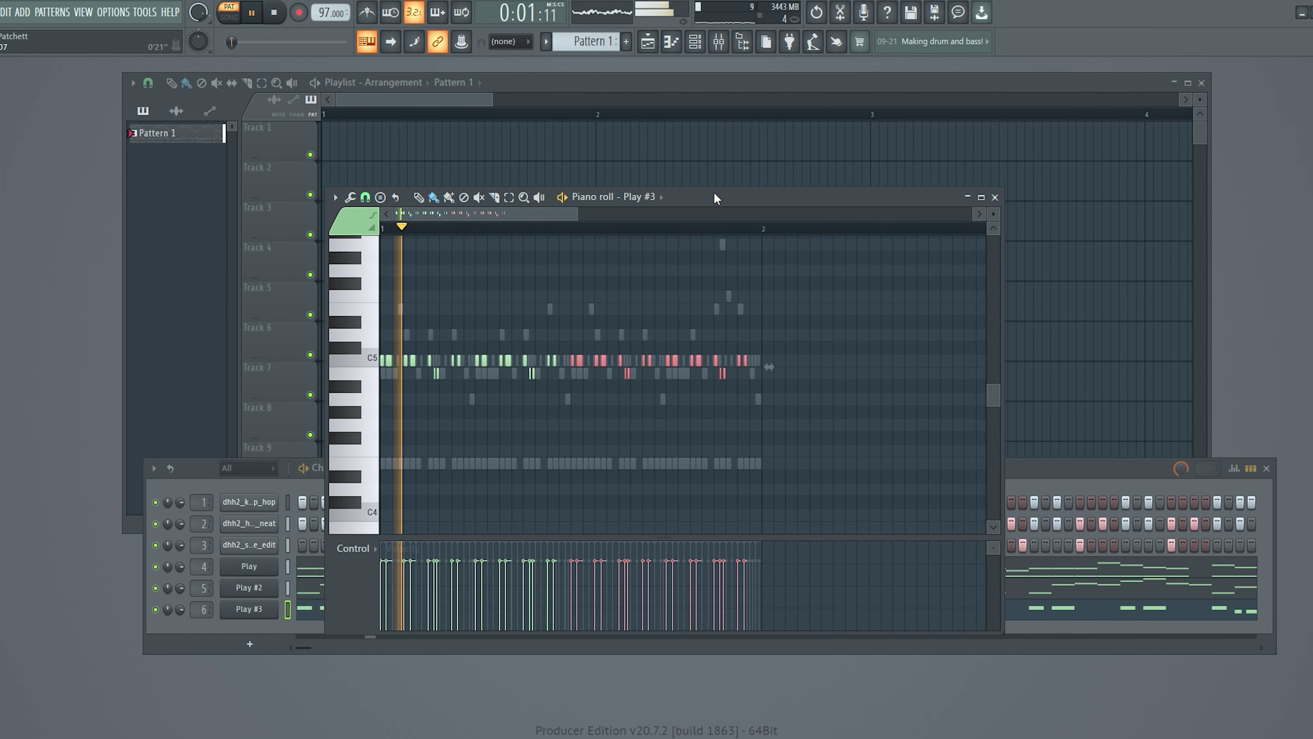
drag(805, 303, 335, 420)
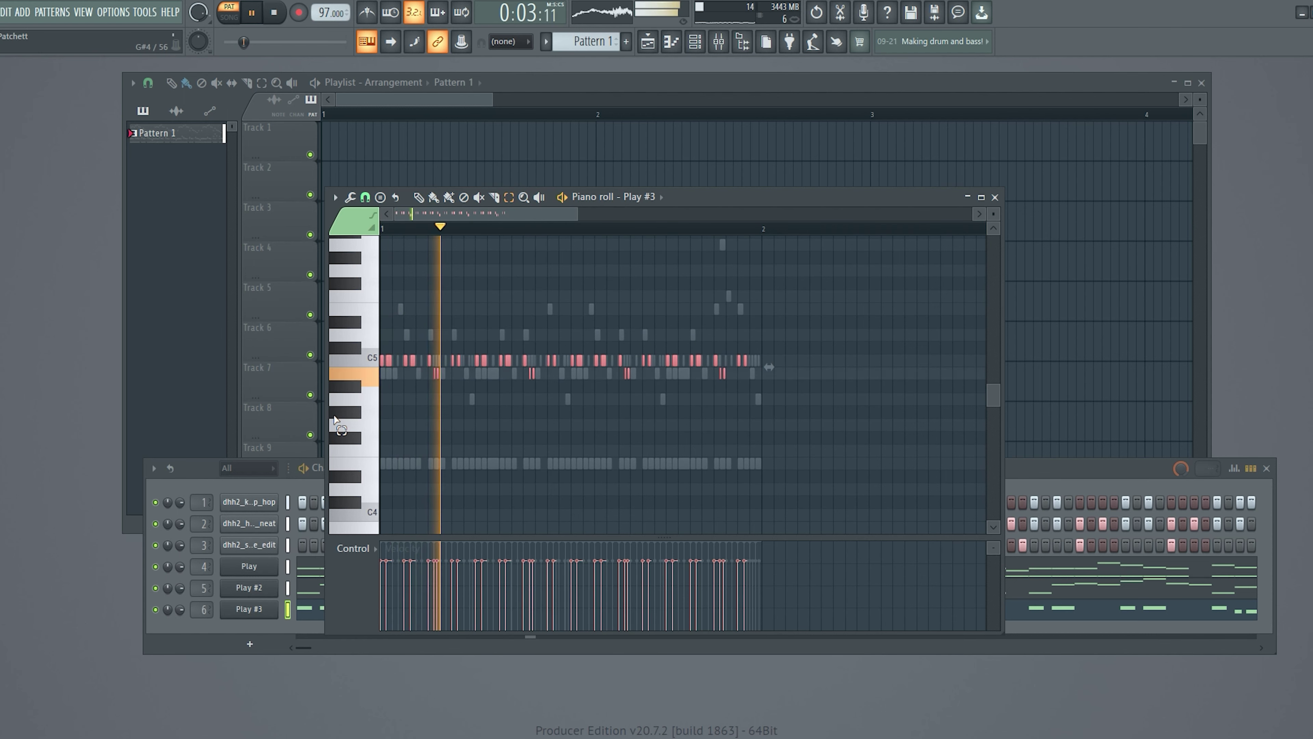
key(ctrl+Down)
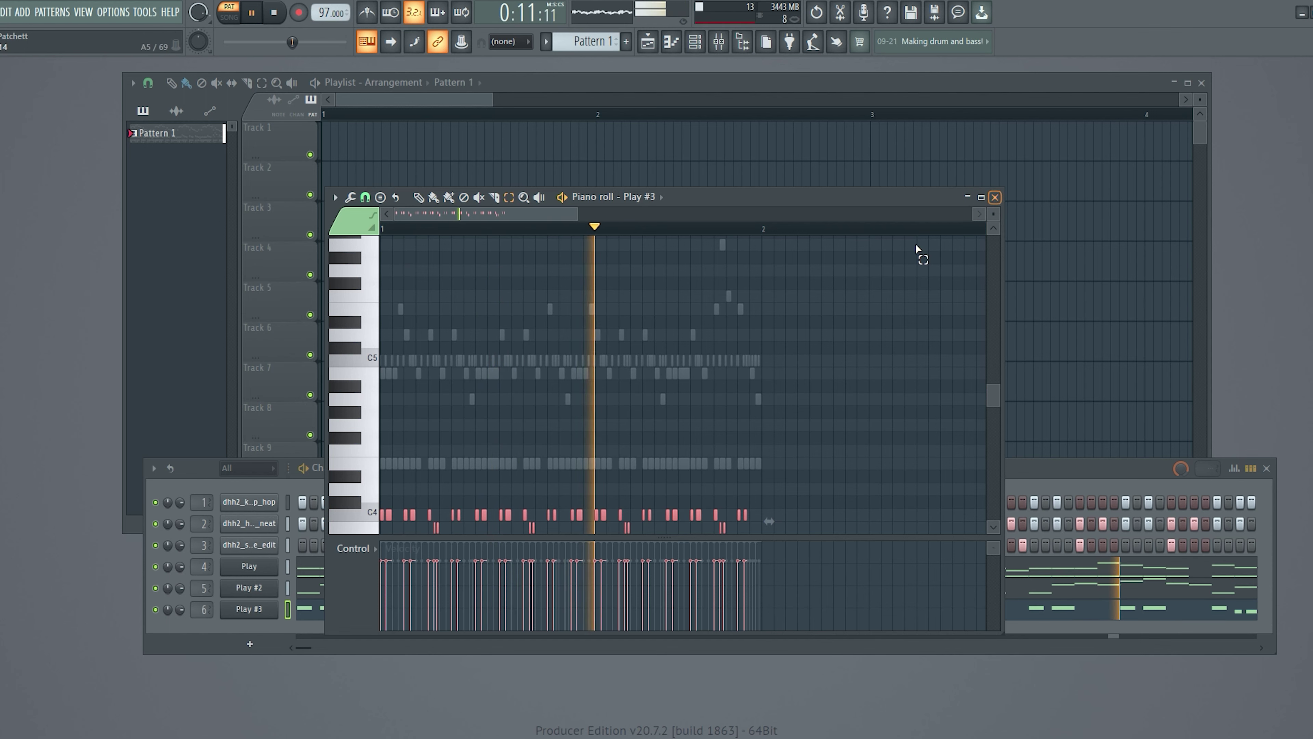
scroll(750, 284, down, 4)
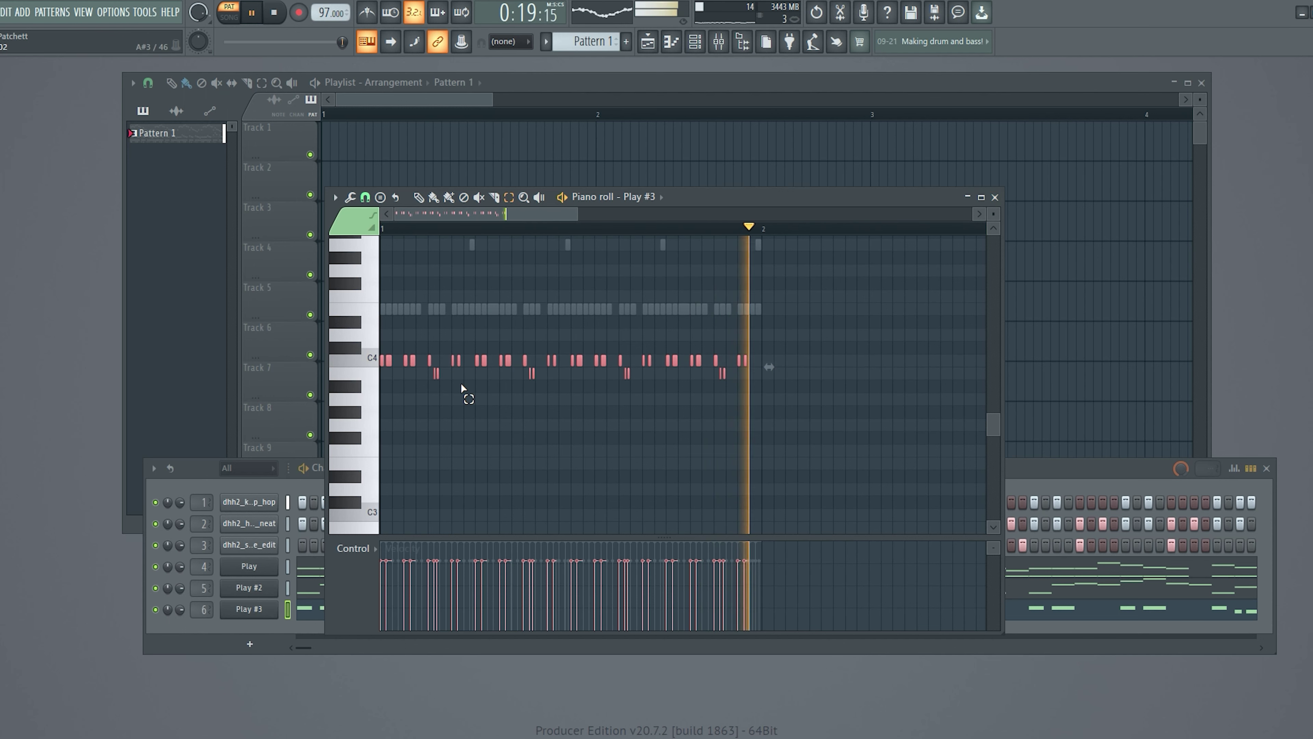
- Add a fourth Play instrument channel and load the WOMEN ah patch from the women's choir vowels in EW Hollywood Choirs Diamond
click(995, 198)
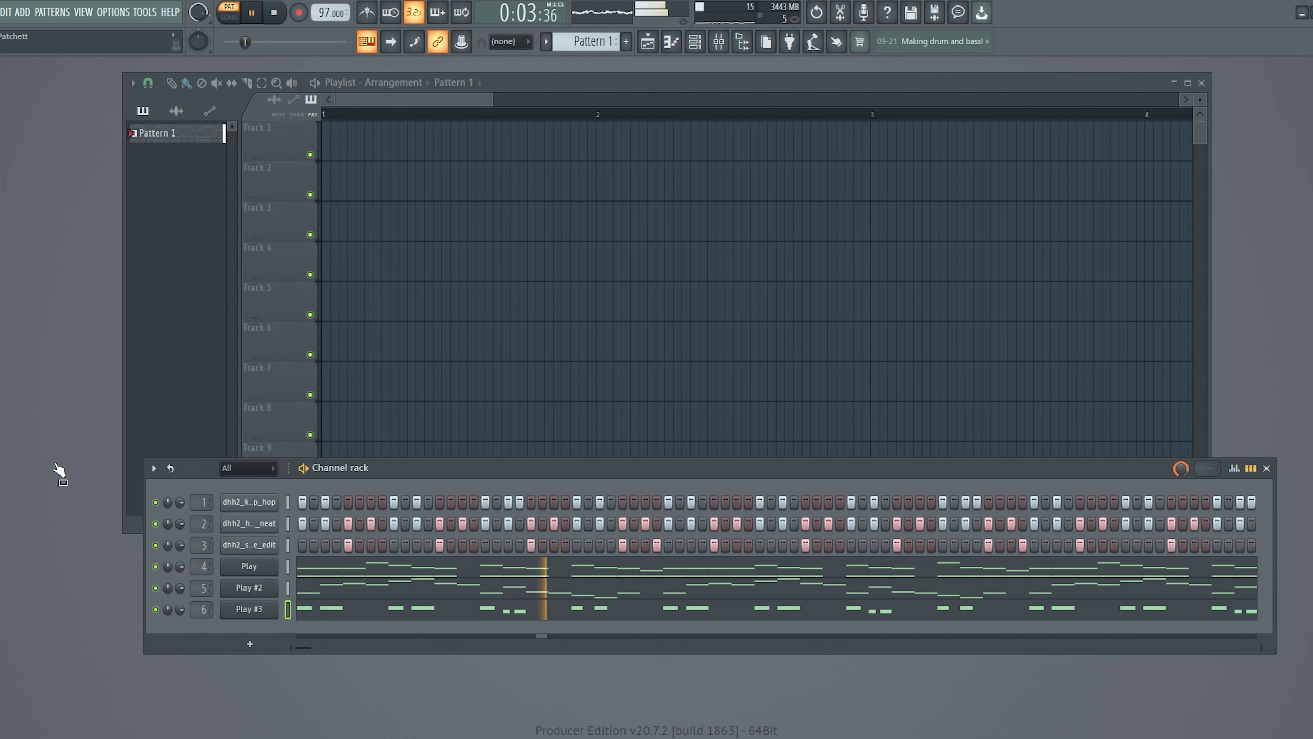
drag(252, 628, 252, 627)
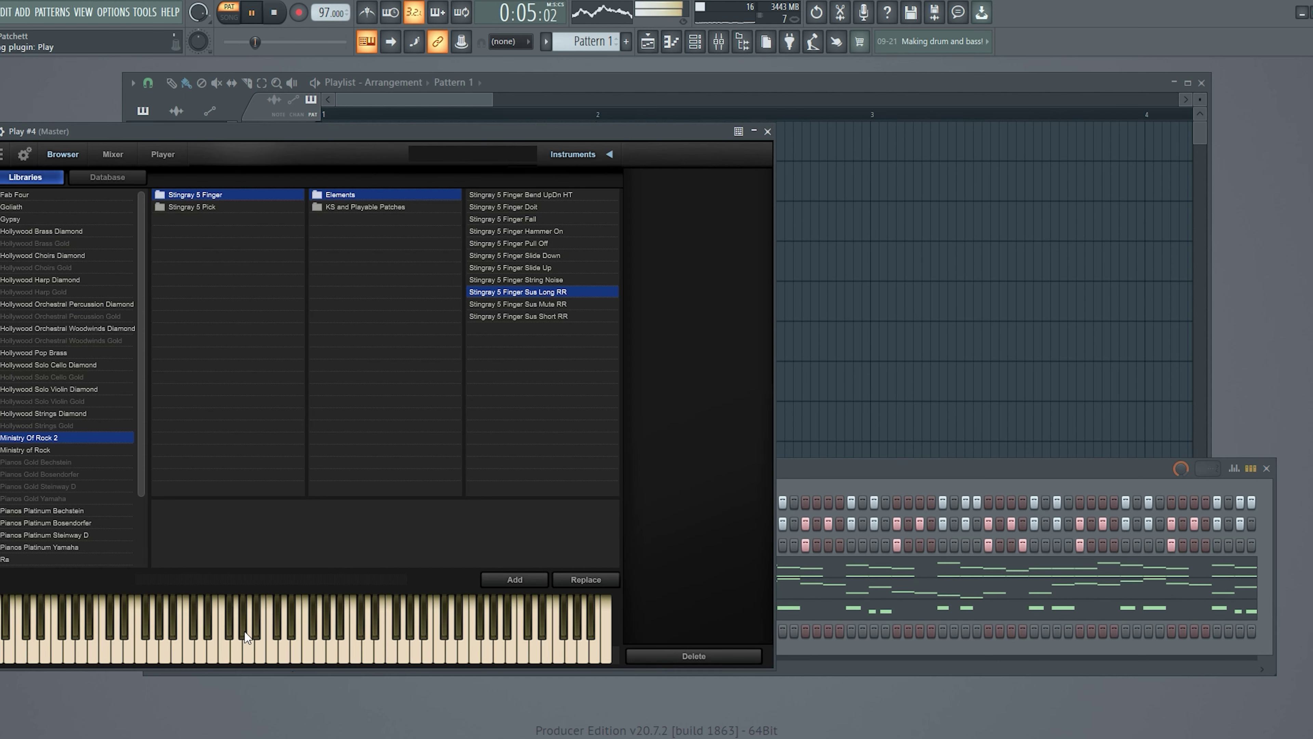
drag(188, 131, 237, 124)
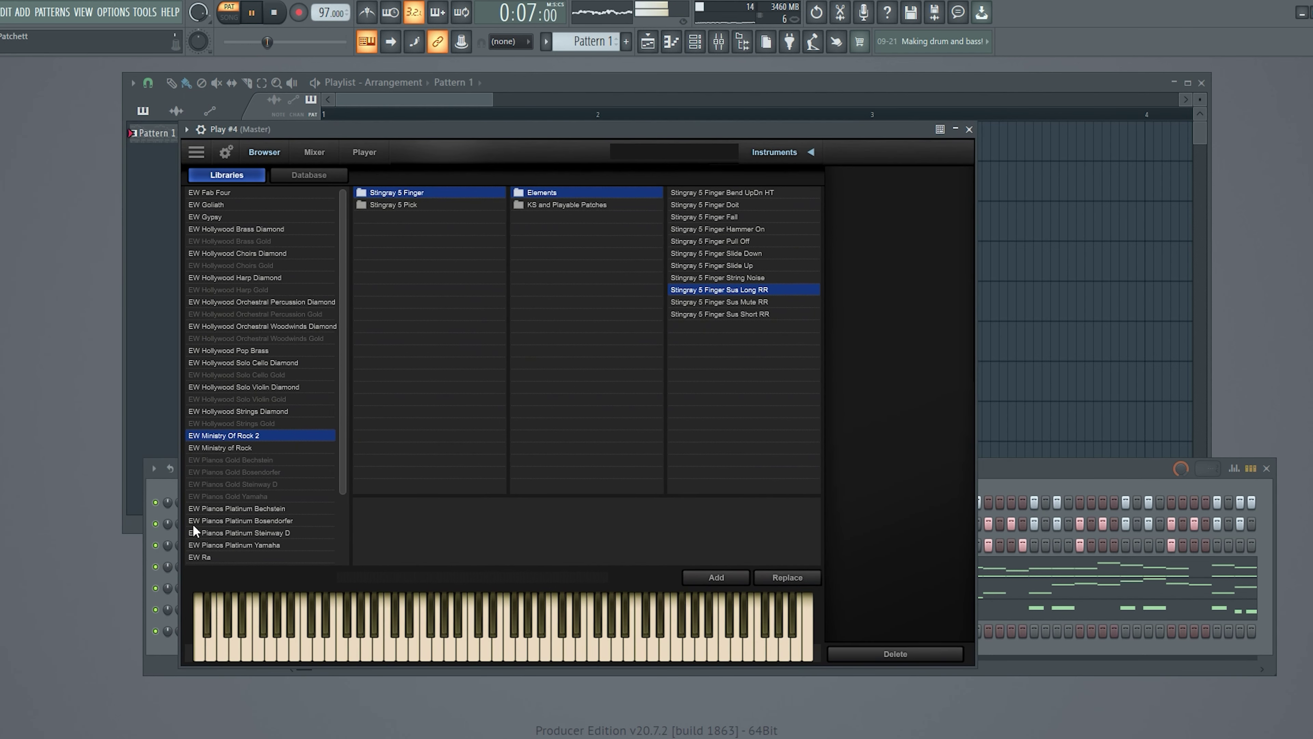
click(262, 254)
click(391, 203)
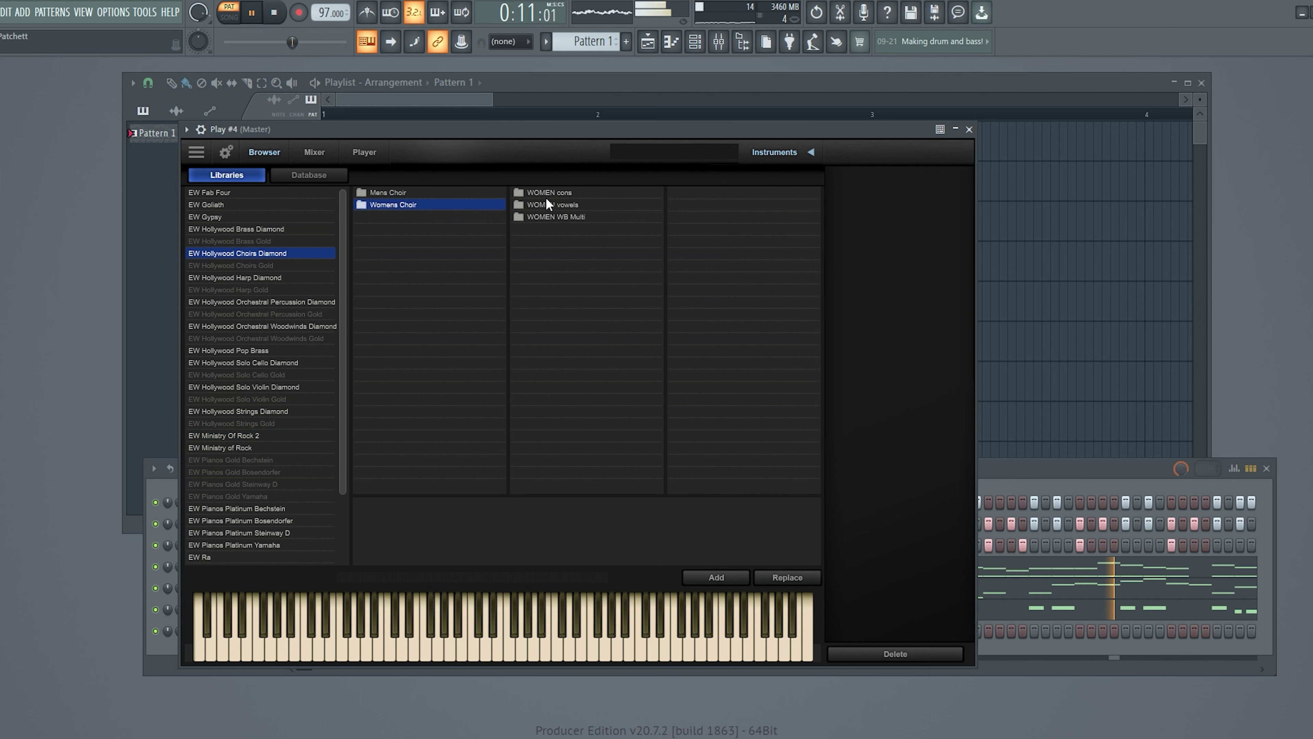
click(546, 202)
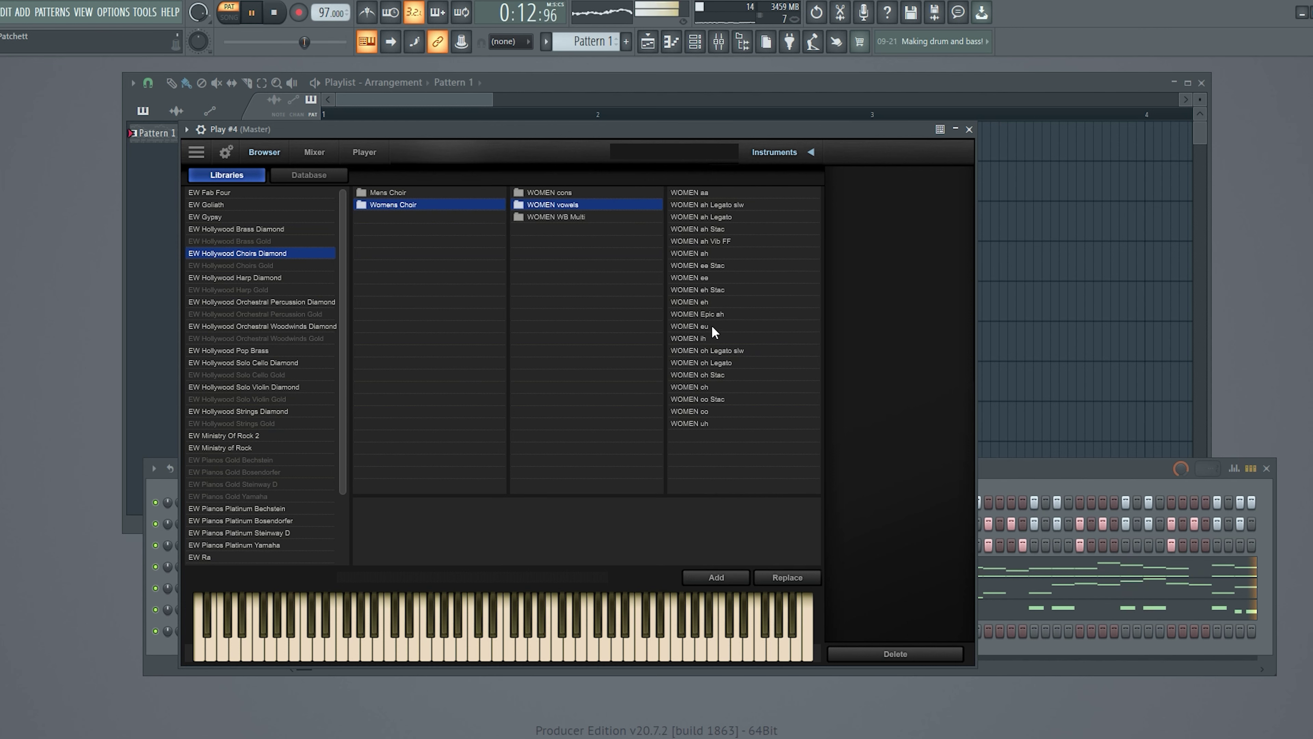
double_click(690, 253)
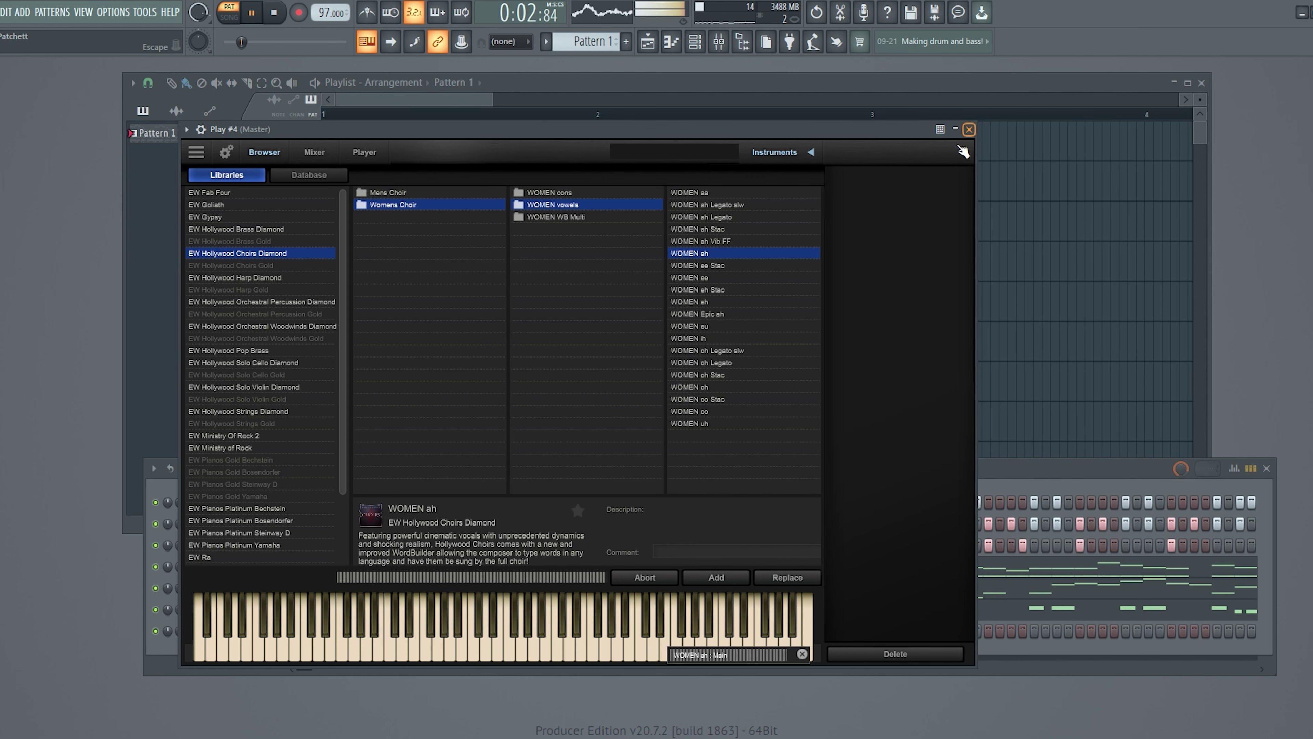
click(969, 130)
key(space)
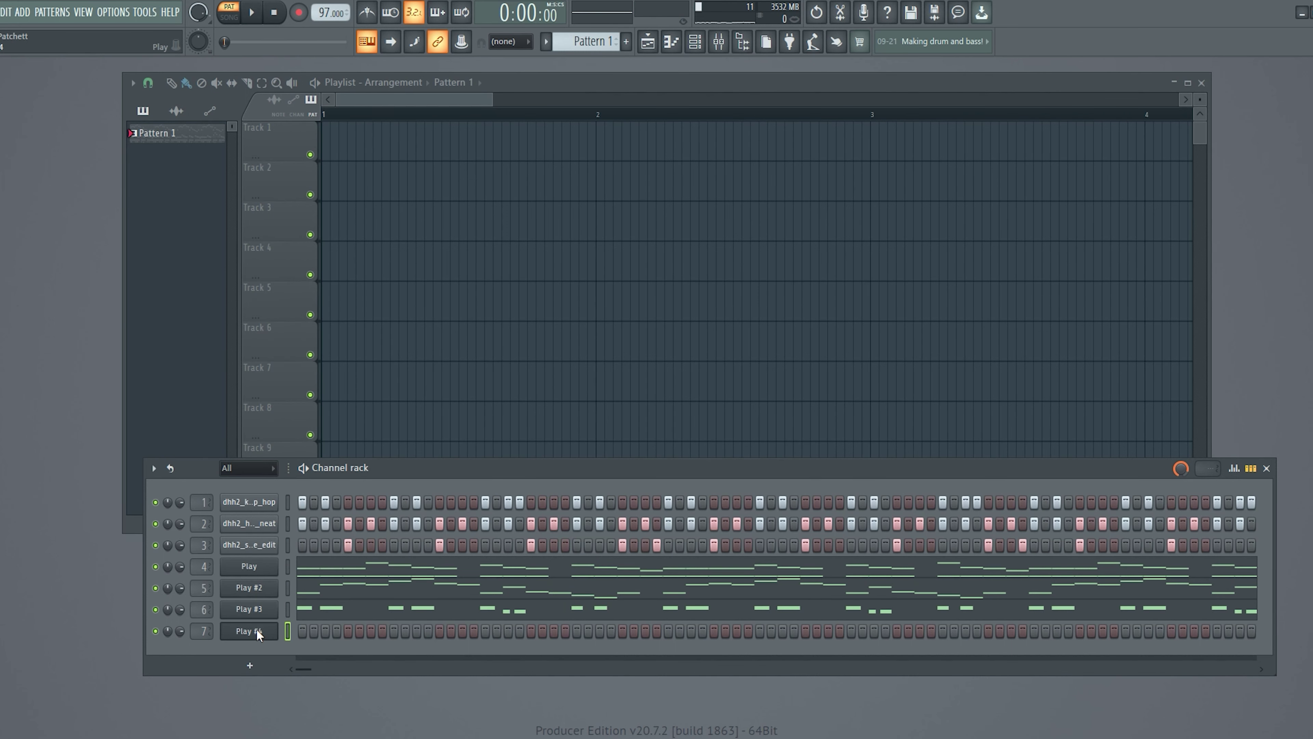
- Examine the other channels' notes across the octaves in the Play #4 piano roll while the pattern plays
key(F7)
key(space)
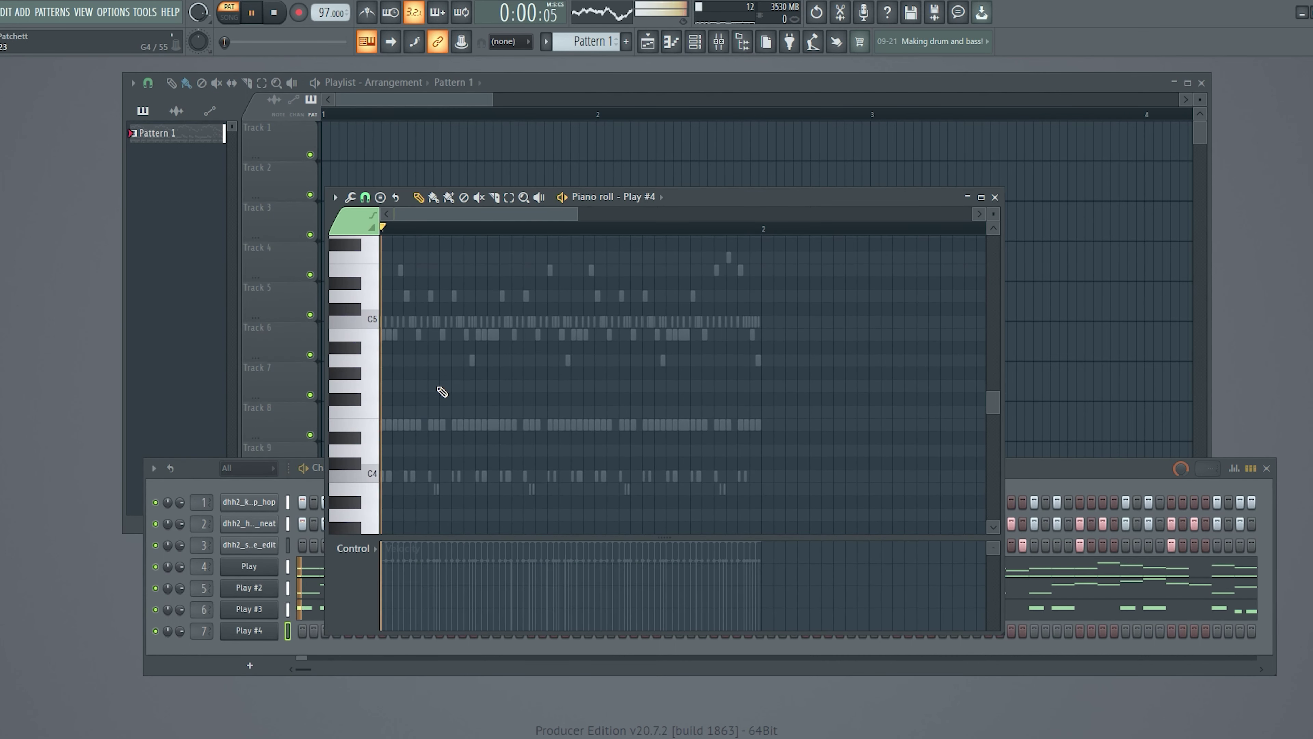
scroll(422, 451, down, 3)
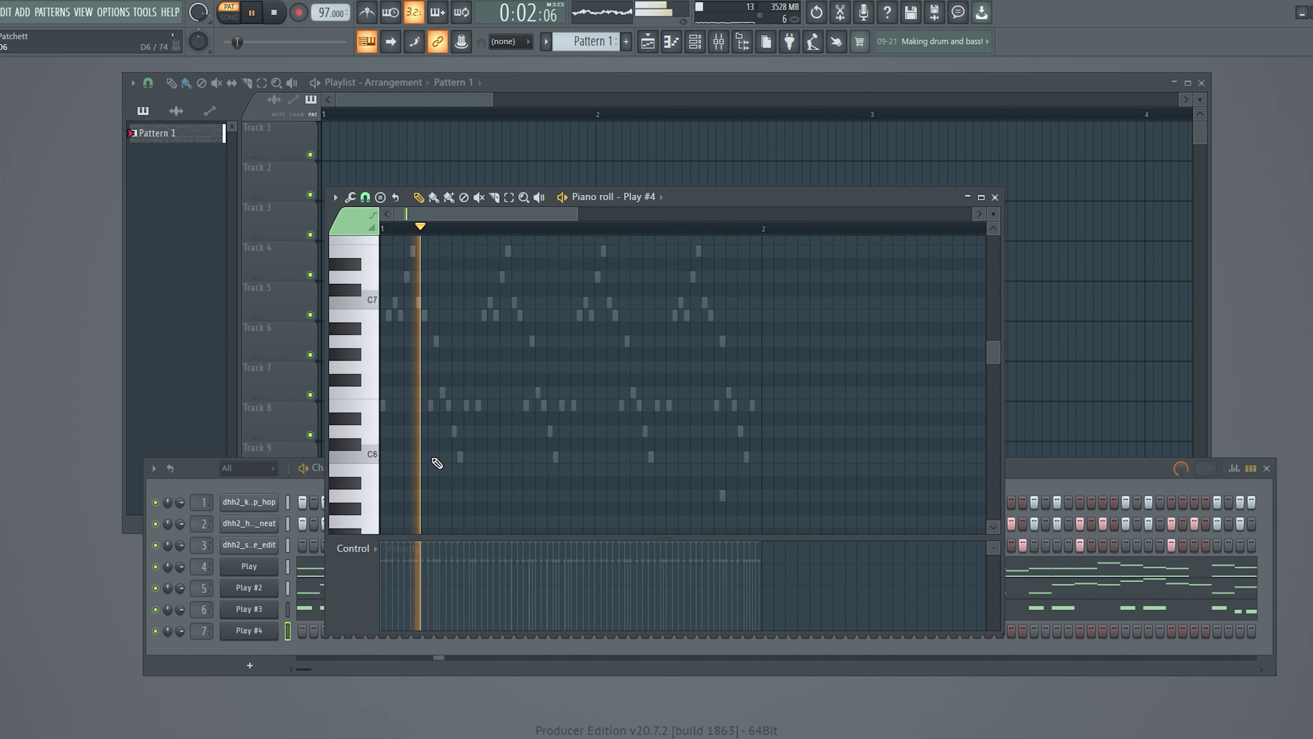
scroll(420, 440, up, 2)
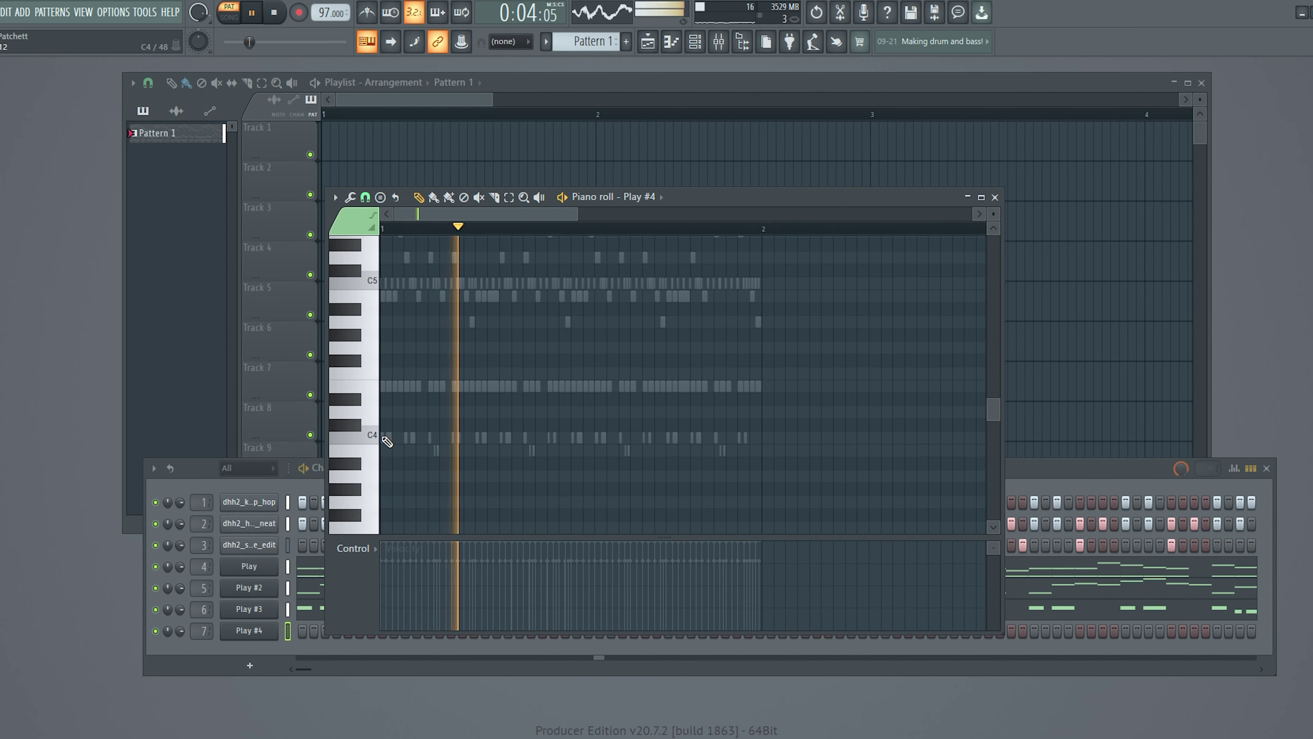
scroll(419, 447, up, 9)
scroll(416, 463, down, 3)
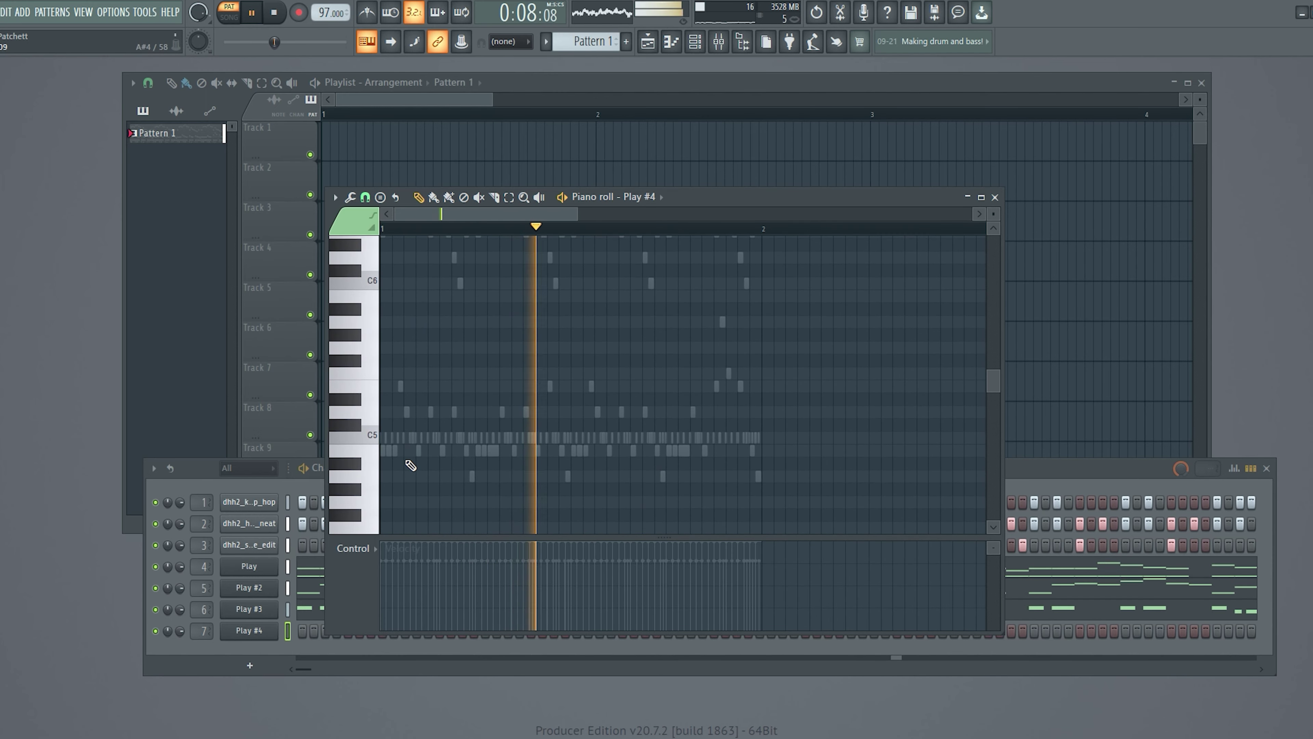
click(995, 197)
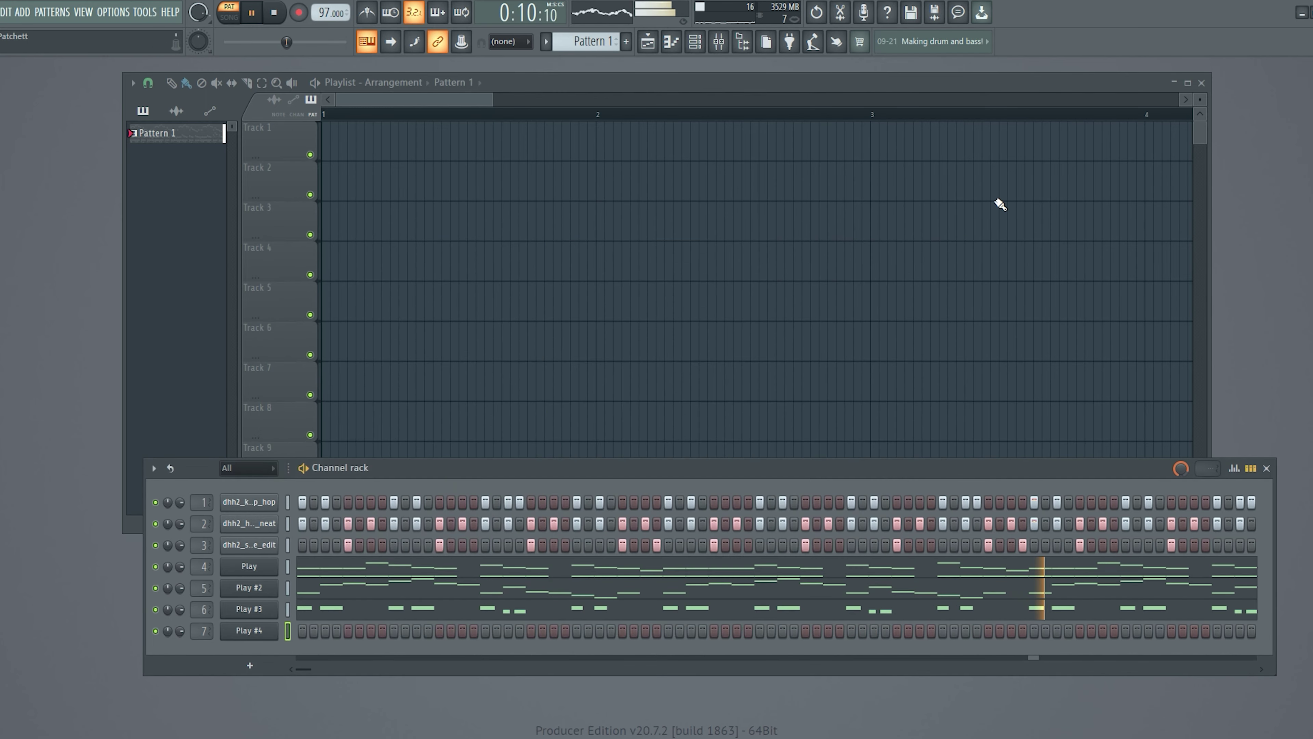
key(space)
- Copy the melody notes of Play #2 into the Play #4 choir channel and play the pattern
click(251, 592)
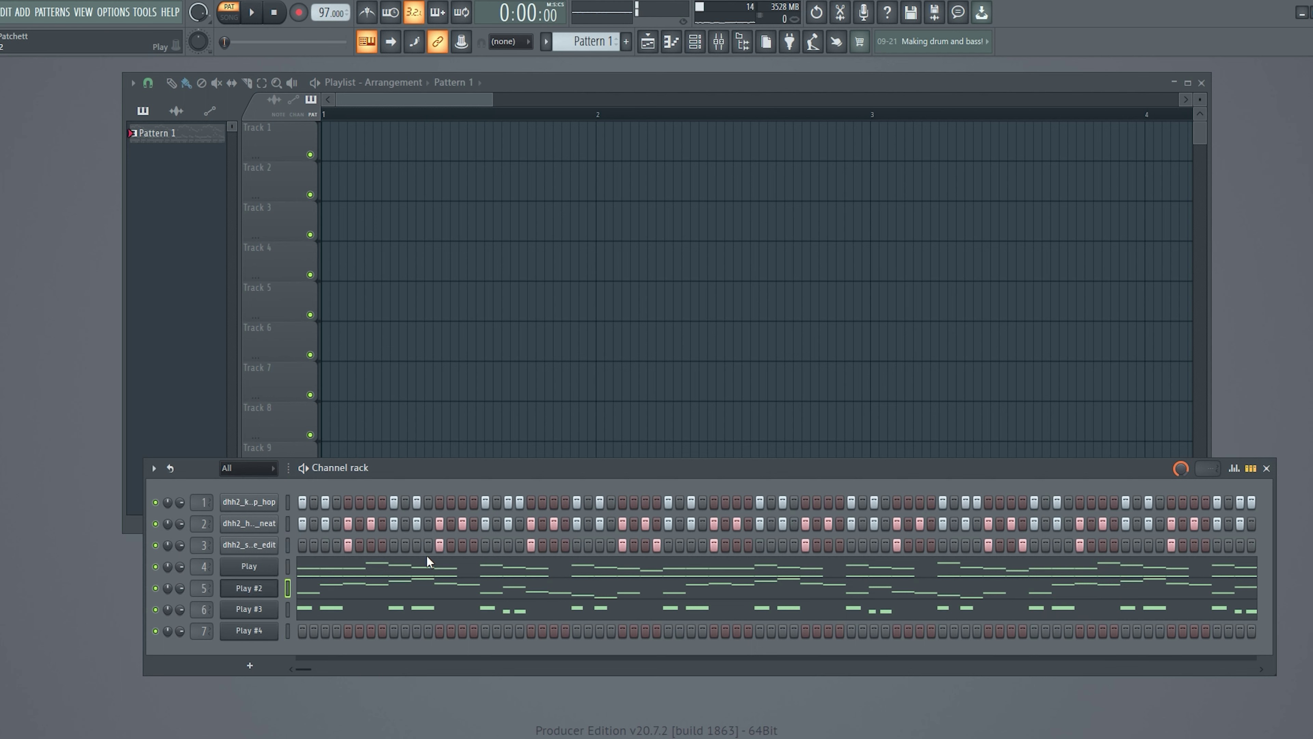
click(243, 630)
key(space)
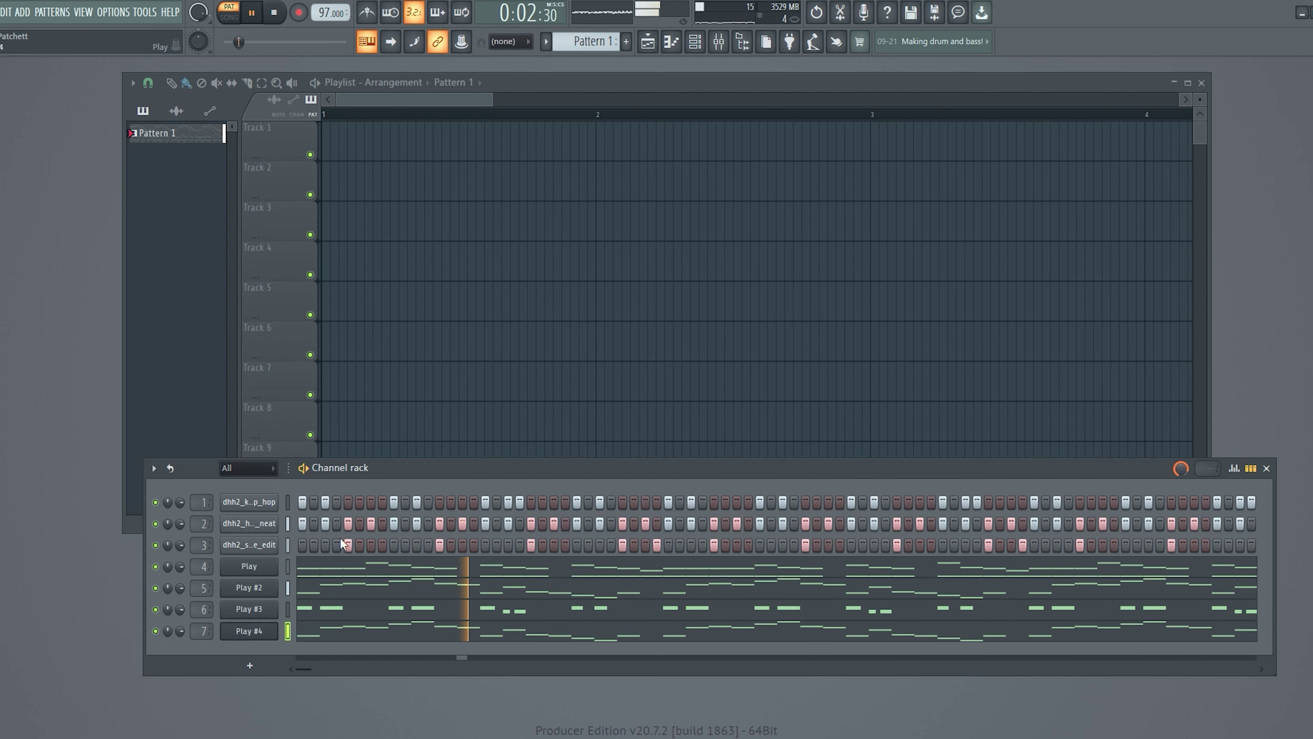
- Transpose all the copied melody notes in Play #4 down one octave during playback
key(F7)
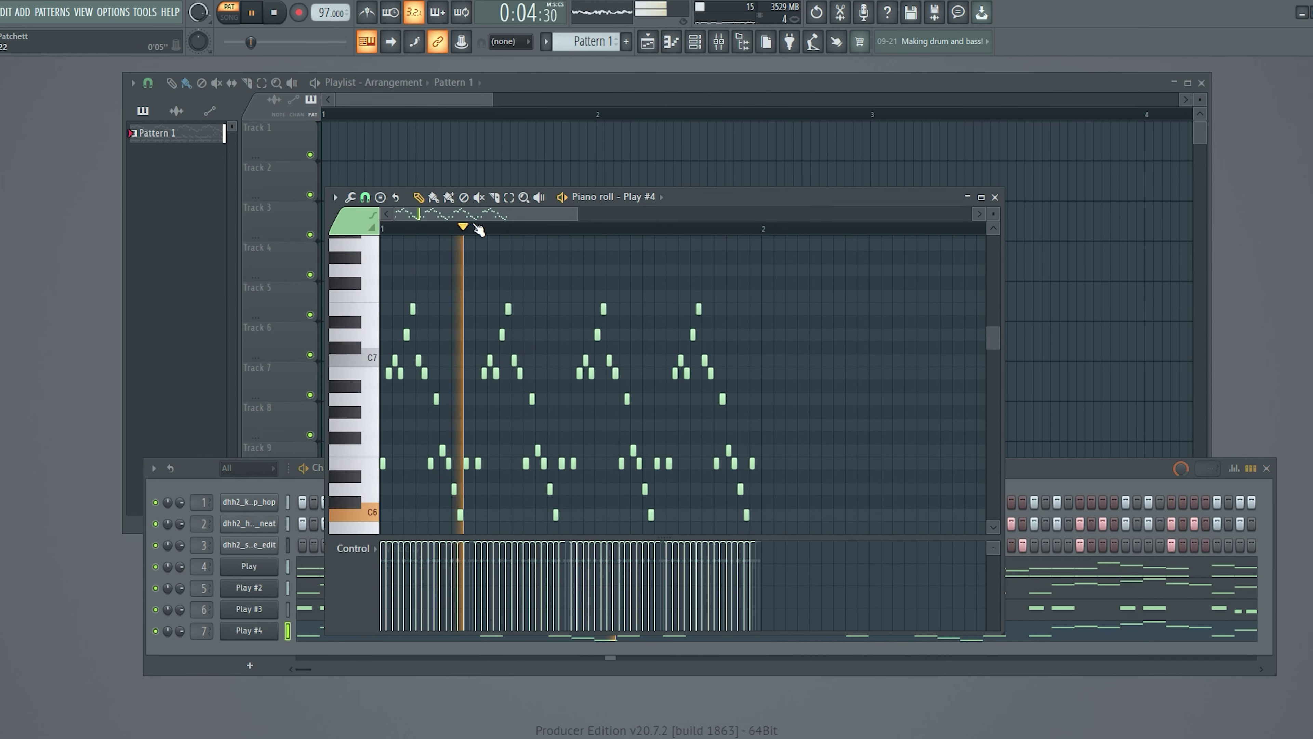
click(509, 197)
drag(850, 282, 292, 491)
key(ctrl+Down)
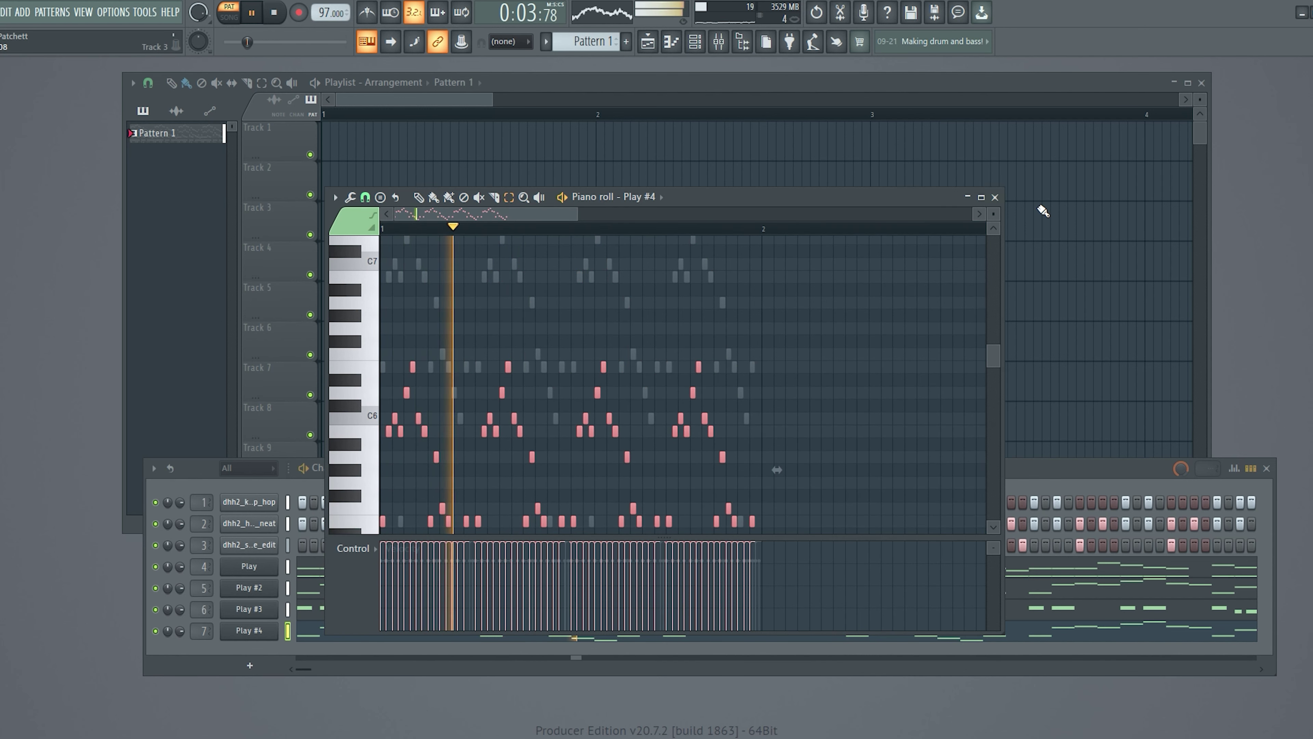
click(995, 197)
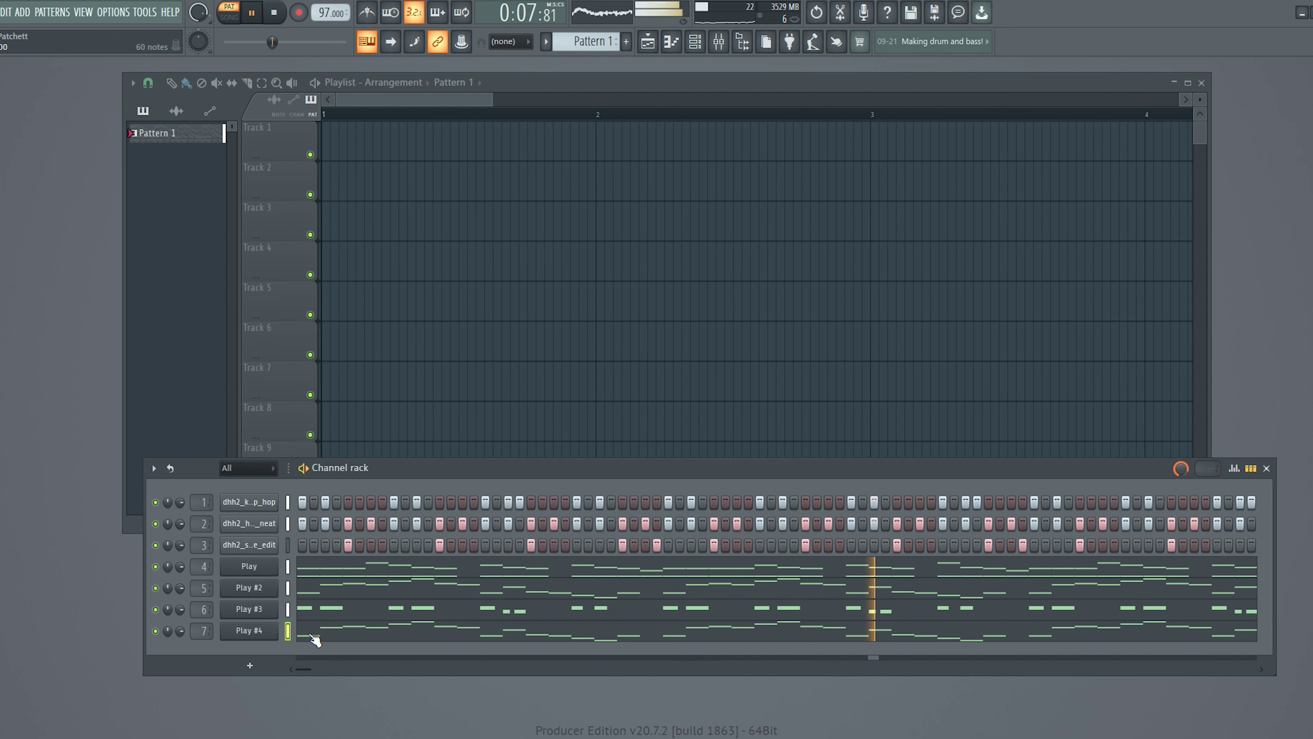
- Replace the notes of the Play #4 choir channel with a copy of the piano notes from Play, then play the pattern
key(space)
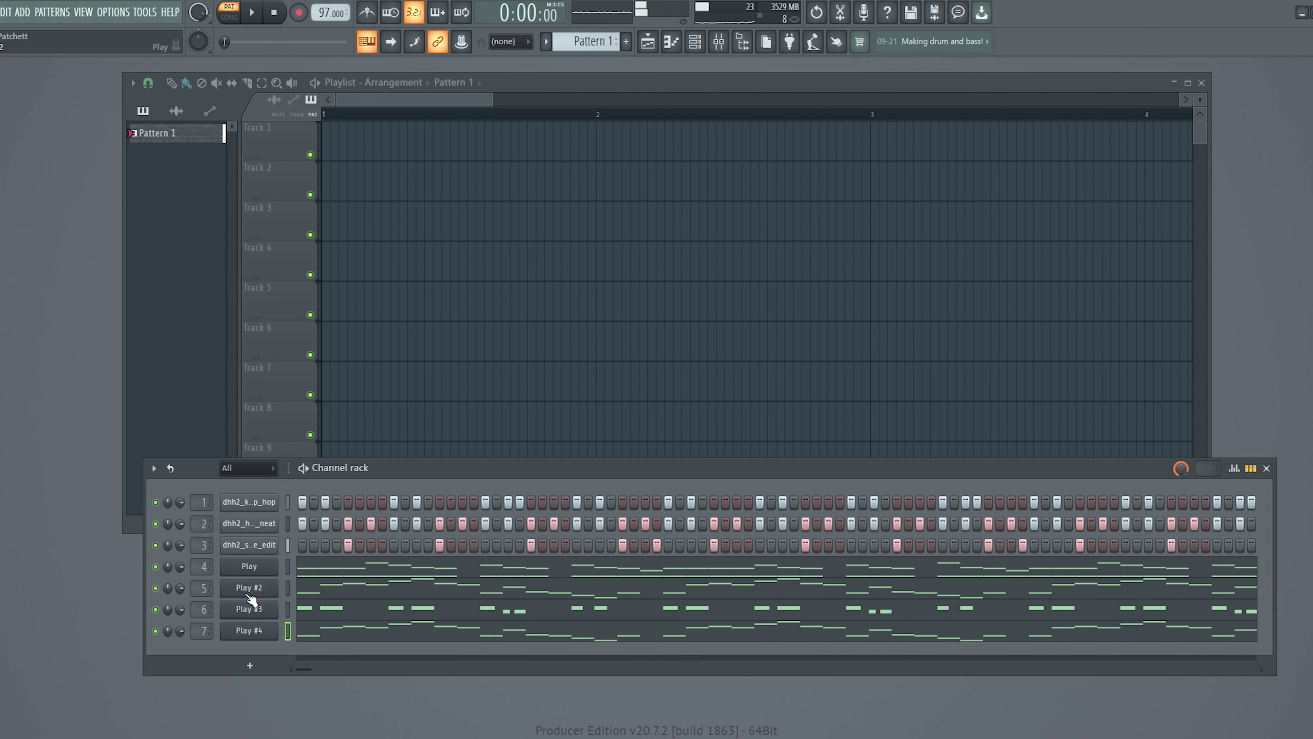
click(227, 629)
key(space)
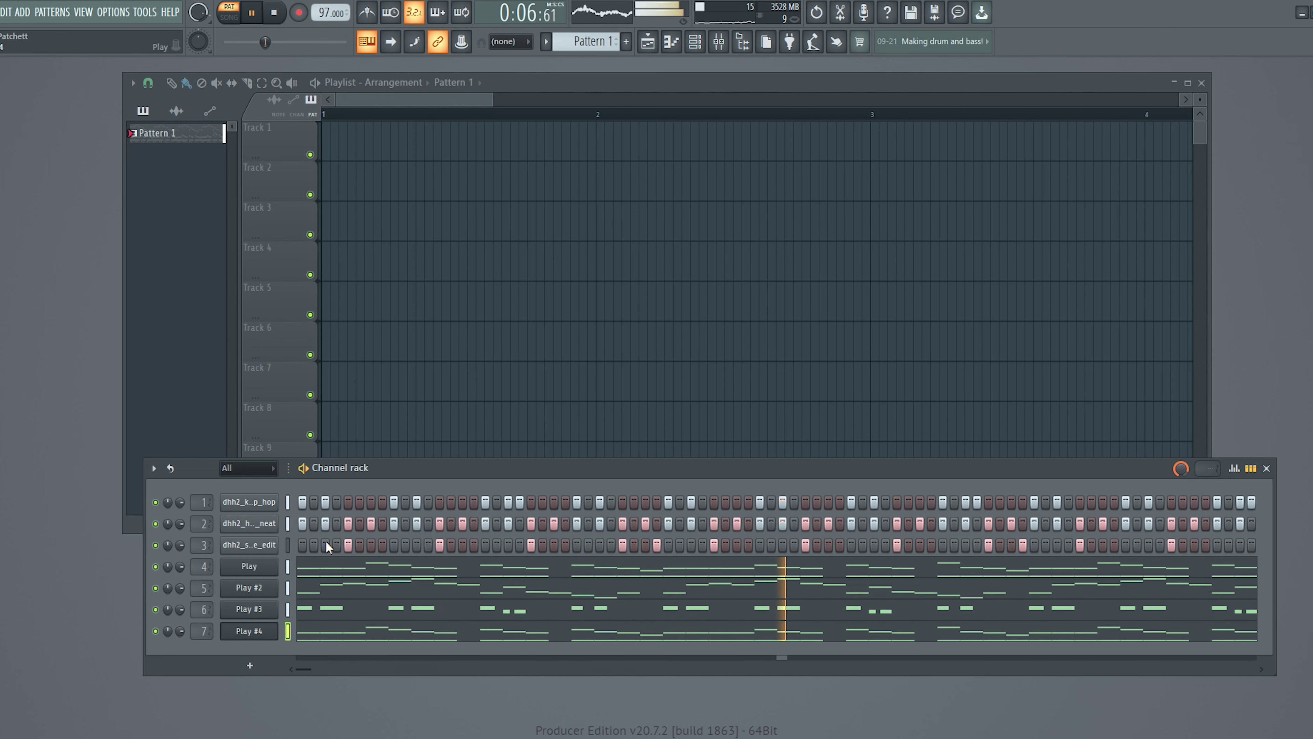
- Transpose all the choir notes in Play #4 up one octave, listen to the pattern, and stop playback
key(F7)
scroll(459, 421, down, 6)
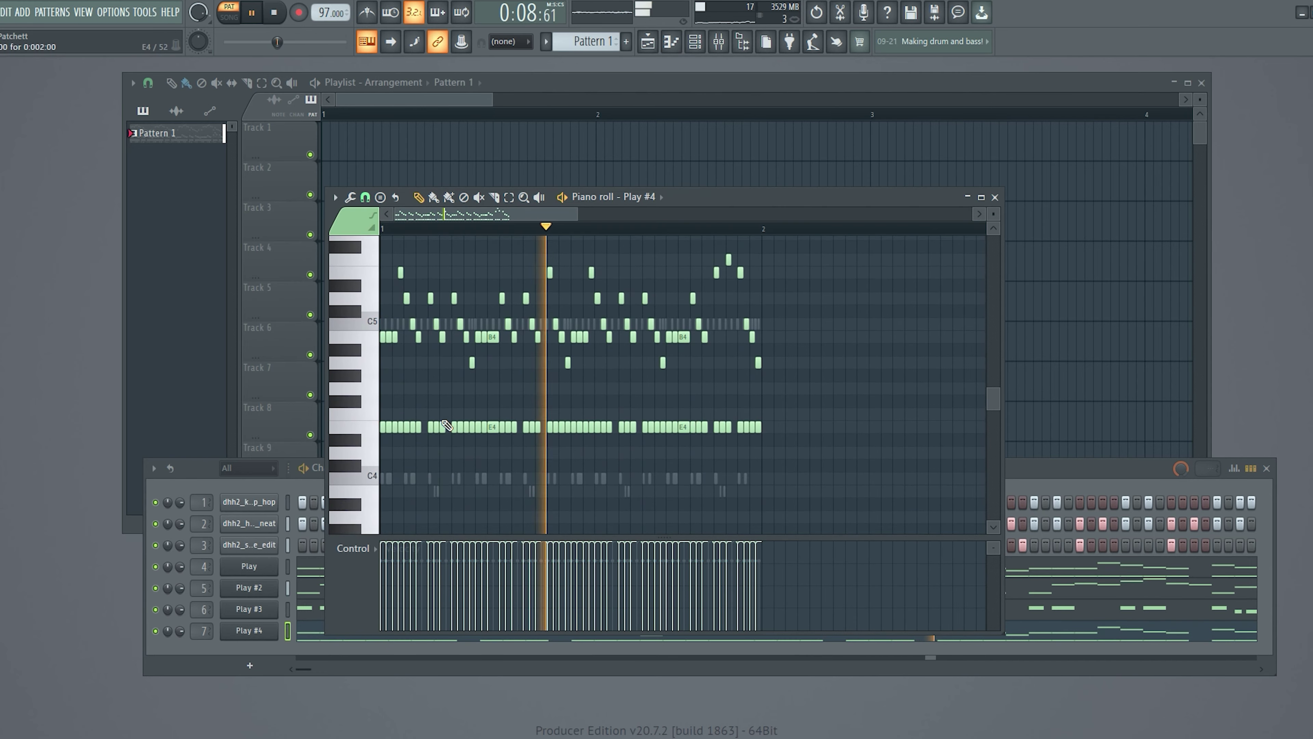
click(509, 197)
drag(859, 246, 393, 488)
key(ctrl+Up)
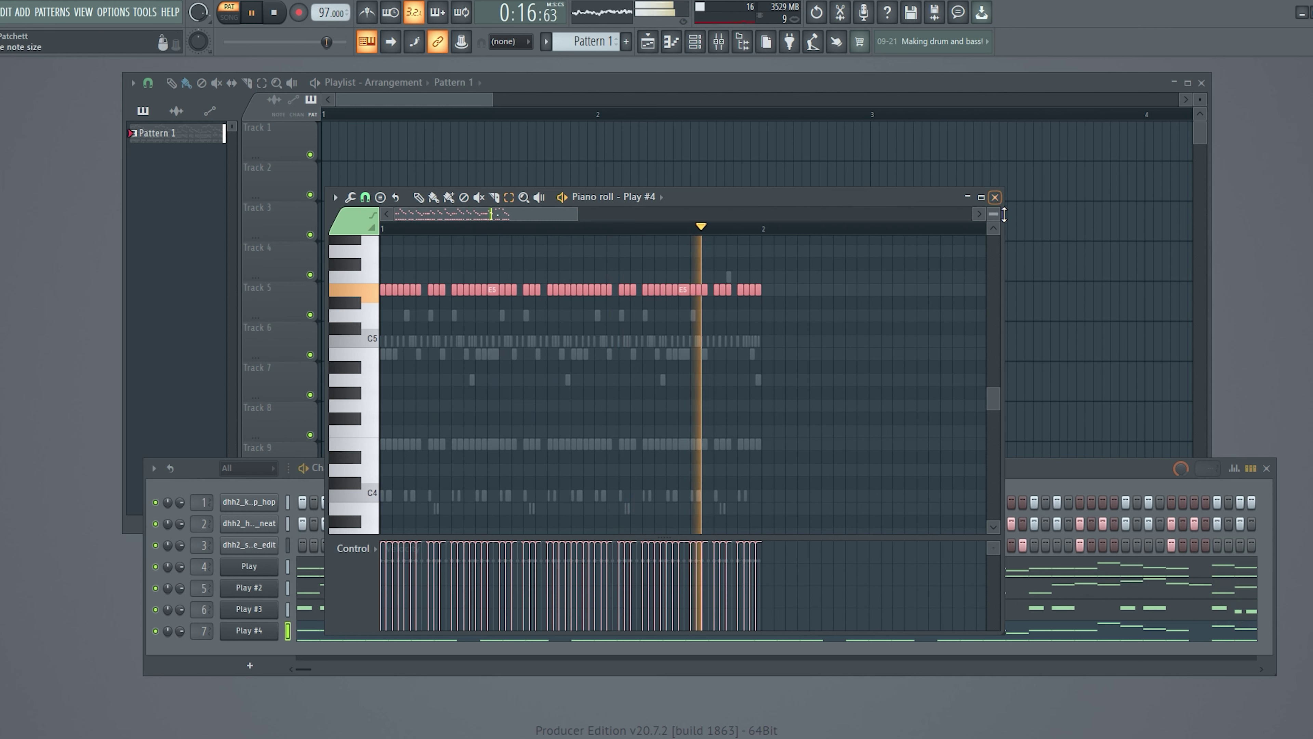
click(995, 197)
key(space)
- Add a fifth Play instrument channel and load the long flute patch FL LegRep RRx4 from EW Hollywood Orchestral Woodwinds Diamond
drag(254, 610, 262, 652)
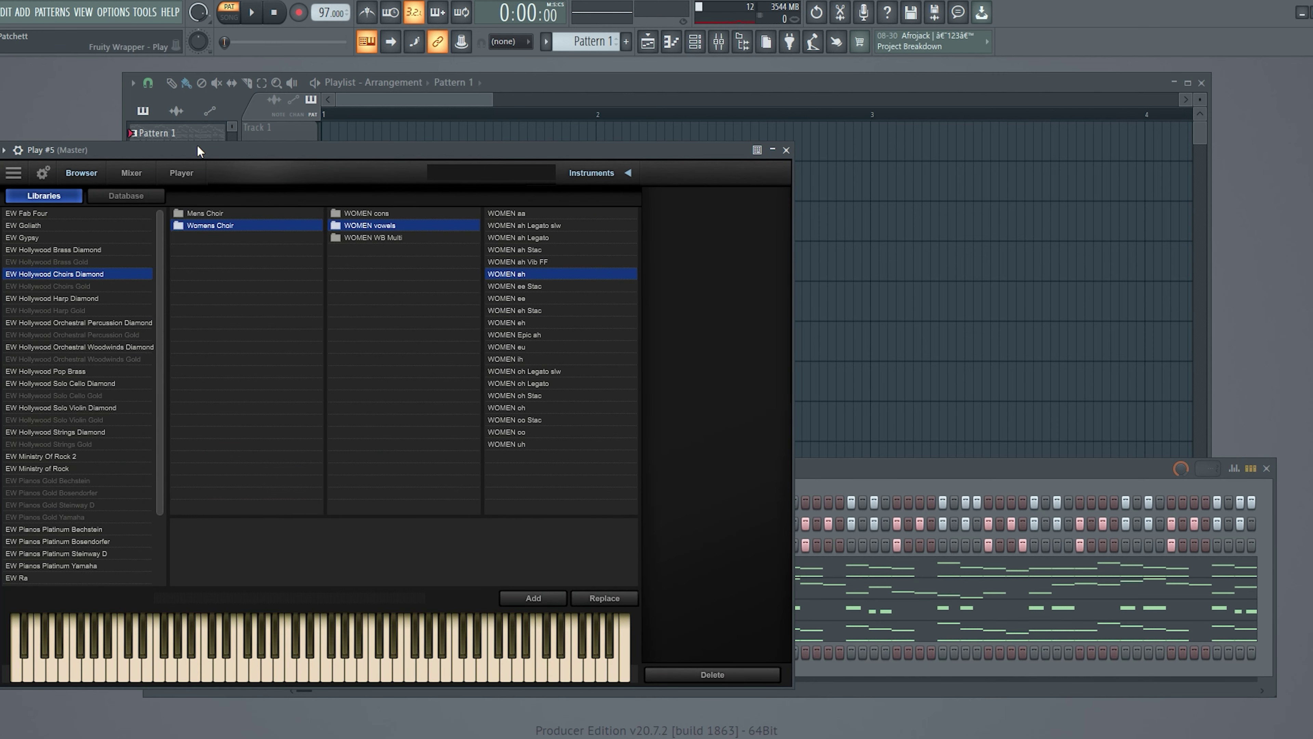
drag(198, 146, 506, 131)
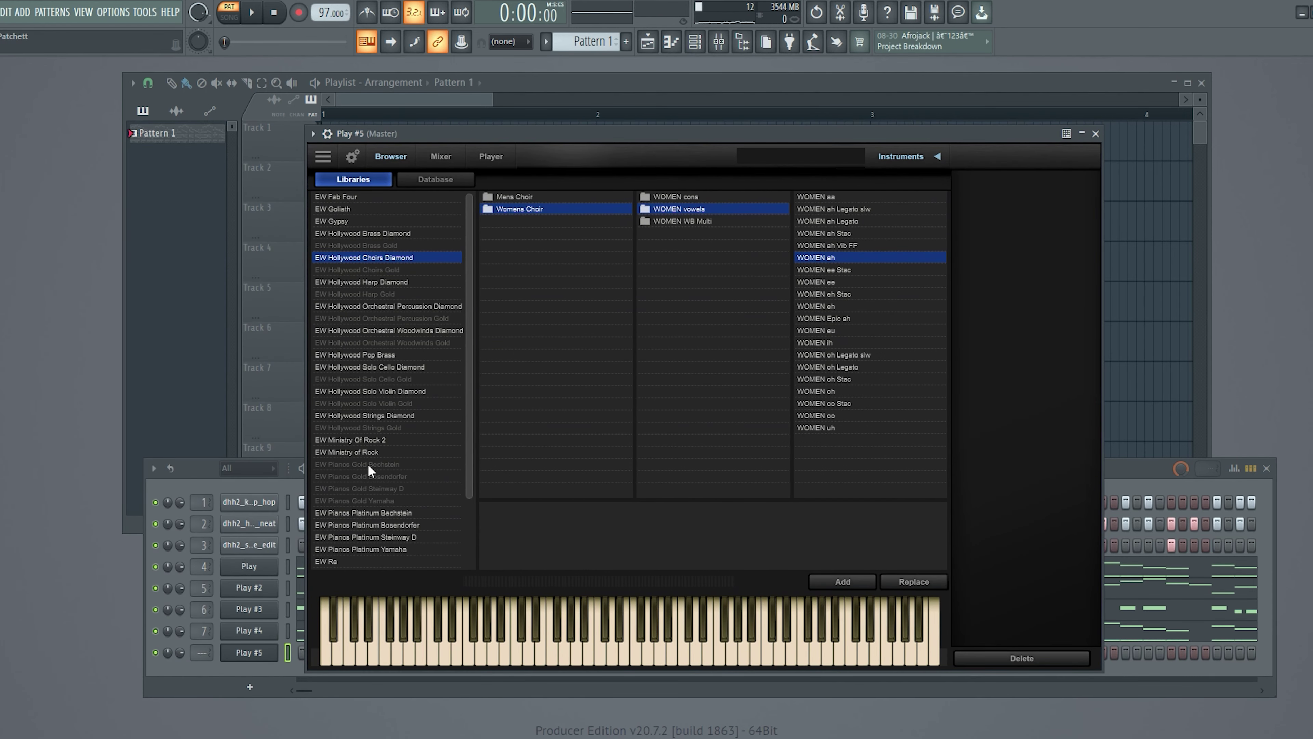
click(384, 331)
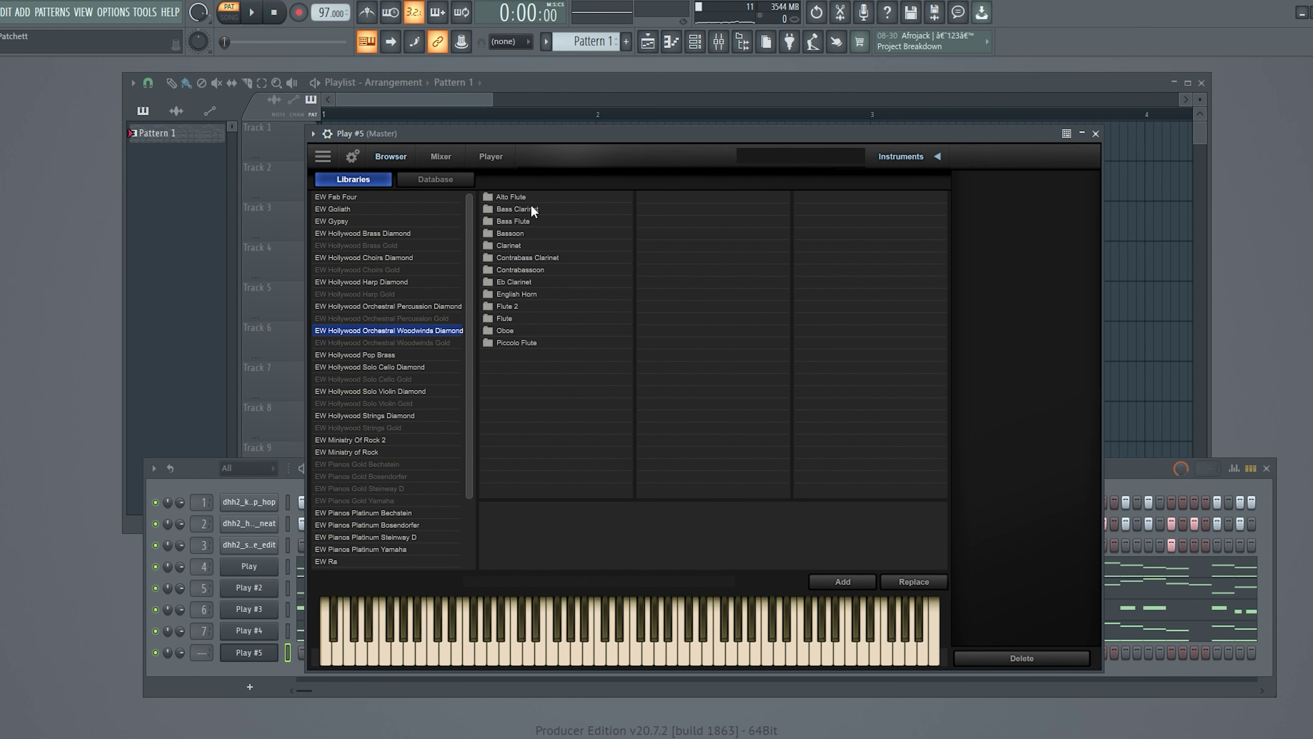
click(506, 319)
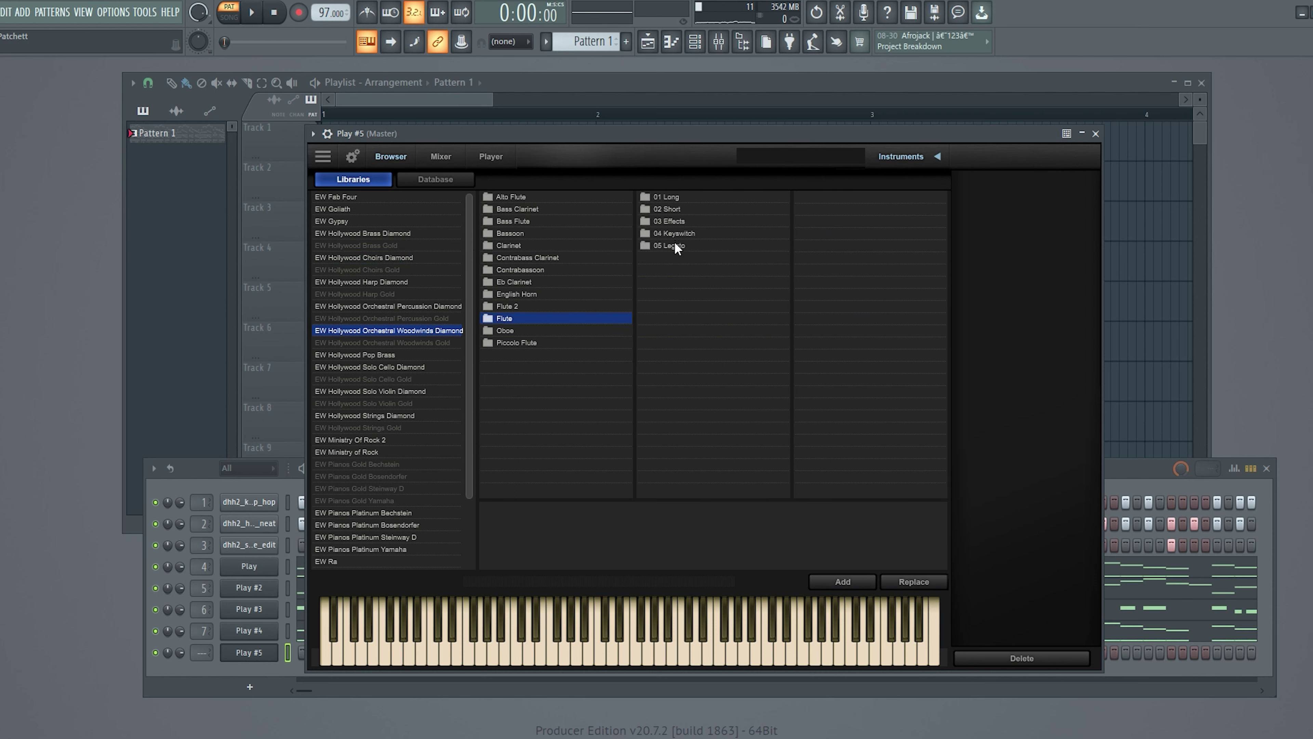
click(710, 195)
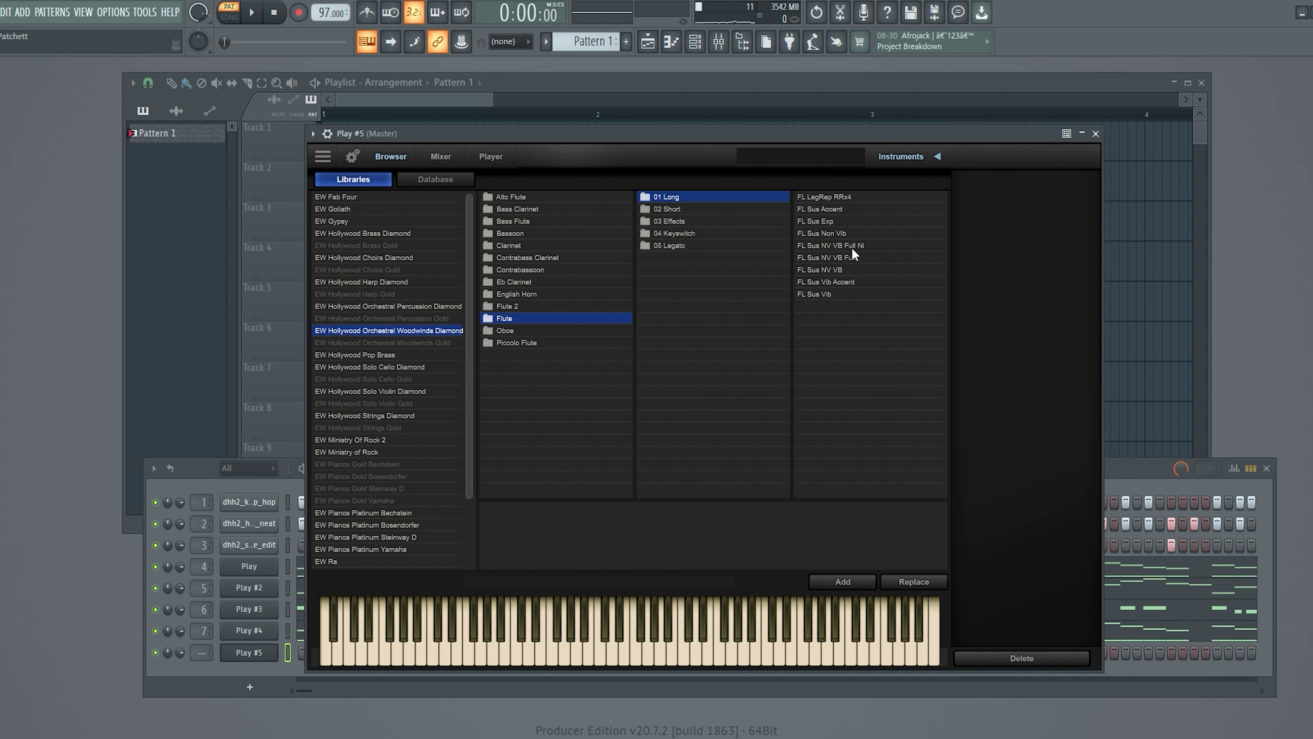
click(841, 197)
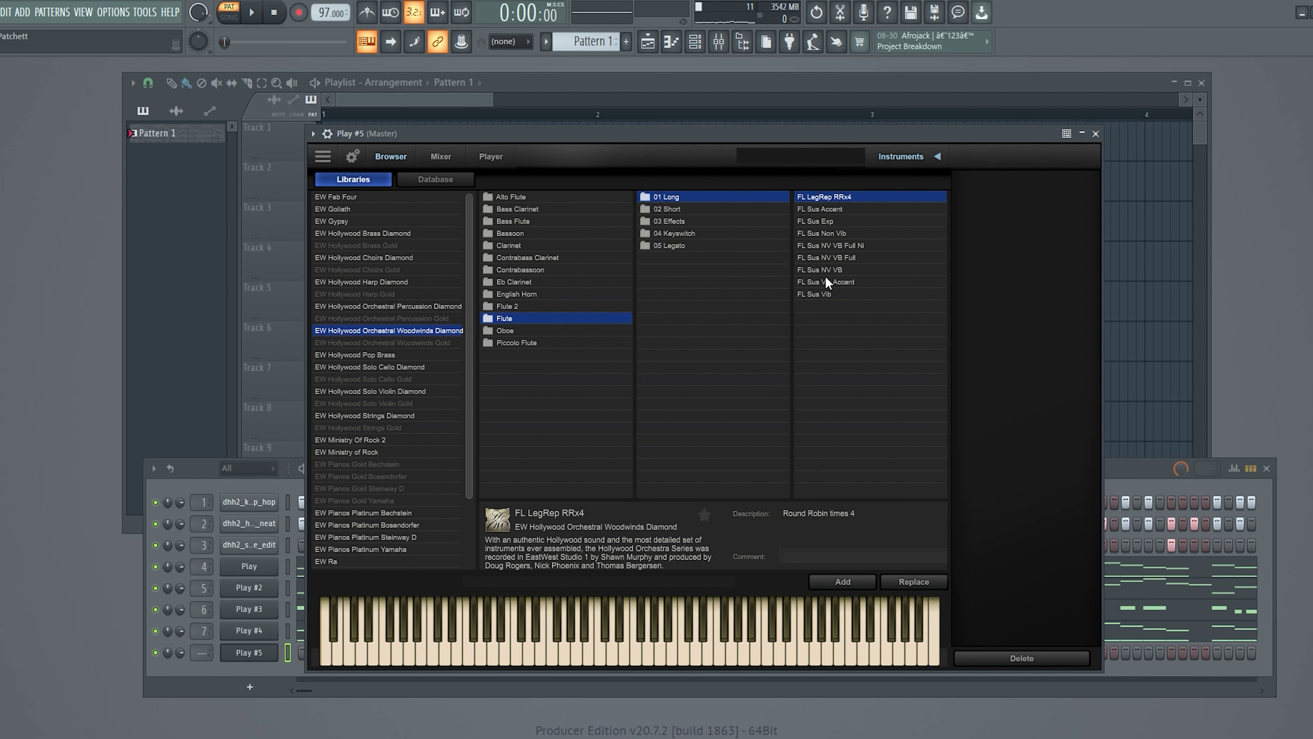
double_click(825, 197)
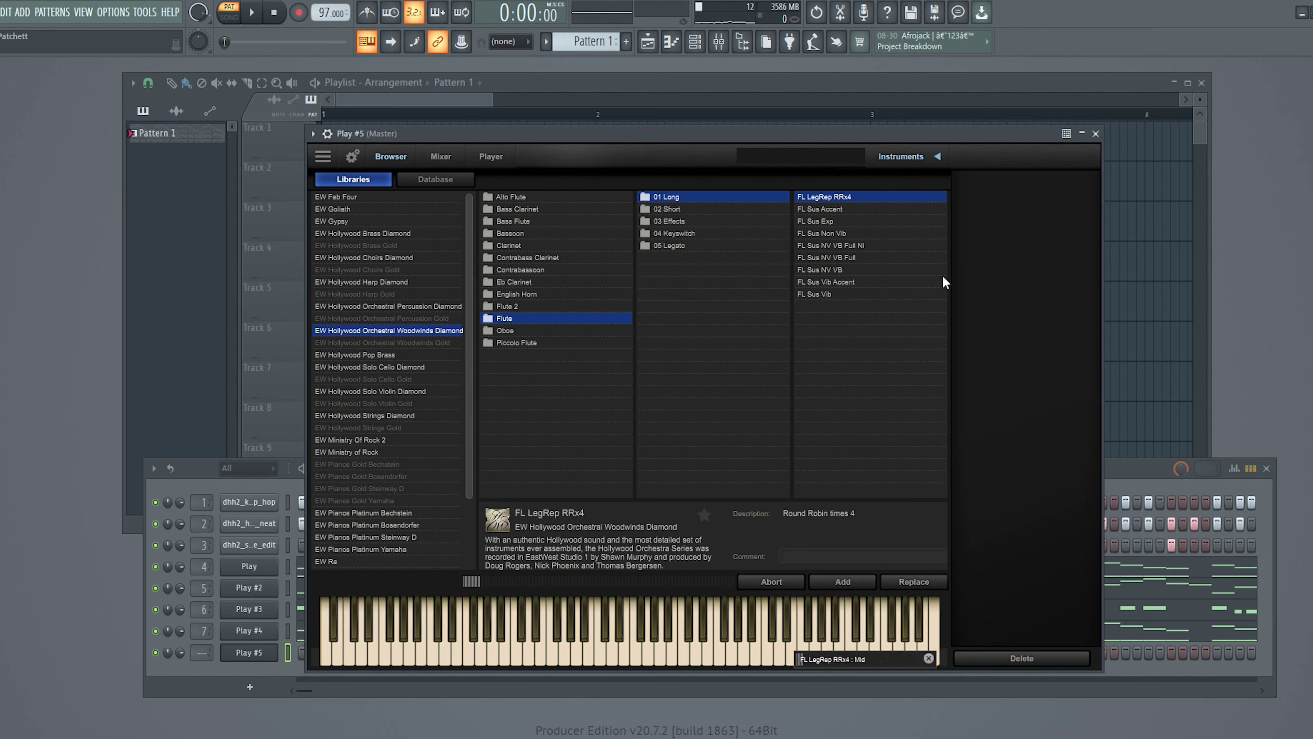
click(1099, 135)
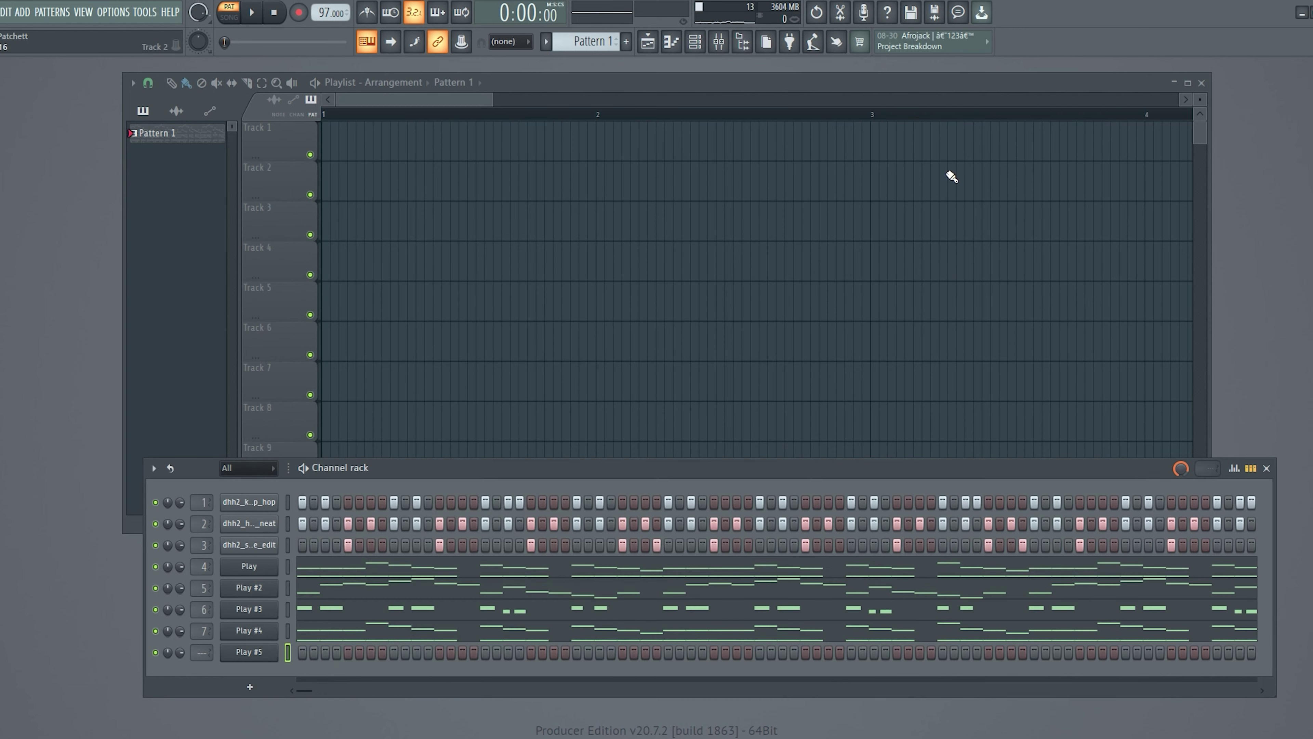
- Route Play #5 to mixer track 8 while the pattern plays and check its loaded flute patch
key(space)
drag(202, 652, 203, 629)
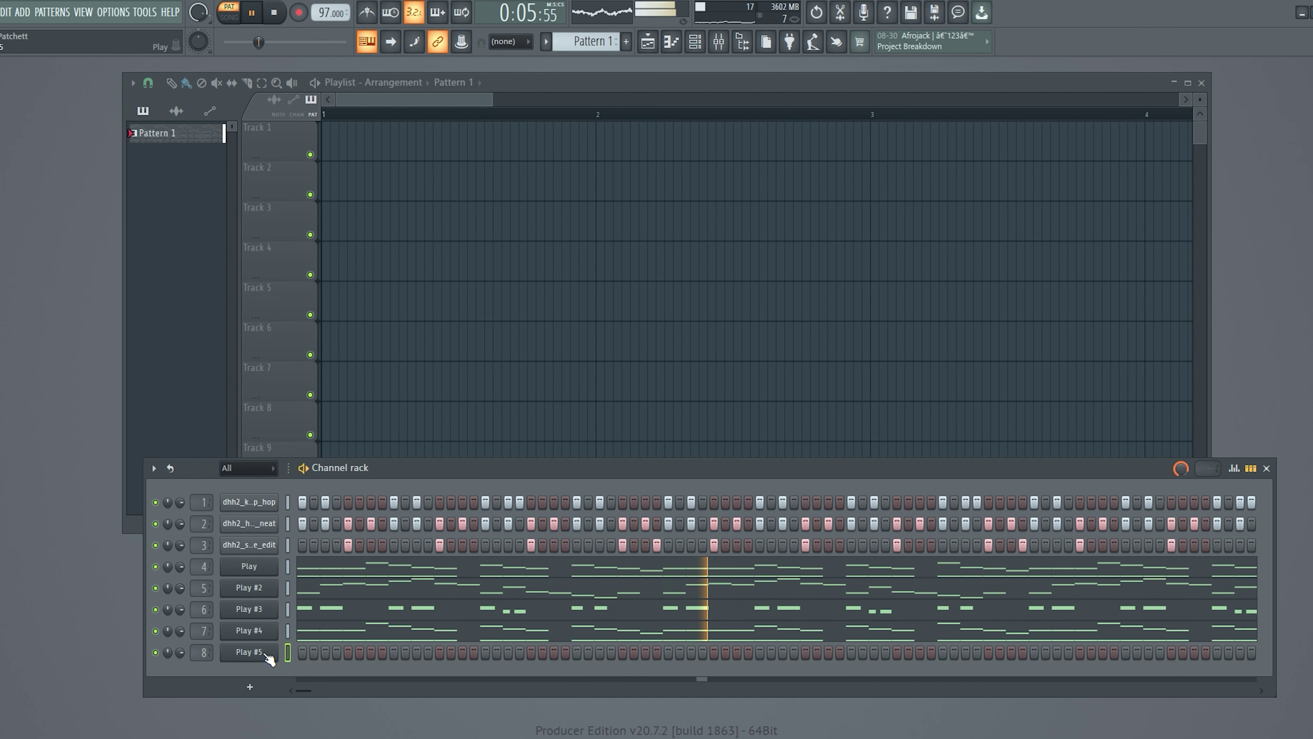
click(254, 653)
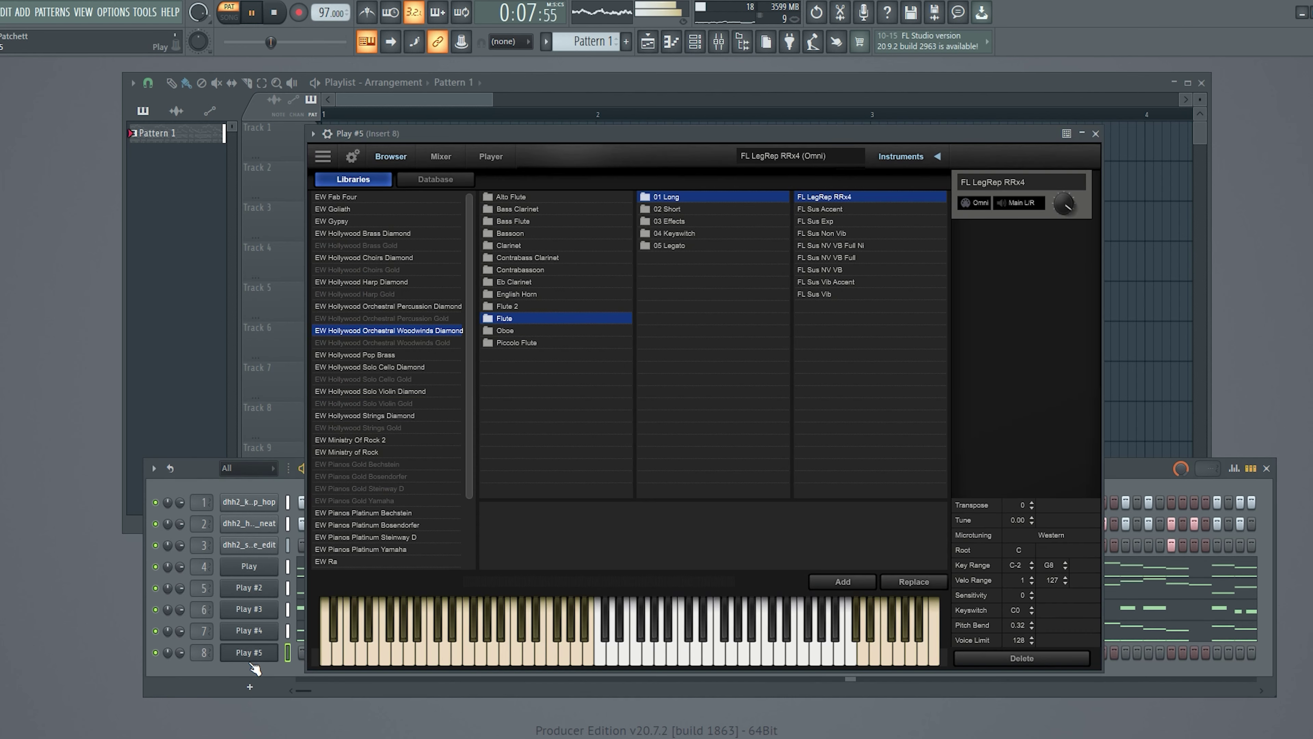
click(1083, 133)
click(1084, 134)
click(1096, 134)
key(space)
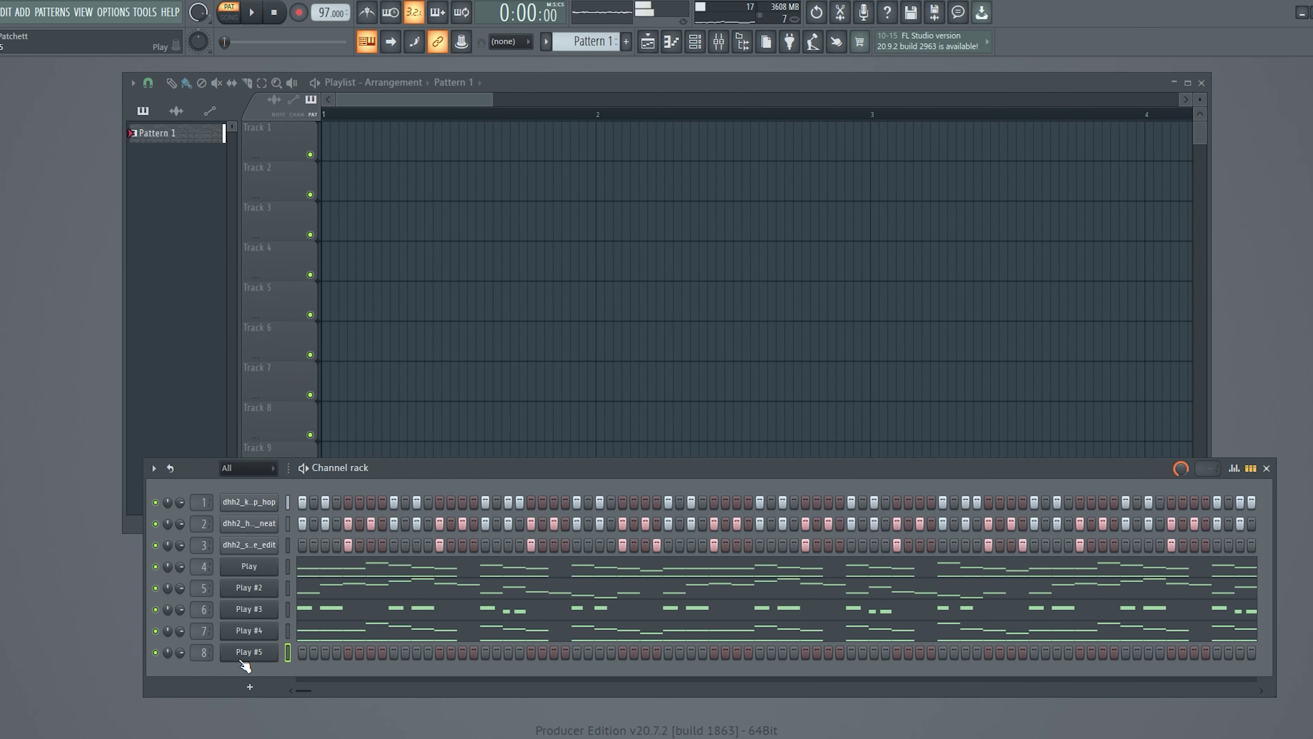
- Open the piano roll of Play #5, place four-step flute notes E6 and C7 from the pattern start, and play them briefly
click(325, 524)
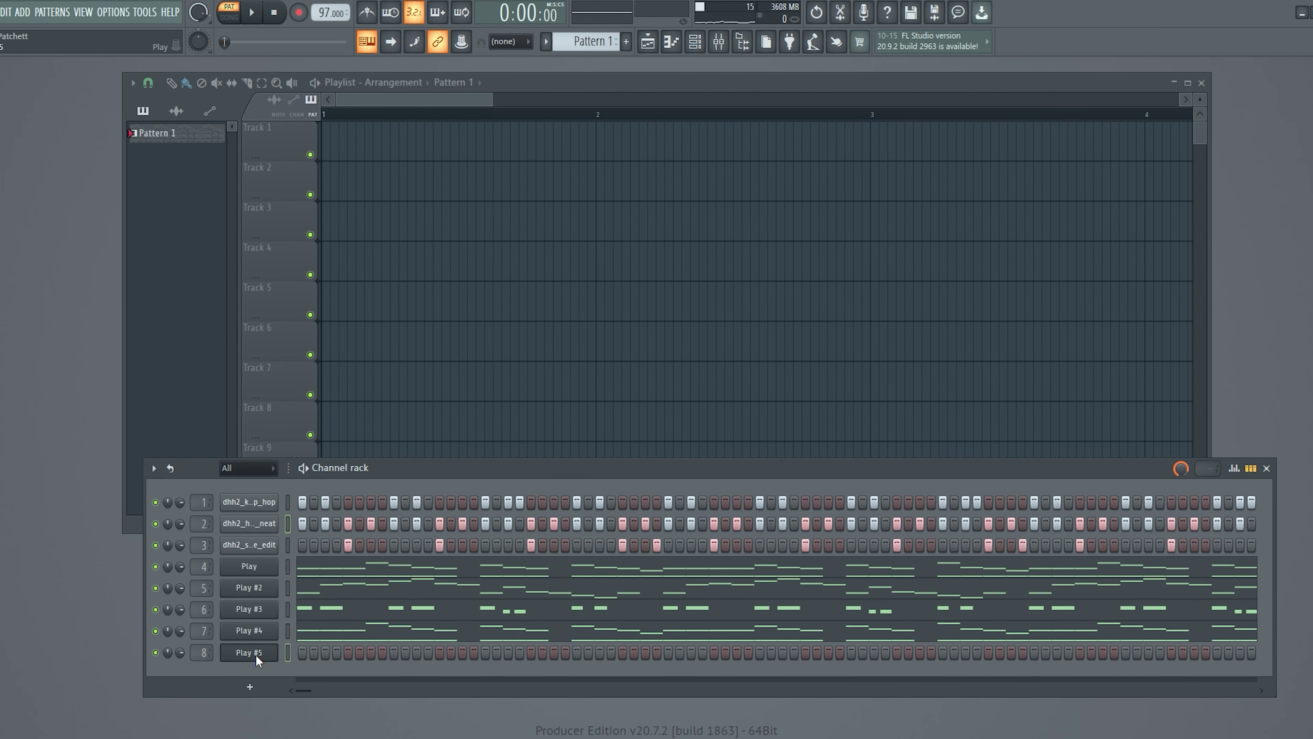
key(F7)
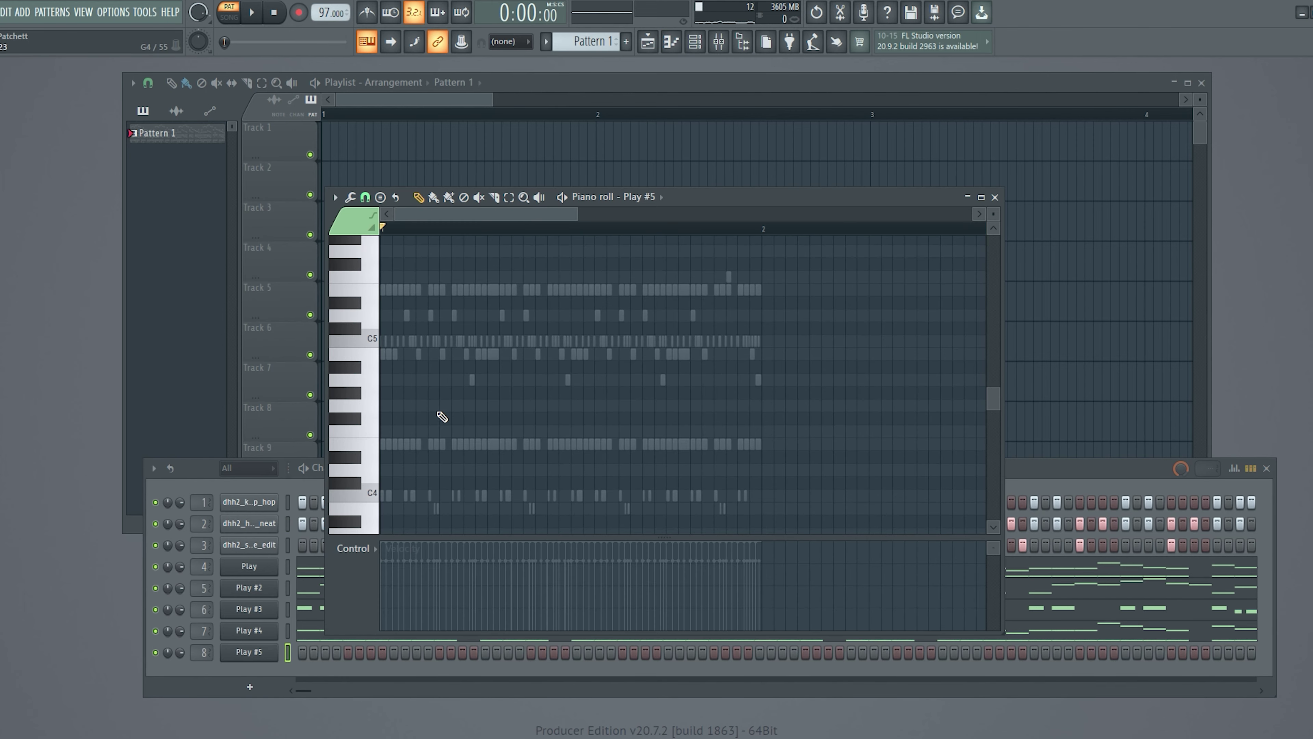
scroll(393, 476, up, 8)
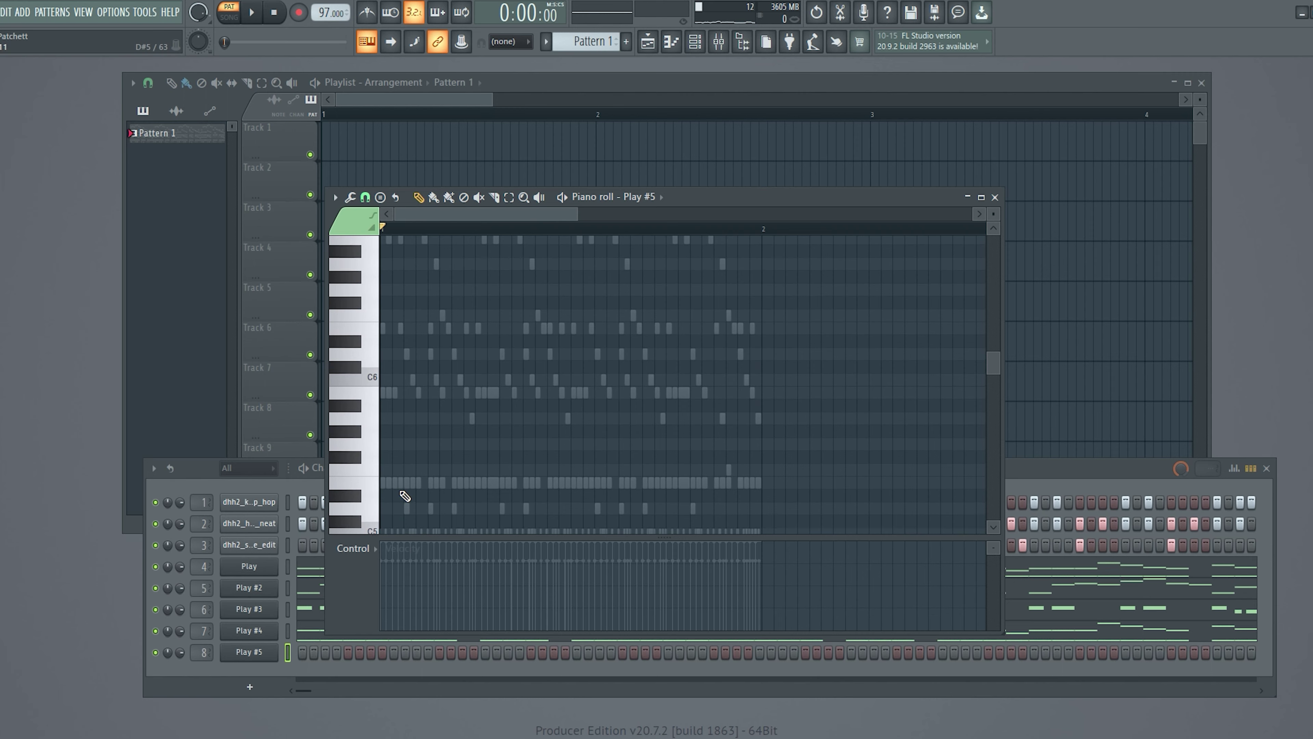
scroll(403, 488, up, 7)
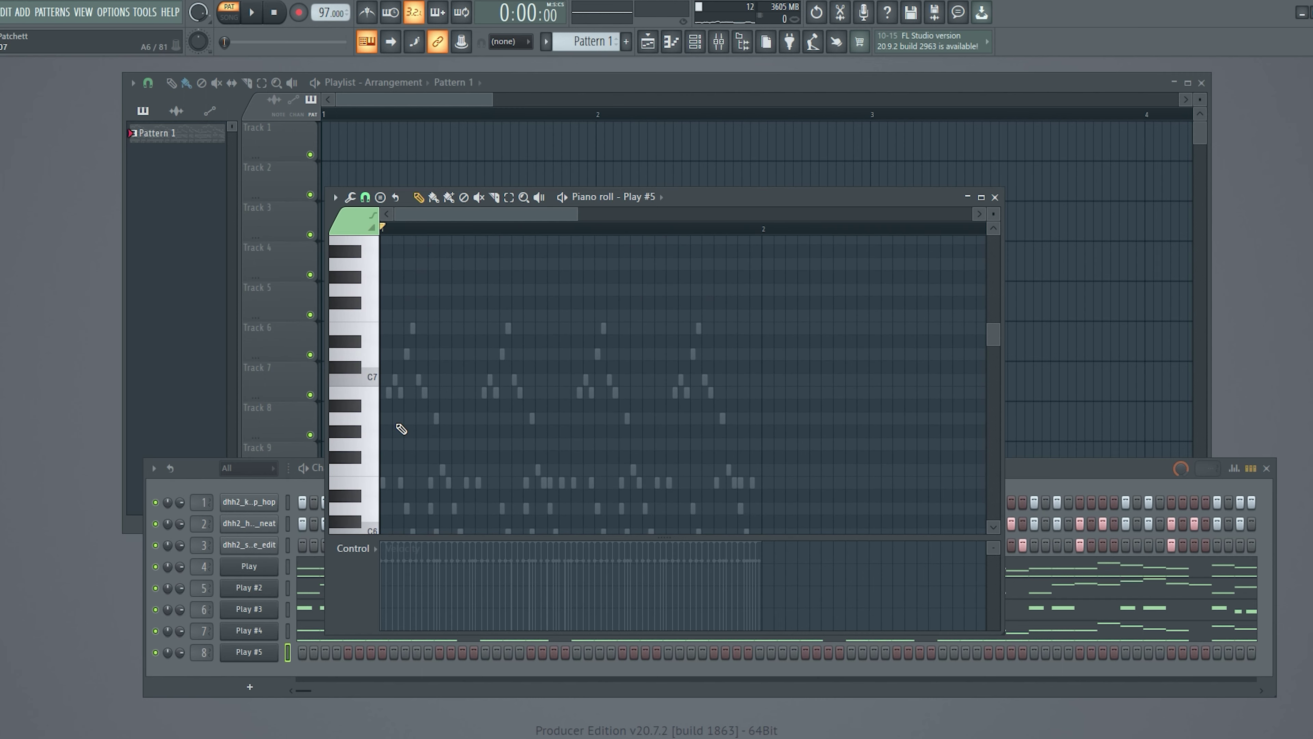
click(383, 484)
scroll(413, 504, up, 3)
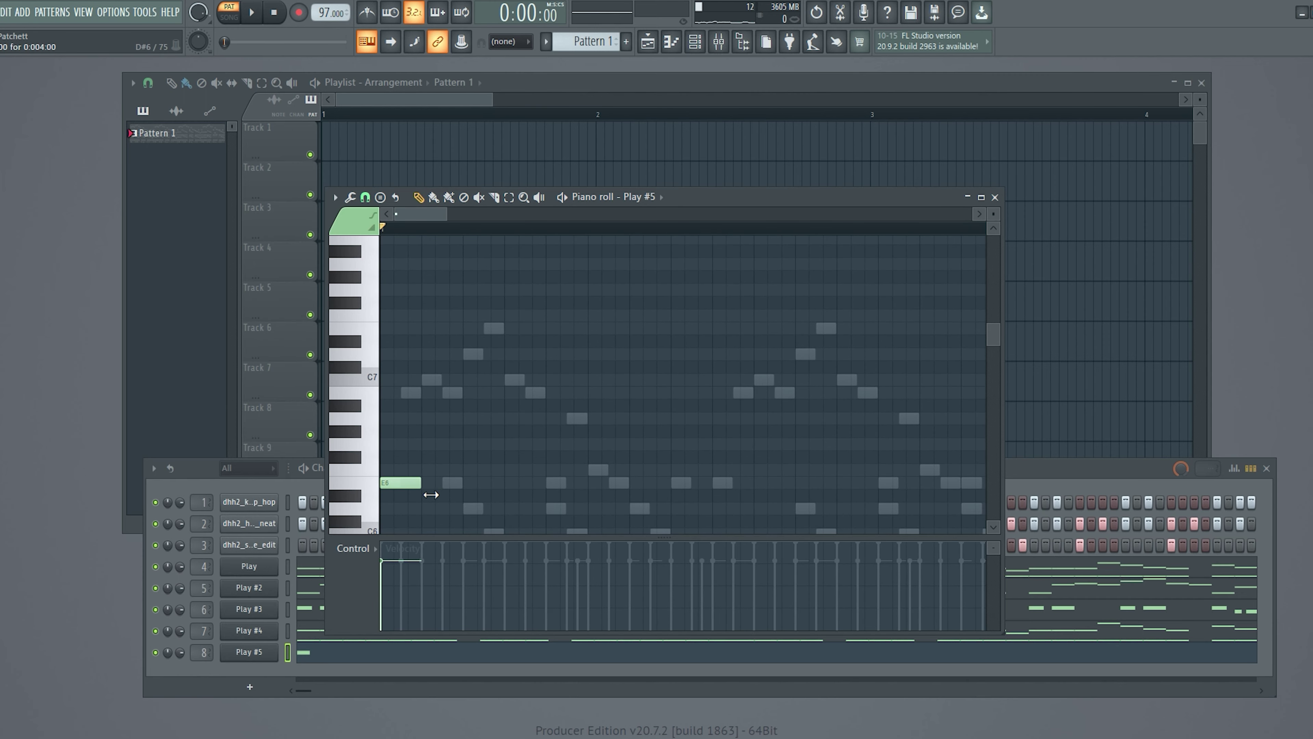
click(425, 380)
key(space)
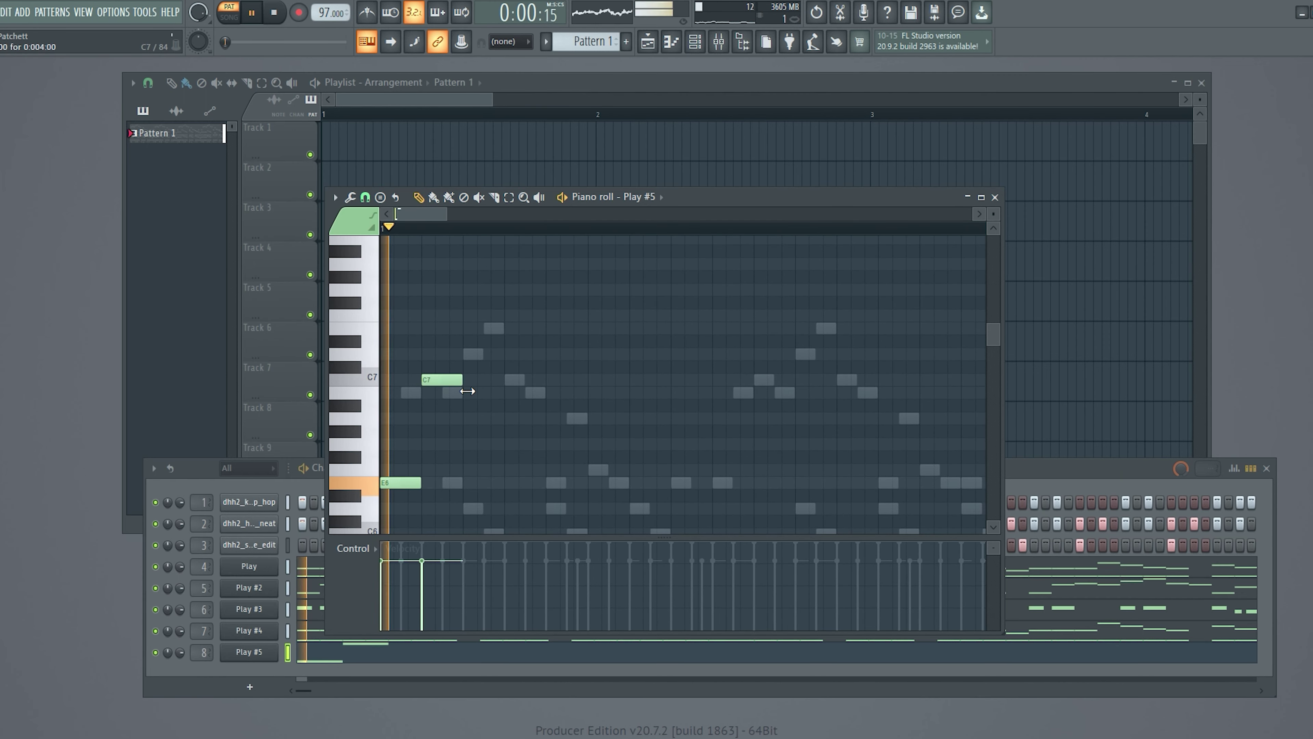
key(space)
- Continue the flute melody with consecutive D7, C7 and E6 notes directly after the first two notes
click(489, 354)
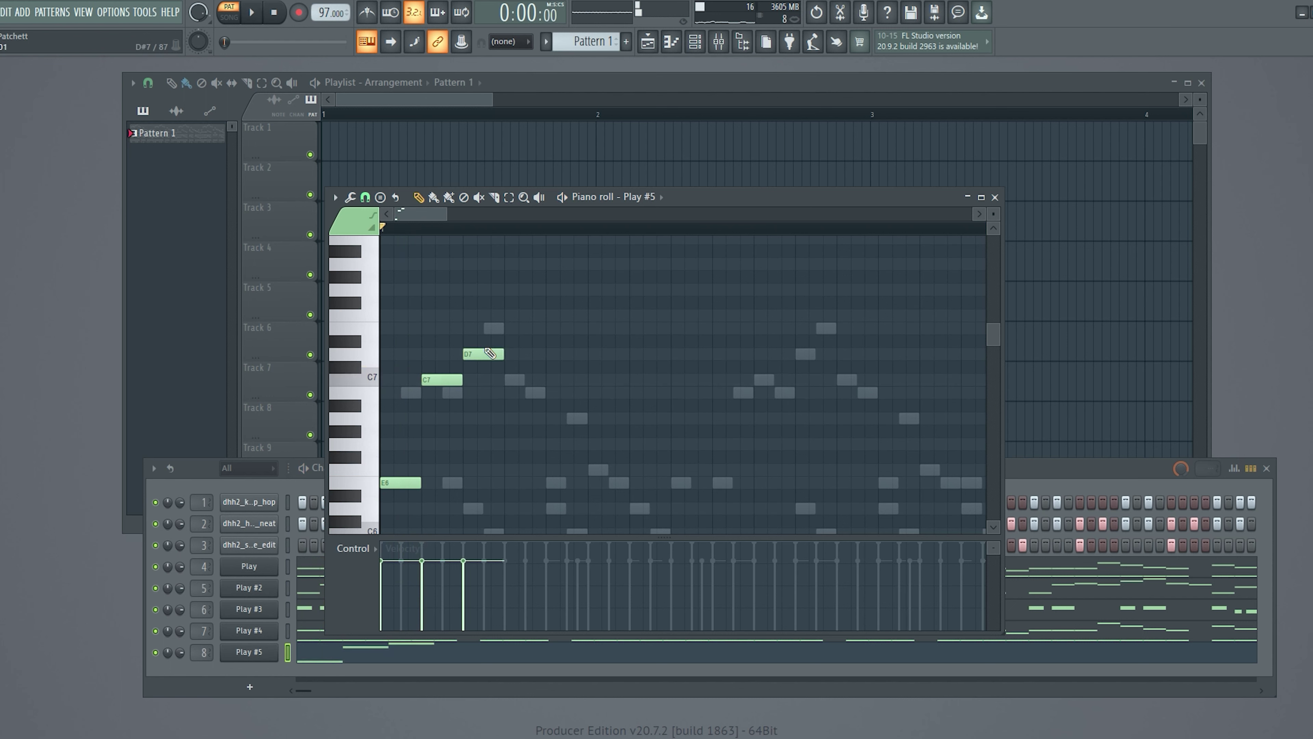
click(522, 381)
drag(533, 387, 530, 387)
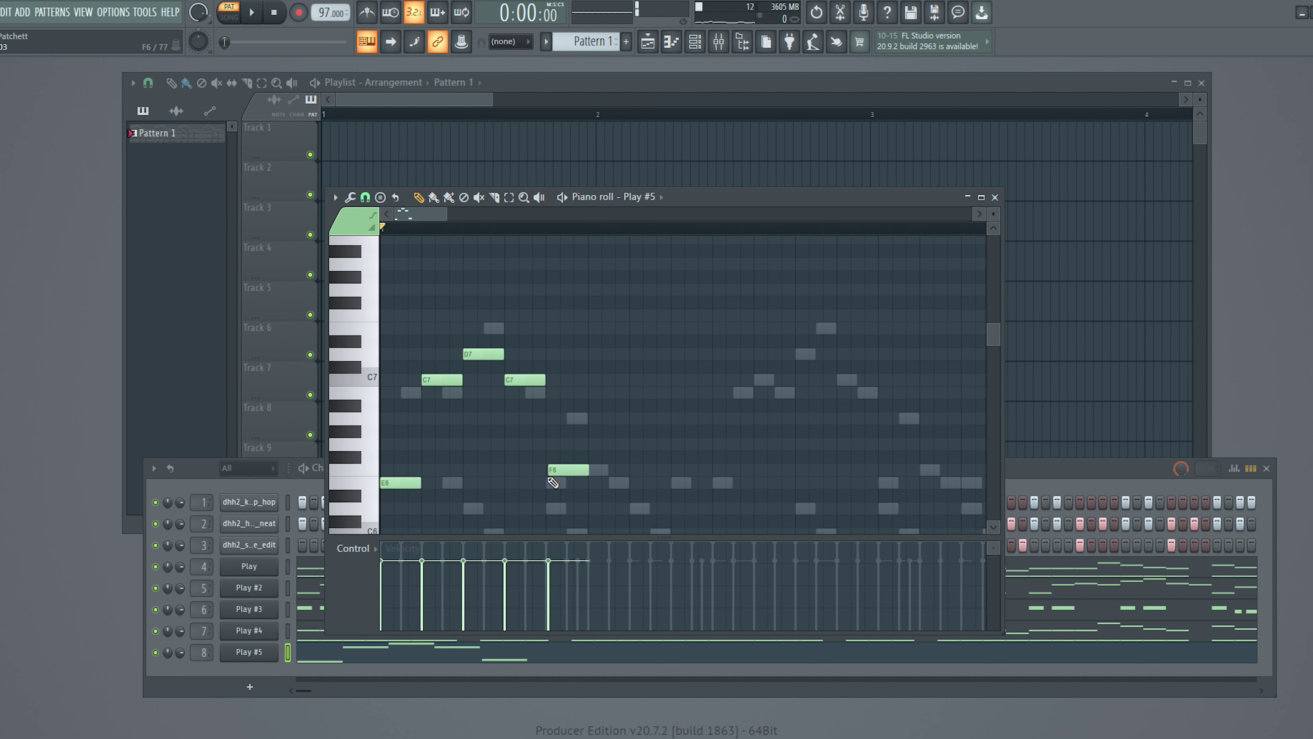
drag(570, 481, 571, 483)
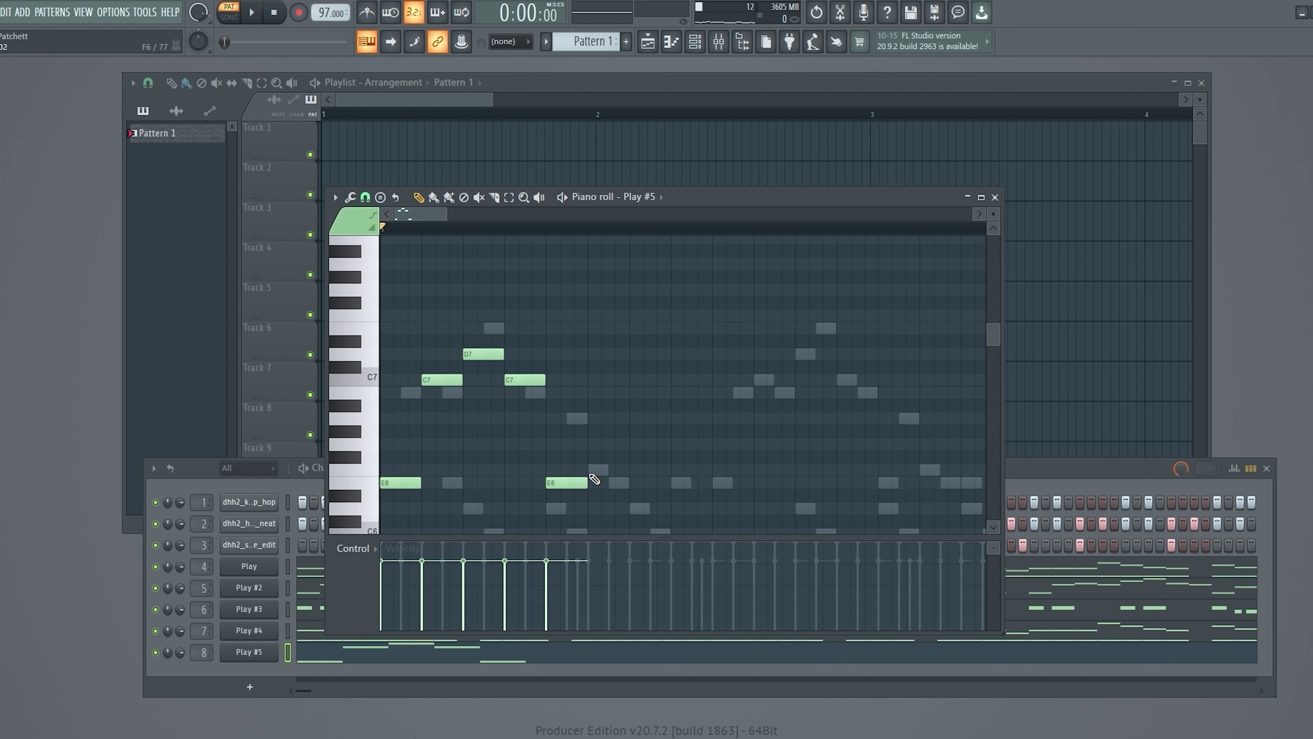
- Add F6, D6 and E6 flute notes in sequence after the second E6
click(594, 457)
drag(608, 471, 612, 486)
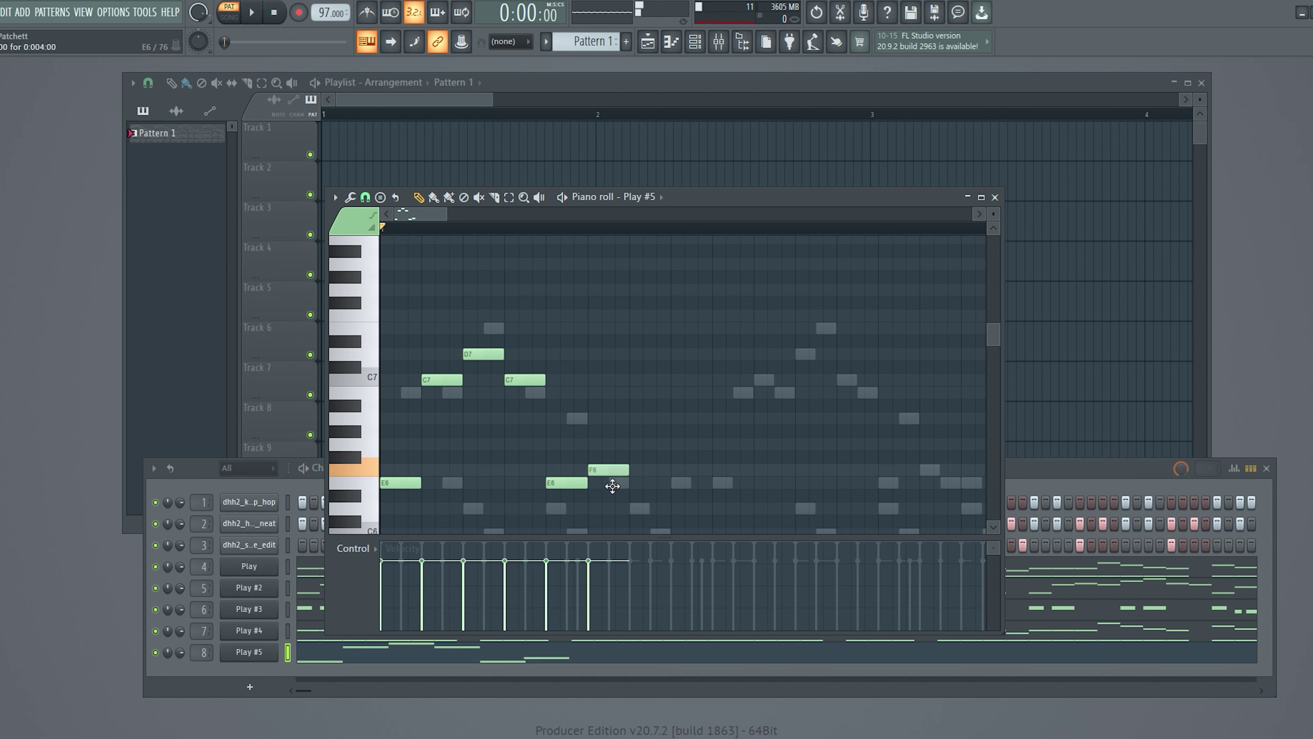
click(641, 509)
click(677, 484)
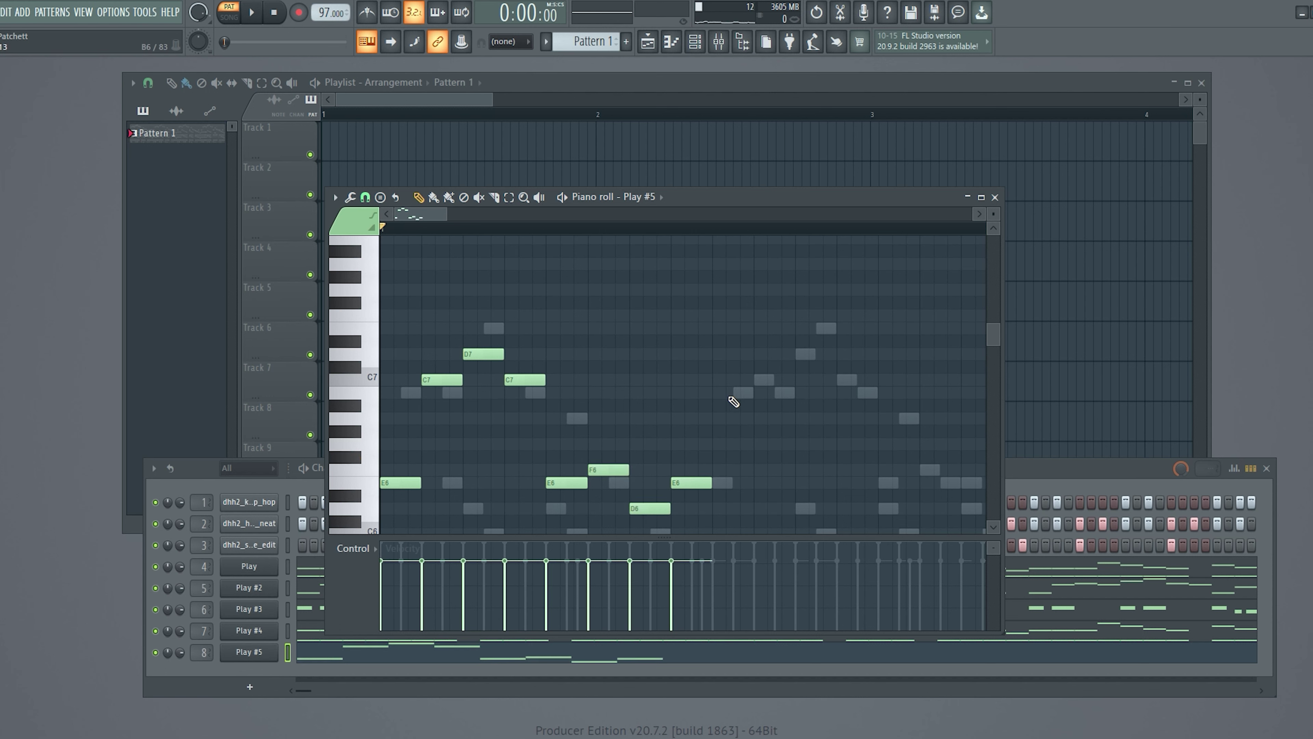
- Extend the flute line downward with a B5 and an E5 note, and start playing the pattern
scroll(724, 460, down, 4)
click(718, 432)
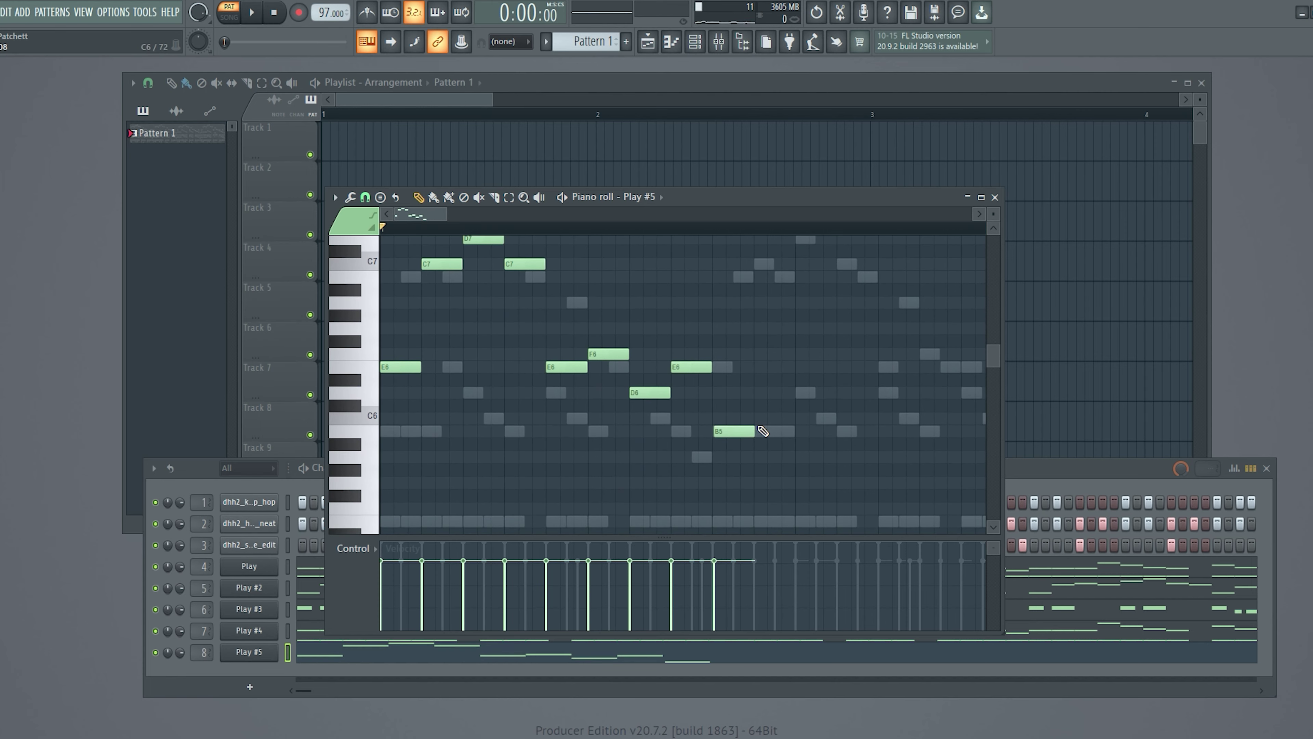
click(756, 520)
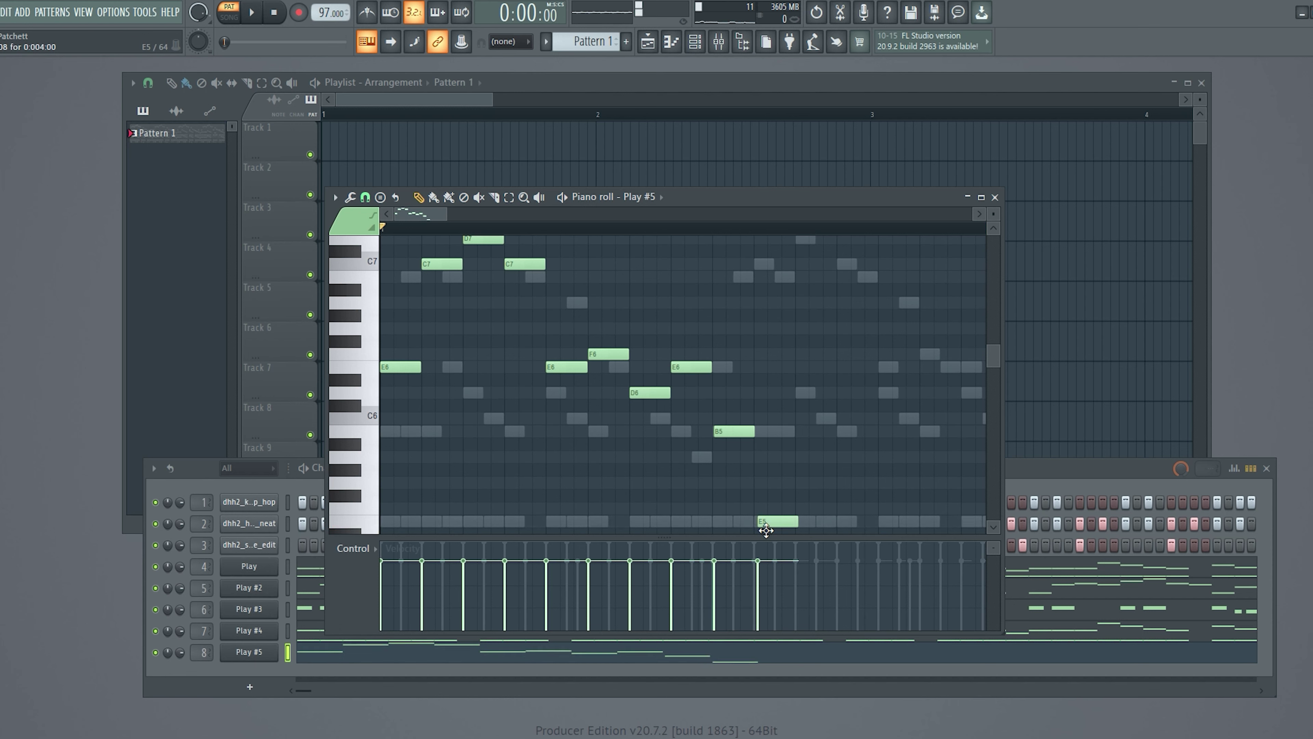
key(space)
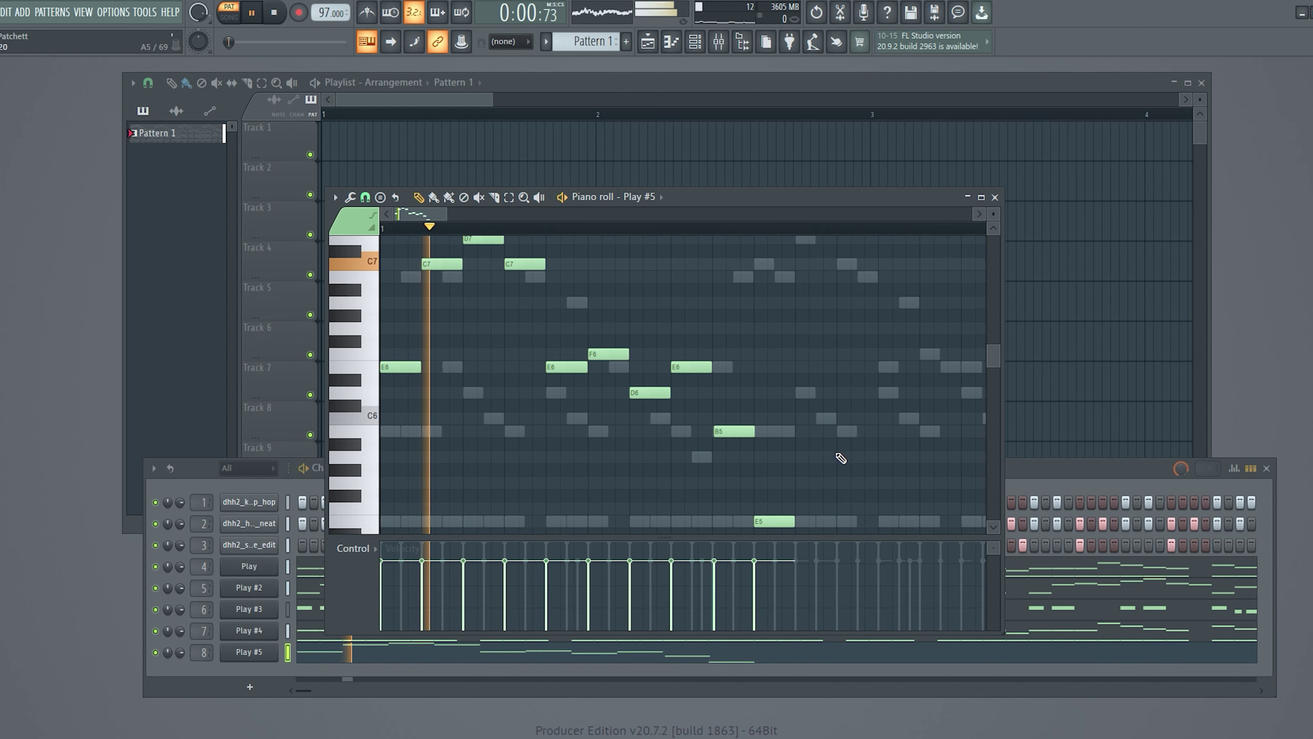
- Add D6, C7 and E6 flute notes after the low E5, and restart the pattern playback
click(802, 395)
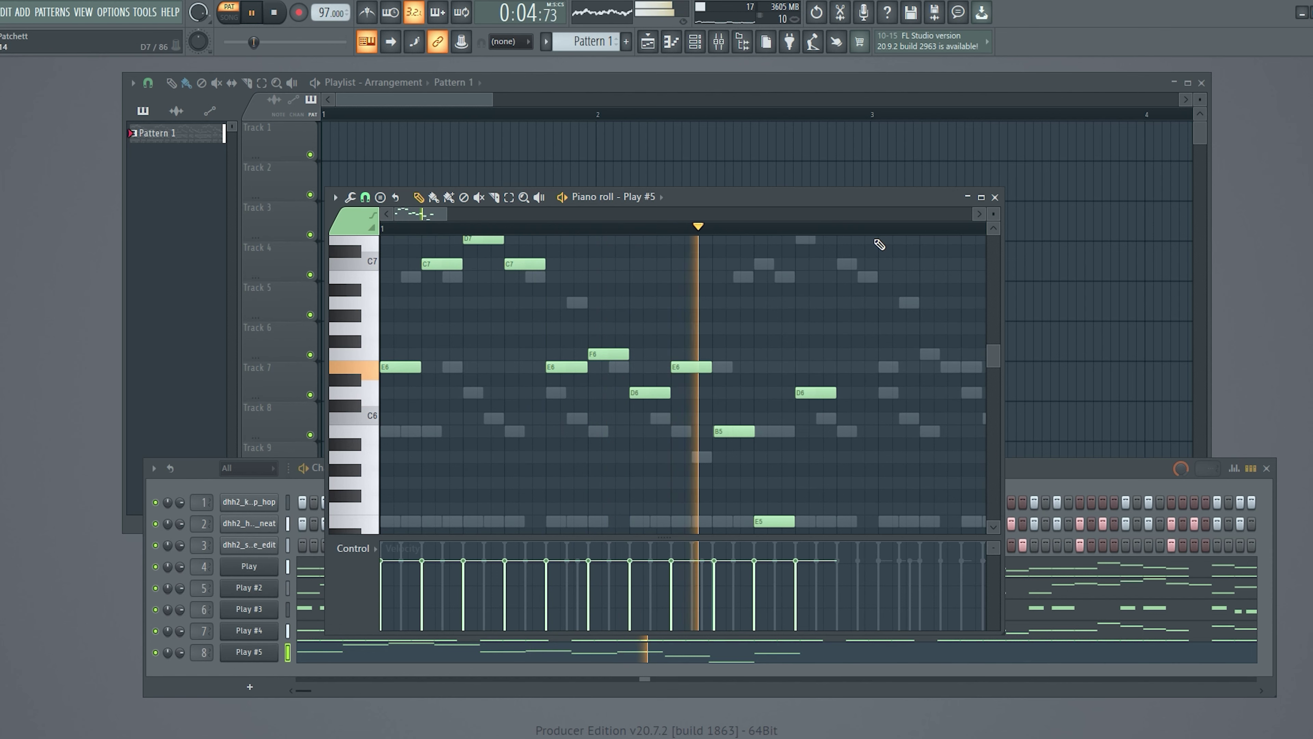
click(843, 269)
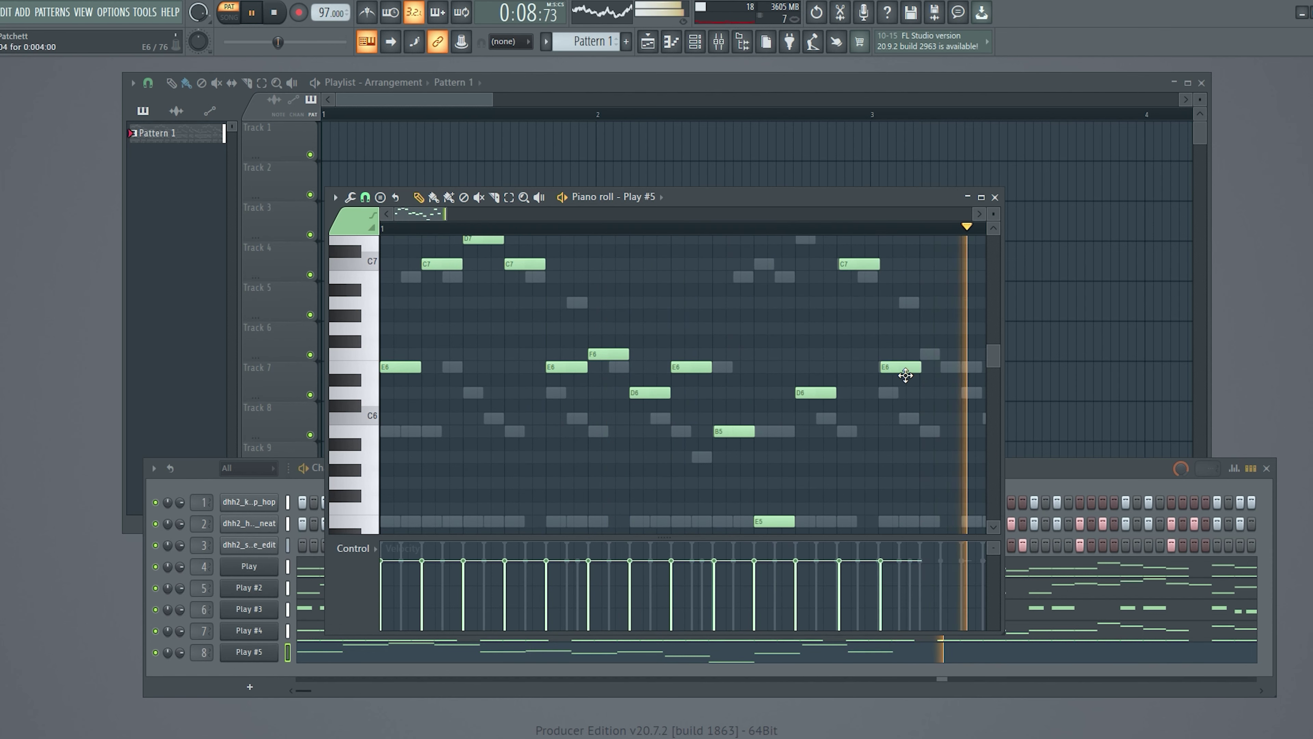
click(904, 368)
drag(906, 374, 903, 370)
key(space)
key(space)
- Place B5 and E6 flute notes after the last E6 while the pattern plays
drag(432, 213, 461, 215)
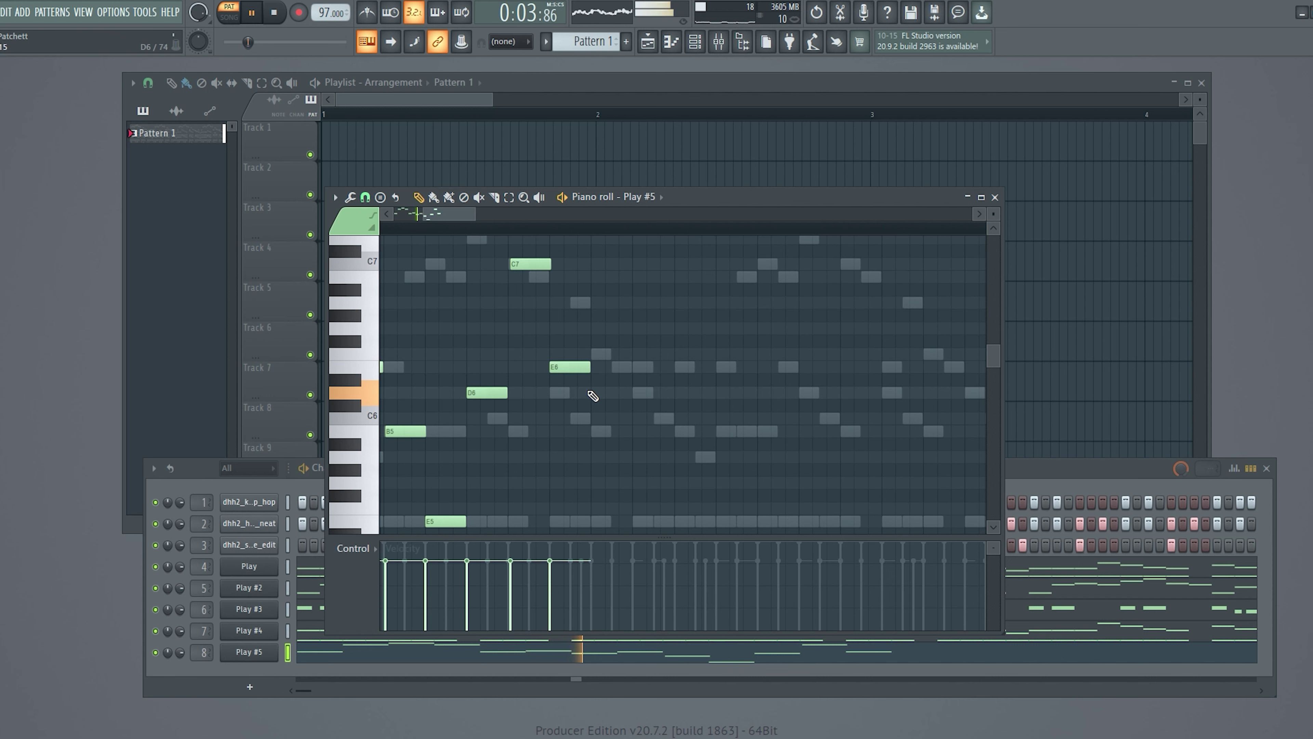
click(593, 432)
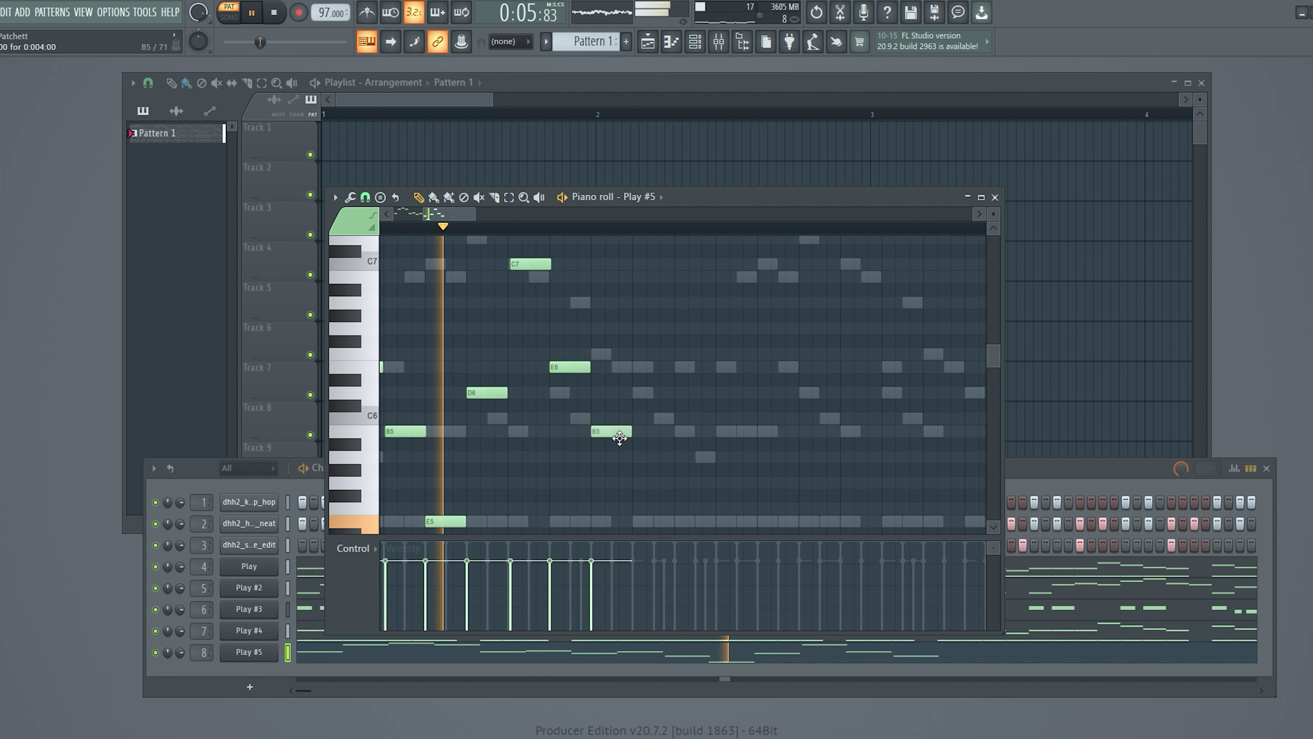
click(634, 367)
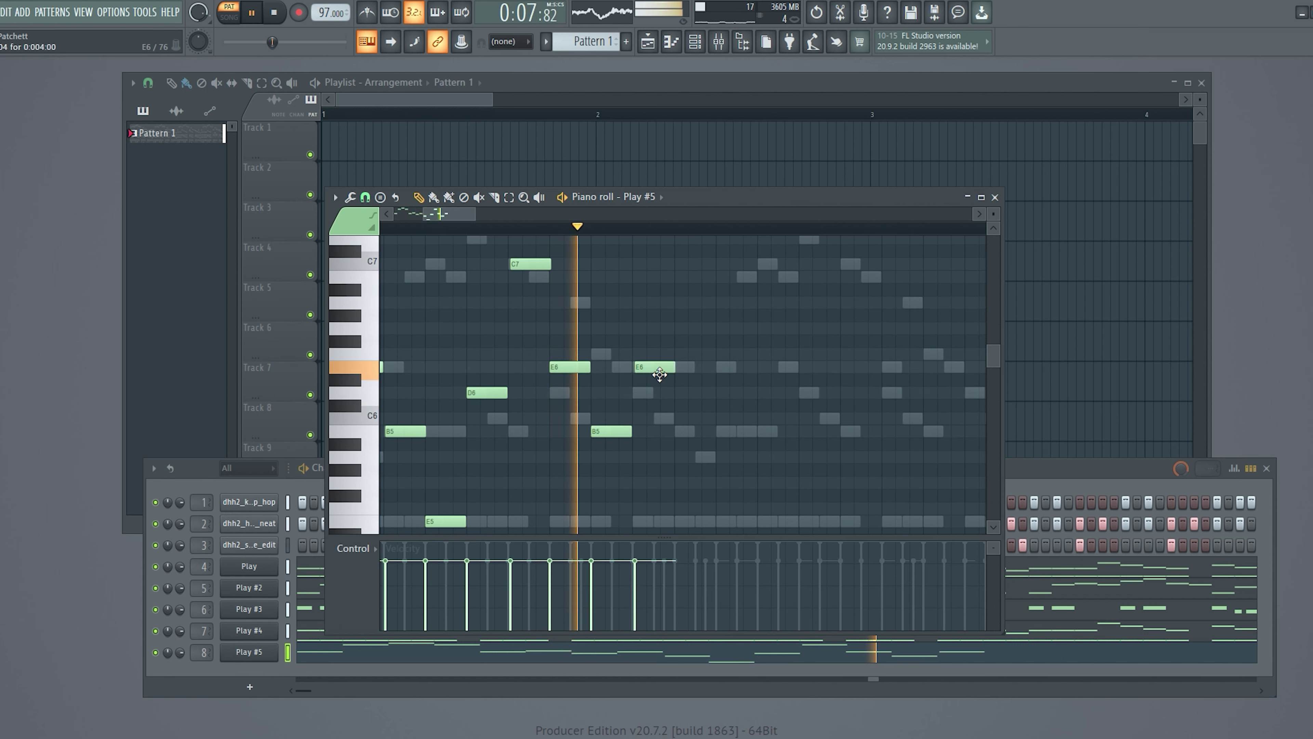
drag(659, 373, 661, 373)
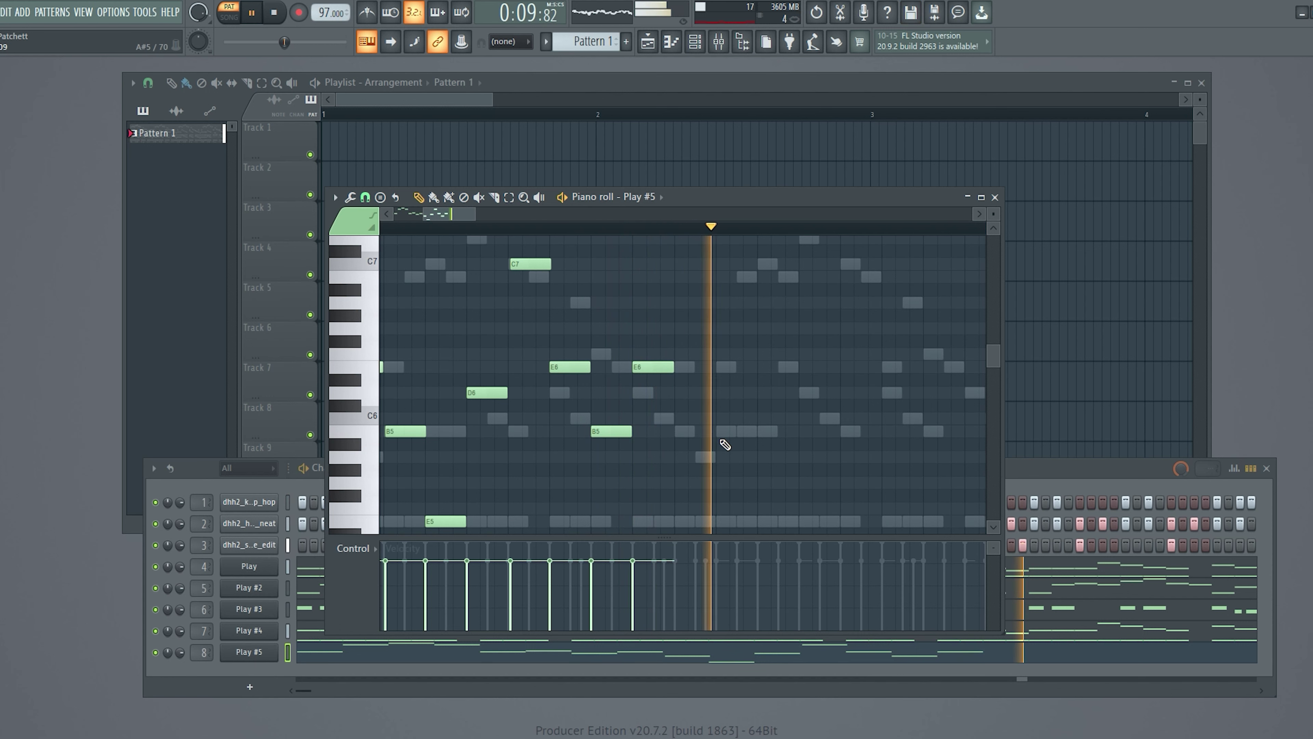
- Stop playback and, leaving a one-note gap, add the flute notes B5, C7, D7, C7 and E6 in a row
key(space)
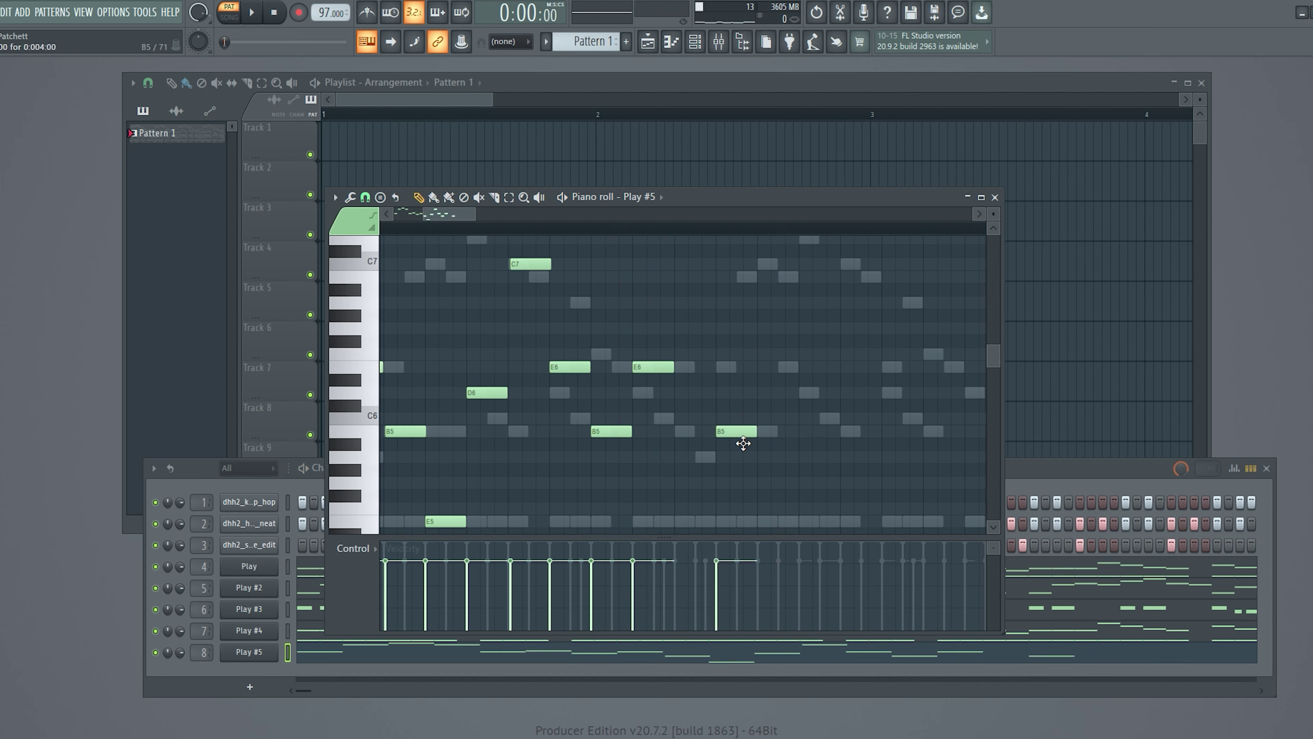
click(759, 265)
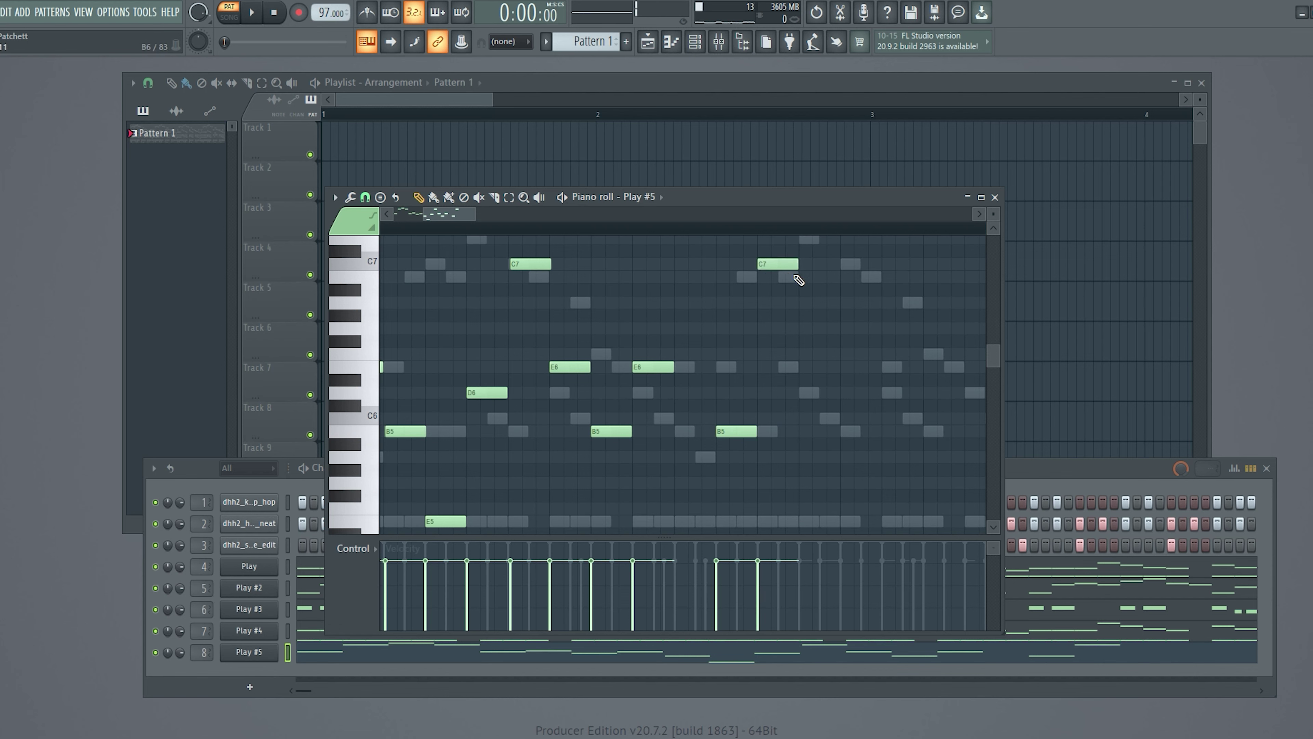
scroll(869, 425, up, 3)
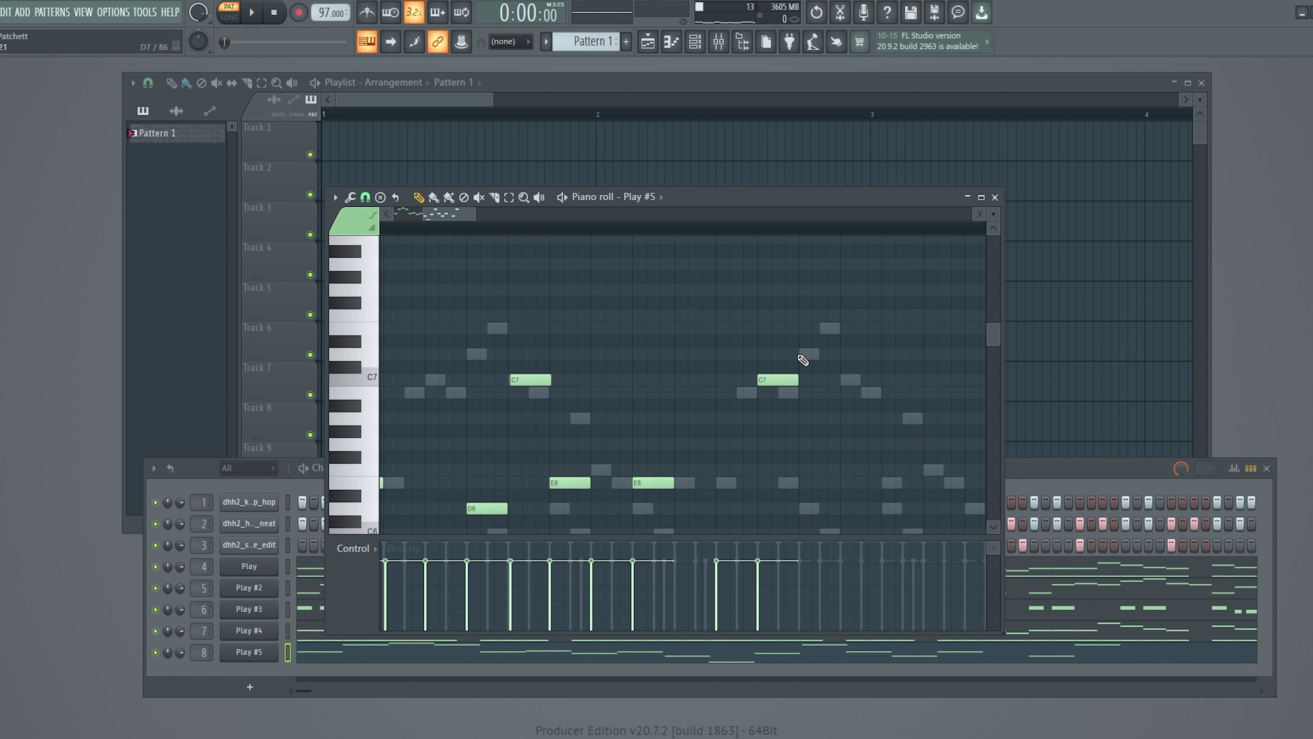
click(848, 379)
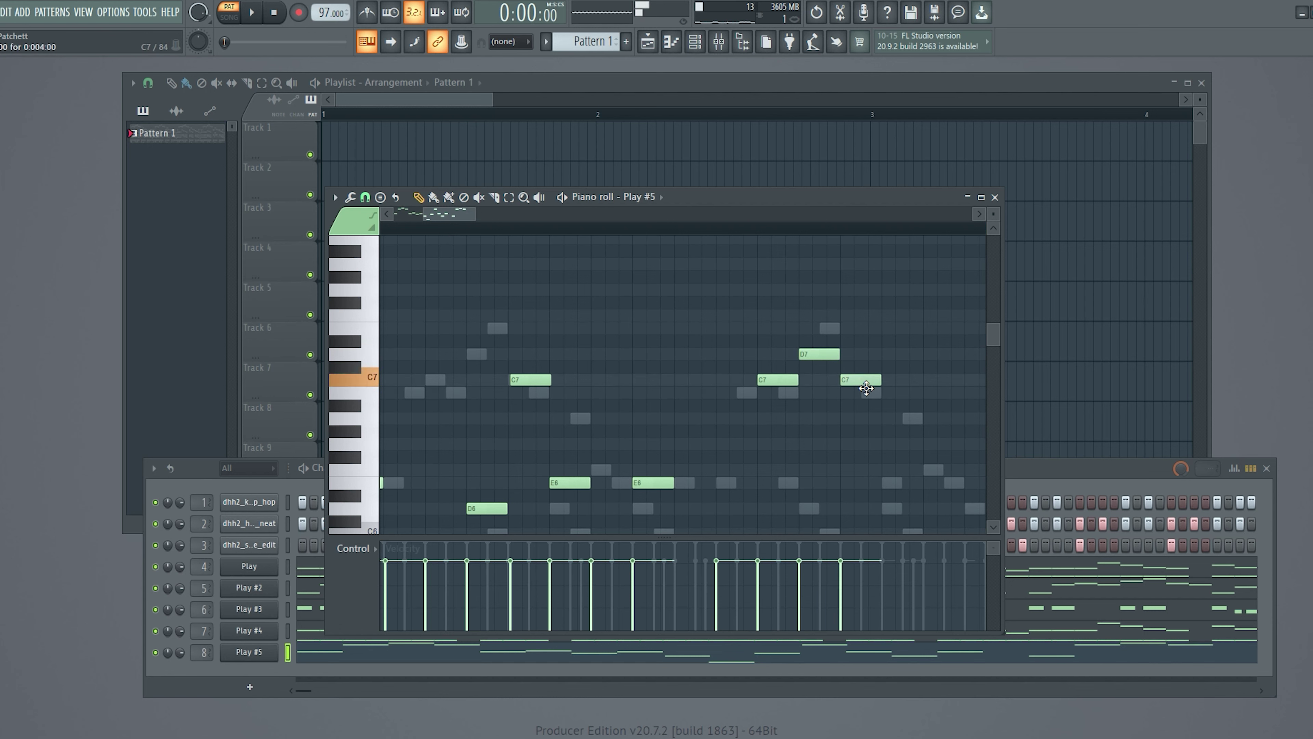
click(886, 483)
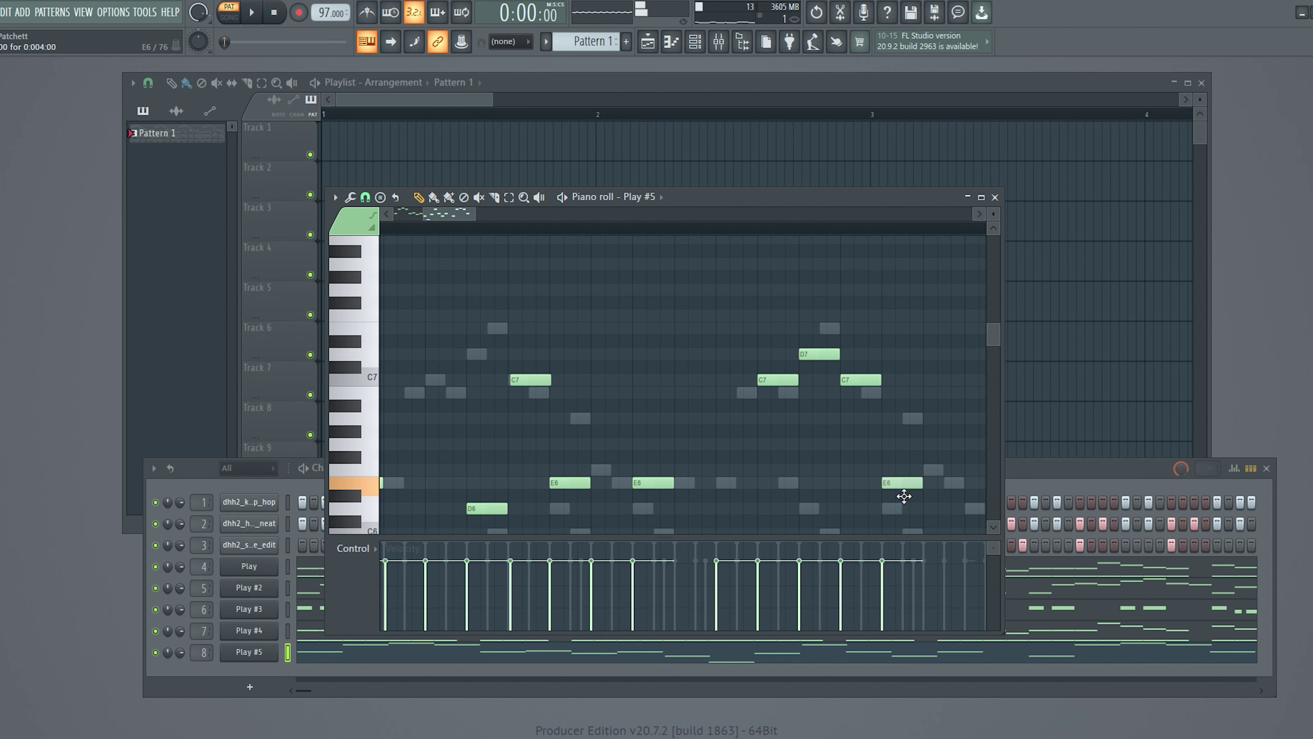
- Play the pattern and append F6, D6 and E6 flute notes after the last E6
key(space)
scroll(573, 400, down, 6)
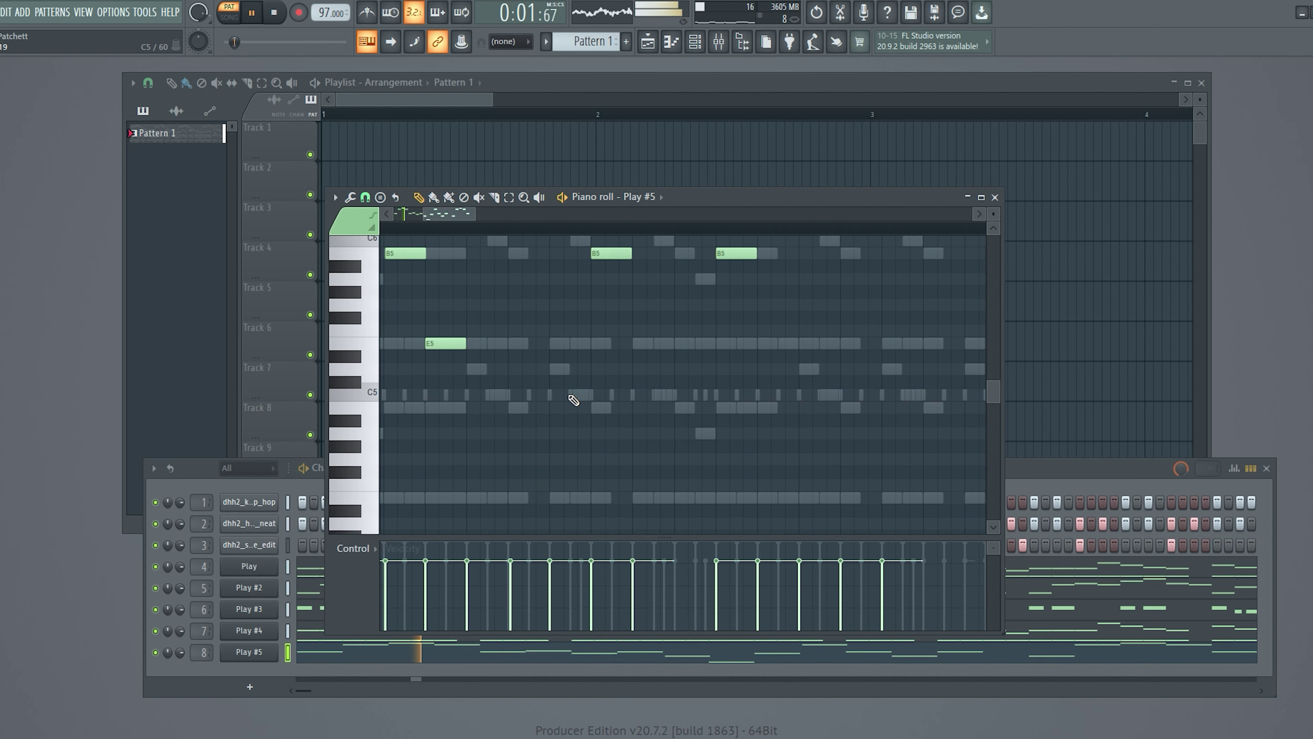
scroll(566, 398, up, 6)
drag(451, 220, 501, 218)
drag(486, 216, 484, 218)
scroll(584, 395, down, 2)
click(543, 355)
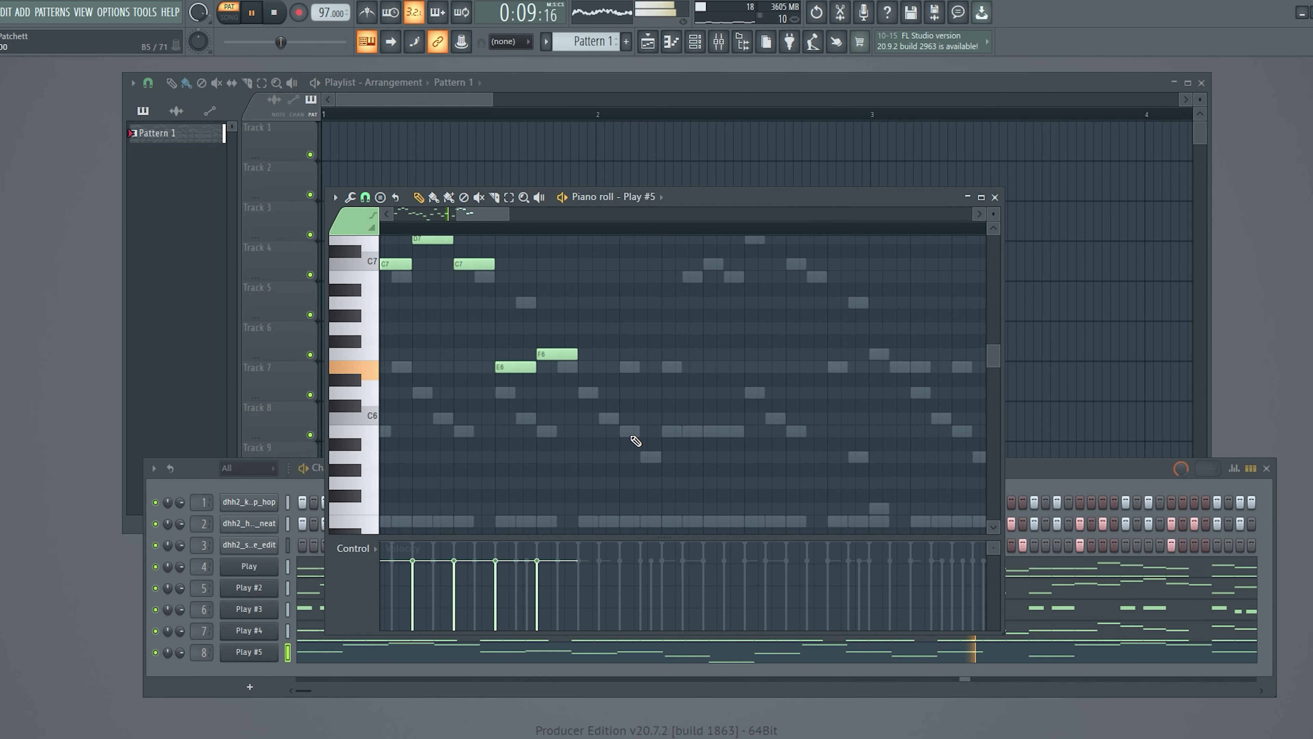
click(587, 393)
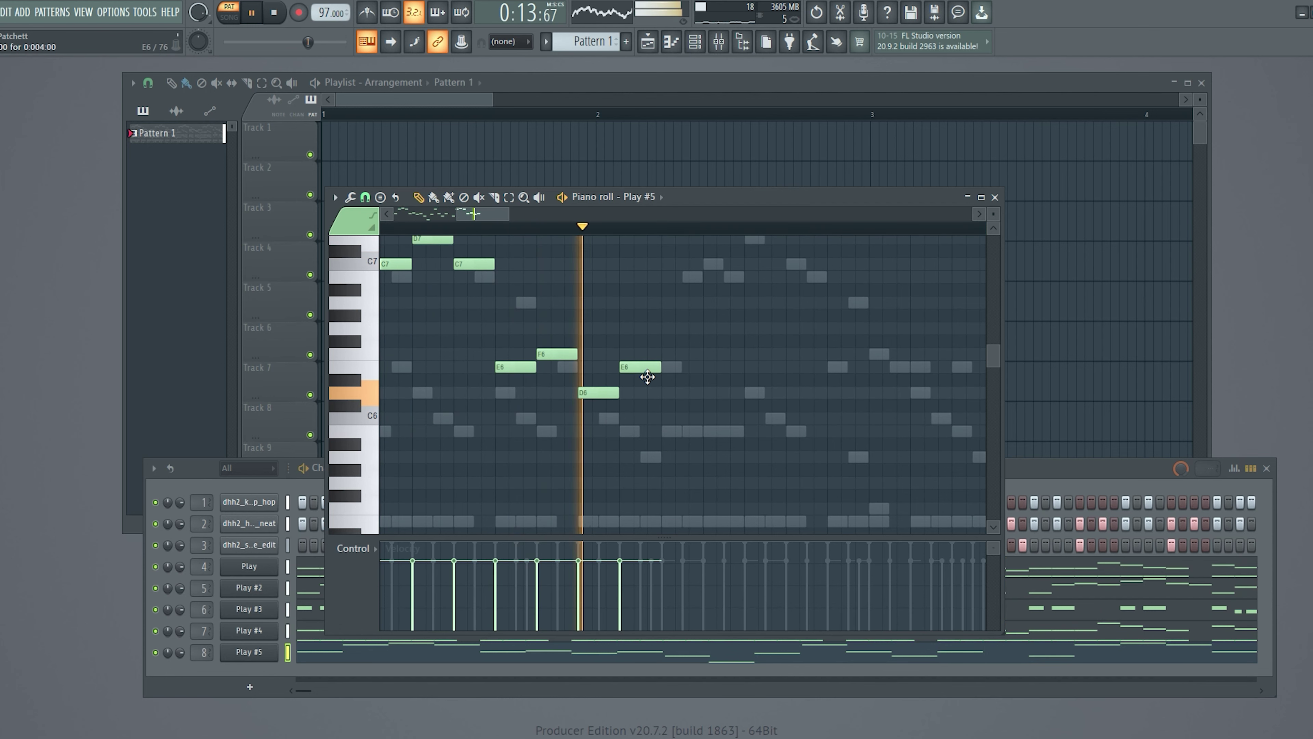
click(629, 368)
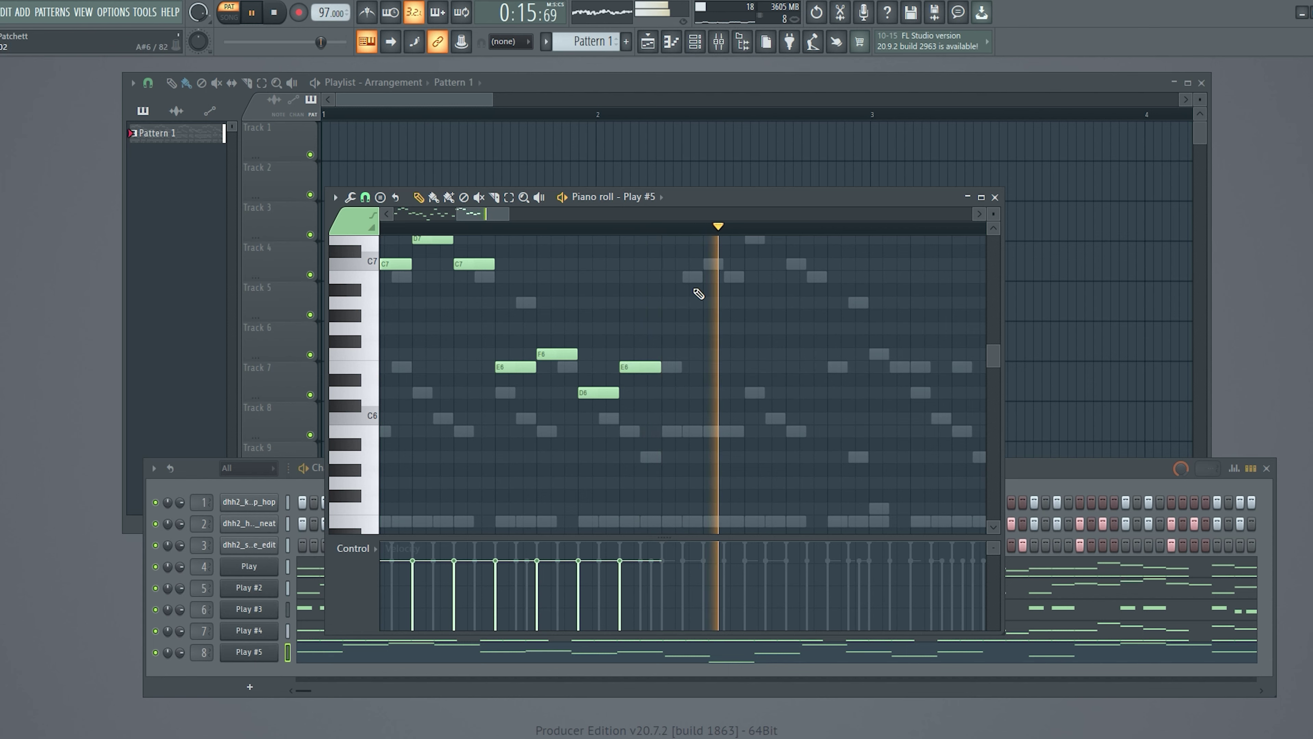
- Continue the flute melody with back-to-back B5, C7, D7 and C7 notes while the pattern plays
scroll(696, 300, up, 3)
click(685, 508)
drag(689, 511, 685, 511)
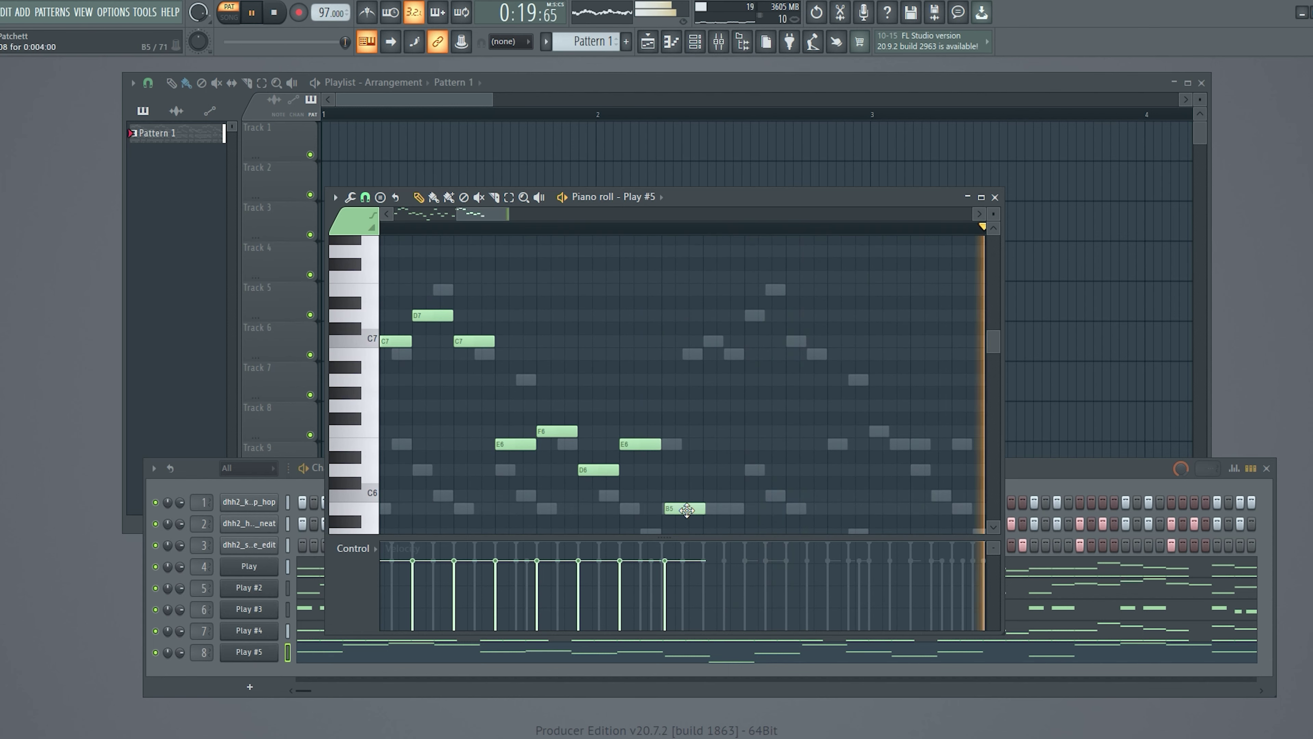
click(719, 342)
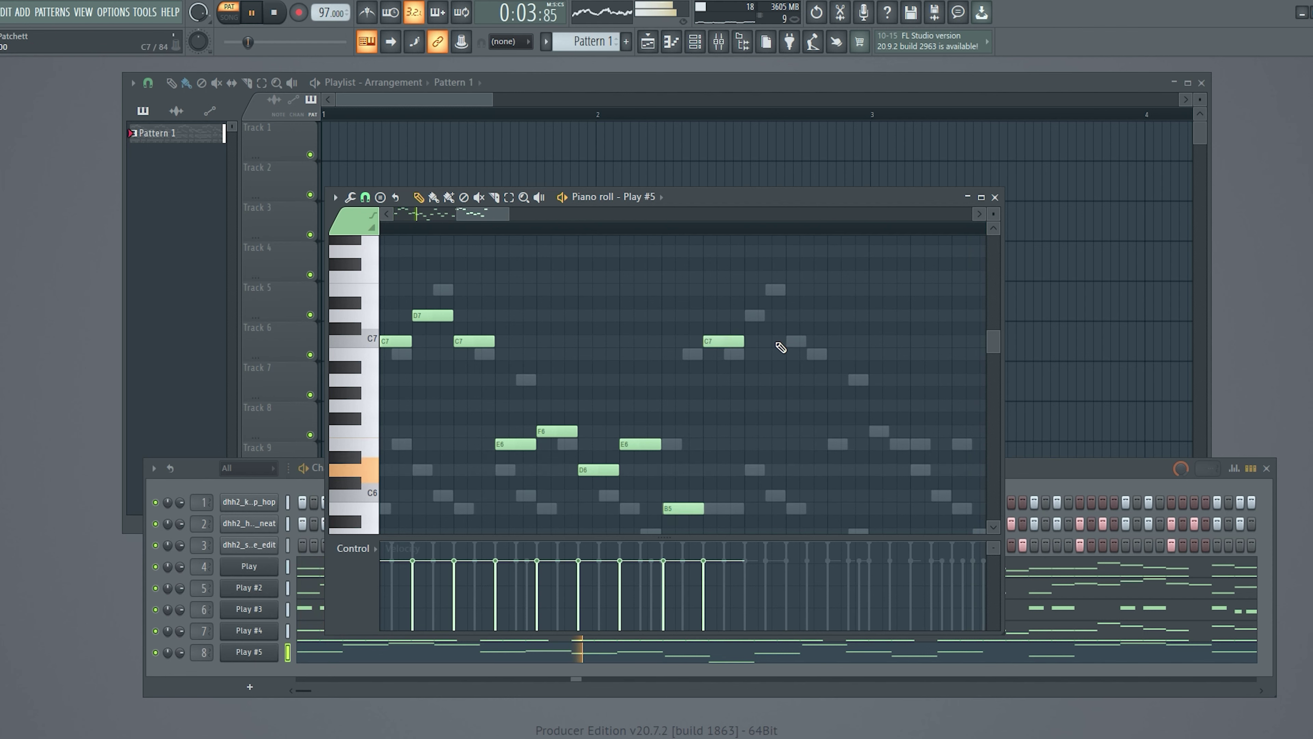
click(758, 316)
click(799, 341)
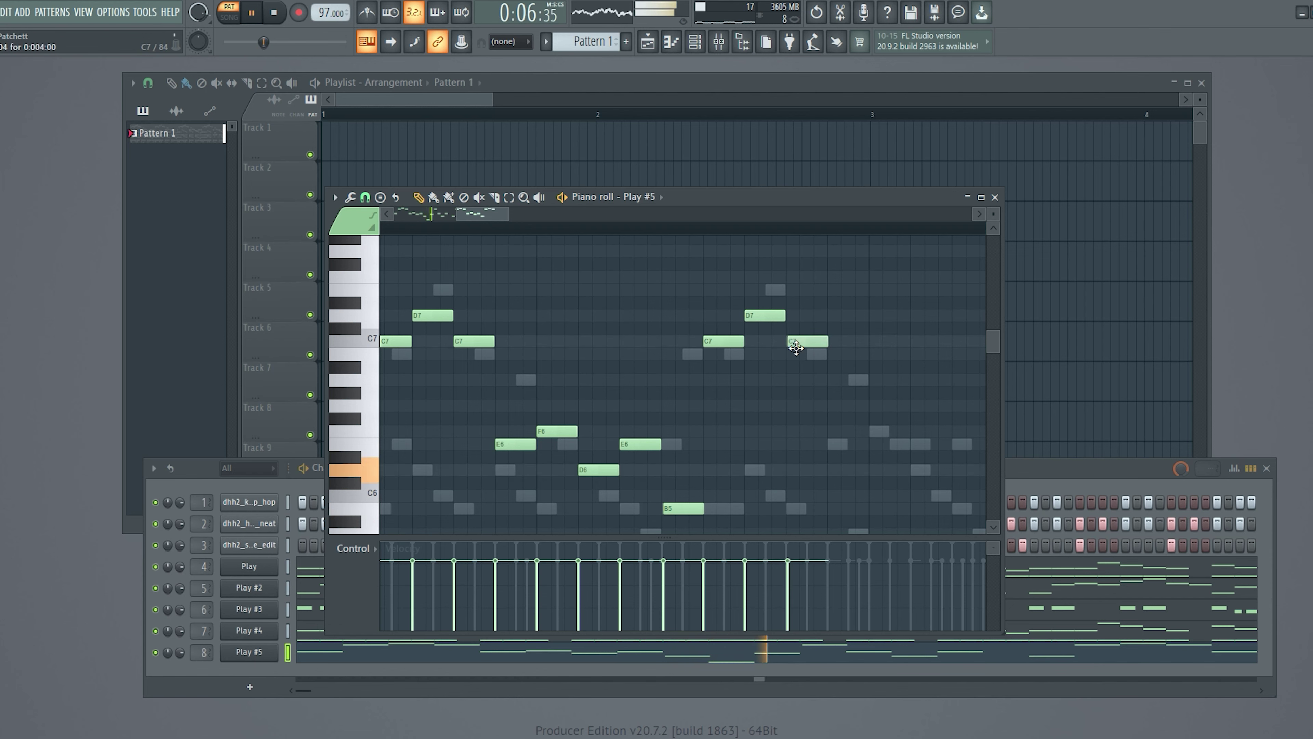
- Add an E6 flute note followed by an E5 note after the last C7
click(837, 445)
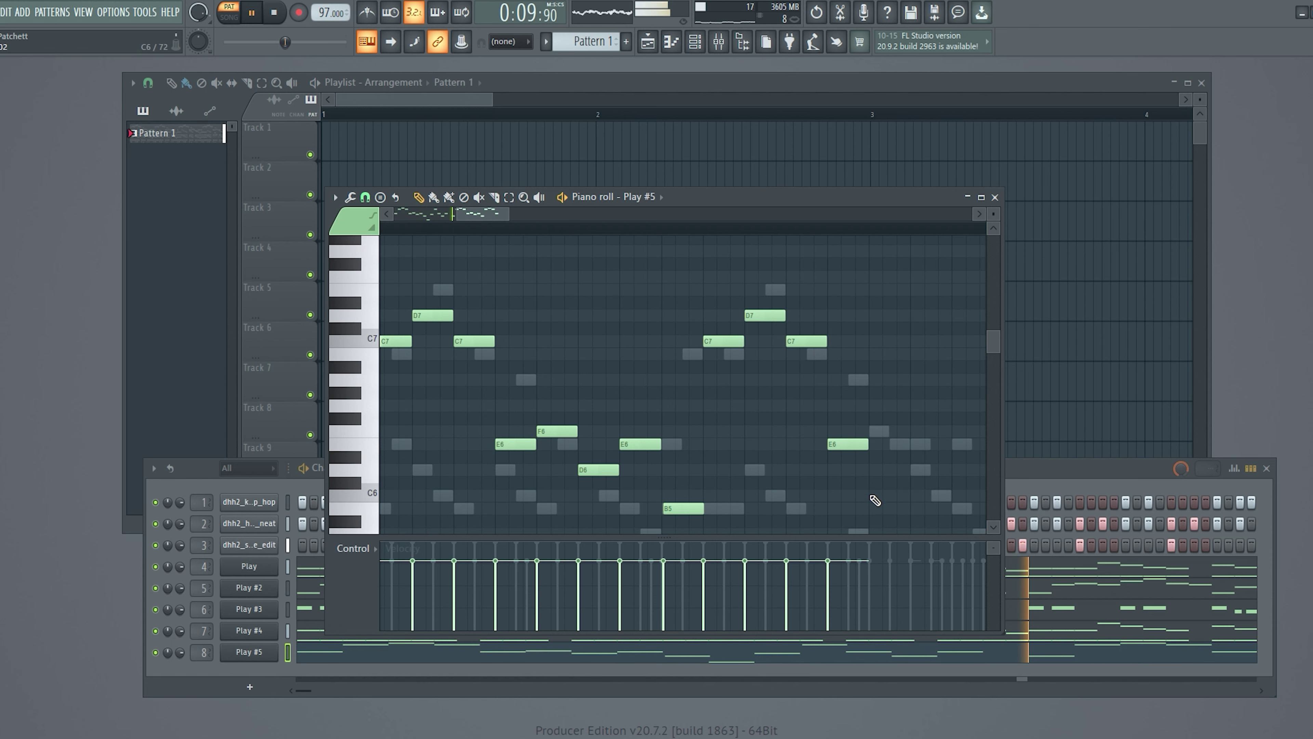
scroll(879, 466, down, 4)
click(874, 445)
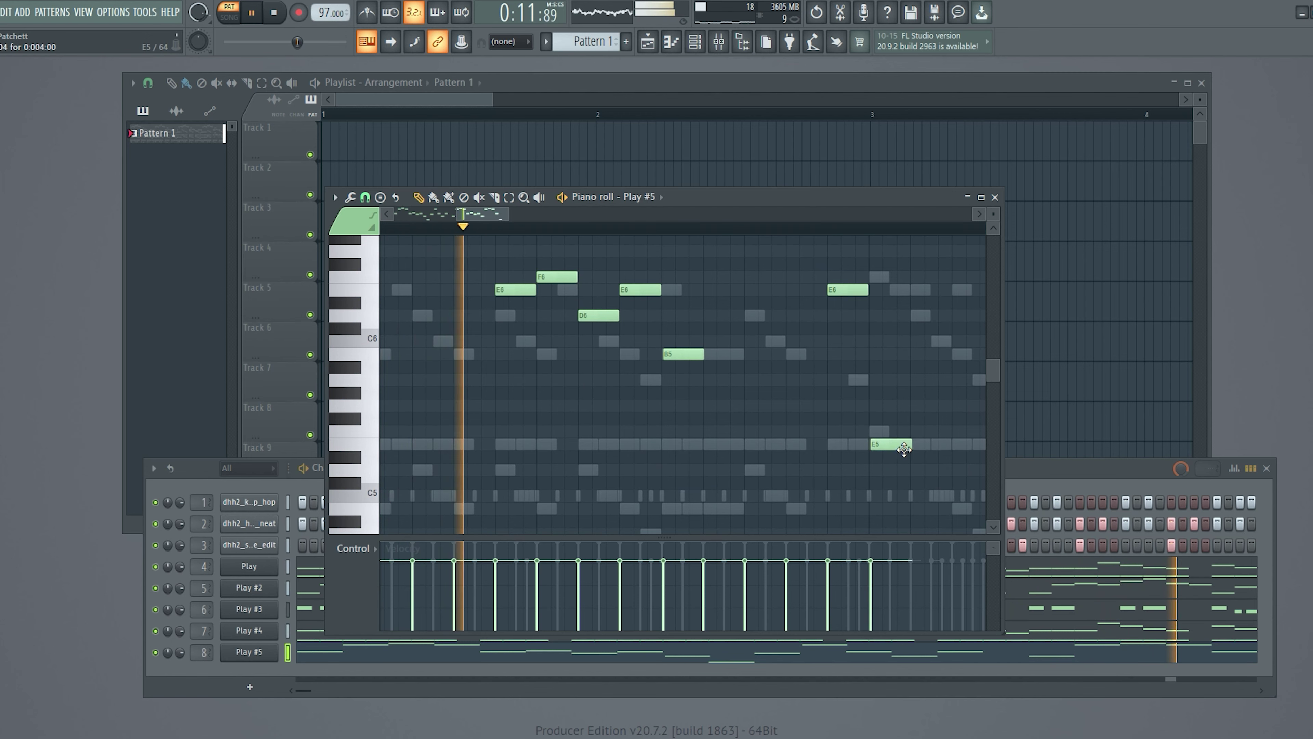
scroll(923, 456, down, 2)
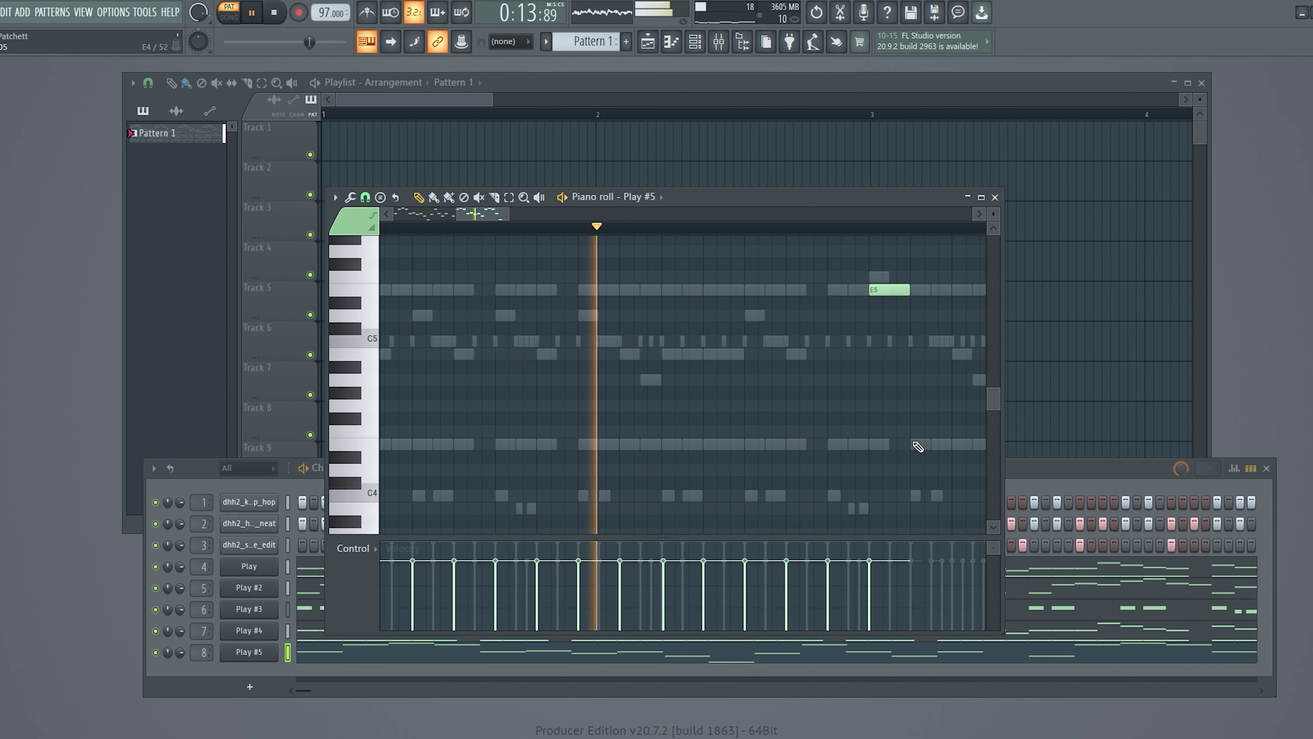
- Add an E6 flute note right after the last E5, close the piano roll and play back the pattern briefly
scroll(919, 448, up, 2)
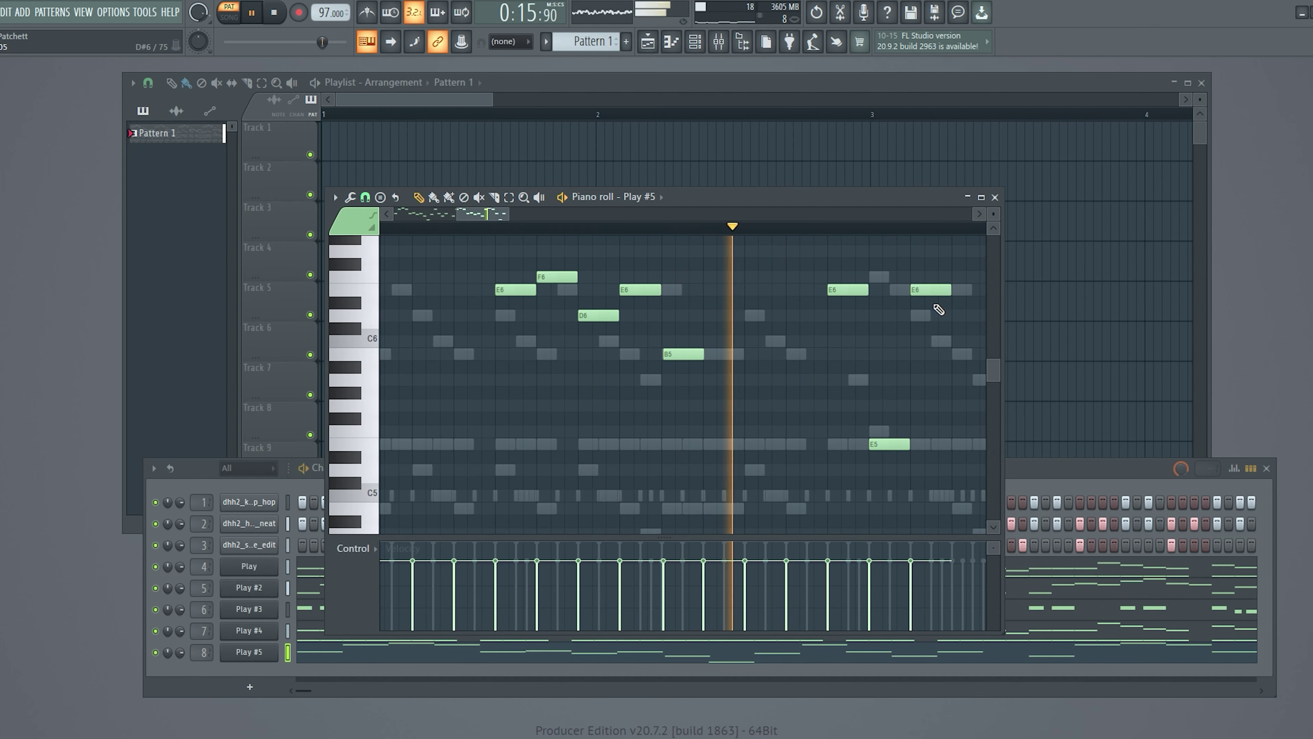
drag(491, 216, 509, 219)
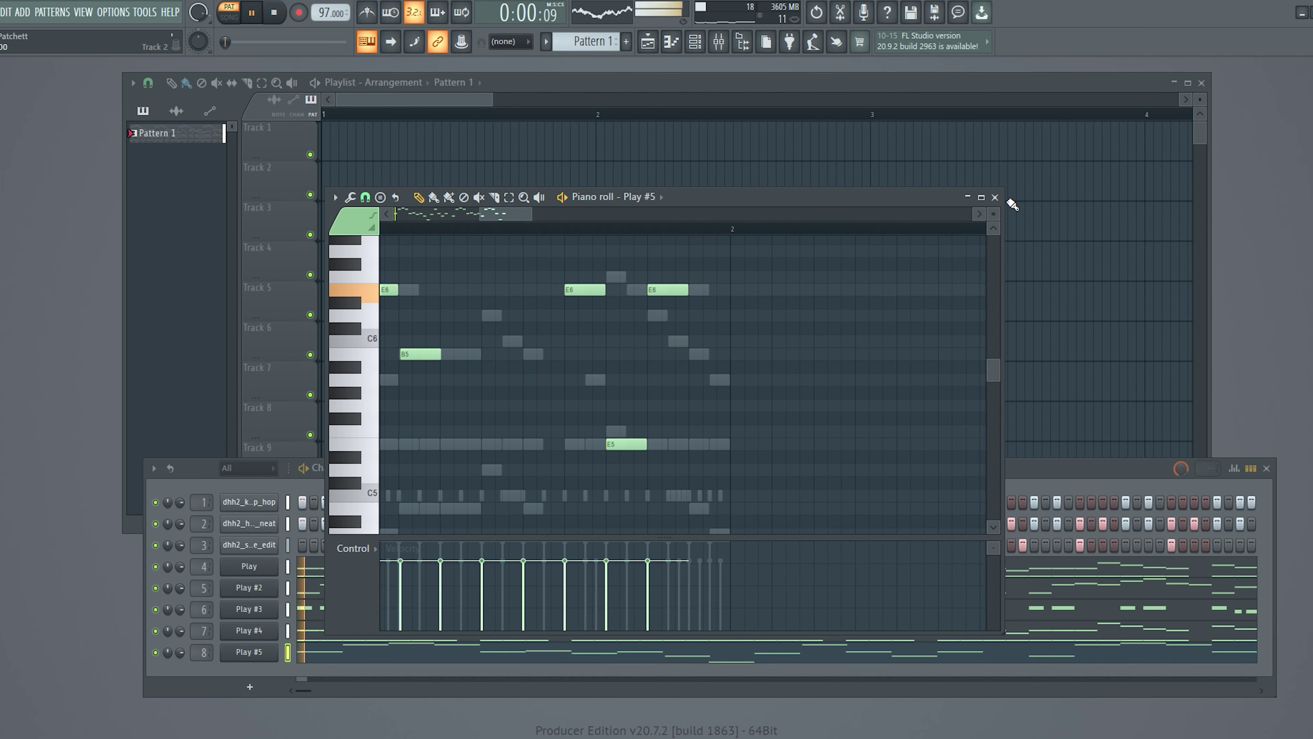
click(995, 197)
key(space)
key(space)
key(space)
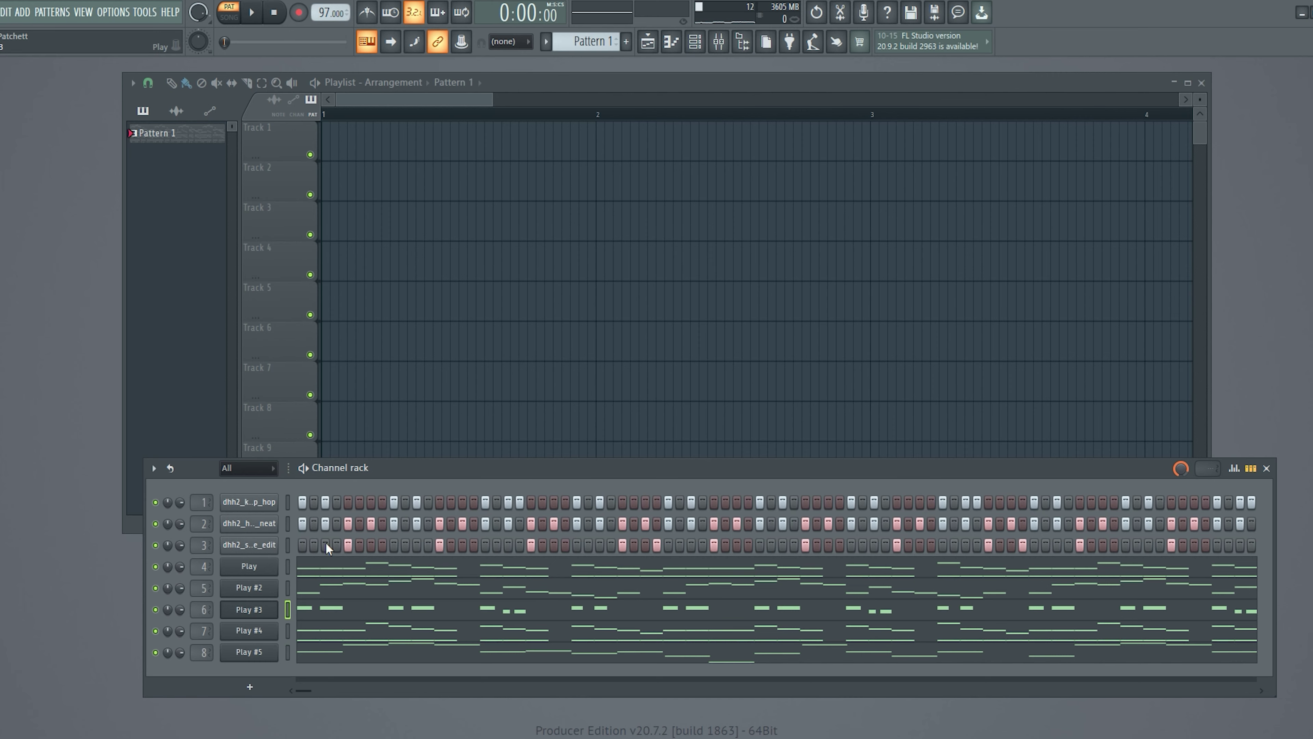
- Transpose all the bass notes of Play #3 down one octave during playback and close the piano roll
click(325, 608)
key(space)
scroll(464, 460, down, 10)
drag(413, 214, 490, 223)
drag(836, 296, 3, 538)
key(ctrl+Down)
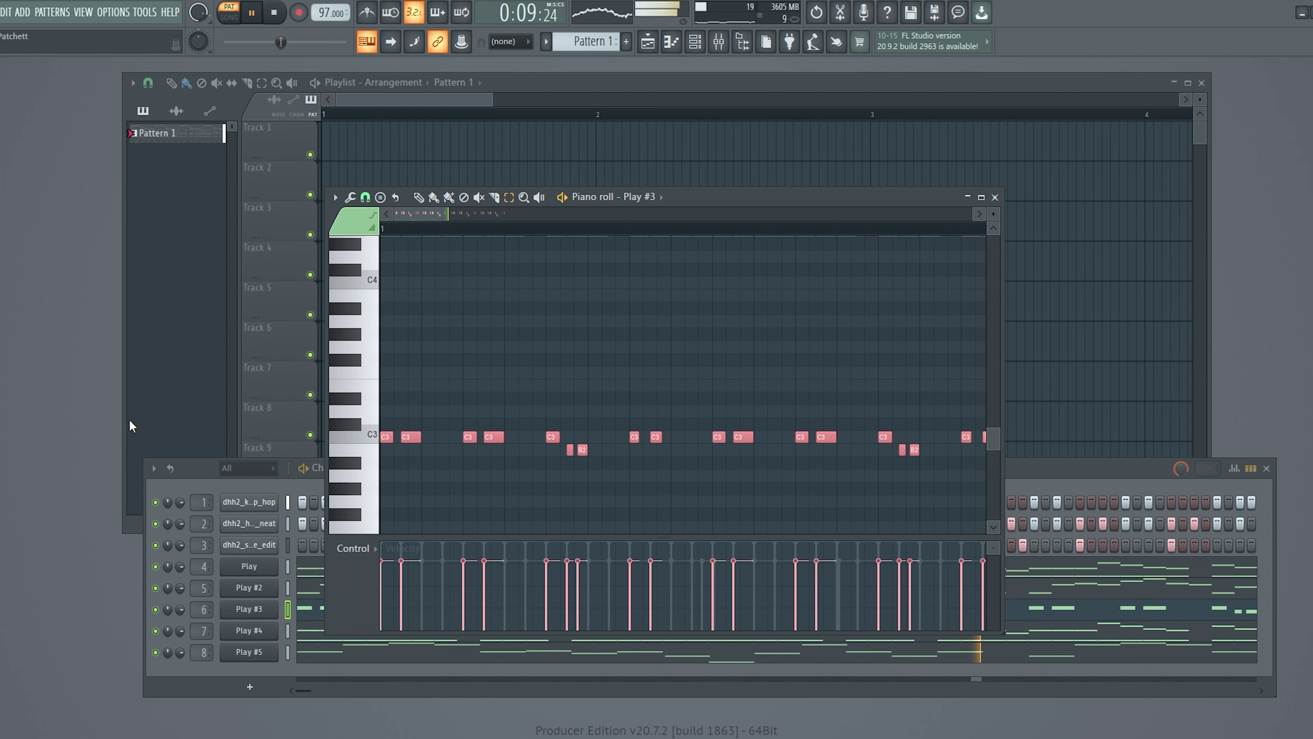
click(995, 197)
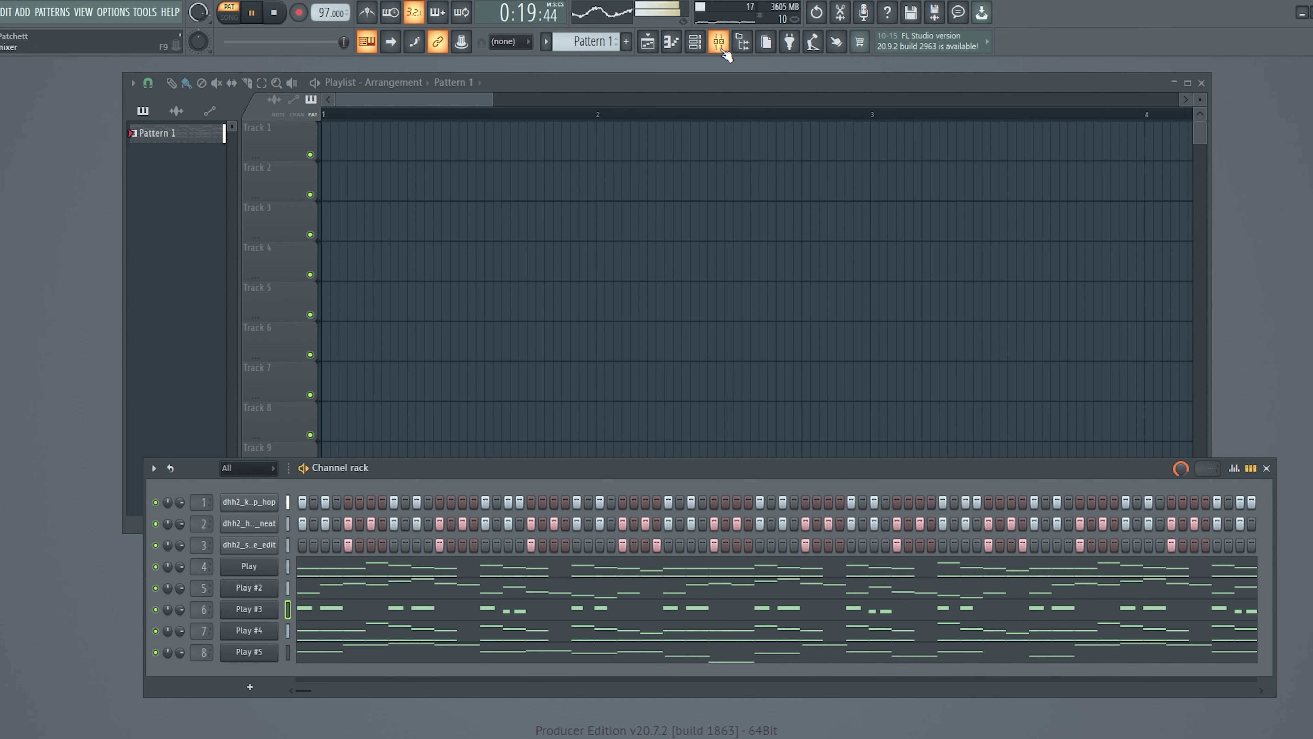
- Check the Play #5 flute instrument, show the mixer and stop playback
click(248, 652)
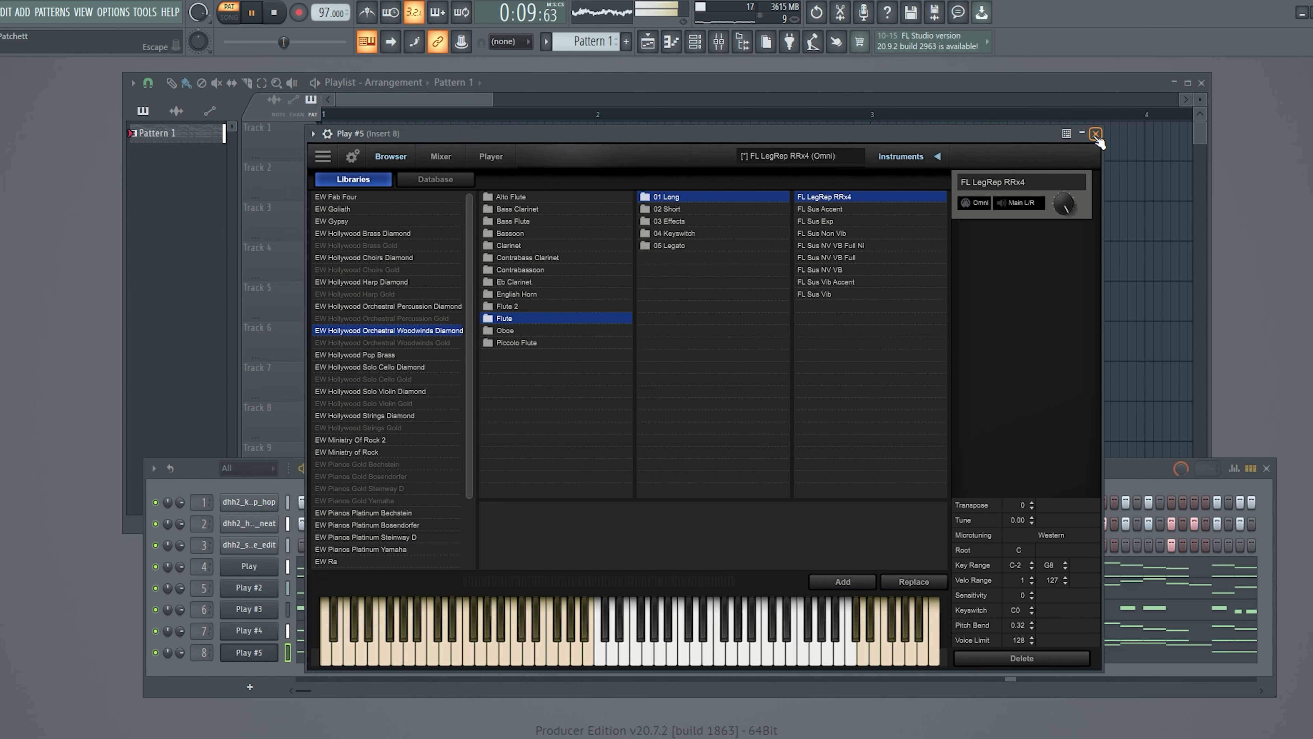
click(1096, 134)
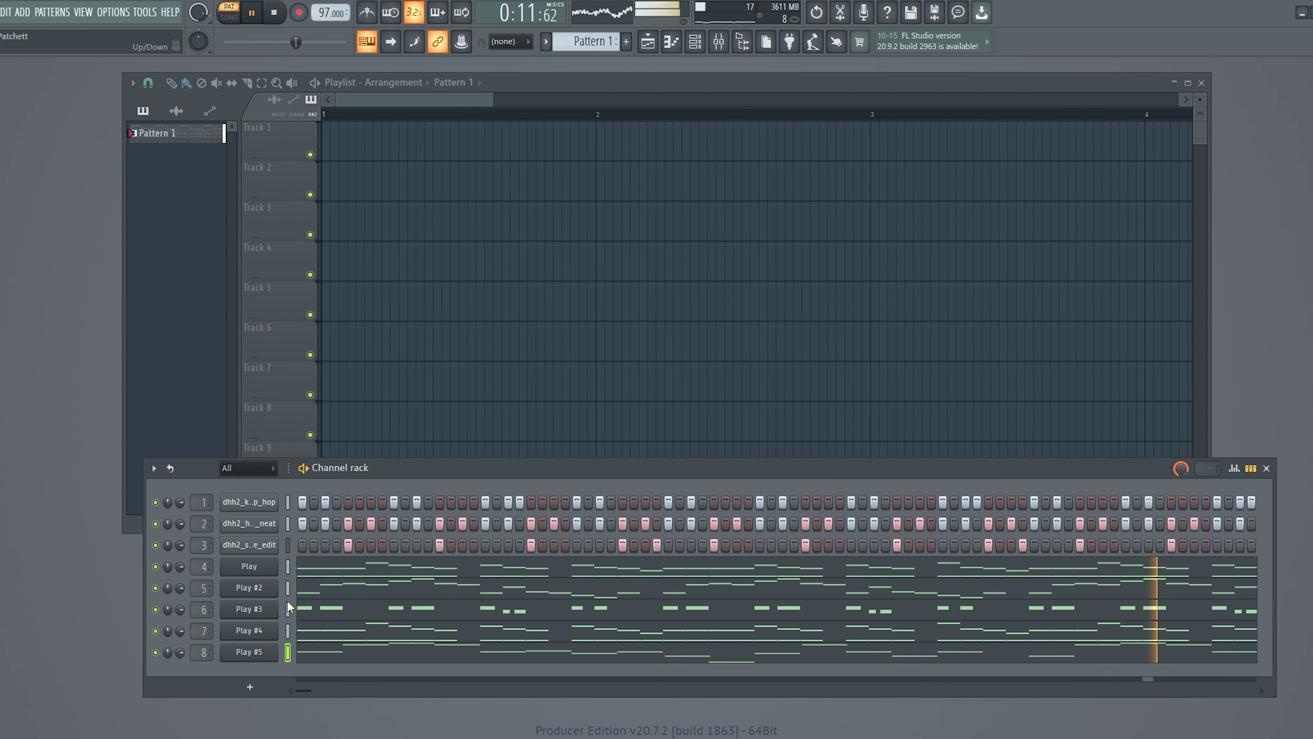
click(719, 41)
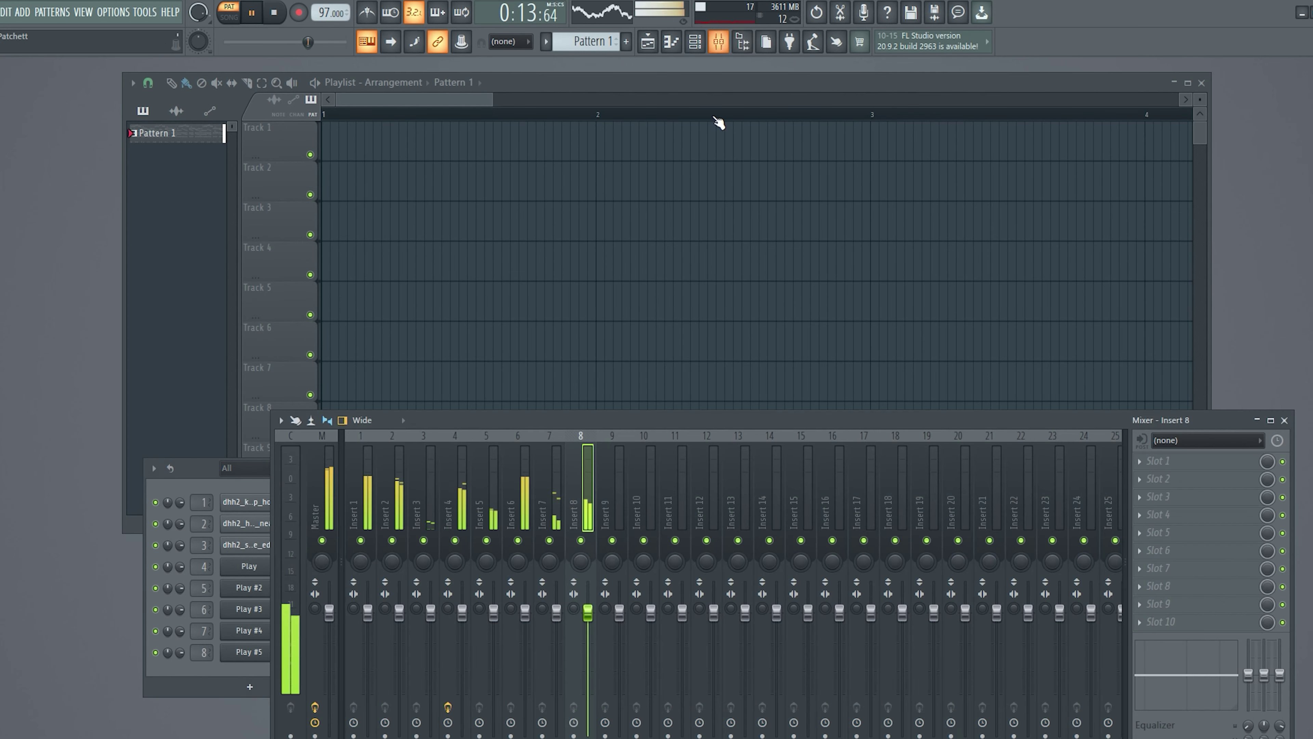
key(space)
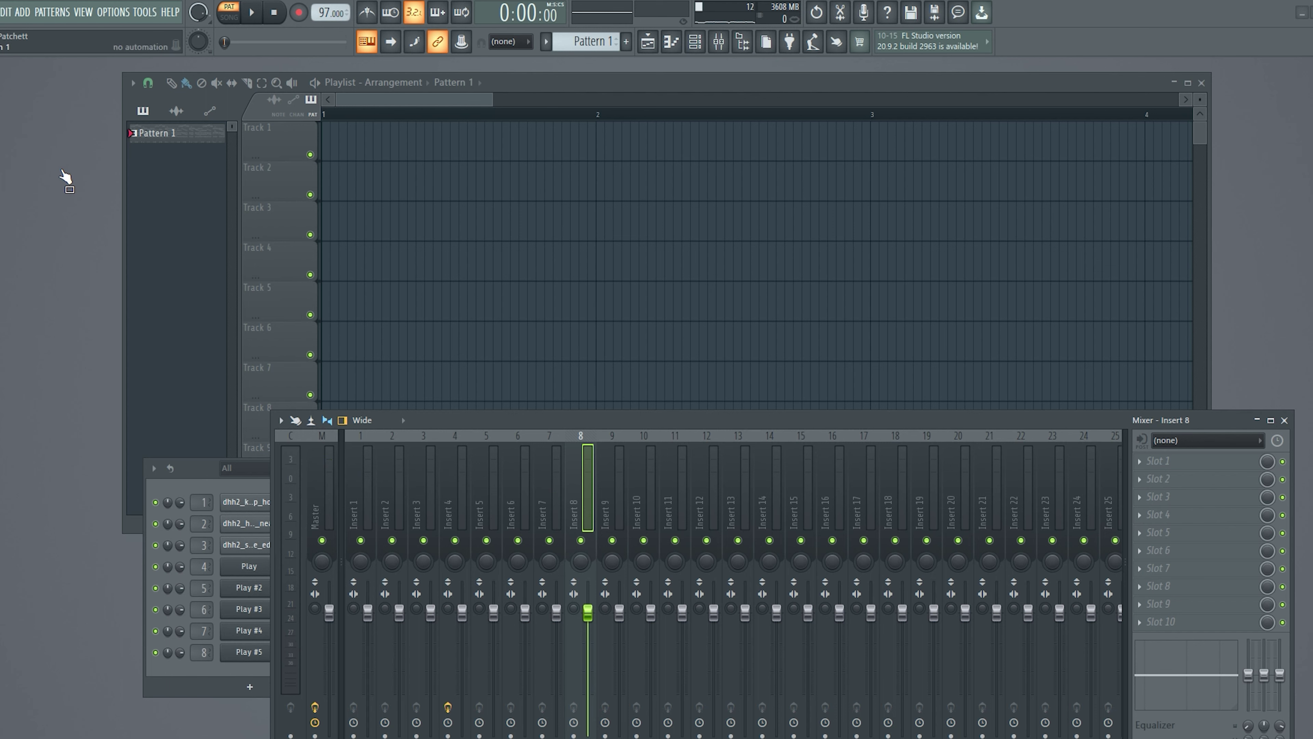
- Clone Pattern 1 seven times so the playlist has Patterns 1 to 8
key(F4)
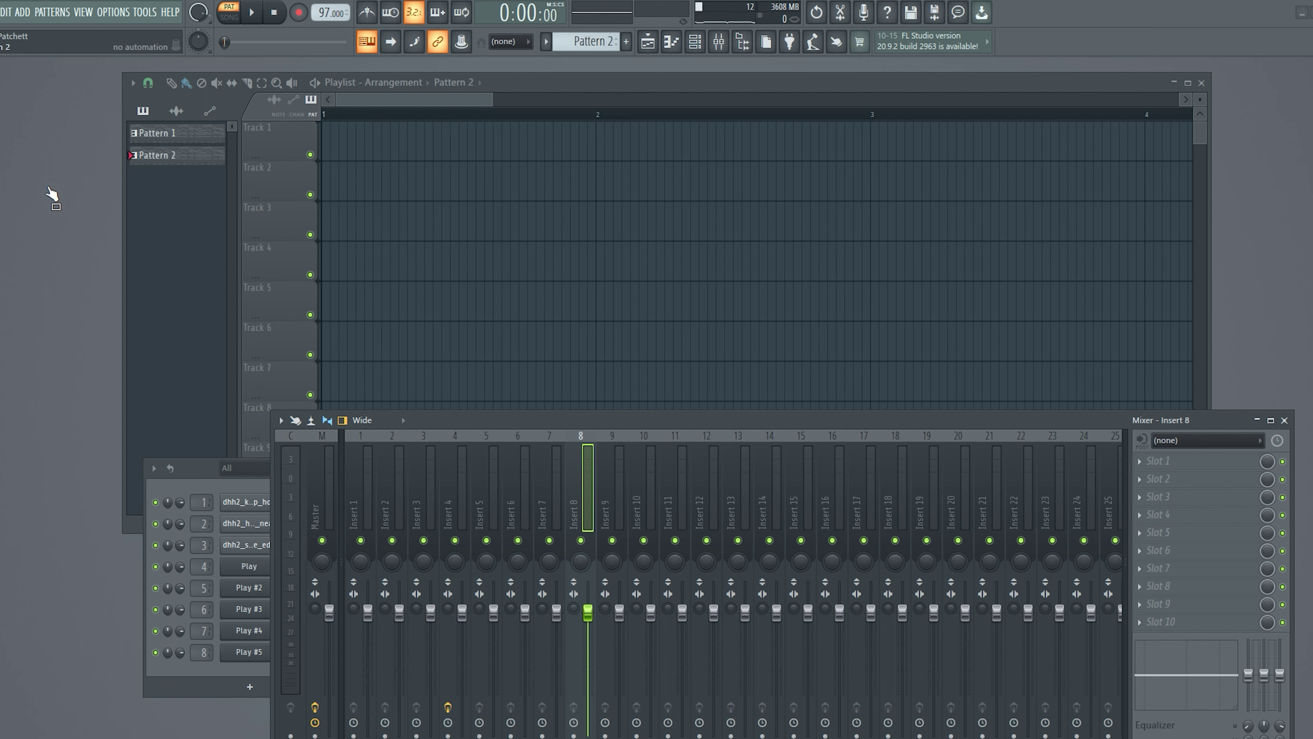
key(F4)
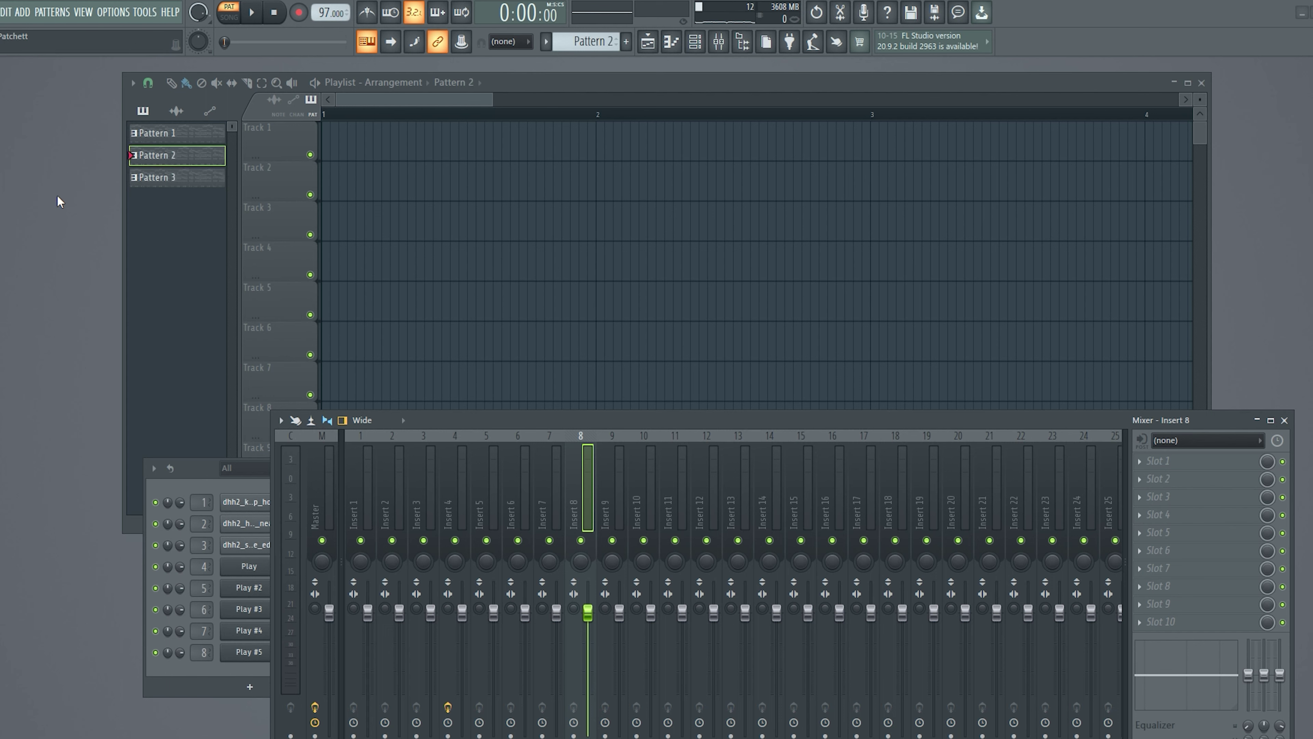
key(F4)
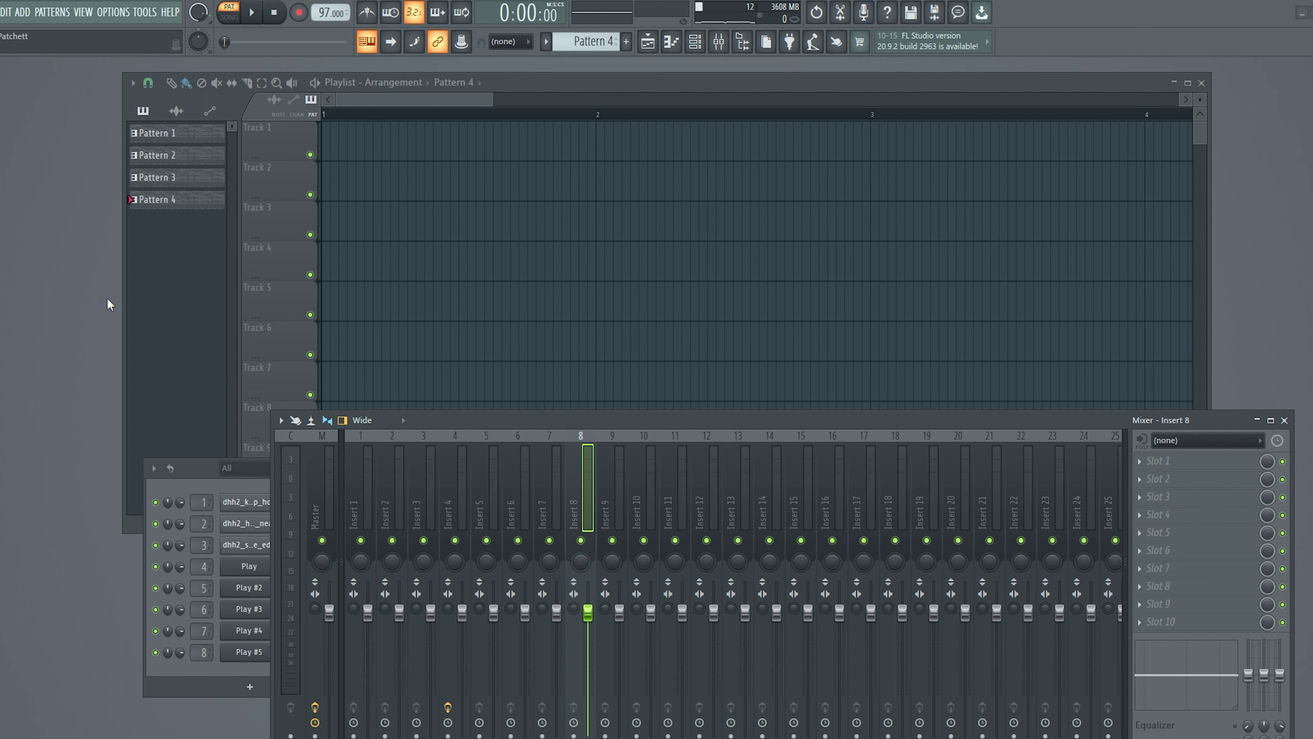
key(F4)
key(F4)
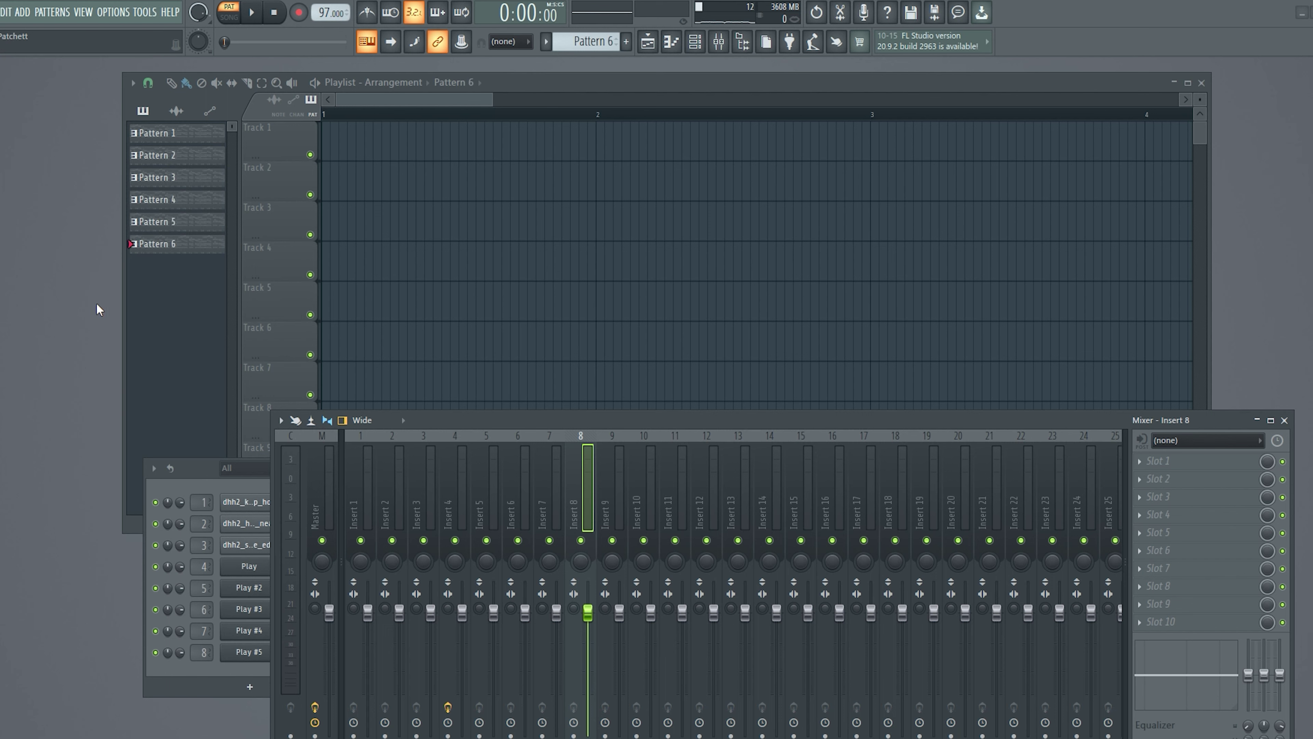
key(F4)
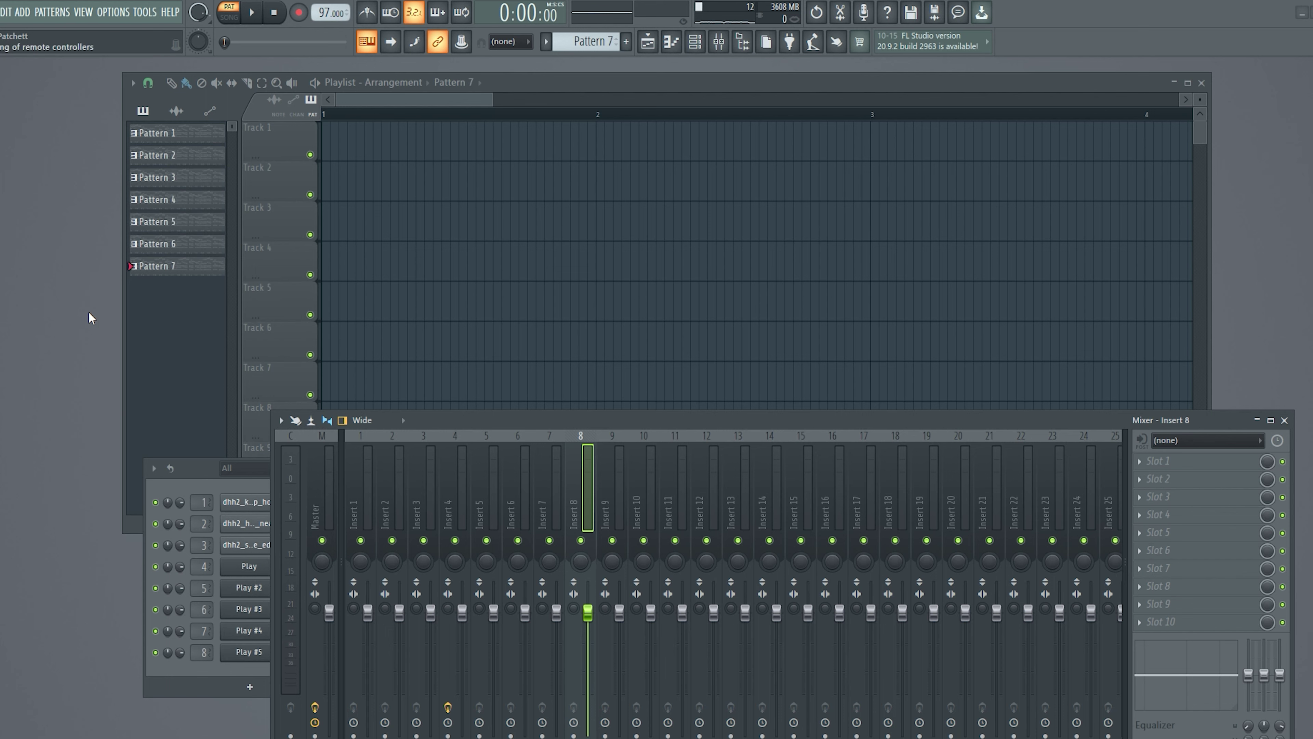
key(F4)
- Rename Patterns 1 to 4 as Kick, Hat, Snare and Piano, coloured red, green, blue and yellow respectively
click(151, 133)
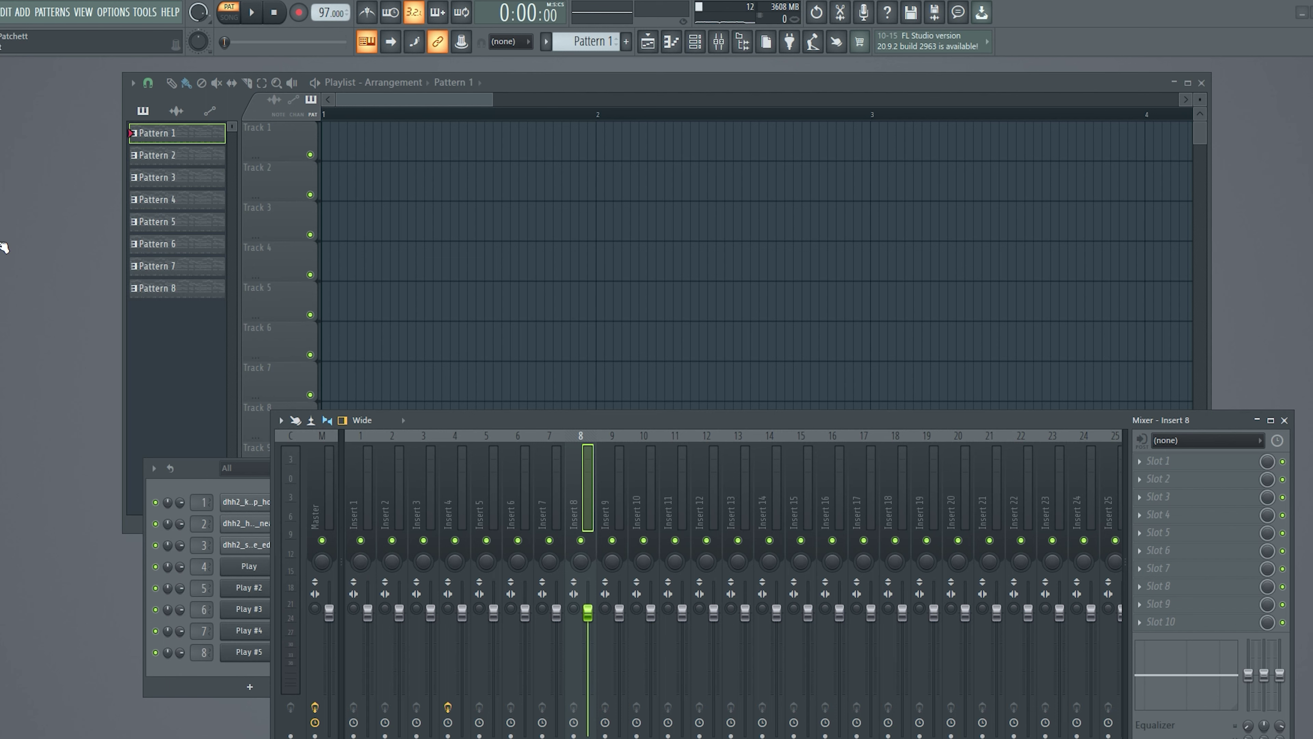
click(3, 246)
click(140, 156)
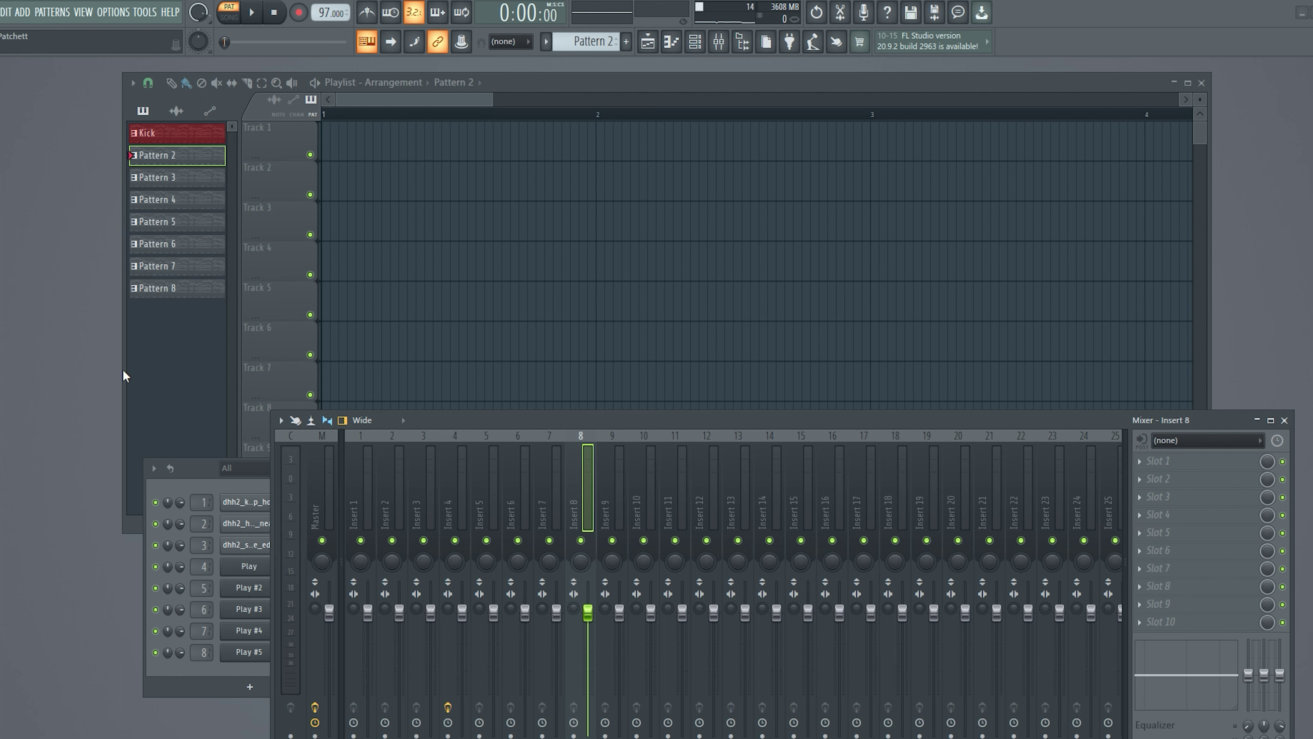
key(Return)
key(F4)
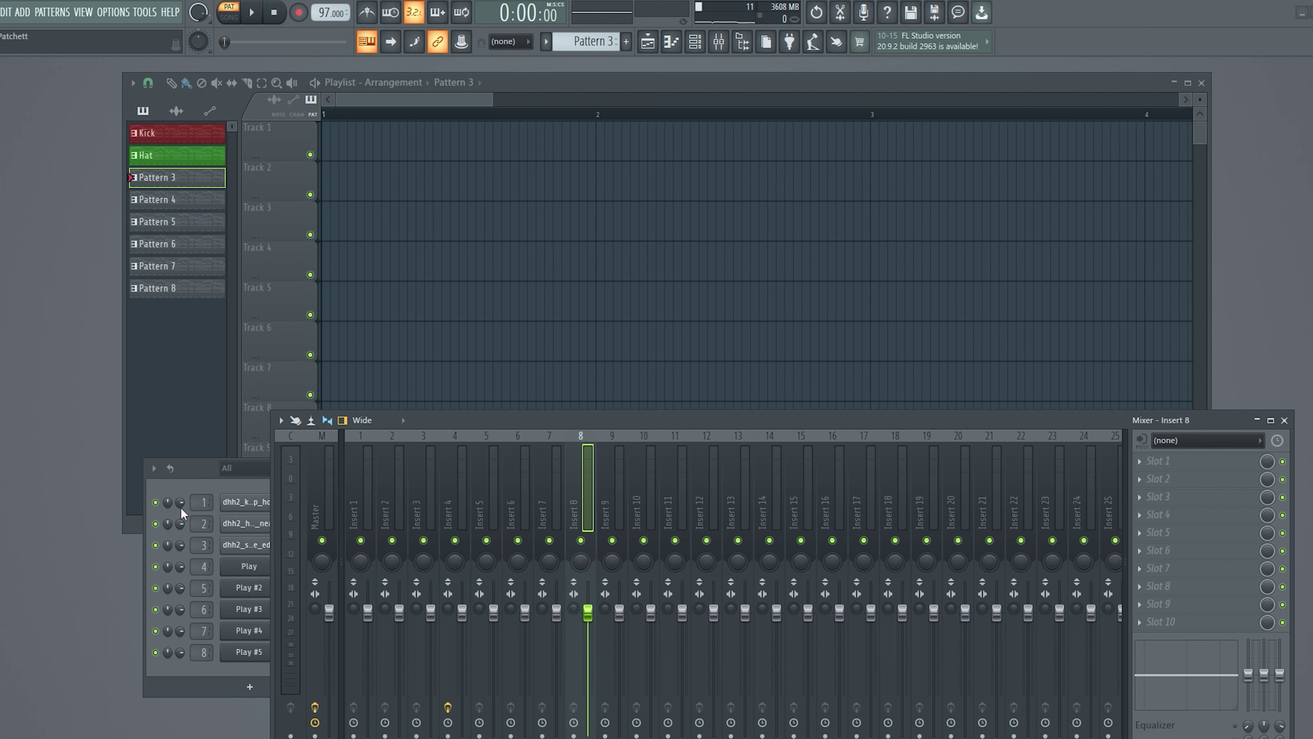
key(Return)
key(F4)
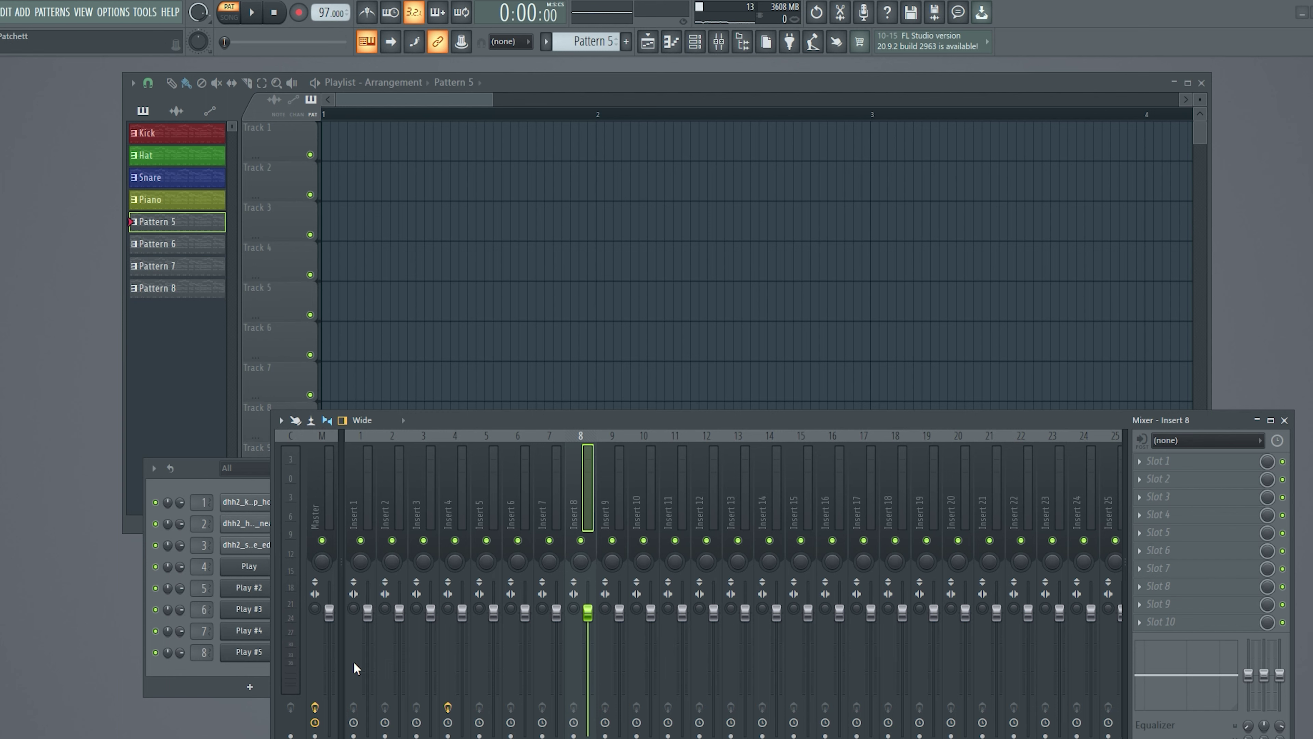
- Rename Pattern 5 as Strings in light blue and Pattern 6 as Bass in purple
click(2, 312)
key(KP_Add)
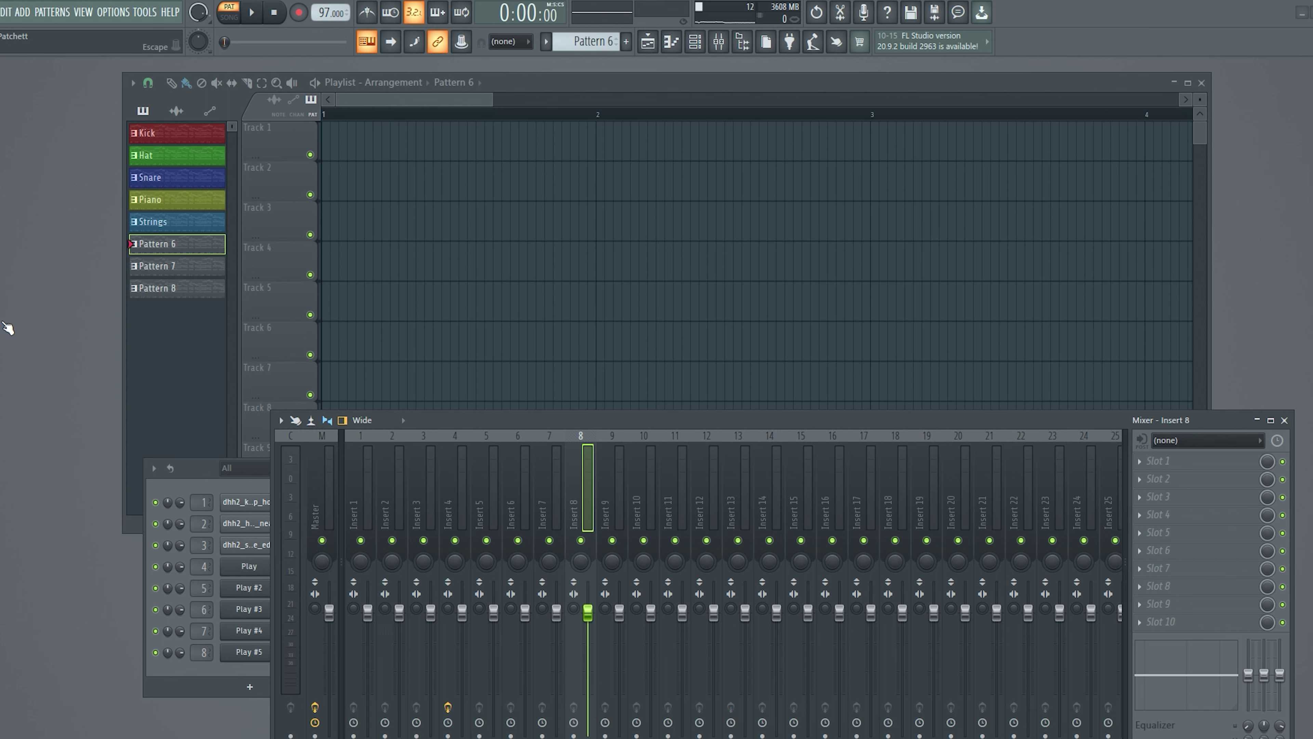
click(1, 323)
click(59, 274)
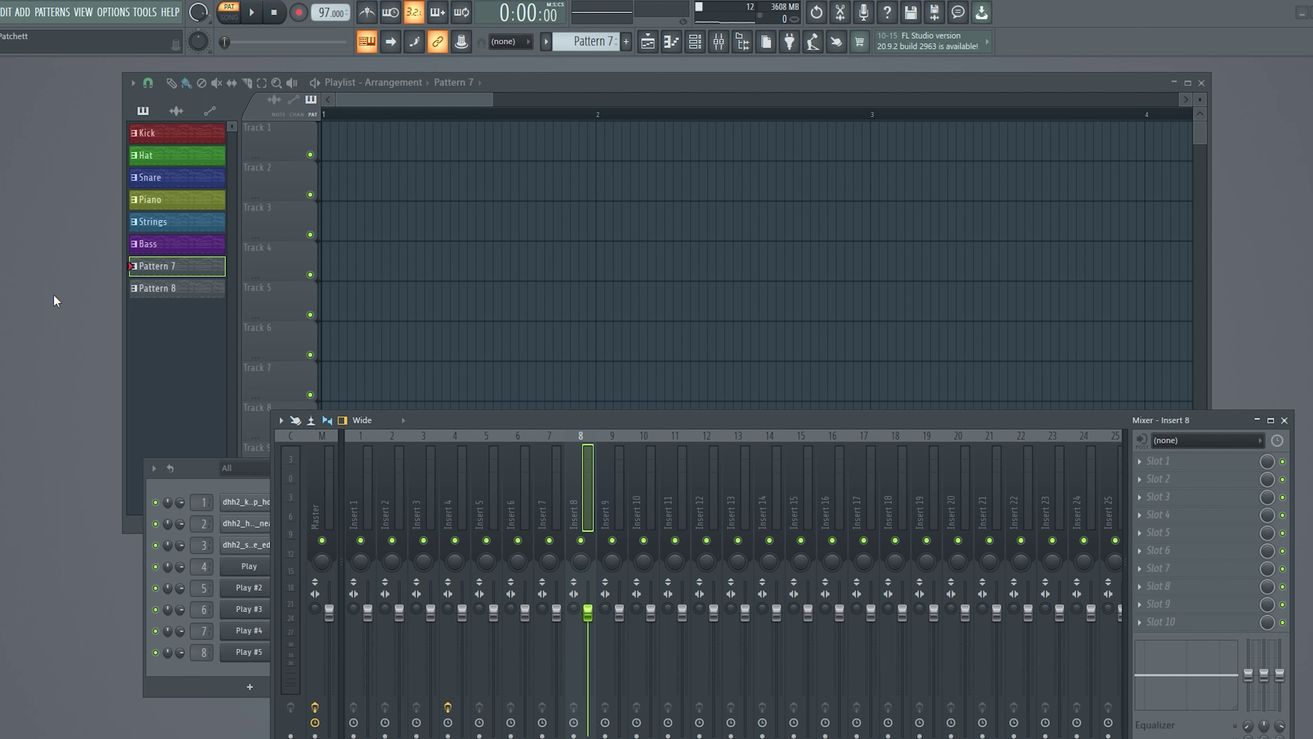
- Rename Pattern 7 as Choir in green and Pattern 8 as Flute in orange-brown
text(Choir)
key(Return)
click(1, 345)
click(150, 289)
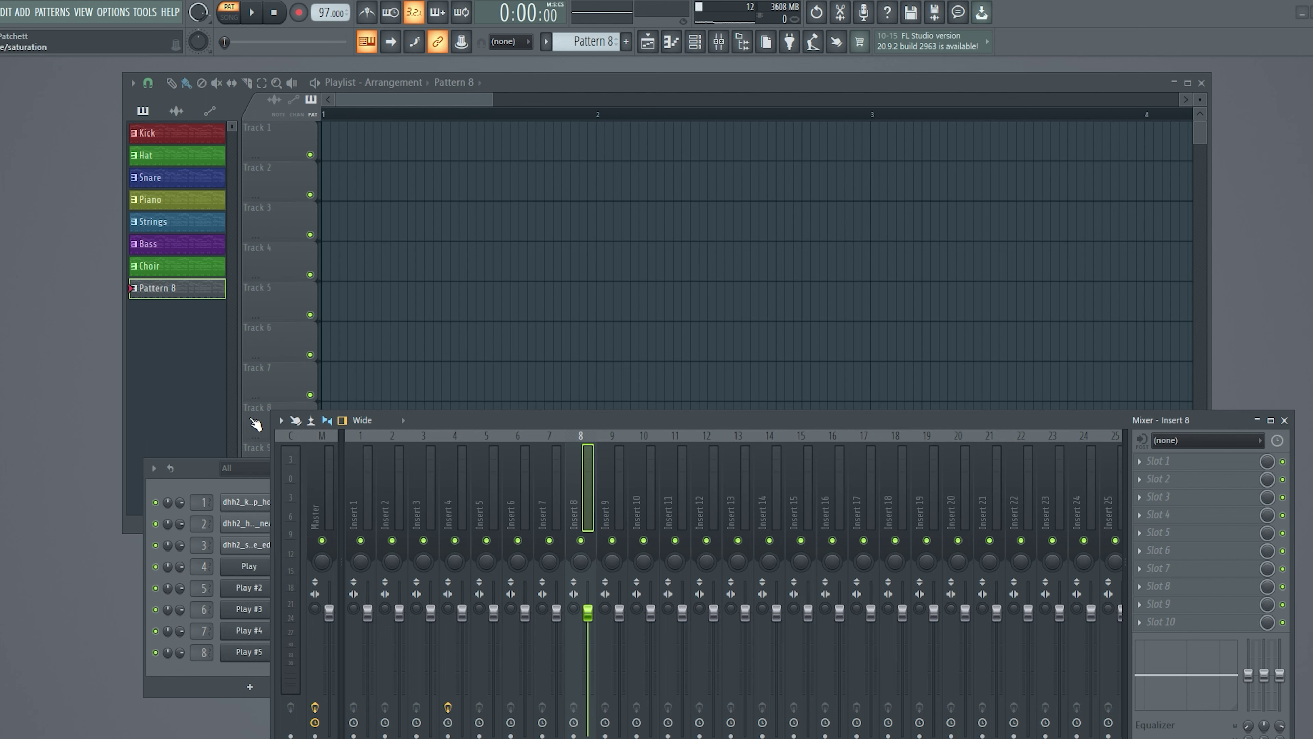
click(0, 359)
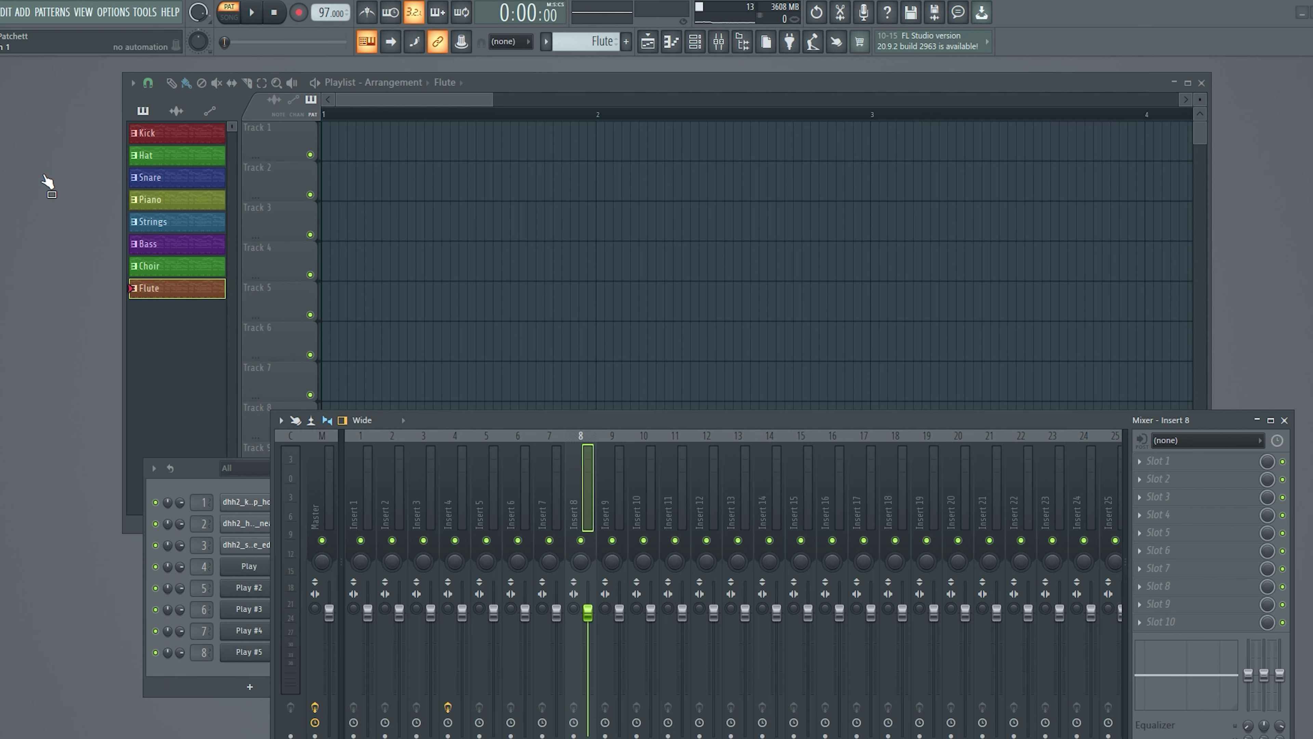
- In the Kick pattern, cut the steps of the hat and snare channels
click(44, 176)
click(174, 666)
click(253, 525)
click(417, 529)
right_click(253, 547)
click(407, 536)
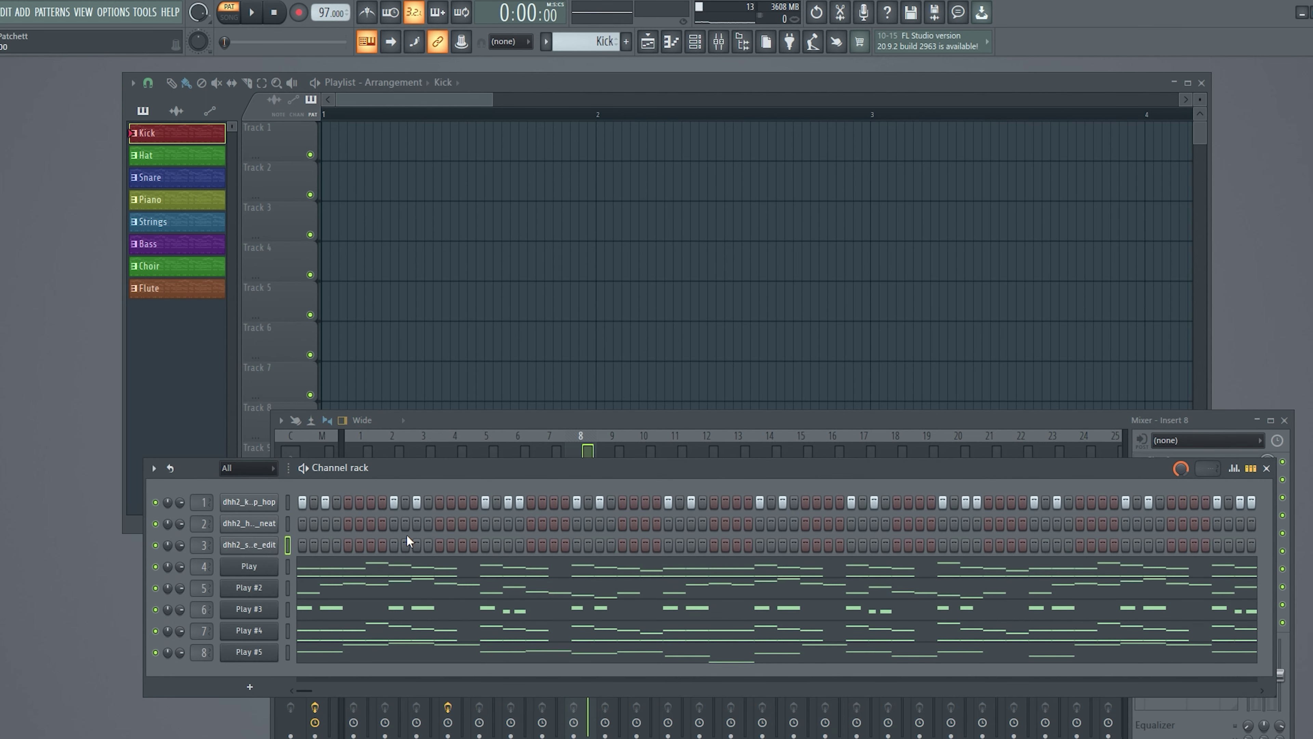
- Cut the notes of Play through Play #5 from the Kick pattern, leaving only the kick channel
key(ctrl+x)
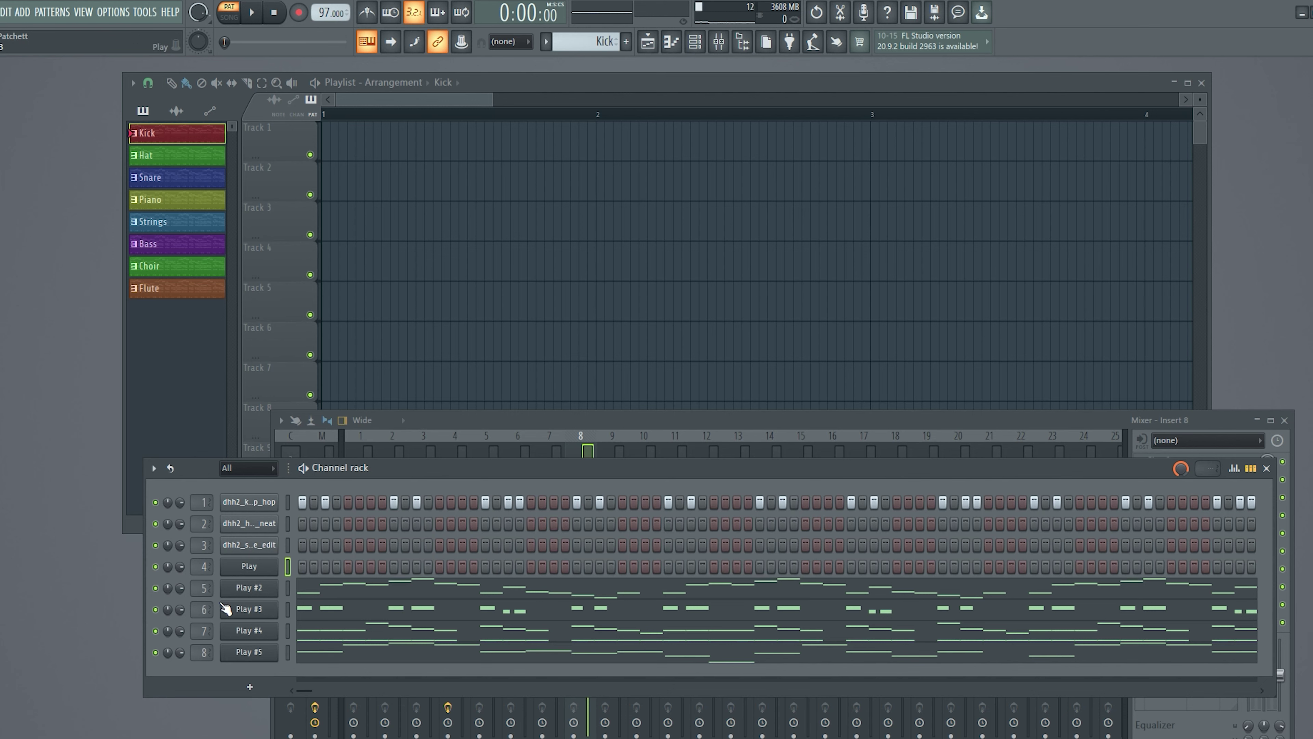
key(ctrl+x)
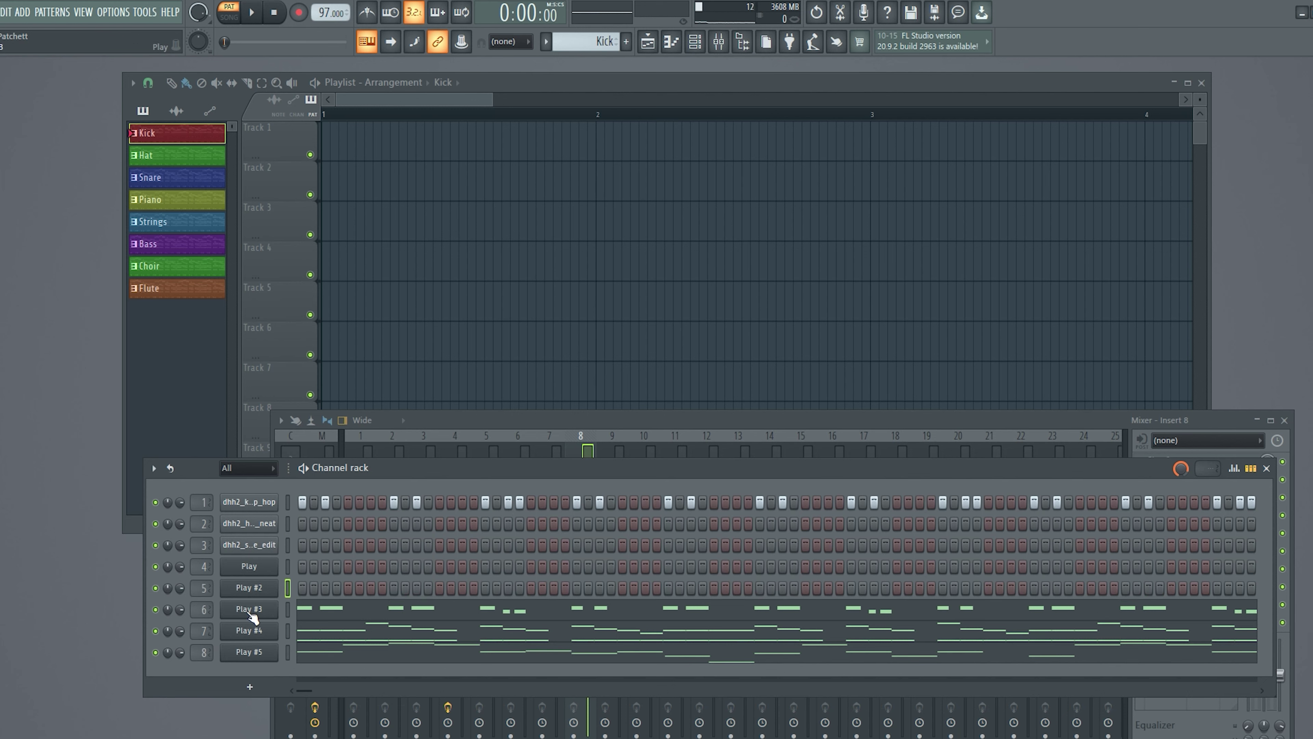
key(ctrl+x)
click(248, 630)
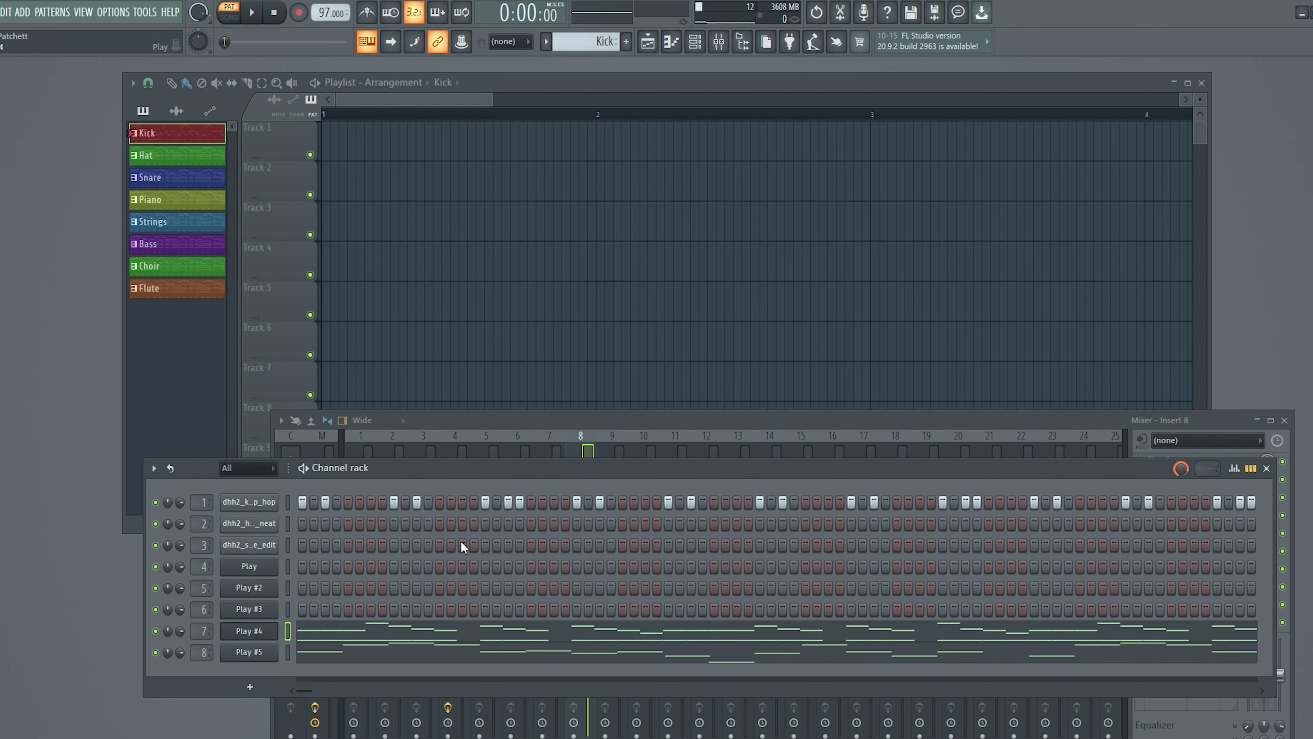
key(ctrl+x)
key(ctrl+x)
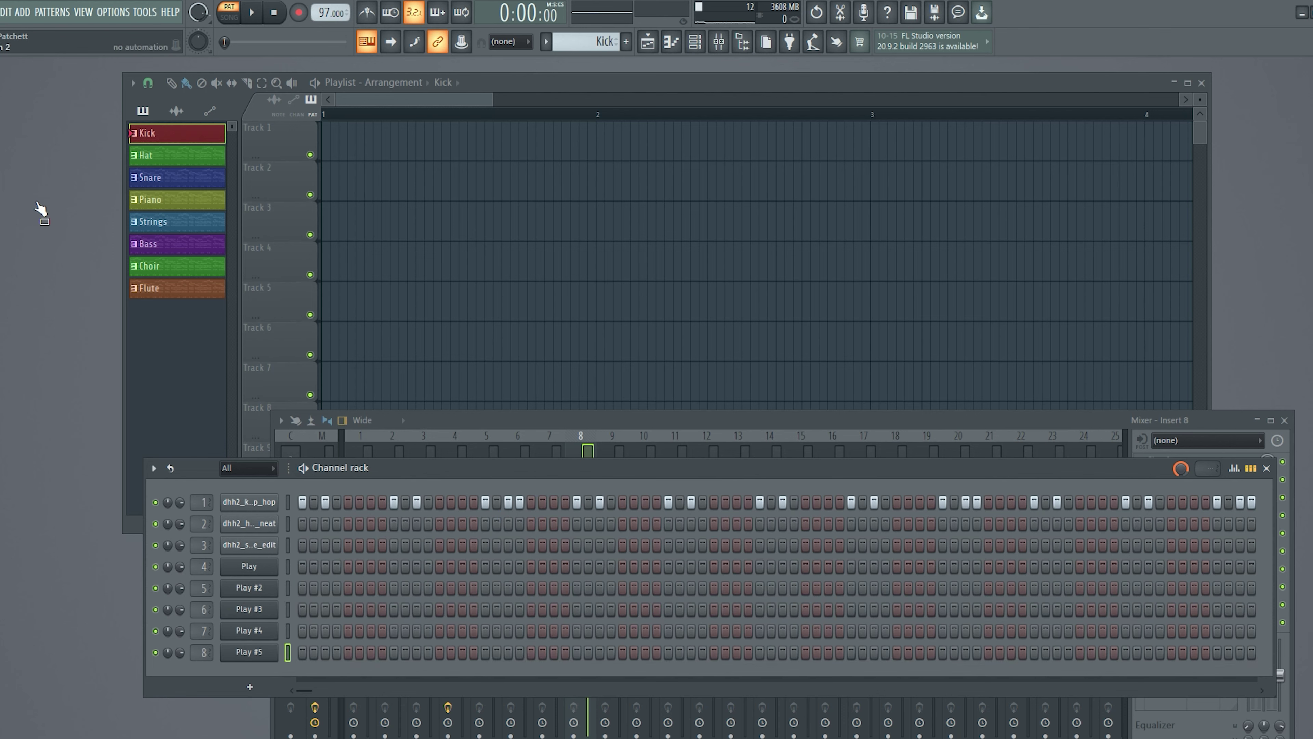
- In the Hat pattern, cut the kick and snare steps and the notes of Play through Play #5
click(175, 155)
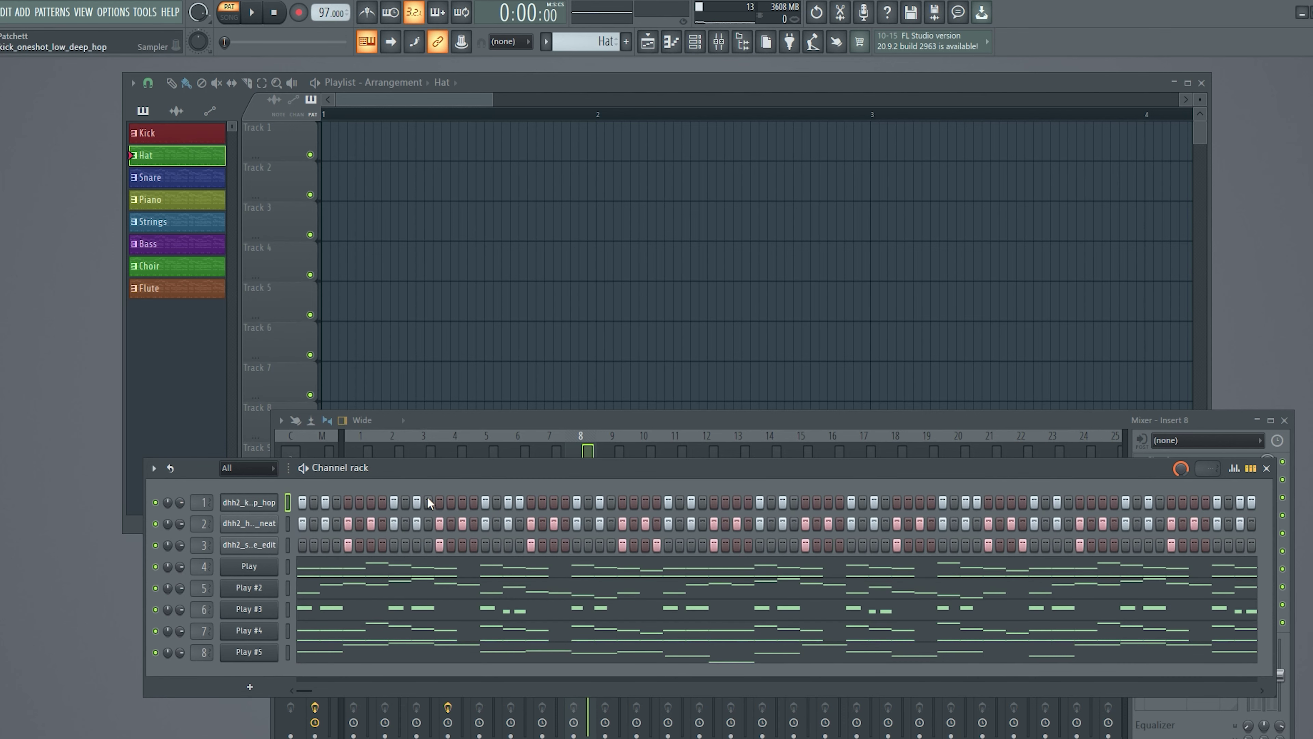
key(ctrl+x)
key(ctrl+x)
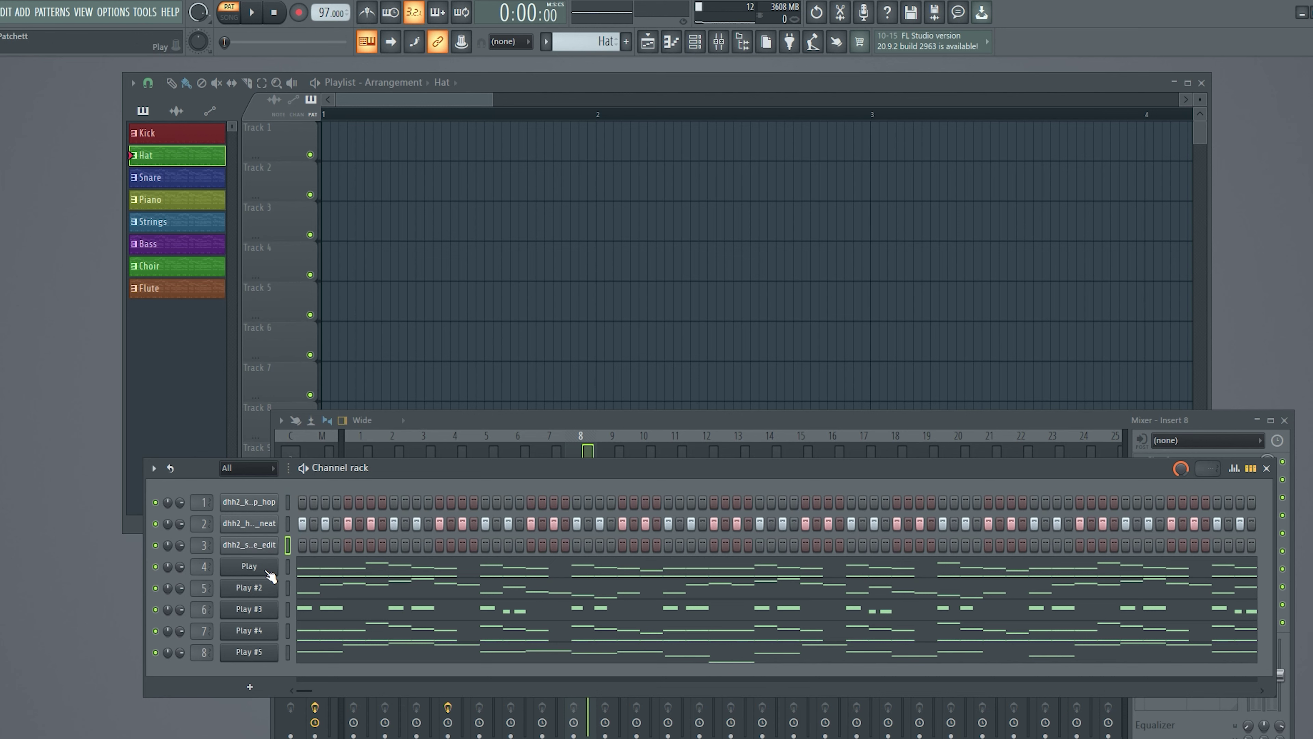
key(ctrl+x)
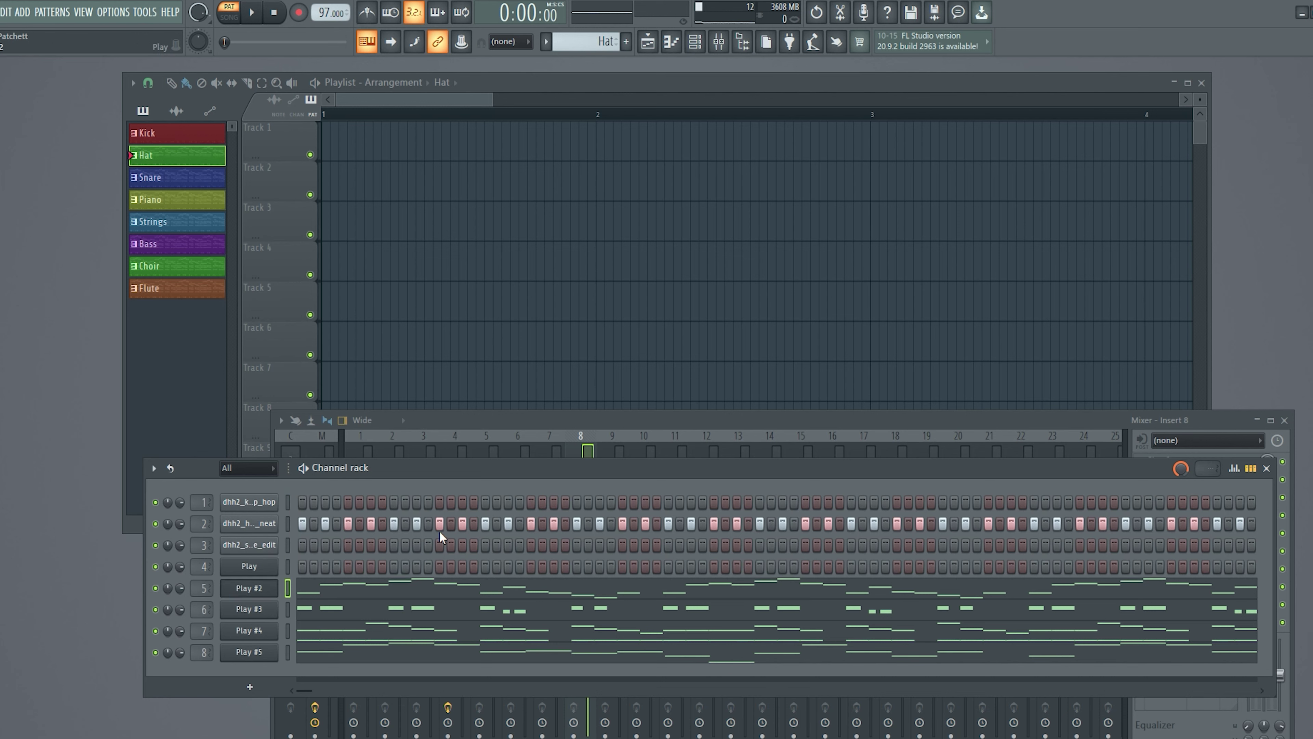
key(ctrl+x)
key(ctrl+x)
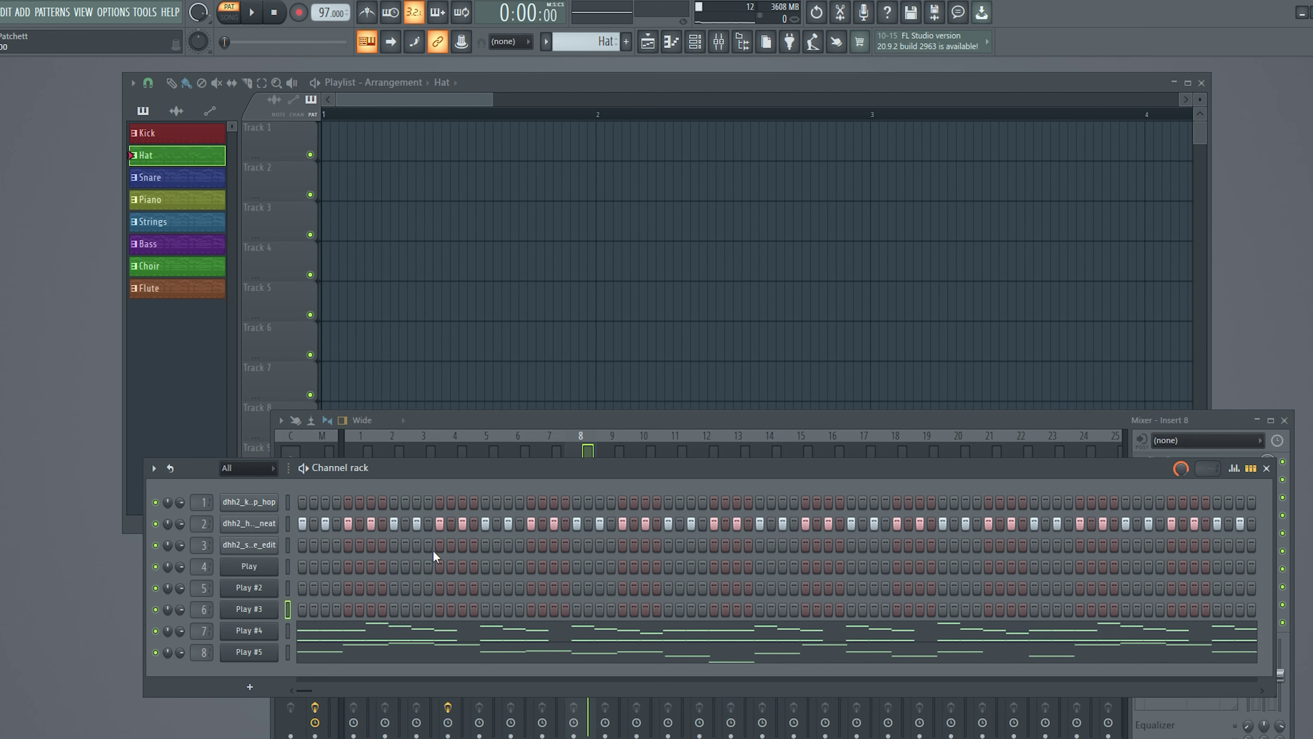
key(ctrl+x)
key(Down)
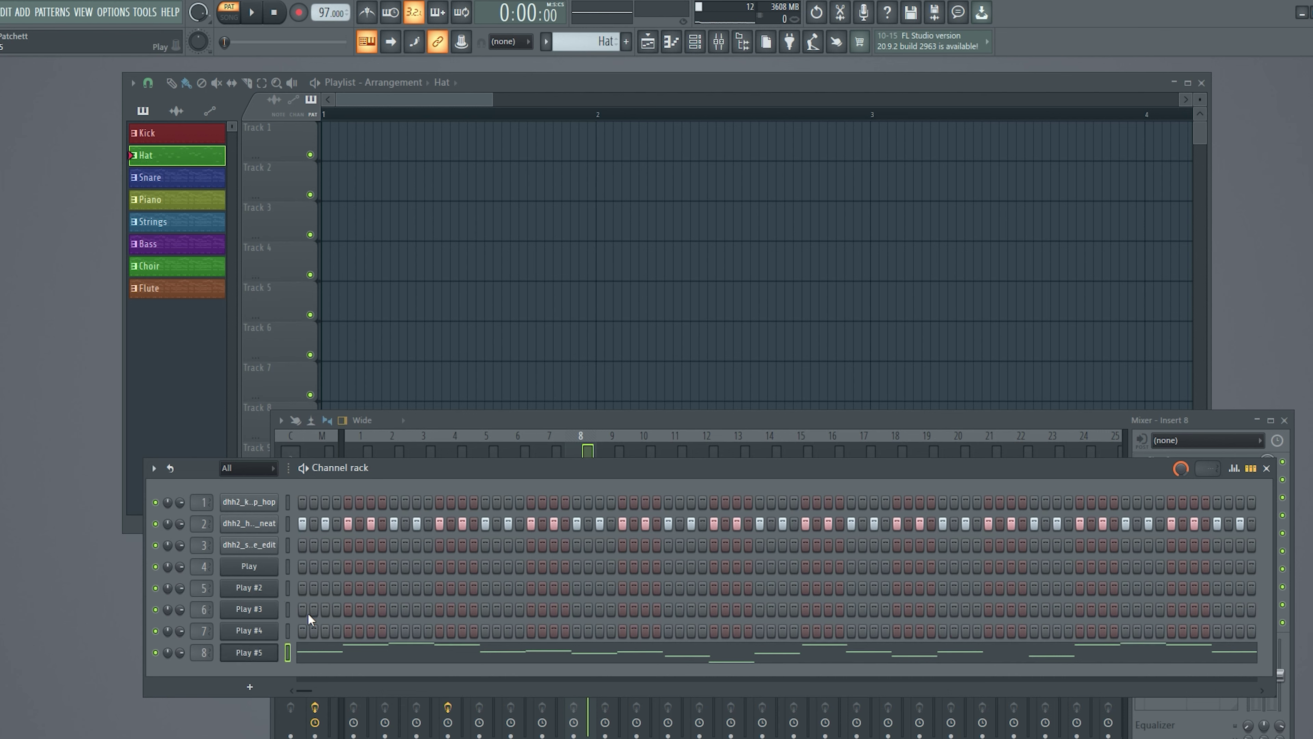
key(ctrl+x)
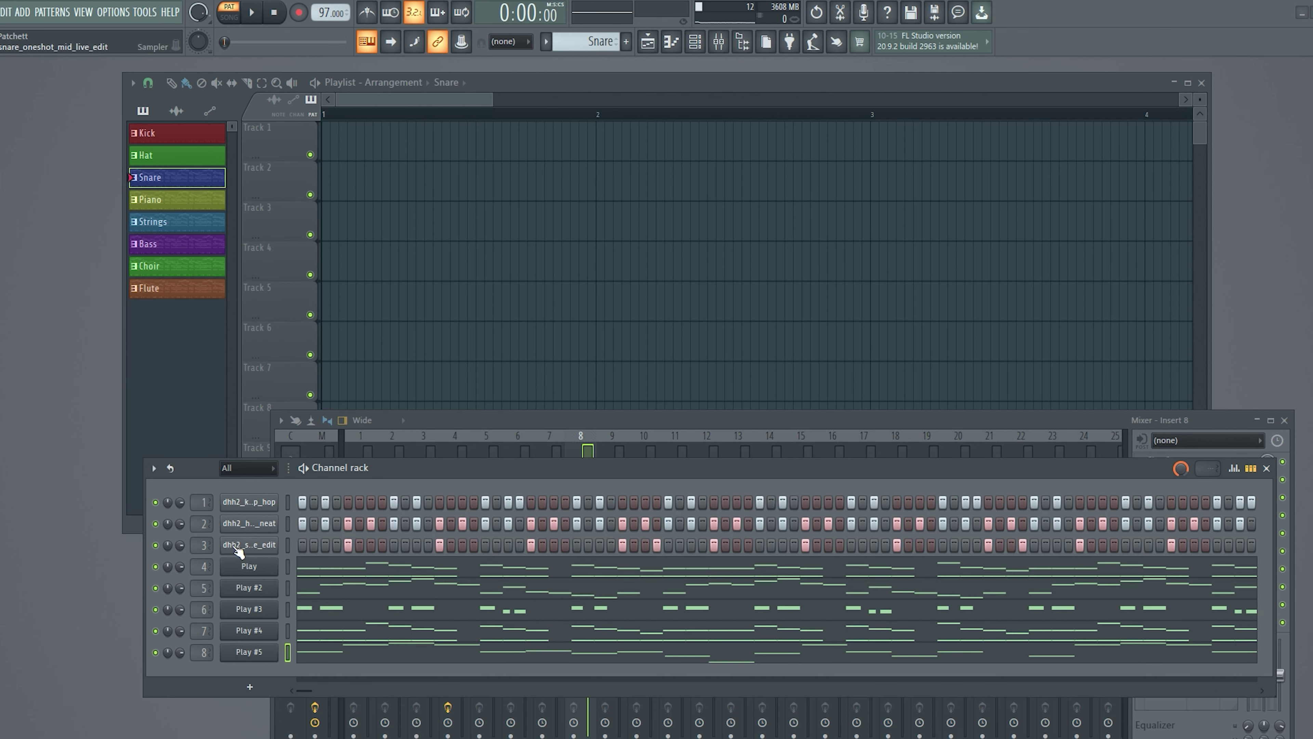
- In the Snare pattern, cut the steps of the kick and hat channels
click(287, 502)
key(ctrl+x)
click(257, 523)
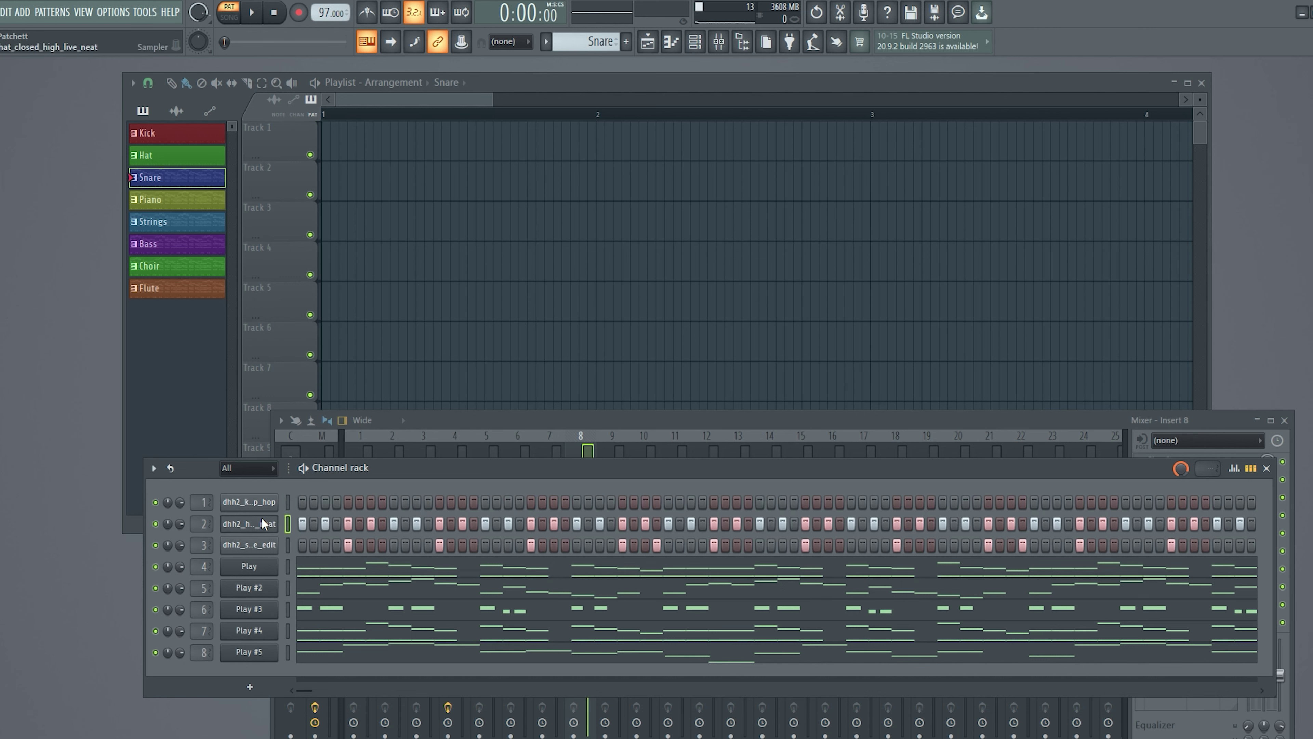
key(ctrl+x)
- Cut the notes of Play through Play #5 from the Snare pattern, leaving only the snare channel
click(288, 568)
key(ctrl+x)
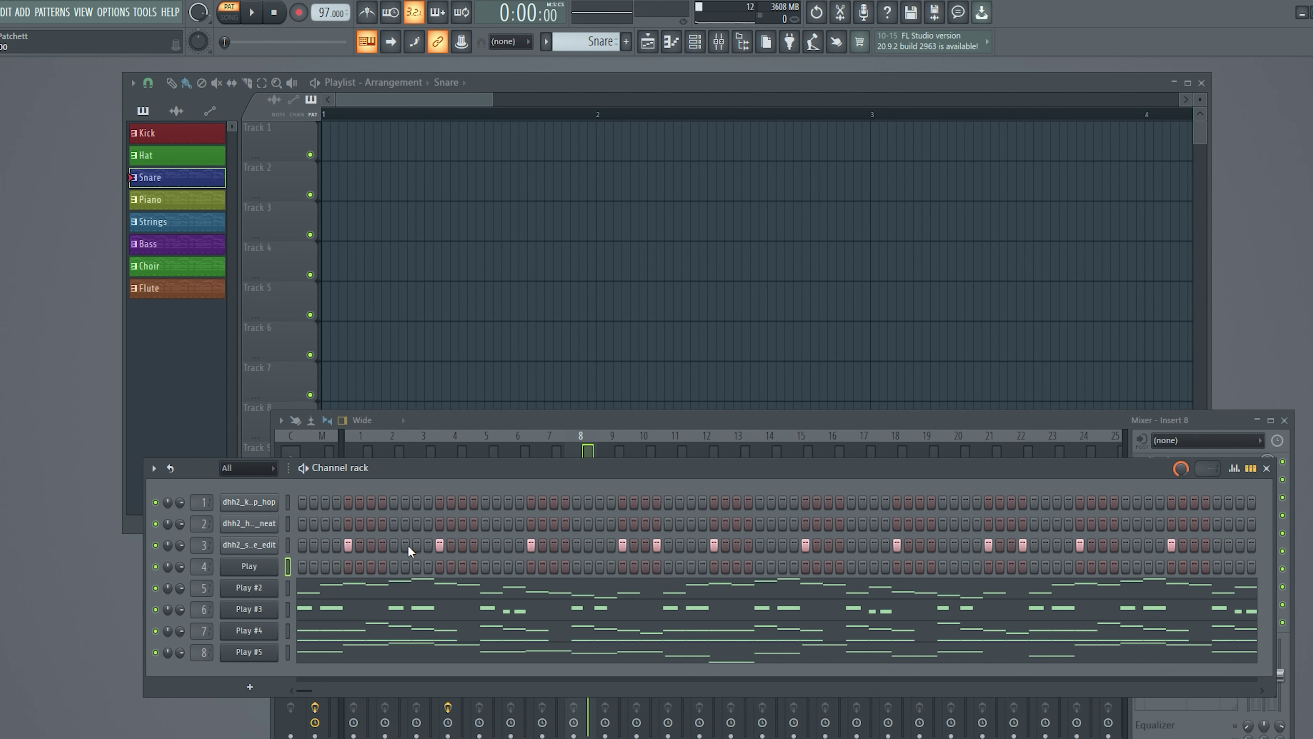
key(ctrl+x)
key(Down)
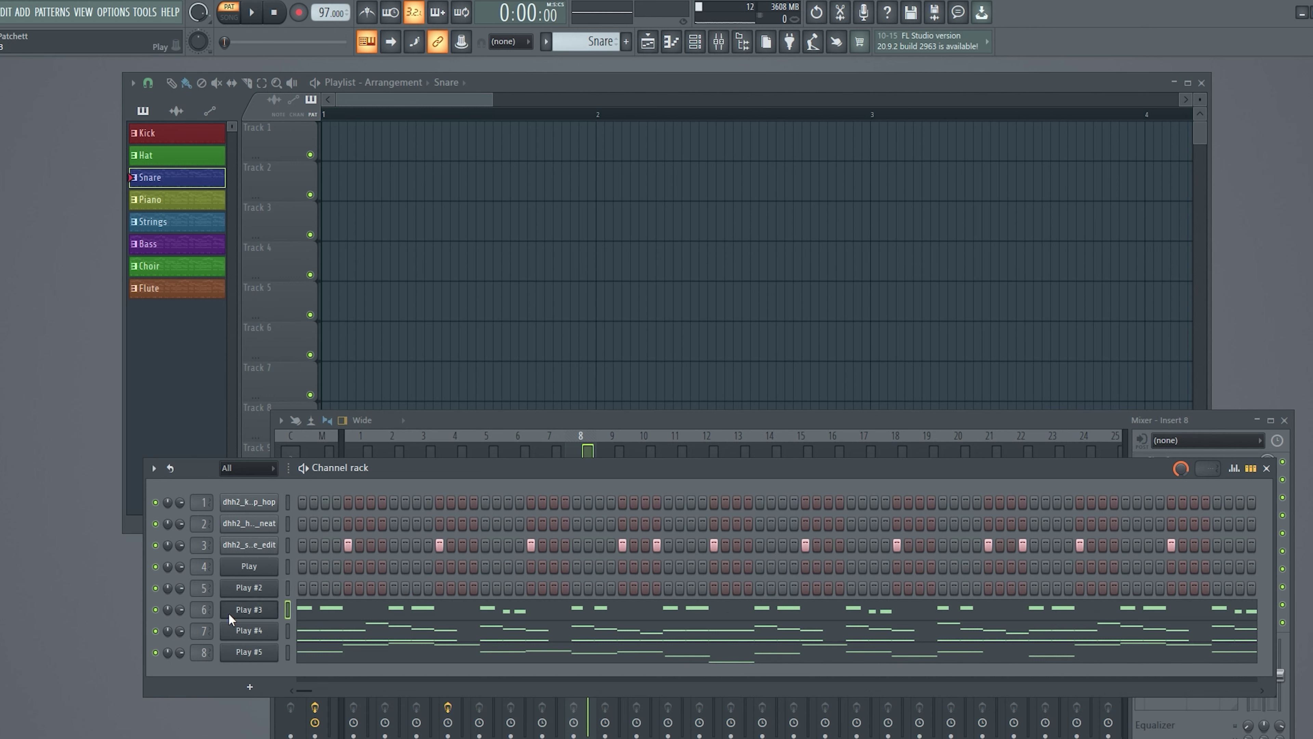
key(ctrl+x)
key(Down)
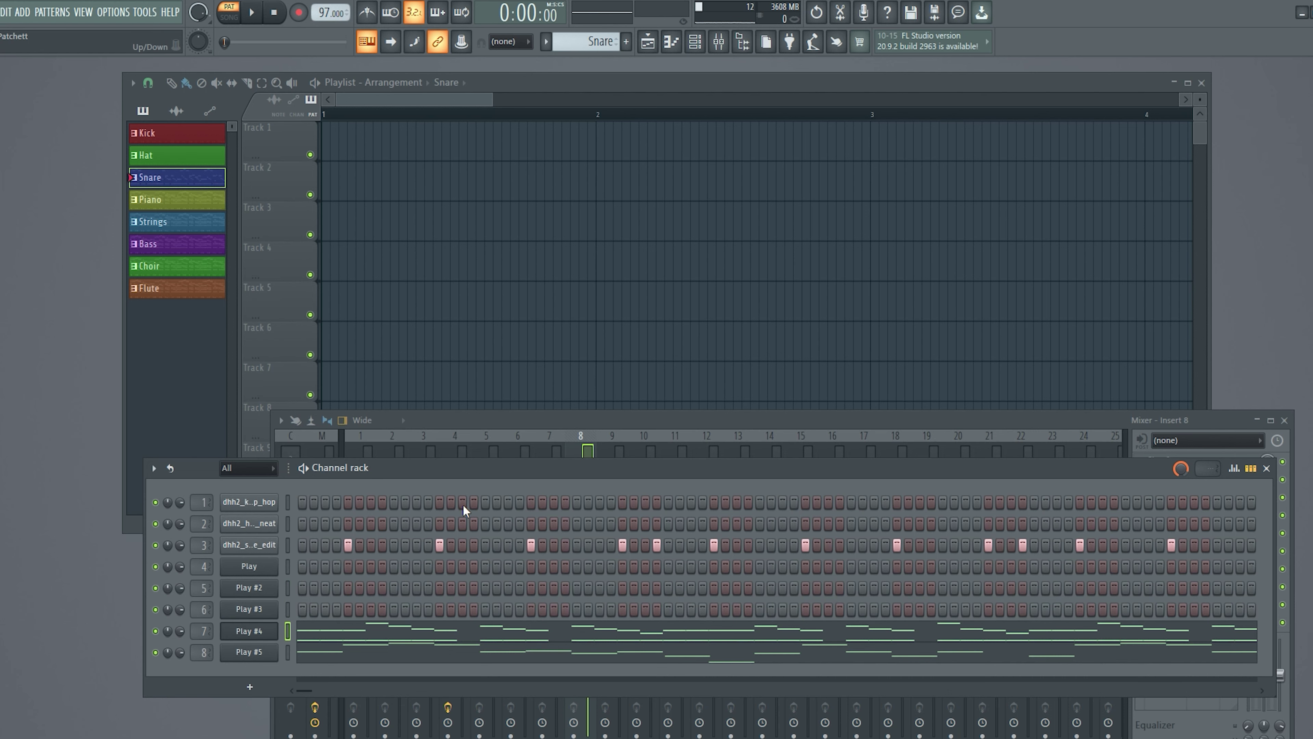
key(ctrl+x)
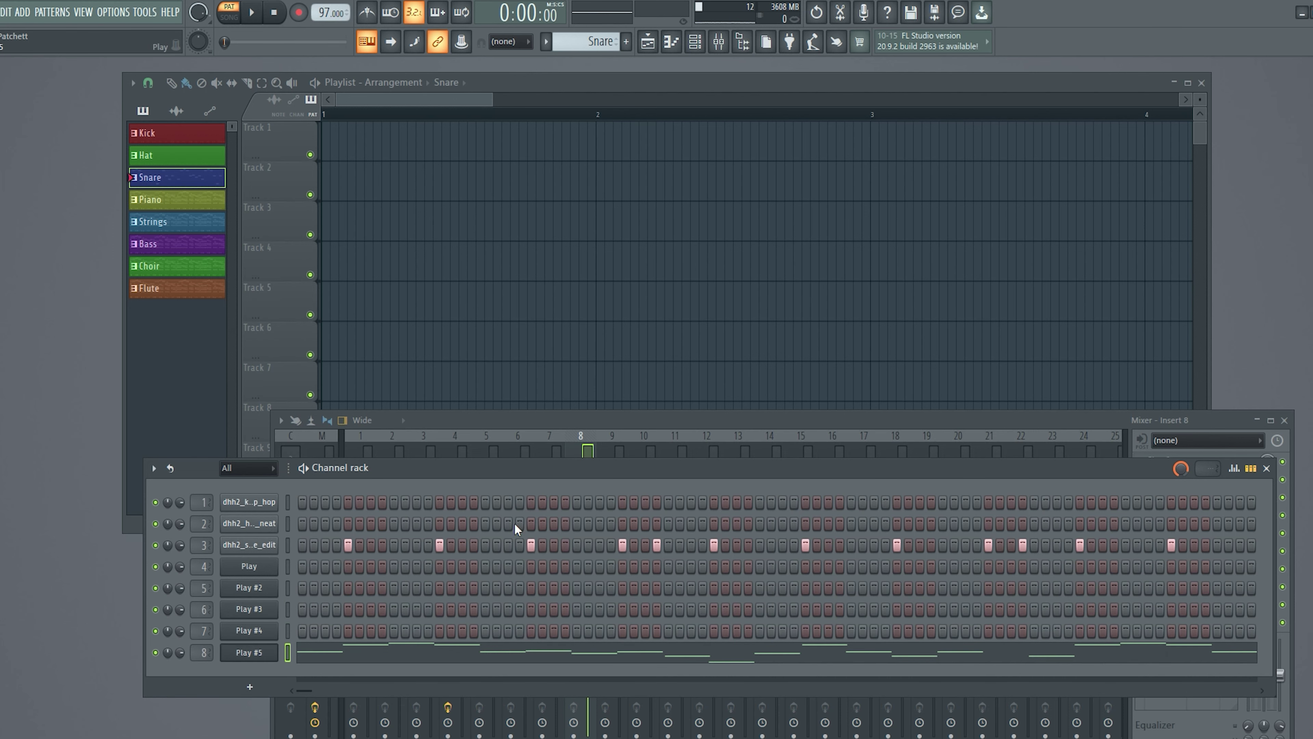
- In the Piano pattern, cut the steps of the snare, hat and kick channels
click(155, 204)
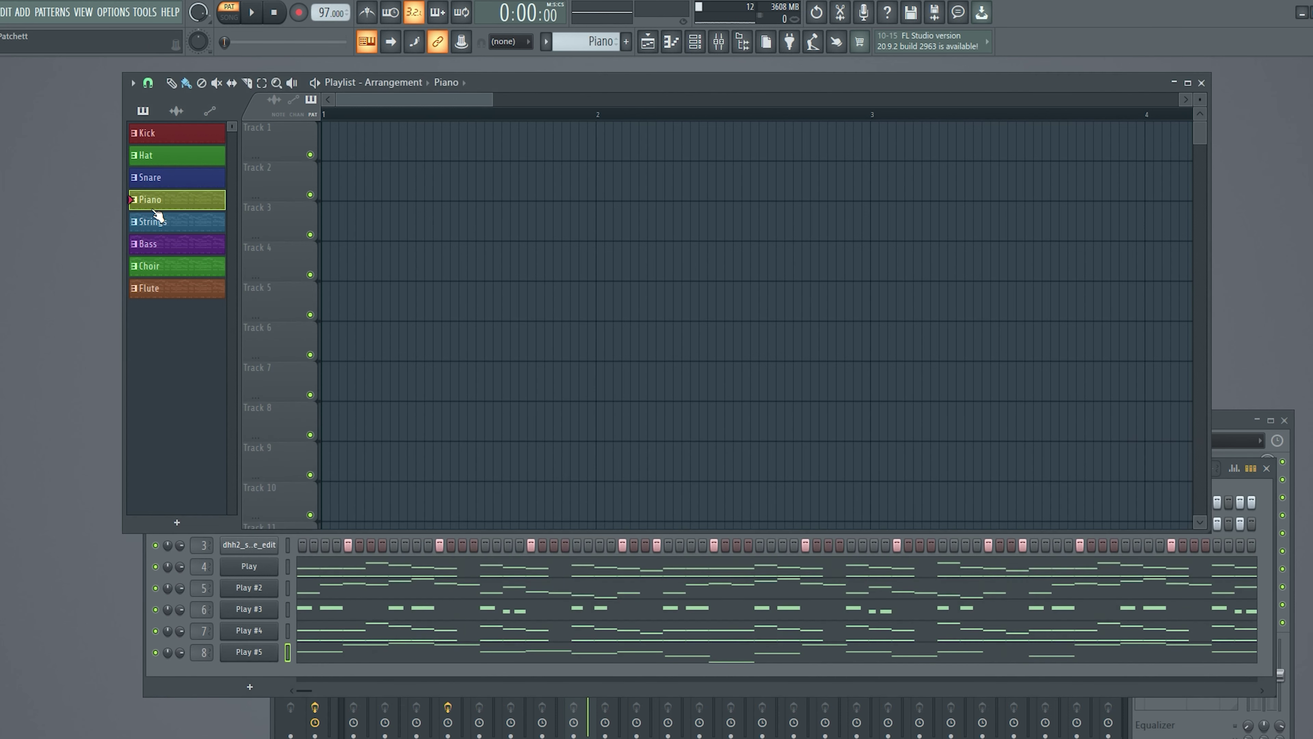
click(184, 687)
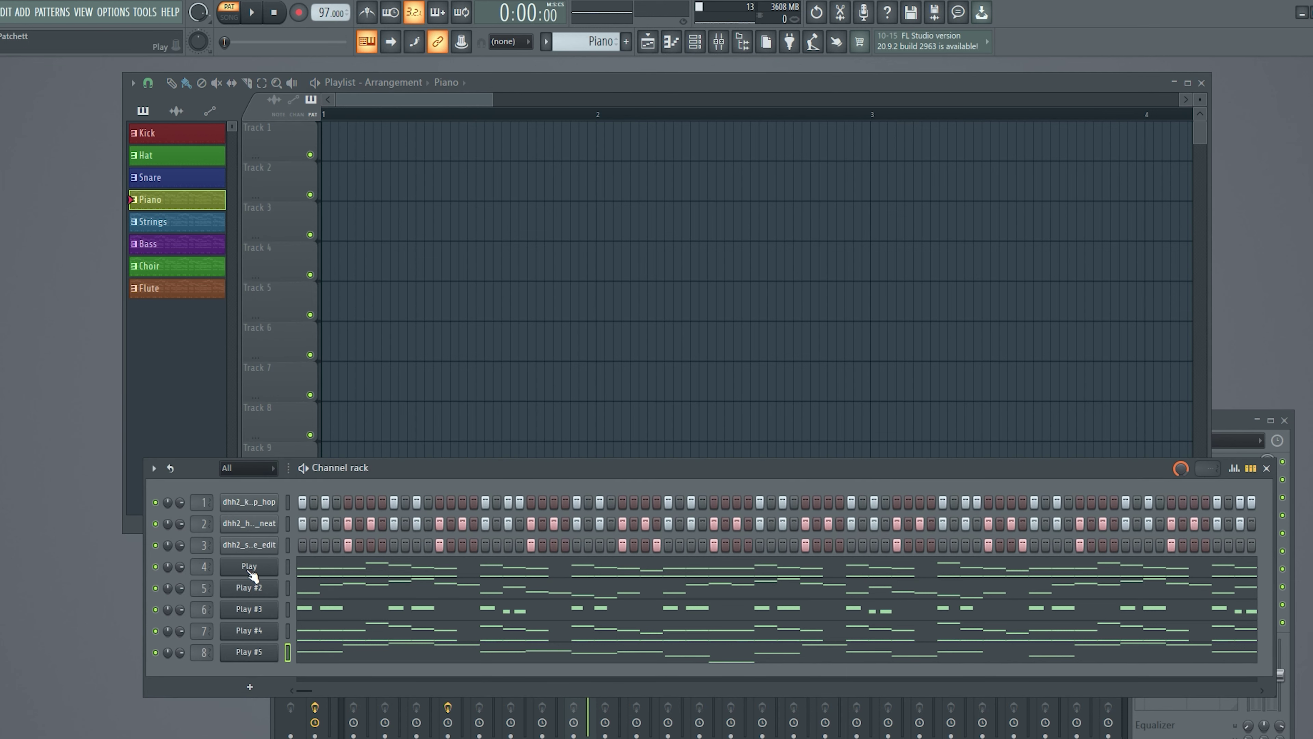
click(247, 547)
key(ctrl+x)
click(233, 527)
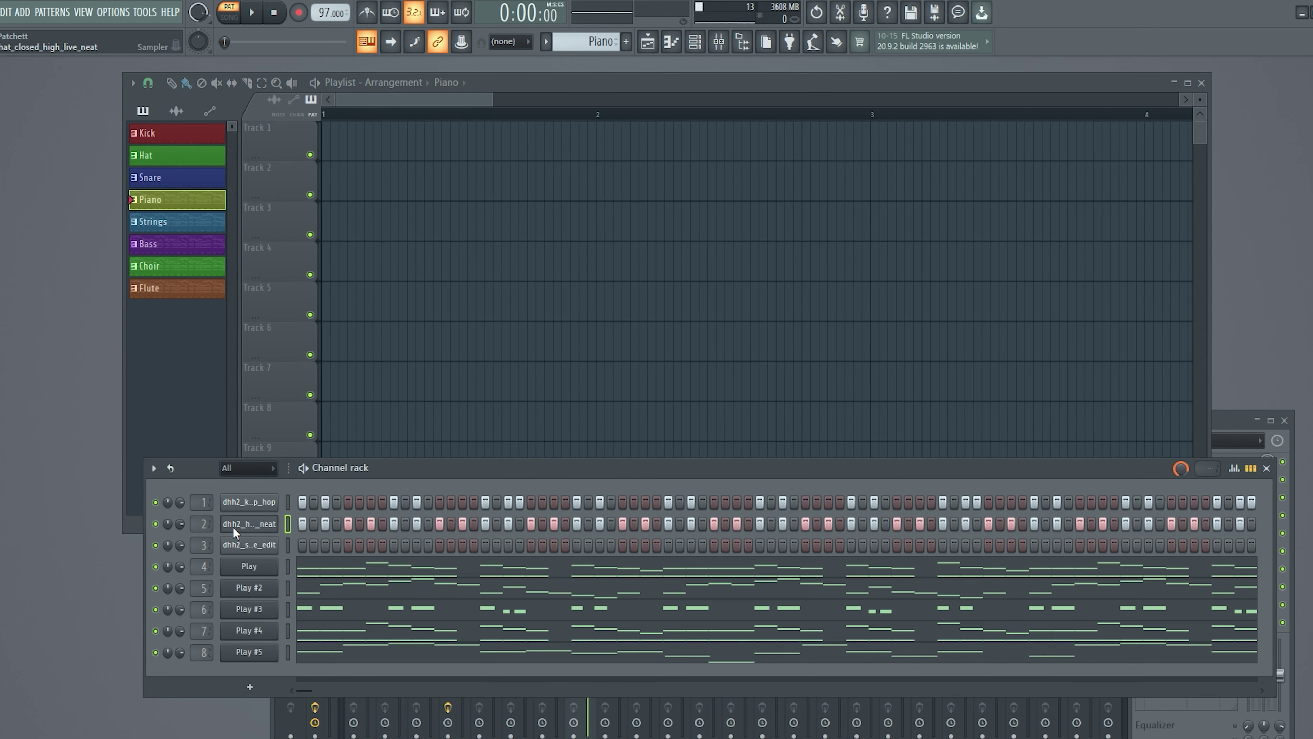
key(ctrl+x)
click(264, 505)
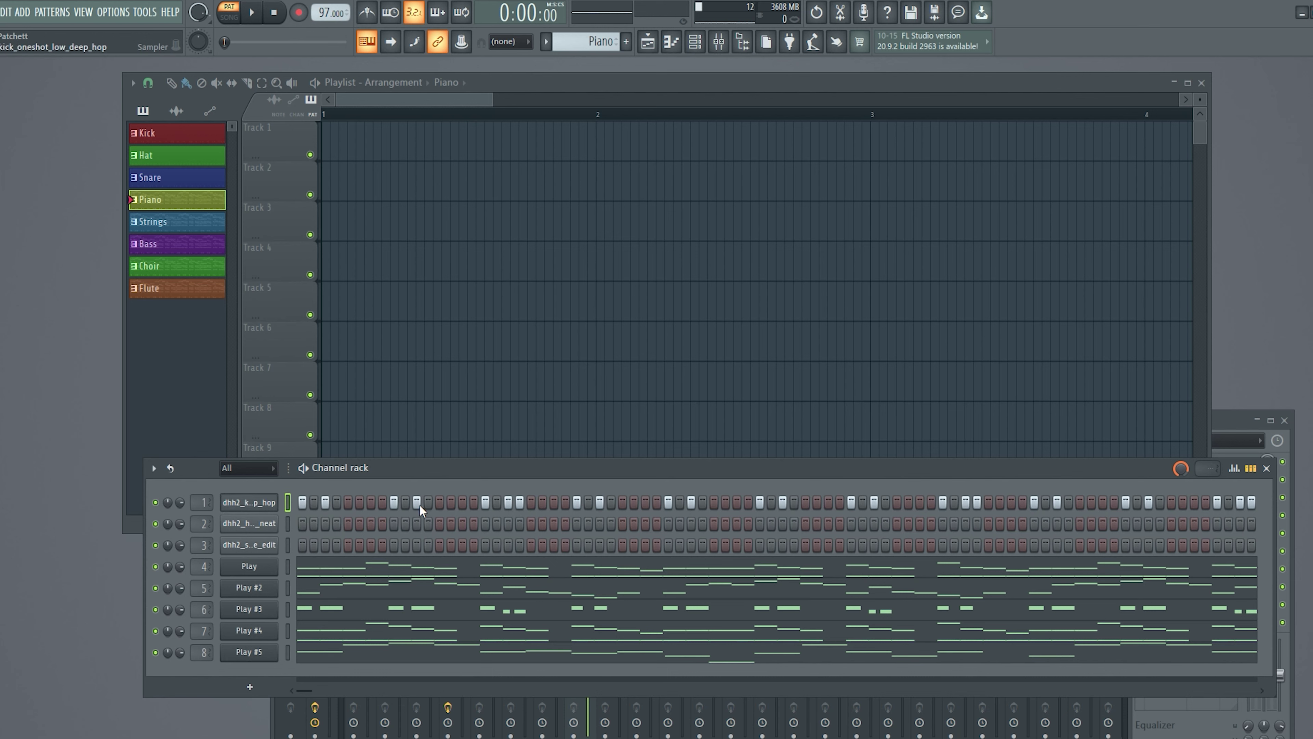
key(ctrl+x)
- Cut the notes of Play #2 through Play #5 from the Piano pattern, leaving only the Play channel
click(245, 590)
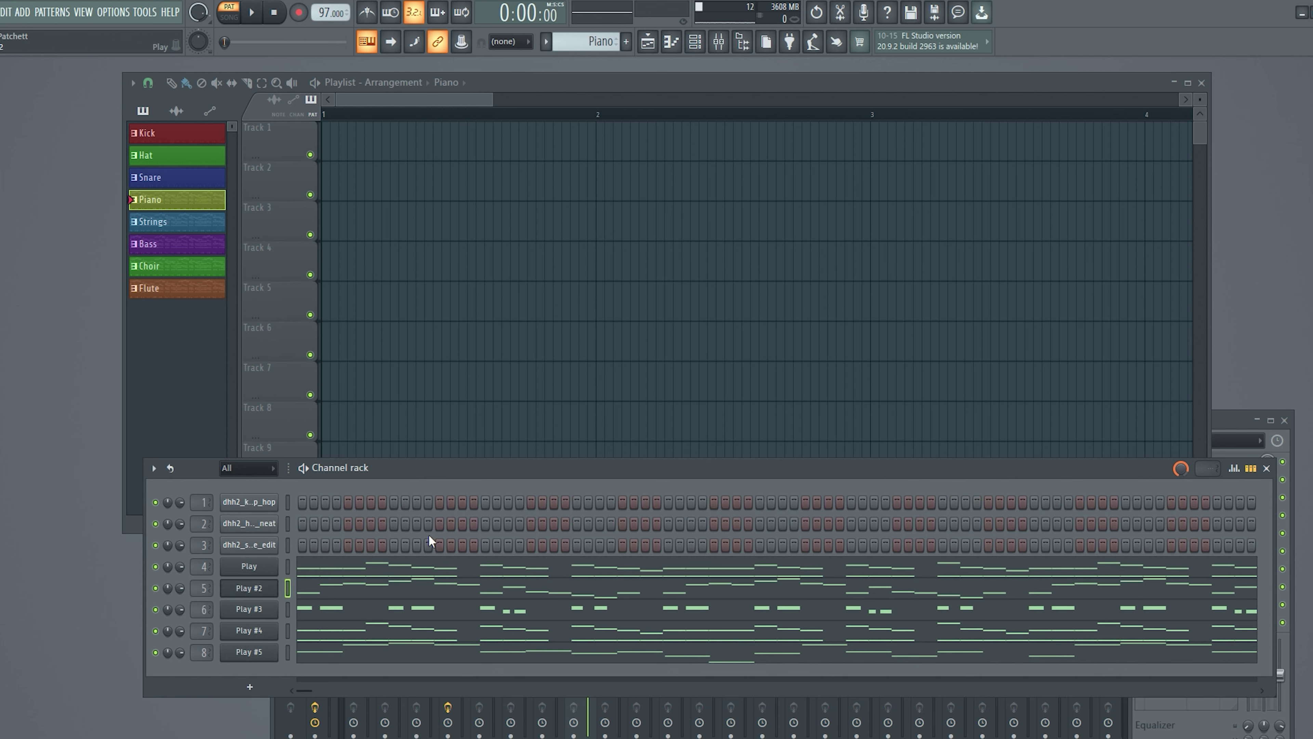
key(ctrl+x)
click(226, 611)
click(230, 631)
key(ctrl+x)
click(262, 649)
key(ctrl+x)
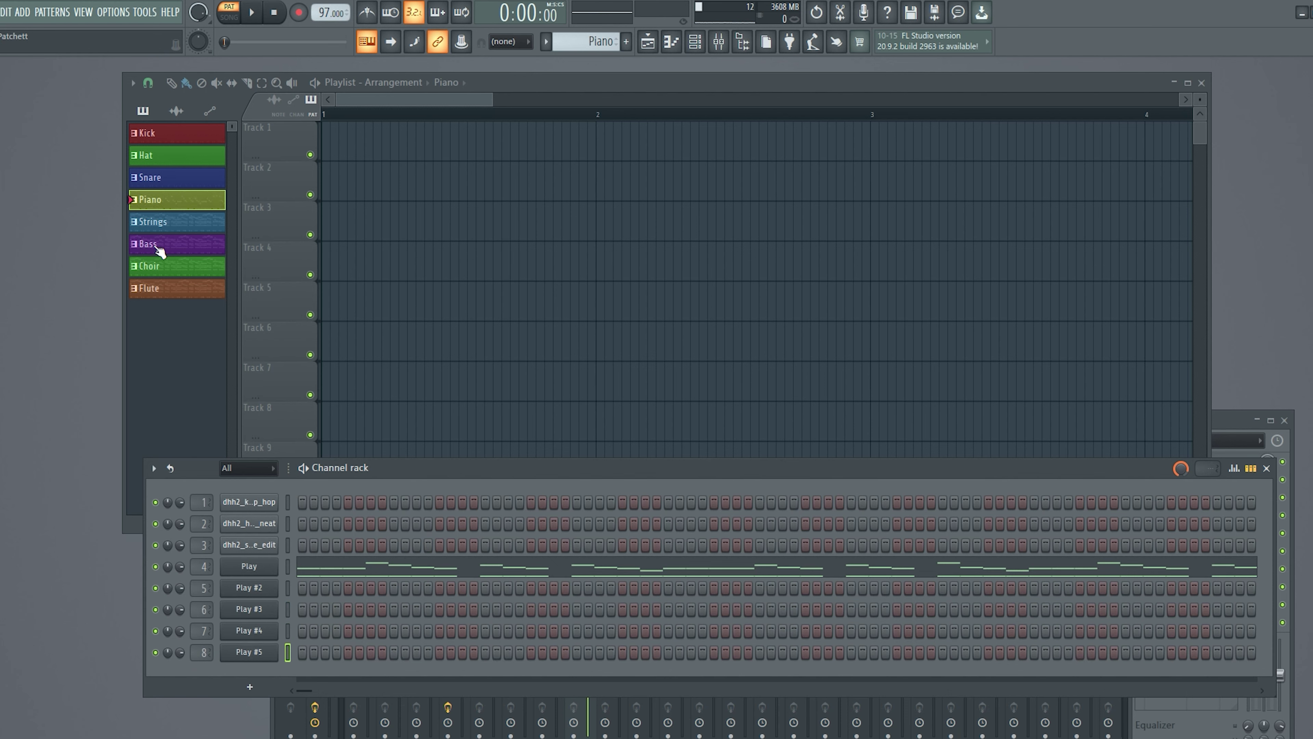
- In the Strings pattern, cut the Play notes and the snare, hat and kick steps
click(156, 226)
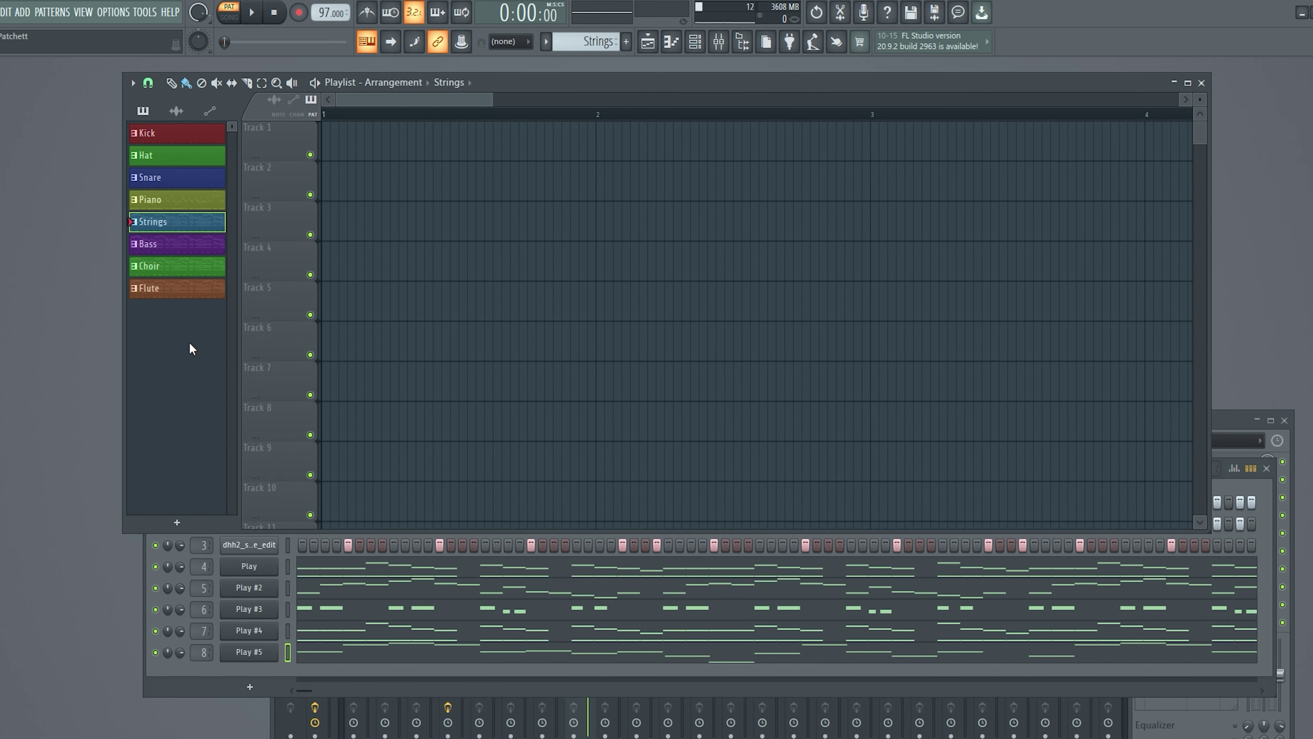
click(249, 566)
click(253, 542)
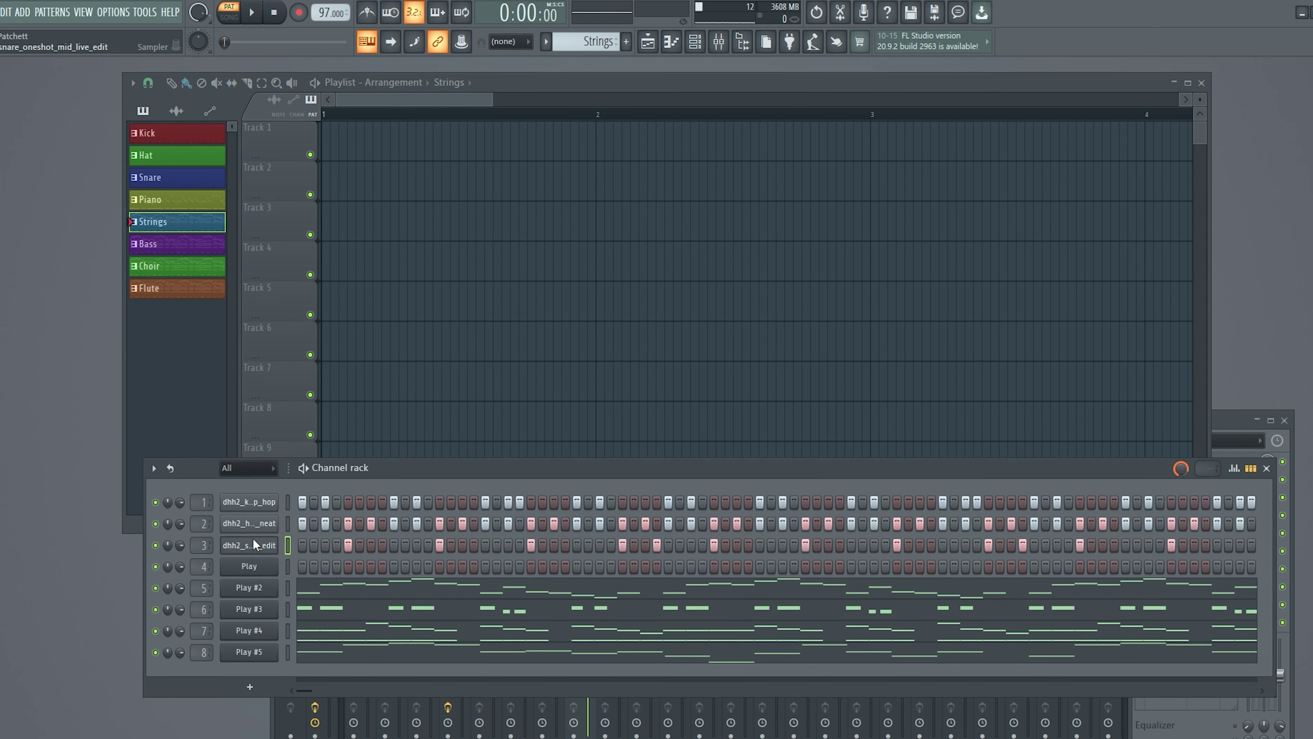
key(ctrl+x)
click(265, 527)
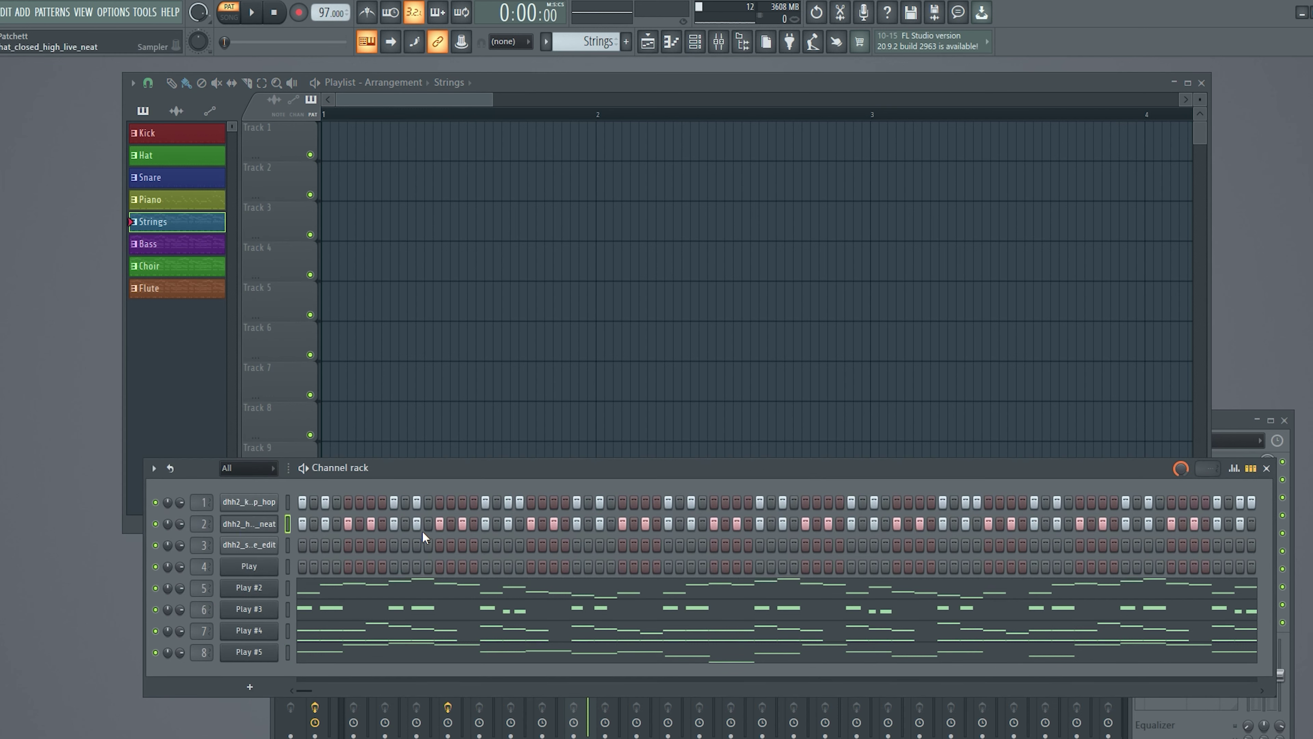
key(ctrl+x)
click(233, 503)
key(ctrl+x)
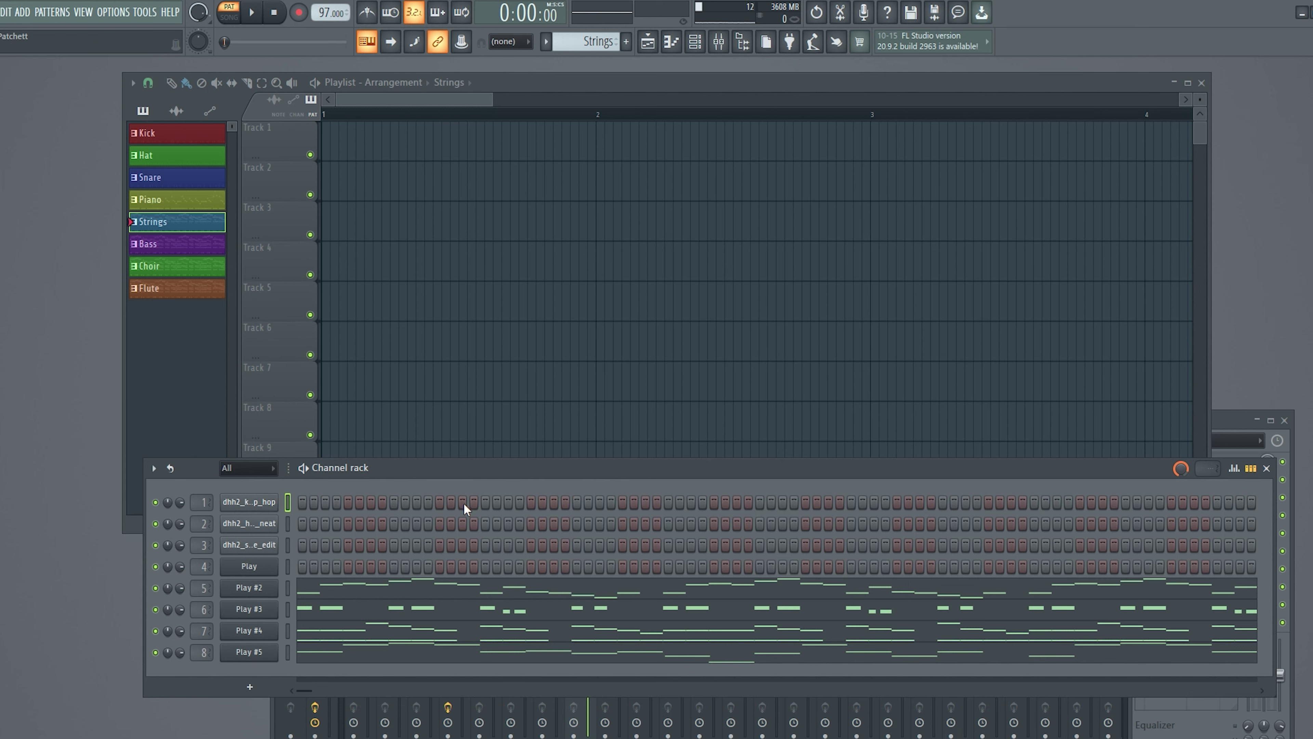
- Cut the notes of Play #3, Play #4 and Play #5 from the Strings pattern, leaving only Play #2
click(262, 611)
key(ctrl+x)
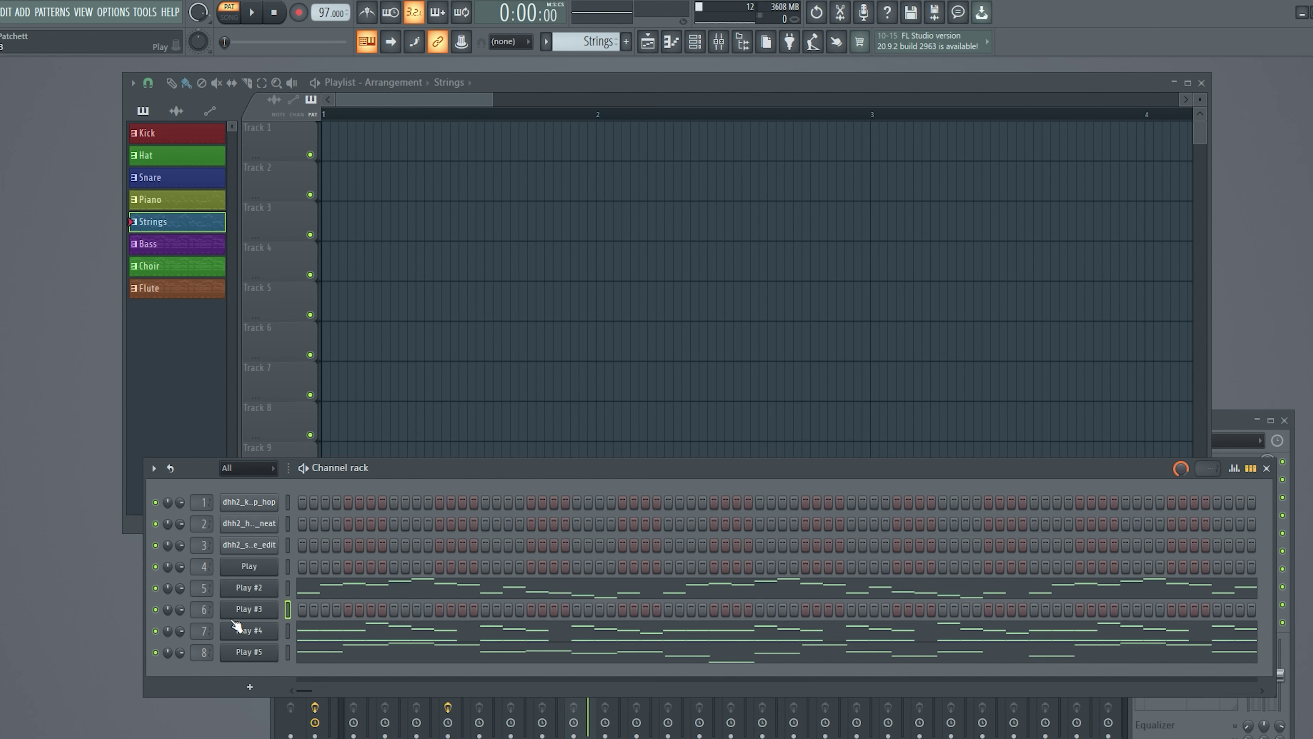
key(ctrl+x)
click(253, 656)
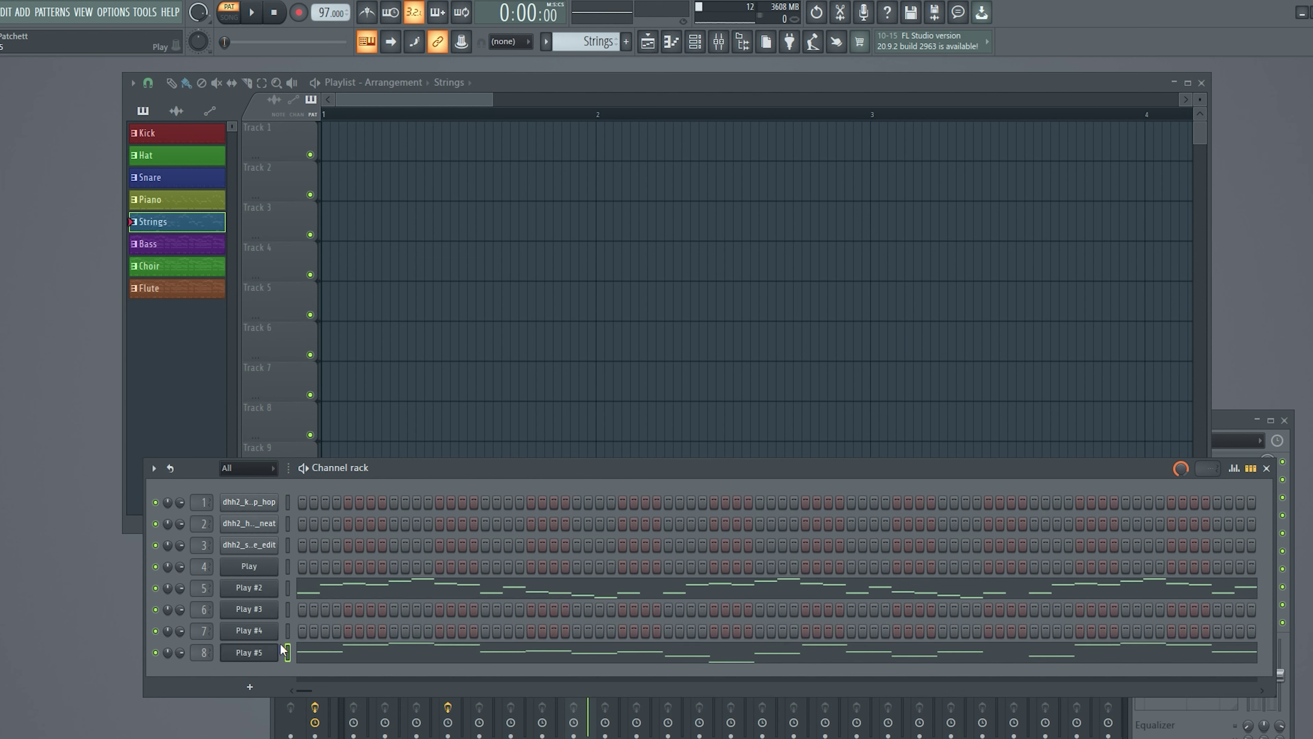
- In the Bass pattern, cut the notes of Play #2 and Play and the snare, hat and kick steps
click(170, 250)
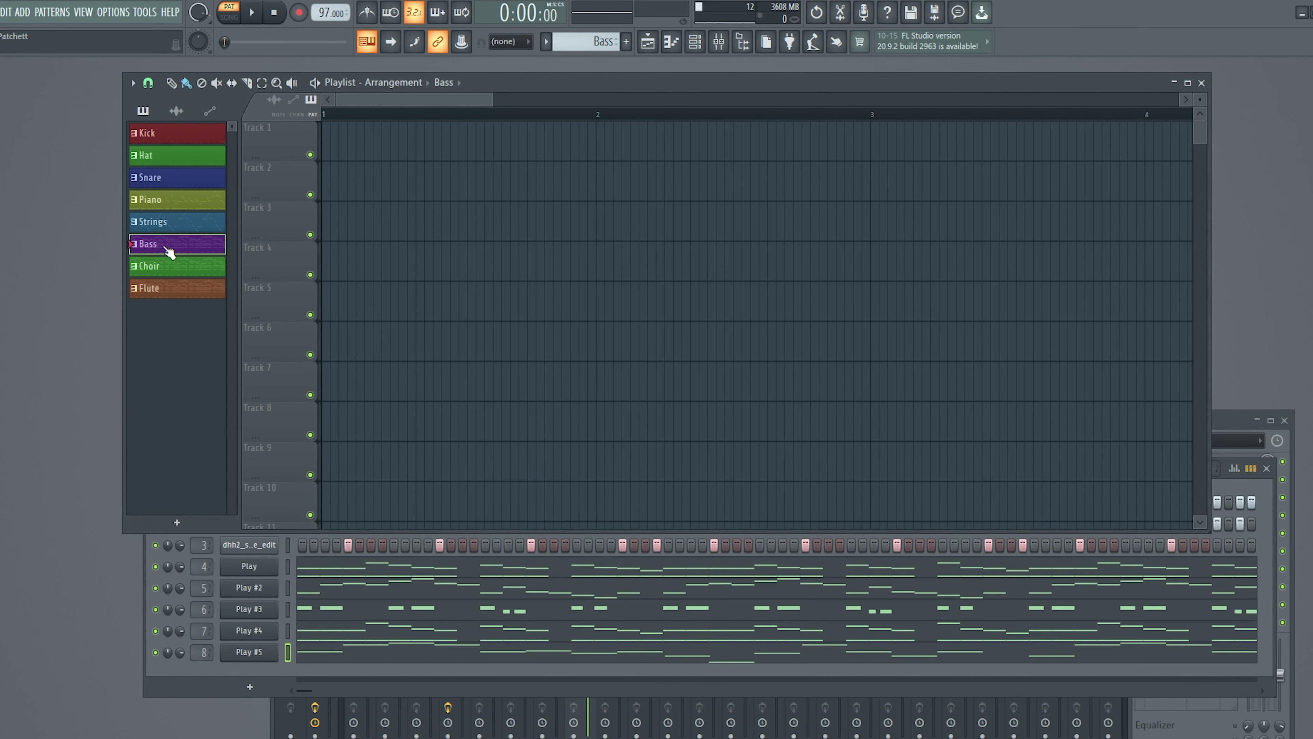
click(256, 588)
key(ctrl+x)
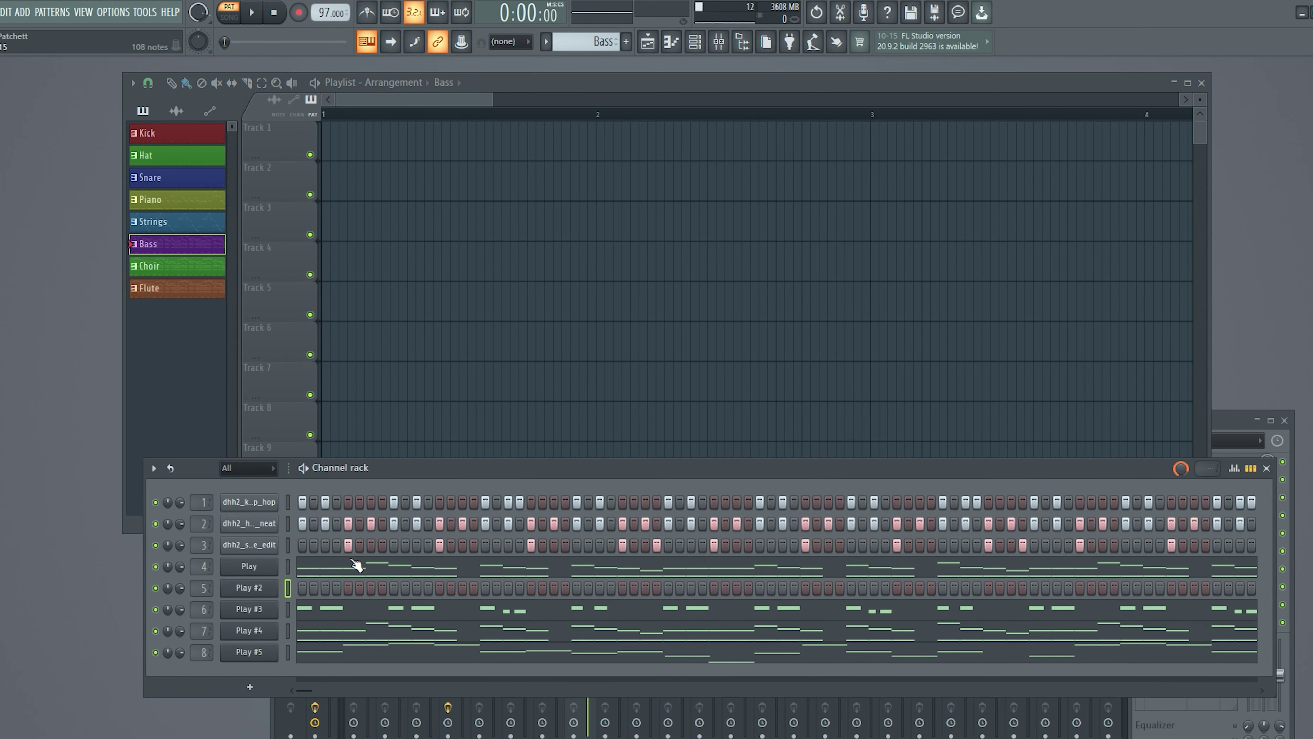
key(ctrl+z)
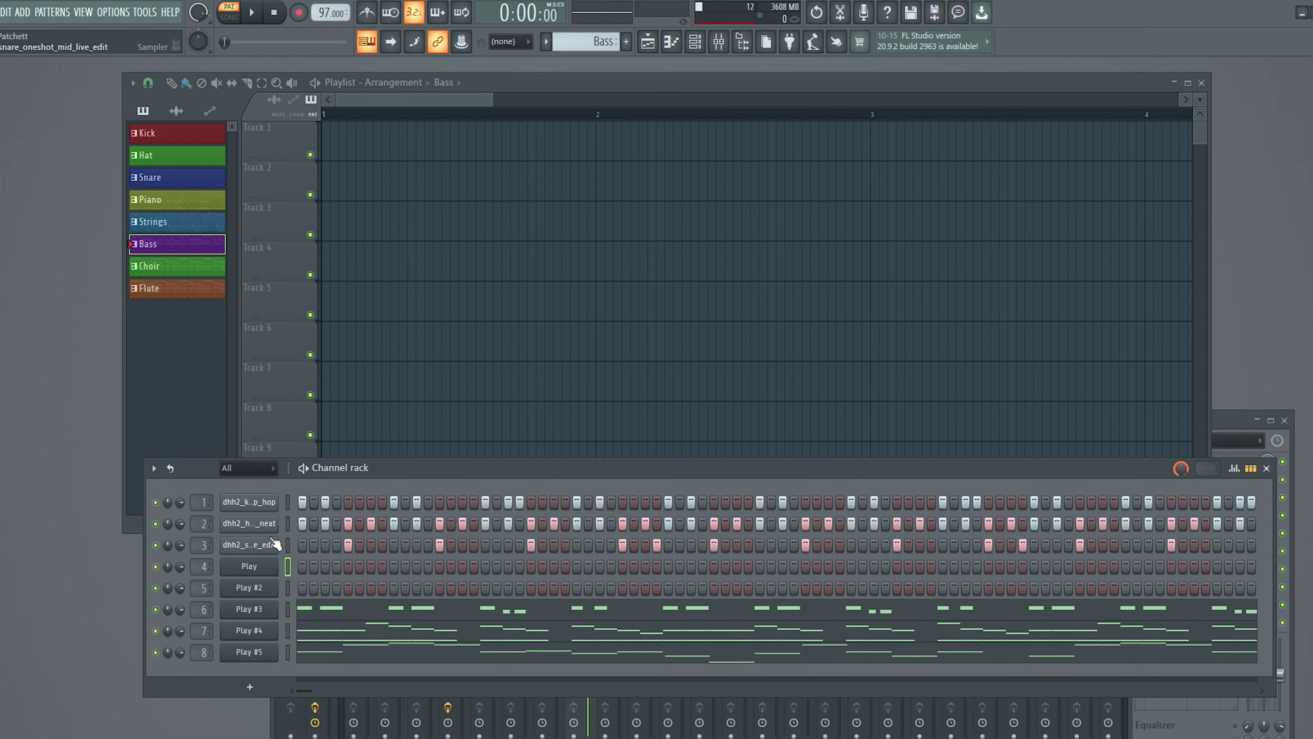
key(ctrl+x)
click(288, 524)
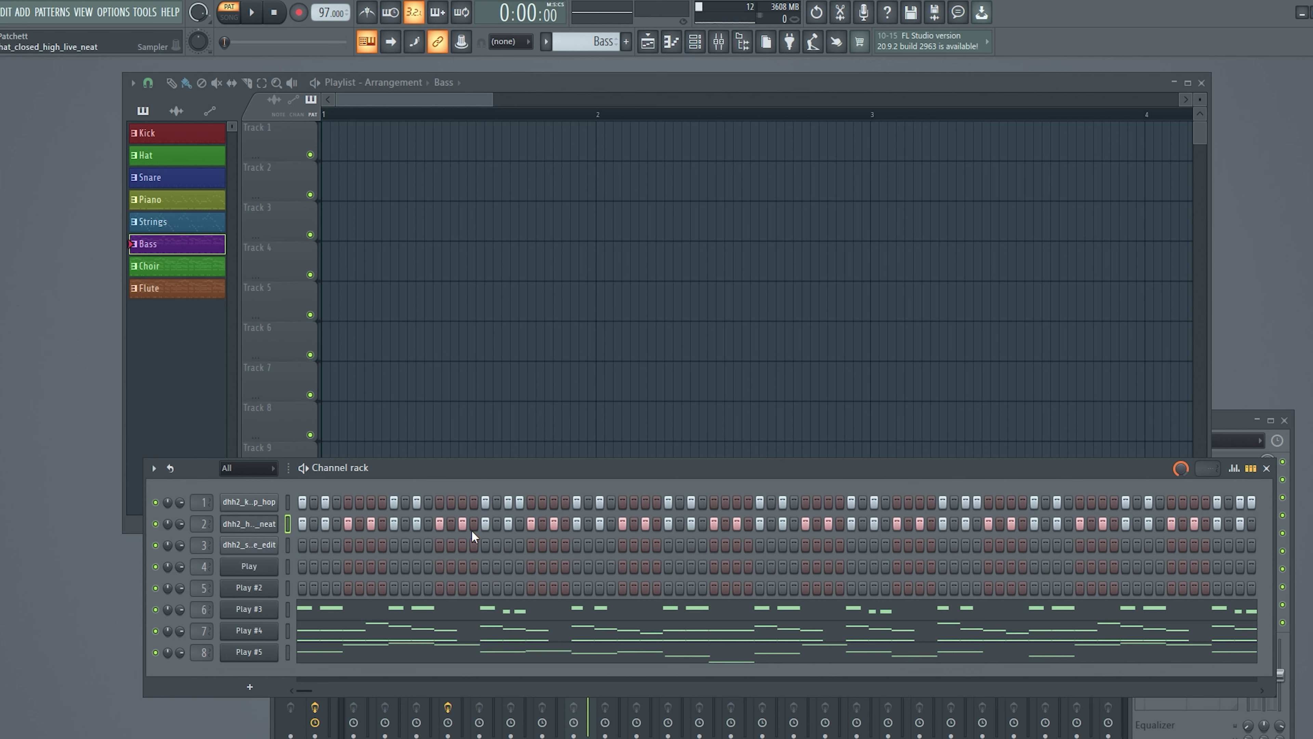
key(ctrl+x)
key(ctrl+z)
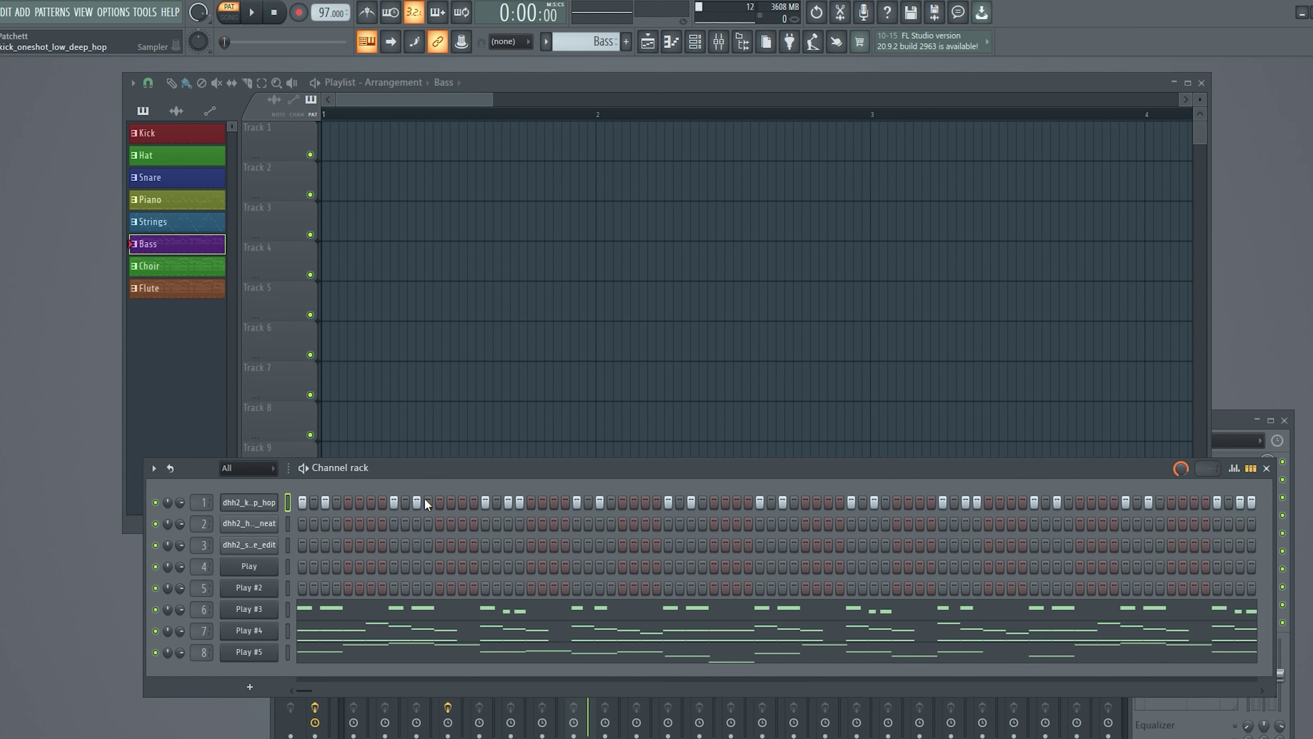
key(ctrl+z)
- Cut the notes of Play #4 and Play #5 from the Bass pattern, leaving only Play #3
click(252, 630)
key(ctrl+z)
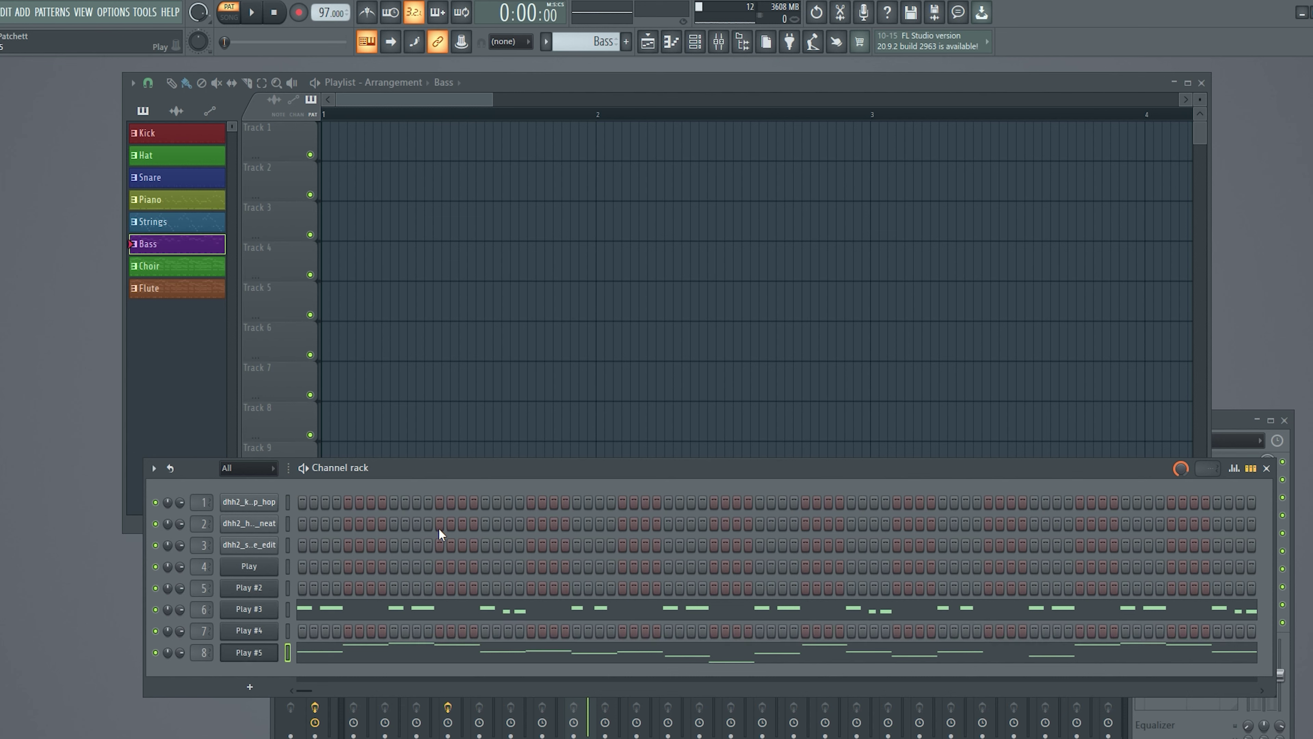
key(ctrl+z)
- In the Choir pattern, cut the notes of Play #3, Play #2 and Play
click(161, 268)
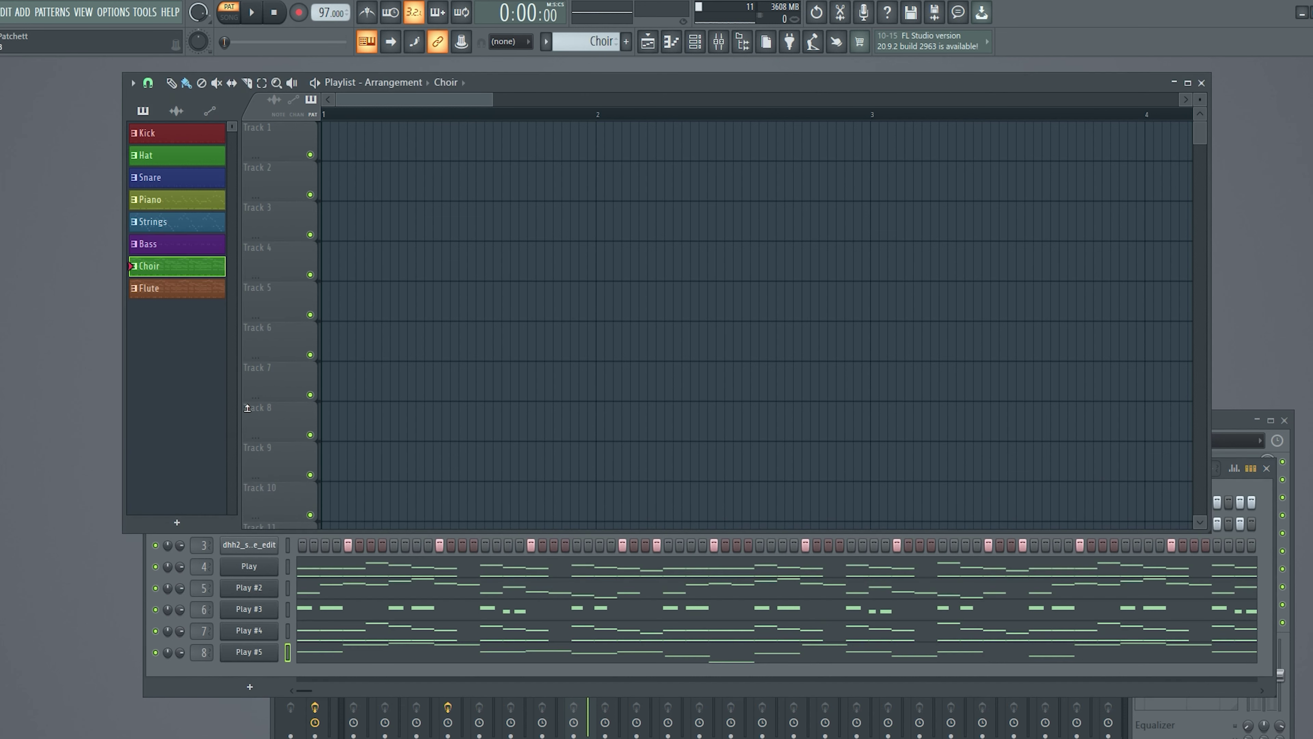
click(251, 603)
key(ctrl+x)
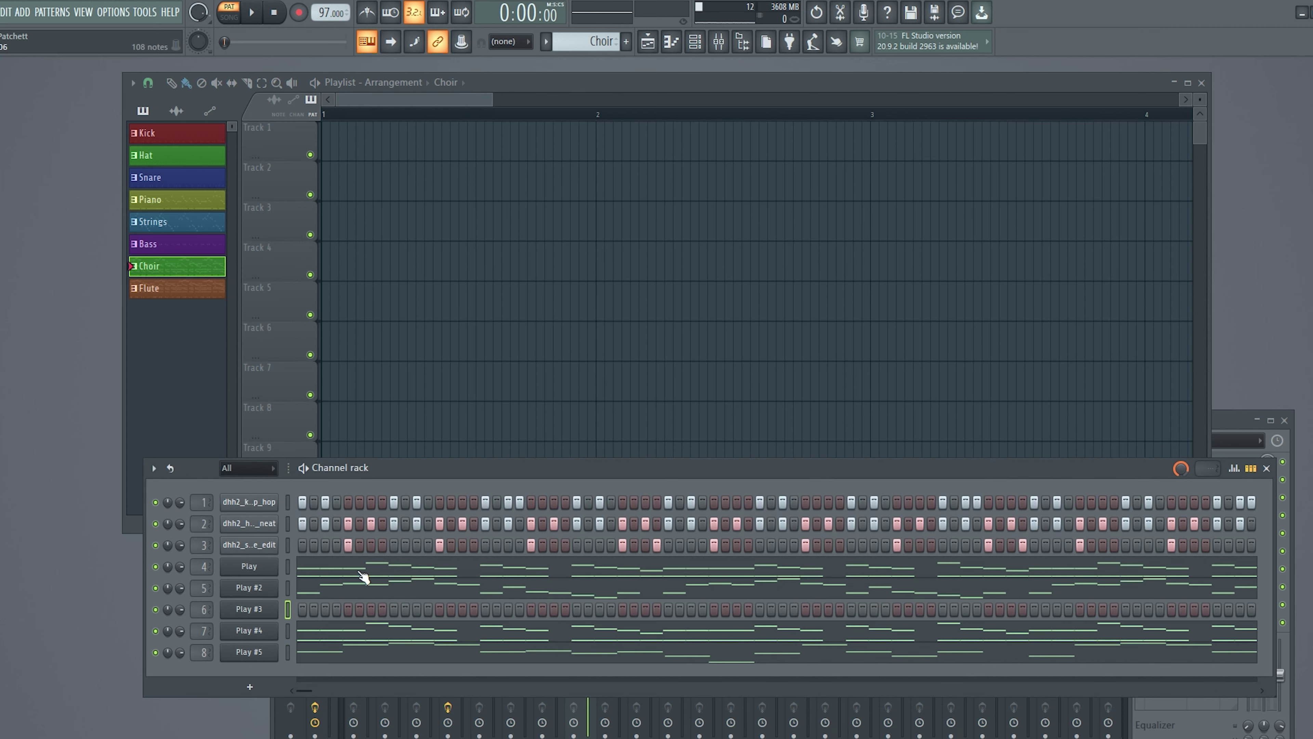
key(F7)
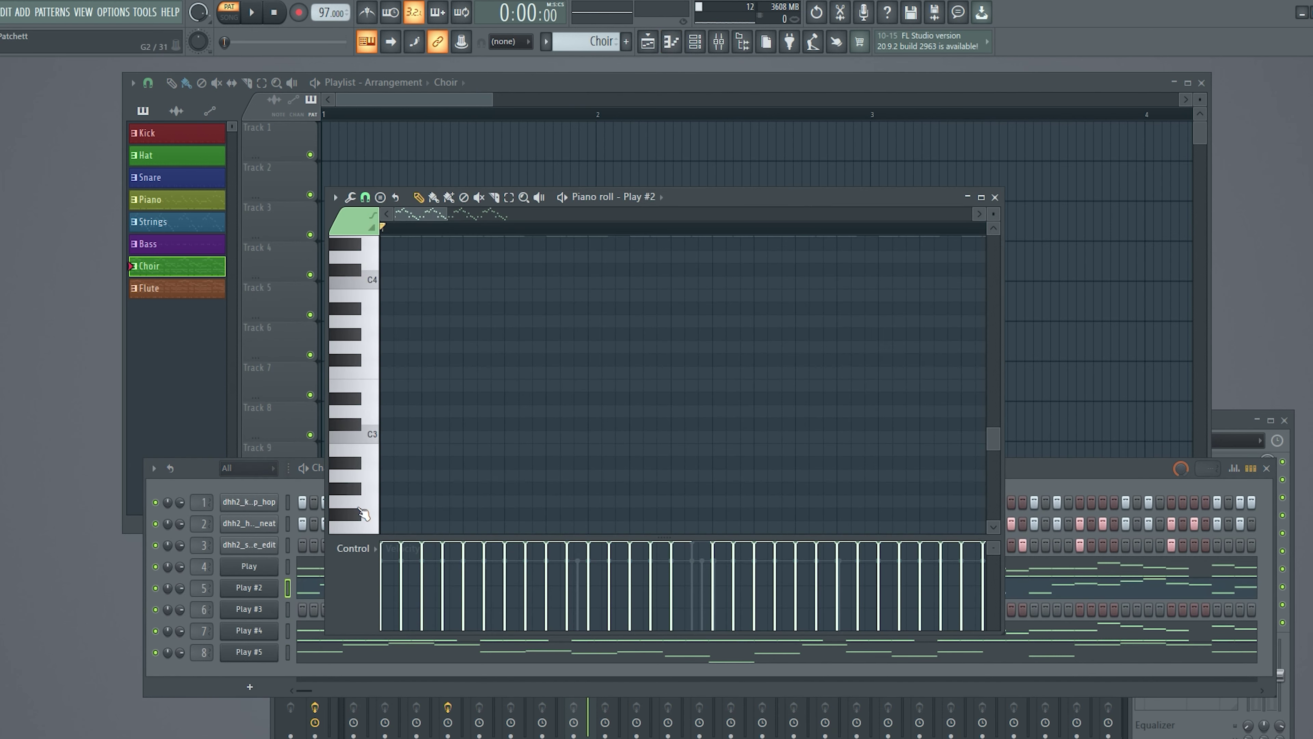
click(995, 197)
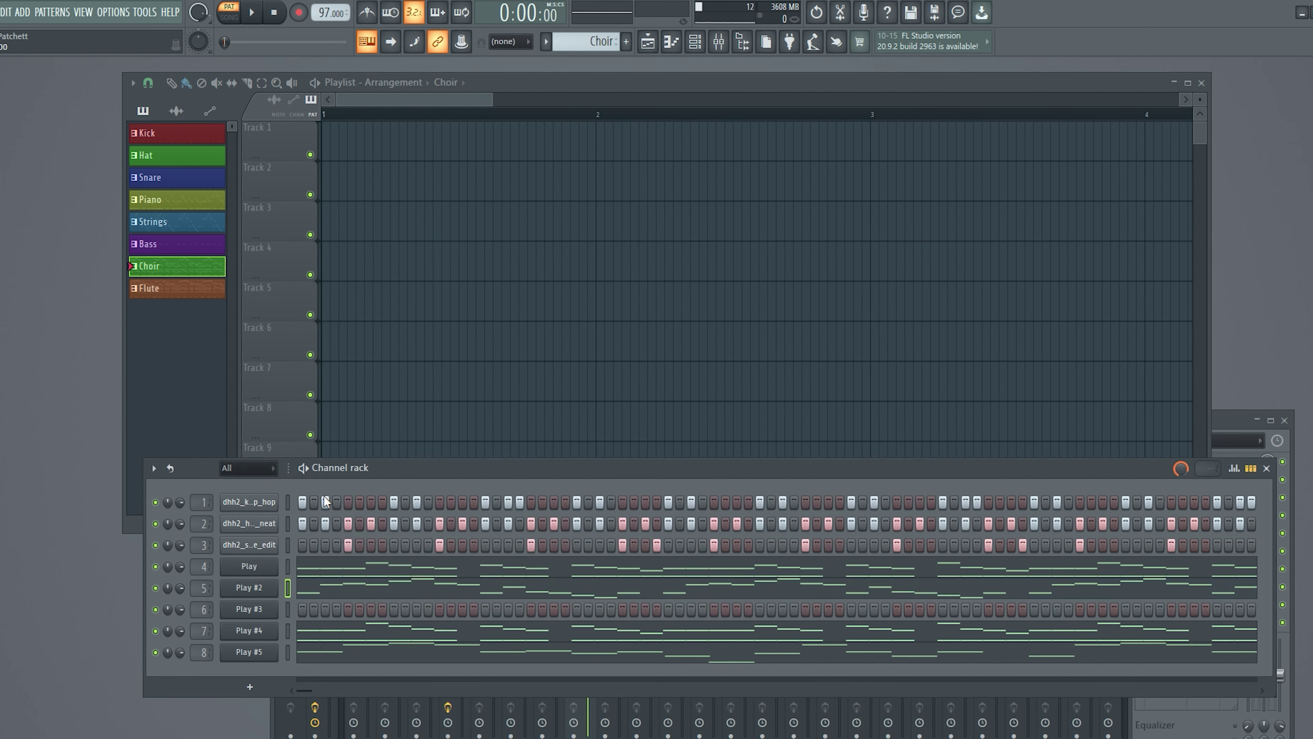
key(ctrl+x)
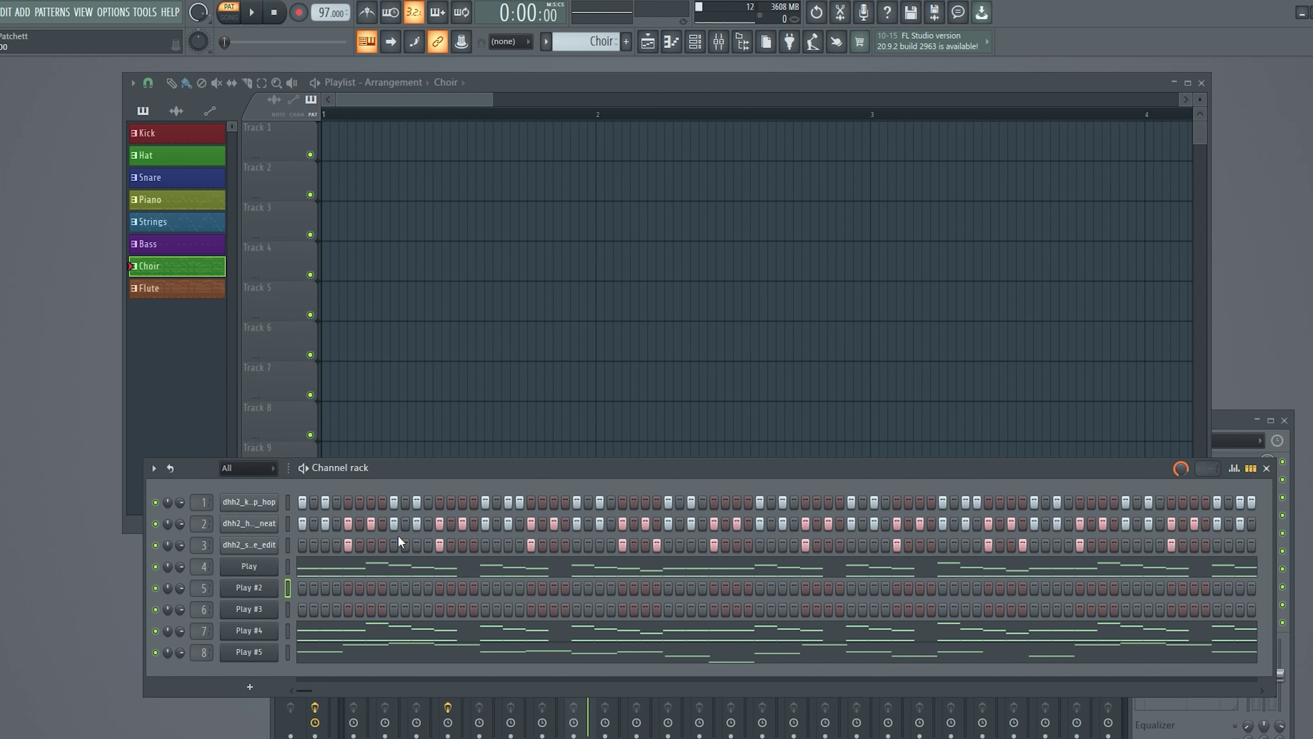
key(ctrl+x)
- Cut the snare, hat and kick steps and the Play #5 notes from the Choir pattern, leaving only Play #4
click(288, 543)
key(ctrl+x)
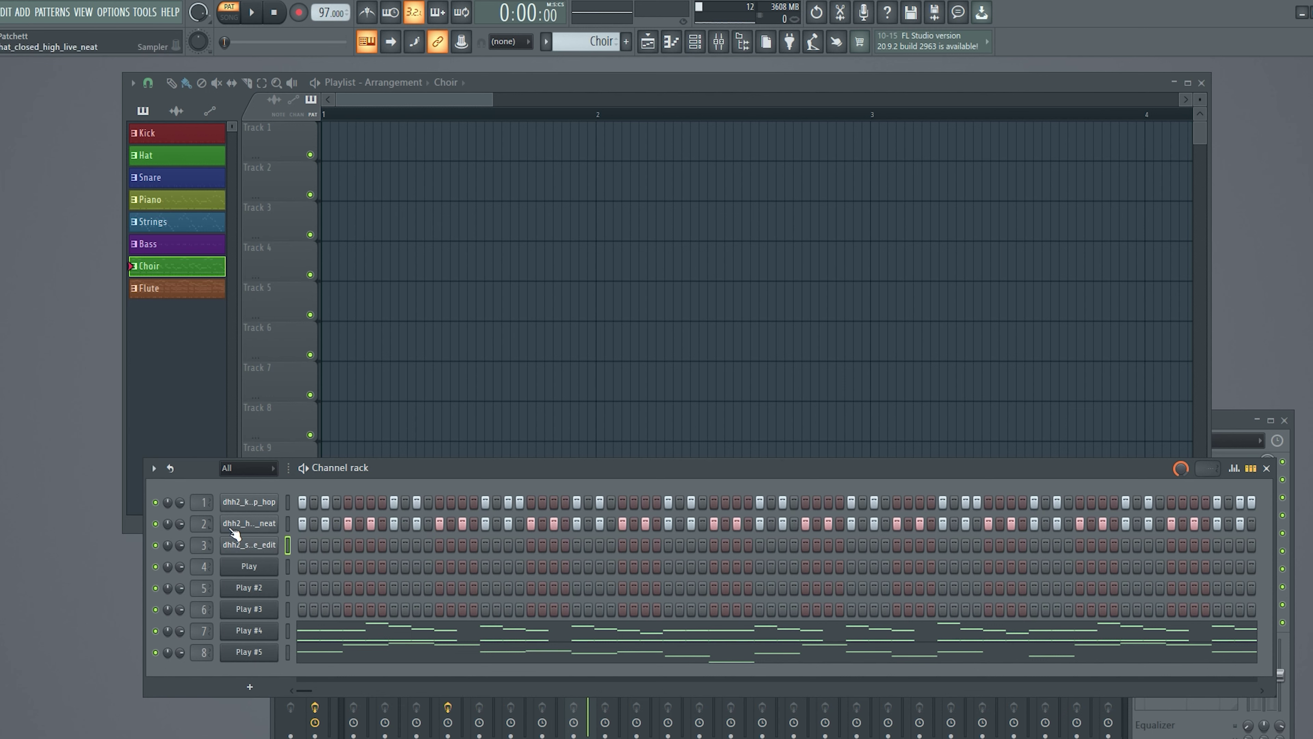
key(ctrl+x)
click(288, 502)
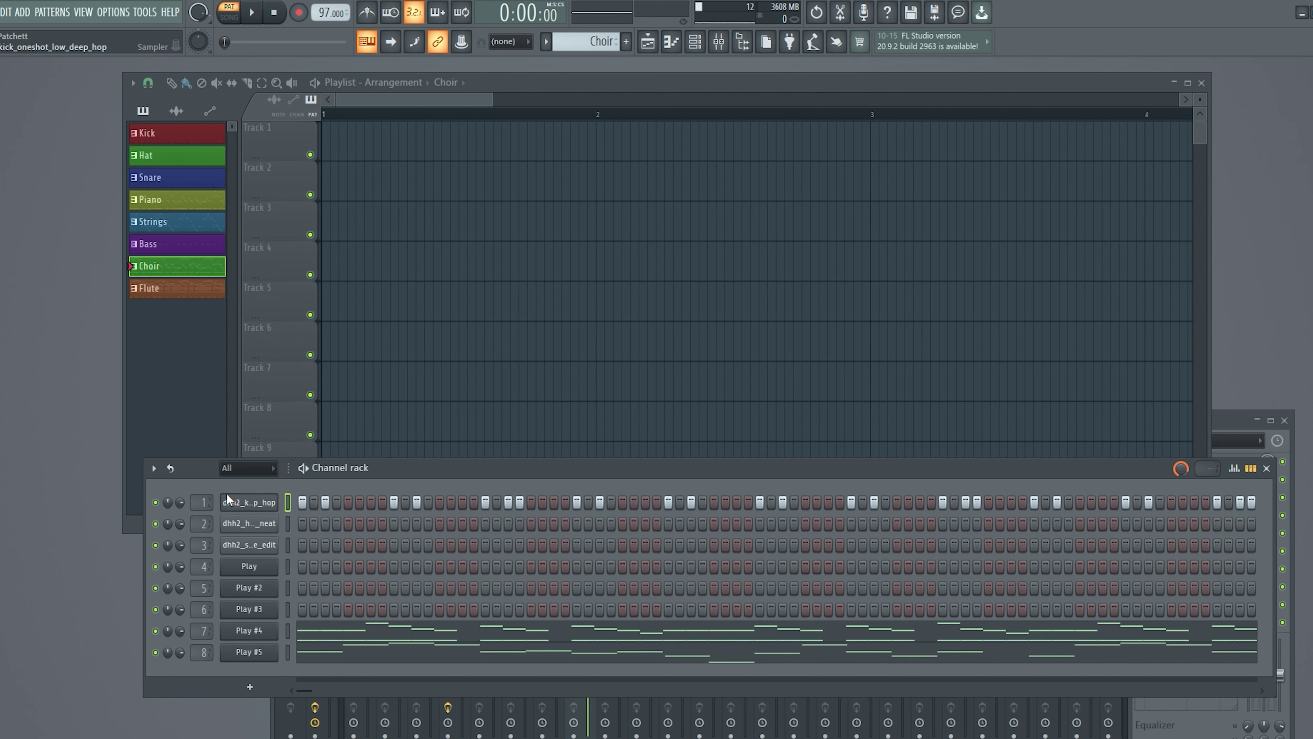
key(ctrl+x)
click(288, 652)
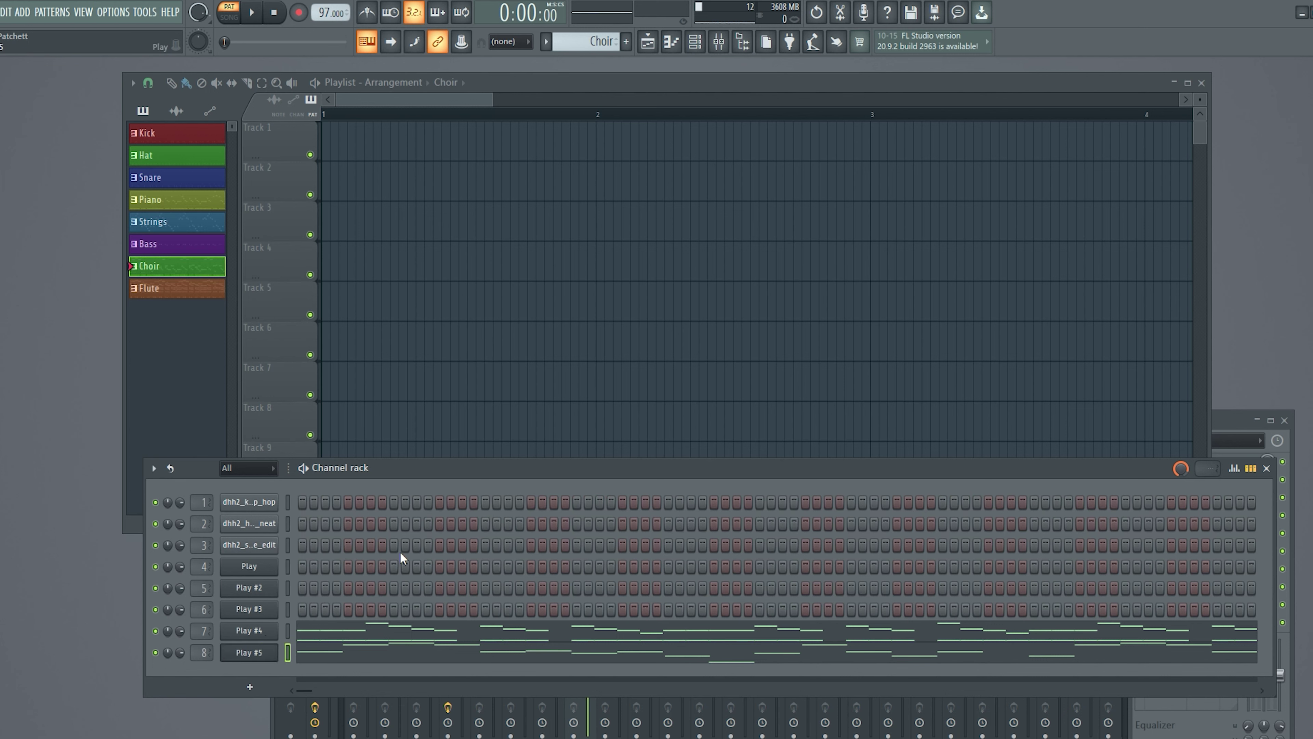
- In the Flute pattern, cut the notes of Play #4, Play #3, Play #2 and Play
click(153, 290)
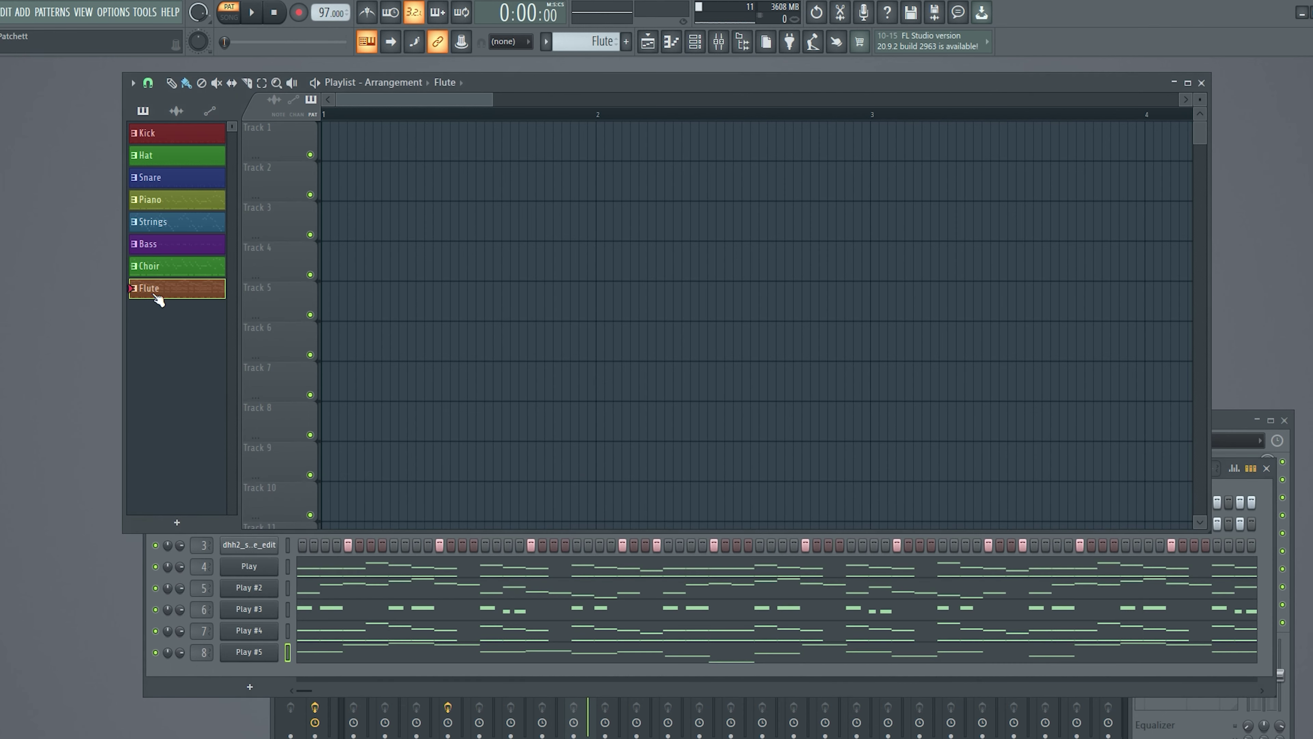
click(203, 679)
click(240, 631)
click(441, 527)
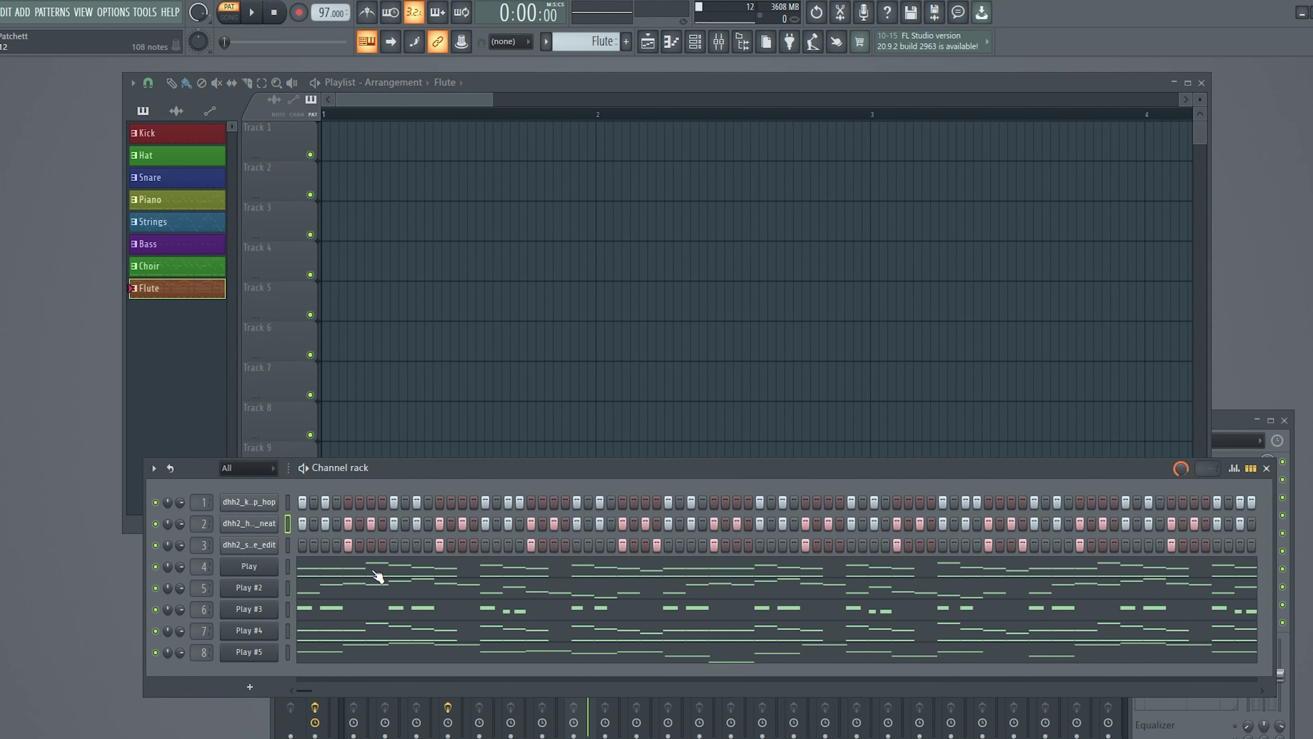
key(ctrl+x)
click(251, 612)
key(ctrl+x)
click(233, 592)
key(ctrl+x)
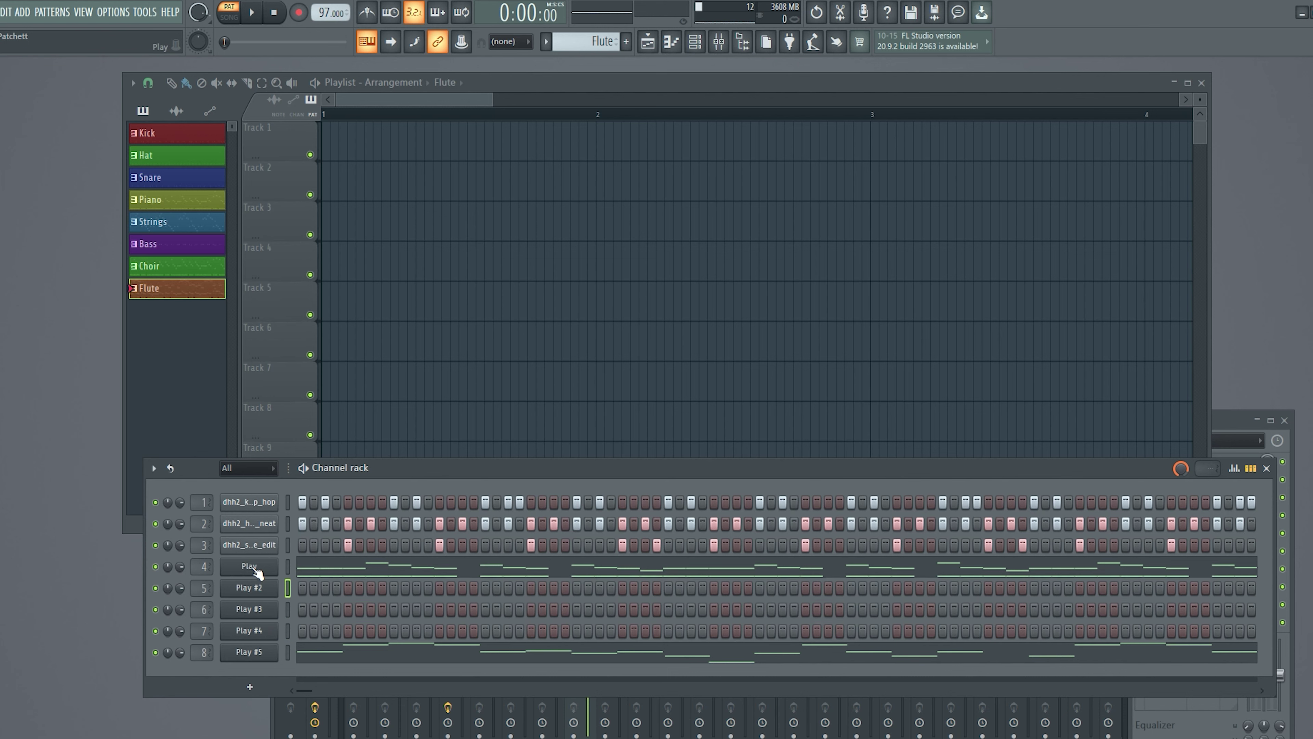
key(ctrl+x)
- Cut the snare, hat and kick steps from the Flute pattern, leaving only the Play #5 notes
click(230, 549)
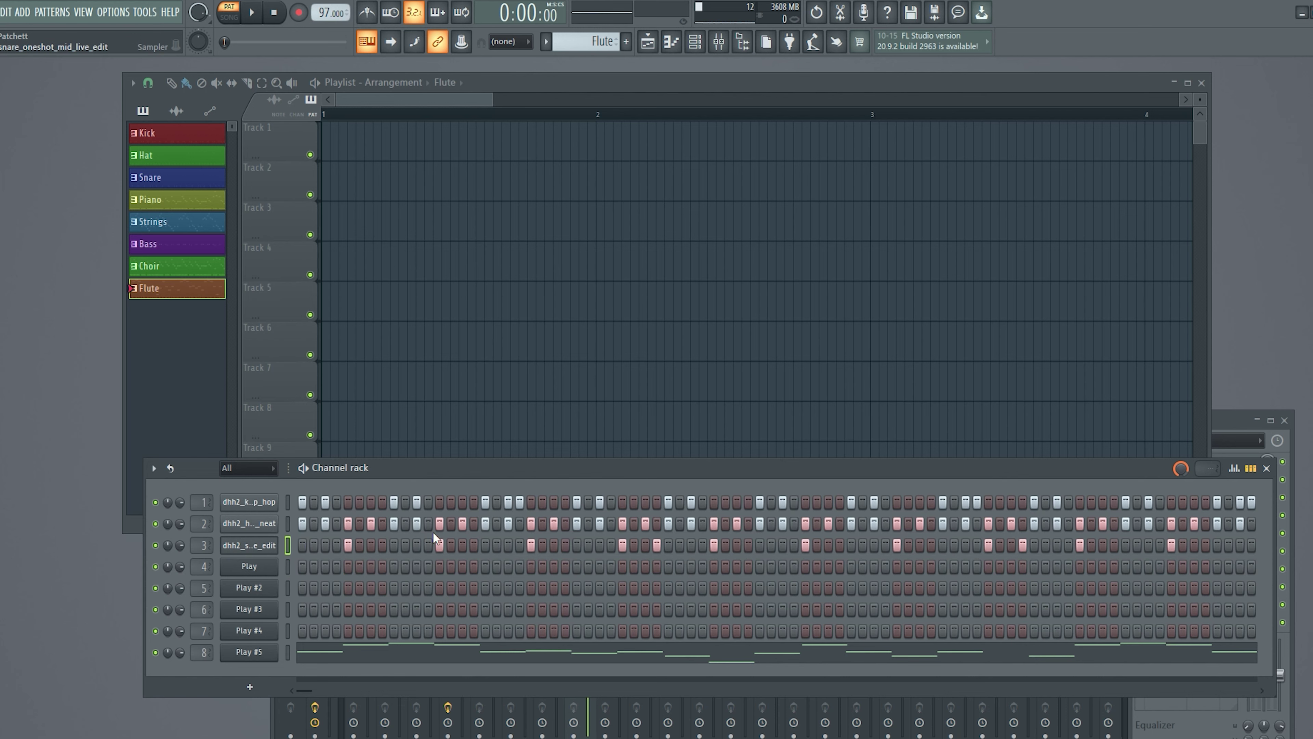
key(ctrl+x)
click(249, 525)
key(ctrl+x)
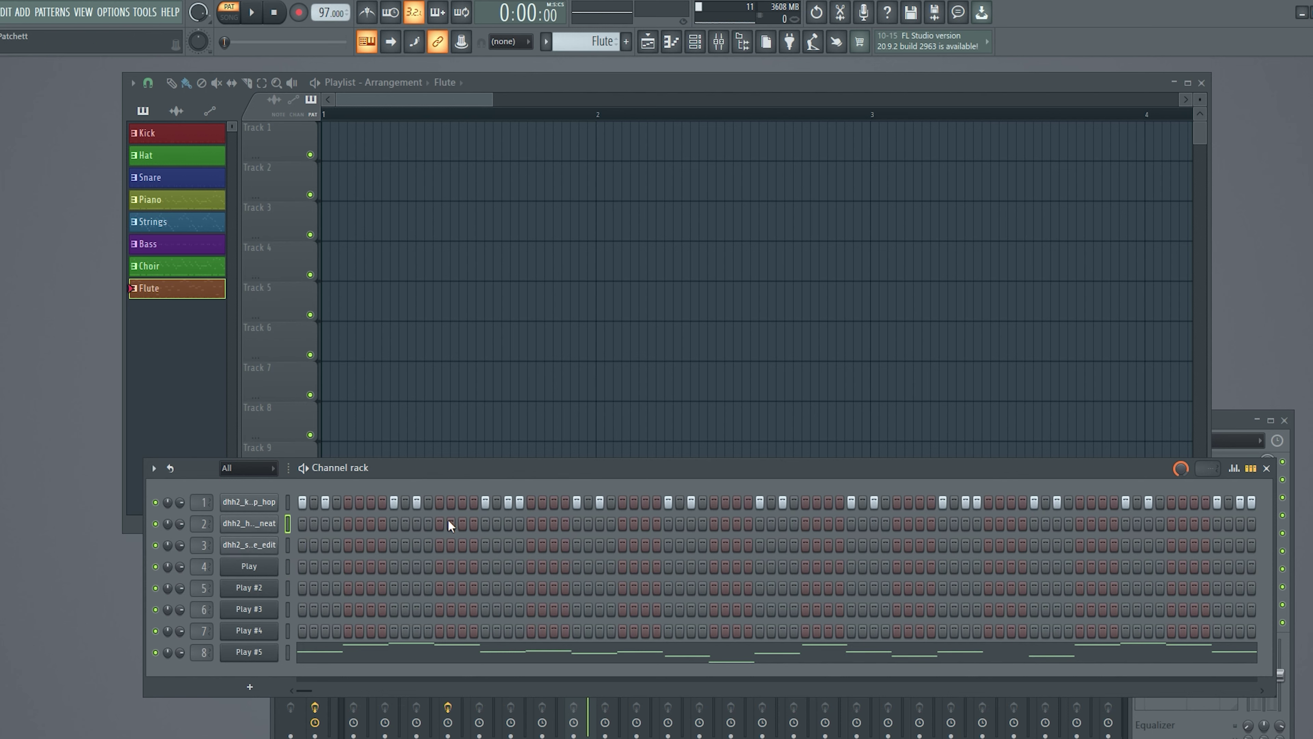
click(243, 501)
key(ctrl+x)
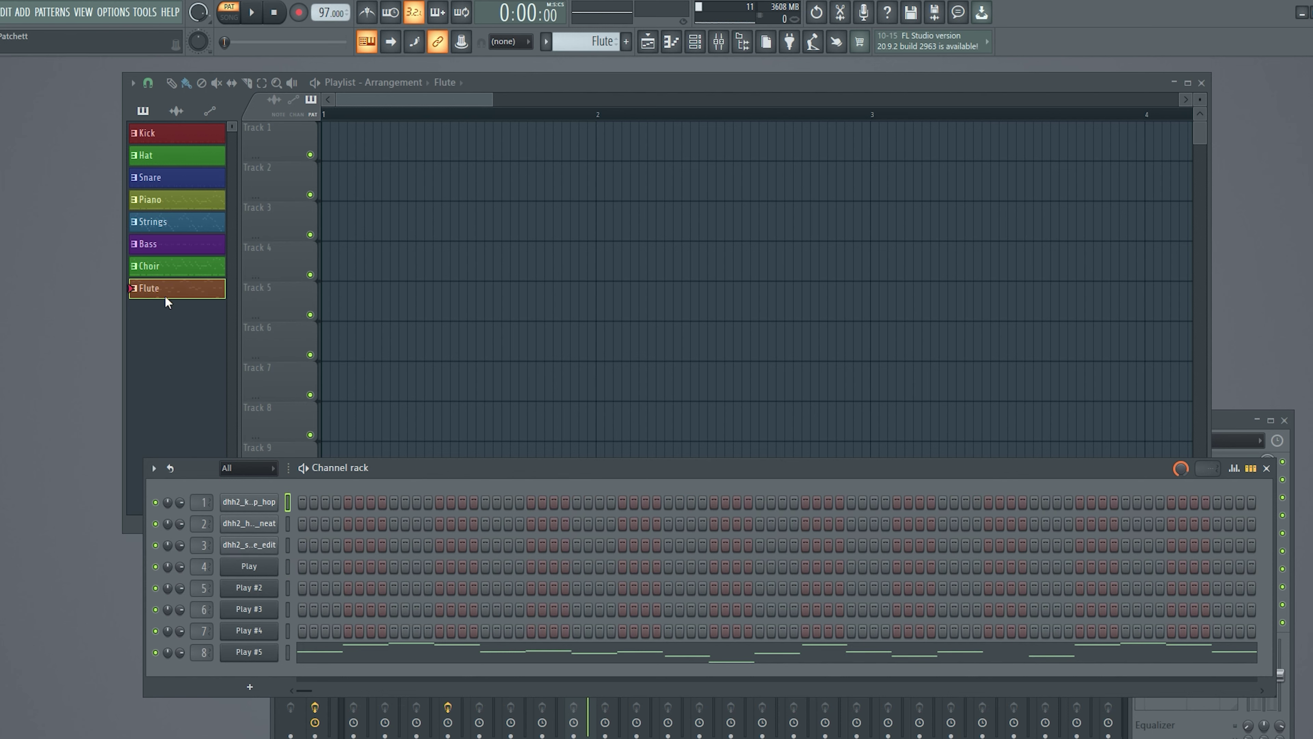
- Place the Kick, Hat and Snare patterns at bar 1 on Tracks 1 to 3, with song playback running
click(170, 140)
click(410, 154)
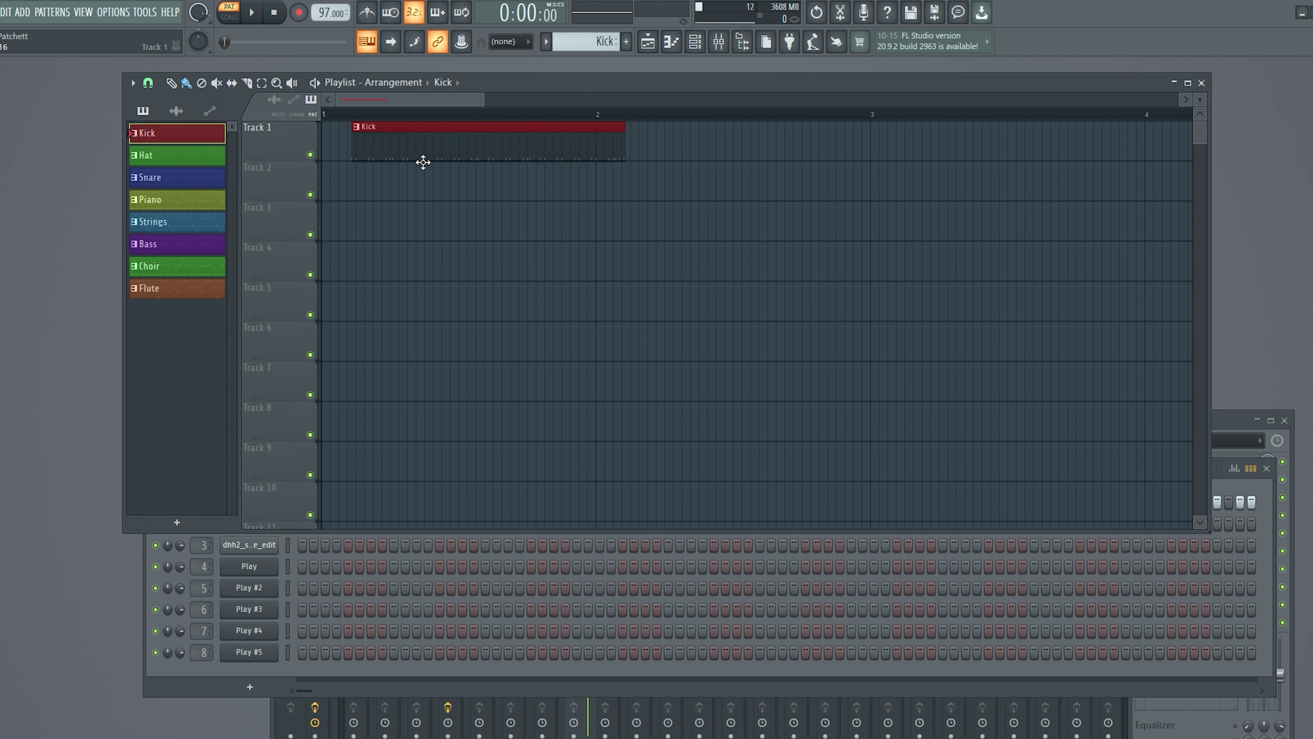
key(space)
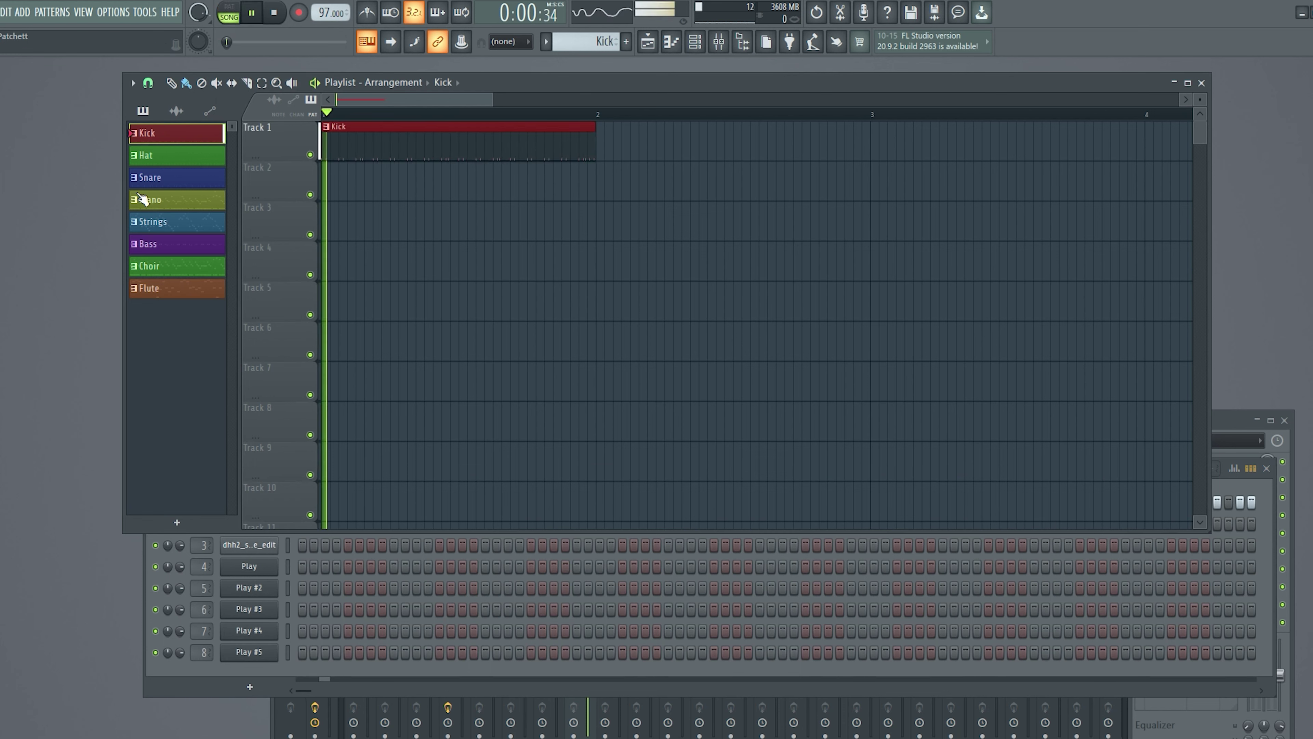
click(164, 158)
drag(358, 206, 381, 175)
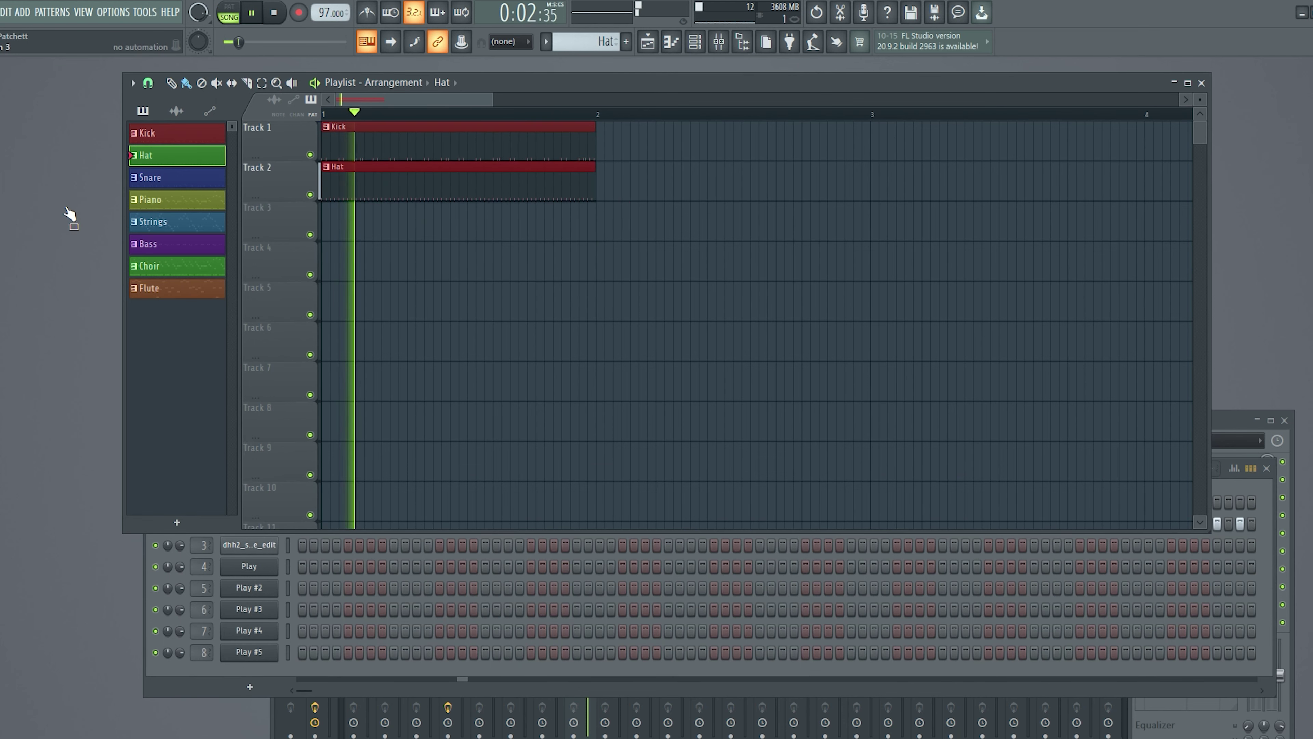
click(138, 179)
click(336, 223)
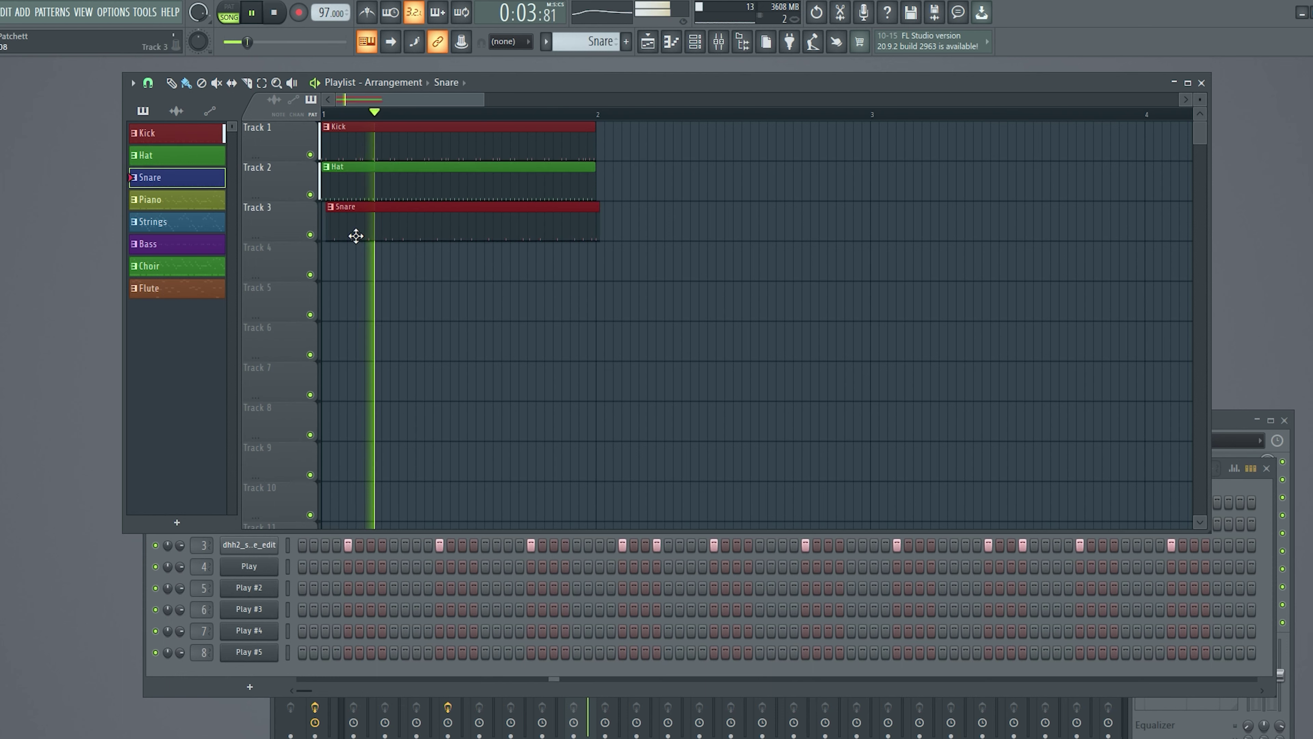
- Place the Piano, Strings and Bass patterns at bar 1 on Tracks 4 to 6
click(158, 202)
click(331, 258)
click(199, 222)
drag(332, 290, 353, 309)
click(177, 244)
click(331, 341)
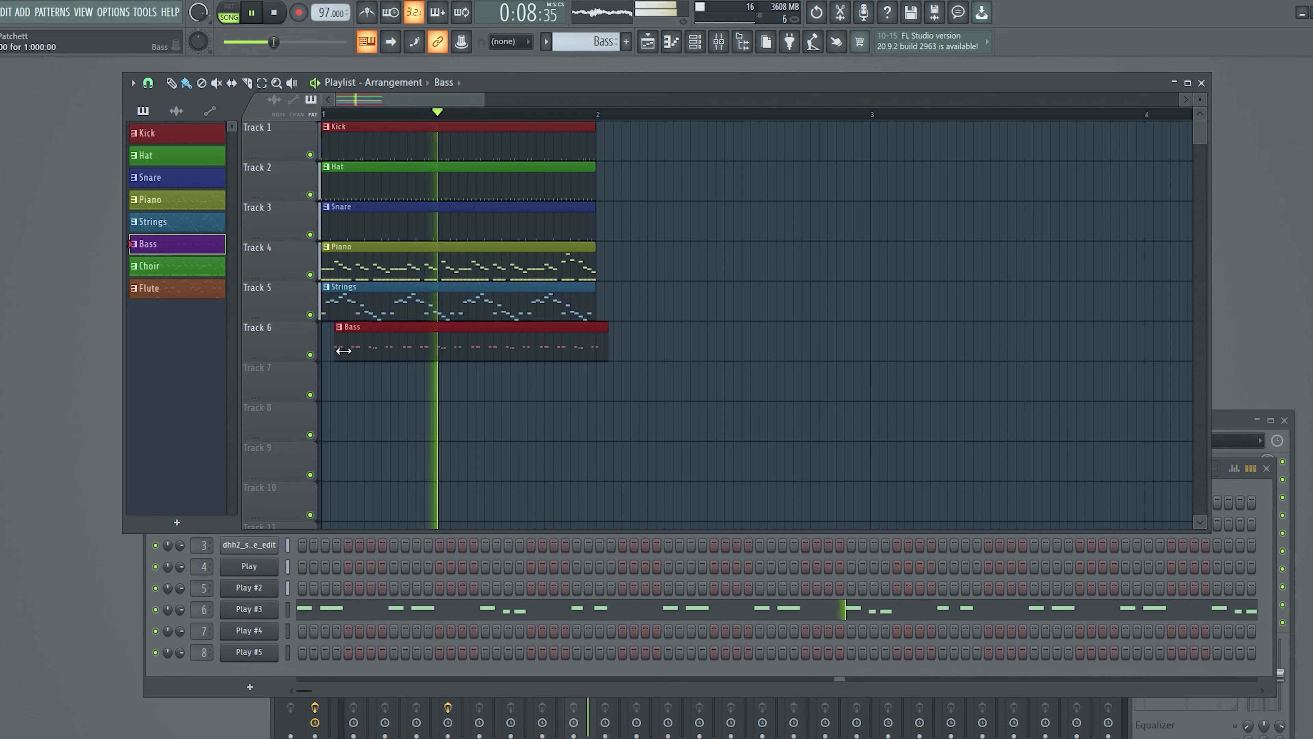
- Place the Choir and Flute patterns at bar 1 on Tracks 7 and 8 and stop playback
click(158, 267)
click(344, 383)
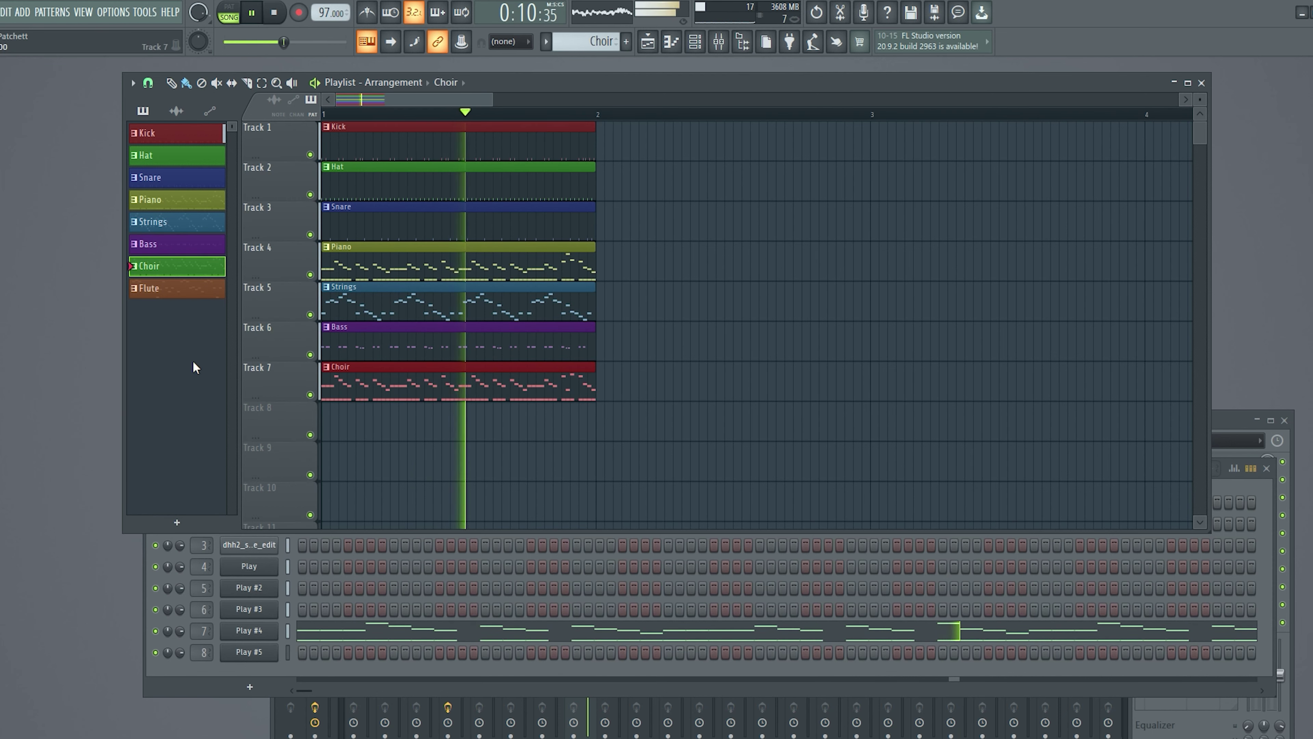
click(172, 294)
click(337, 427)
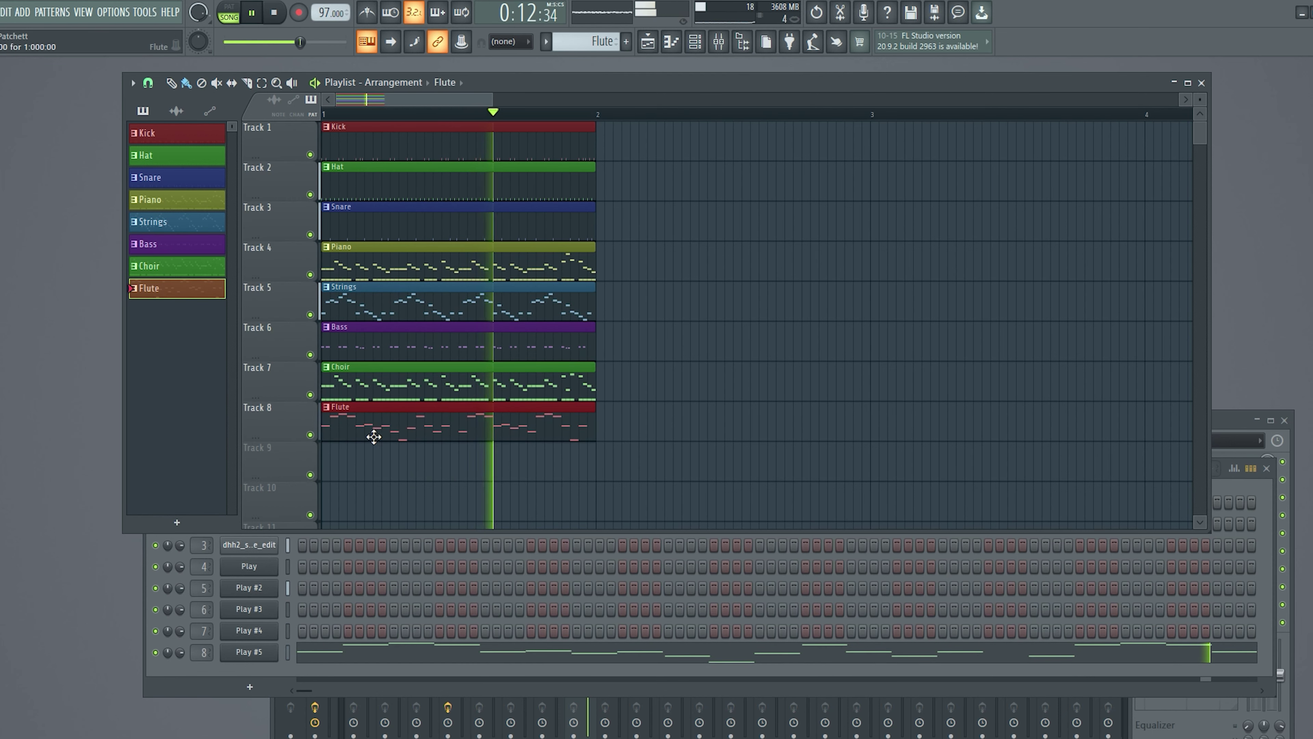
key(space)
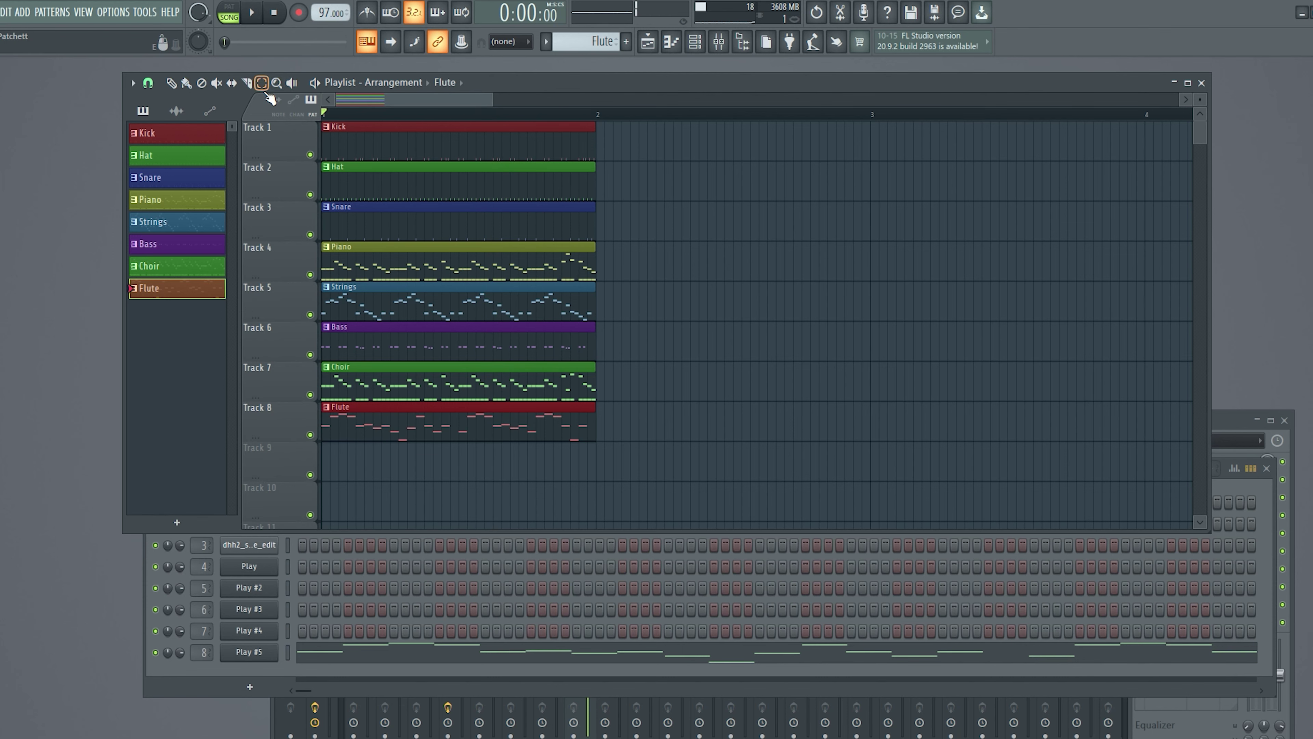
- Select all eight clips and duplicate them so the copies start exactly at bar 2
drag(407, 482, 600, 161)
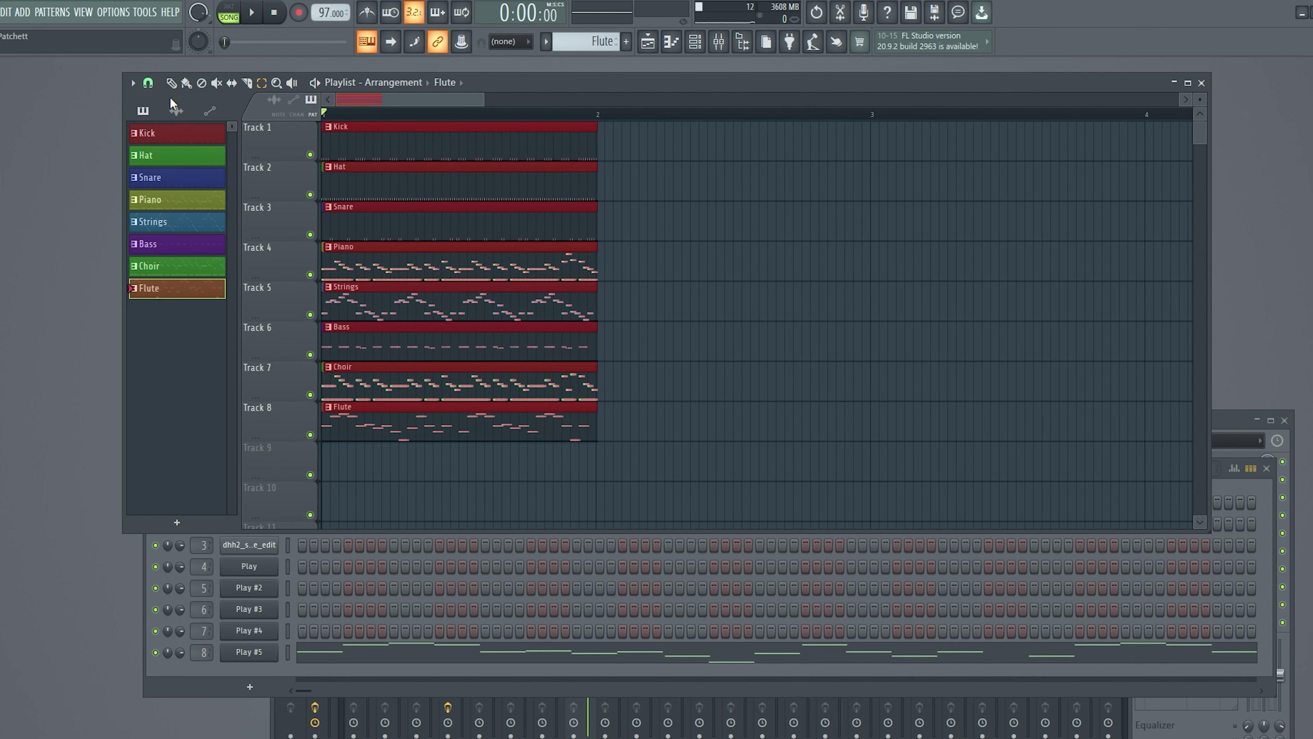
drag(390, 150, 671, 129)
scroll(581, 377, up, 2)
scroll(656, 449, up, 4)
drag(627, 435, 583, 443)
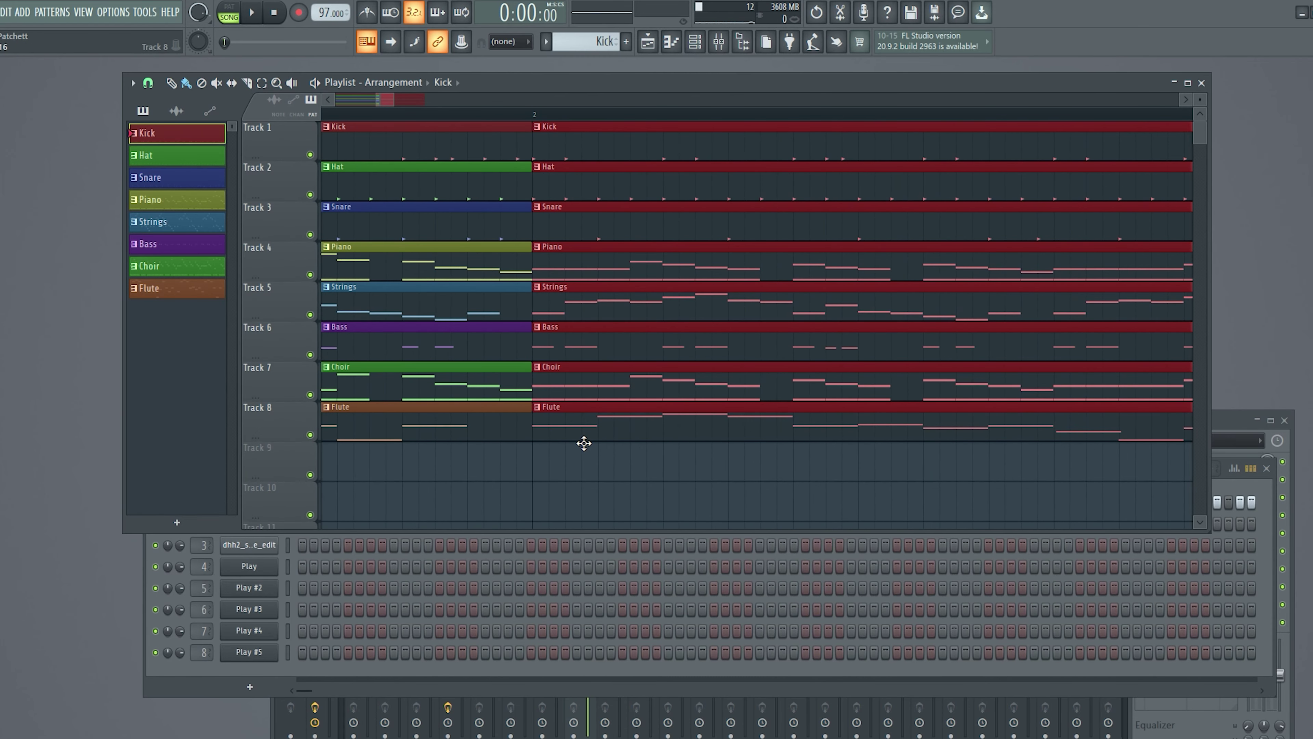
scroll(464, 481, down, 1)
scroll(378, 416, down, 3)
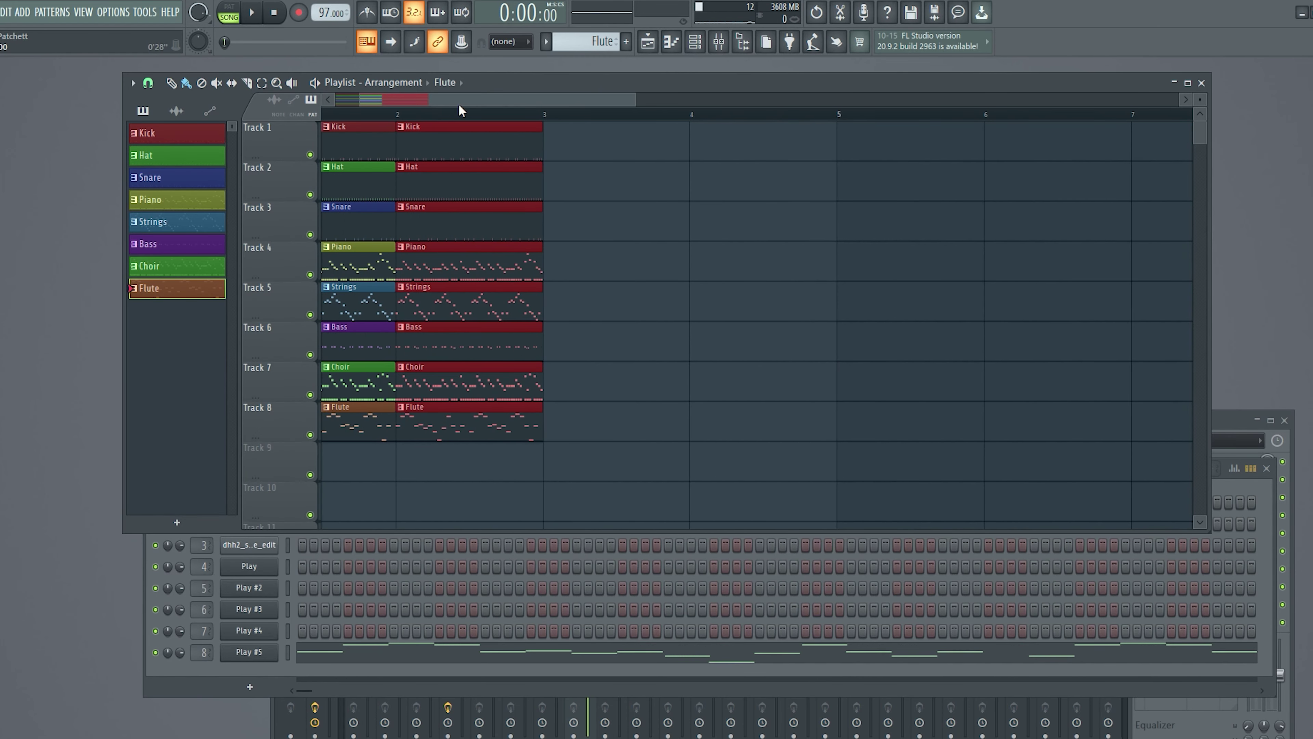
- Duplicate the selected set of eight clips again, aligning the copies to the start of bar 3
drag(381, 155, 670, 150)
scroll(645, 446, up, 6)
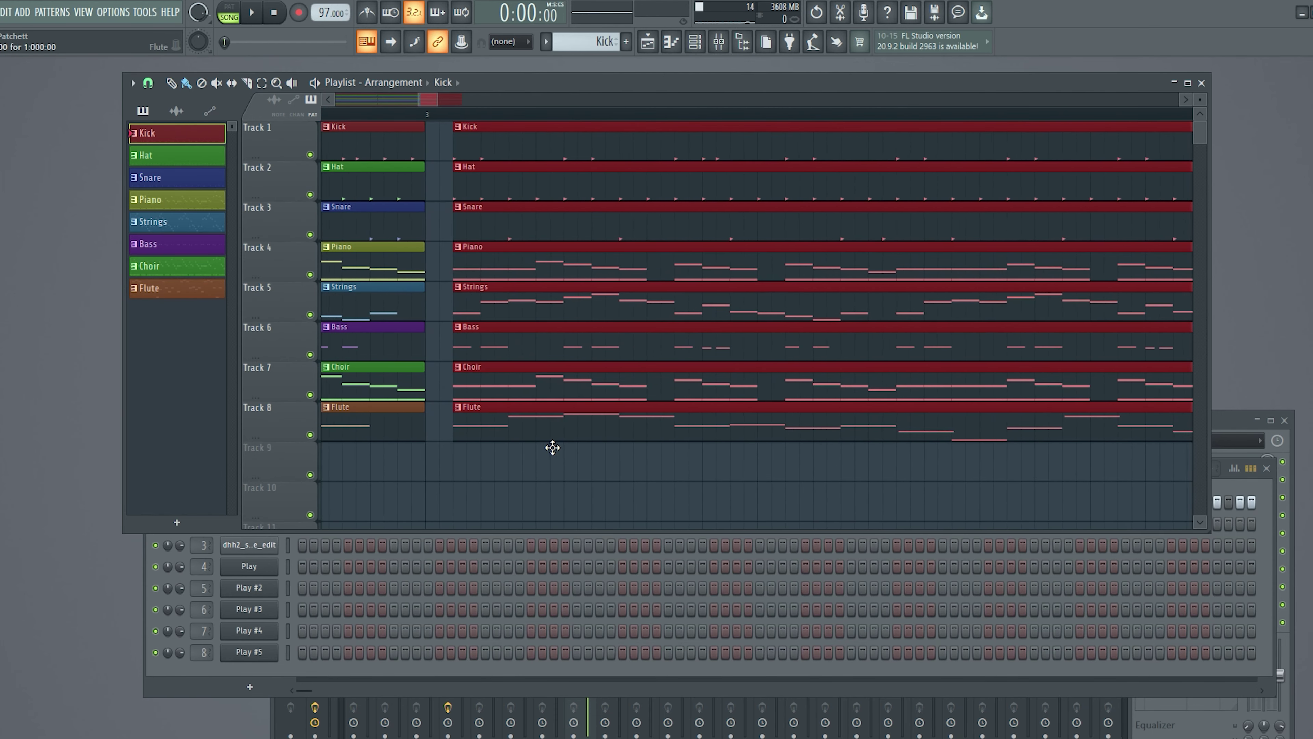
click(522, 435)
scroll(489, 115, down, 6)
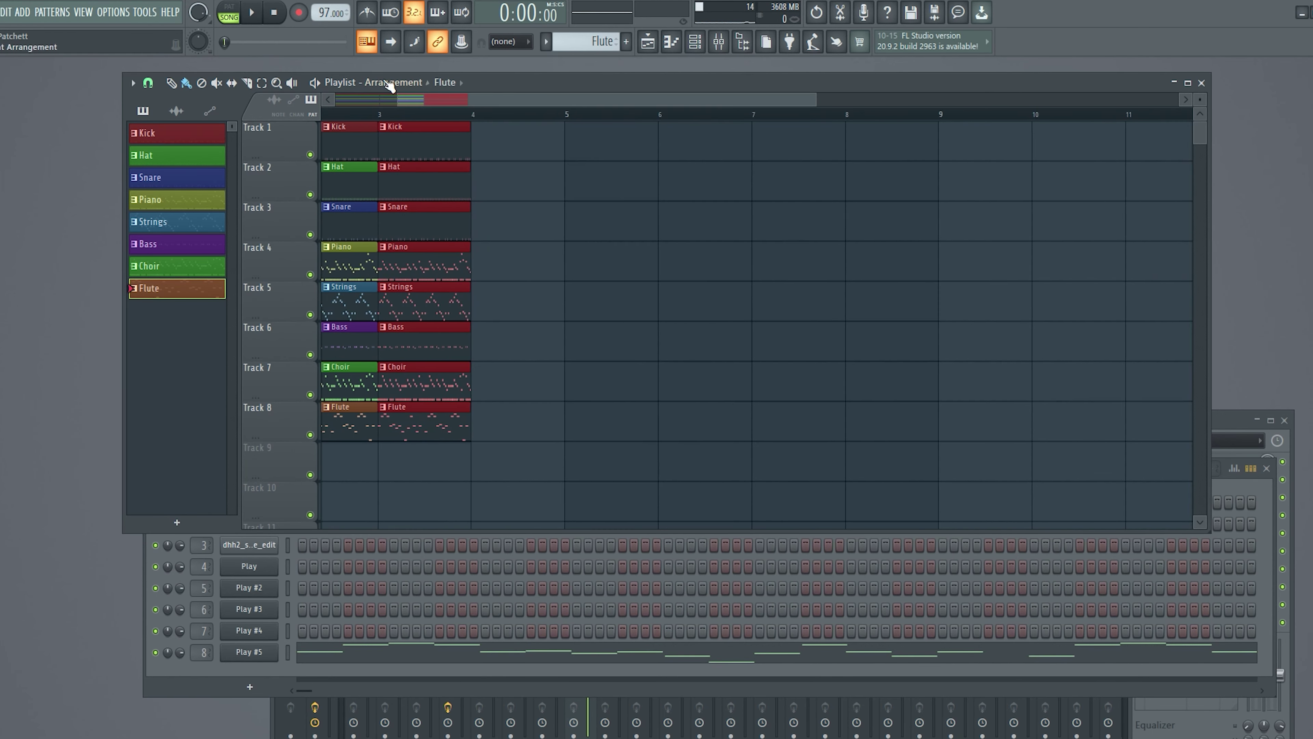
drag(428, 102, 358, 102)
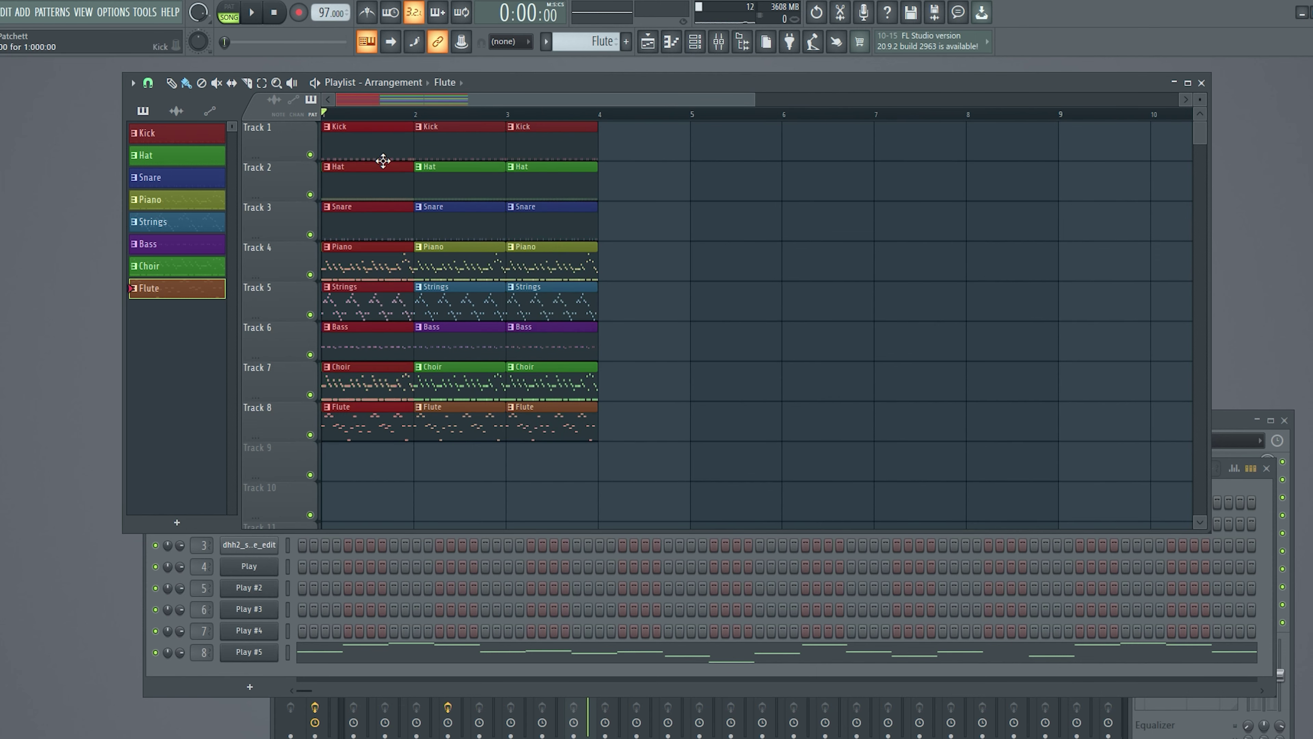
- Add a fourth set of the eight clips, aligned to the start of bar 4
drag(383, 160, 664, 147)
scroll(595, 289, up, 5)
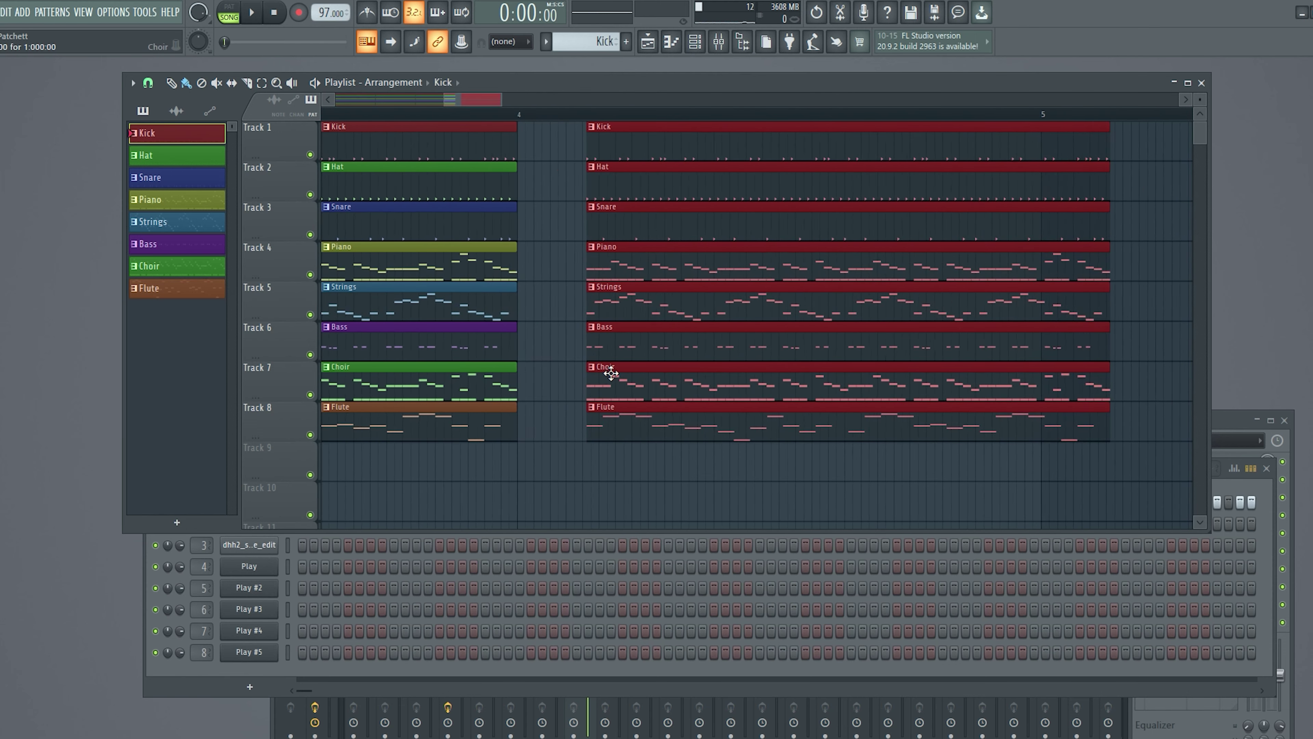
drag(578, 302, 527, 302)
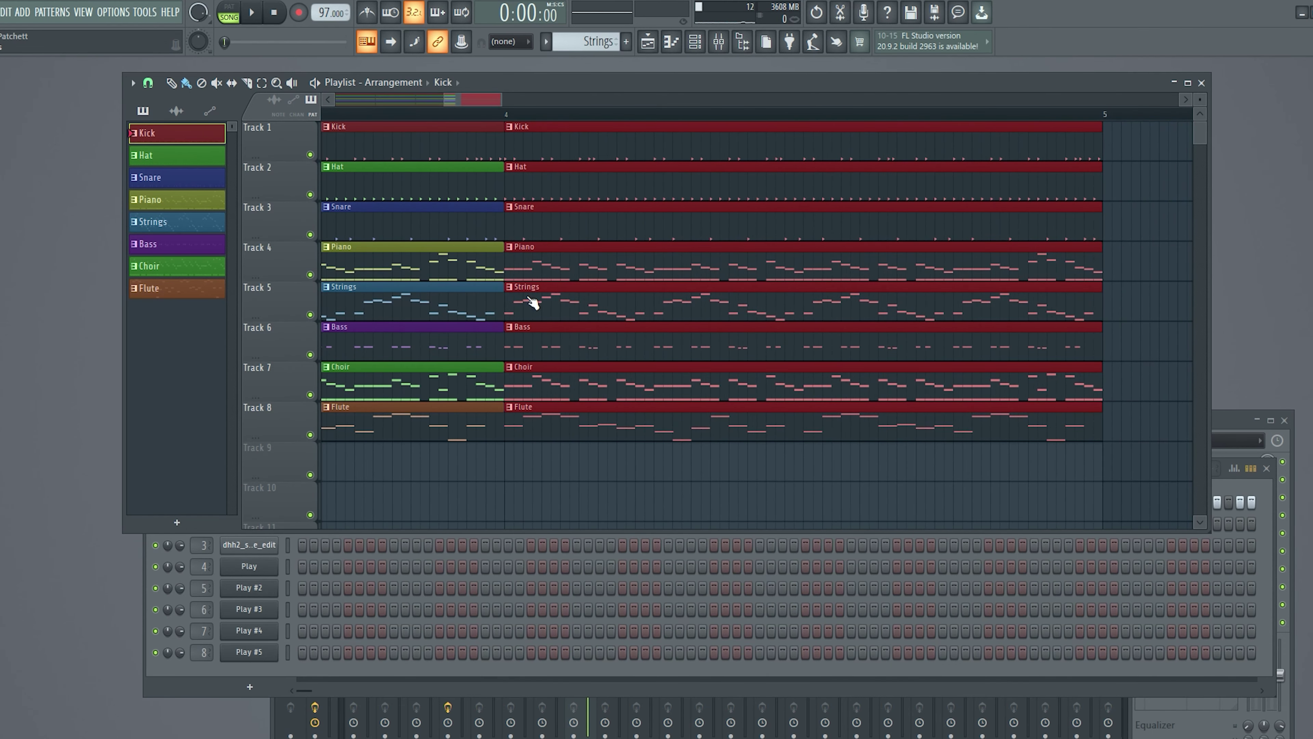
scroll(364, 323, down, 4)
scroll(364, 323, down, 5)
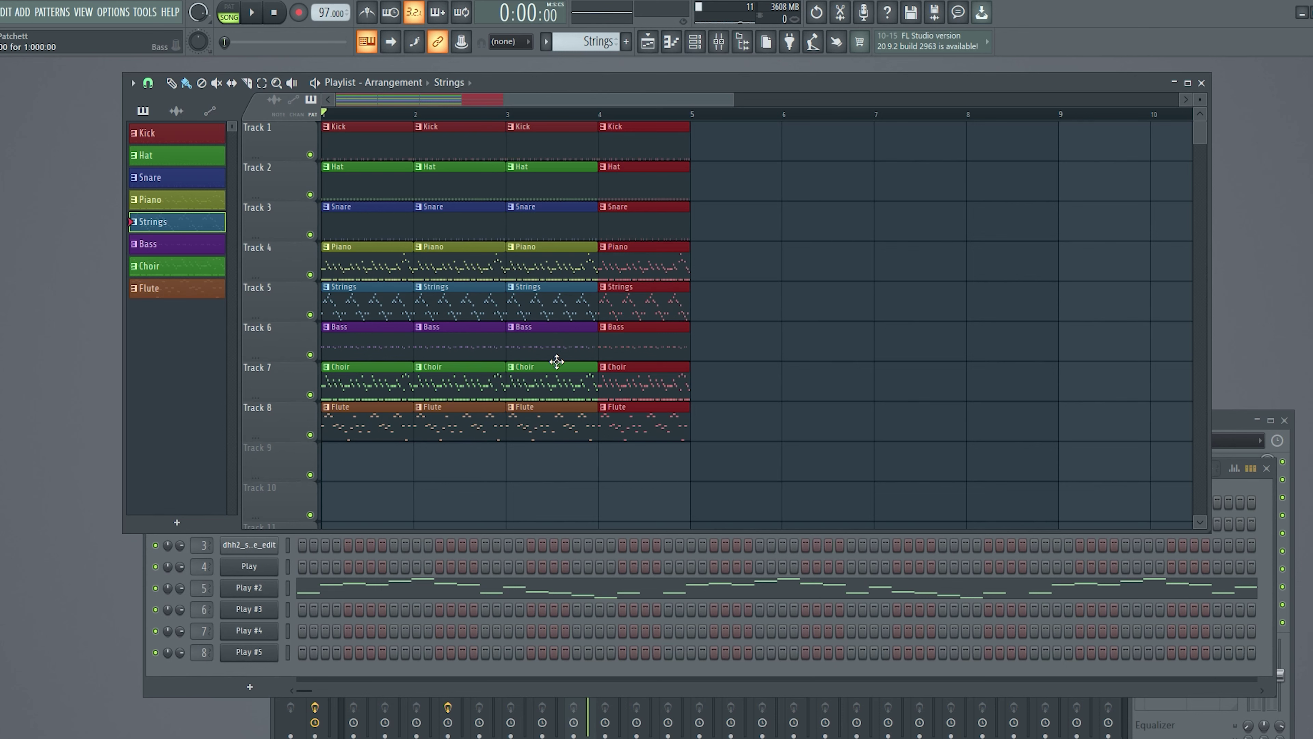
- Delete the Choir clips at bars 3 and 4 on Track 7 and clear the clip selection
right_click(547, 396)
right_click(620, 392)
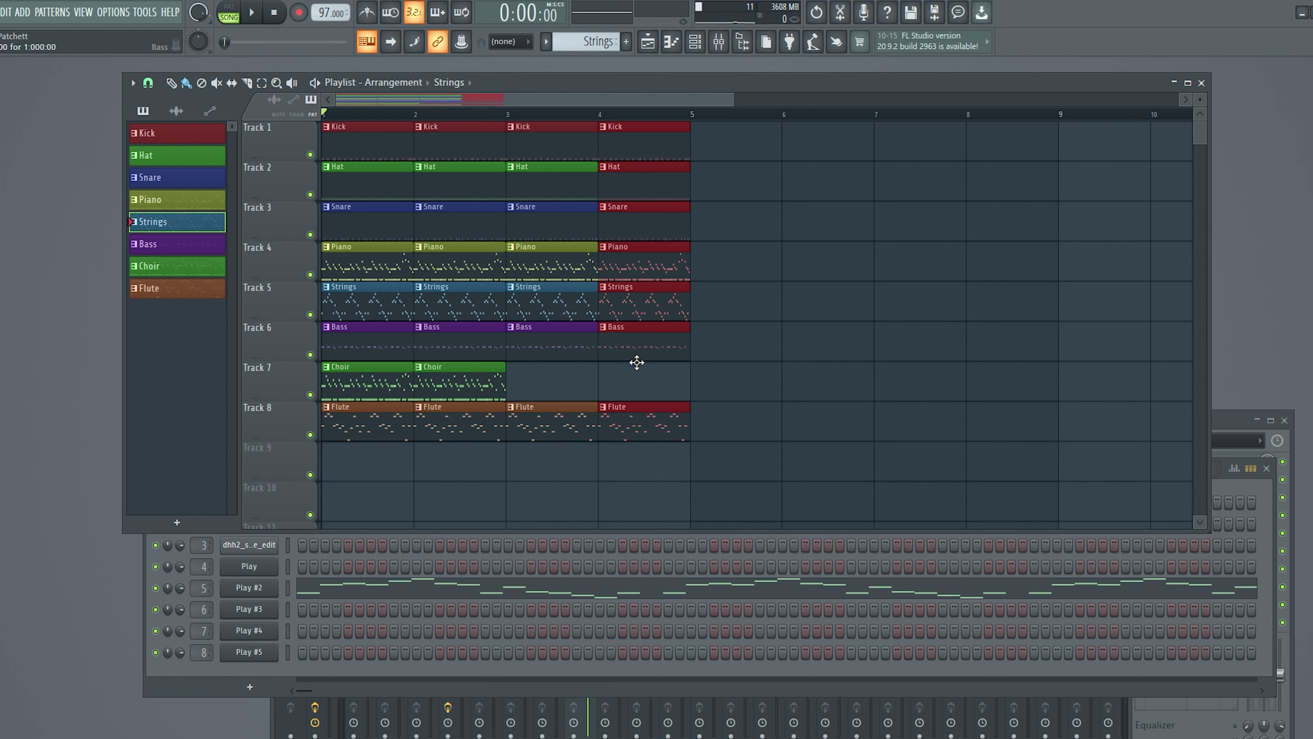
click(620, 389)
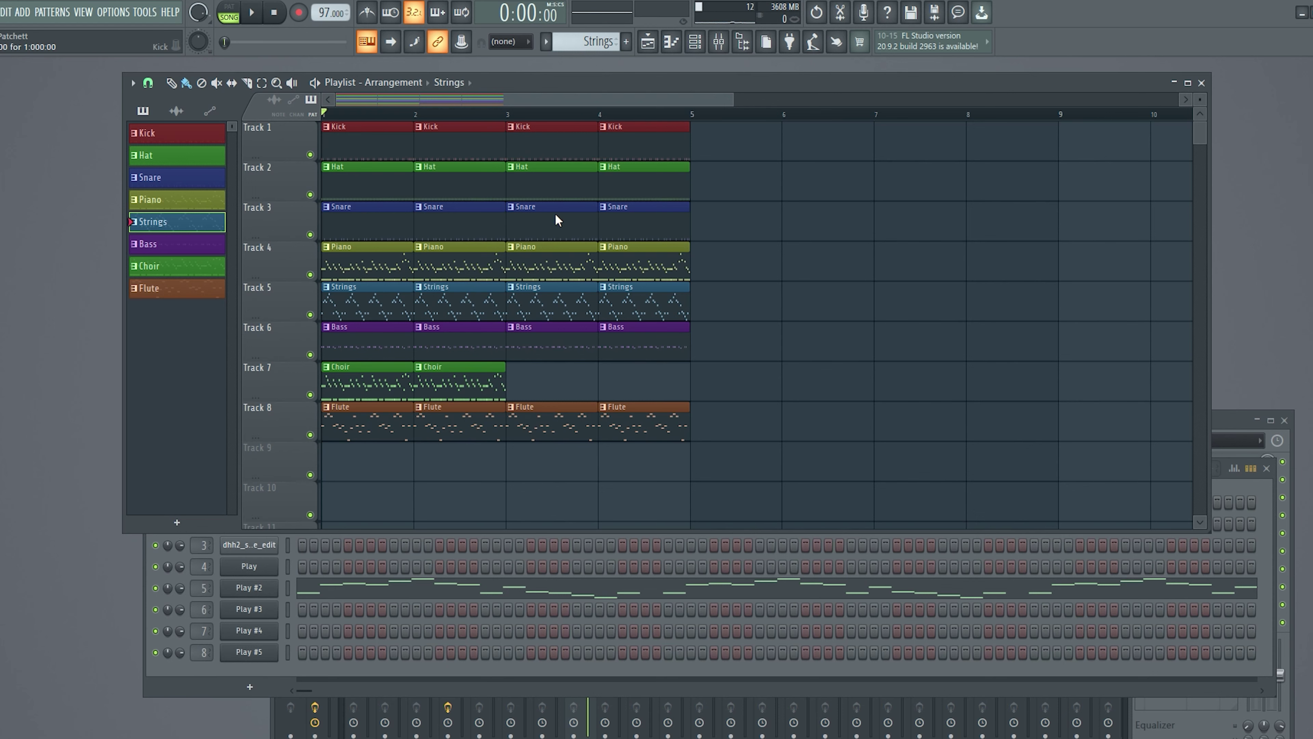
- Make the Kick, Hat and Snare clips at bar 3 unique
click(559, 224)
click(511, 168)
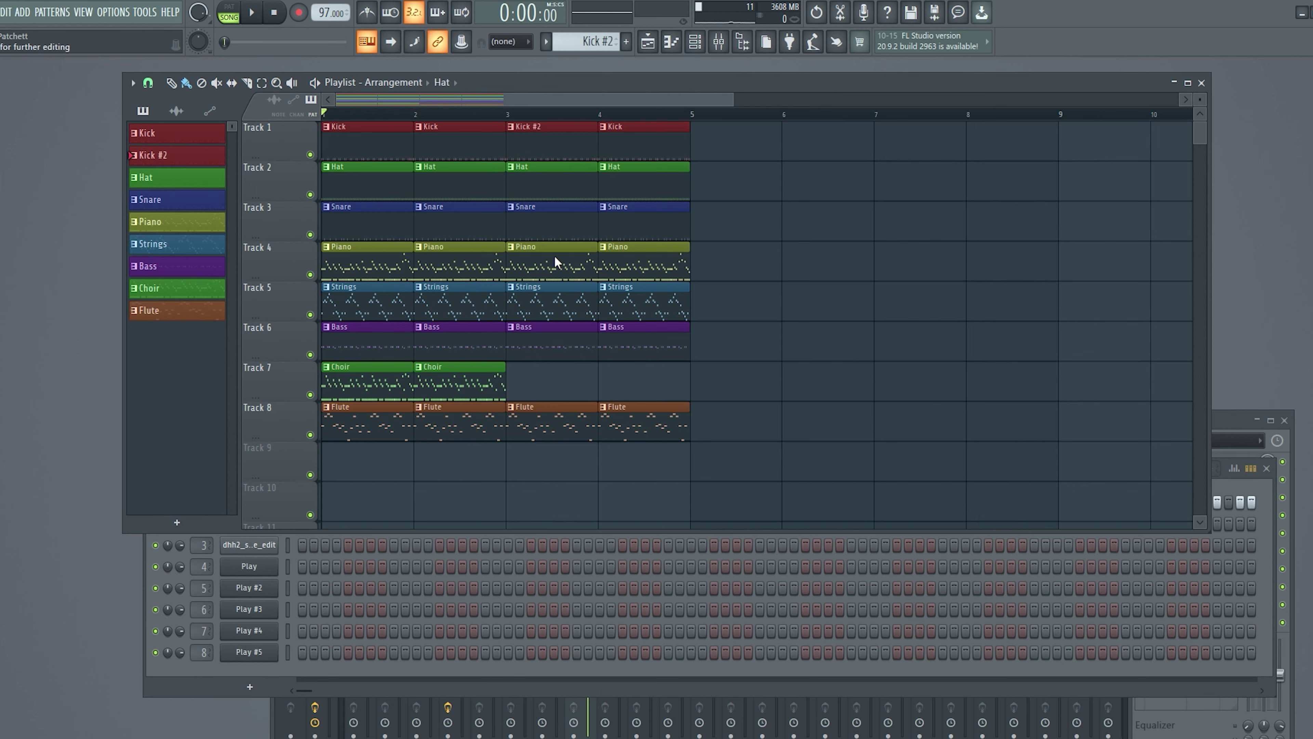
click(510, 166)
click(522, 220)
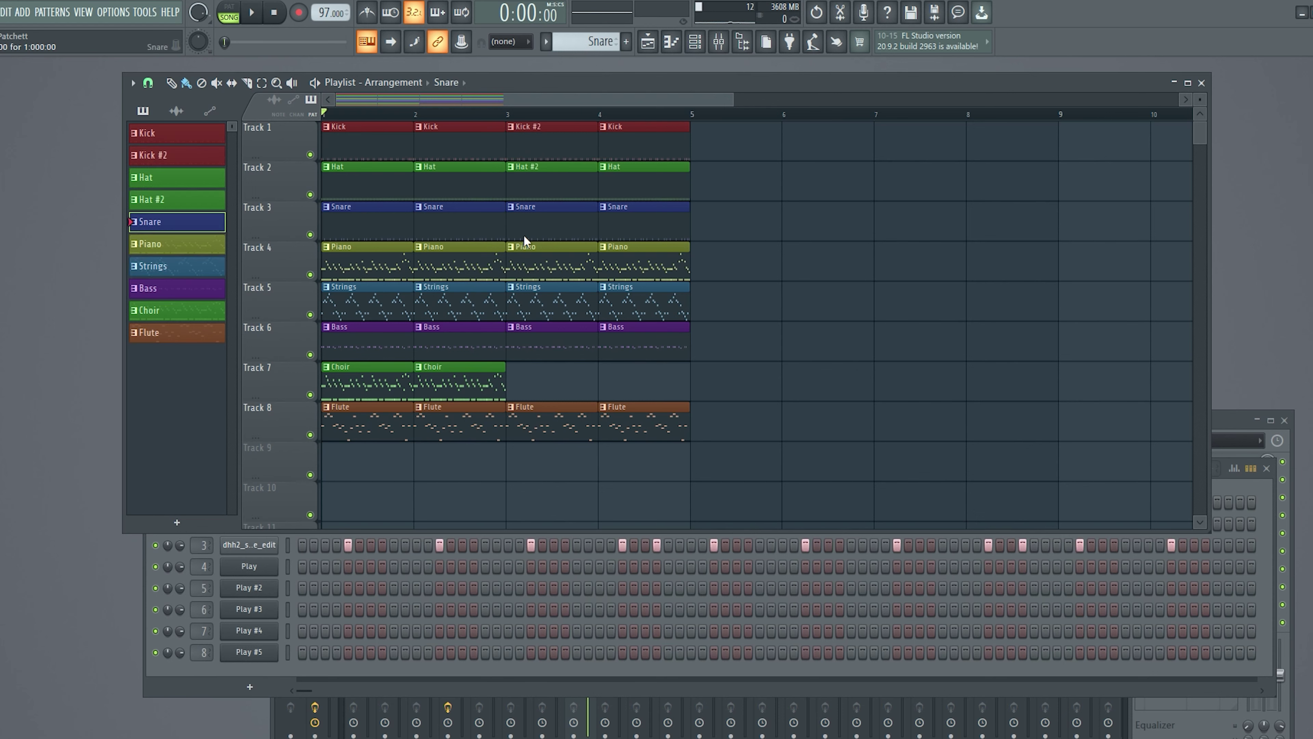
click(562, 297)
- Open the Hat #2 pattern in the channel rack and clear the hat steps at its very end
click(572, 149)
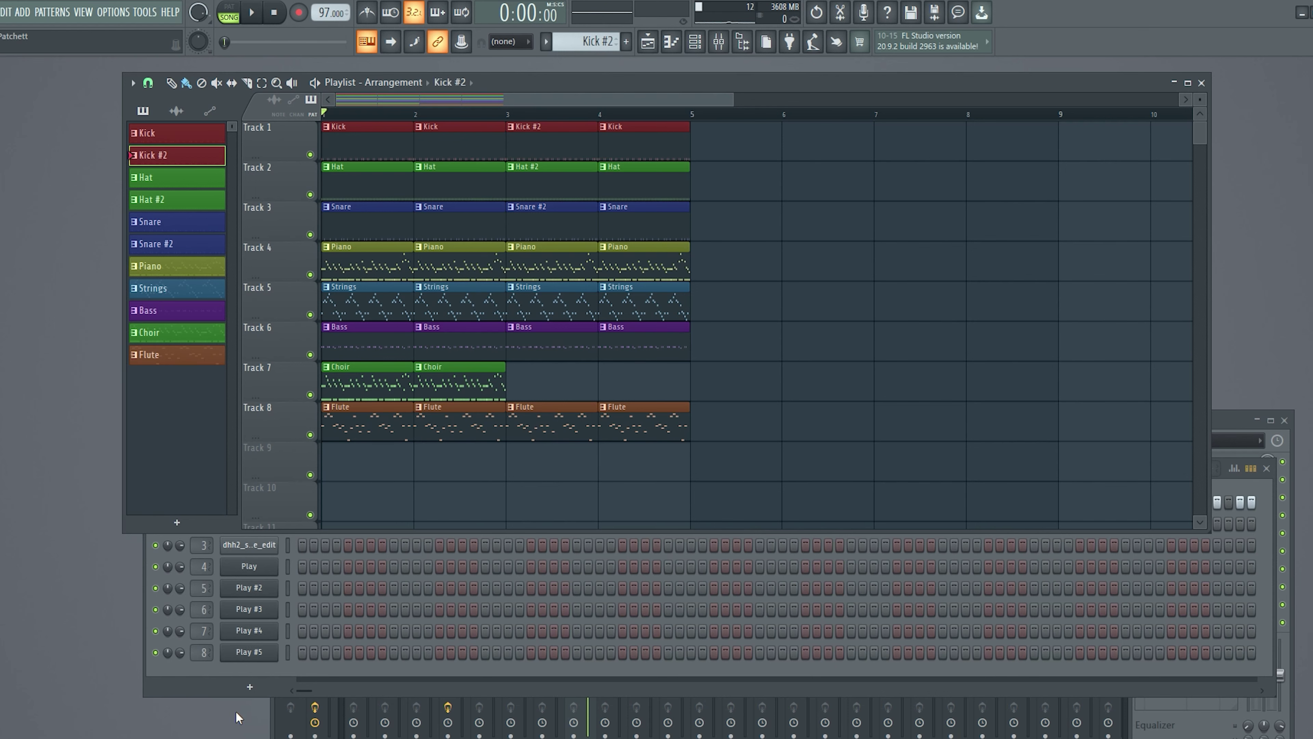
click(197, 686)
click(540, 196)
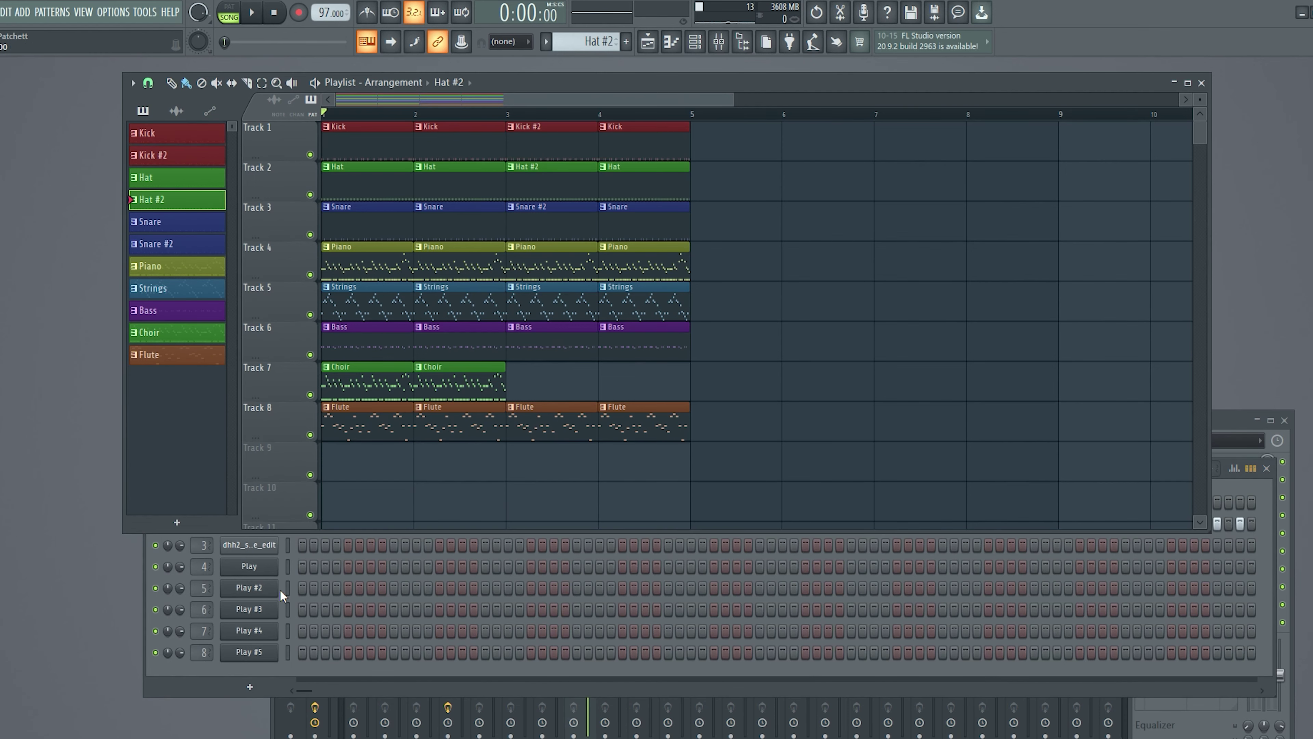
click(509, 574)
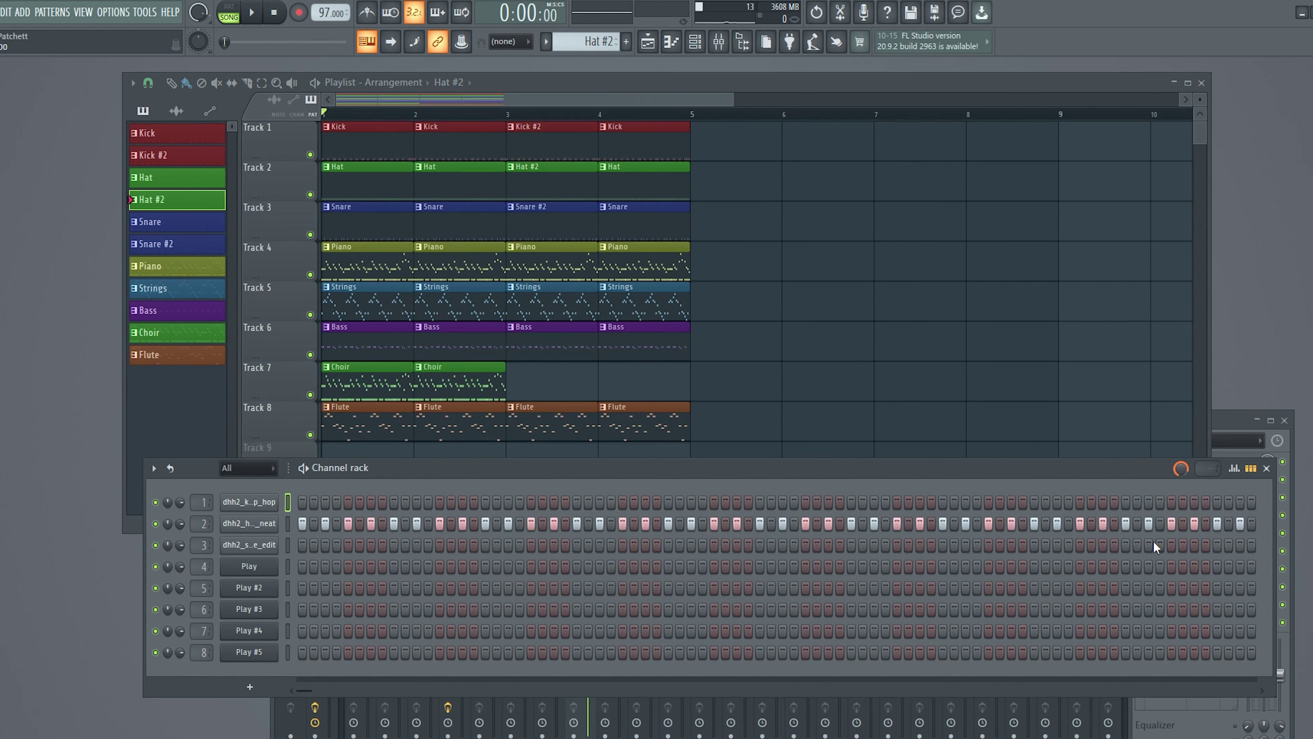
drag(1080, 522, 1244, 524)
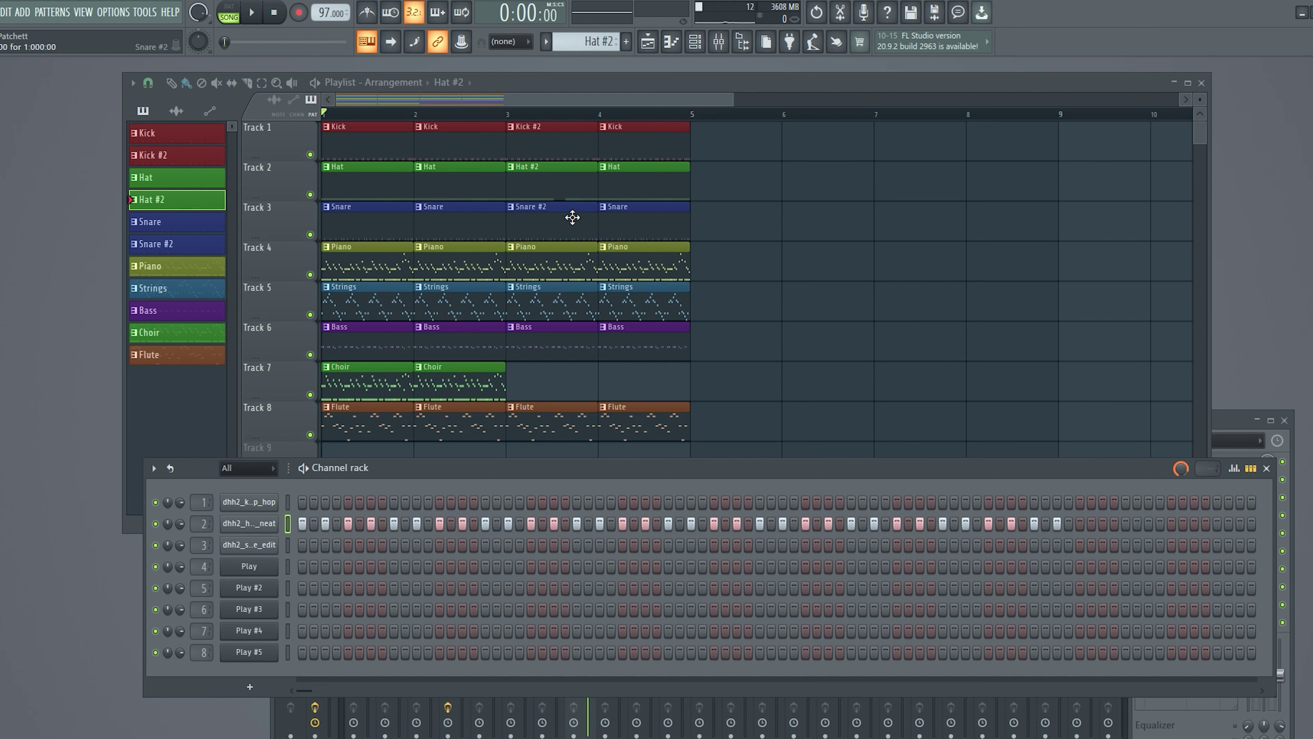
key(ctrl+z)
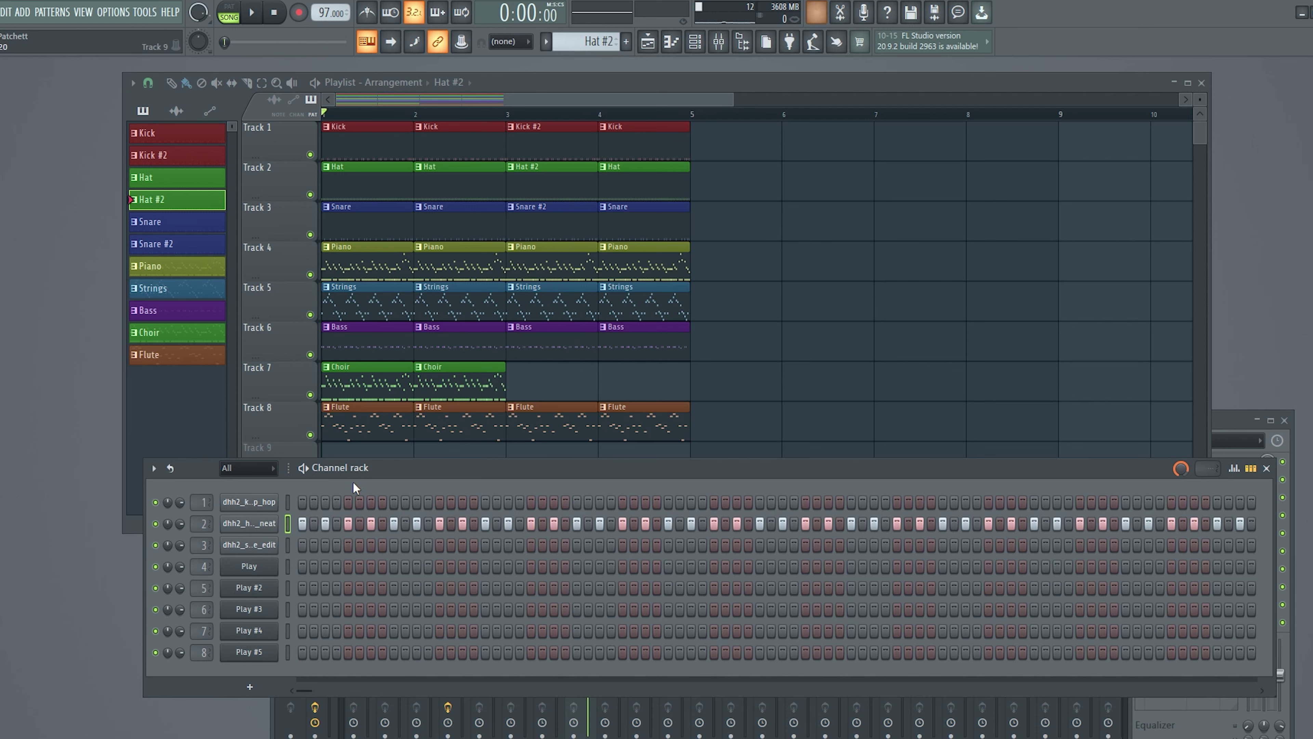
drag(313, 689, 370, 691)
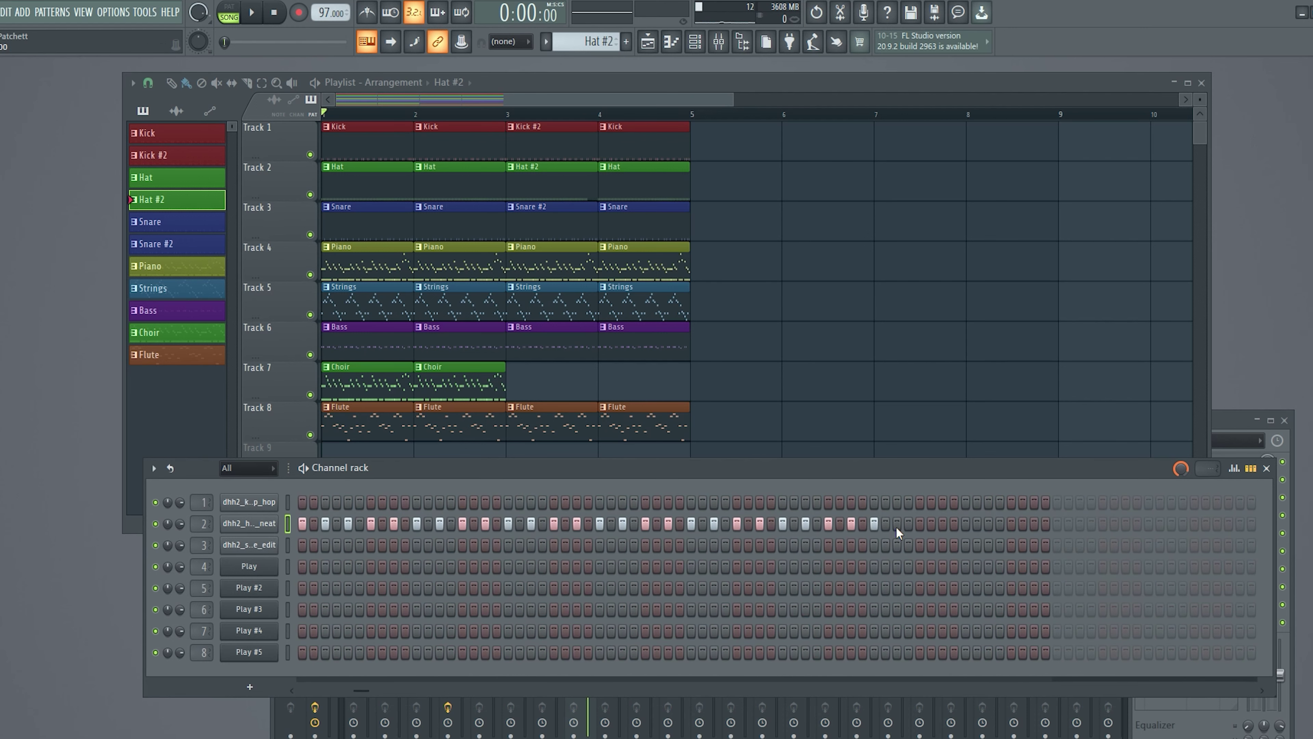
- Open the Kick #2 pattern and remove two of the last kick steps
click(552, 229)
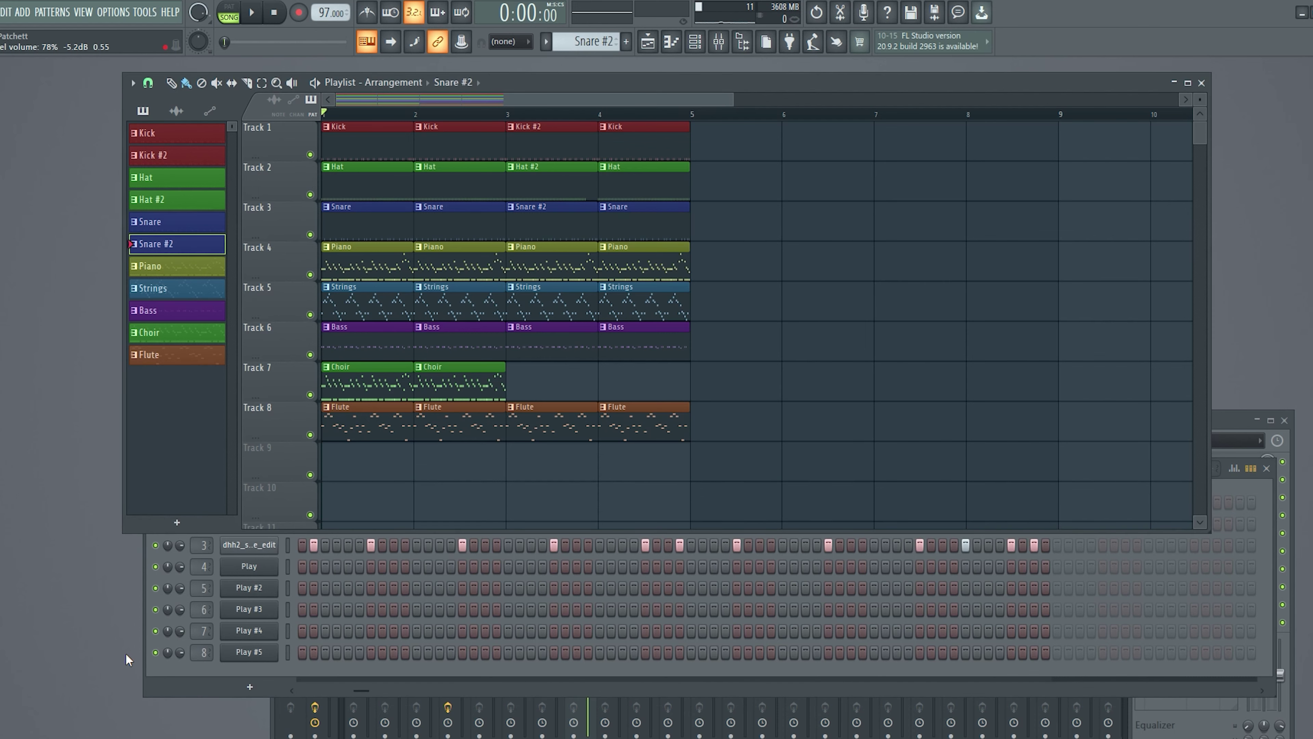
click(569, 151)
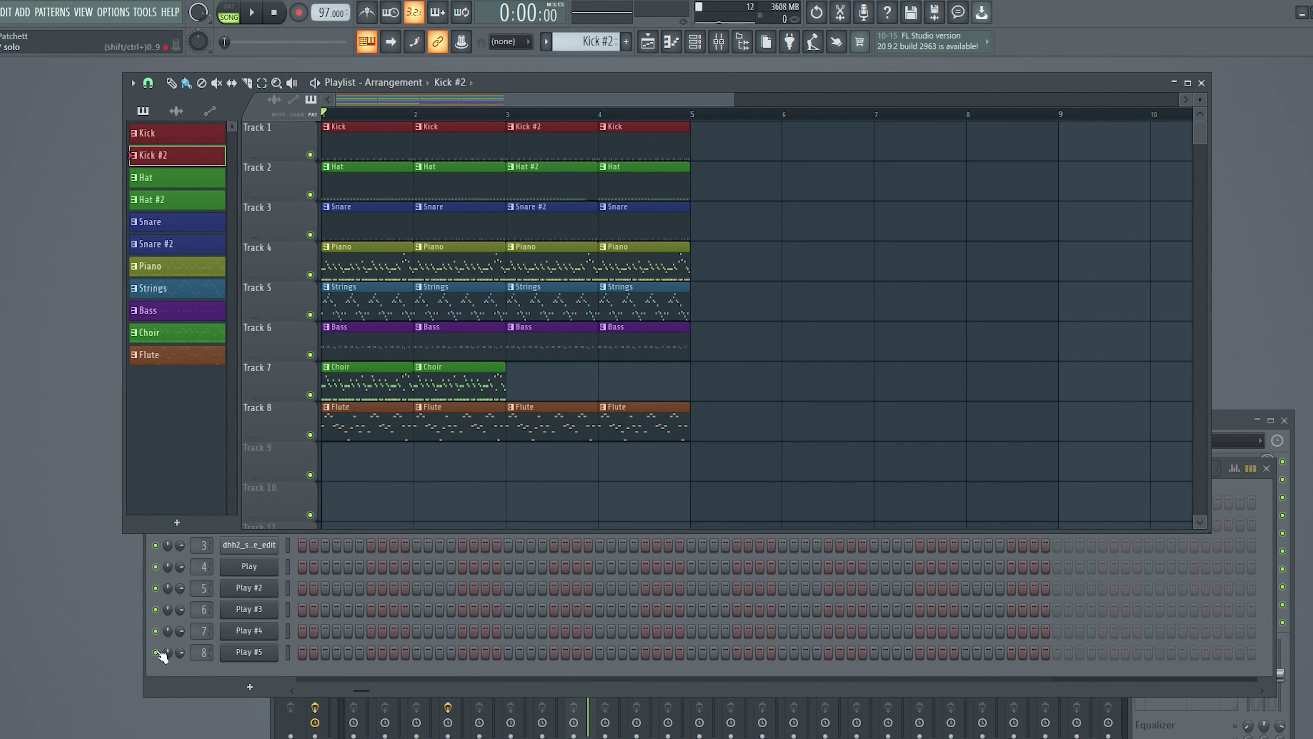
click(458, 571)
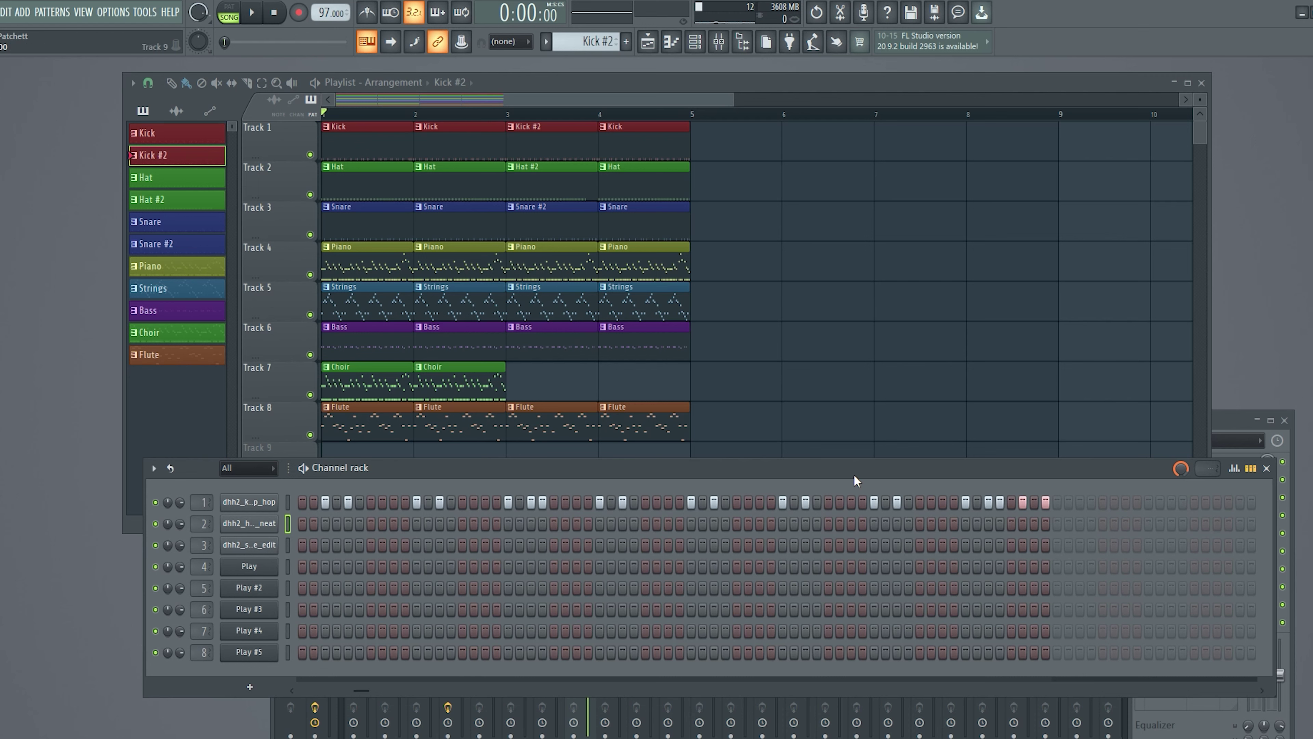
click(1001, 502)
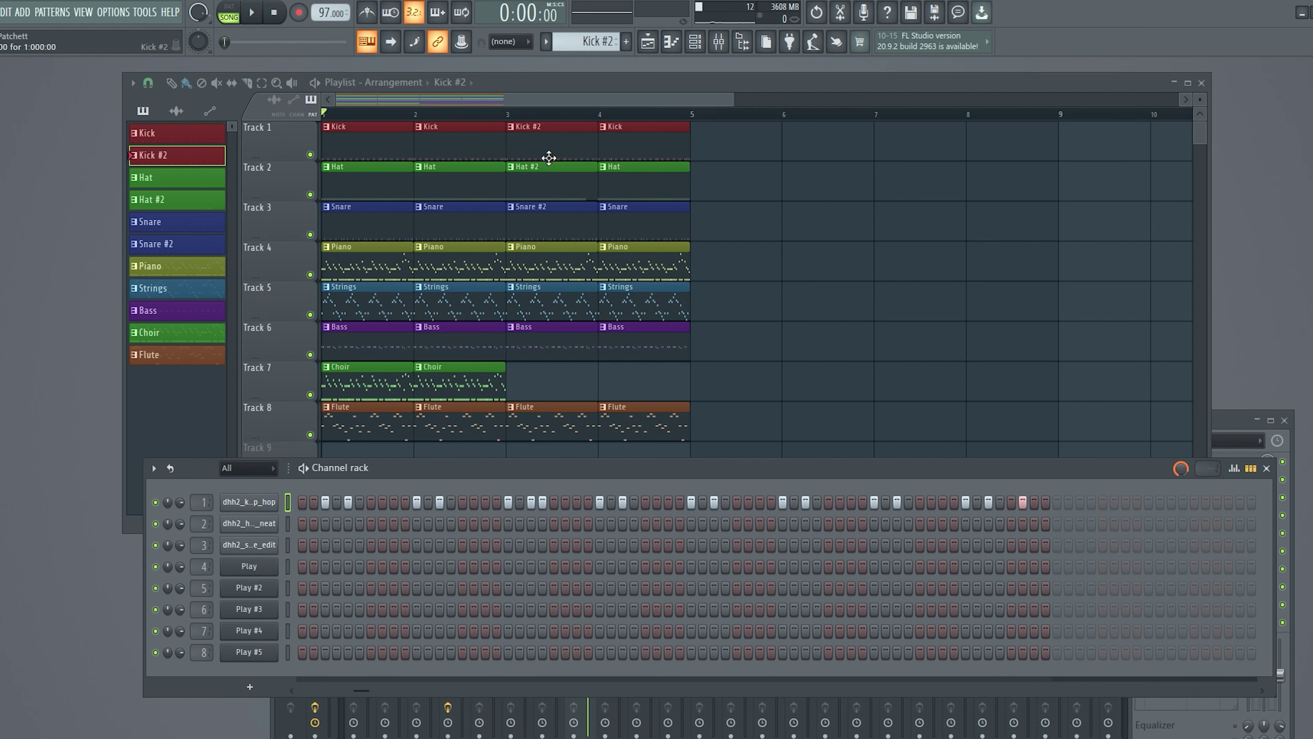
- Play the arrangement from just before bar 3 to hear the varied drum ending
click(497, 114)
key(space)
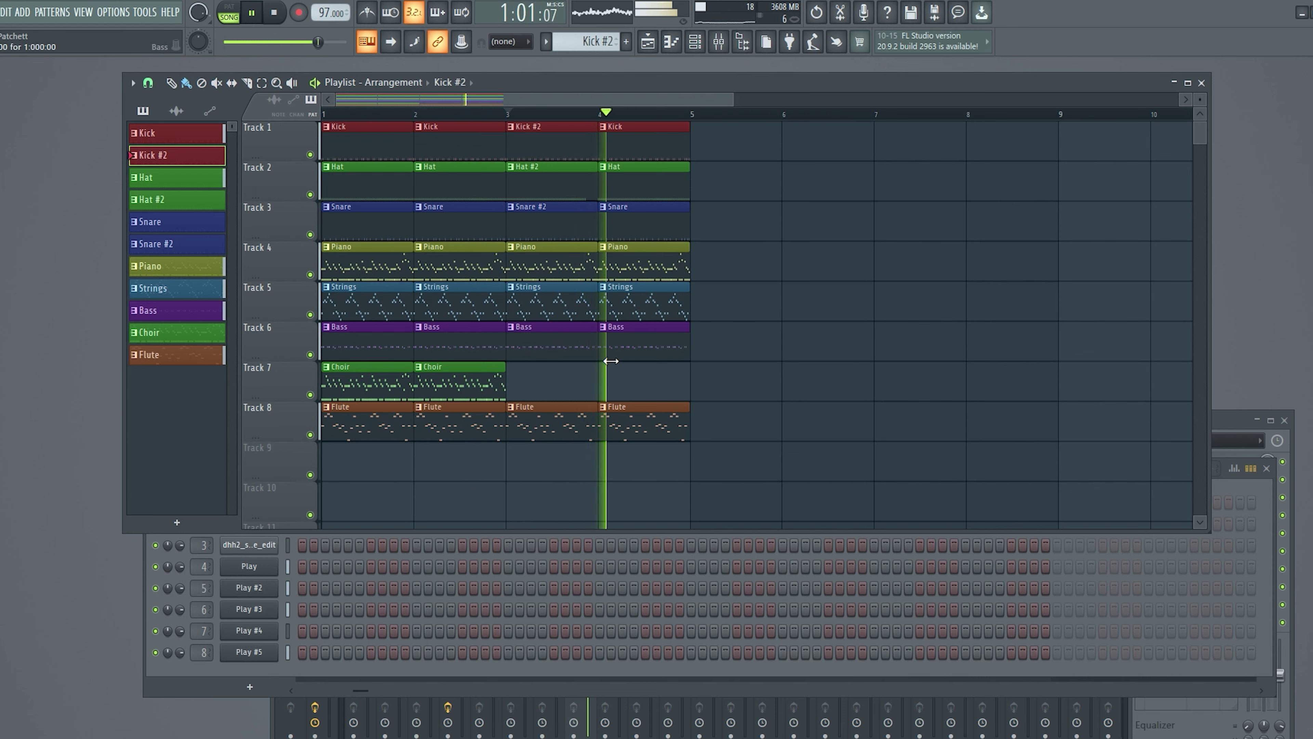
- Delete the Flute and Strings clips at bar 3 of the playlist
right_click(539, 432)
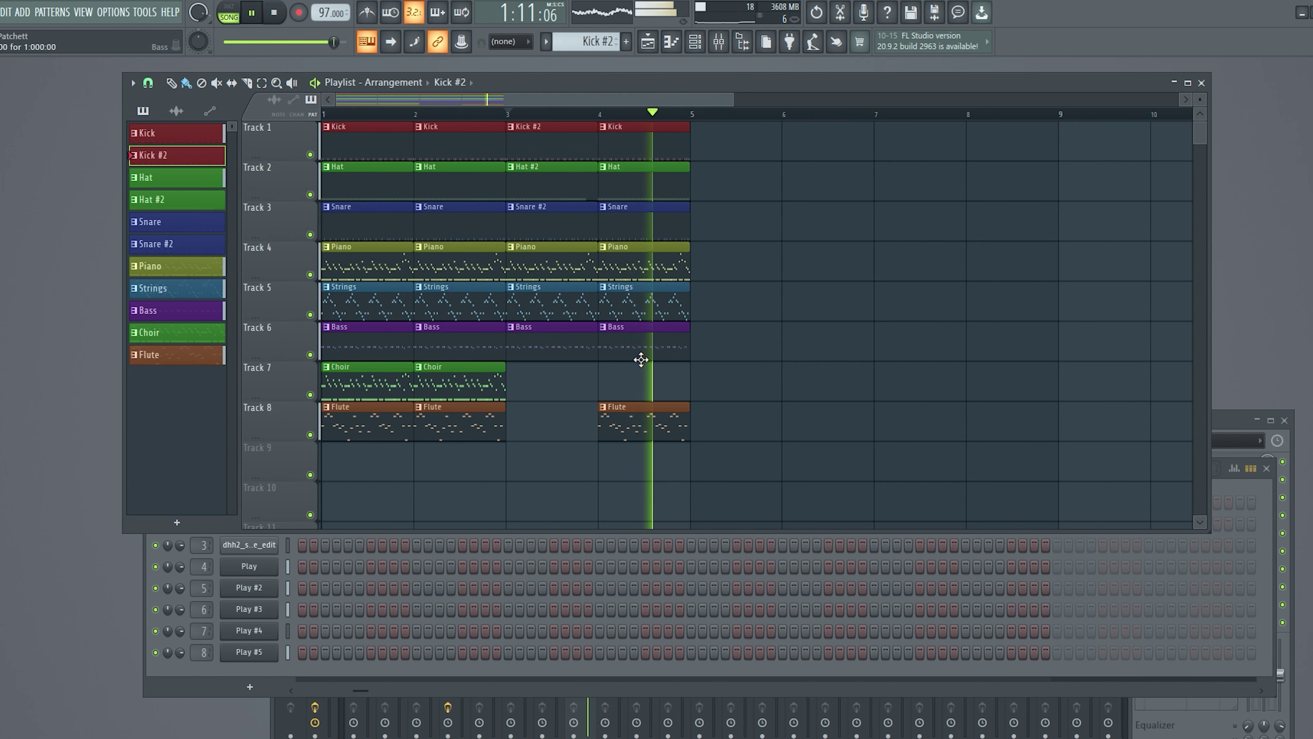
right_click(539, 308)
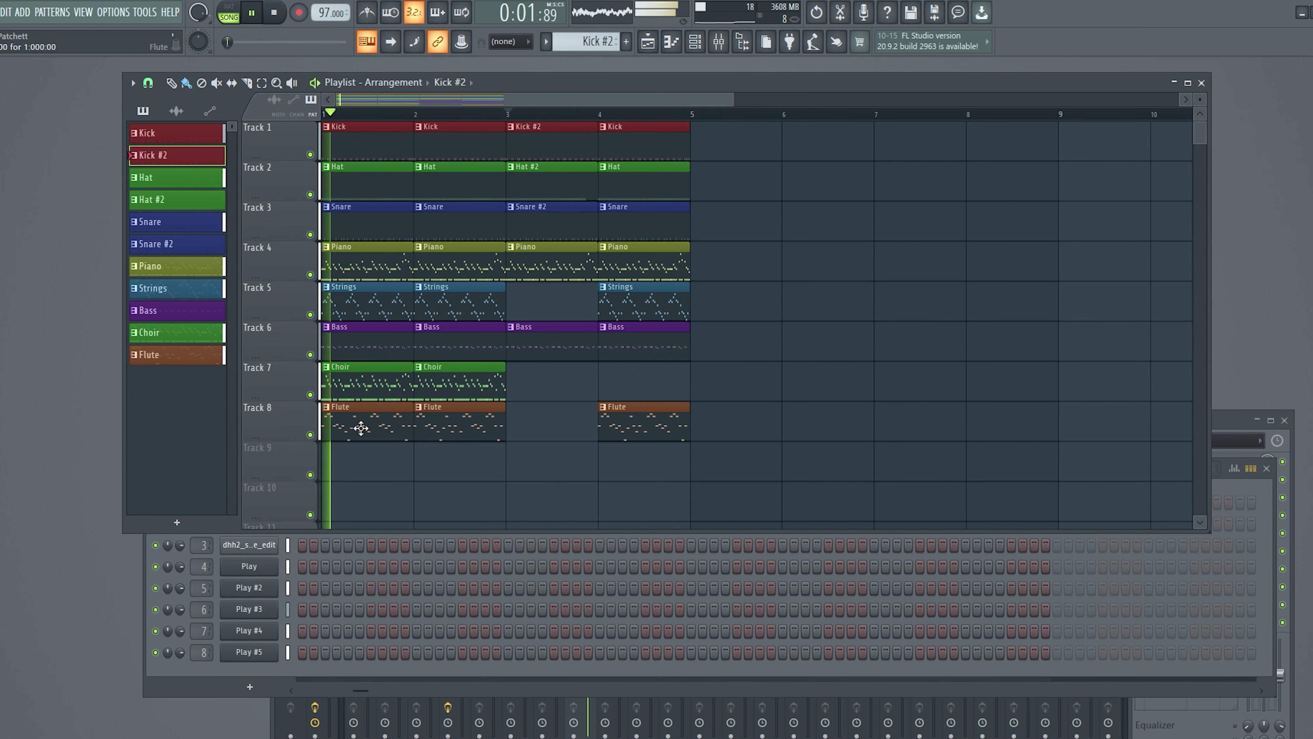
- Delete the Choir, Strings, Bass, Flute, Snare and Hat clips at bar 1, keeping only Kick and Piano
right_click(353, 377)
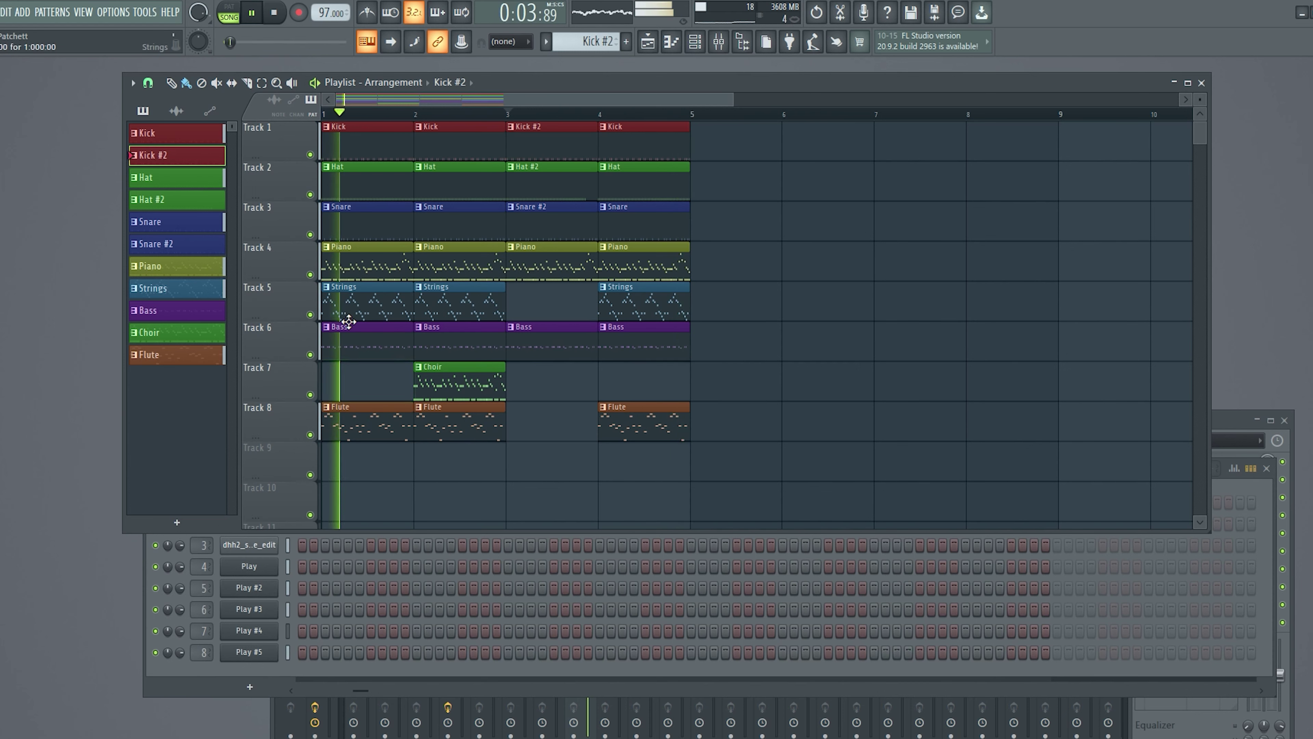
right_click(362, 303)
right_click(361, 344)
right_click(357, 422)
right_click(364, 222)
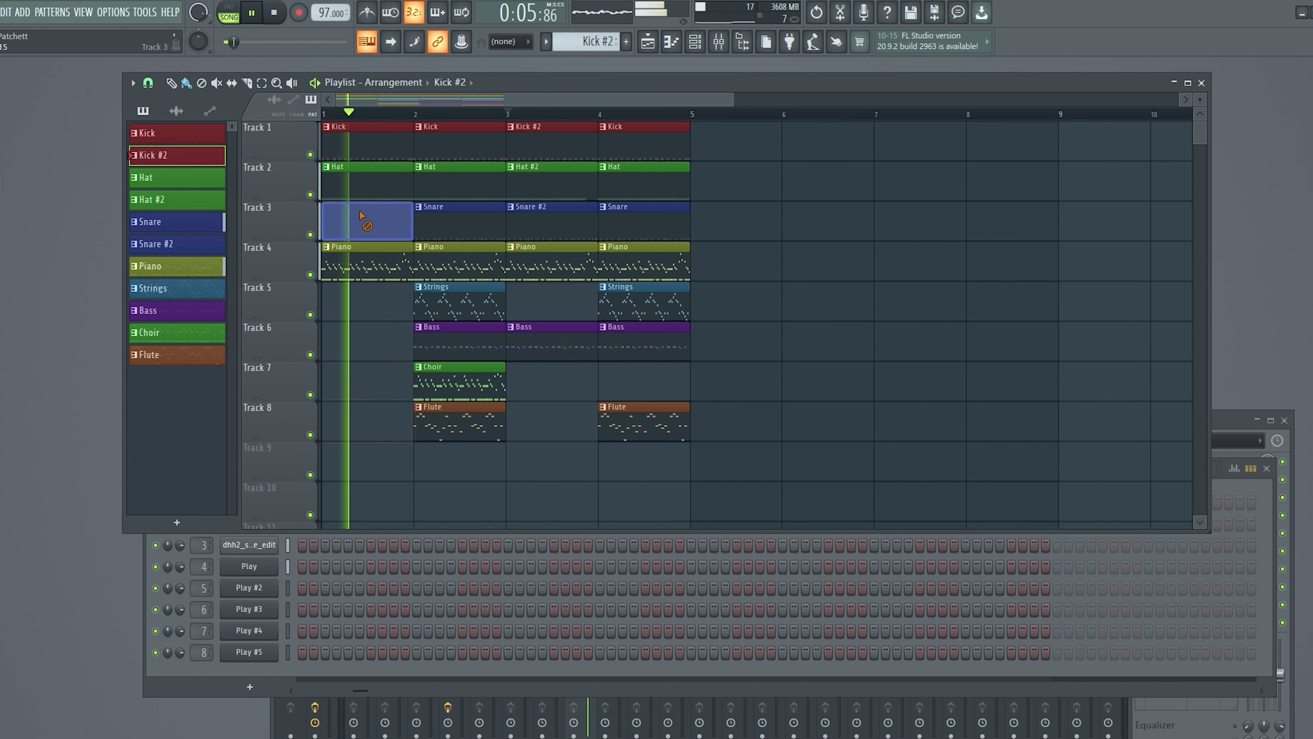
right_click(368, 171)
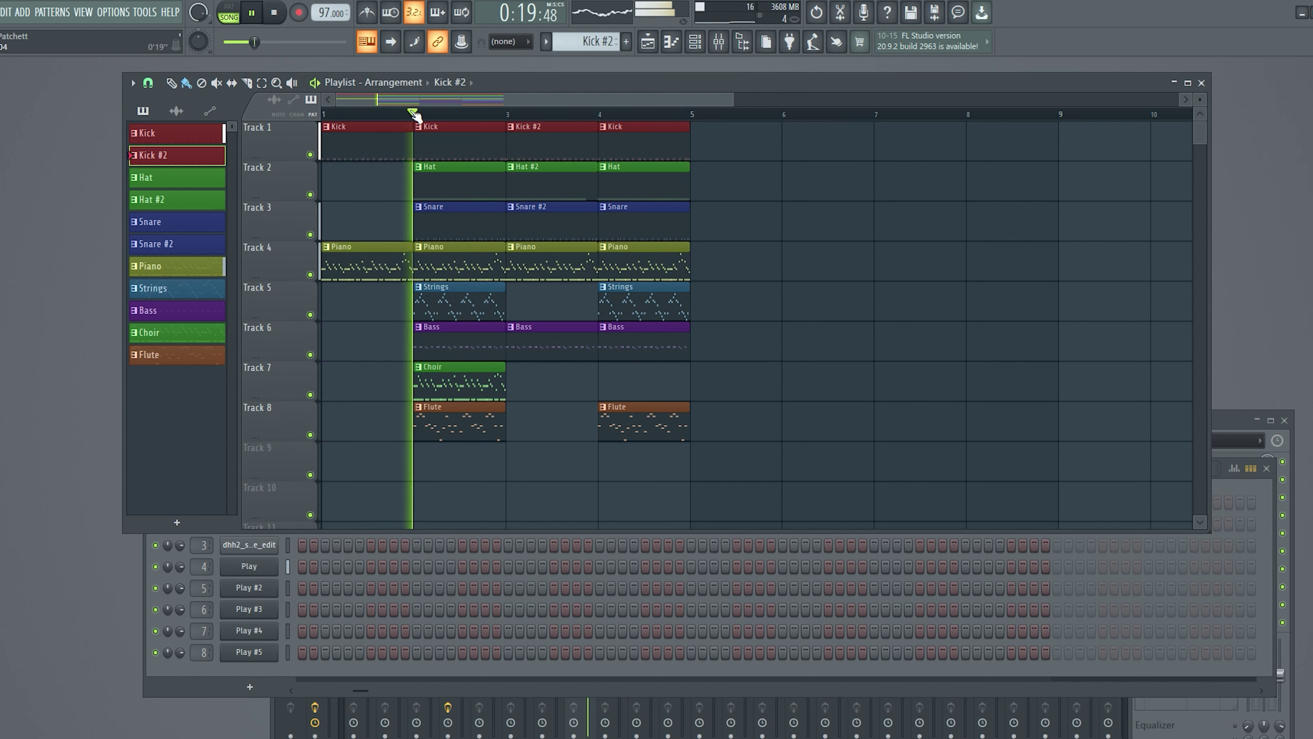
- Make the Kick, Hat and Snare clips at bar 2 unique
click(419, 127)
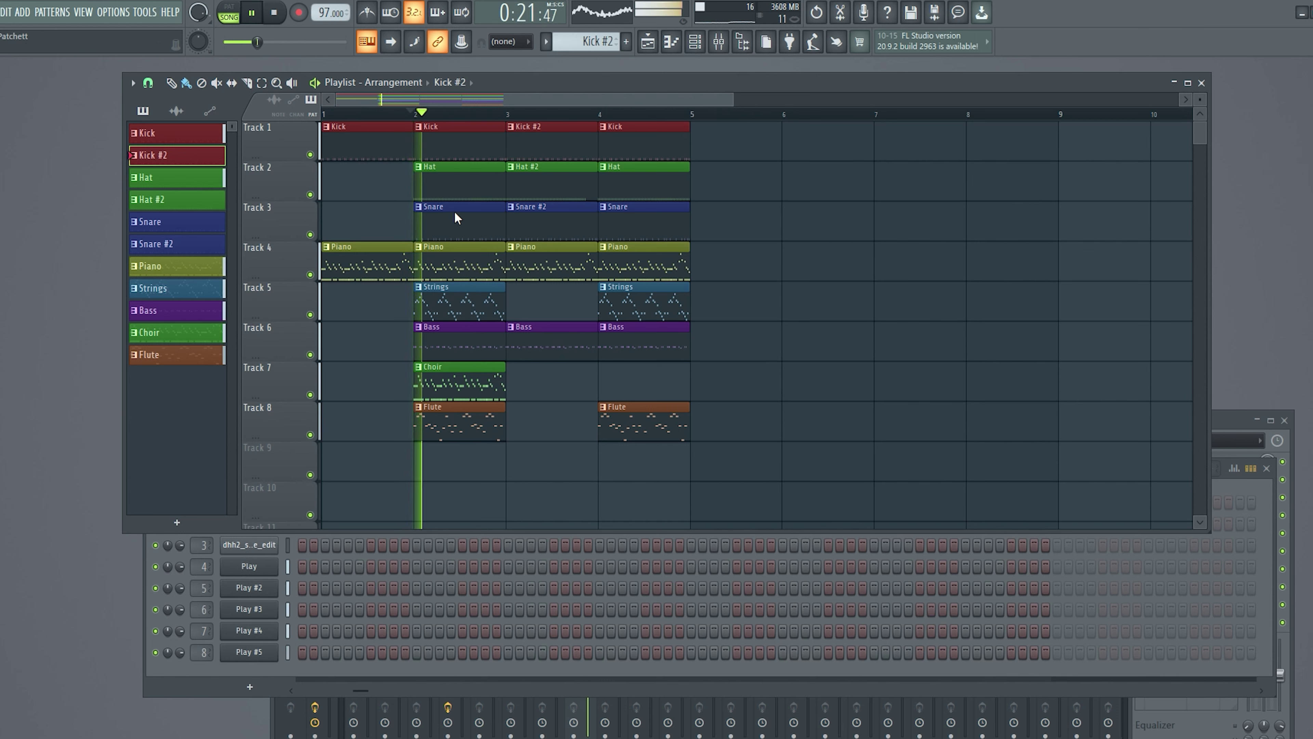
click(455, 216)
click(421, 169)
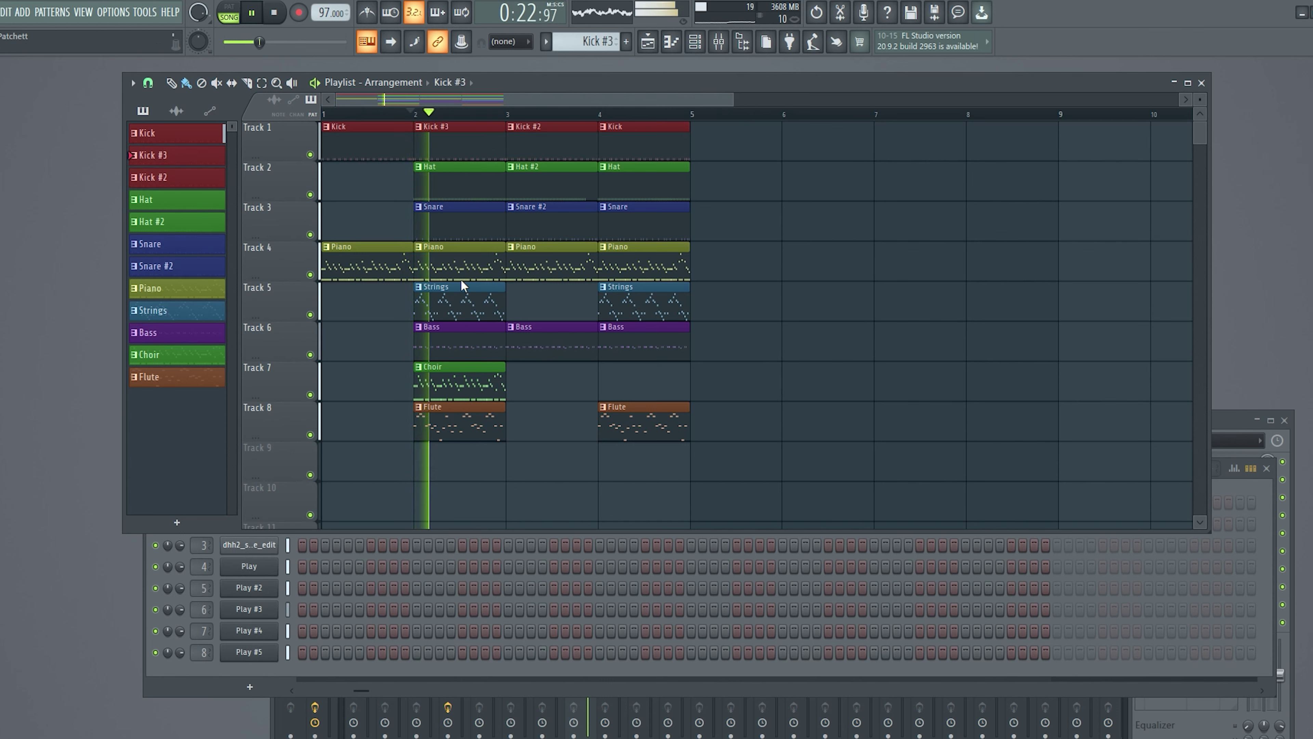
click(419, 167)
click(454, 257)
click(418, 206)
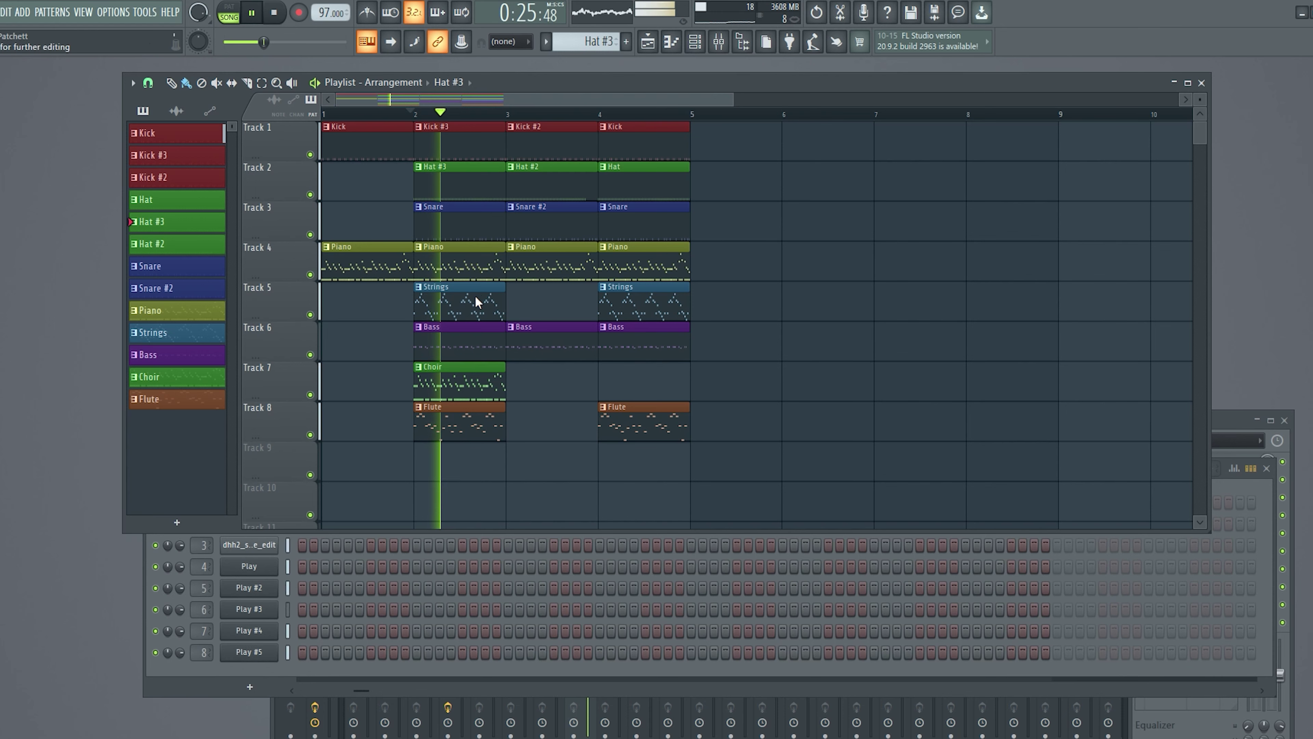
click(475, 296)
- Clear the closing steps of the Kick #3, Hat #3 and Snare #3 patterns in the channel rack
click(484, 155)
click(706, 670)
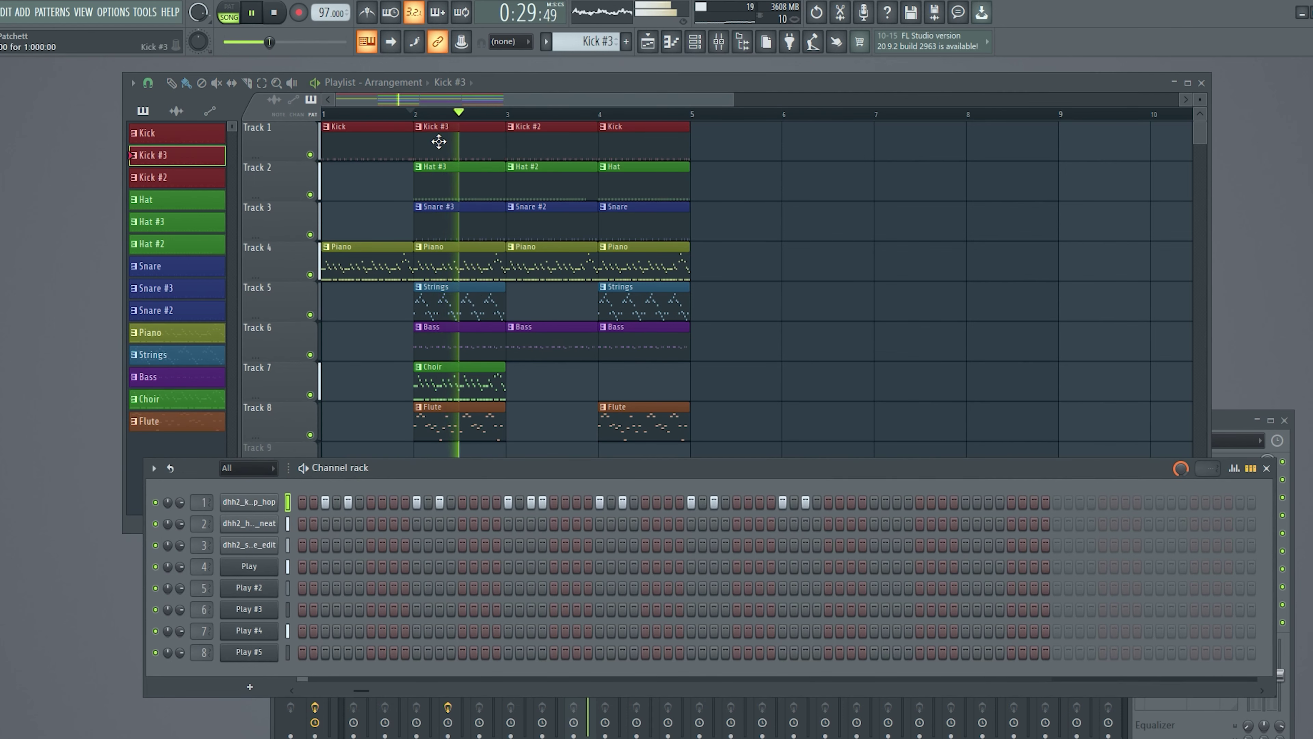
click(507, 215)
click(484, 170)
click(757, 691)
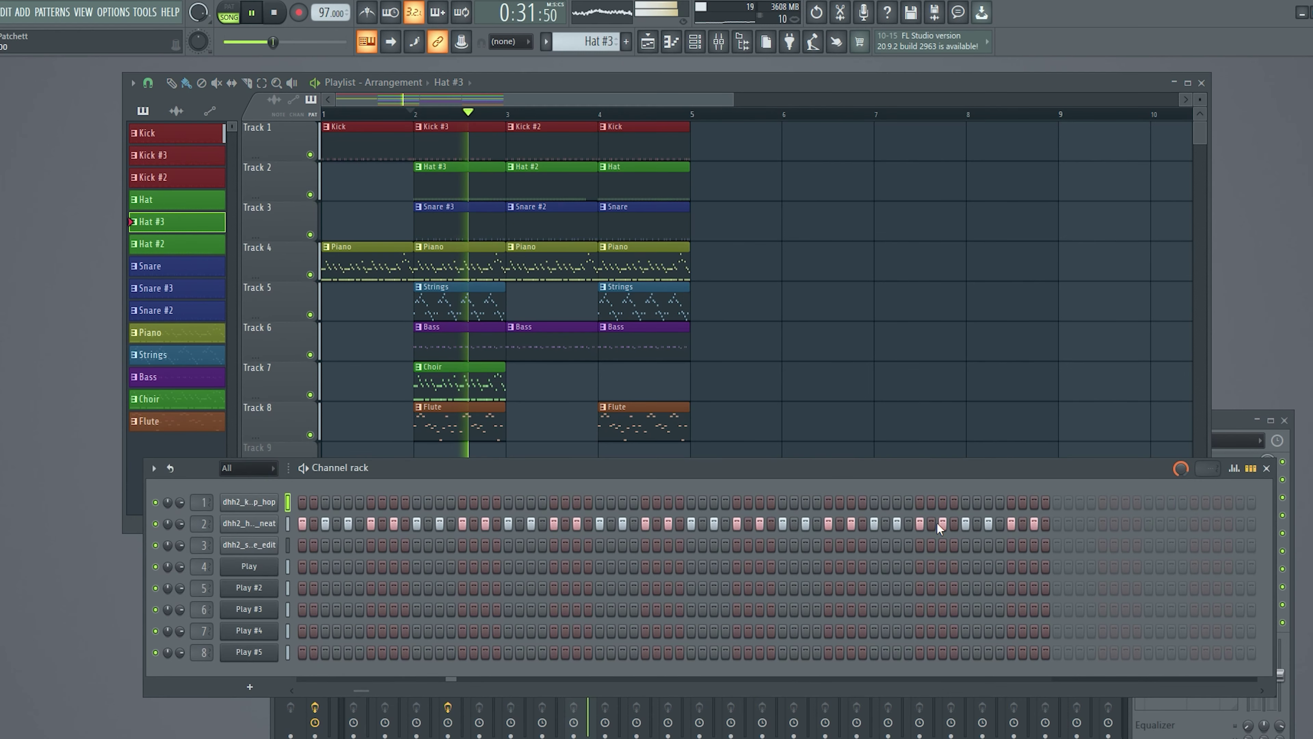
drag(1040, 517, 798, 533)
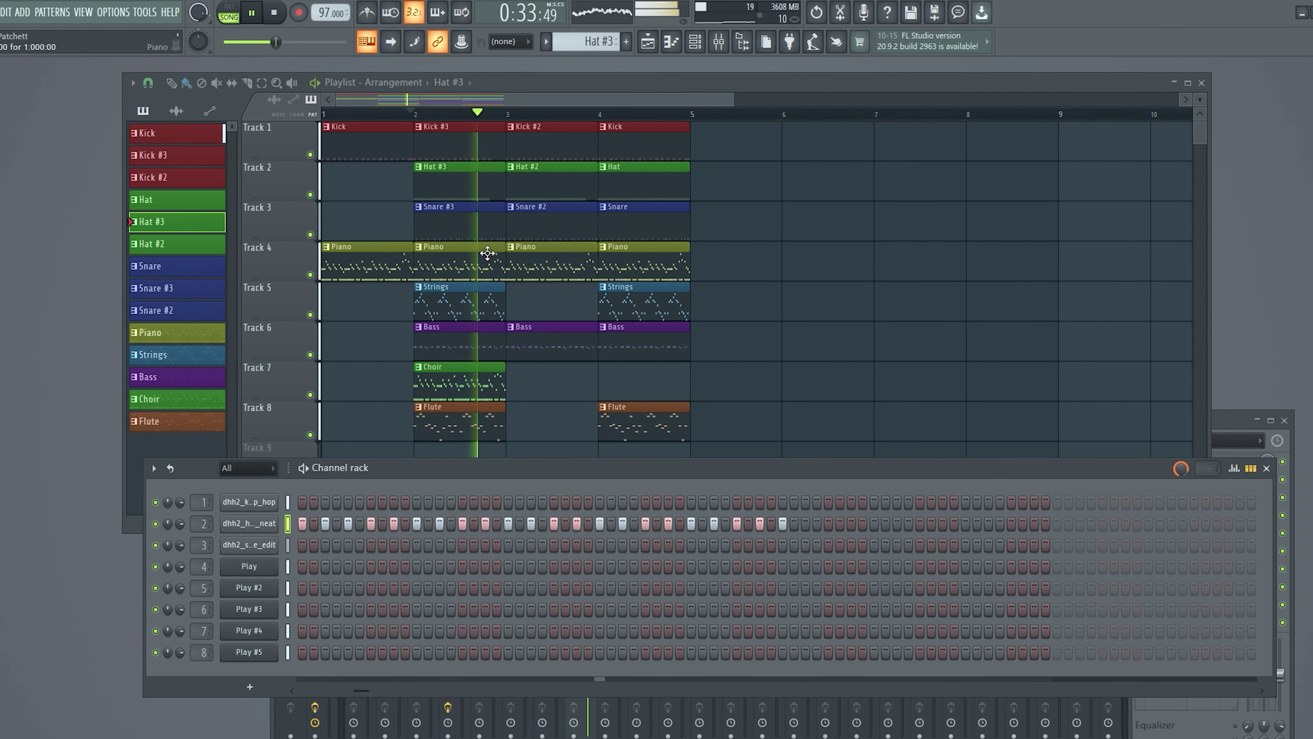
click(484, 216)
drag(1045, 545, 925, 557)
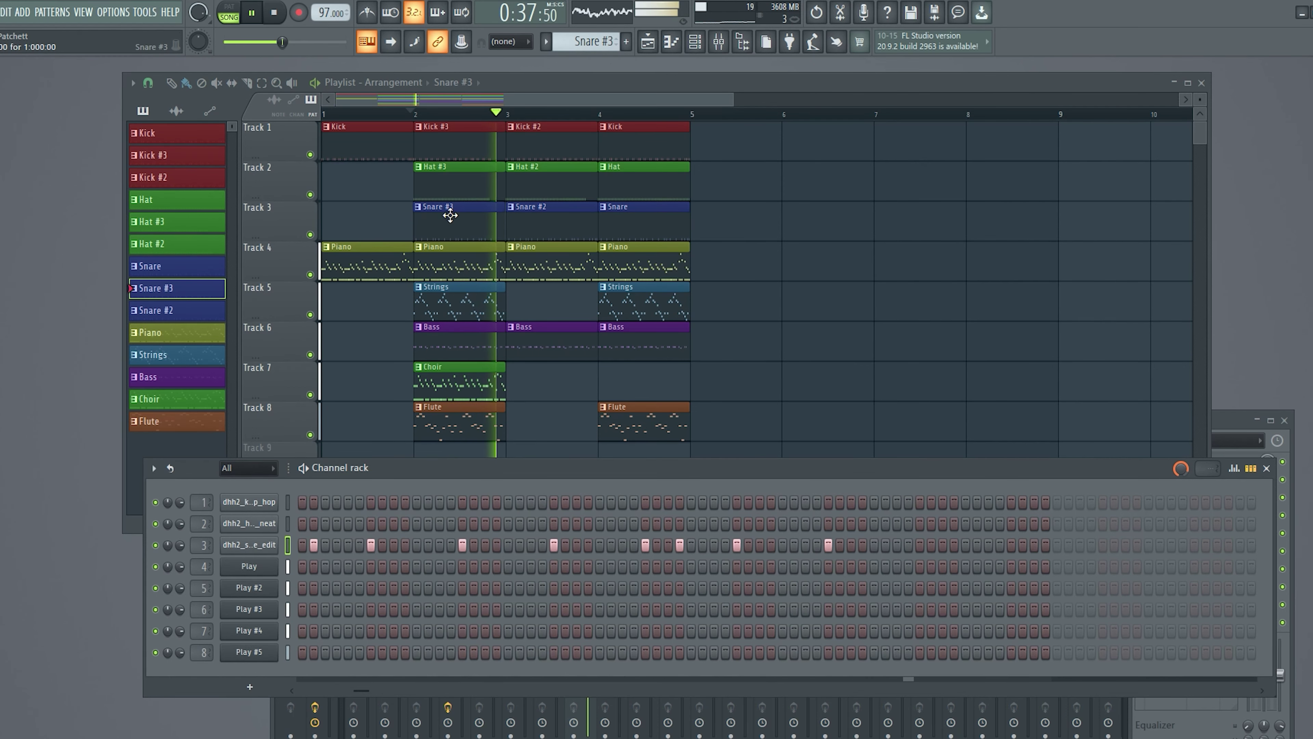
- Duplicate all clips from bars 2 to 4 on every track and align the copy to start exactly at bar 5
scroll(430, 247, up, 5)
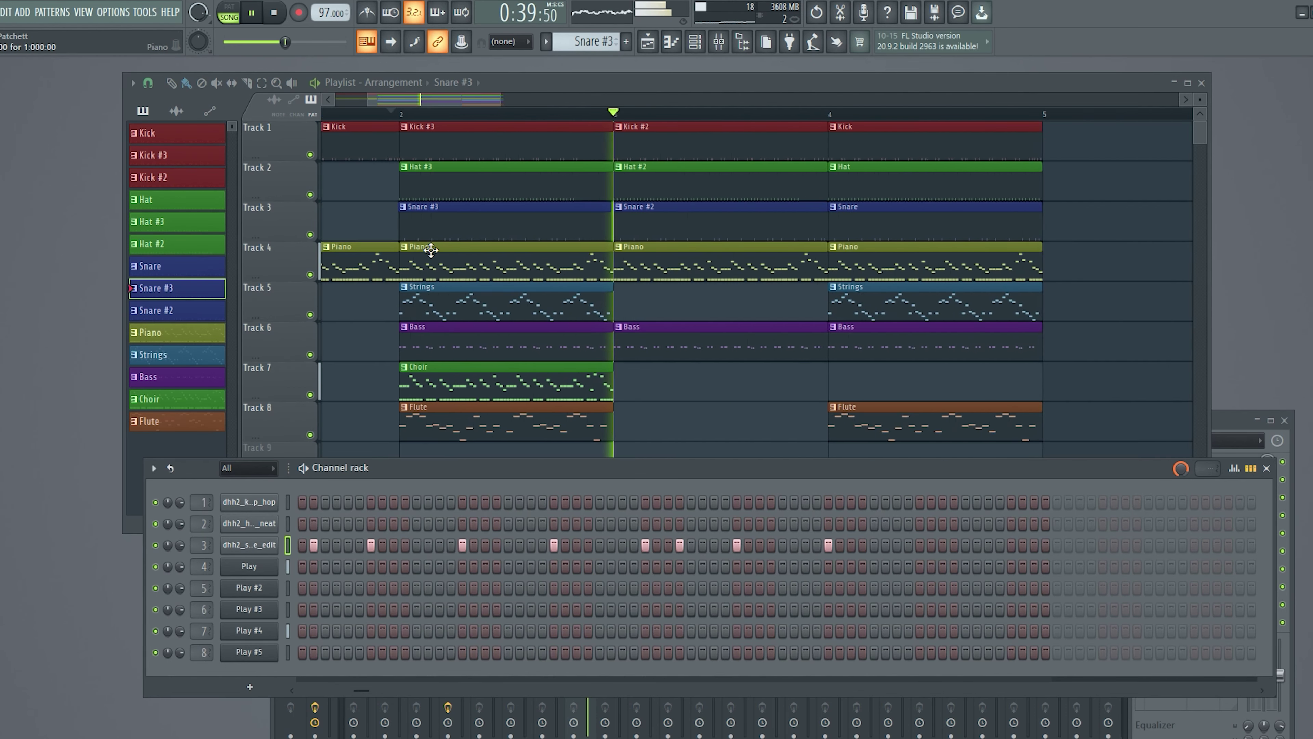
click(399, 228)
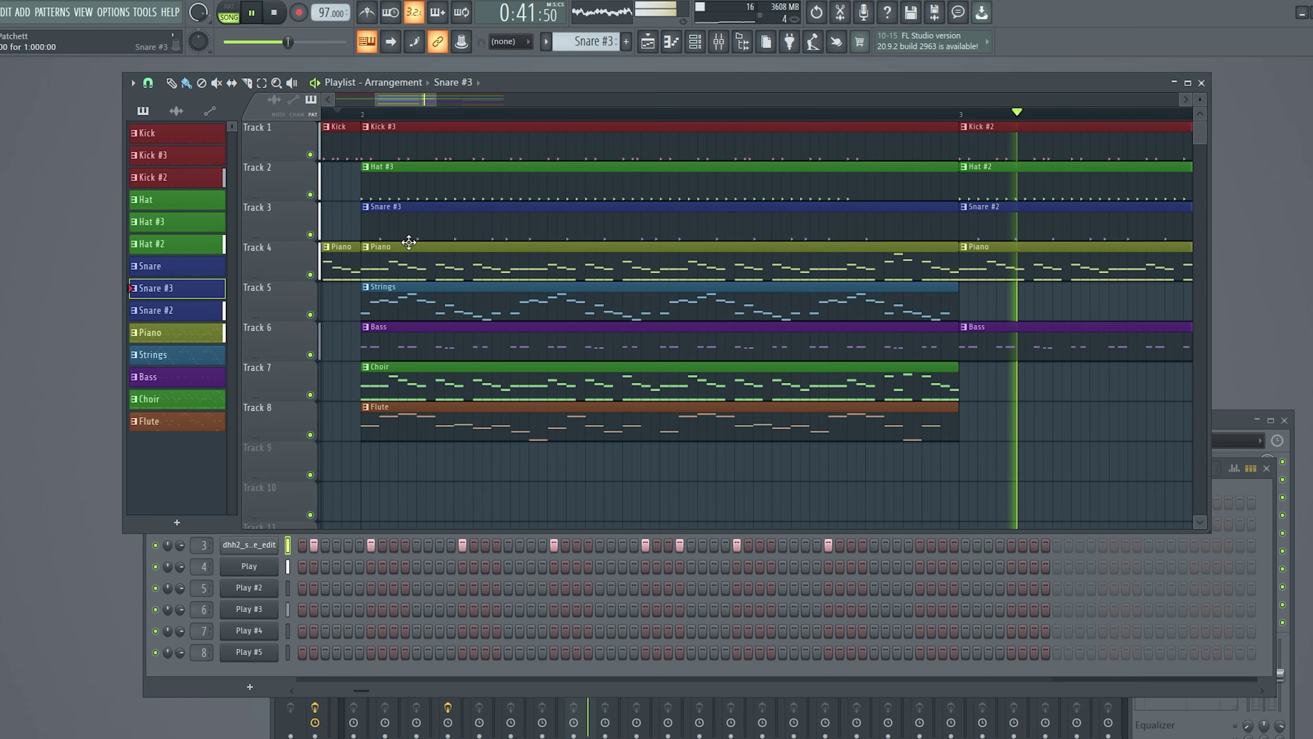
scroll(416, 248, down, 6)
scroll(407, 244, down, 2)
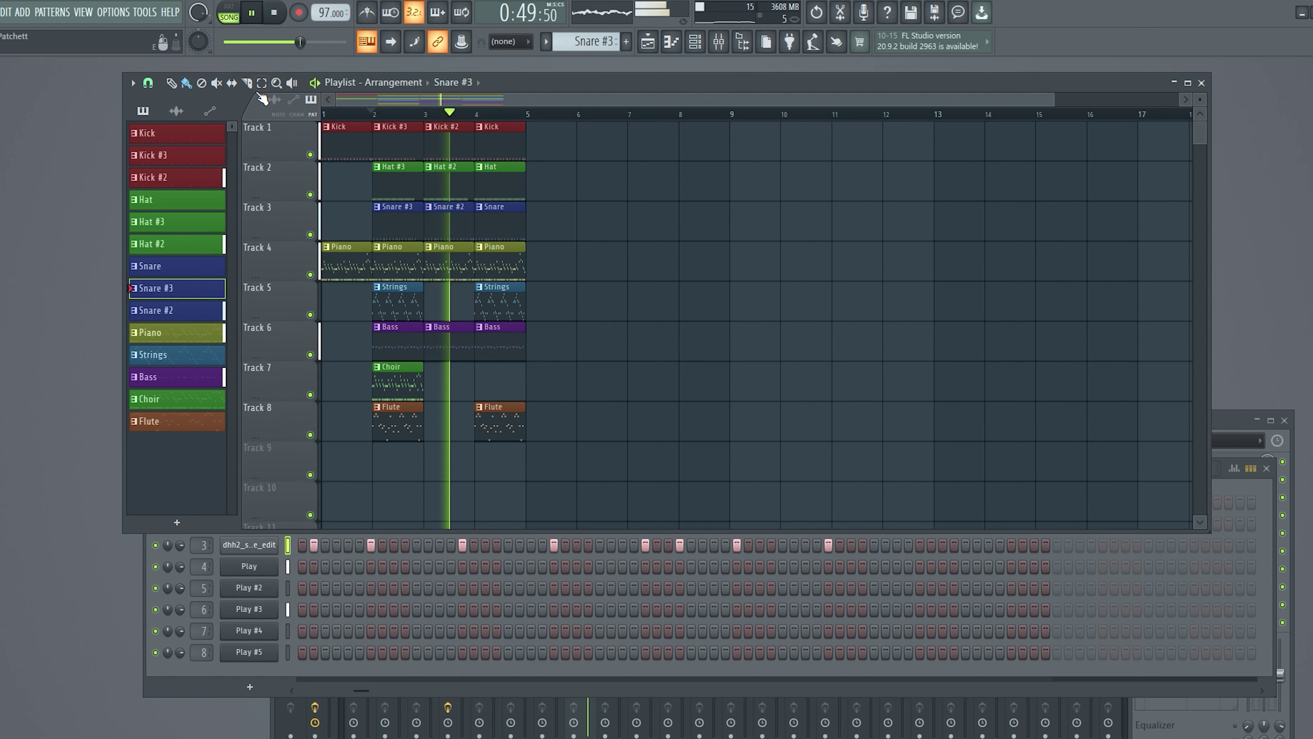
drag(371, 510, 484, 406)
drag(388, 525, 527, 120)
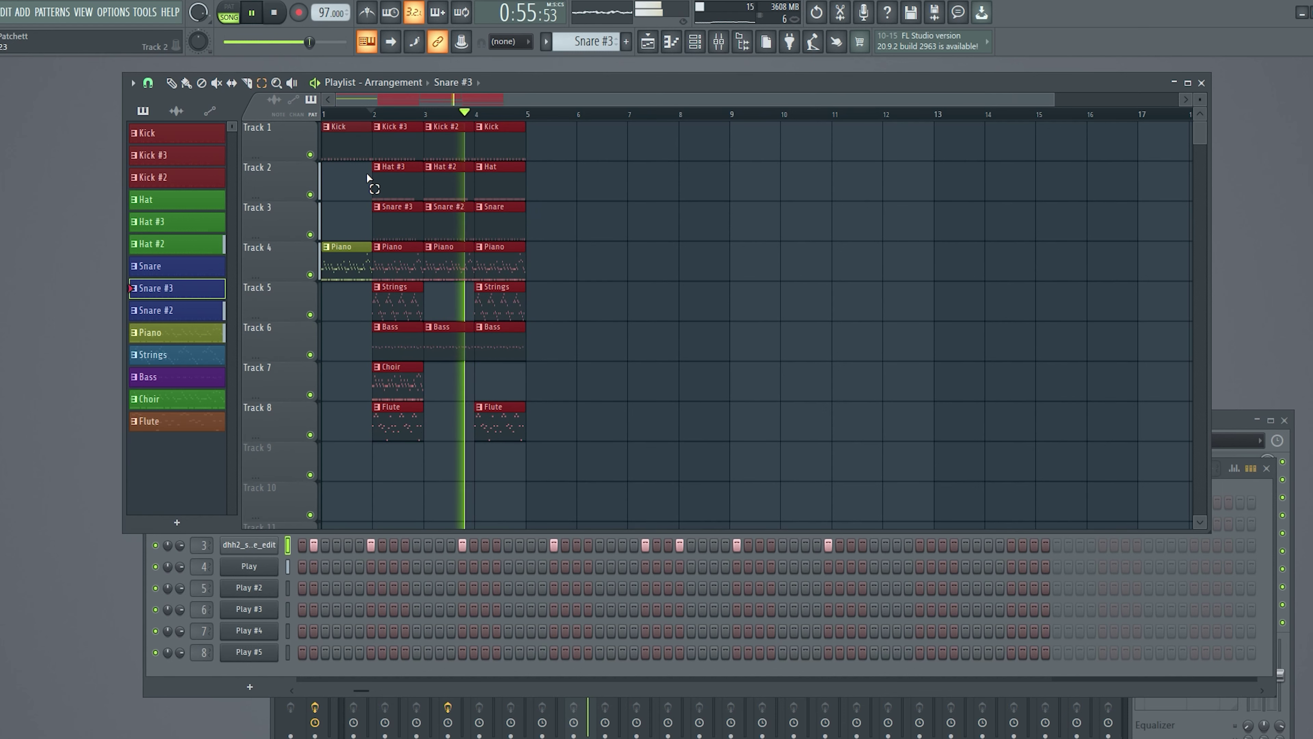
shift+drag(369, 208, 259, 50)
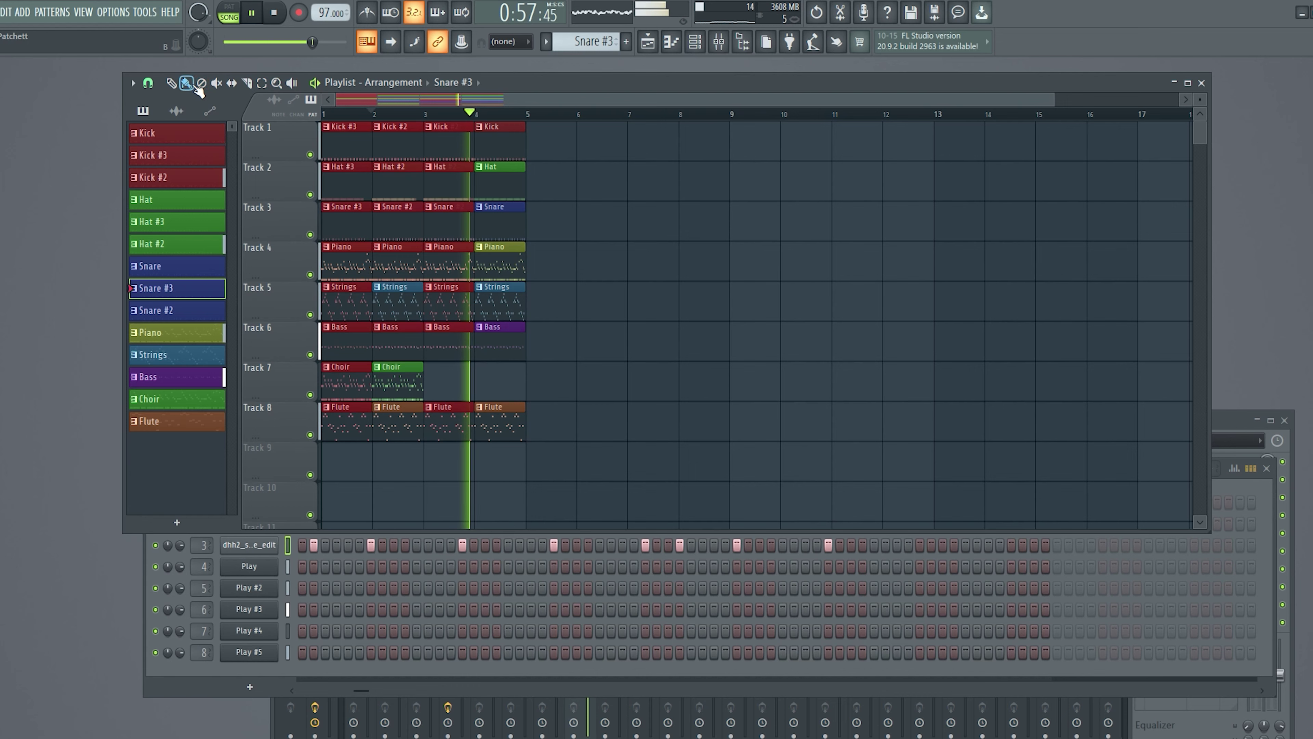
drag(355, 150, 569, 169)
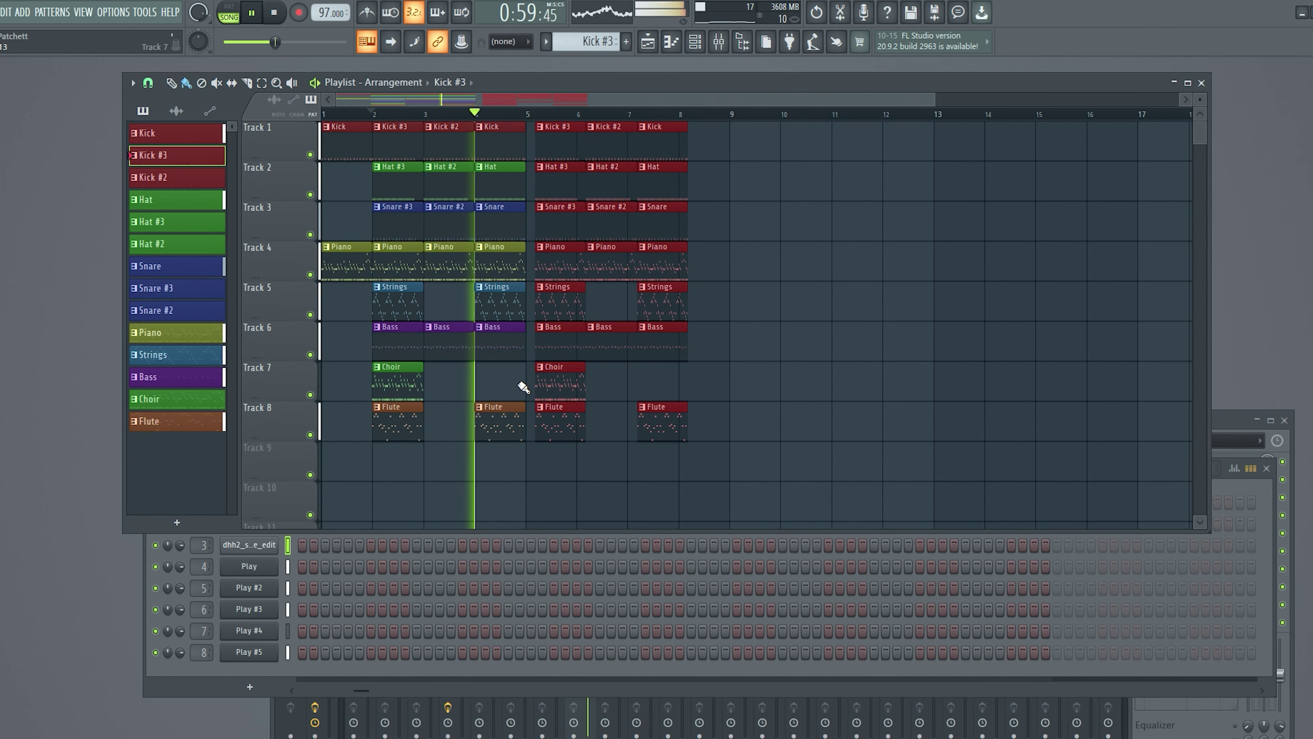
scroll(530, 435, up, 5)
click(595, 420)
scroll(566, 435, up, 3)
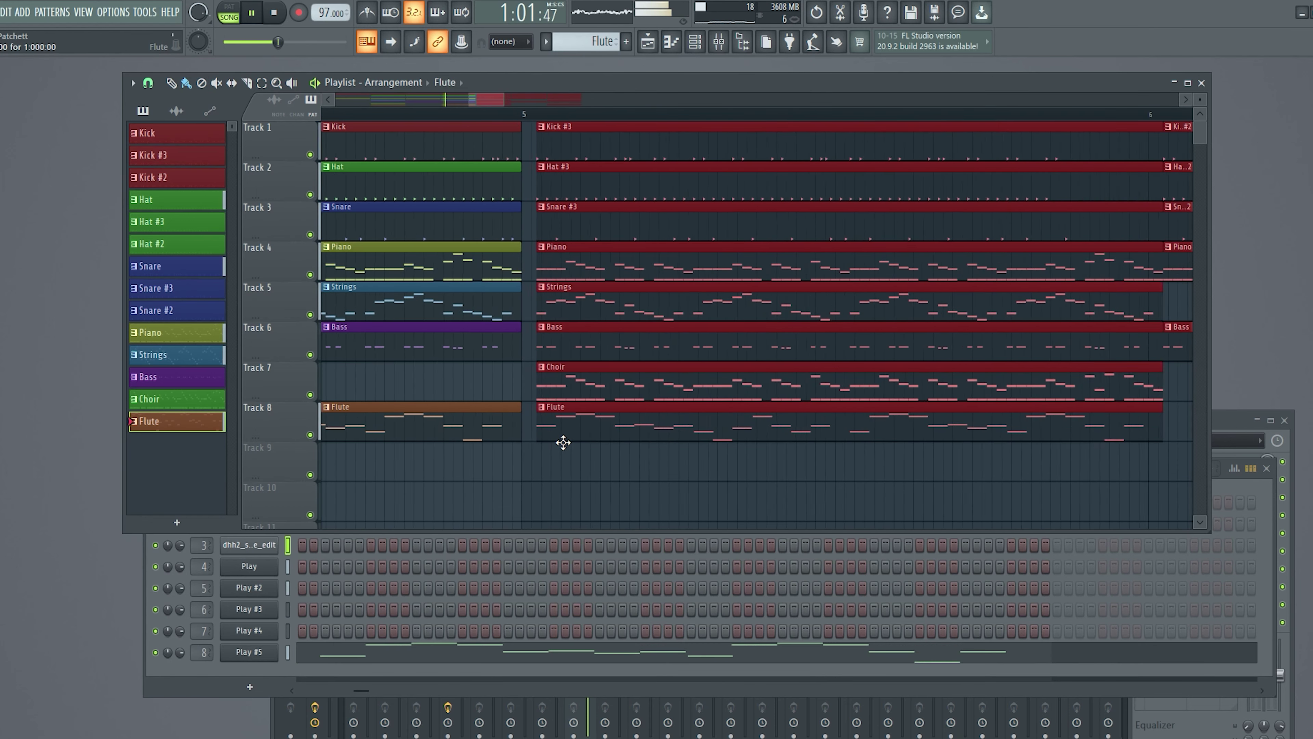
scroll(557, 425, down, 7)
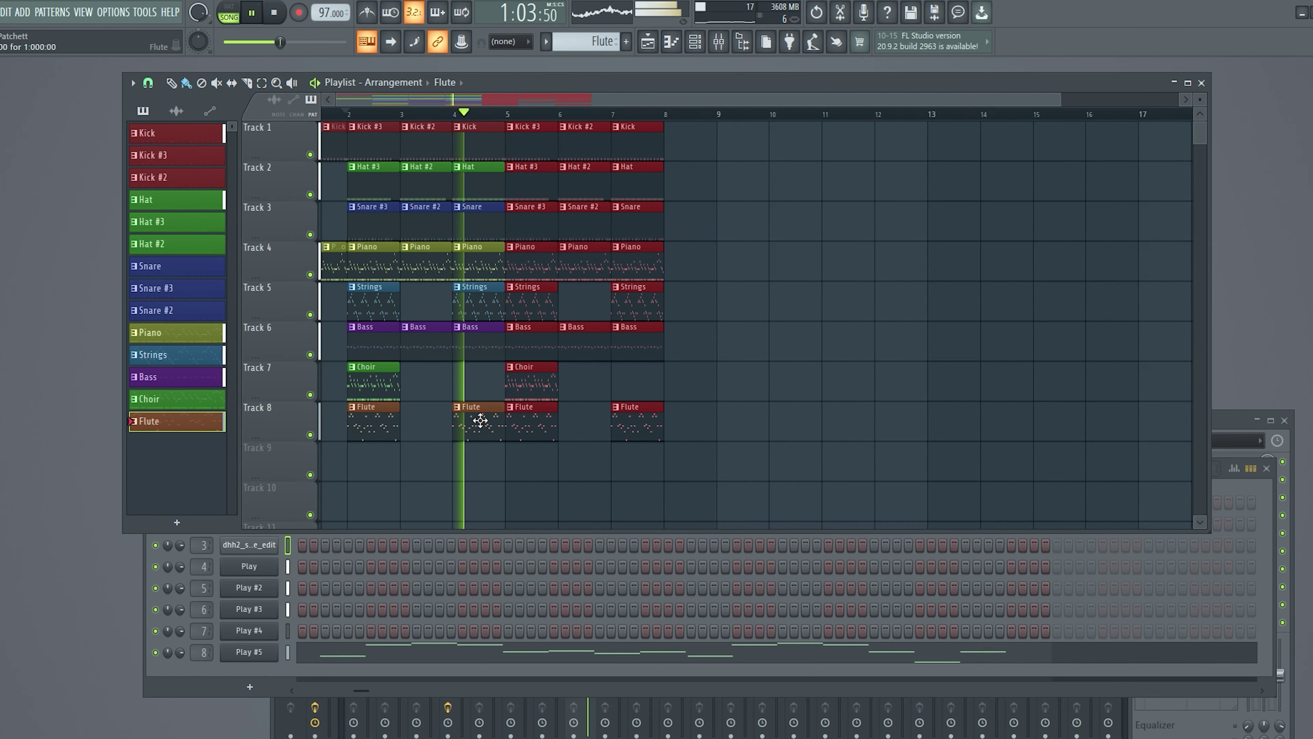
- Duplicate the three-bar section again, align the copy to start at bar 8, and deselect the clips
shift+drag(343, 150, 651, 168)
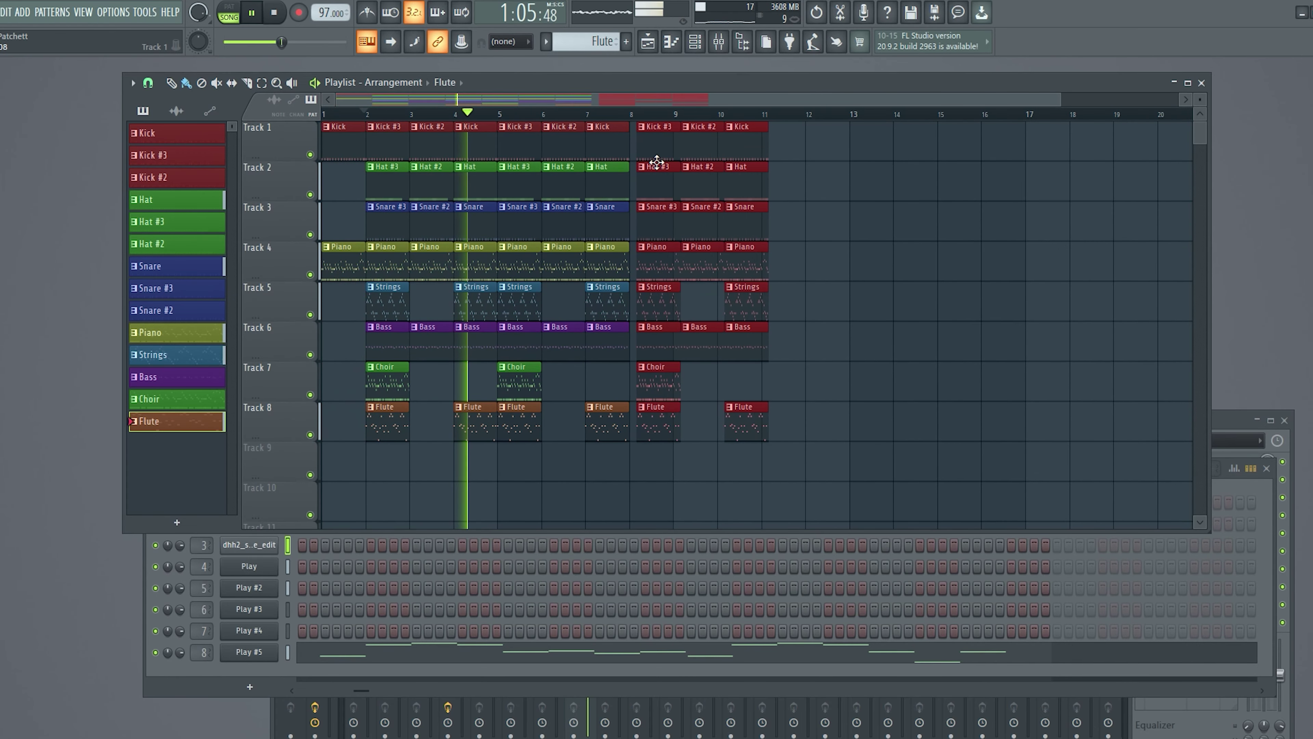
scroll(651, 373, up, 4)
drag(653, 410, 597, 414)
scroll(881, 441, down, 2)
scroll(881, 441, down, 5)
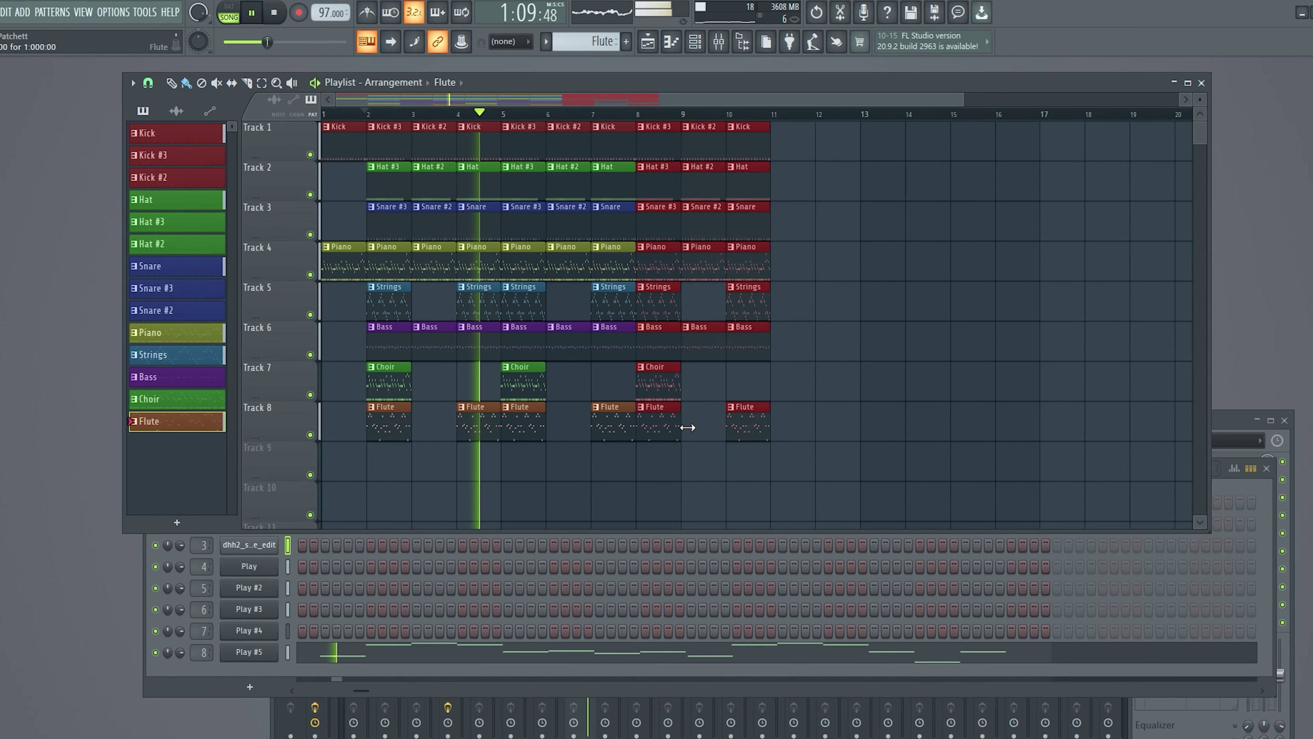
click(718, 433)
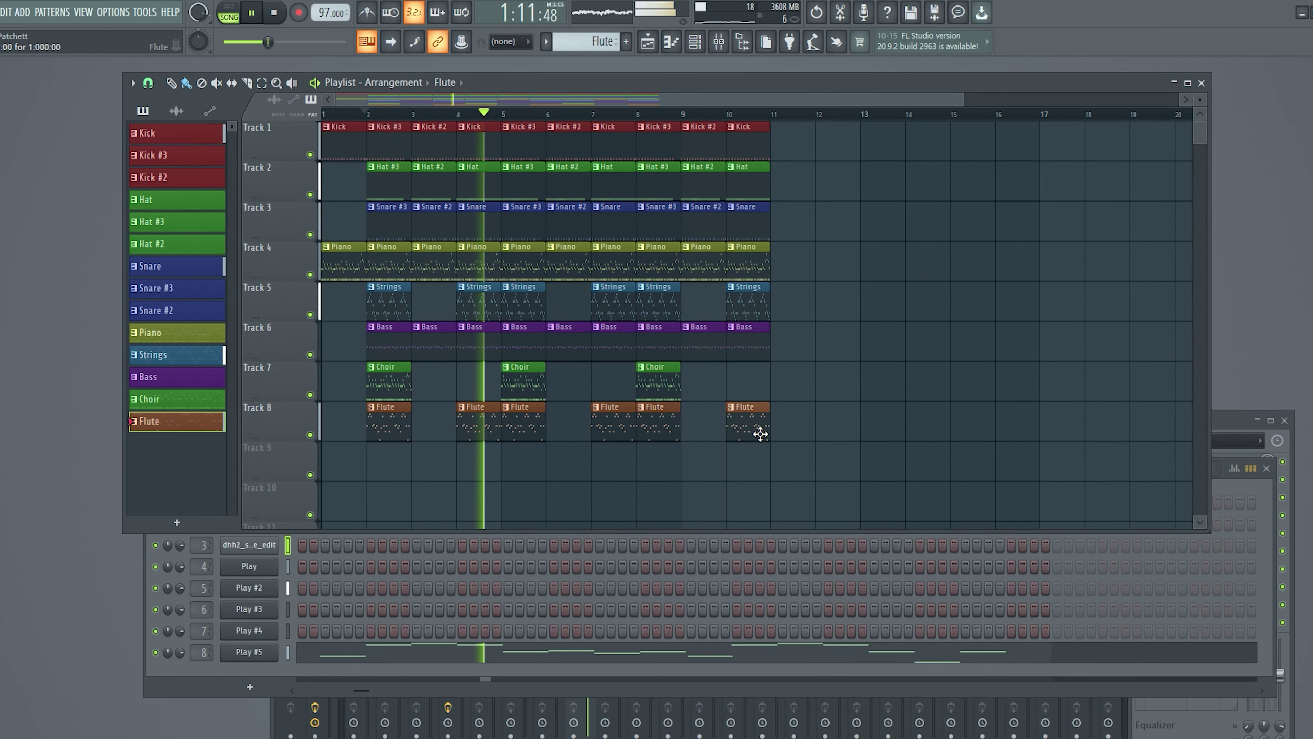
- Copy the last Flute clip on Track 8 and align the copy to start at bar 11
click(786, 427)
scroll(803, 453, up, 2)
scroll(776, 440, up, 4)
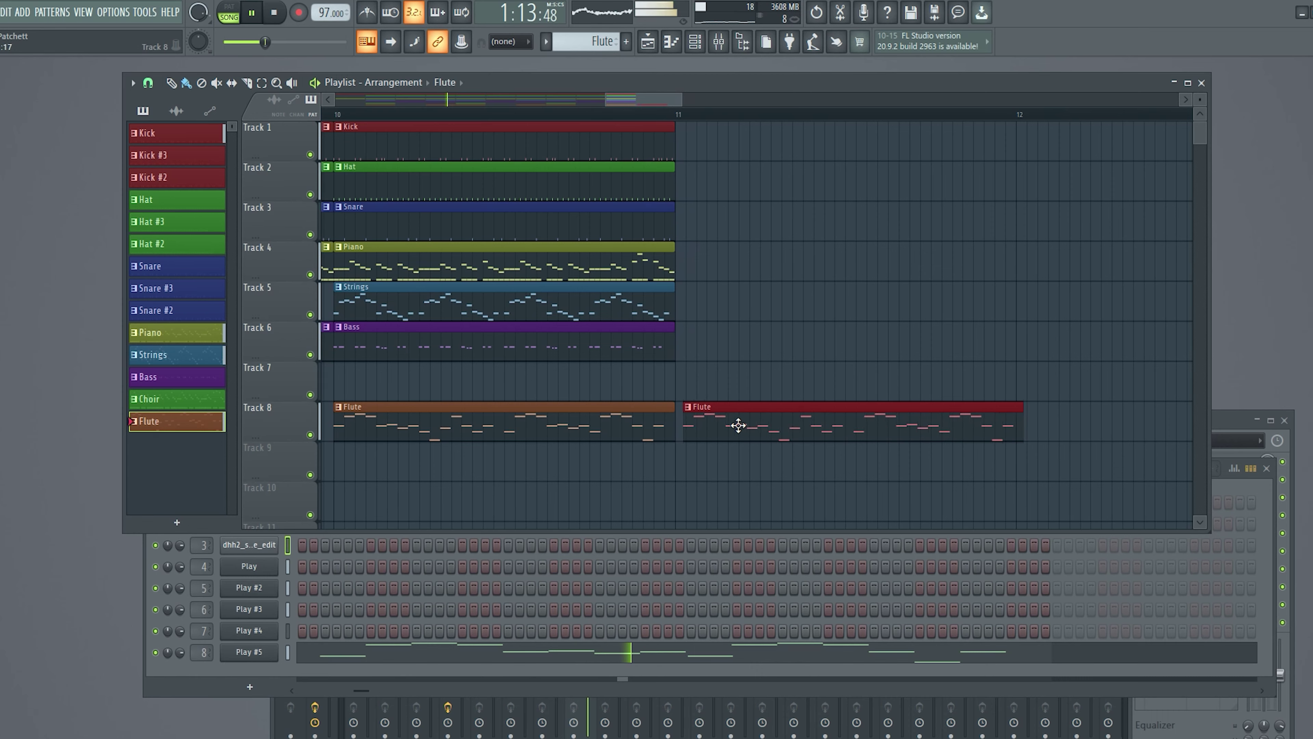
scroll(601, 381, down, 6)
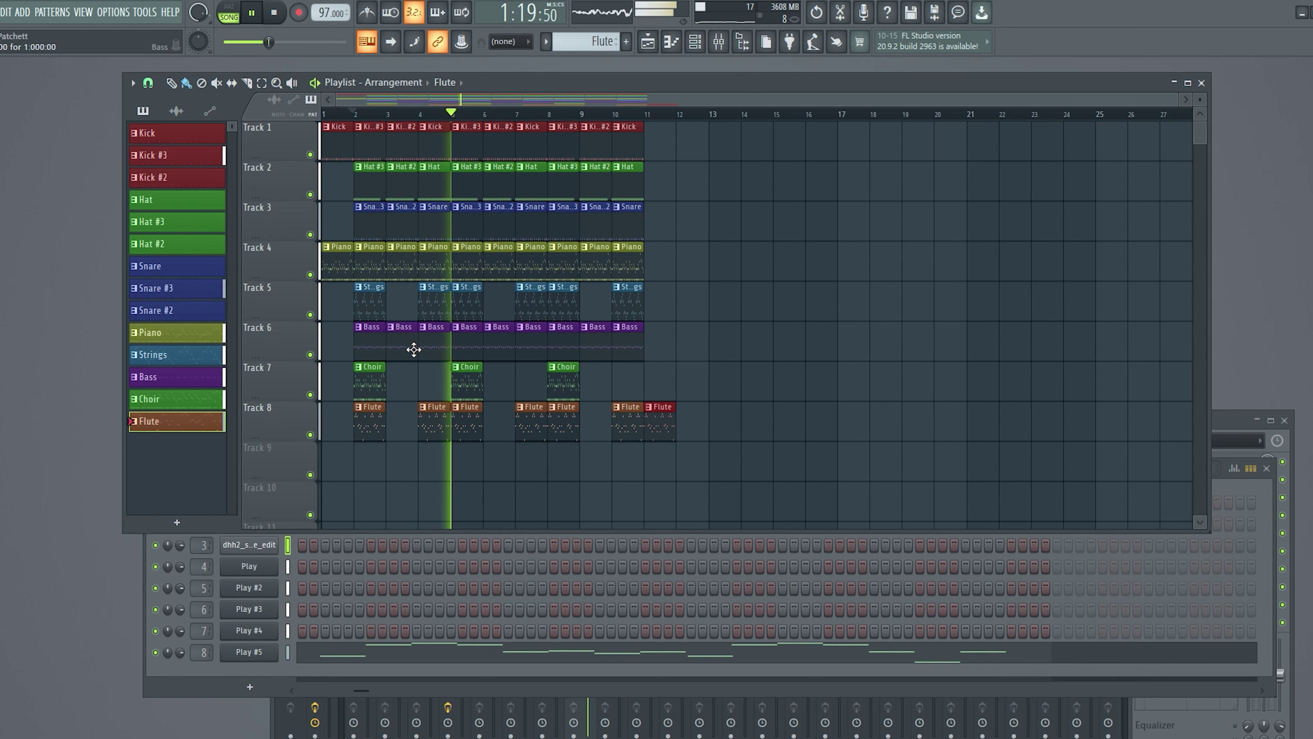
- Bring up the mixer and name insert 1 Kick with a red colour
click(472, 391)
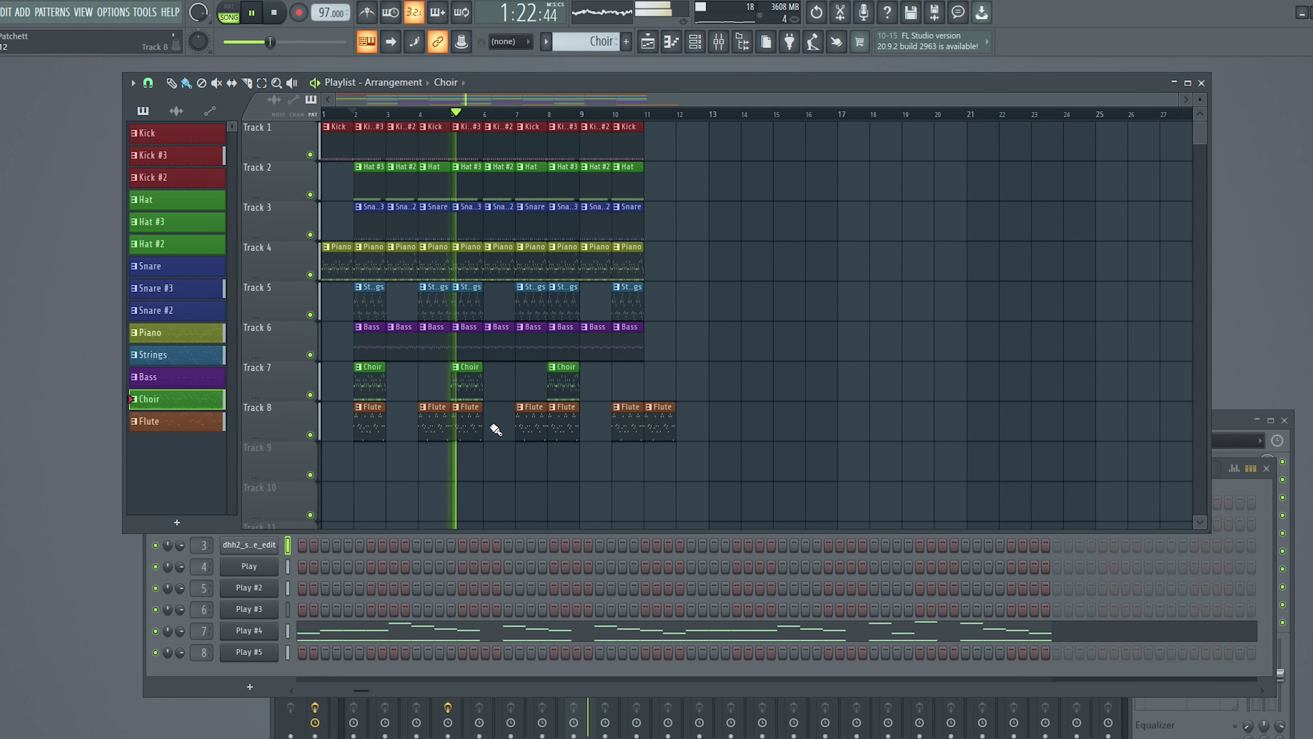
click(276, 729)
click(357, 489)
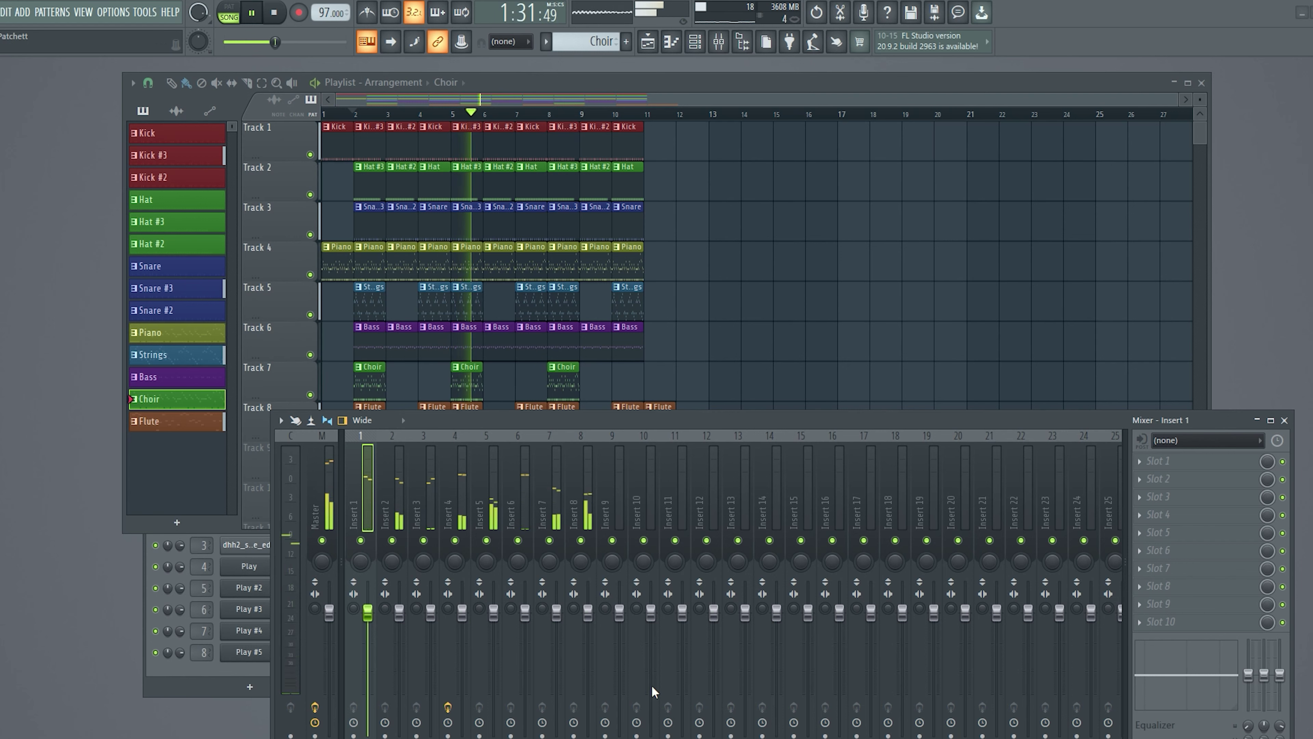
click(310, 357)
- Name mixer insert 2 Hat in green and insert 3 Snare in blue
click(396, 490)
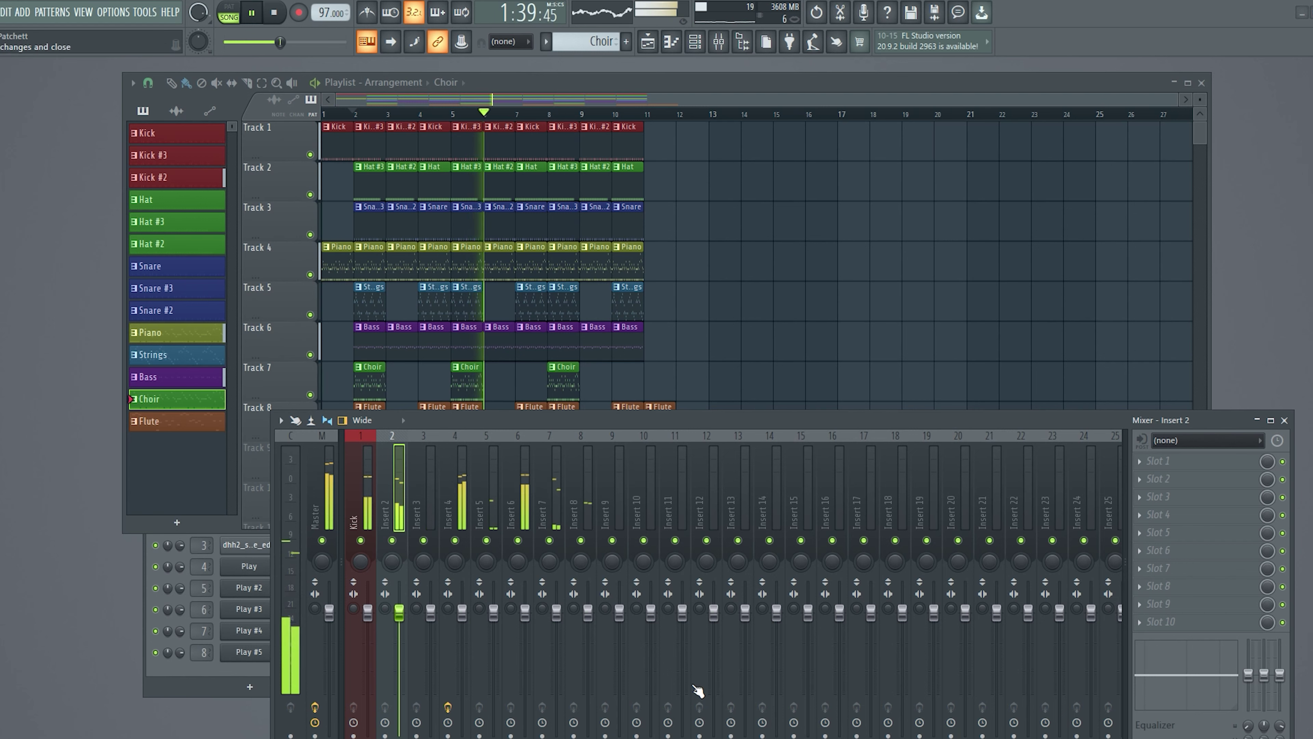
click(337, 355)
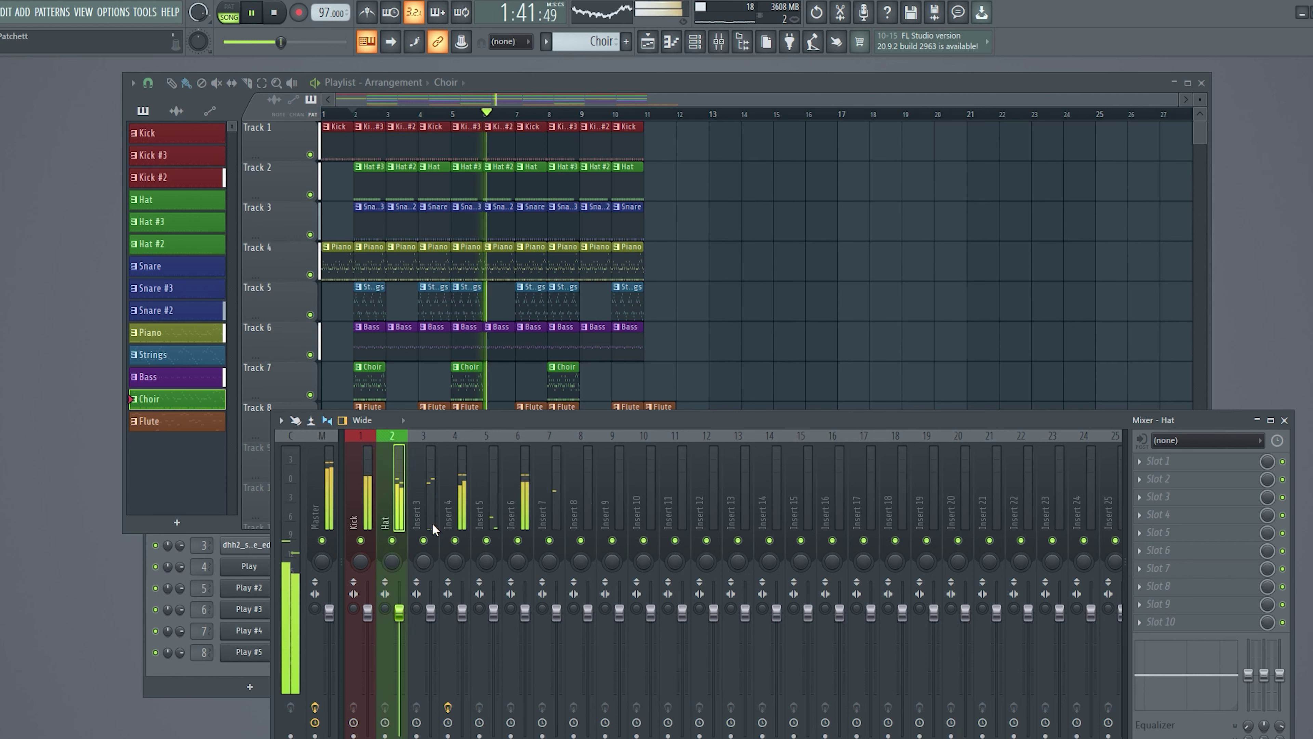
click(415, 492)
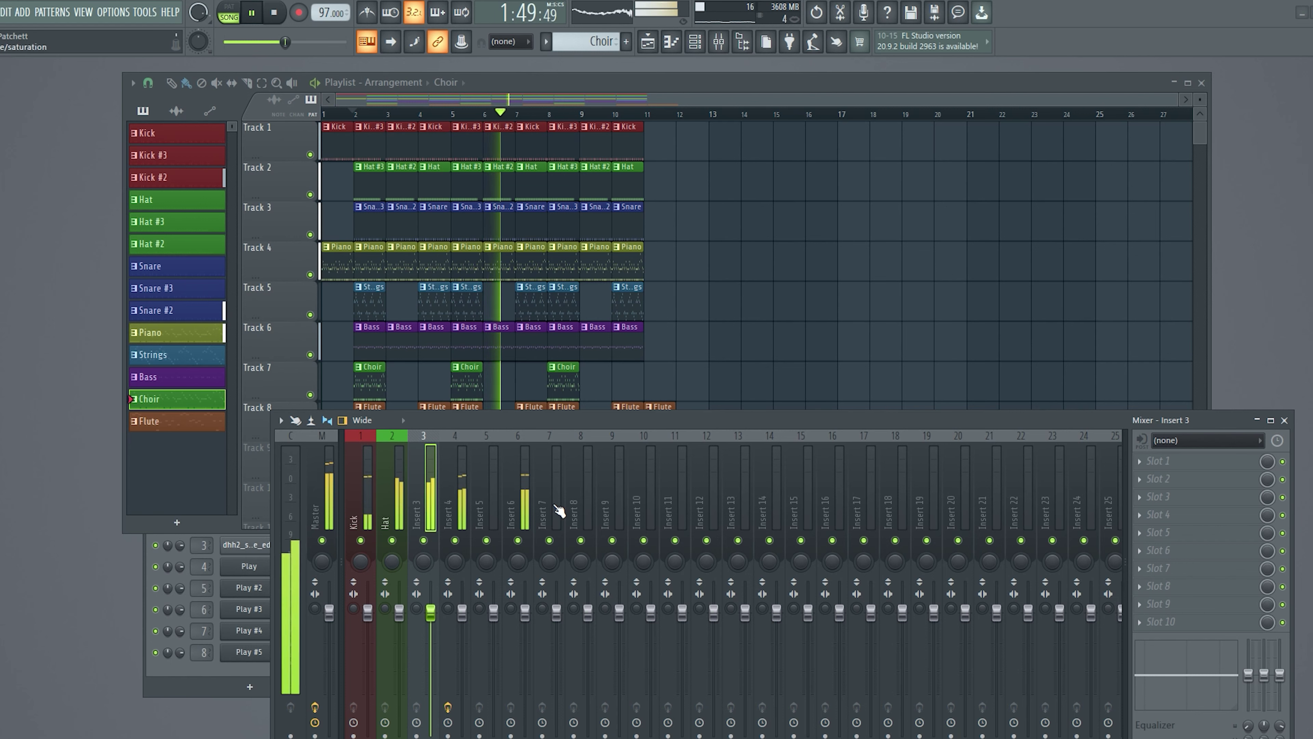
drag(171, 266, 416, 482)
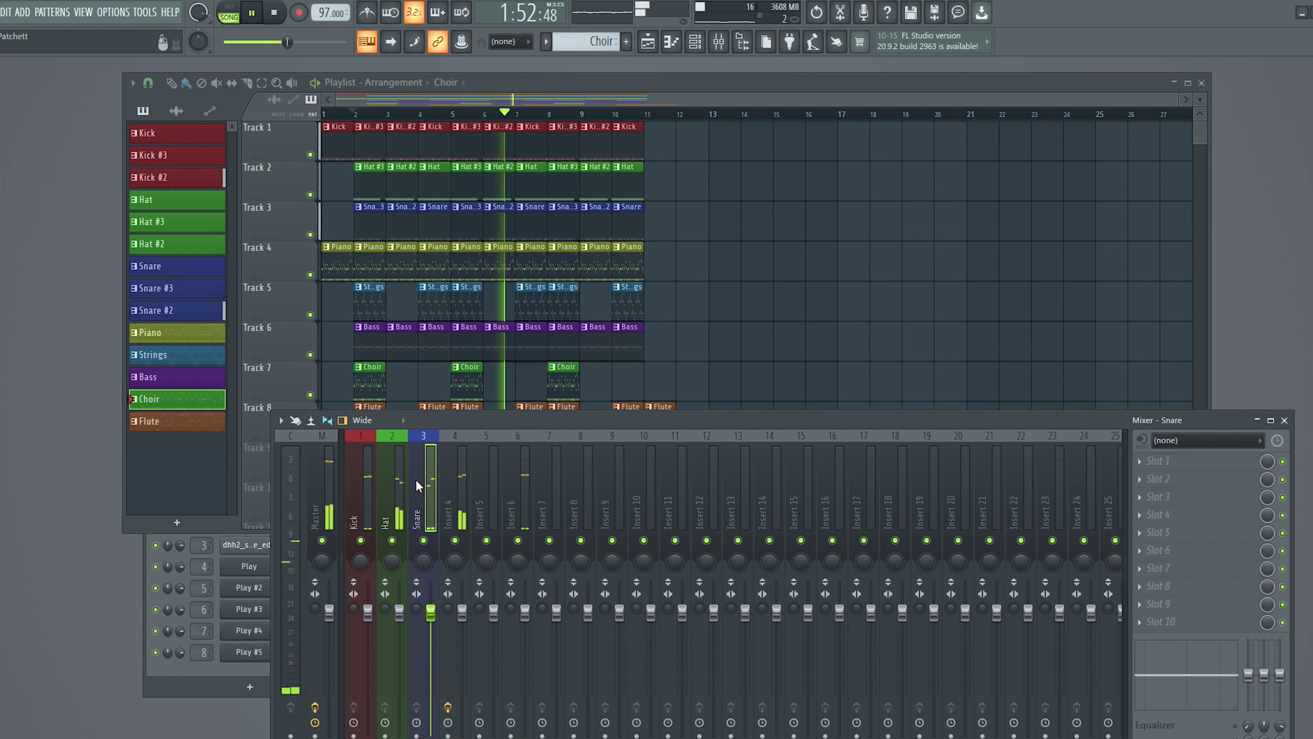
- Name mixer insert 4 Piano in yellow and insert 5 Strings in teal
click(451, 490)
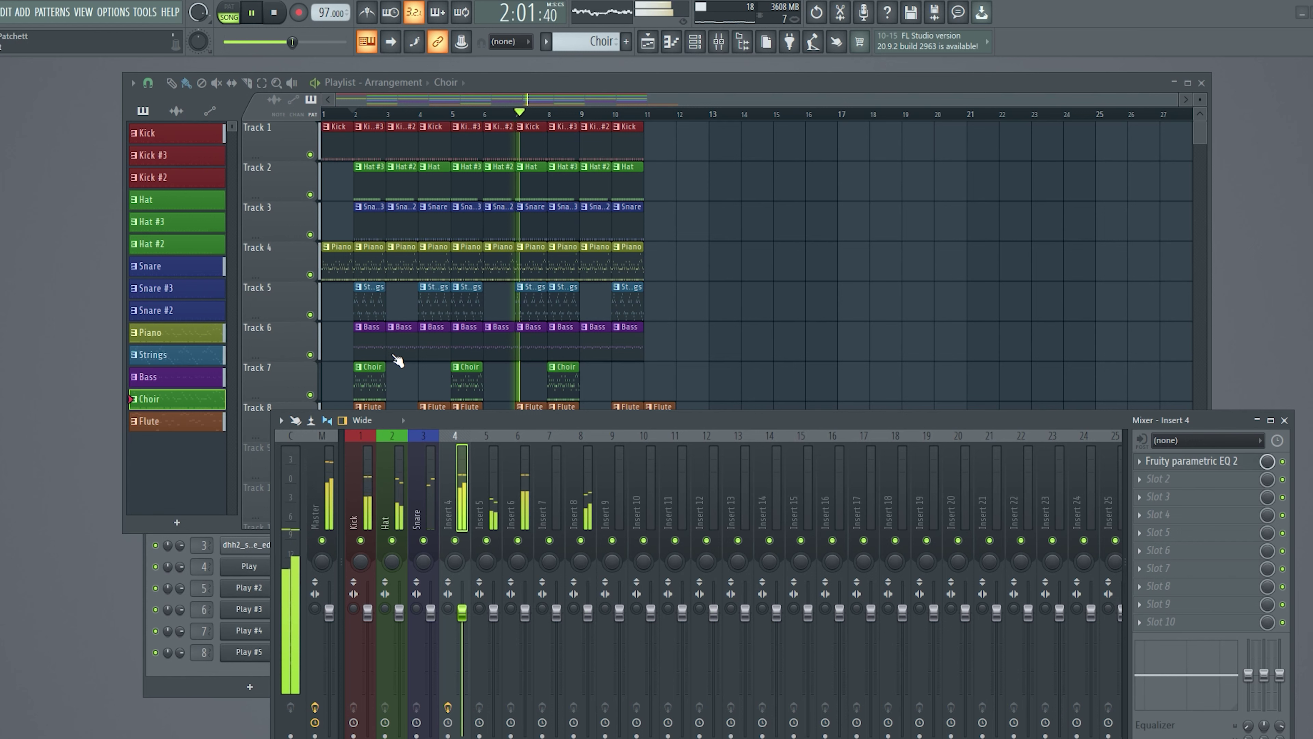
click(484, 486)
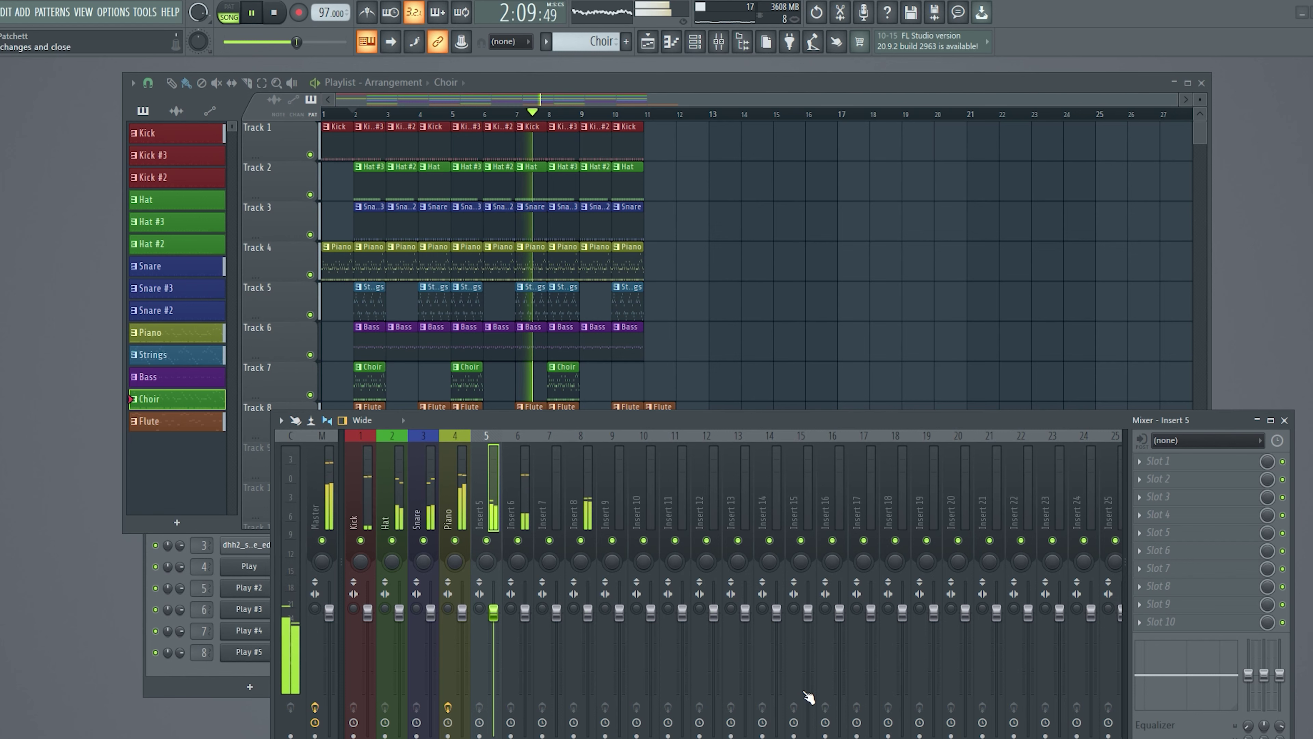
click(449, 362)
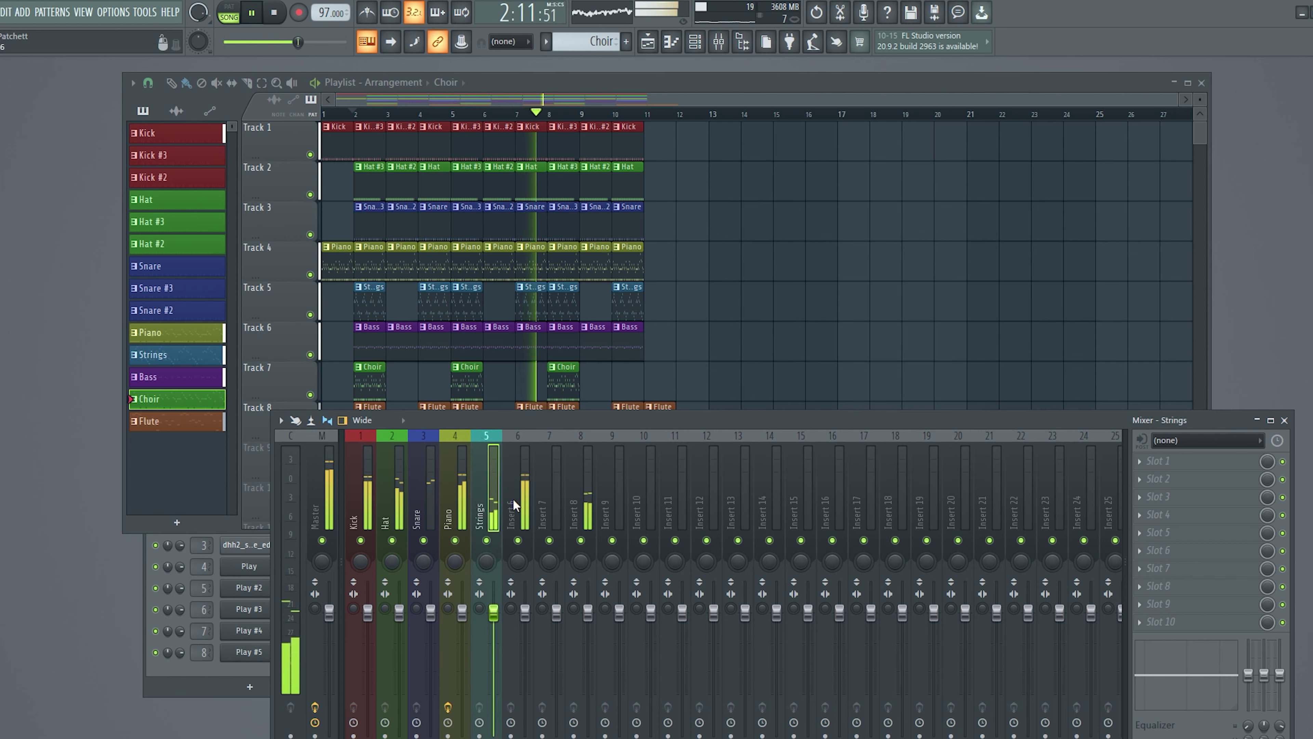
- Name mixer insert 6 Bass in purple, insert 7 Choir in green and insert 8 Flute in orange
right_click(512, 498)
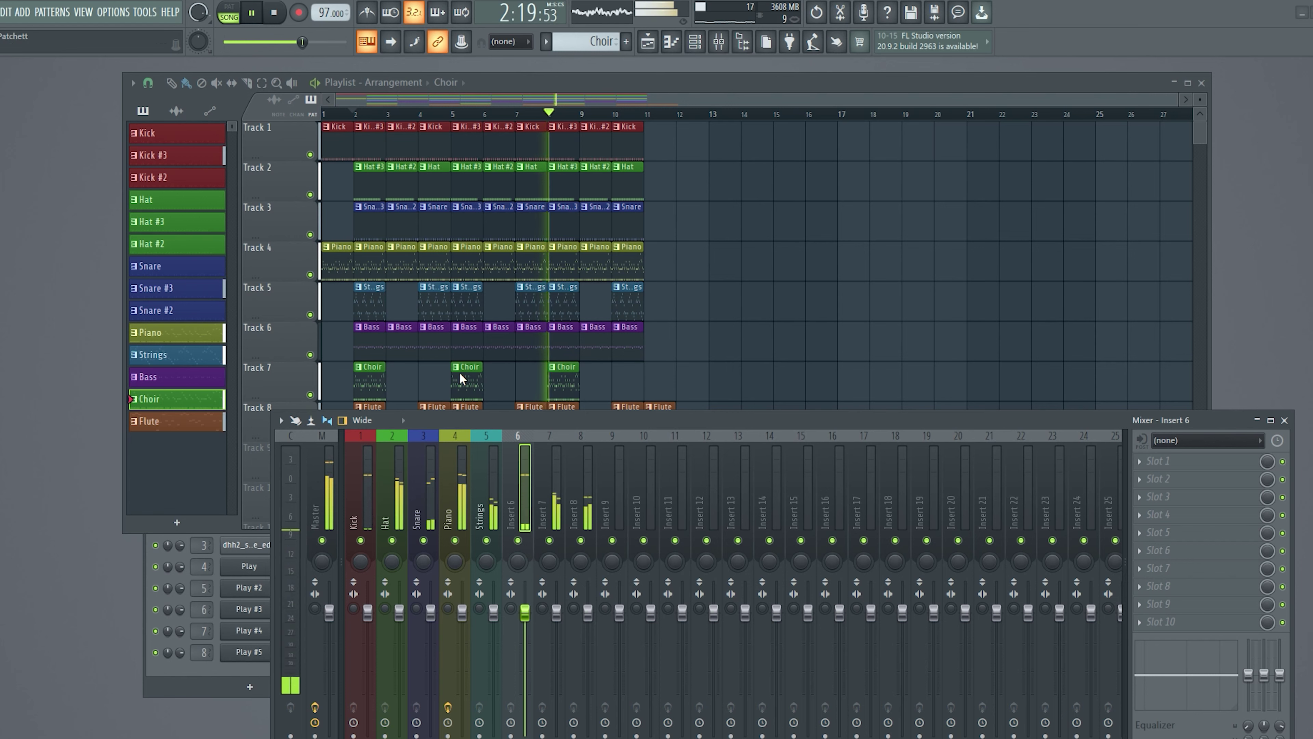
click(547, 485)
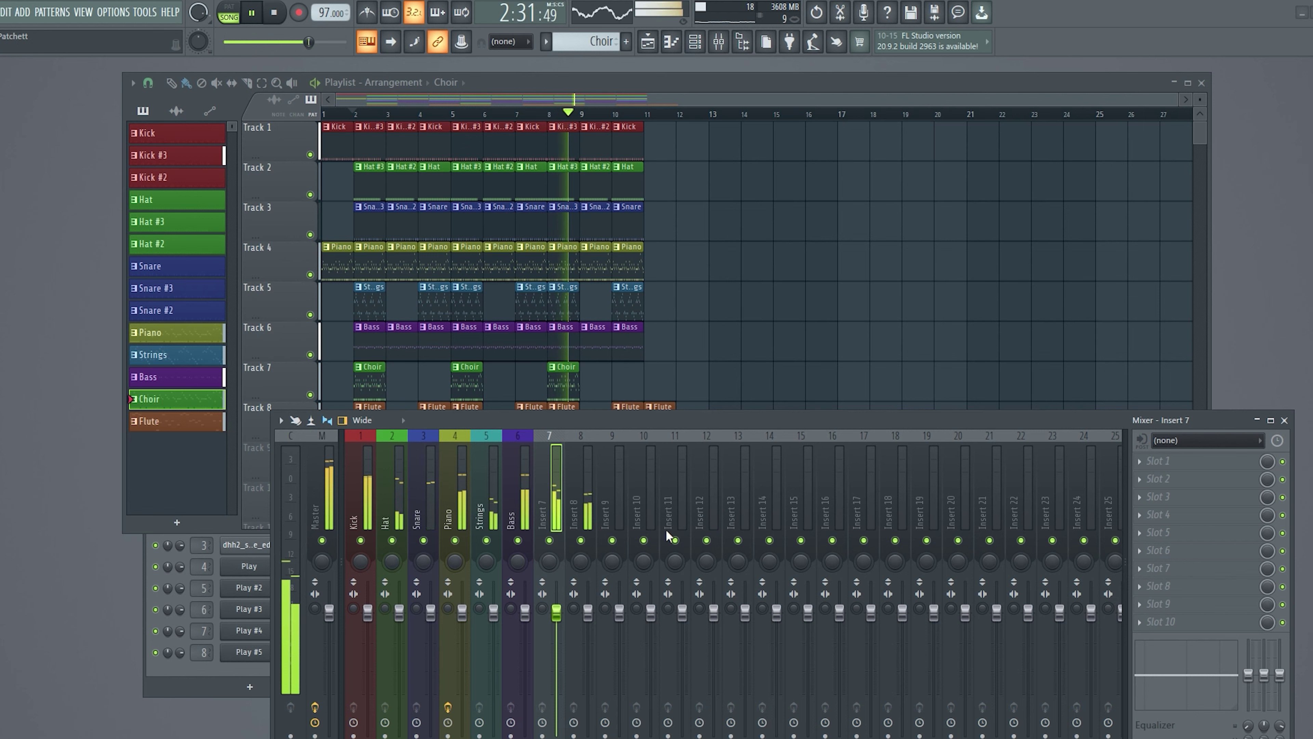
key(ctrl+l)
click(581, 489)
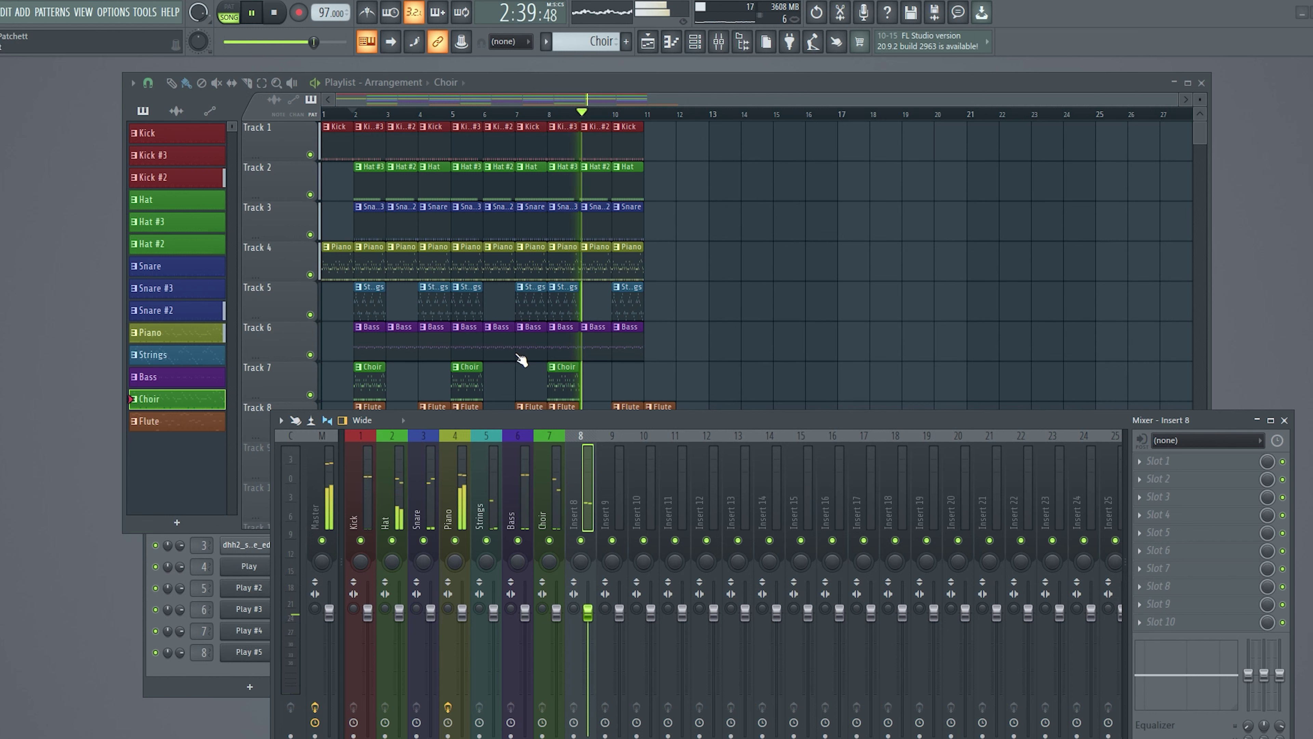
key(ctrl+l)
- Add a Fruity Compressor to the Kick insert's first effect slot and load one of its presets
click(350, 482)
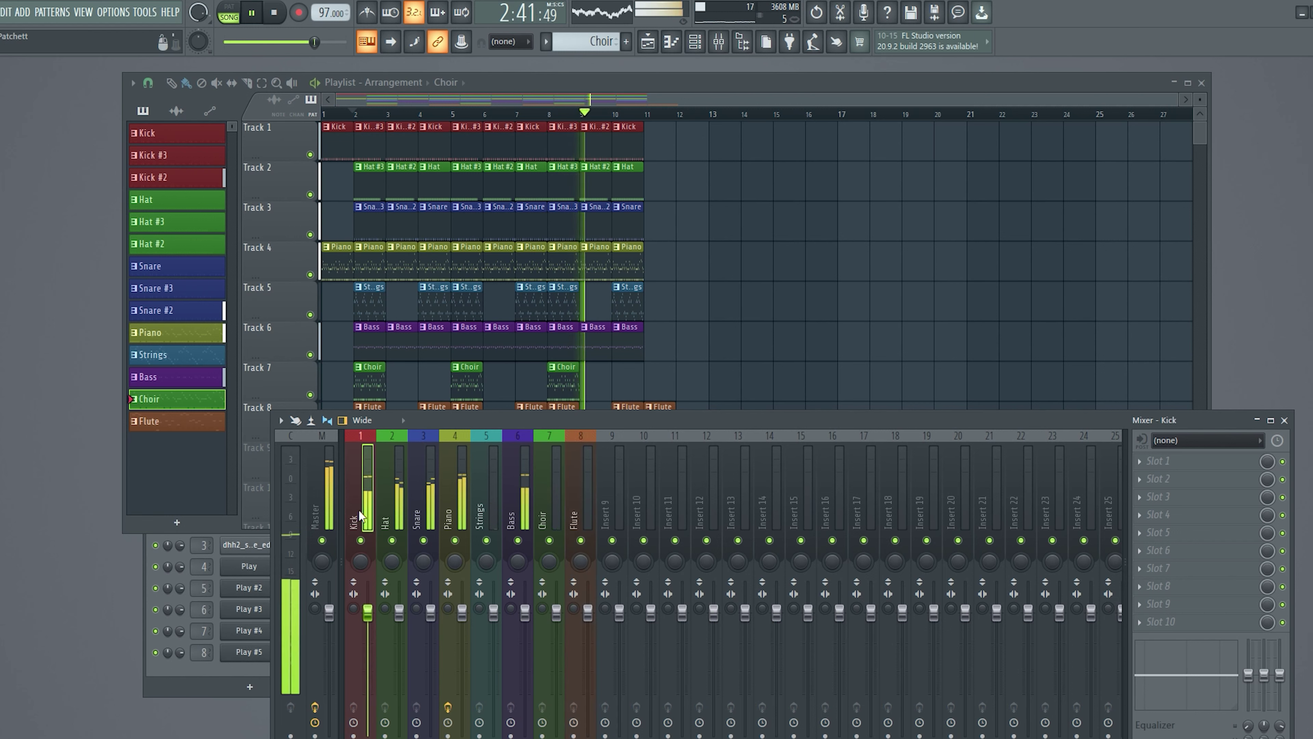
click(1156, 464)
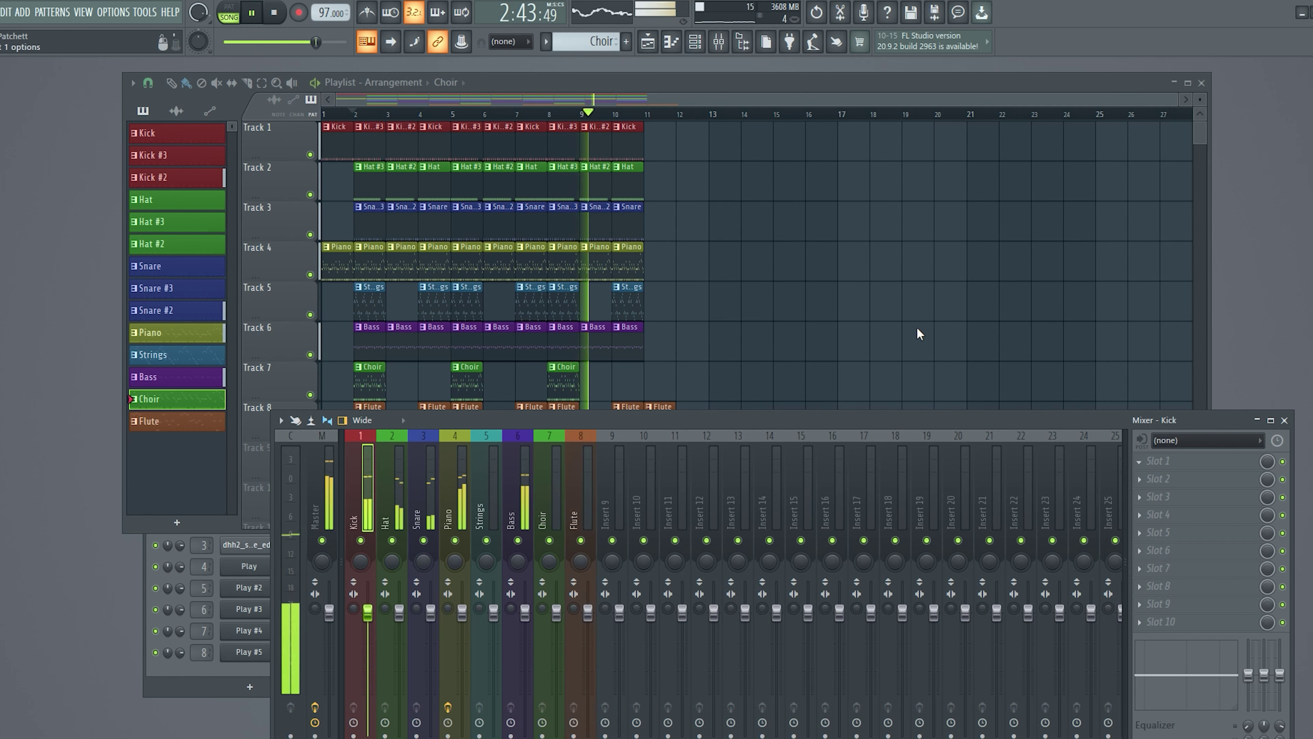
click(914, 327)
click(376, 206)
click(391, 207)
- Add a Fruity Compressor to the Hat insert's first effect slot and switch its preset
click(383, 514)
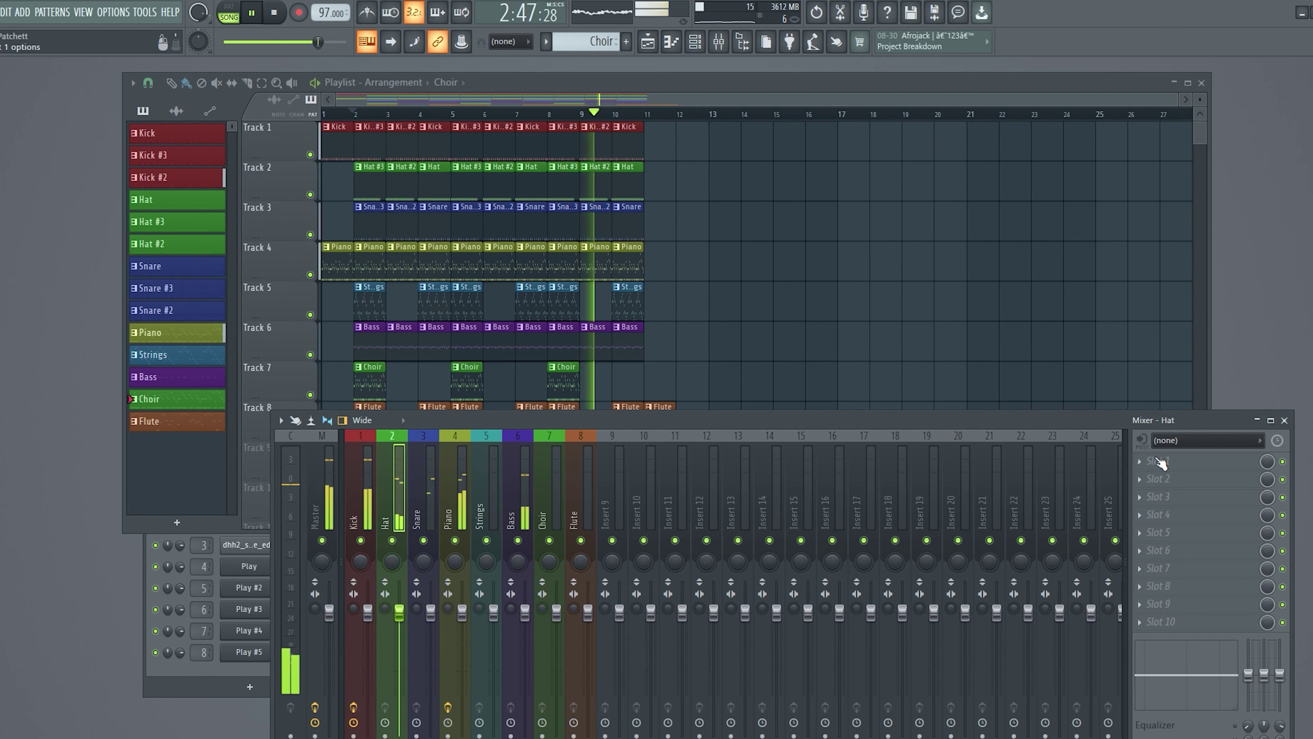
click(969, 332)
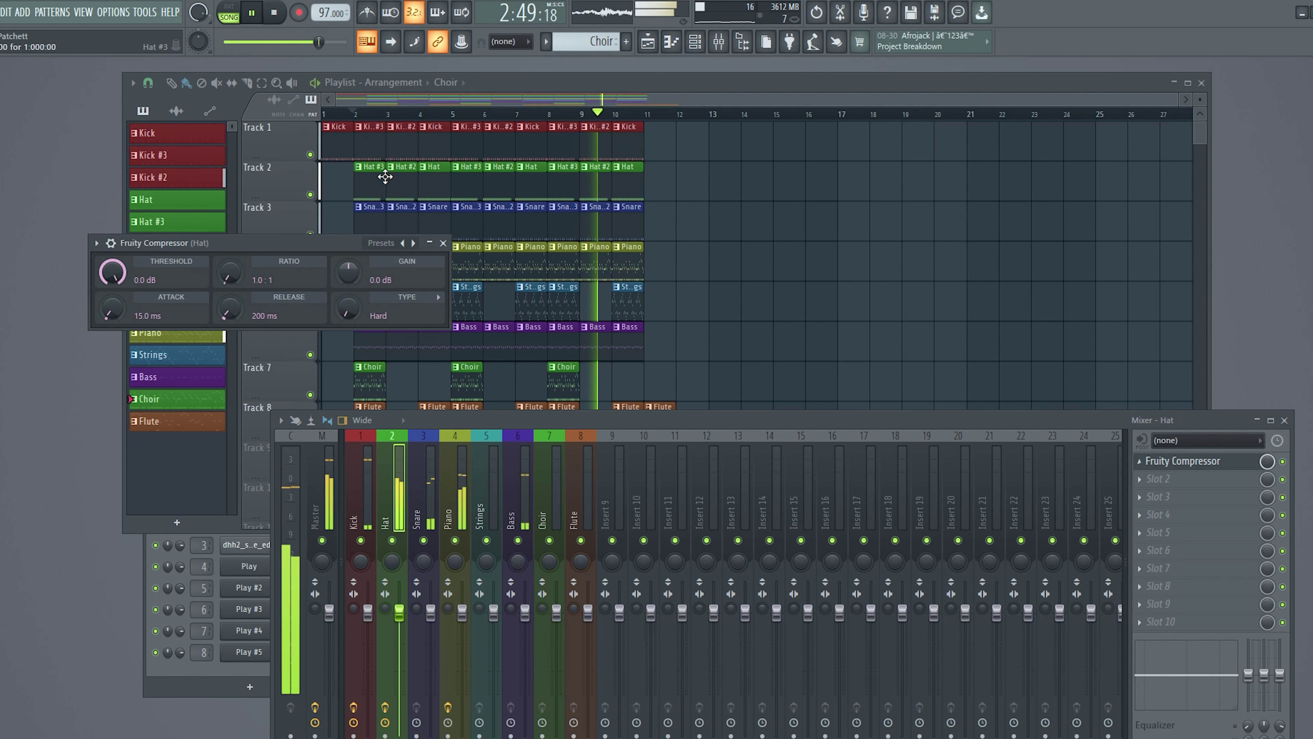
click(417, 244)
click(444, 245)
- Add a Fruity Compressor to the Snare insert's first effect slot and switch its preset
click(423, 460)
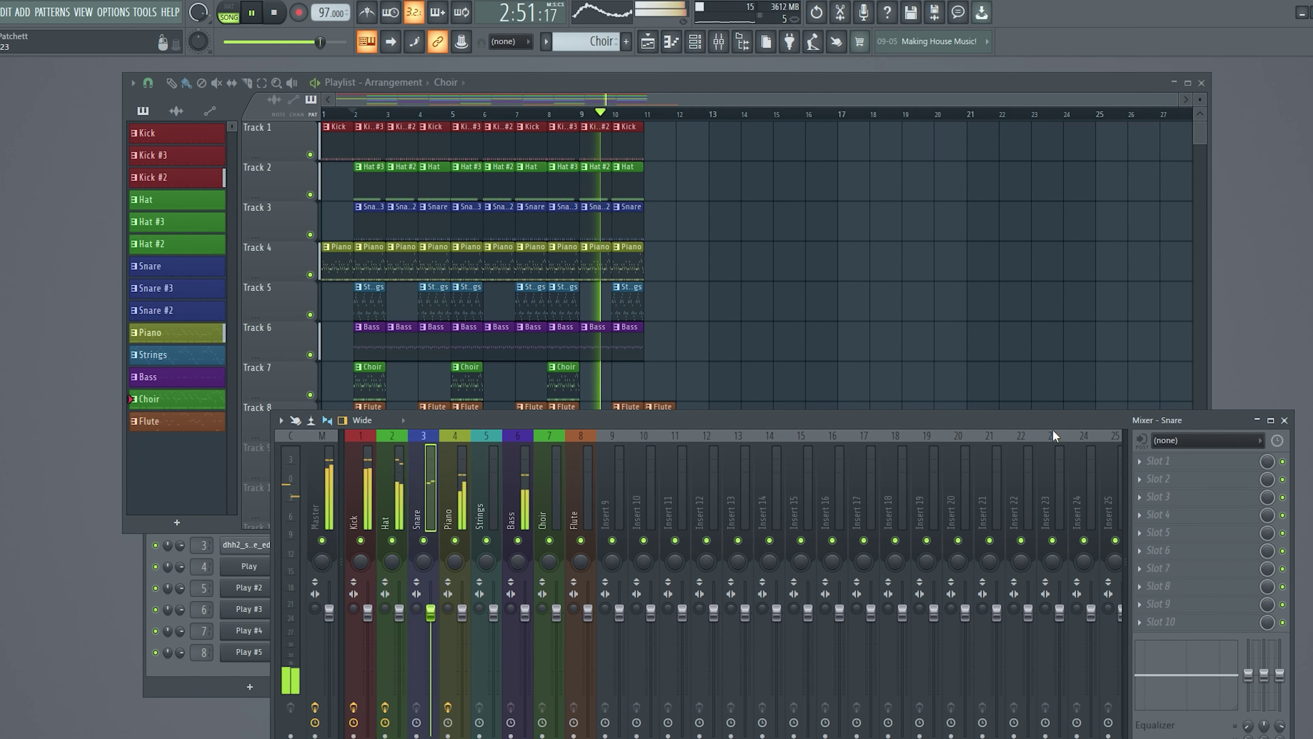
click(986, 331)
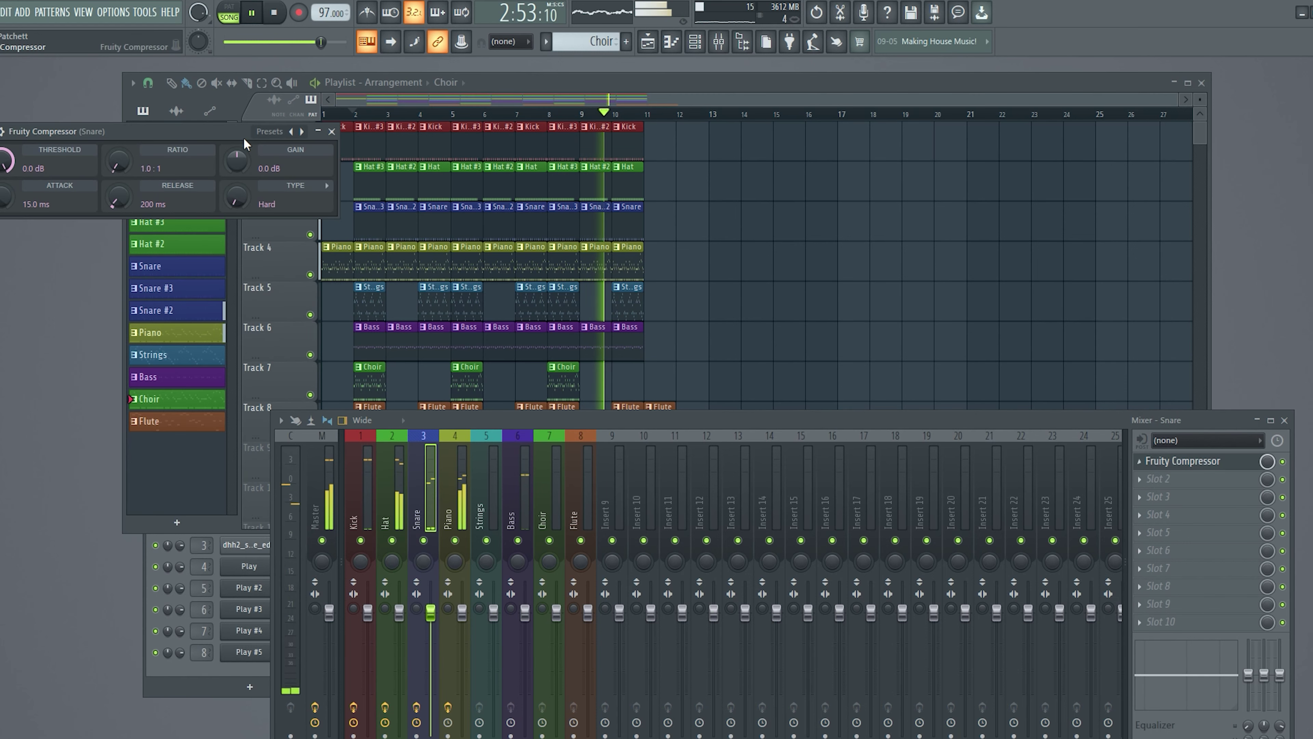
click(304, 133)
click(333, 133)
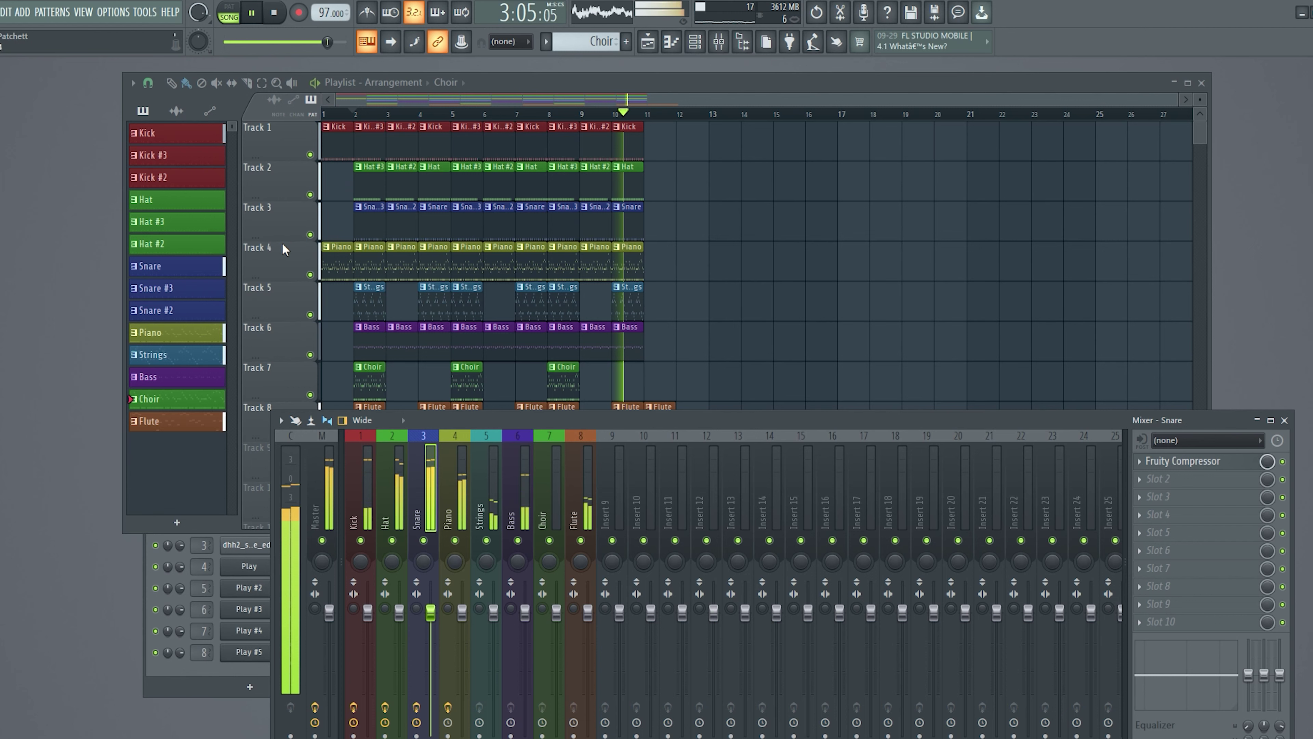
- Add a Fruity Compressor with the Vintage Mix preset to the Piano insert, after its Fruity parametric EQ 2
click(468, 483)
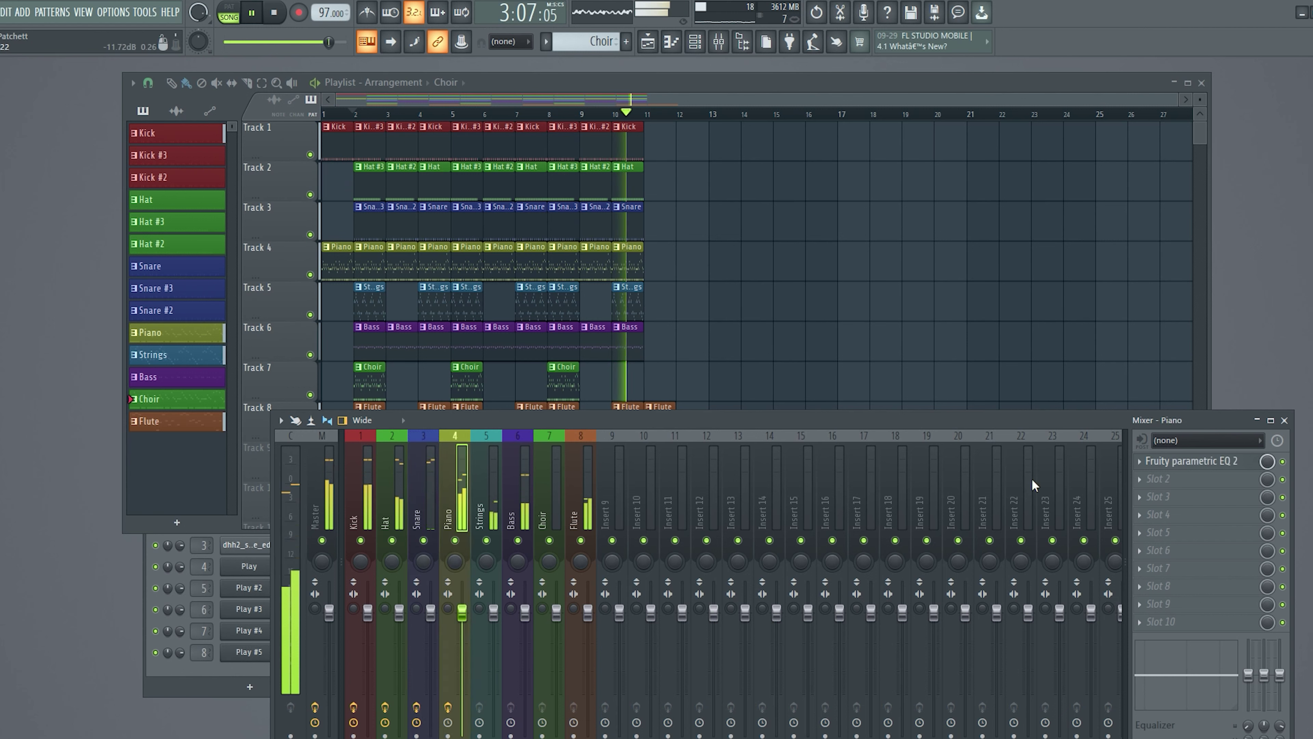
click(946, 327)
click(666, 189)
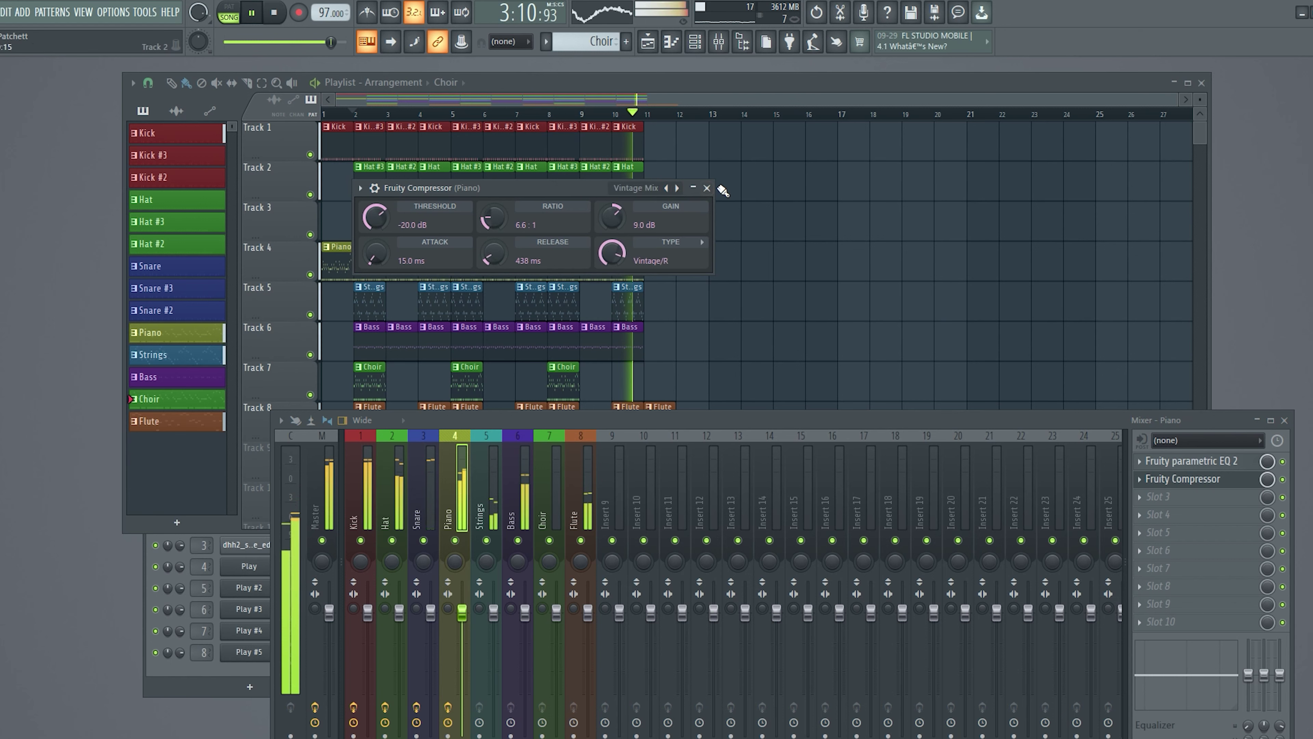
click(707, 188)
- Add a Fruity Compressor to the Strings insert's first effect slot and switch its preset
click(488, 495)
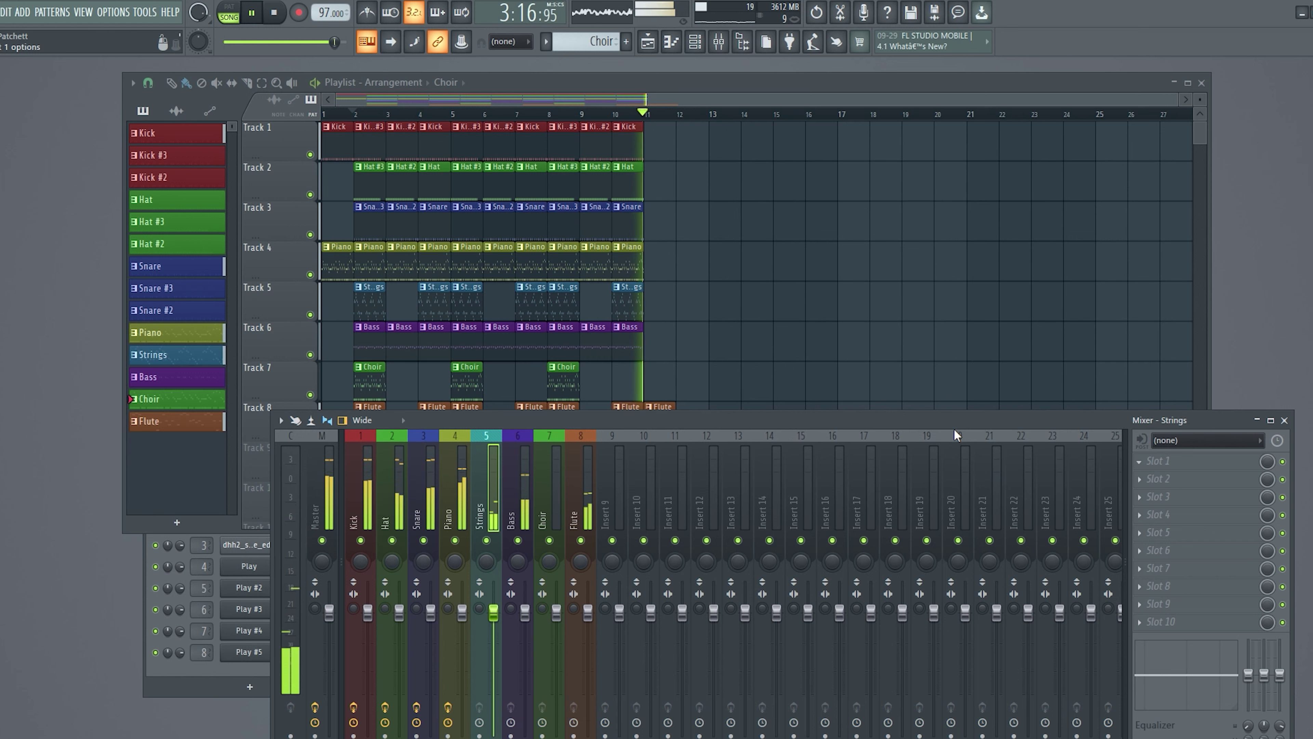
click(944, 332)
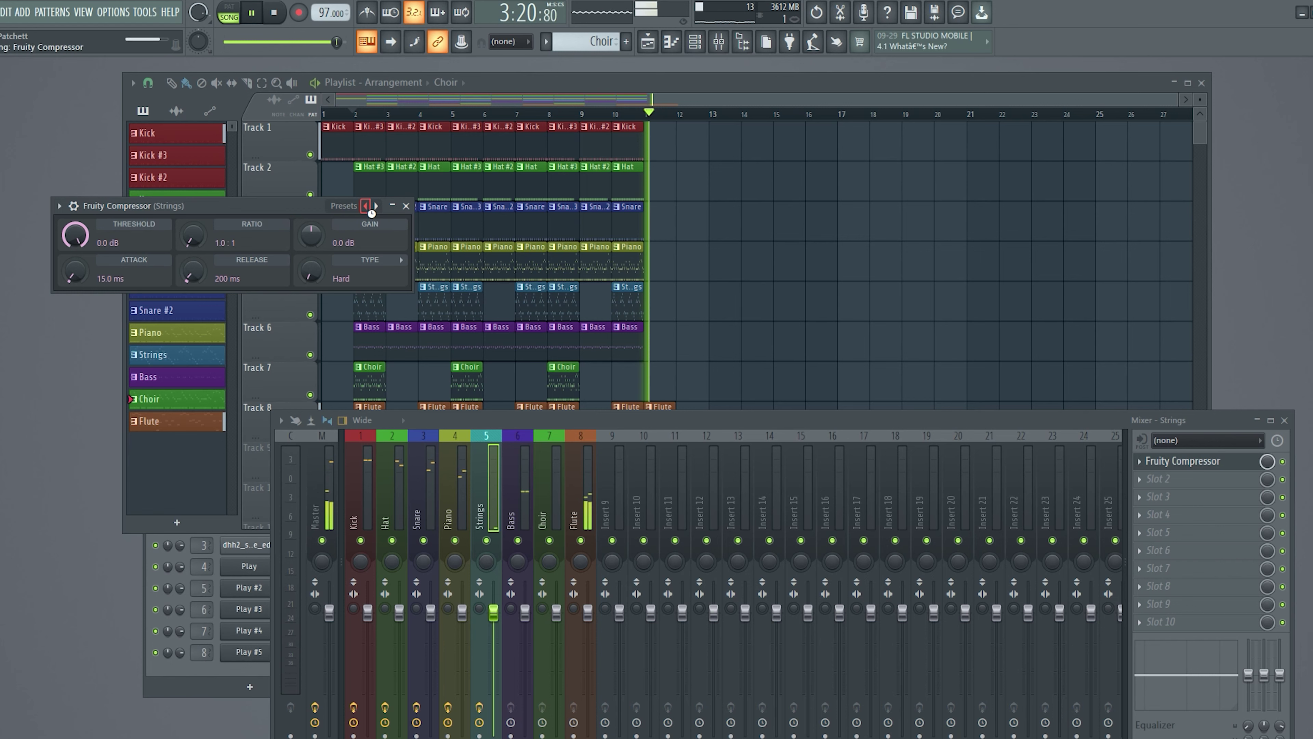
click(376, 206)
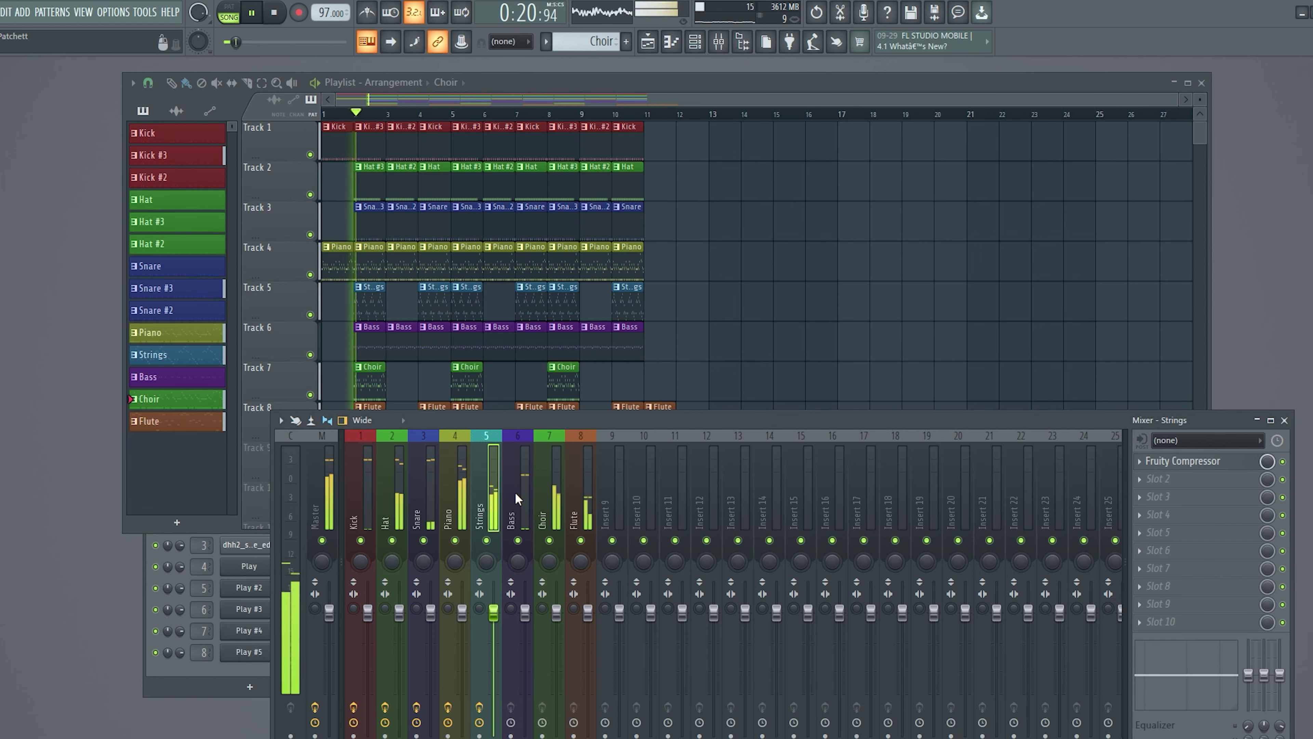
- Add a Fruity Compressor with the Vintage Mix preset to the Choir insert's first effect slot
click(539, 496)
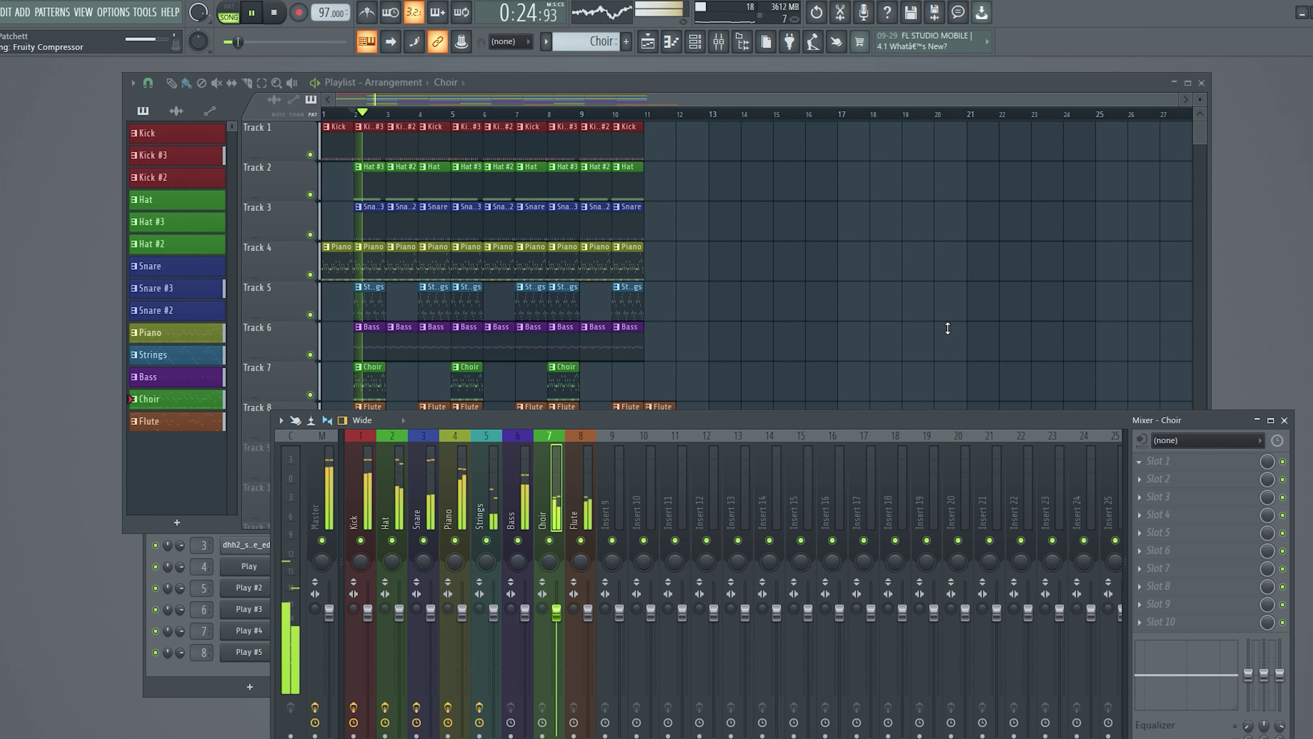
click(293, 132)
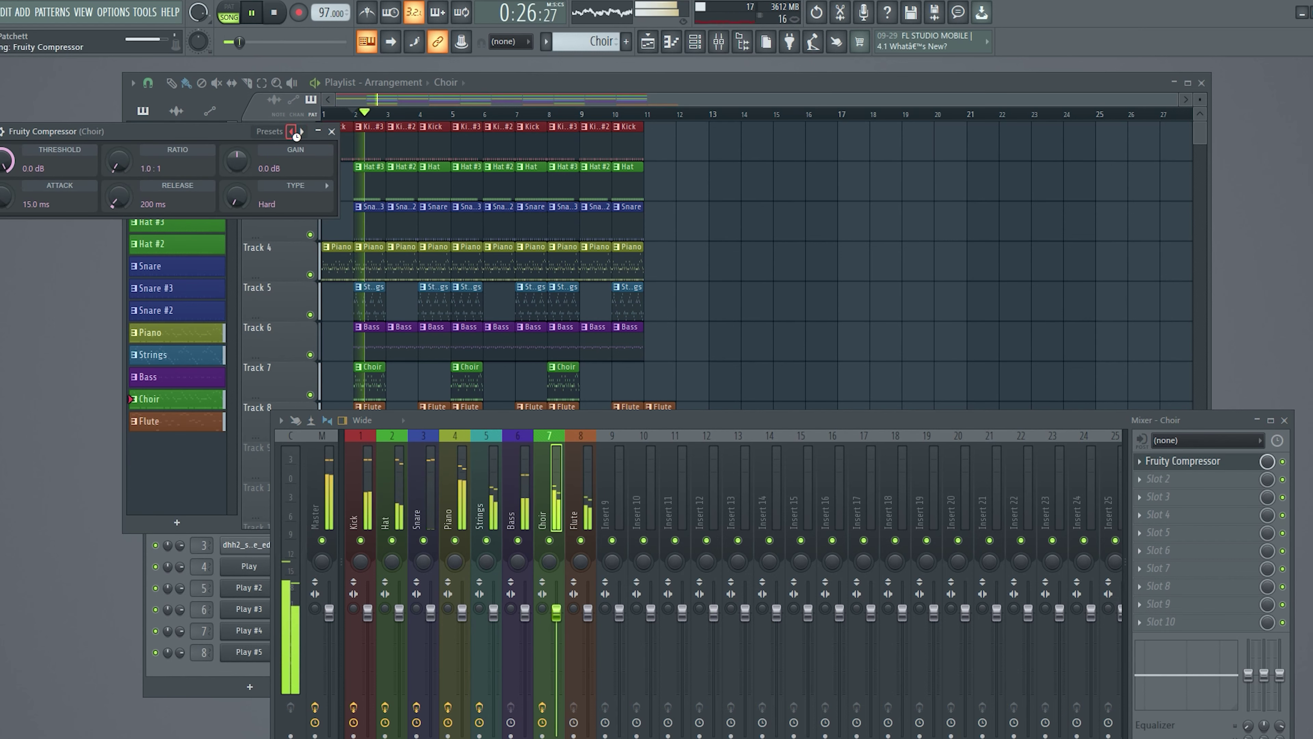
click(332, 131)
- Add a Fruity Compressor to the Flute insert's first effect slot and switch its preset
click(580, 501)
click(1157, 462)
click(258, 53)
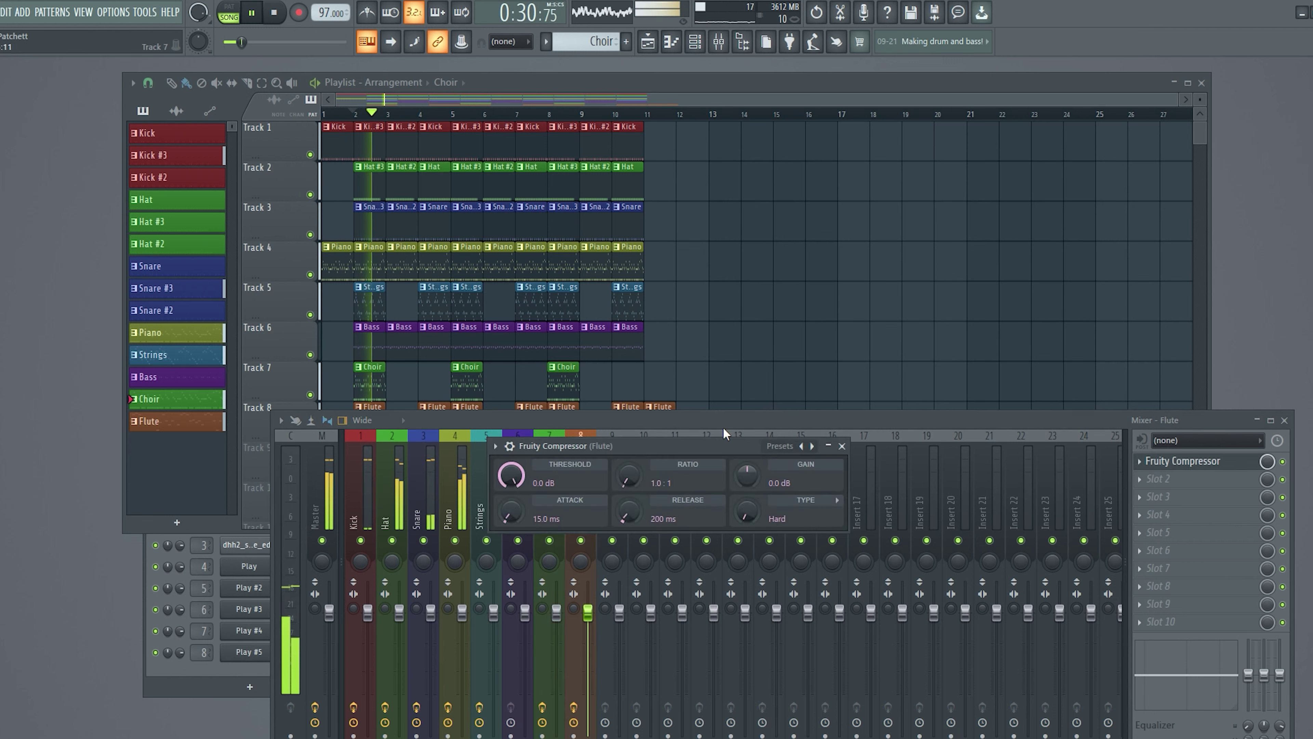
click(812, 445)
click(842, 445)
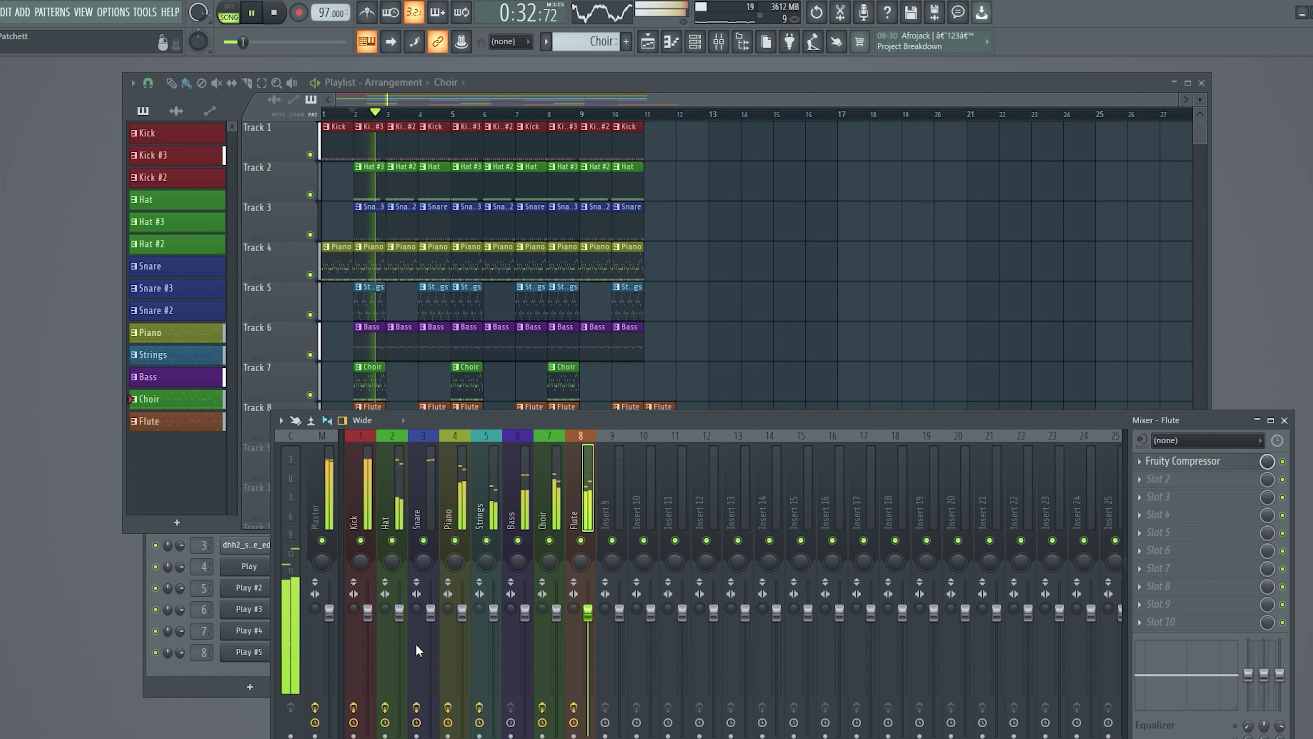
- Raise the volume fader of the Flute insert and, by a smaller amount, that of the Piano insert
drag(588, 612, 588, 590)
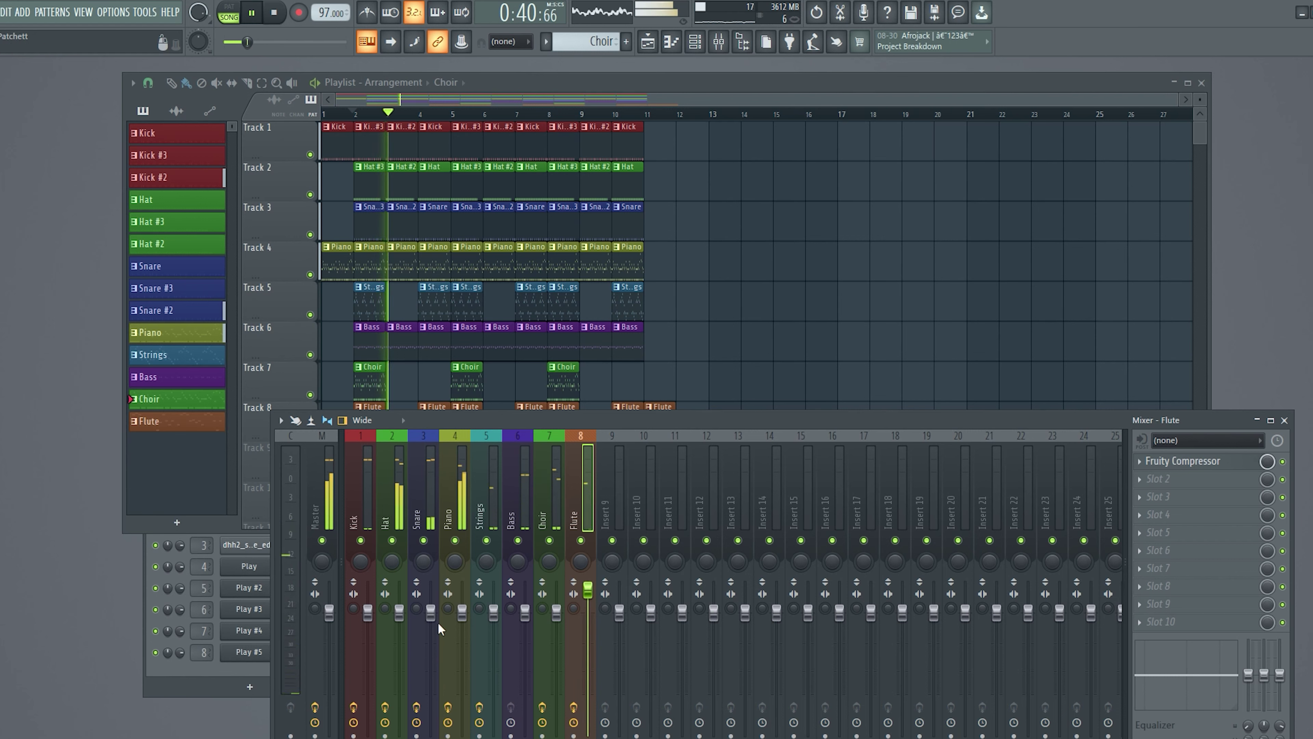
drag(463, 613, 462, 603)
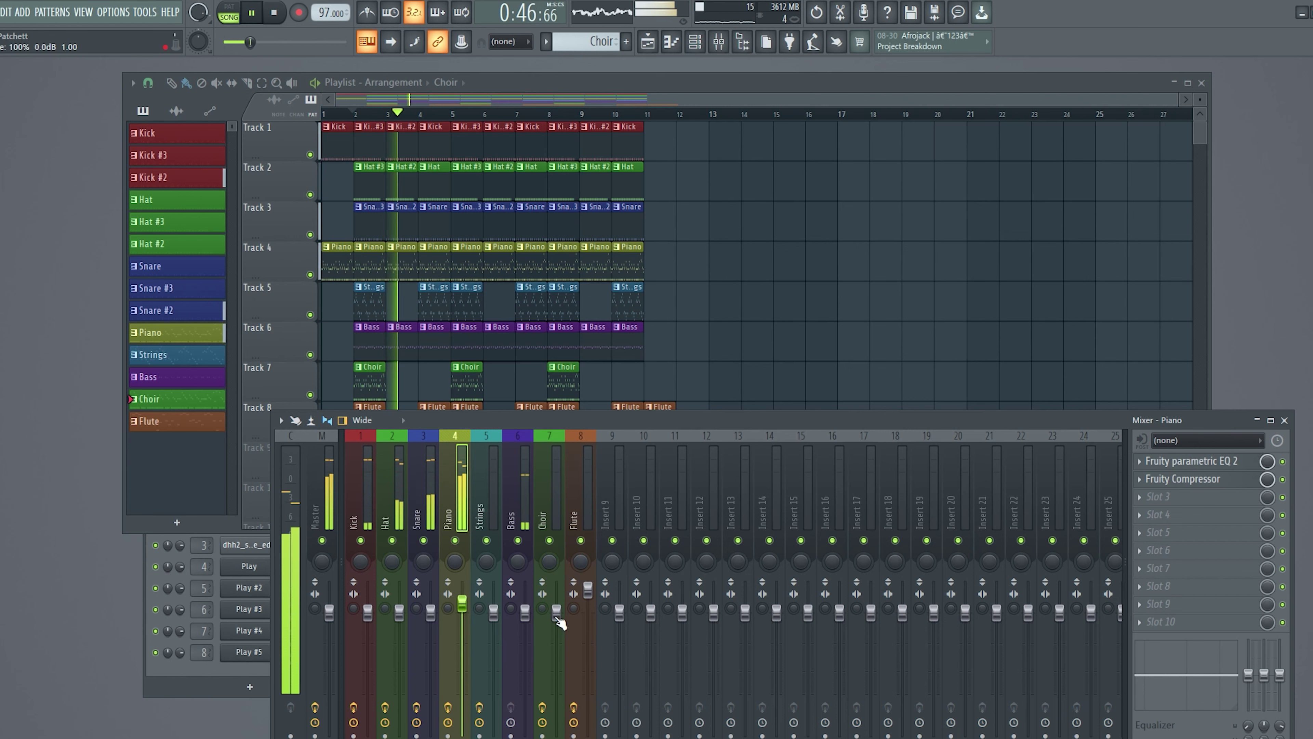
- Load Maximus in the Master's first effect slot and set it to the Tape limiter preset
click(315, 588)
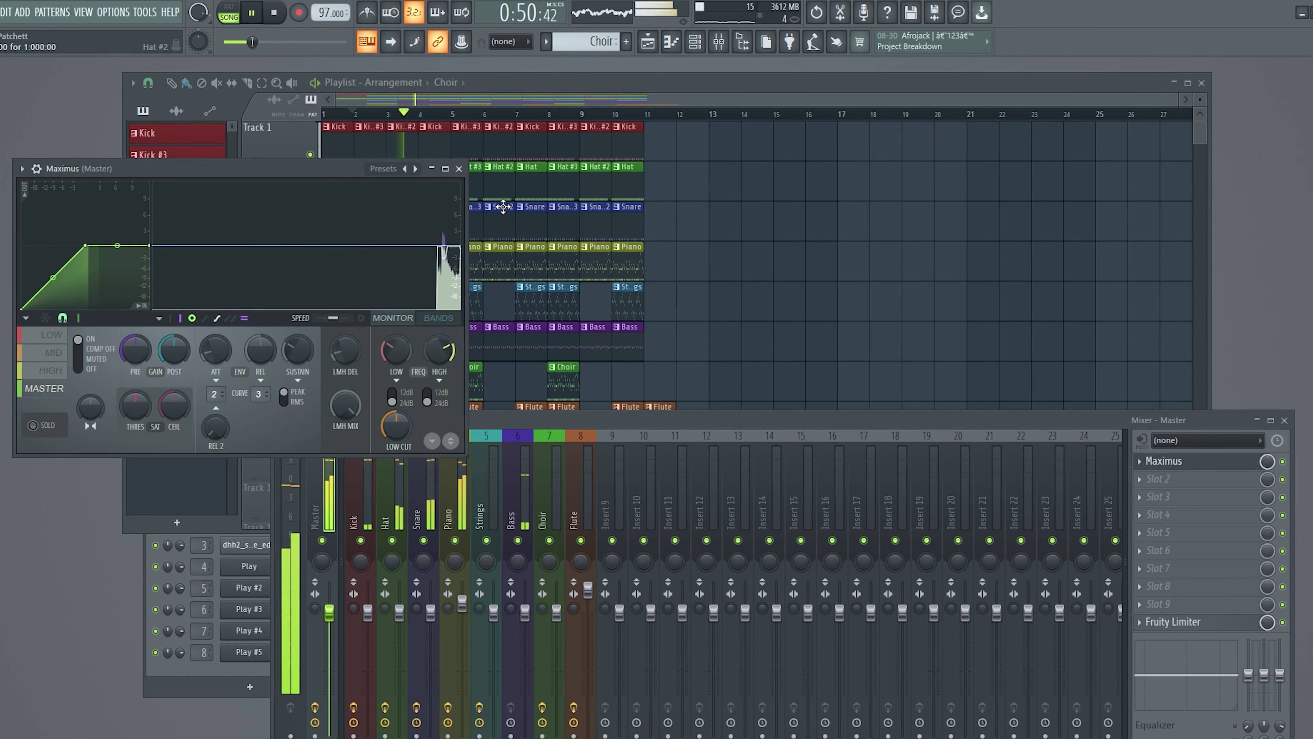
click(407, 170)
click(408, 170)
click(407, 169)
click(408, 170)
click(407, 169)
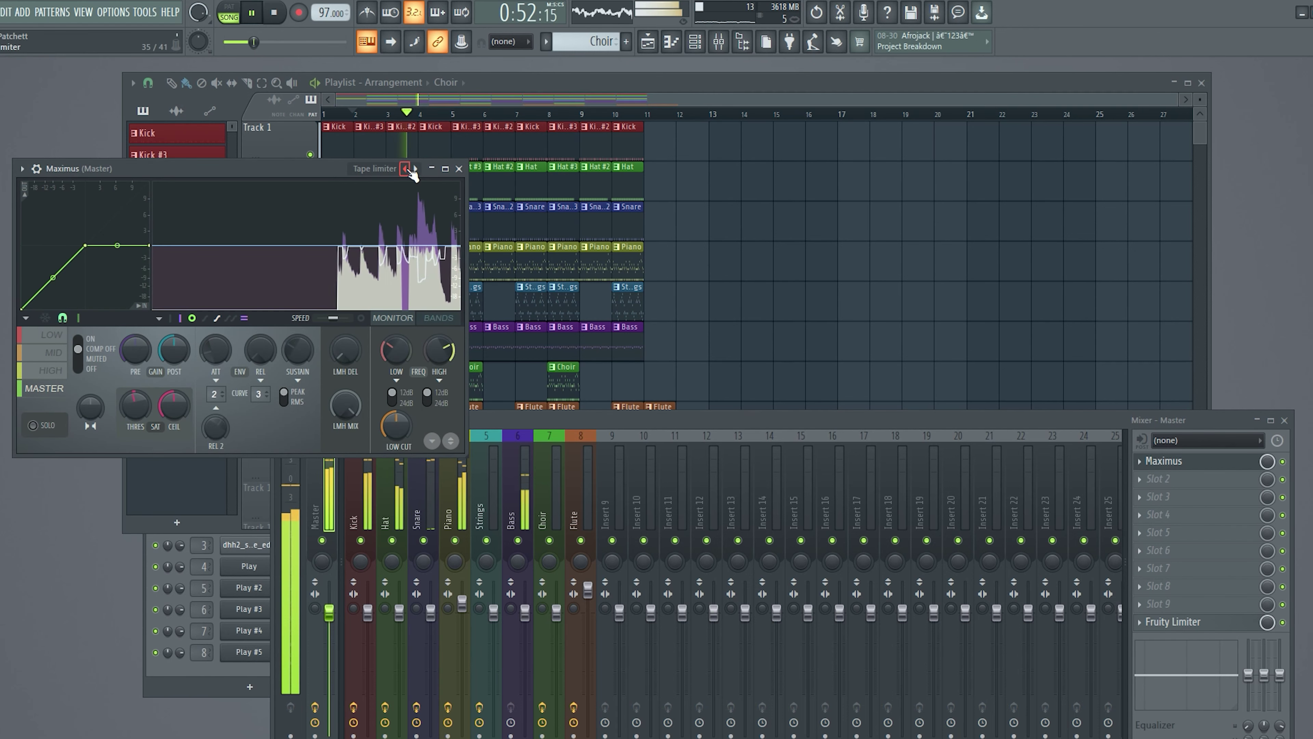
click(459, 168)
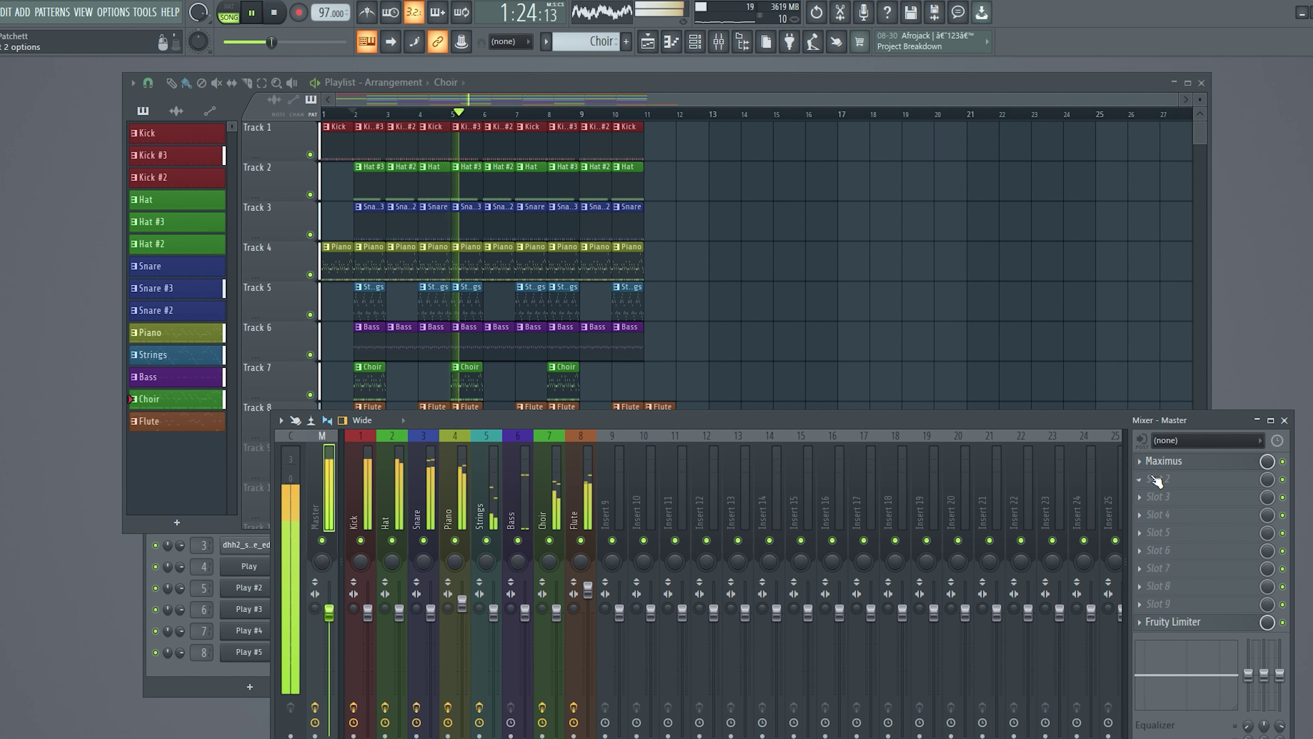
- Add a second Maximus in the Master's slot 2 and browse its presets, settling on Simple 1 band limiter
click(976, 380)
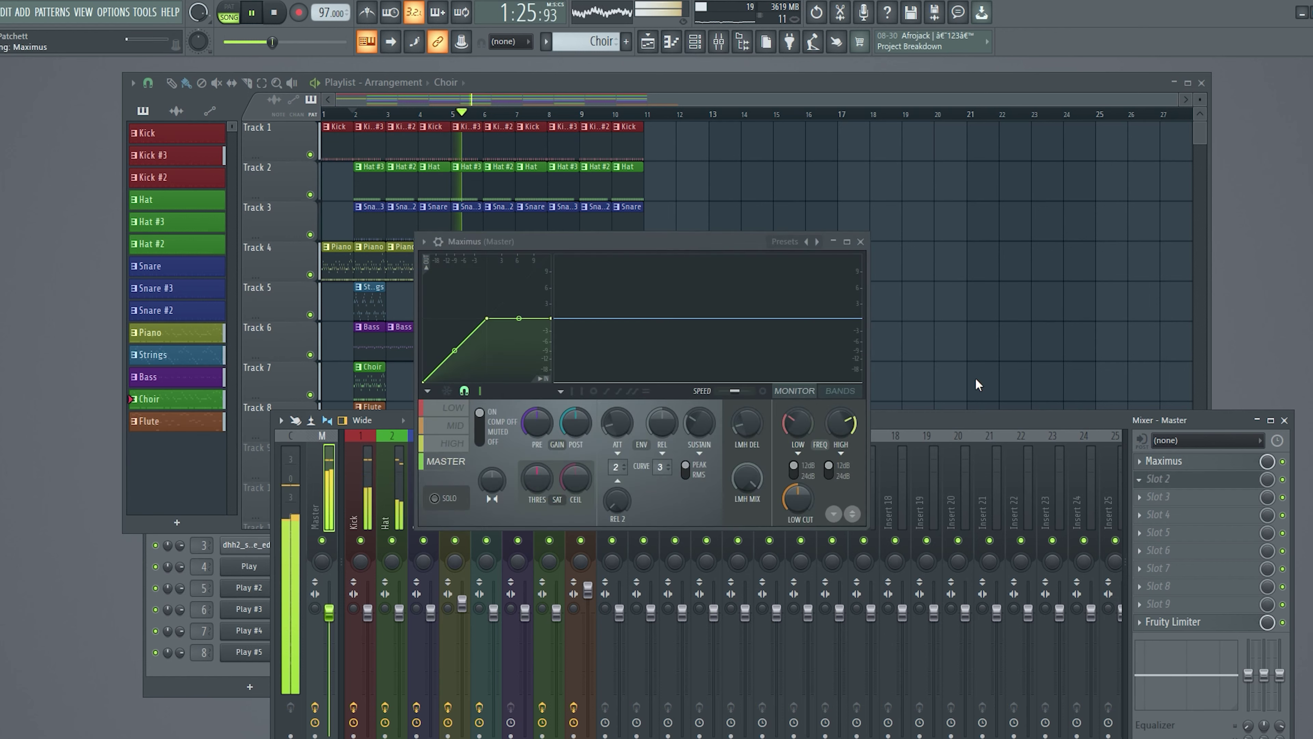
click(809, 244)
click(807, 242)
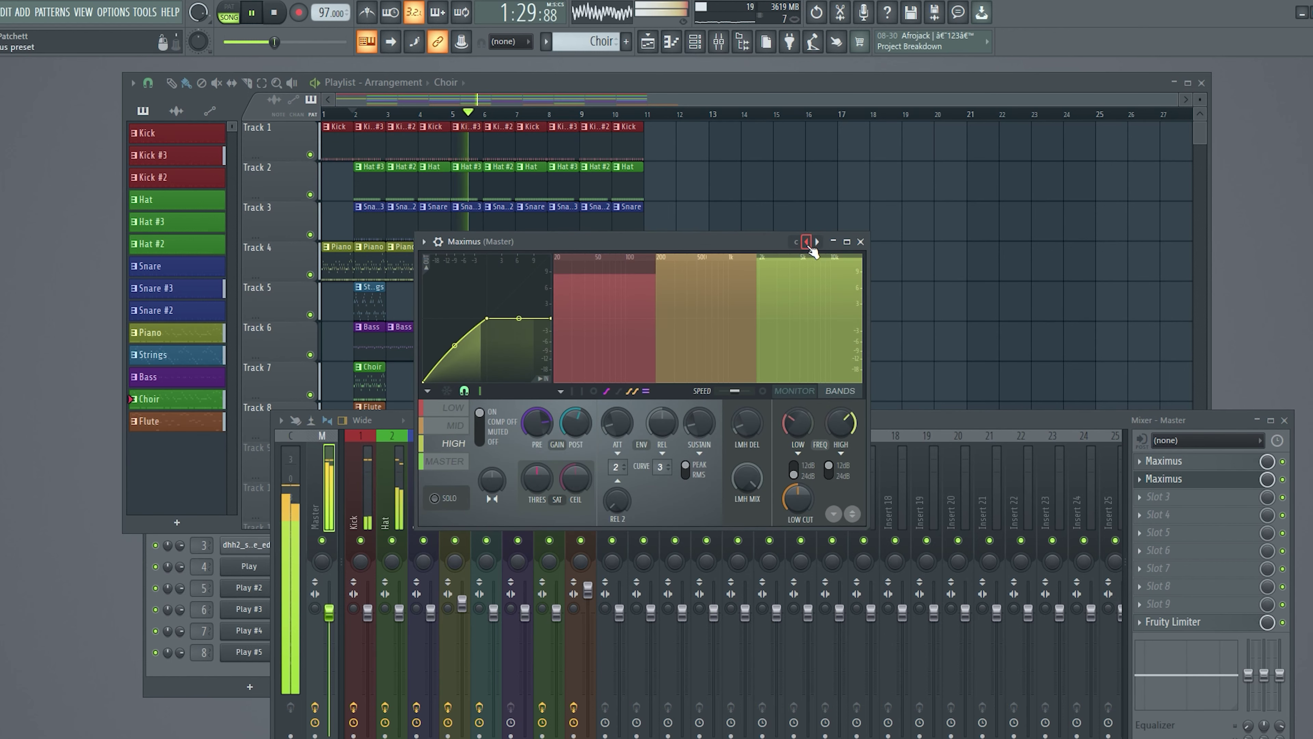
click(807, 245)
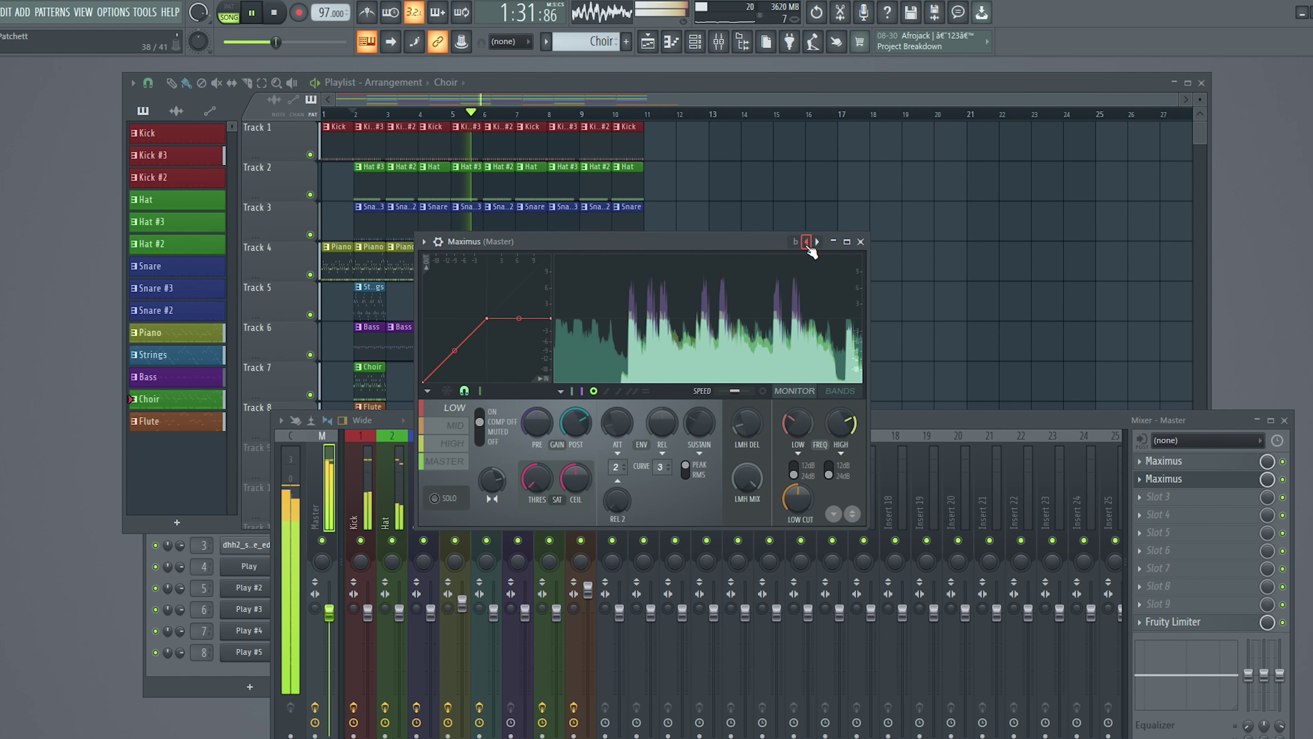
click(806, 242)
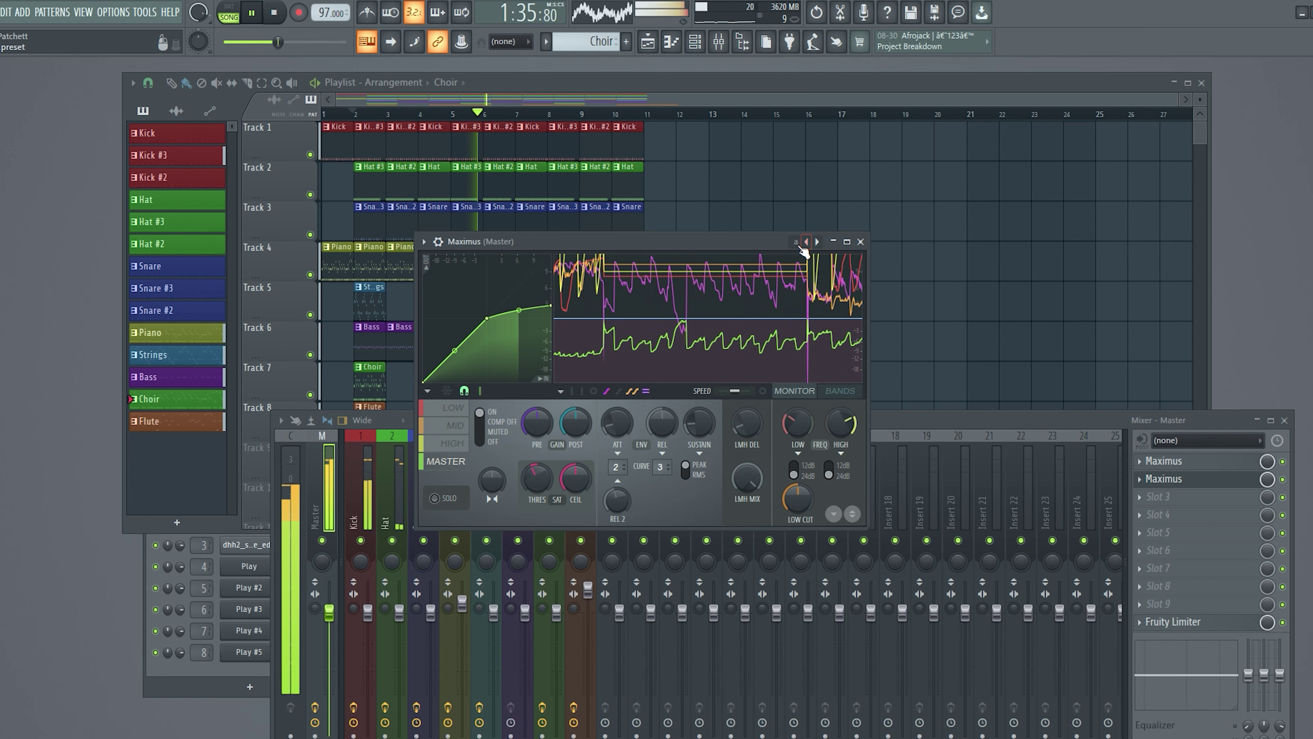
click(807, 242)
click(807, 242)
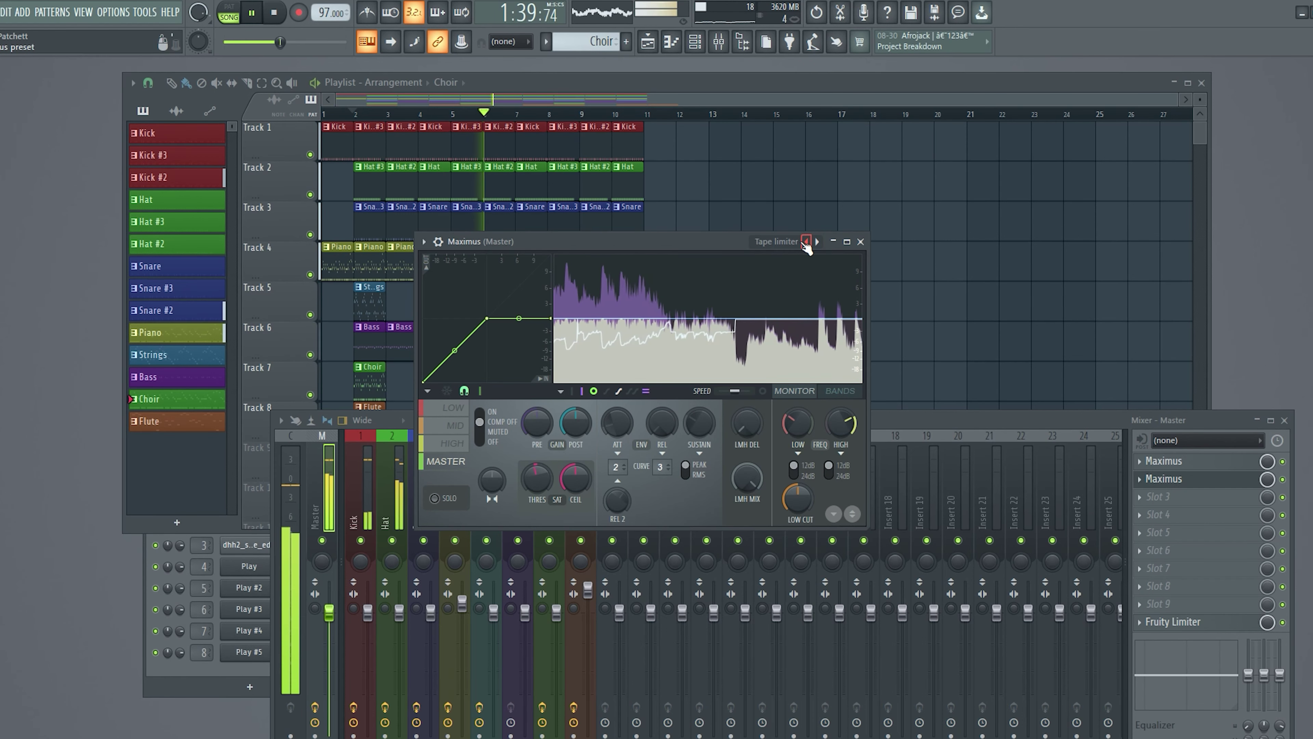
click(806, 241)
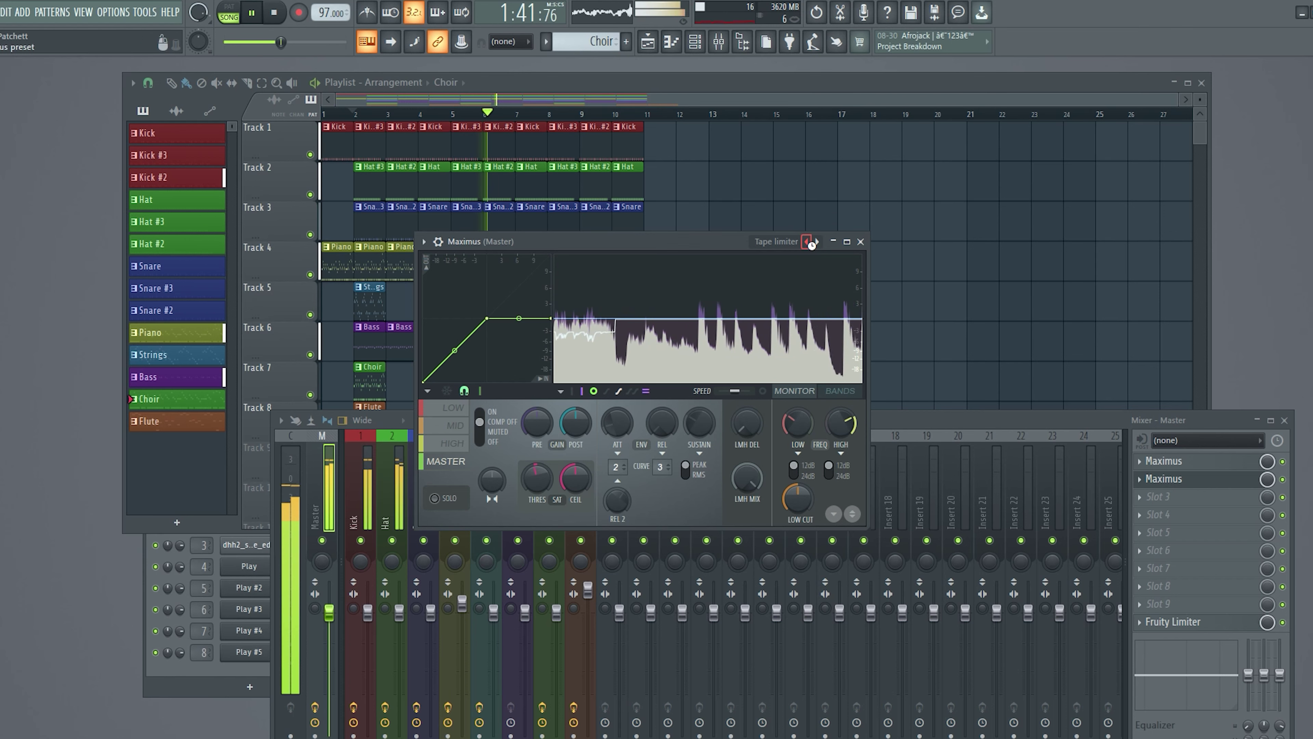
click(807, 243)
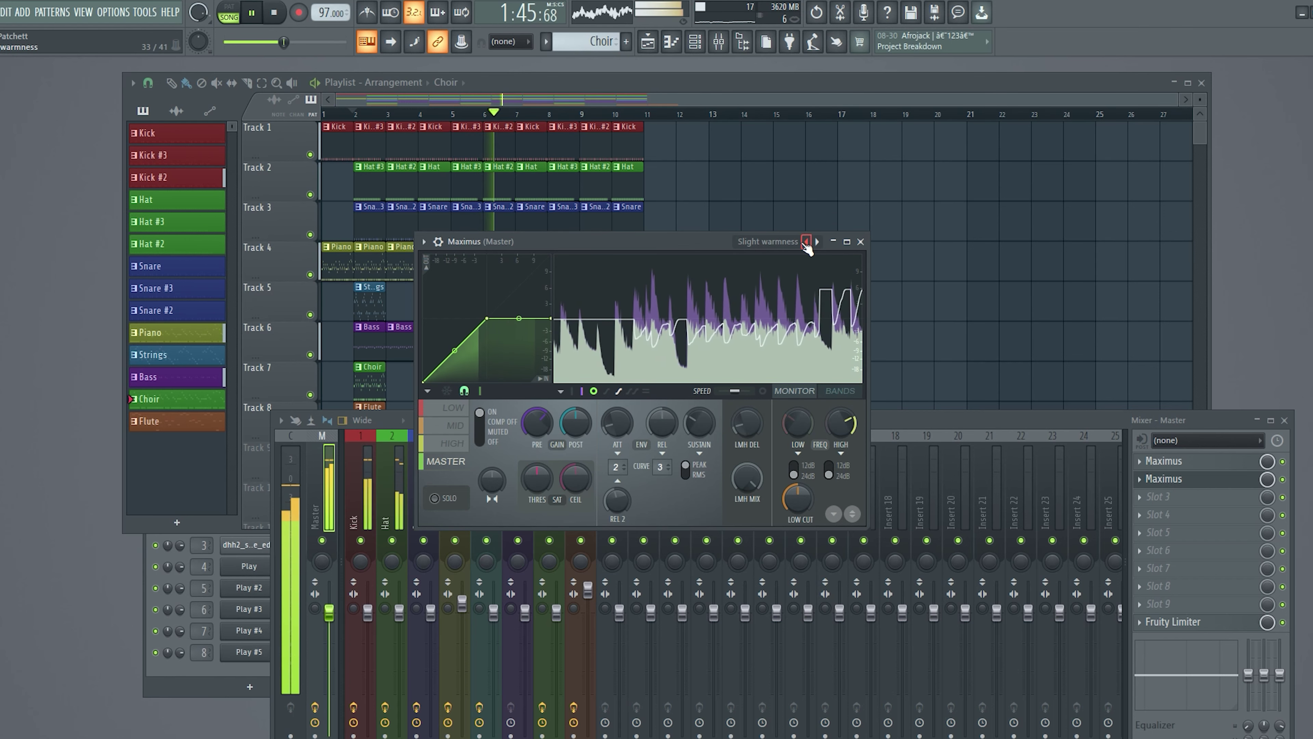
click(807, 242)
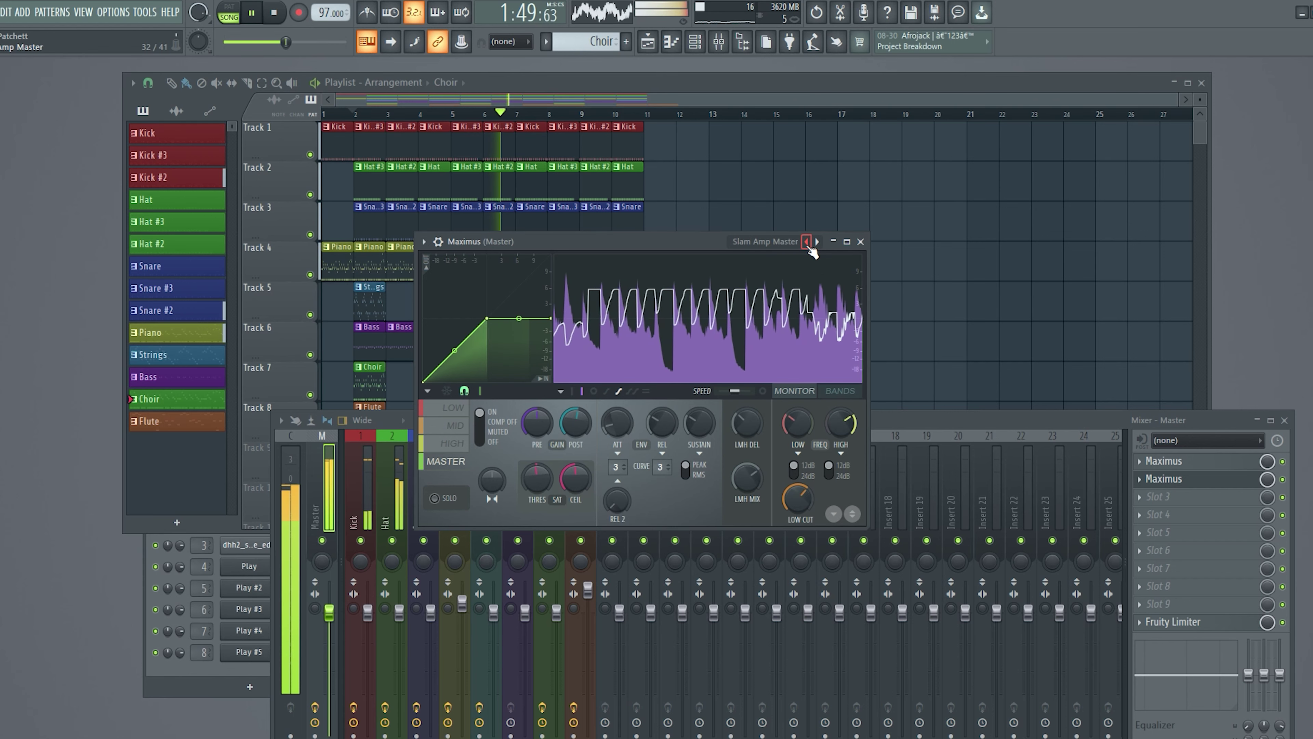
click(807, 242)
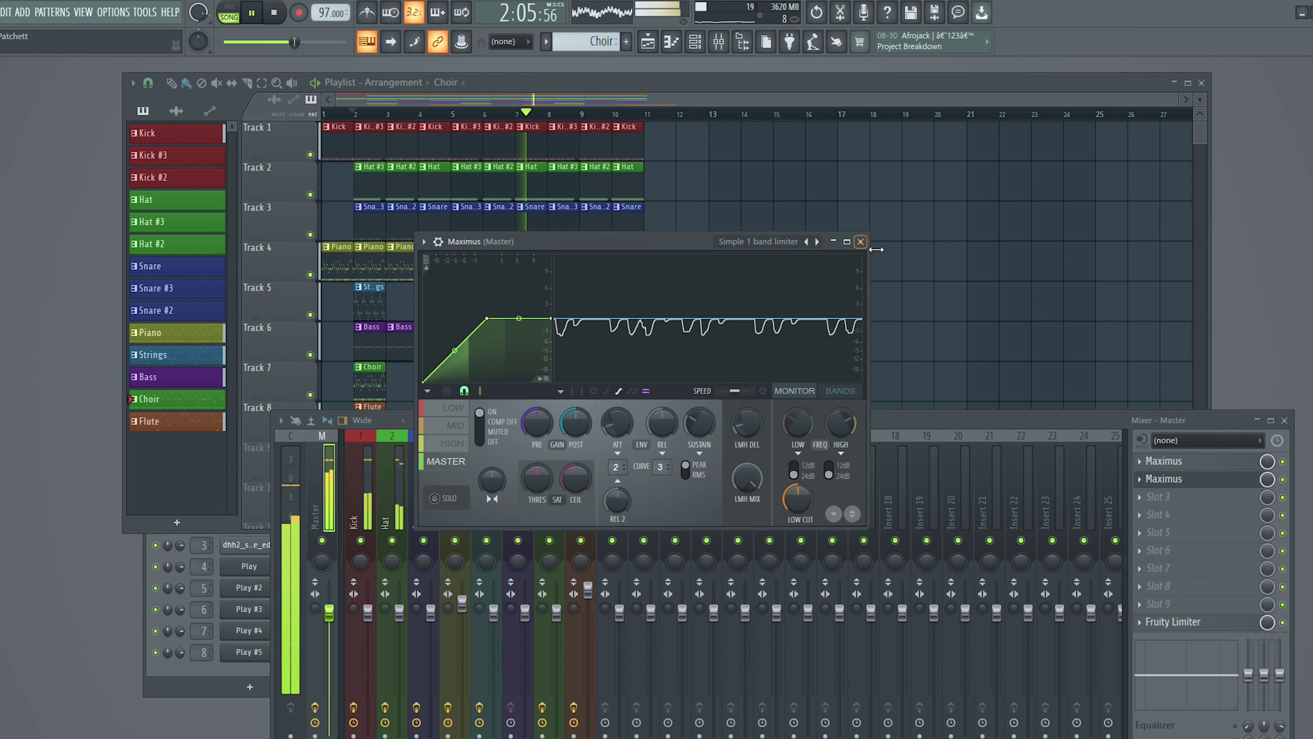
click(861, 242)
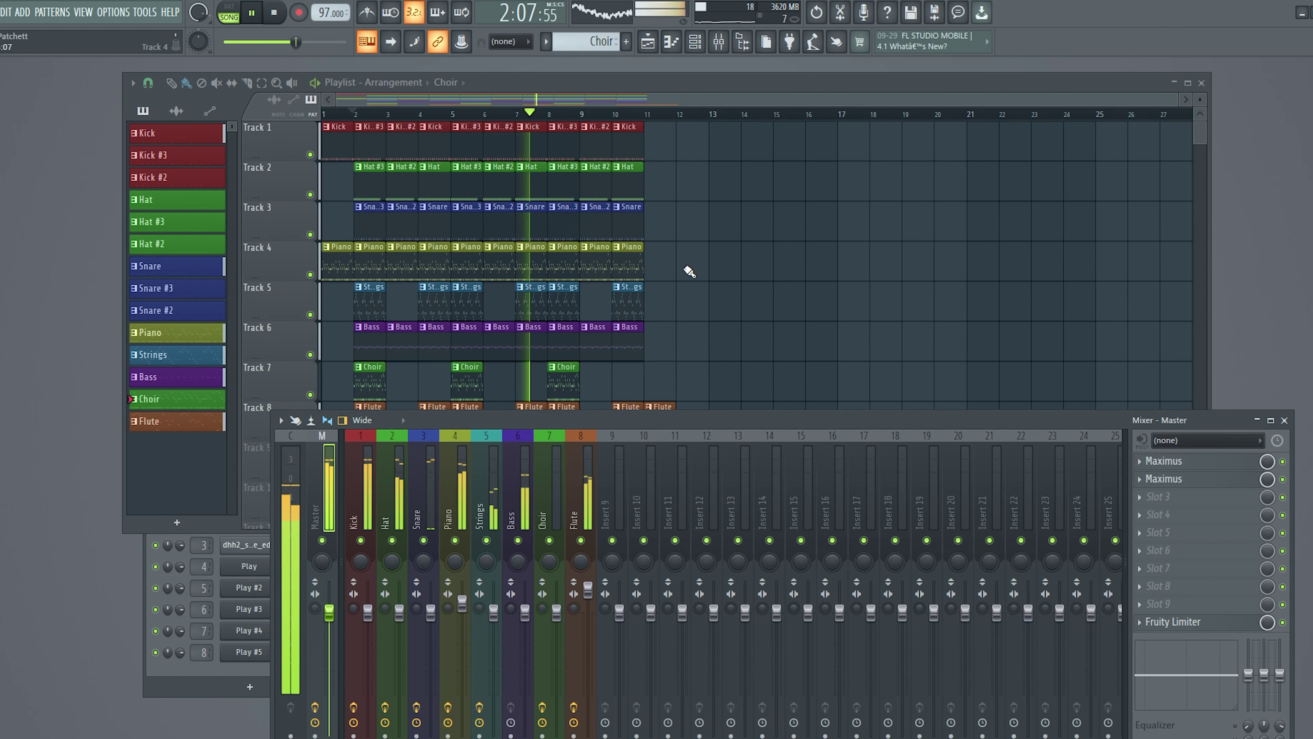
- Bring the playlist to the front, stop playback and return the song position to bar 1
click(686, 85)
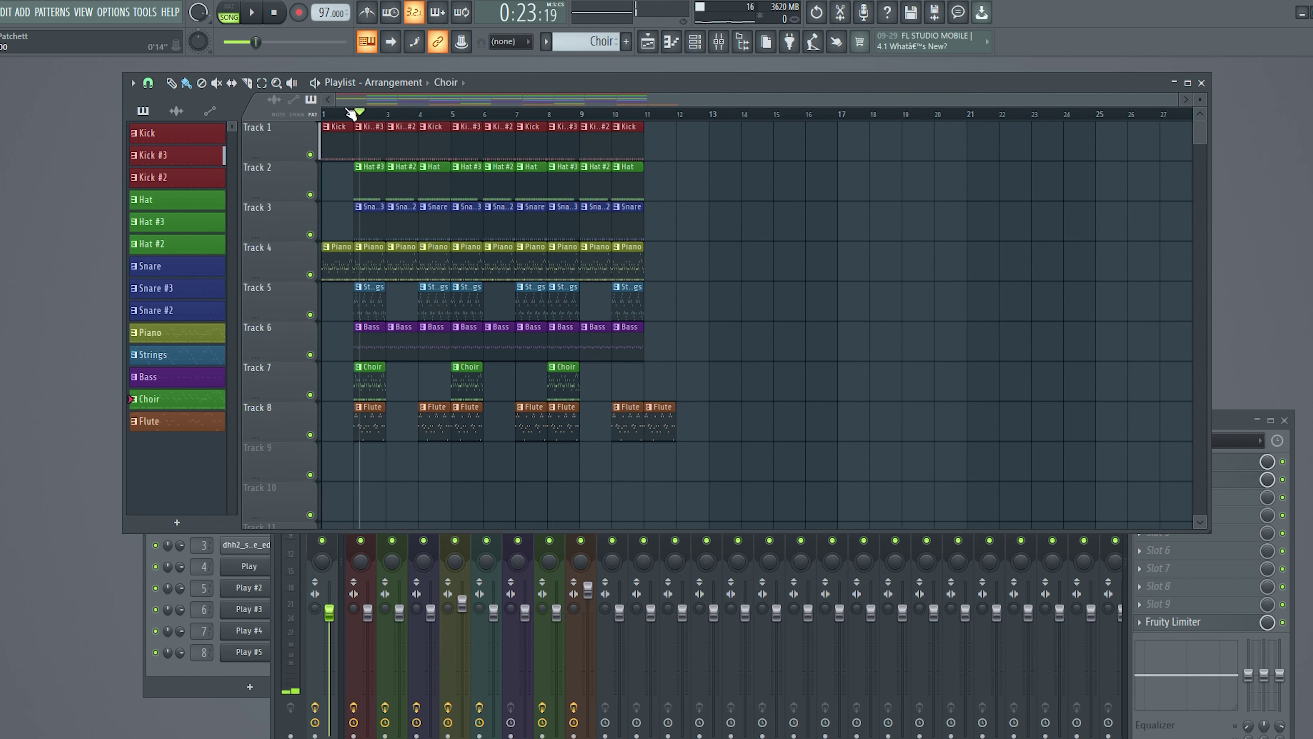
drag(346, 108, 322, 107)
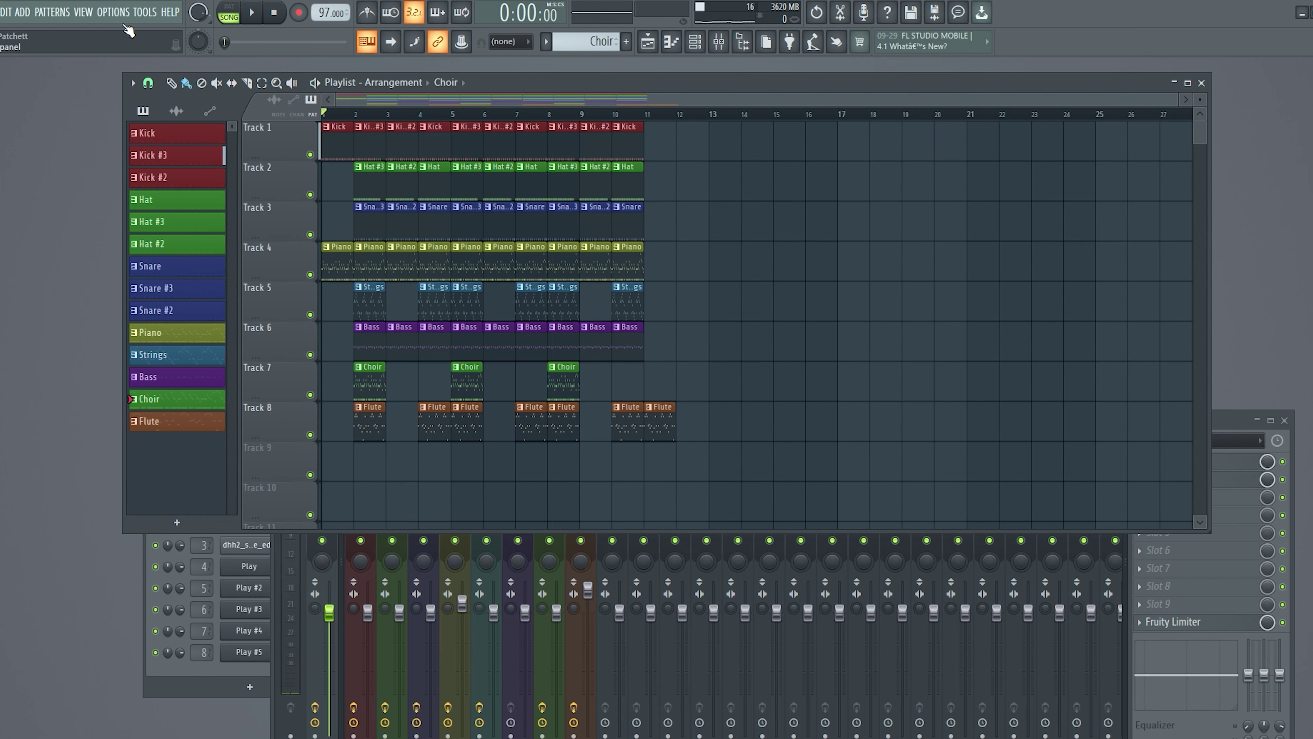